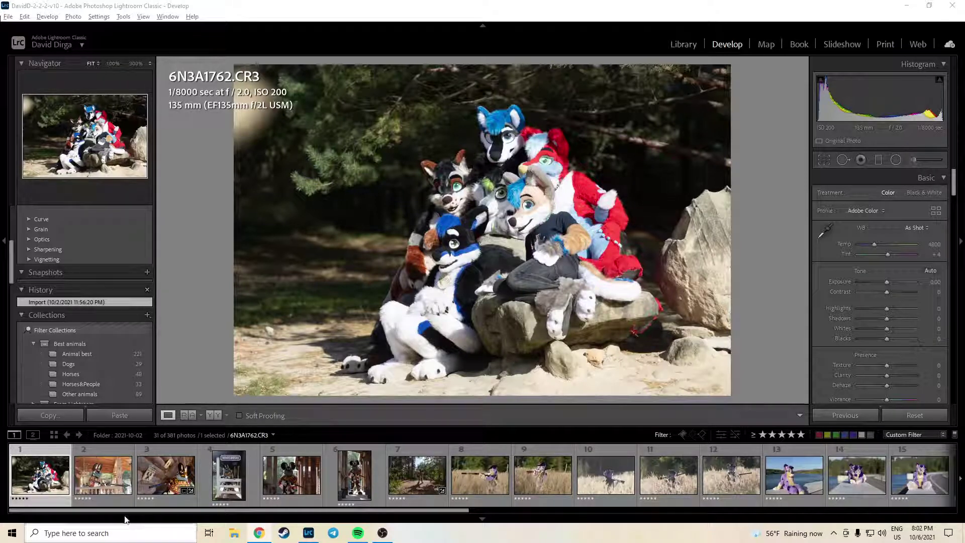
mouse_move(354, 535)
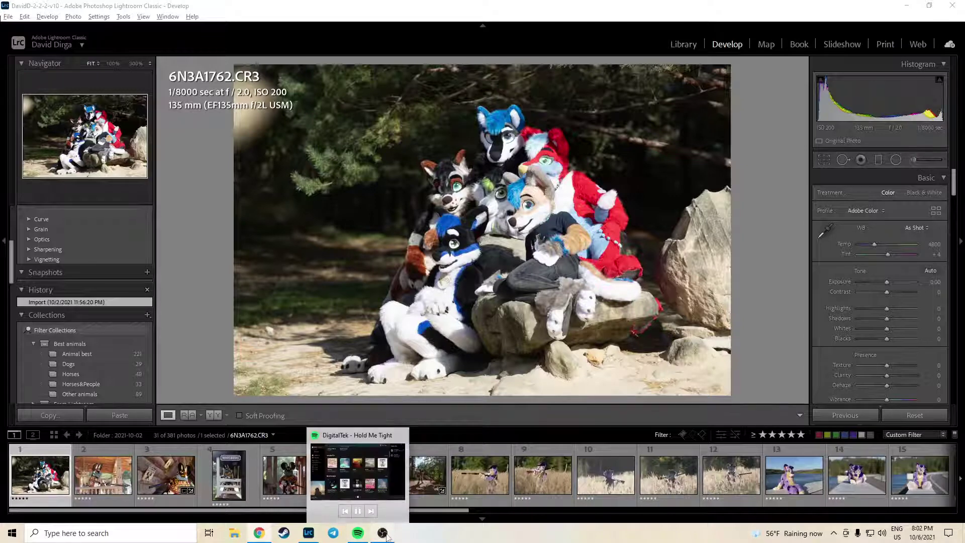
key("alt+shift")
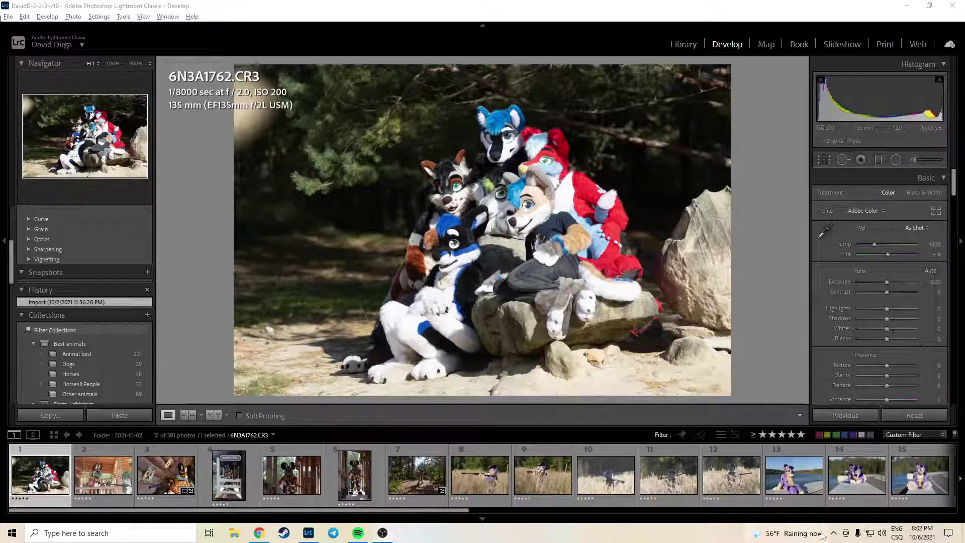
left_click(804, 533)
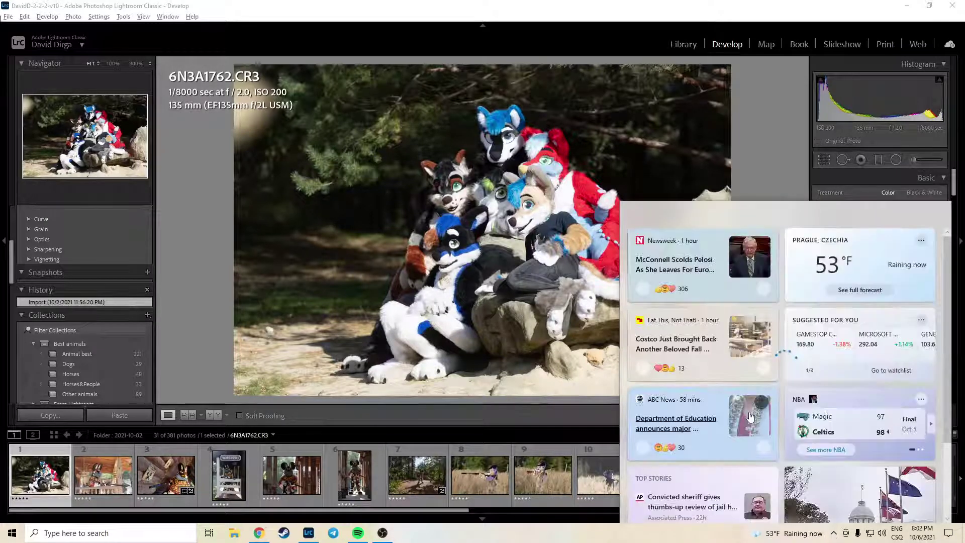
left_click(841, 535)
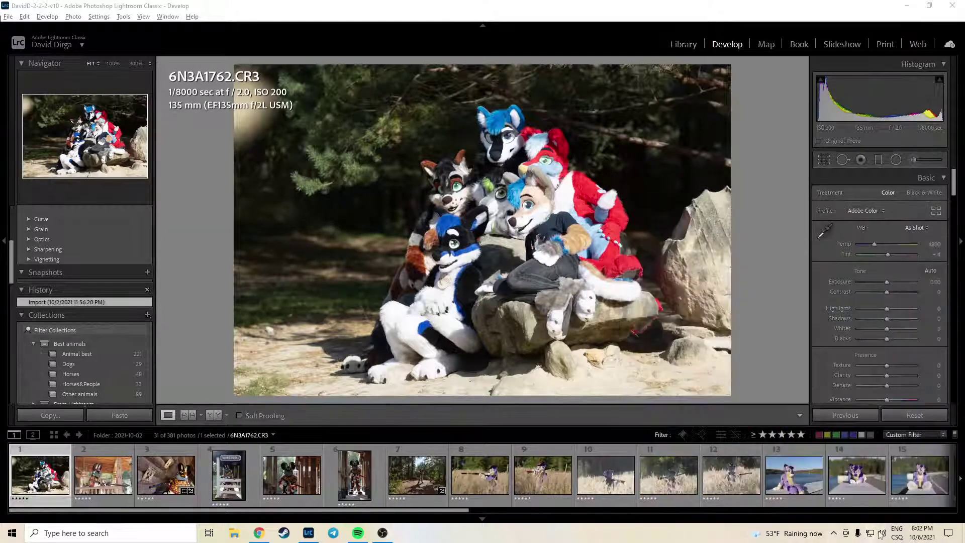
Check the headphone volume and inspect the microphone entry among the managed sound devices in the system sound settings.
left_click(882, 534)
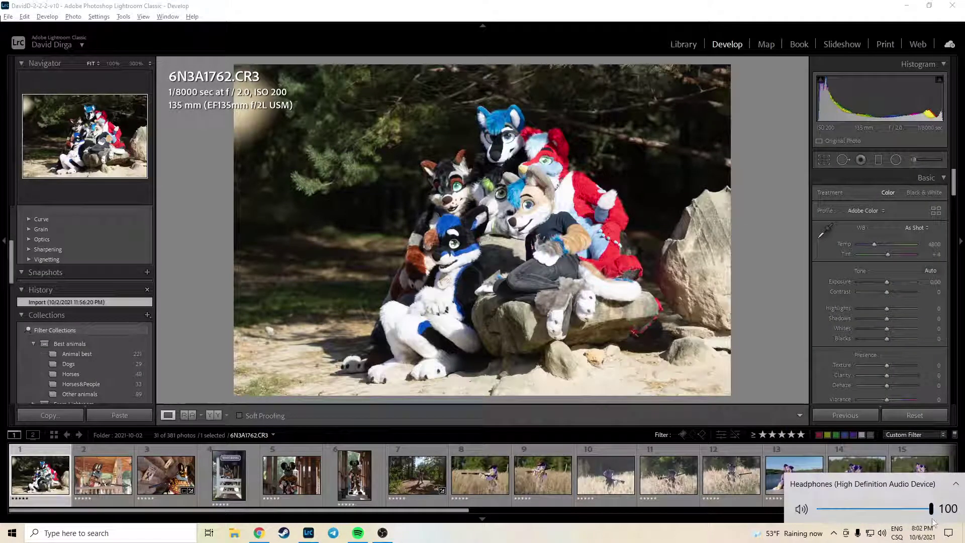
right_click(882, 533)
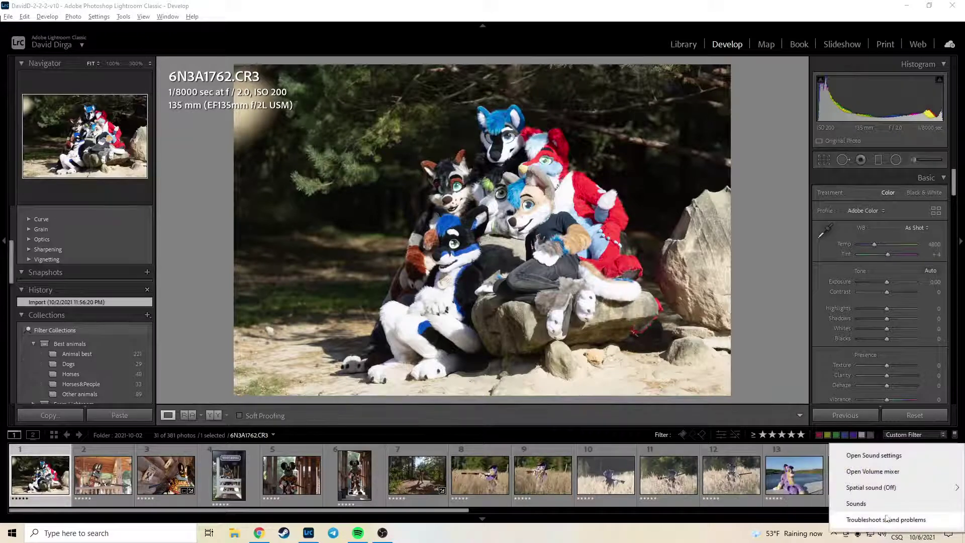
mouse_move(896, 485)
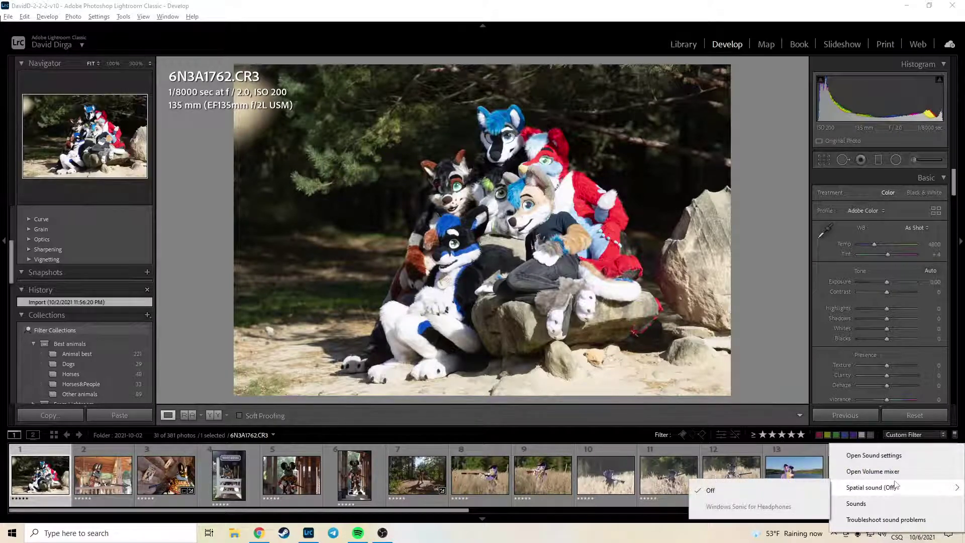
left_click(898, 456)
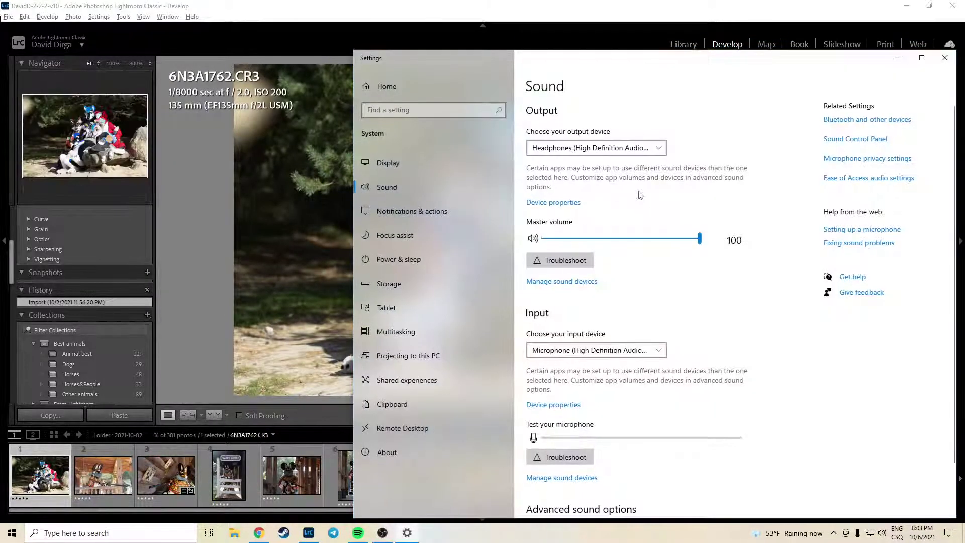
left_click(579, 282)
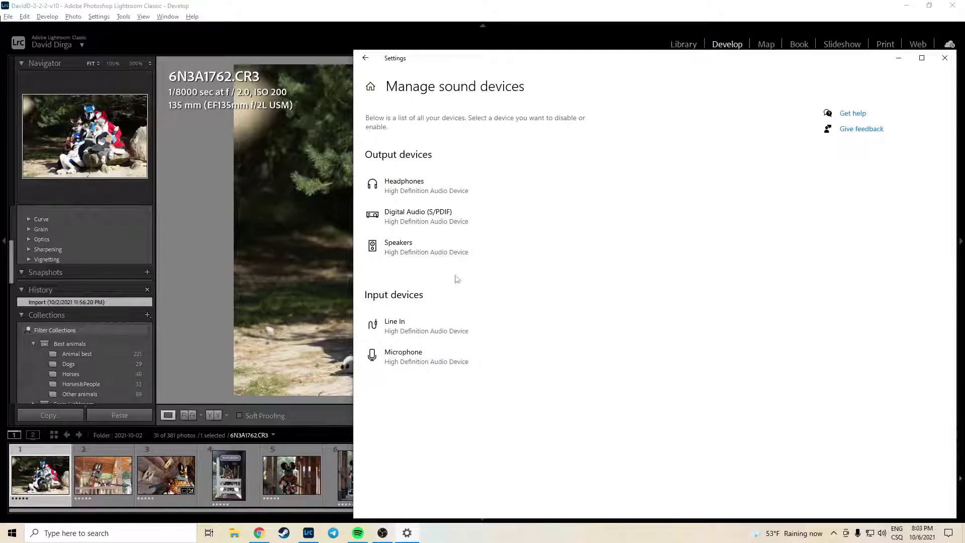
left_click(402, 358)
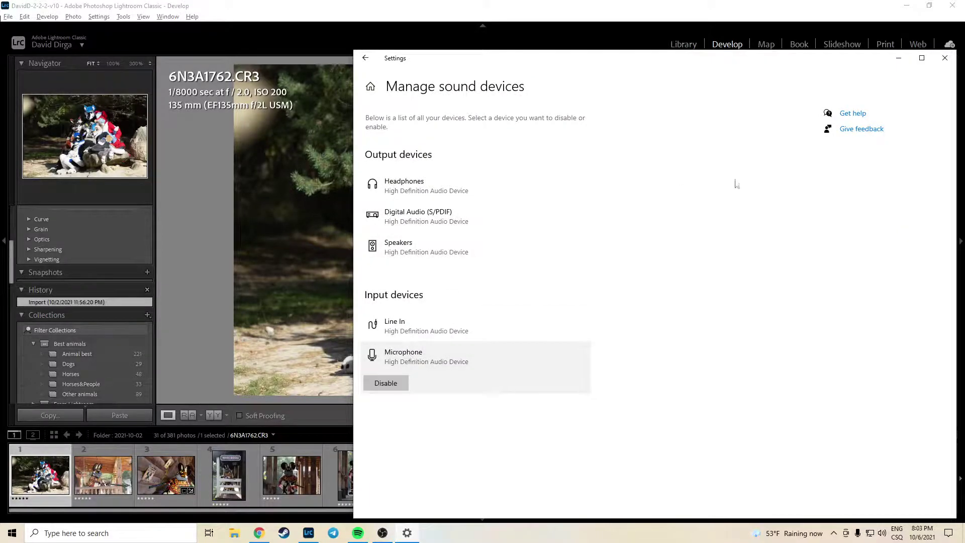
left_click(945, 58)
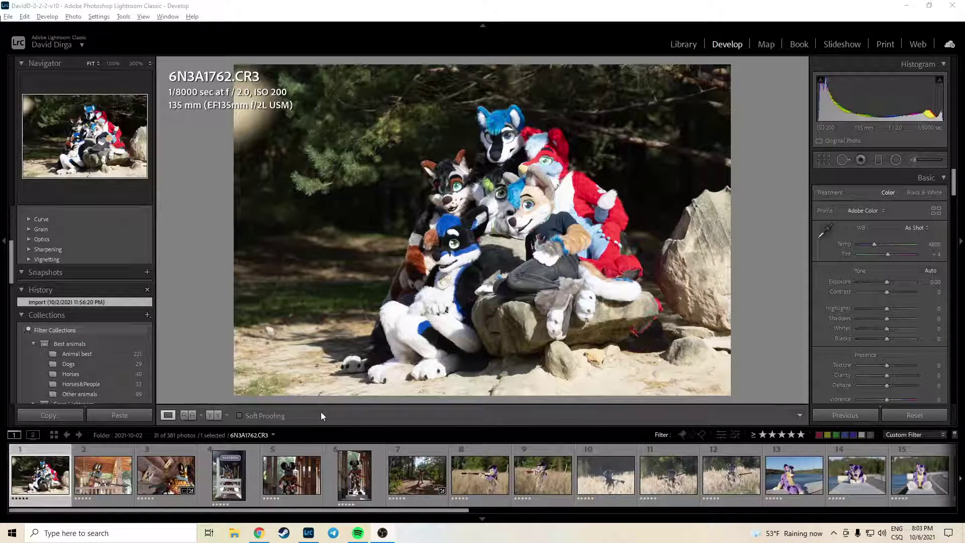
Examine the application levels in the system volume mixer.
key("alt+shift")
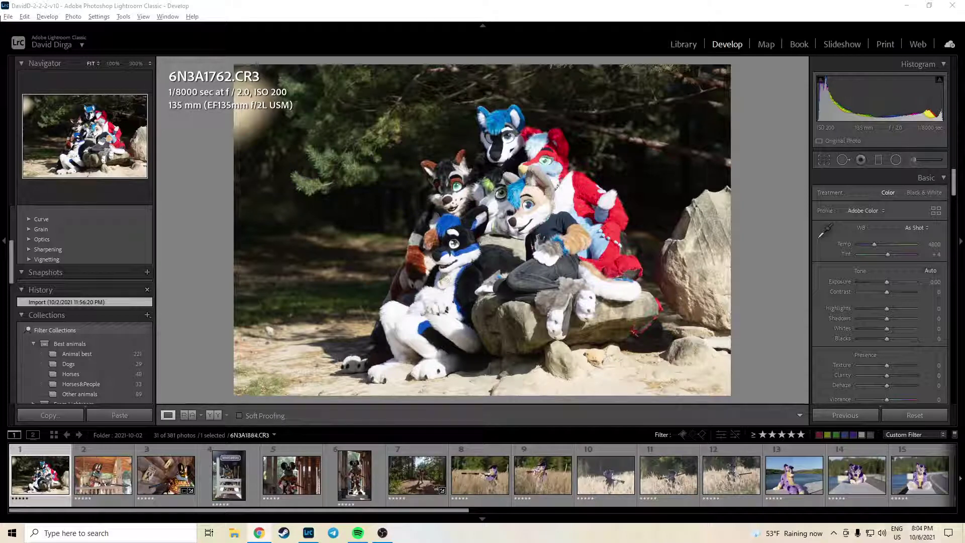
right_click(881, 534)
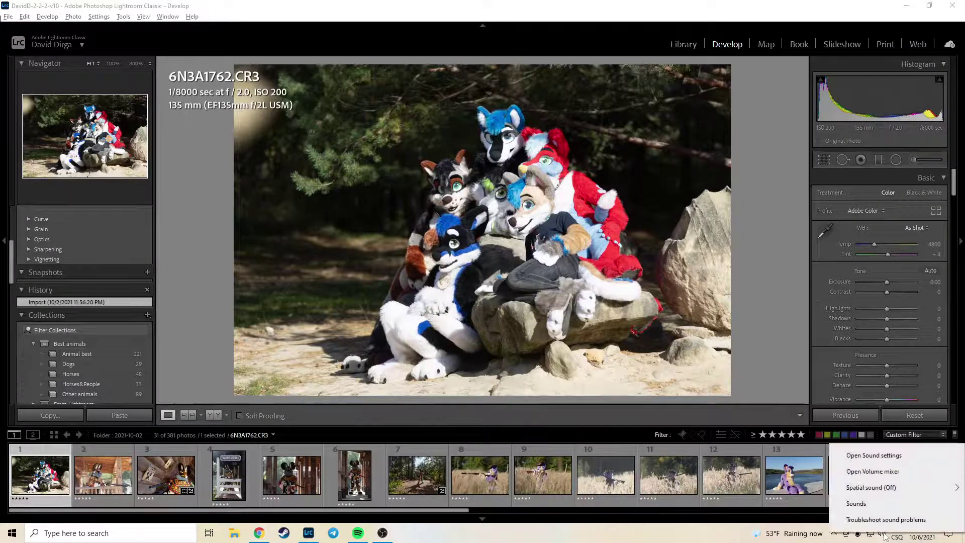
left_click(897, 473)
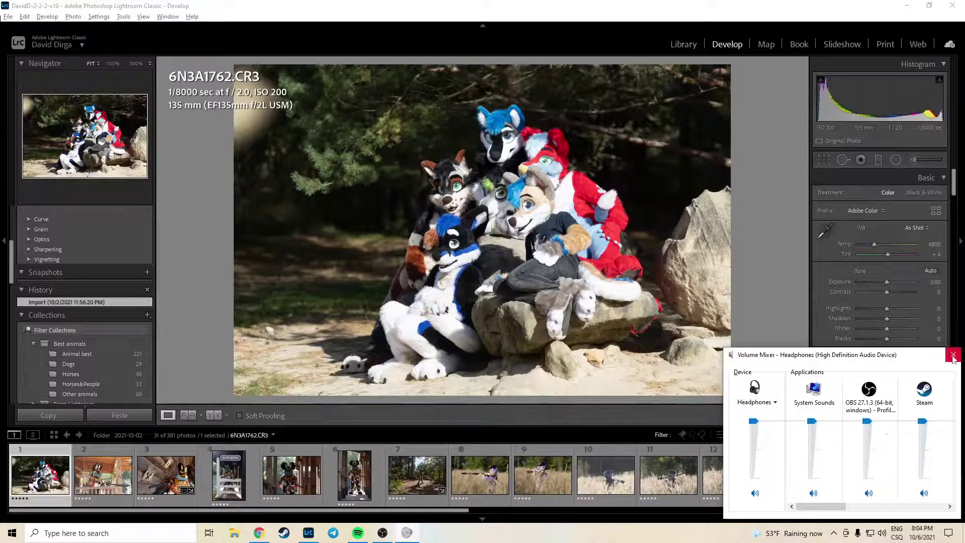
left_click(953, 354)
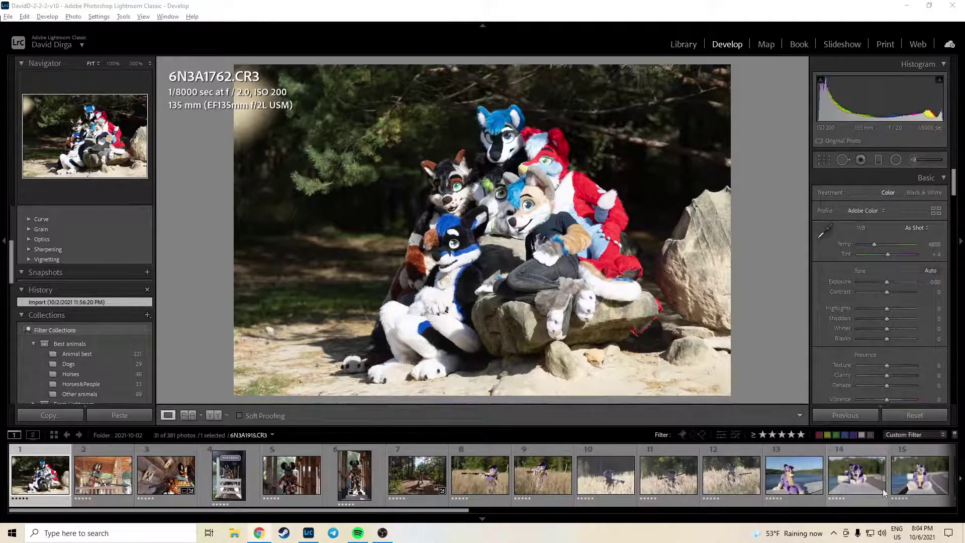
Review the system microphone privacy settings and the list of apps allowed to access the microphone.
left_click(860, 537)
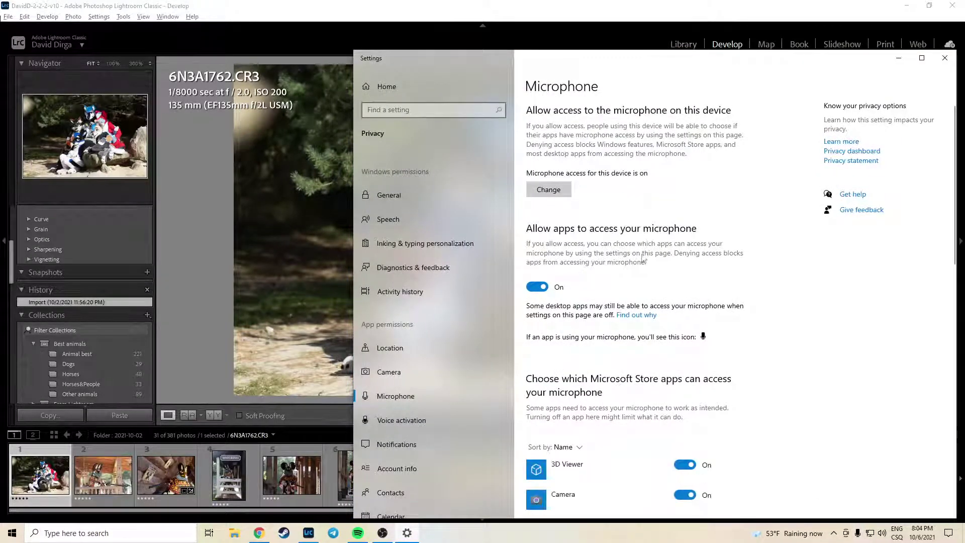
scroll(673, 288, "down", 5)
scroll(748, 291, "up", 5)
left_click(945, 57)
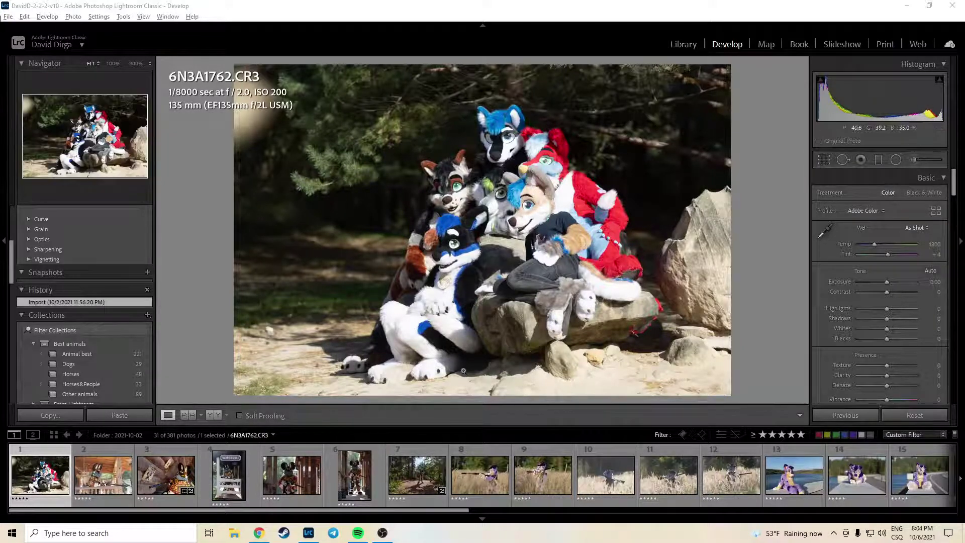
Crop photo 6N3A1762.CR3 slightly tighter around the group, keeping the original aspect ratio, and apply the crop.
scroll(553, 475, "down", 3)
scroll(578, 475, "up", 3)
left_click(824, 160)
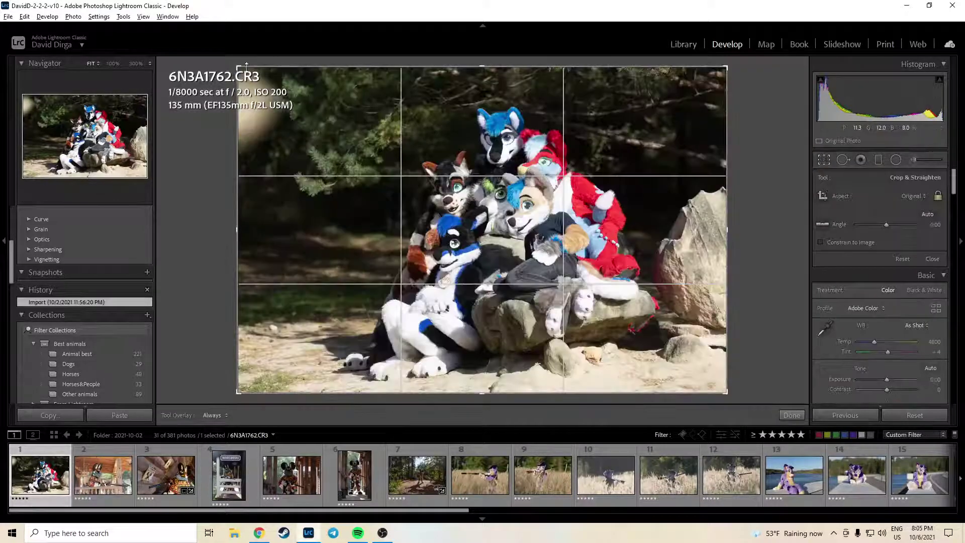
left_click_drag(241, 68, 258, 81)
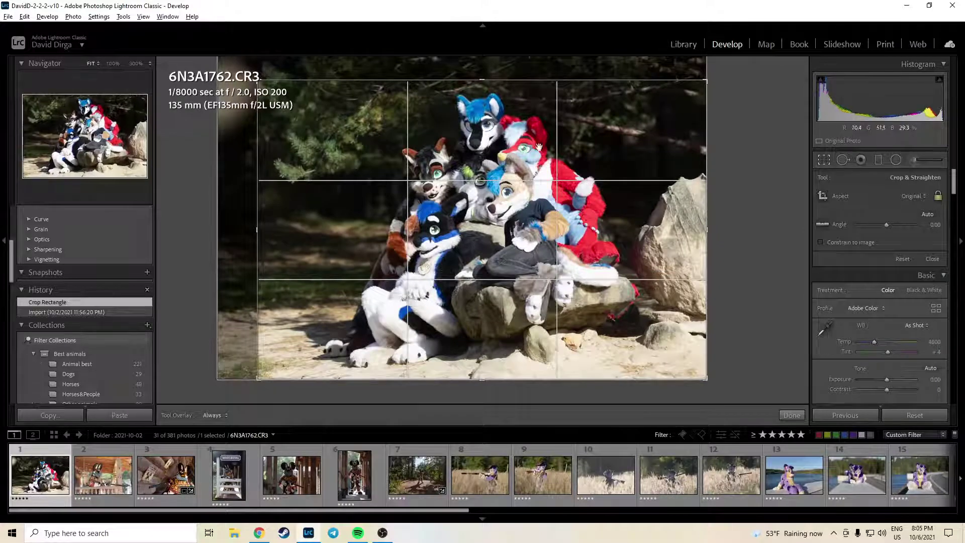
left_click_drag(610, 187, 610, 193)
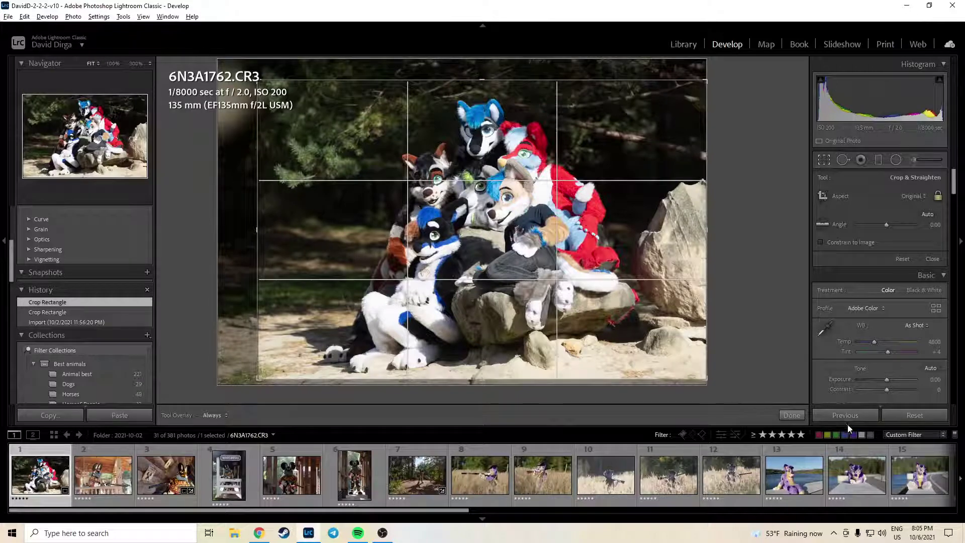
left_click(792, 415)
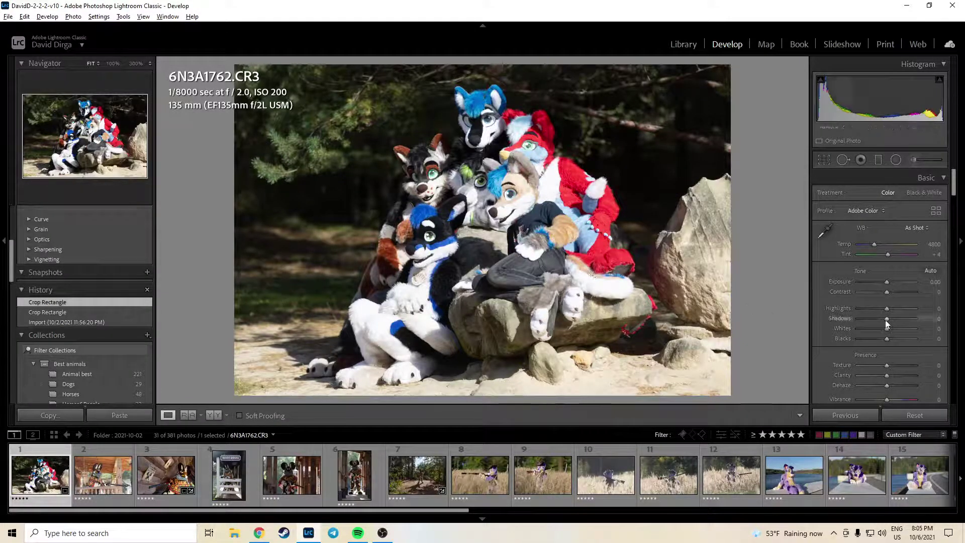
Set Shadows to +63 and Highlights to -37, and inspect the fursuit faces at 100%.
left_click_drag(885, 319, 904, 315)
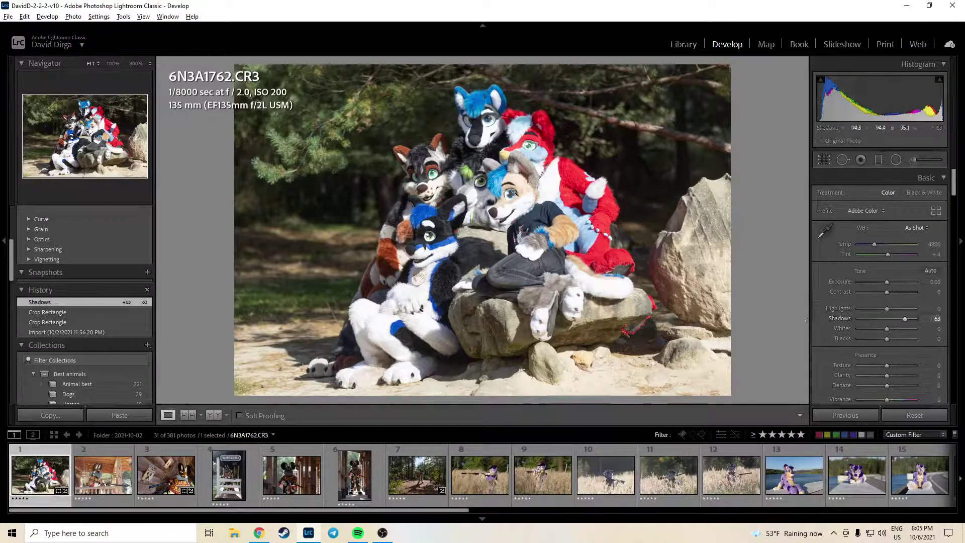
mouse_move(886, 308)
left_mouse_down()
mouse_move(825, 305)
mouse_move(875, 309)
left_mouse_up()
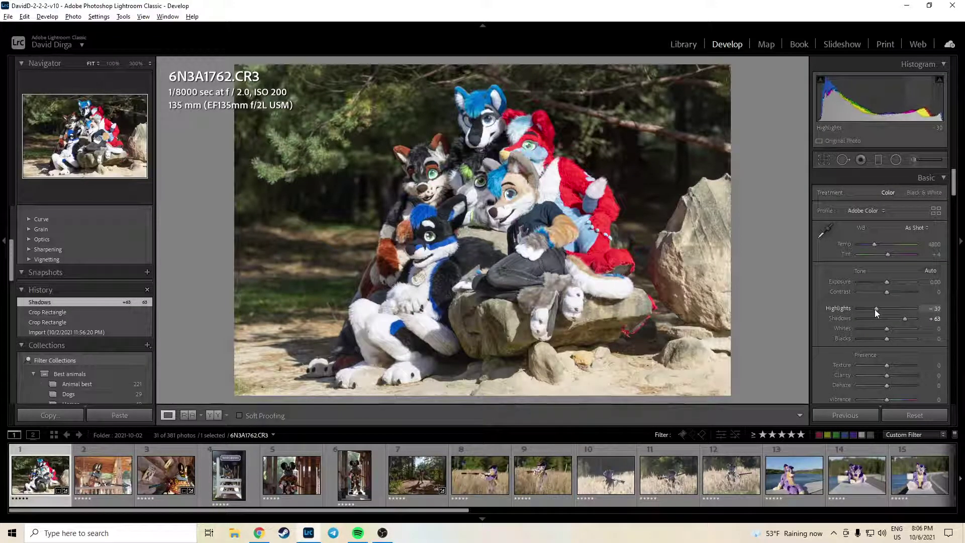
left_click(489, 161)
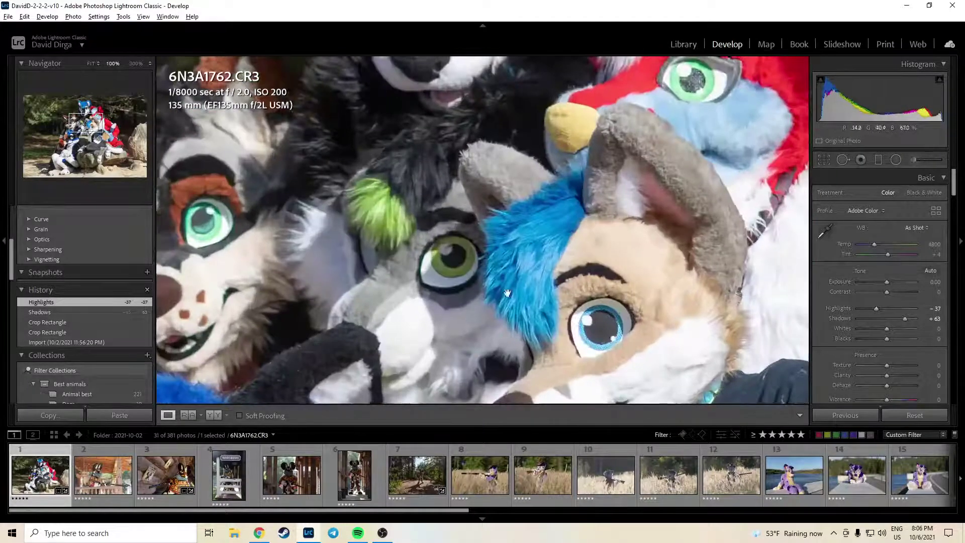
left_click_drag(342, 130, 576, 249)
left_click(591, 211)
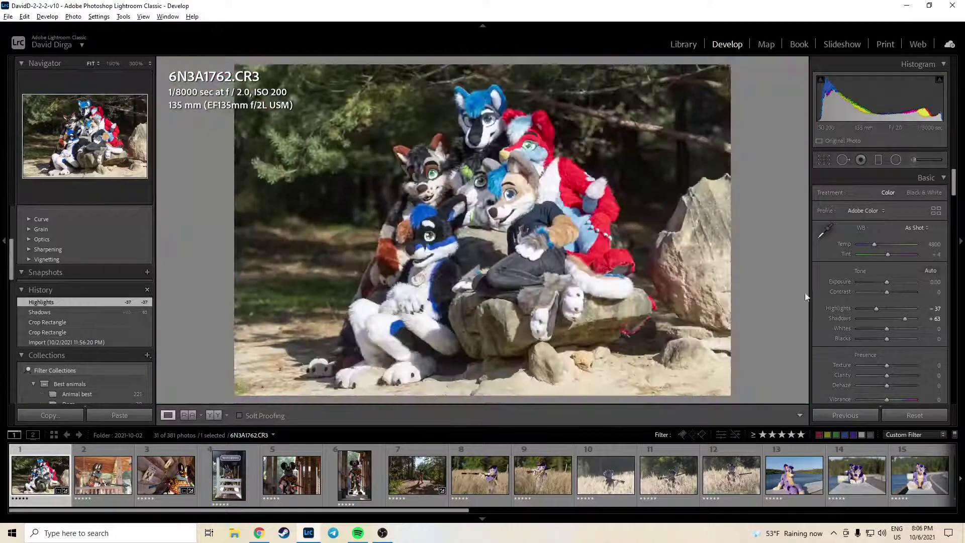
Refine the photo's tone with Blacks at -39, Exposure at +0.30 and Highlights at -61.
left_click_drag(888, 339, 874, 338)
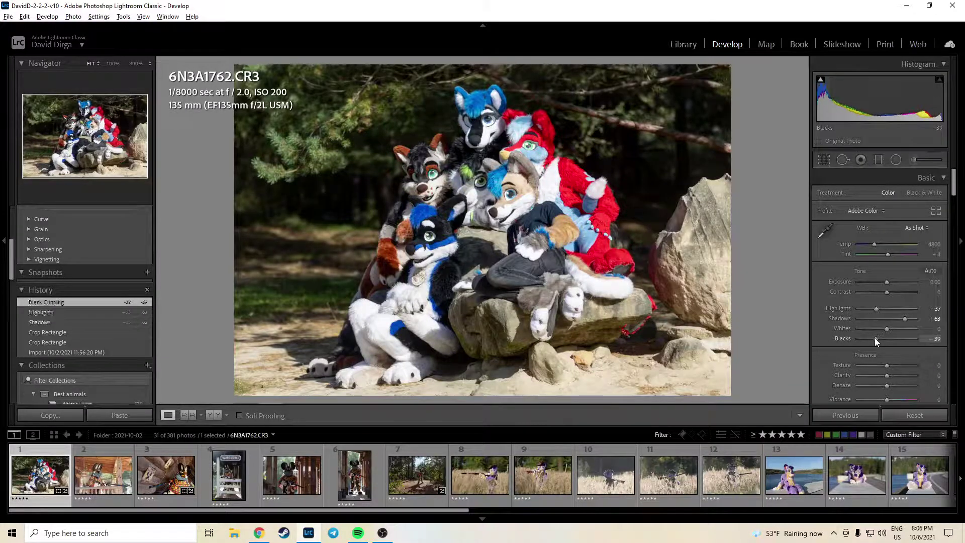
left_click_drag(935, 283, 931, 285)
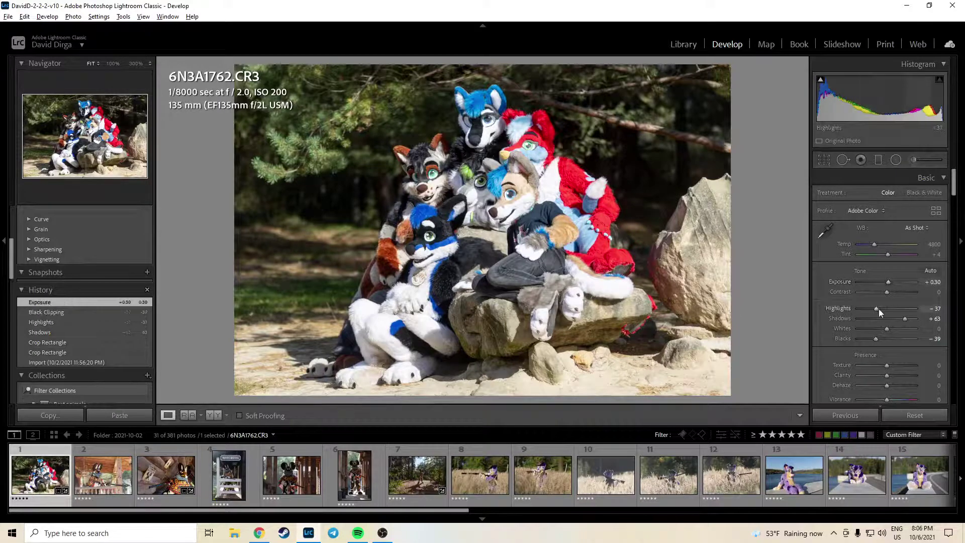
left_click_drag(876, 308, 869, 308)
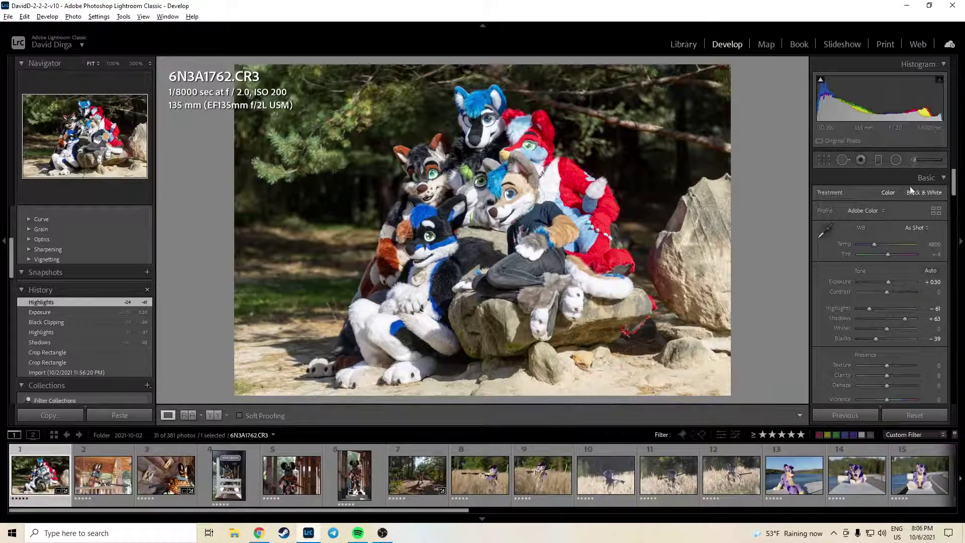
Add a Burn (Darken) radial filter with -0.30 exposure centred on the group, and narrow its ellipse to fit around them.
left_click(896, 160)
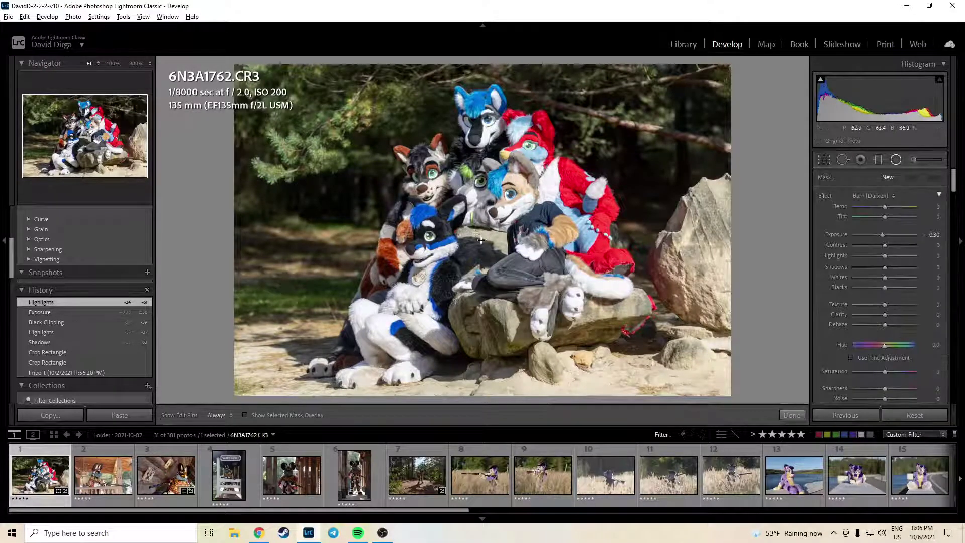
mouse_move(482, 244)
left_mouse_down()
mouse_move(703, 402)
mouse_move(711, 435)
mouse_move(666, 437)
left_mouse_up()
left_click_drag(591, 278, 596, 278)
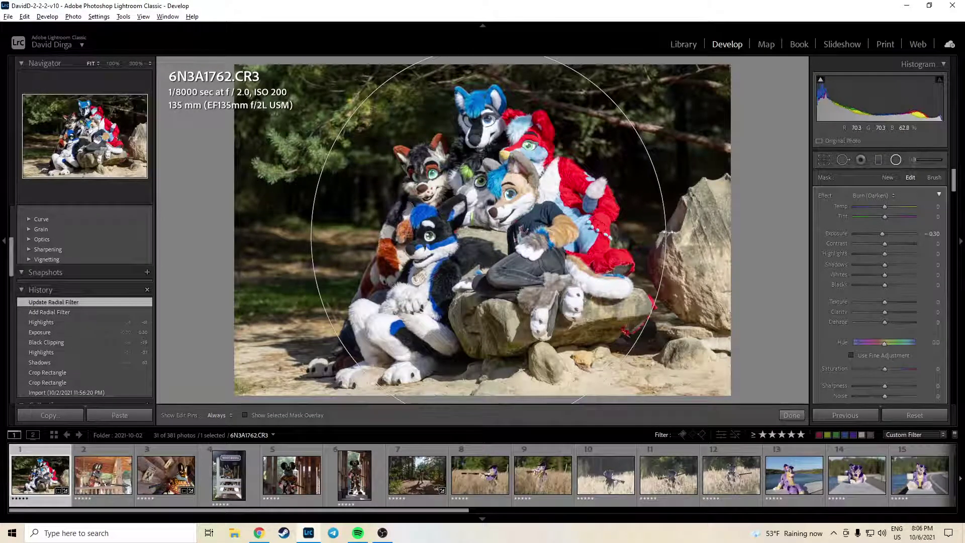
left_click_drag(668, 232, 639, 235)
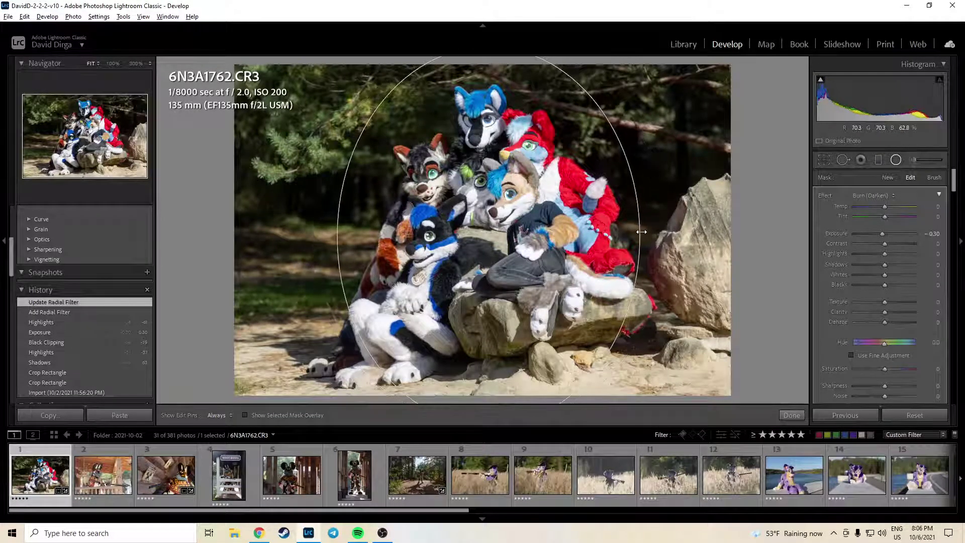
left_click(792, 415)
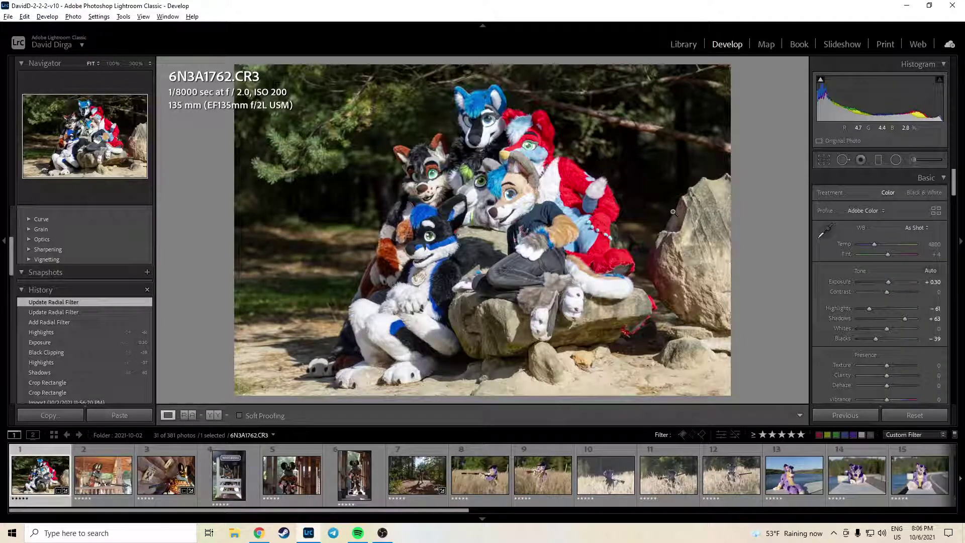
Compare the edited photo with its before version.
key("backslash")
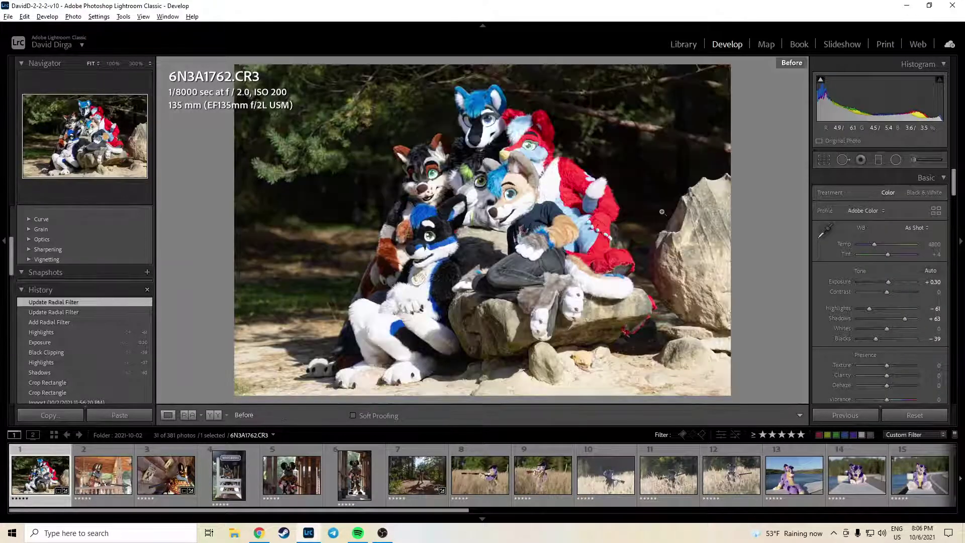
key("backslash")
key("backslash")
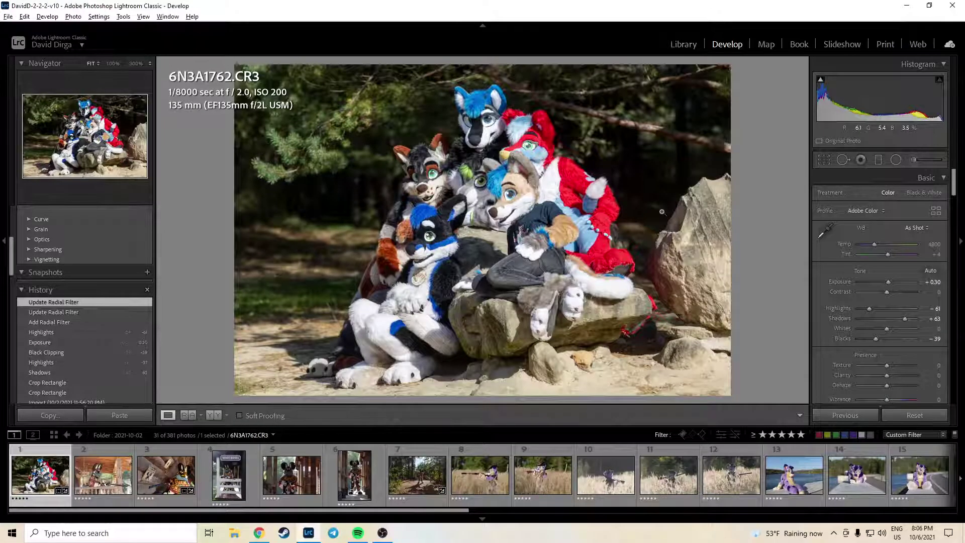
key("backslash")
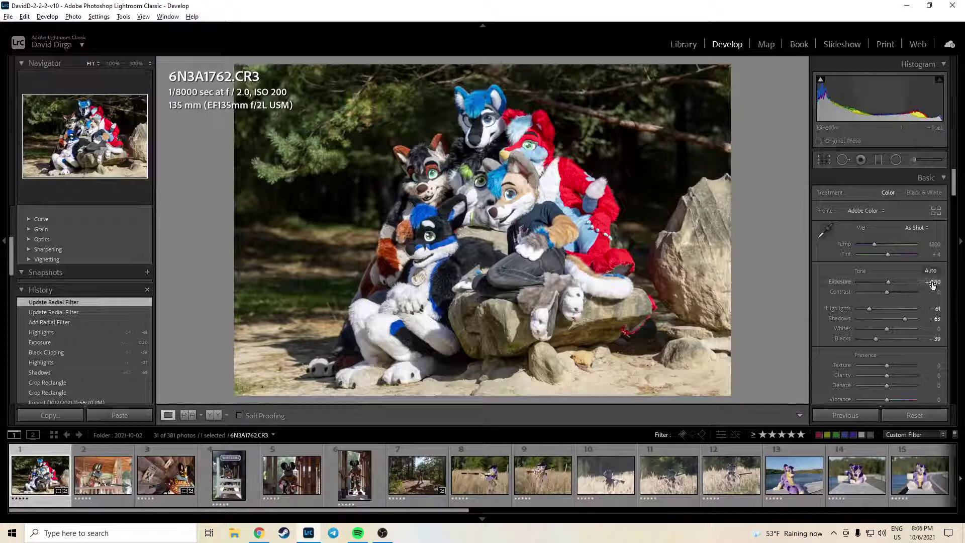
Raise the group photo's Exposure to +0.60 and inspect the fursuit faces at 100%.
key("Up")
key("Up")
key("Up")
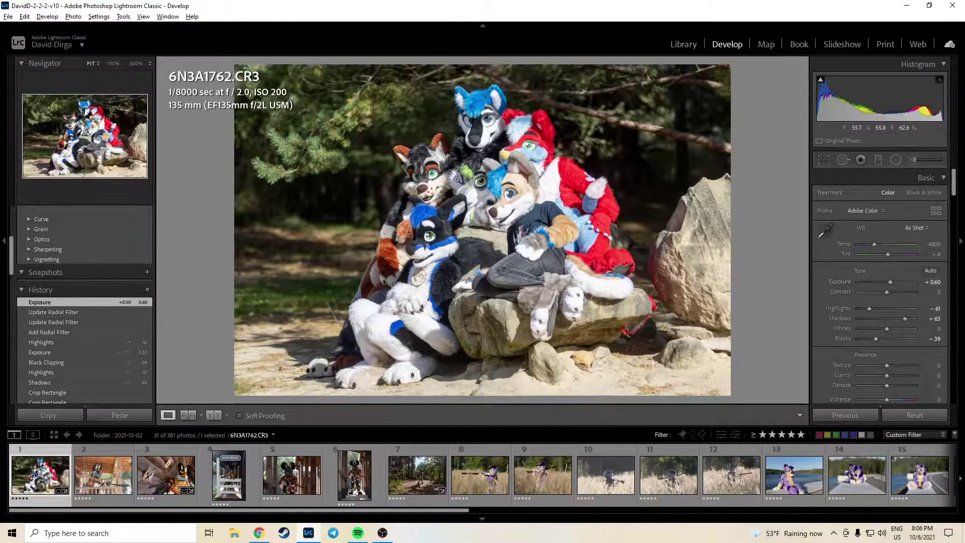
left_click(434, 183)
left_click_drag(738, 148, 360, 335)
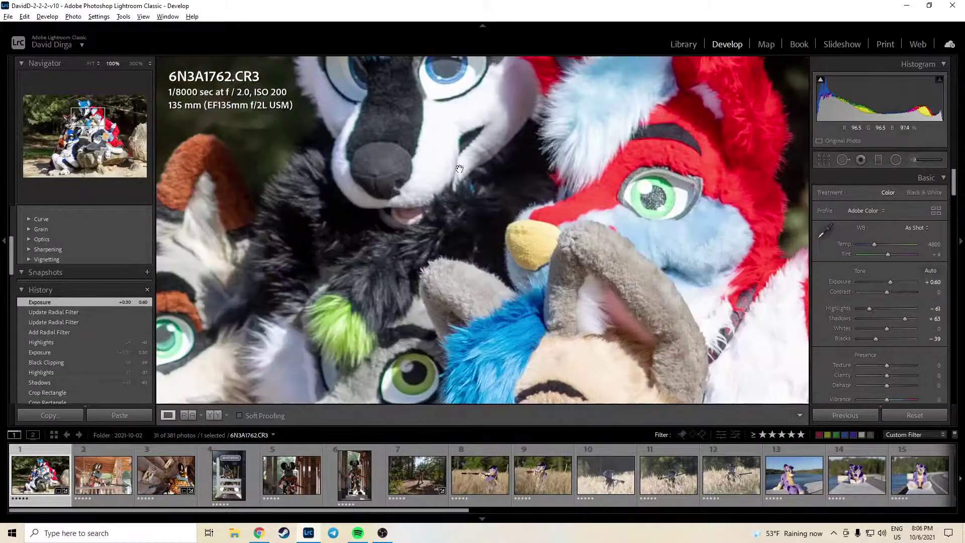
key("ctrl+minus")
key("ctrl+minus")
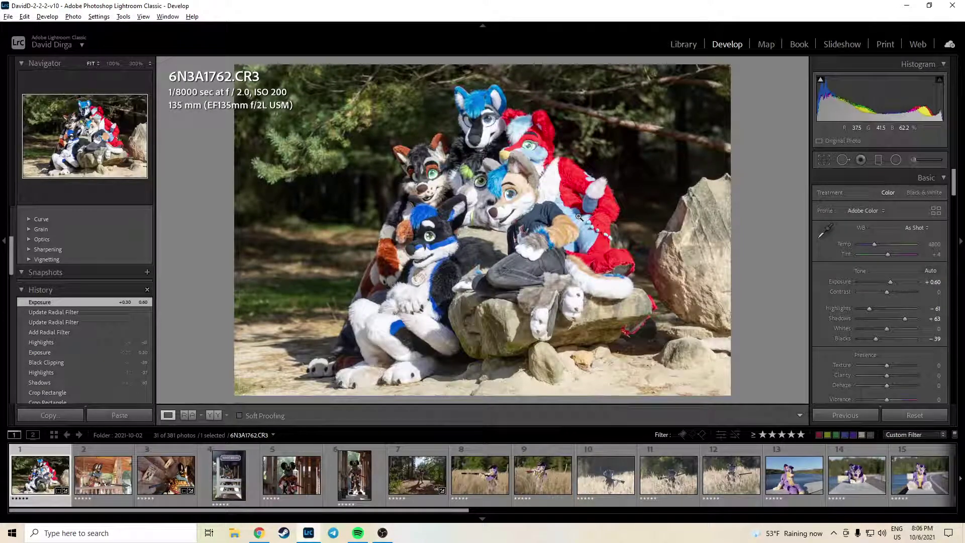
Open photo 6N3A1768.CR3 and straighten it by 1.68 degrees along the top of the wooden railing.
left_click(100, 447)
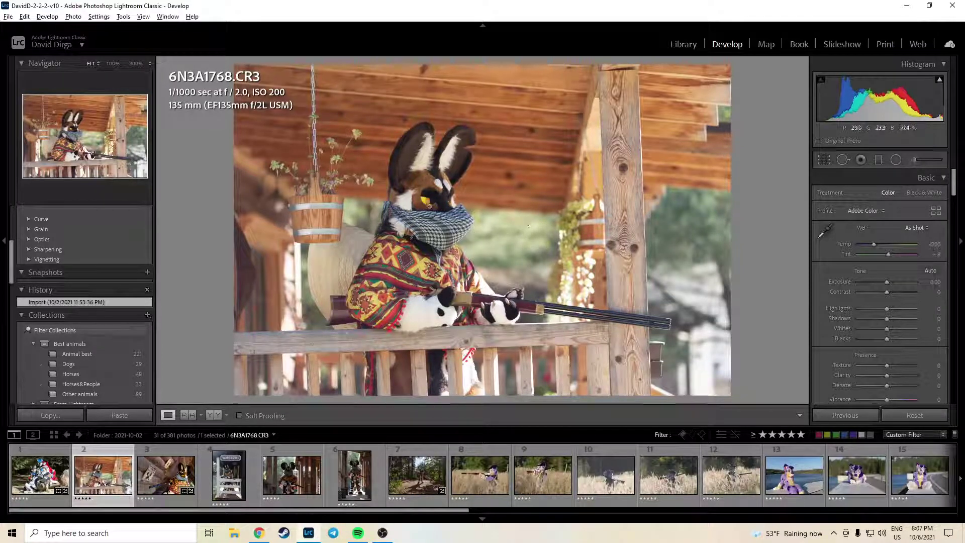
left_click(820, 161)
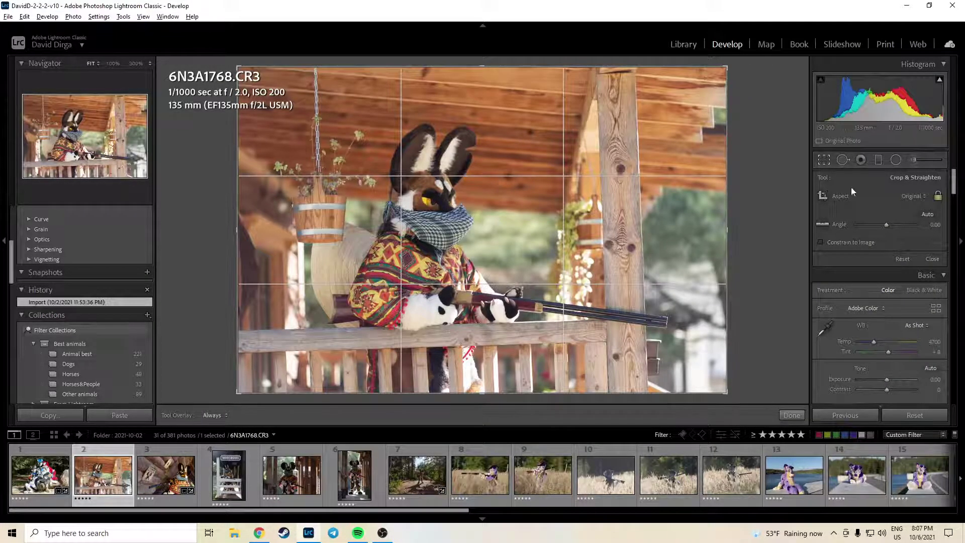
left_click(823, 225)
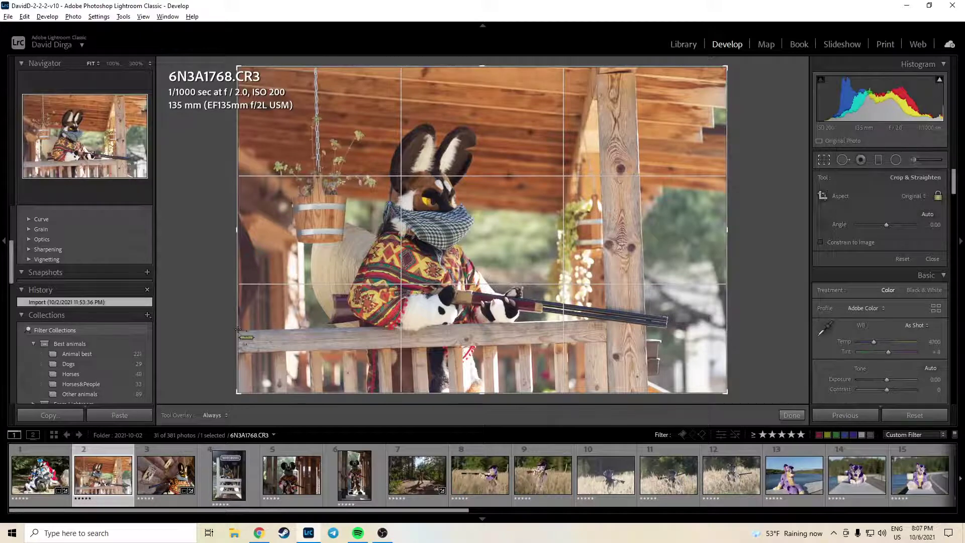
left_click_drag(238, 330, 803, 313)
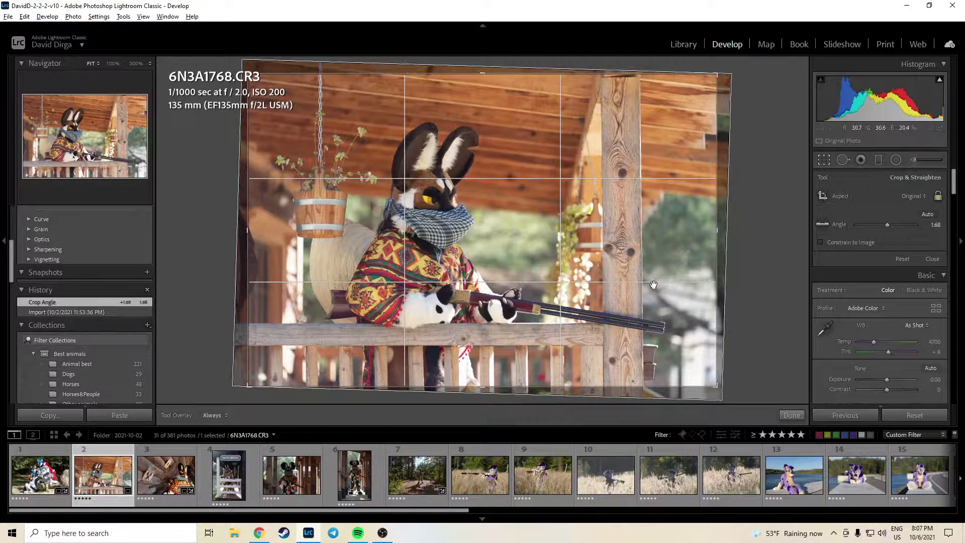
left_click(792, 416)
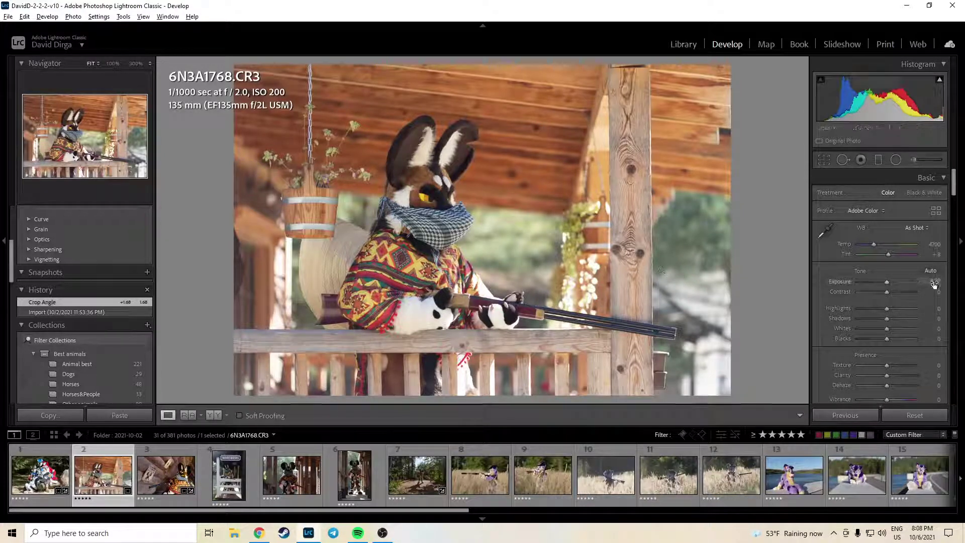
Balance the tone with Highlights at -30, Shadows at +42, Whites at +35 and Blacks at -35, and reset the trial -0.30 Exposure to 0.00.
left_click_drag(932, 282, 903, 283)
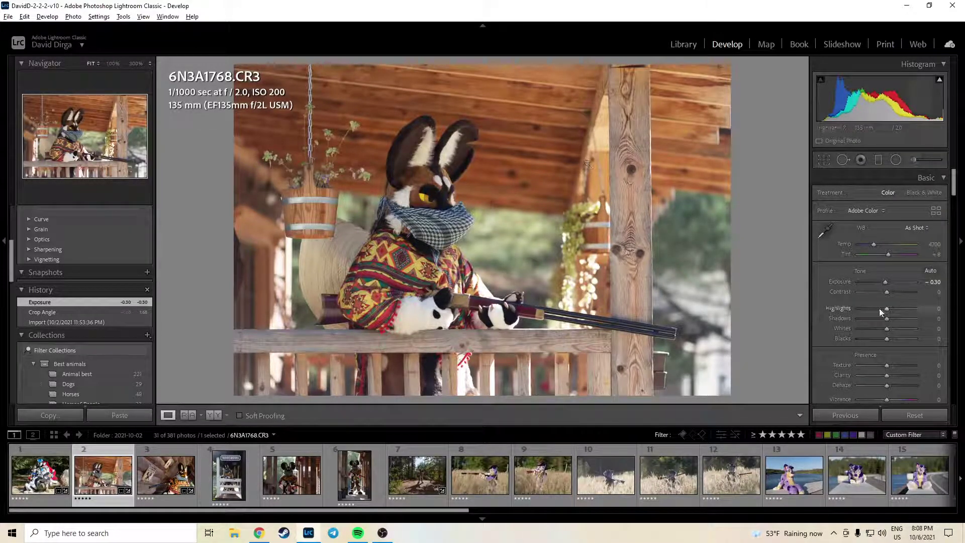
mouse_move(887, 309)
left_mouse_down()
mouse_move(871, 339)
mouse_move(897, 324)
left_mouse_up()
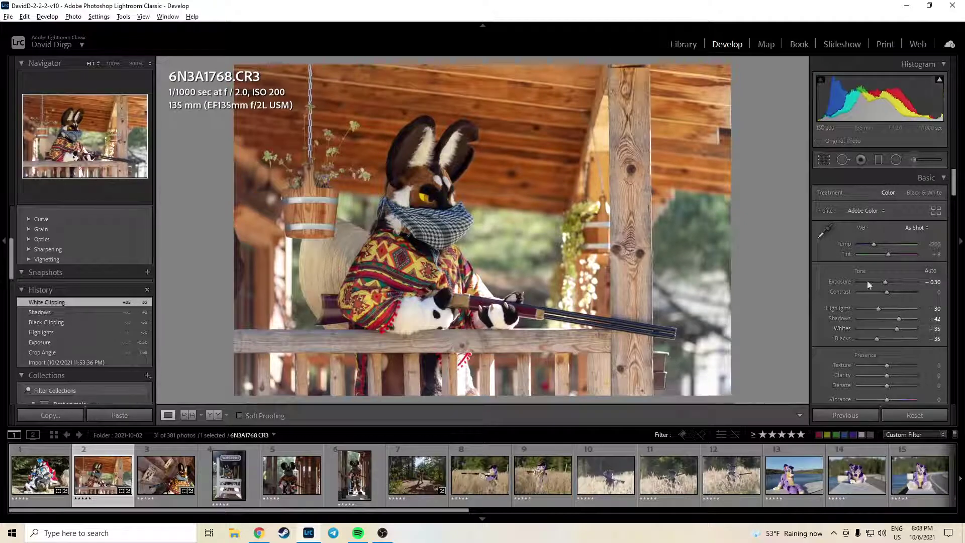
double_click(843, 281)
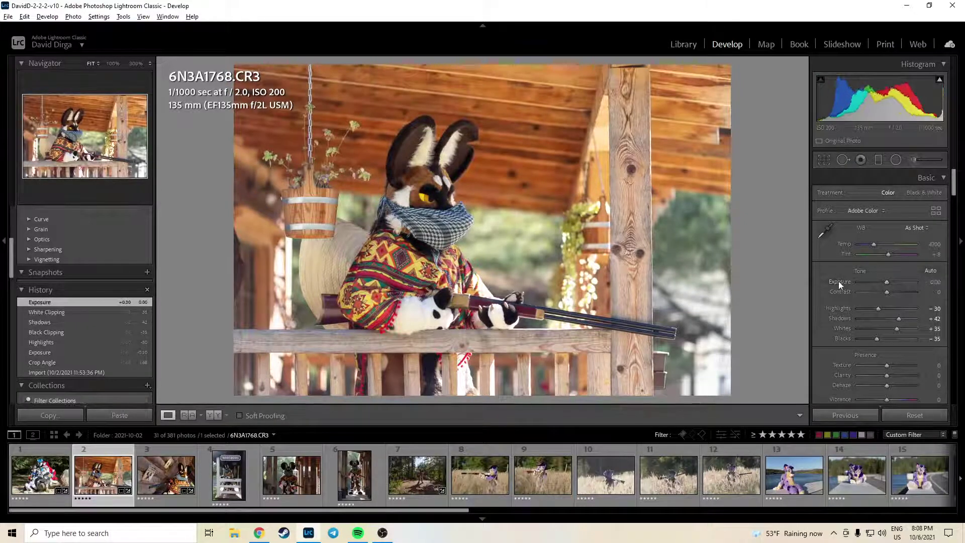
Add a Burn (Darken) radial filter with -0.30 exposure as a tall ellipse around the character, and set the photo's Exposure to -0.10.
left_click(896, 160)
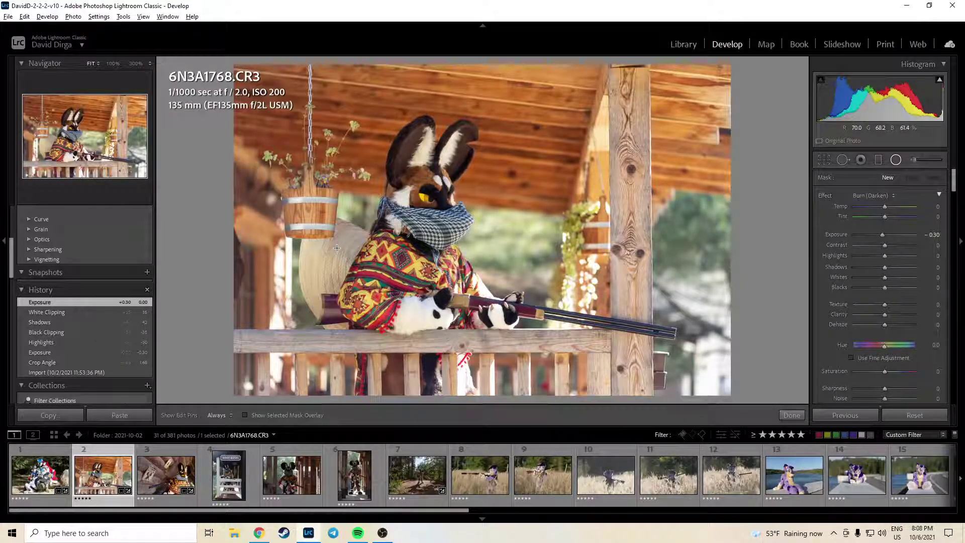
left_click_drag(420, 241, 528, 418)
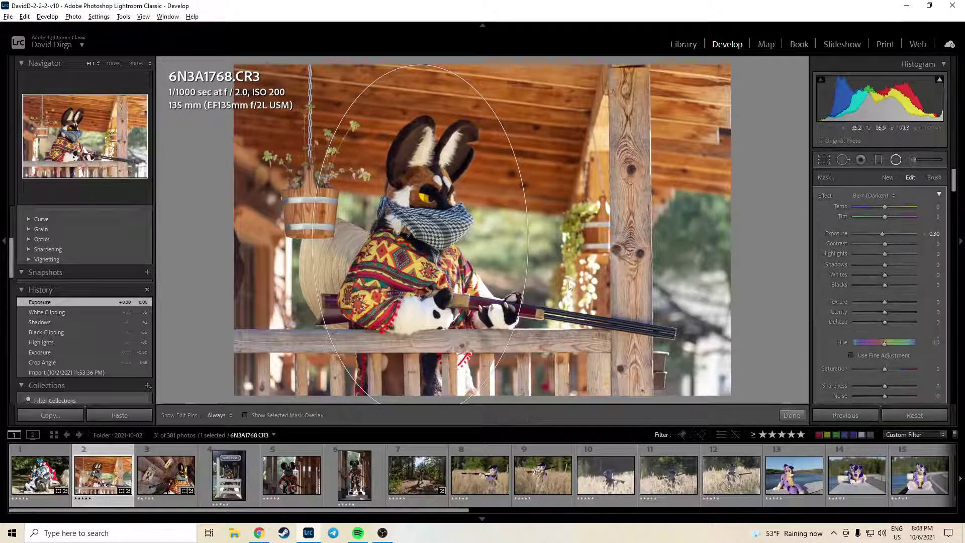
mouse_move(525, 239)
left_mouse_down()
mouse_move(540, 240)
mouse_move(539, 258)
mouse_move(526, 246)
left_mouse_up()
left_click(781, 414)
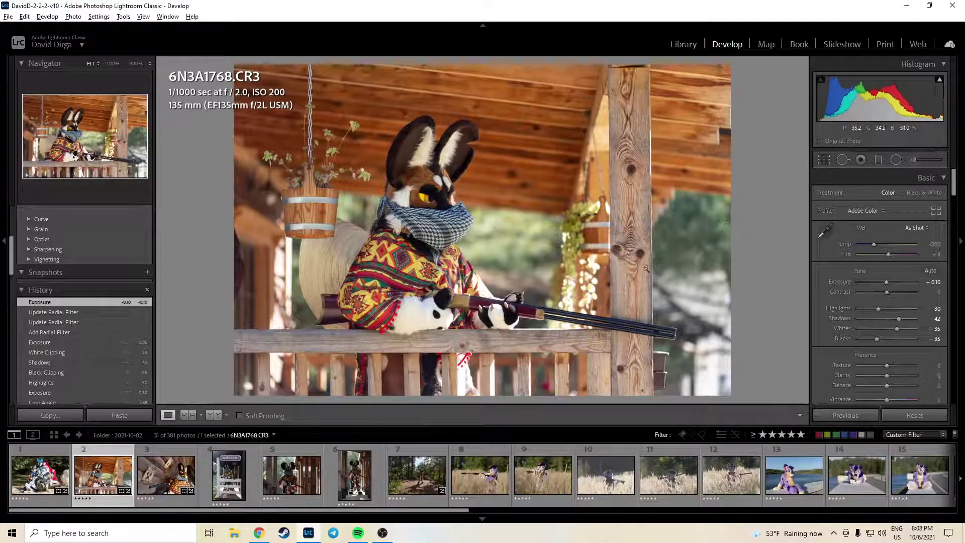
Brush Burn (Darken) at -0.30 exposure over the bright greenery around the character, and set the brush's Highlights to -43 and Blacks to -21.
key("shift+m")
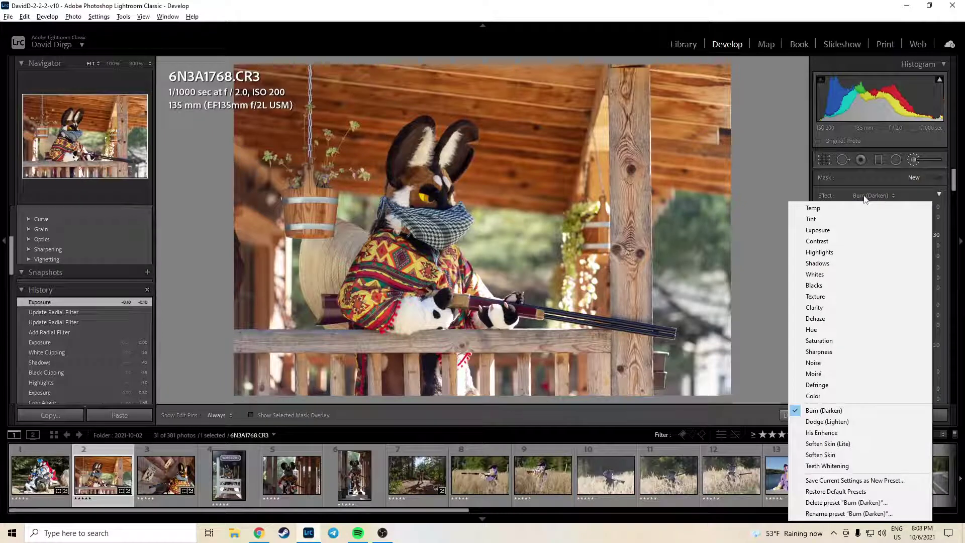
left_click(499, 240)
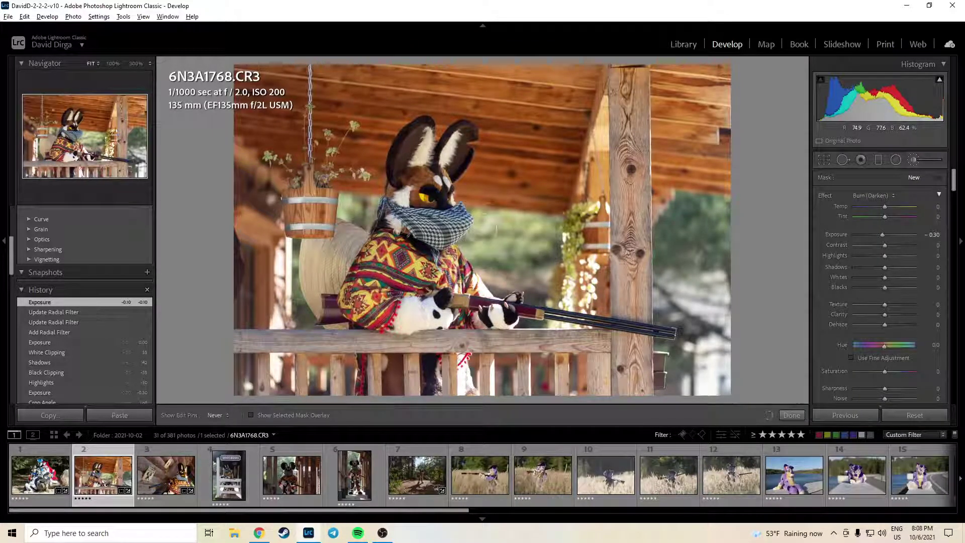
left_click(384, 217)
left_click_drag(360, 210, 364, 212)
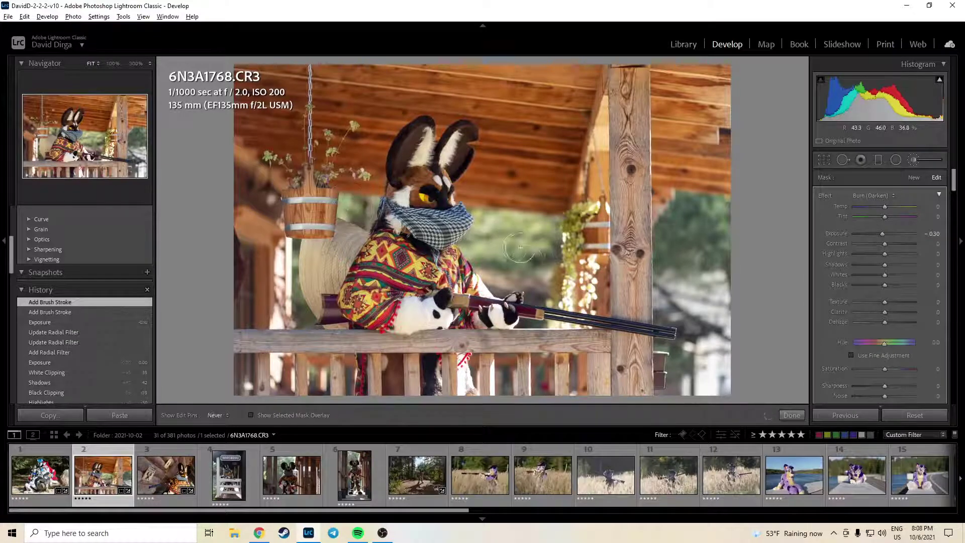
left_click_drag(521, 248, 525, 254)
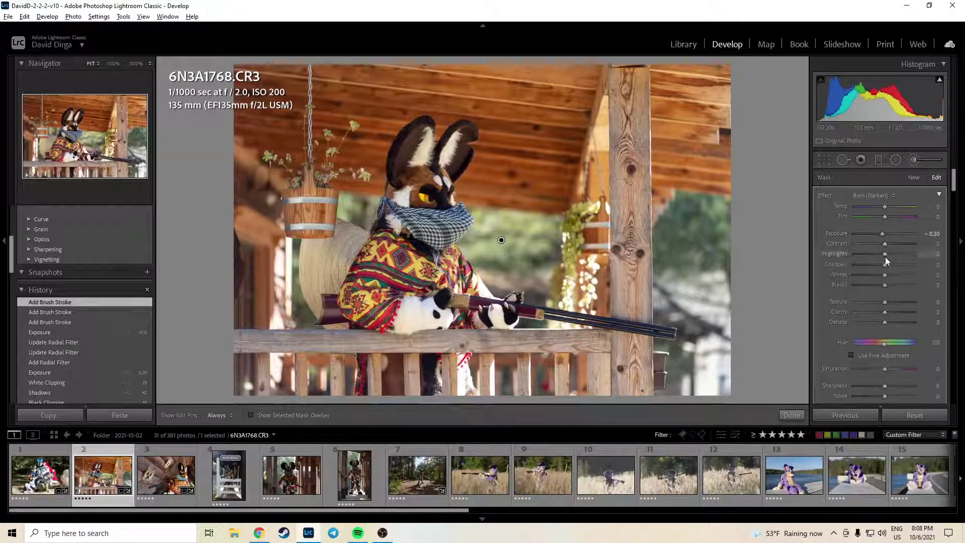
mouse_move(885, 254)
left_mouse_down()
mouse_move(877, 254)
mouse_move(878, 283)
left_mouse_up()
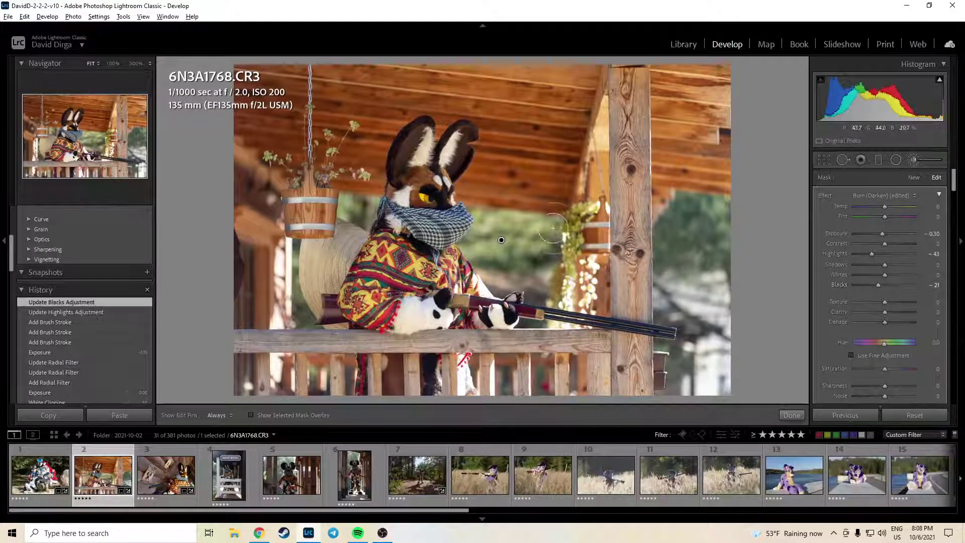
Extend the burn brush over the remaining bright background, including the photo's lower-right corner and the area behind the railing and posts at the left edge.
key("h")
left_click(501, 230)
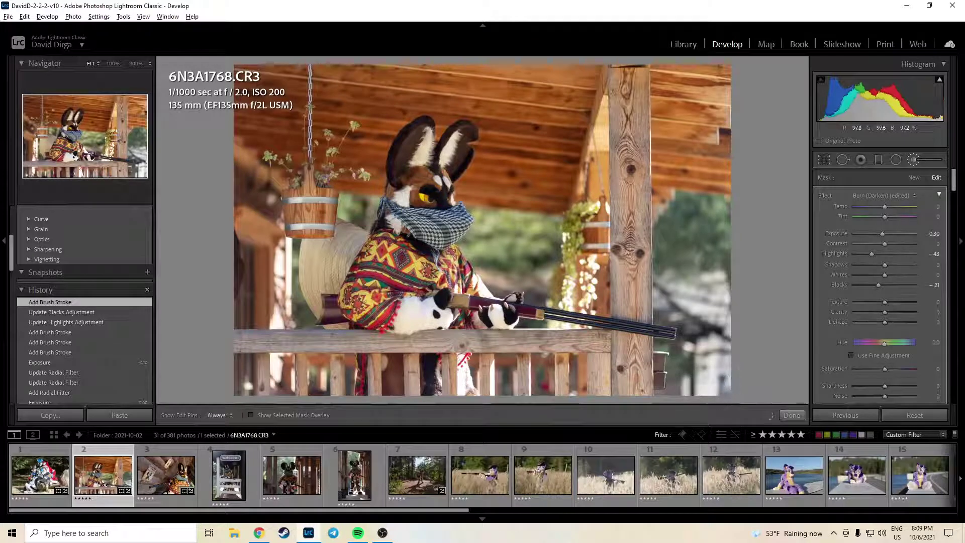
left_click(711, 388)
key("h")
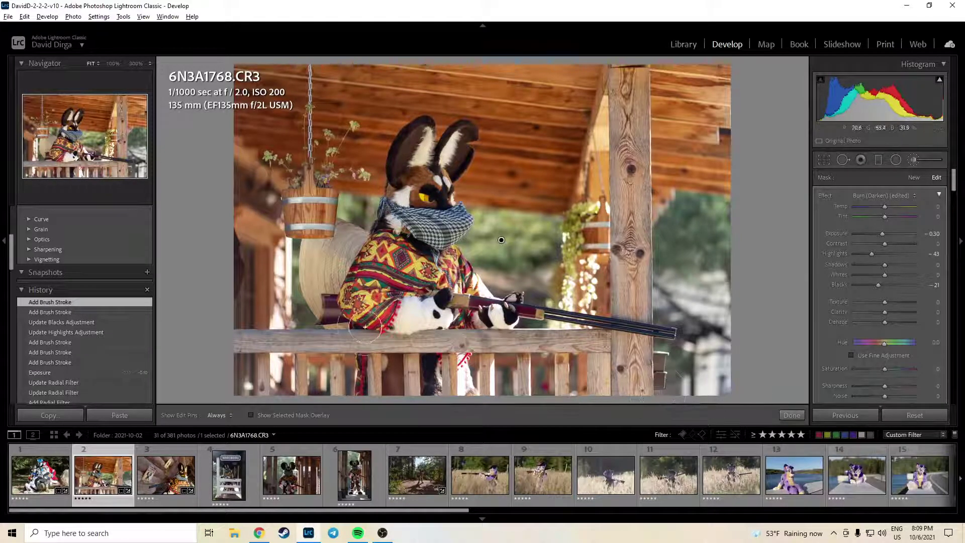
key("h")
left_click_drag(278, 380, 277, 352)
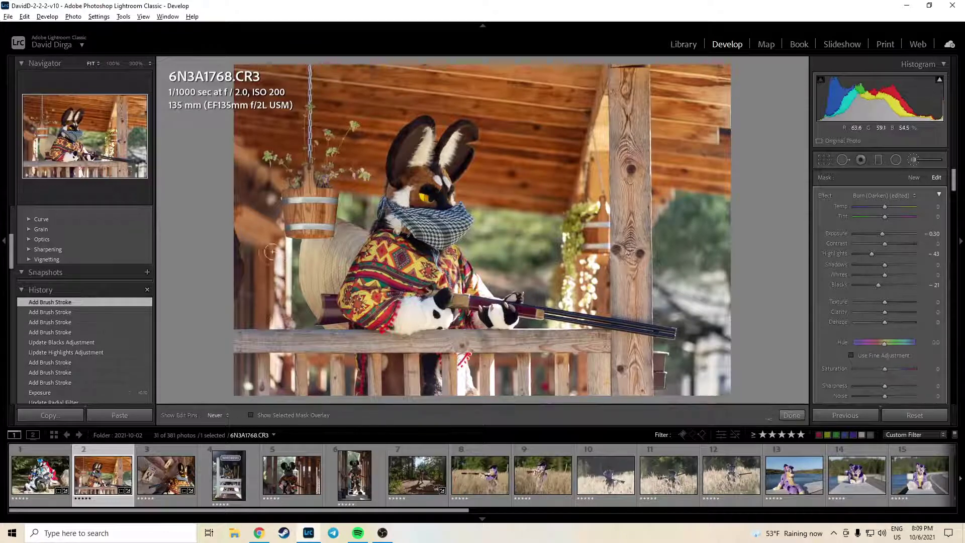
left_click_drag(267, 297, 260, 310)
left_click_drag(277, 366, 276, 389)
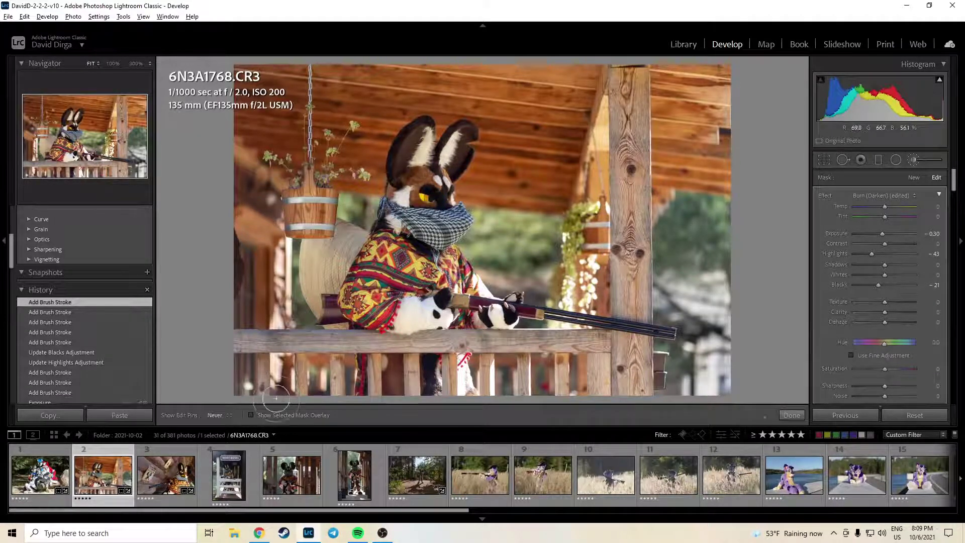
mouse_move(266, 295)
left_mouse_down()
mouse_move(275, 247)
mouse_move(248, 221)
left_mouse_up()
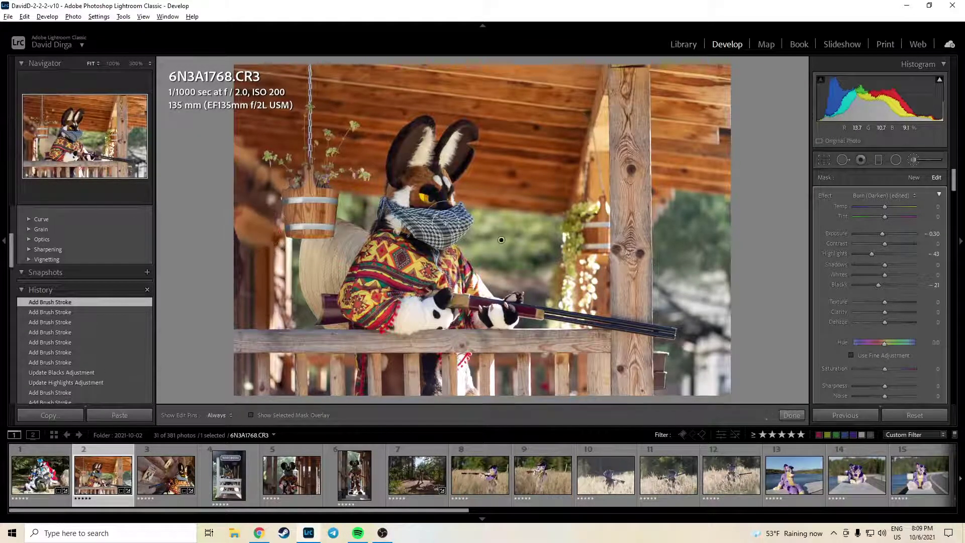
key("h")
Tighten the crop slightly around the character at the original aspect ratio and shift the photo slightly within the frame.
left_click(830, 158)
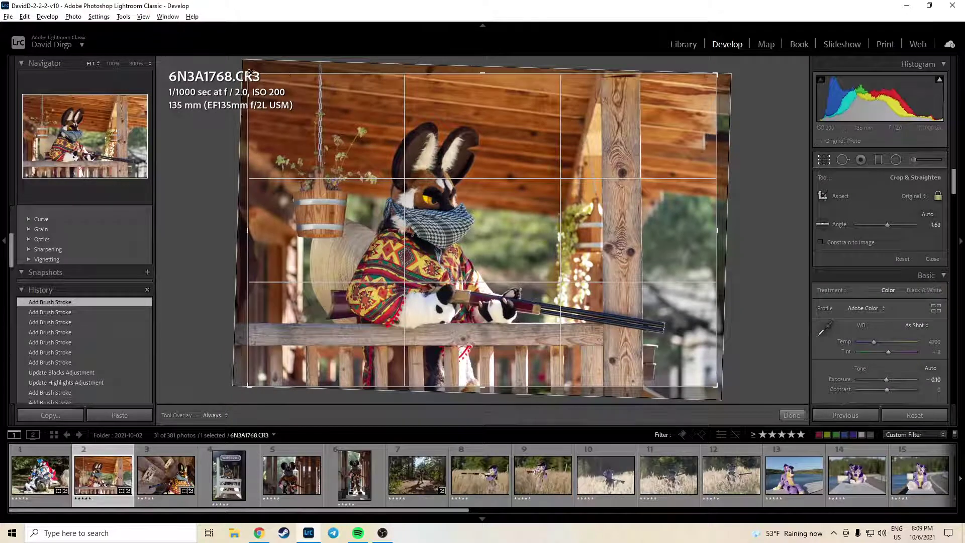
left_click_drag(247, 71, 257, 77)
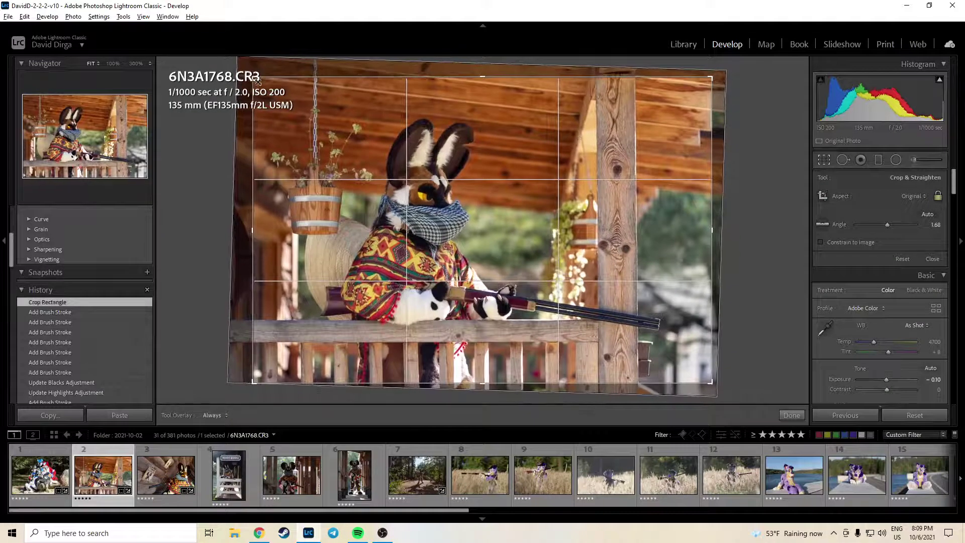
left_click_drag(383, 159, 385, 160)
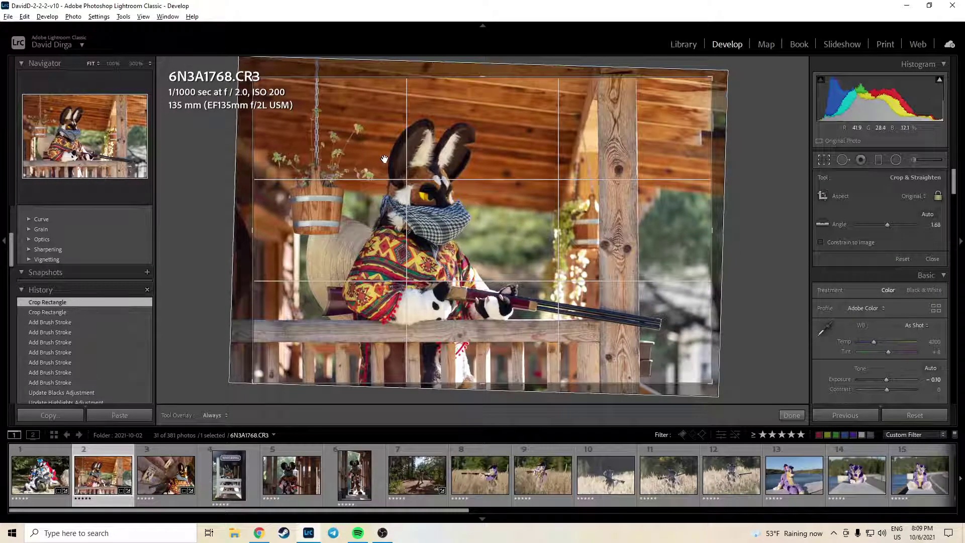
left_click(792, 415)
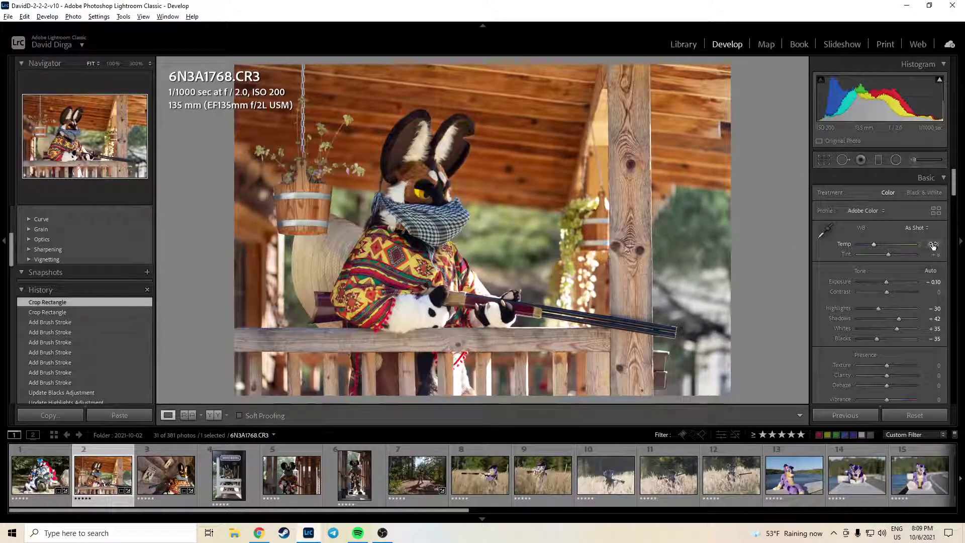
Try a cooler Temp of 4450, comparing the look by undoing and redoing the change.
left_click_drag(935, 244, 930, 245)
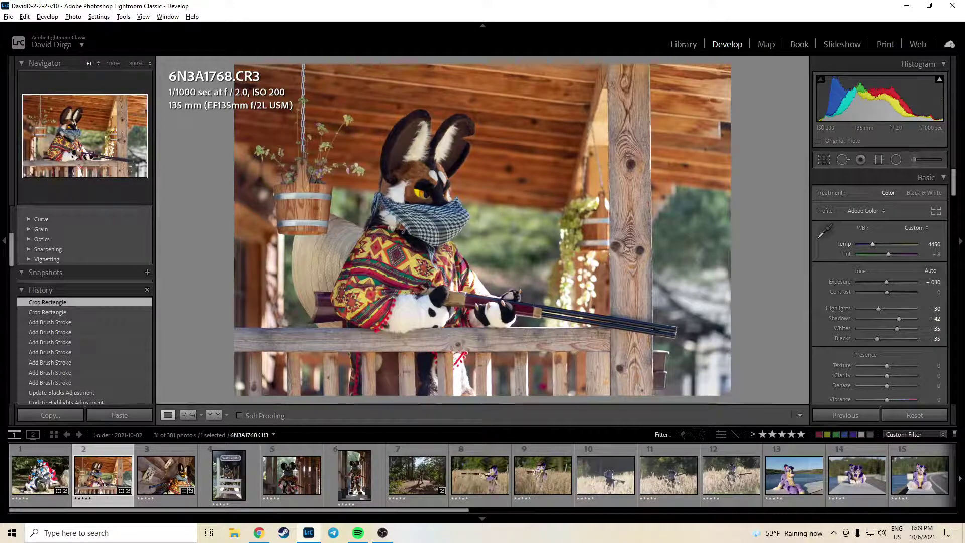
key("ctrl+z")
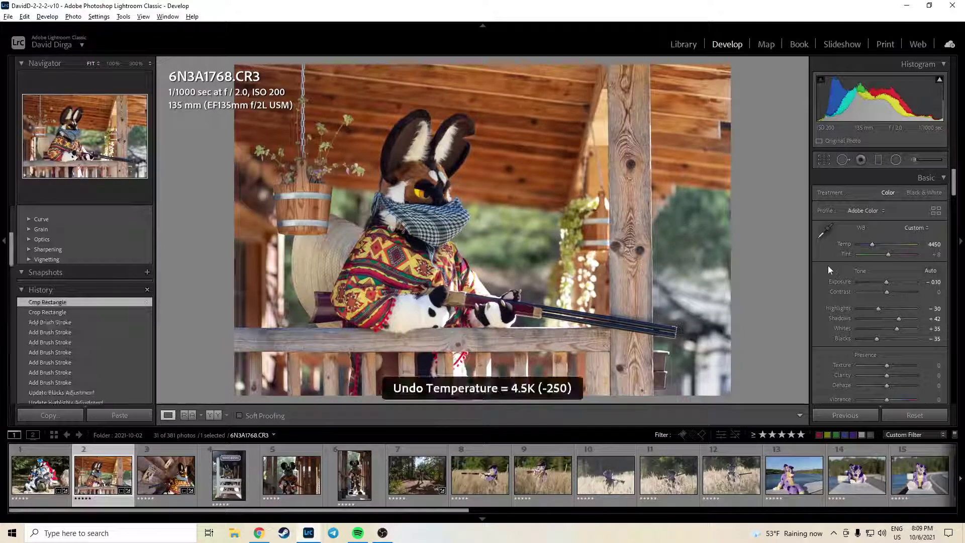
key("ctrl+y")
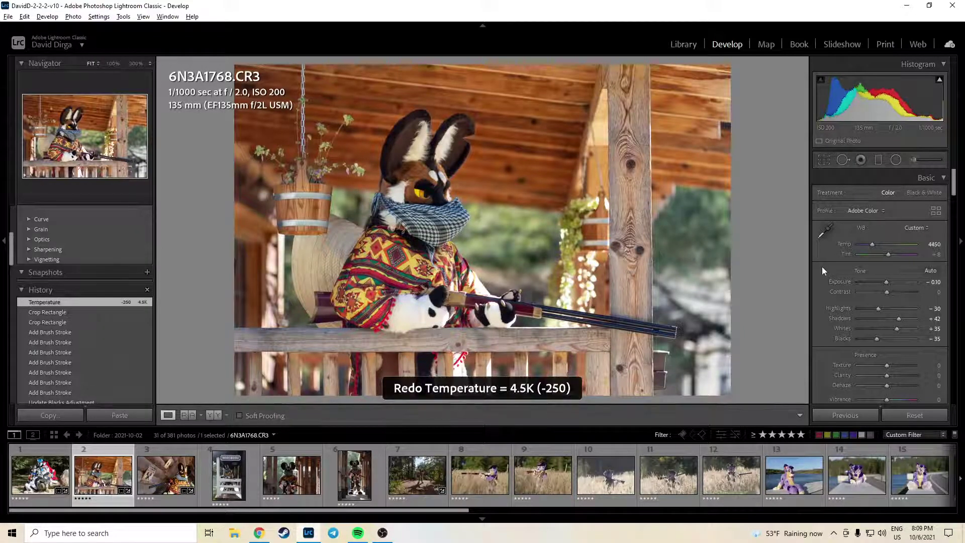
Inspect the white fur of the arm at 100% and sample it as the neutral target for a custom white balance.
left_click(428, 315)
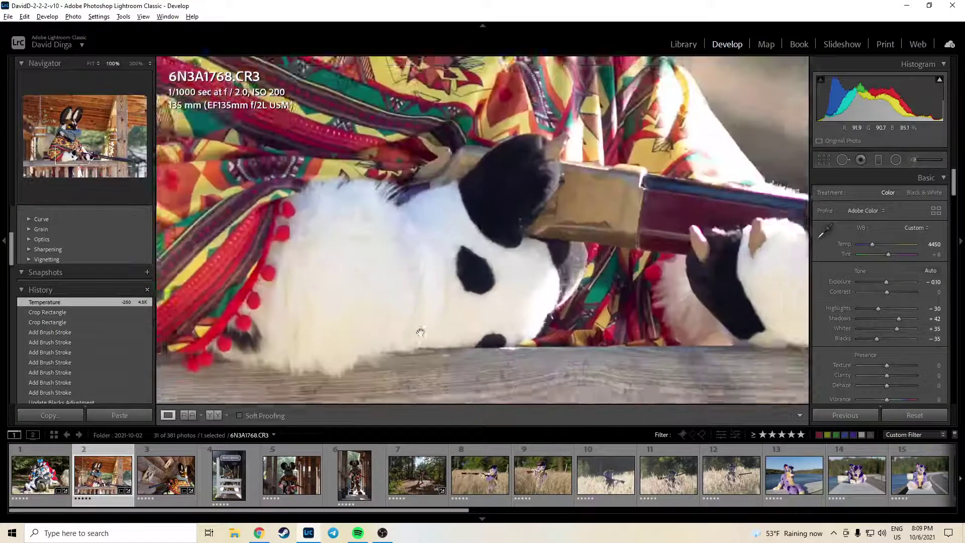
left_click(445, 254)
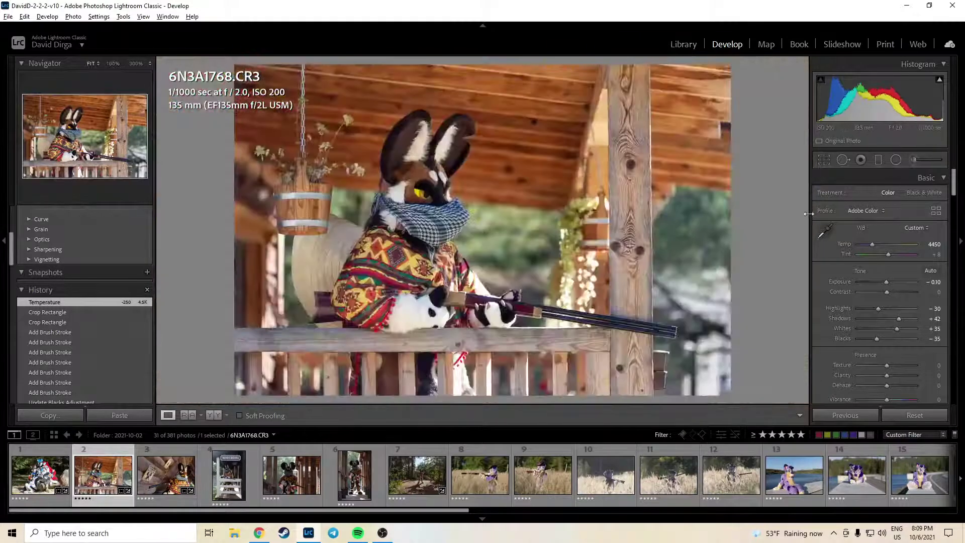
left_click(829, 231)
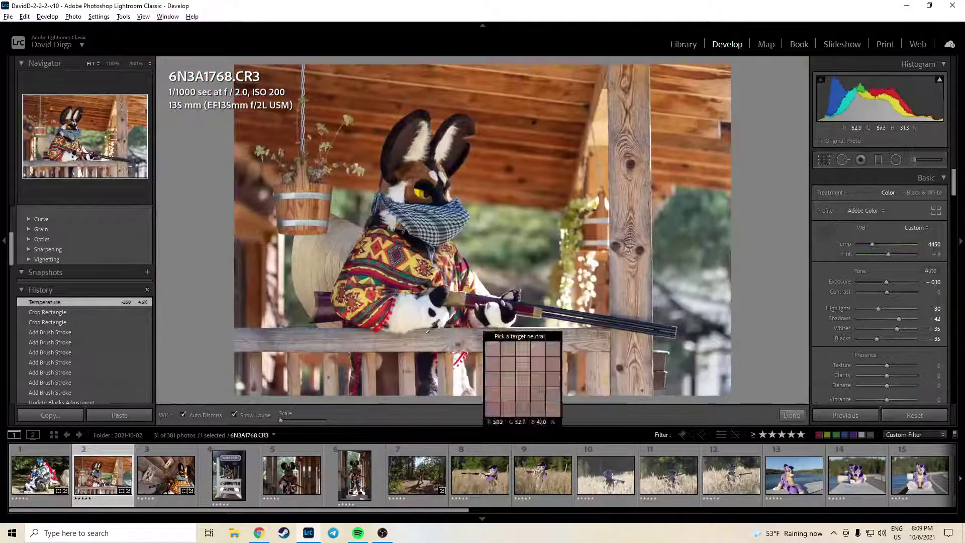
left_click(408, 315)
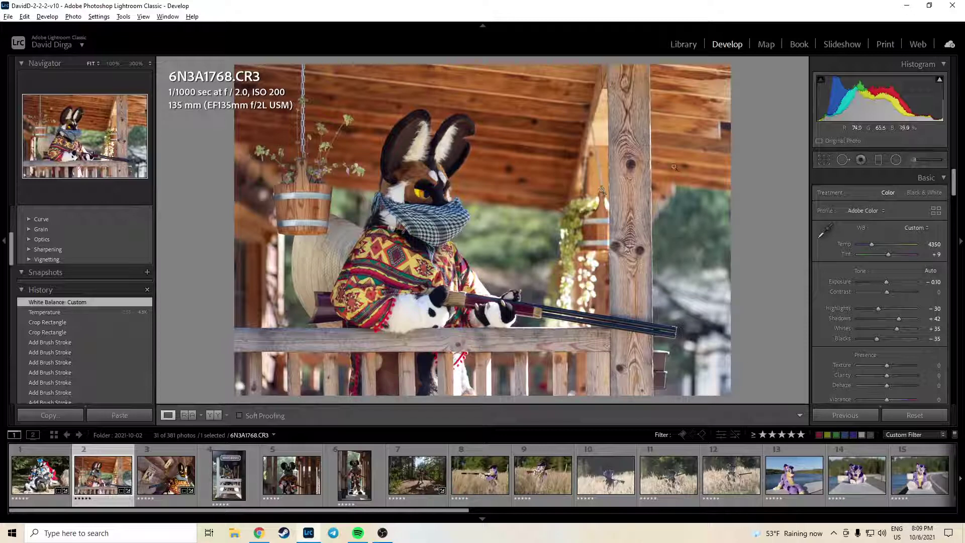
Add a Burn (Darken) radial filter centred on the character's head and set its Exposure to -0.40.
left_click(895, 160)
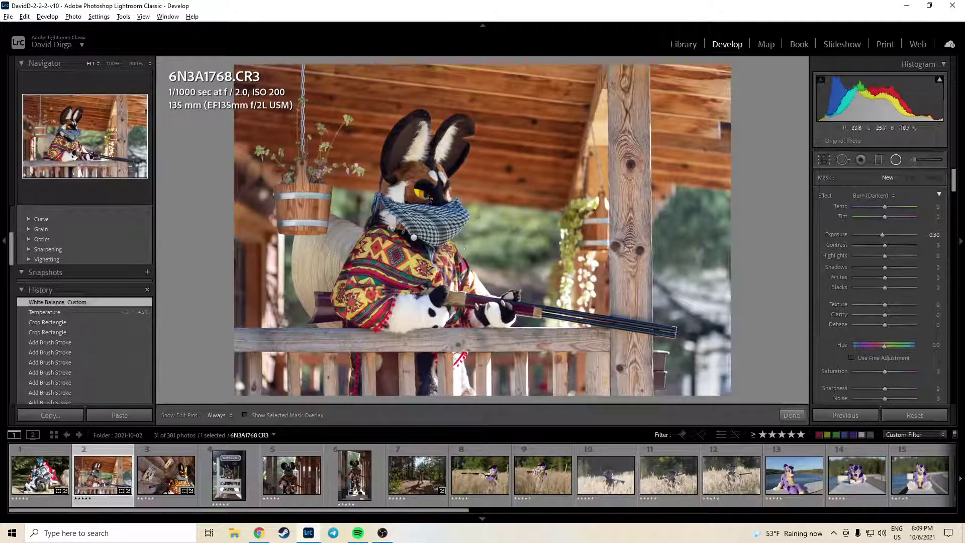
left_click_drag(421, 183, 490, 272)
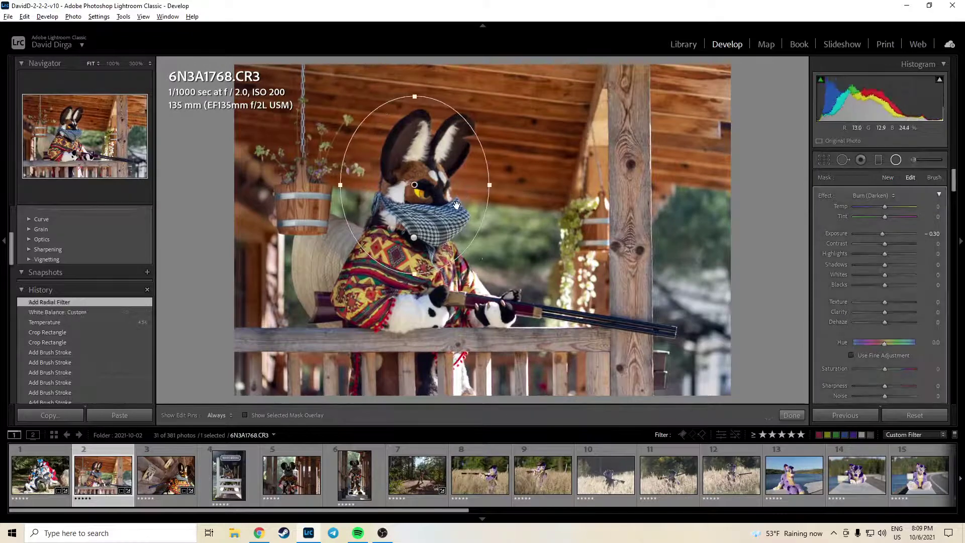
left_click_drag(933, 233, 927, 234)
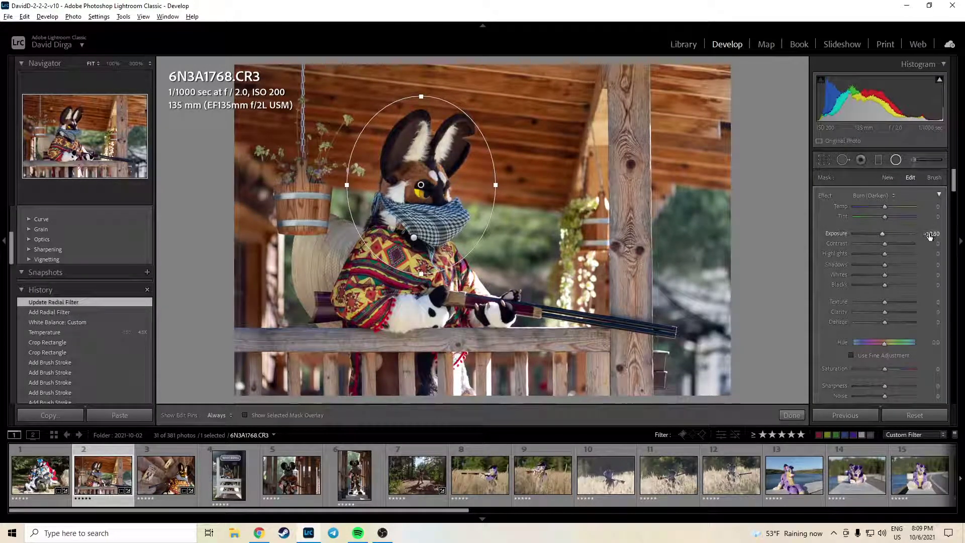
left_click(792, 415)
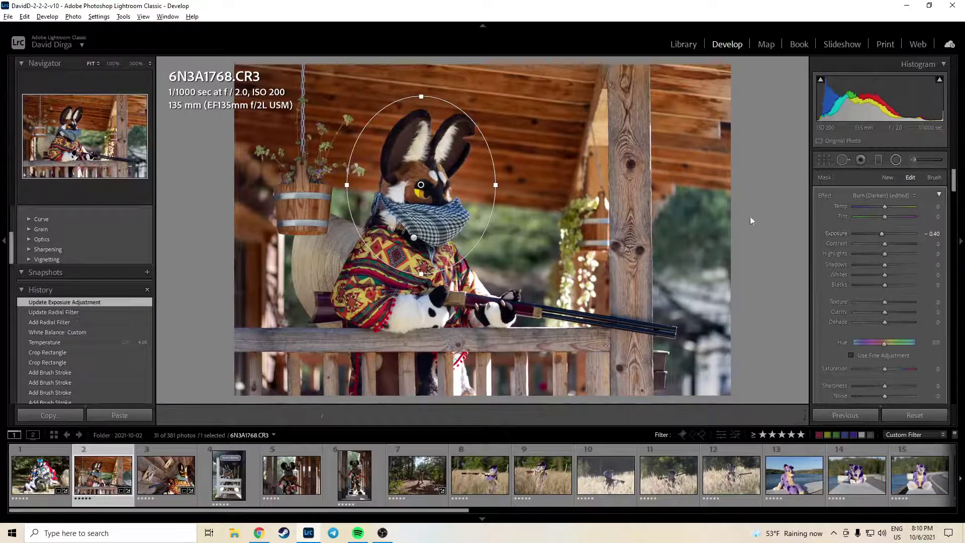
Raise the photo's overall Exposure to +0.50 and compare the edit with the original.
left_click(934, 282)
type("0.1")
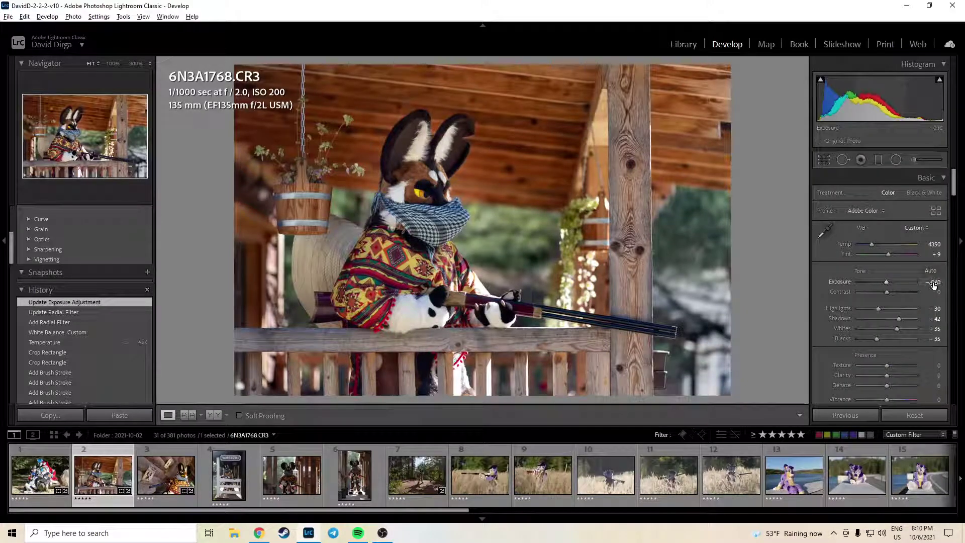
key("Return")
type("0.5")
key("Return")
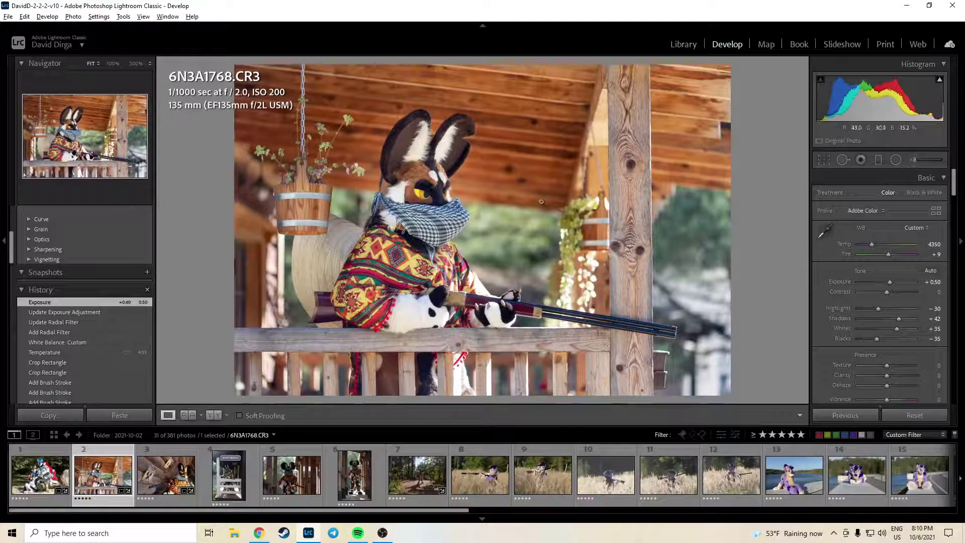
key("backslash")
key("backslash")
key("backslash")
key("backslash")
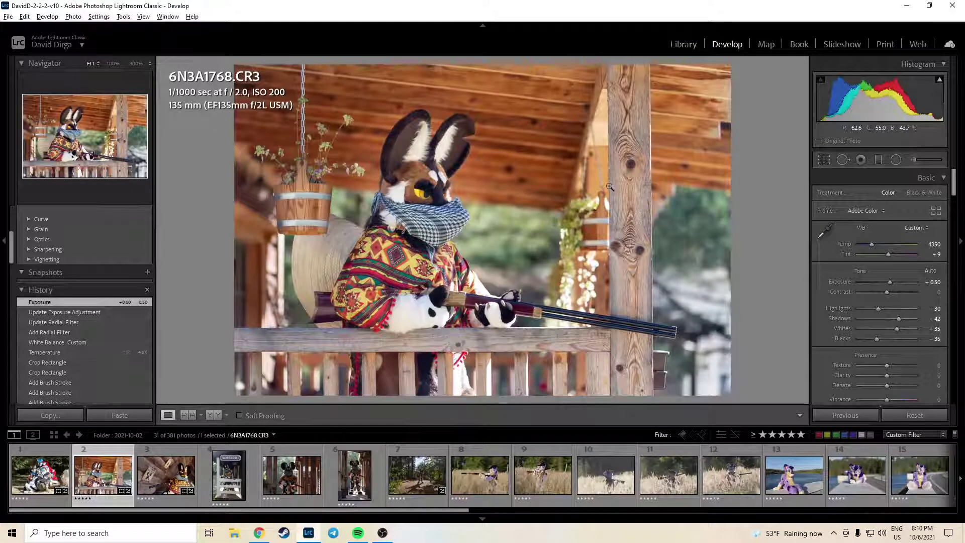
key("backslash")
key("backslash")
Narrow the radial filter around the character's head horizontally and compare the edit with the original.
left_click(896, 160)
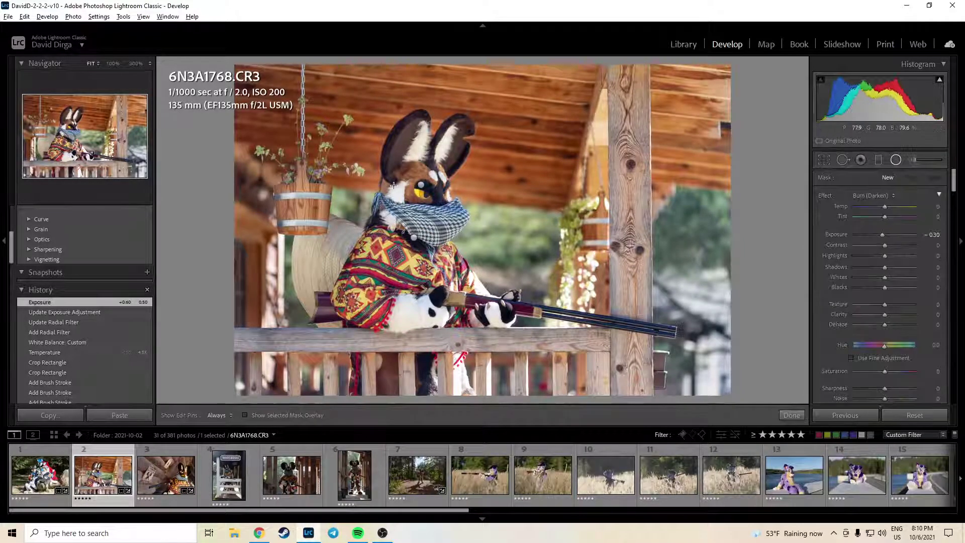
left_click_drag(420, 187, 463, 212)
left_click_drag(496, 184, 479, 185)
key("shift+m")
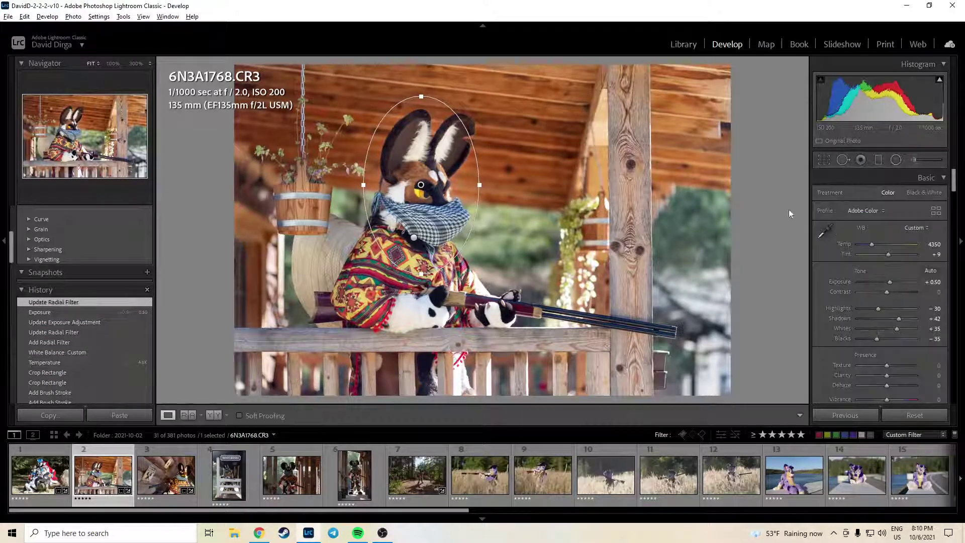
key("backslash")
key("backslash")
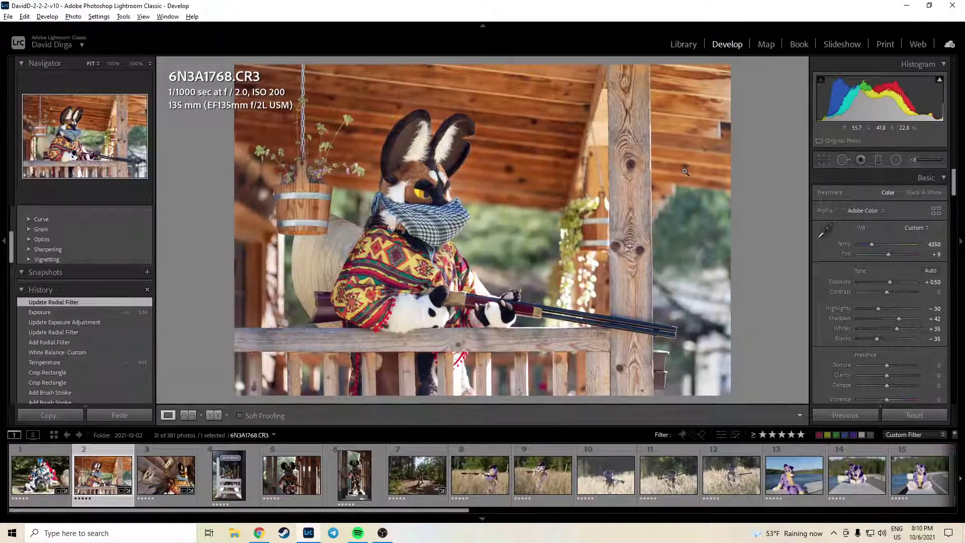
key("backslash")
key("backslash")
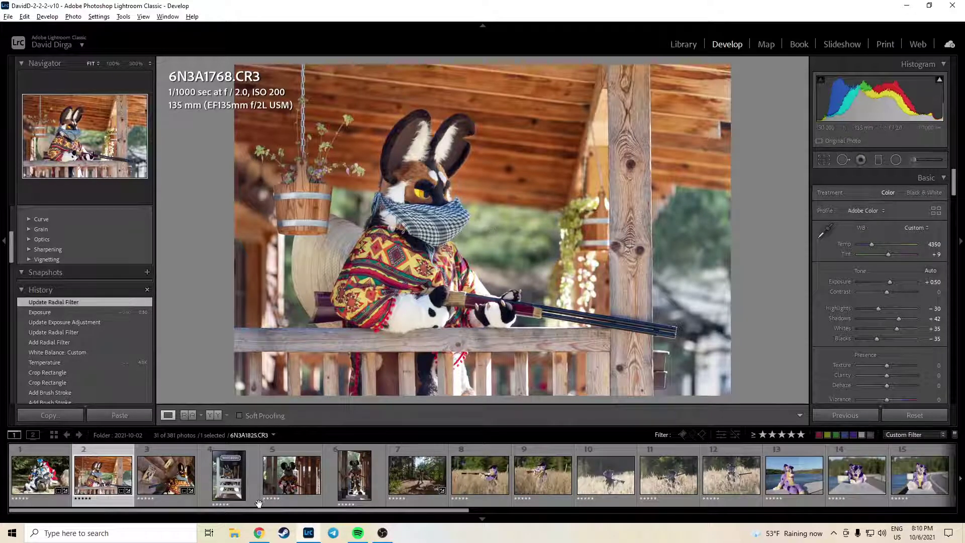
mouse_move(384, 537)
key("alt+shift")
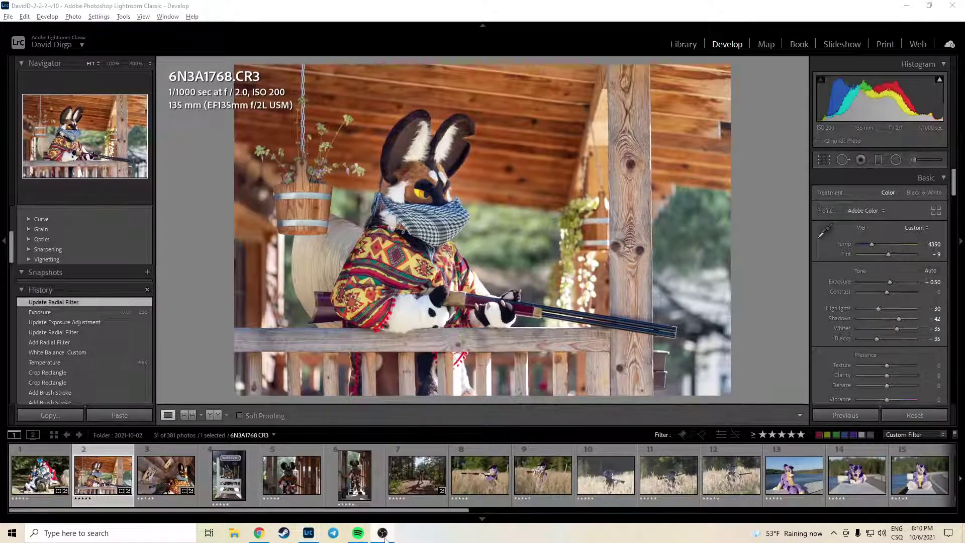
key("alt+shift")
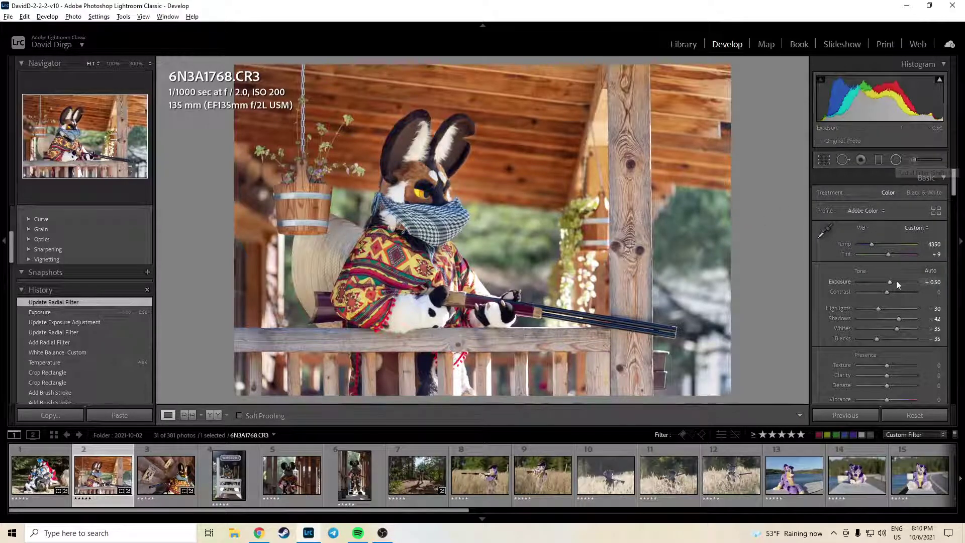
Try extending the existing background brush mask over the bright white area between the railing posts below the character.
left_click(896, 159)
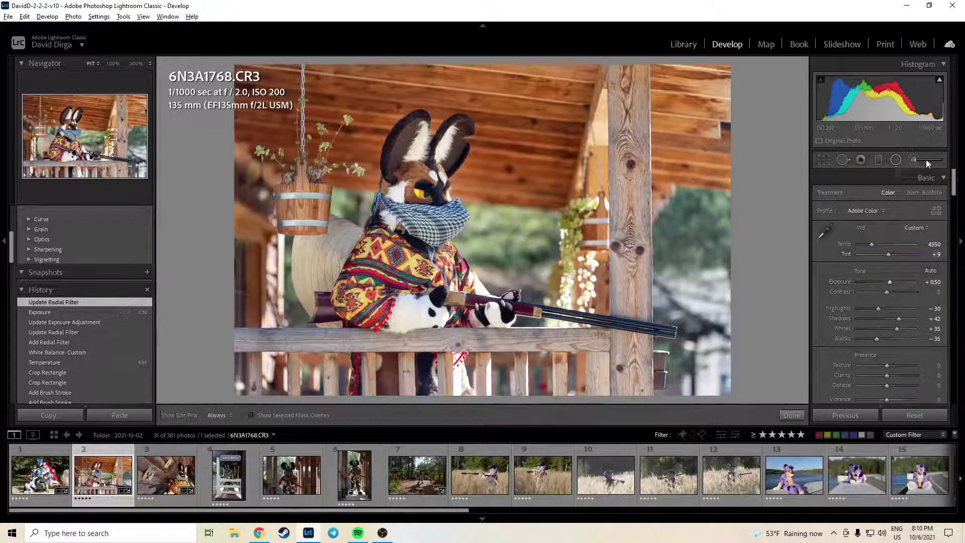
left_click(498, 240)
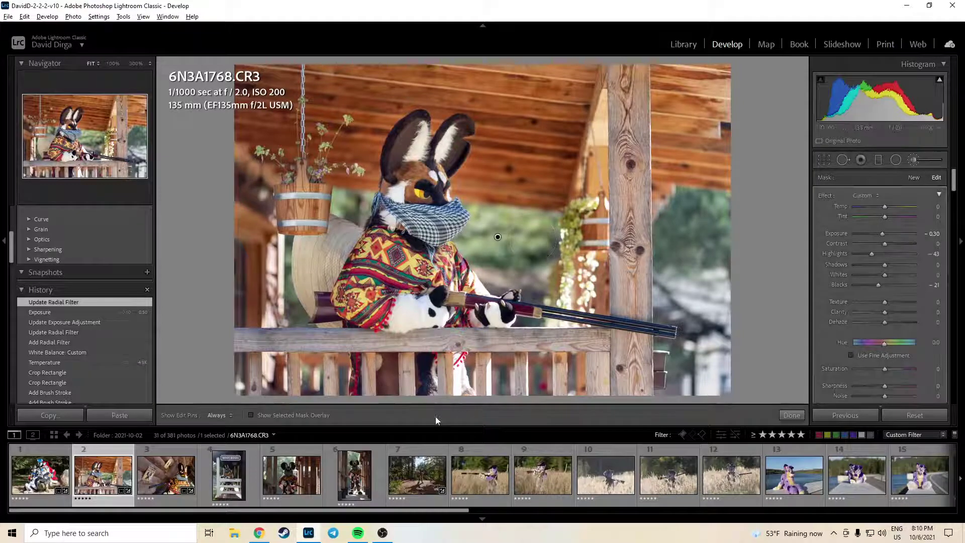
mouse_move(458, 392)
left_mouse_down()
mouse_move(459, 370)
mouse_move(461, 397)
mouse_move(471, 371)
left_mouse_up()
key("ctrl+z")
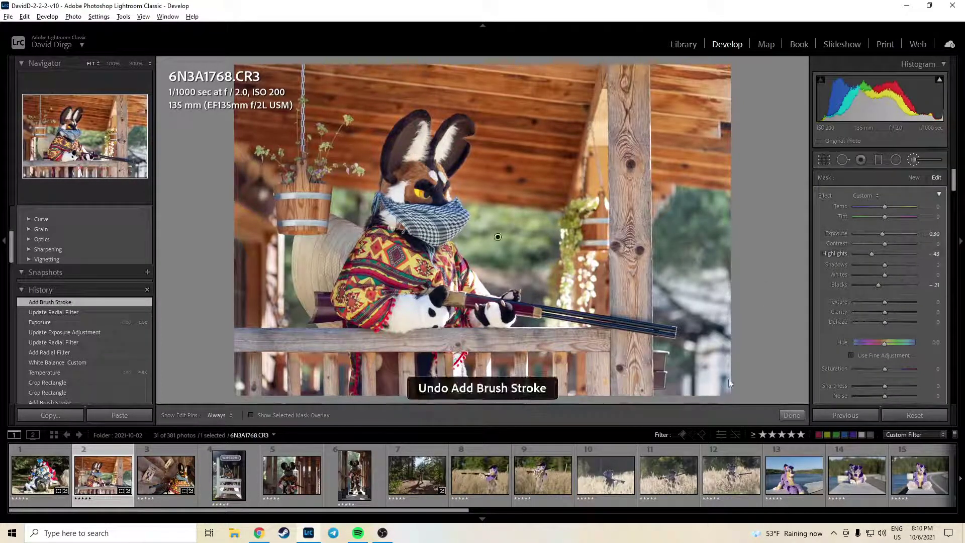
left_click(924, 156)
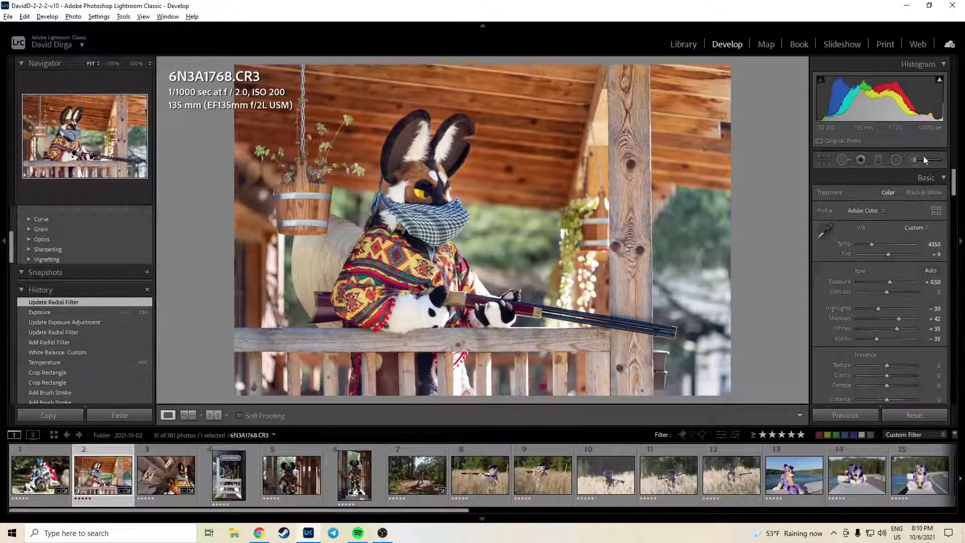
Burn the bright white area between the railing posts with a new Burn (Darken) brush mask, with its Highlights at -73.
key("h")
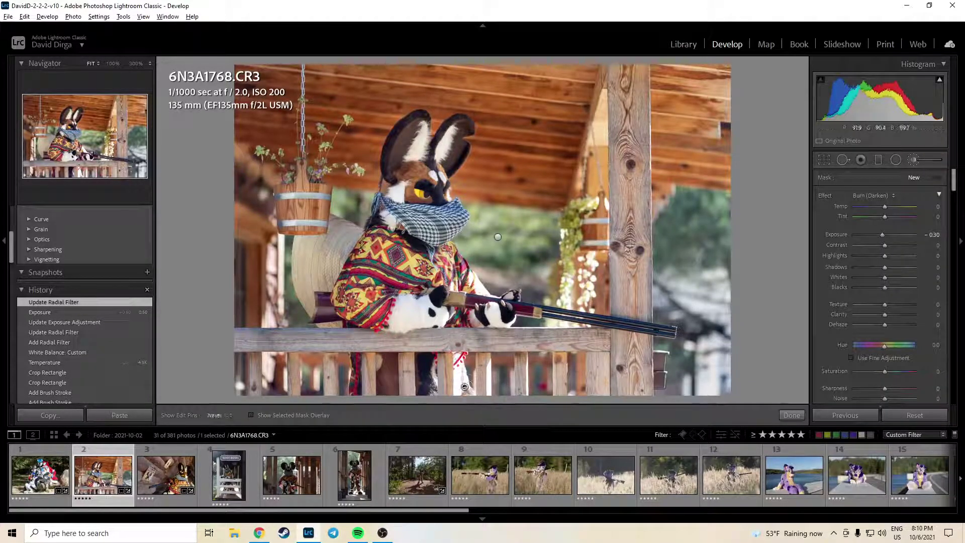
left_click(465, 393)
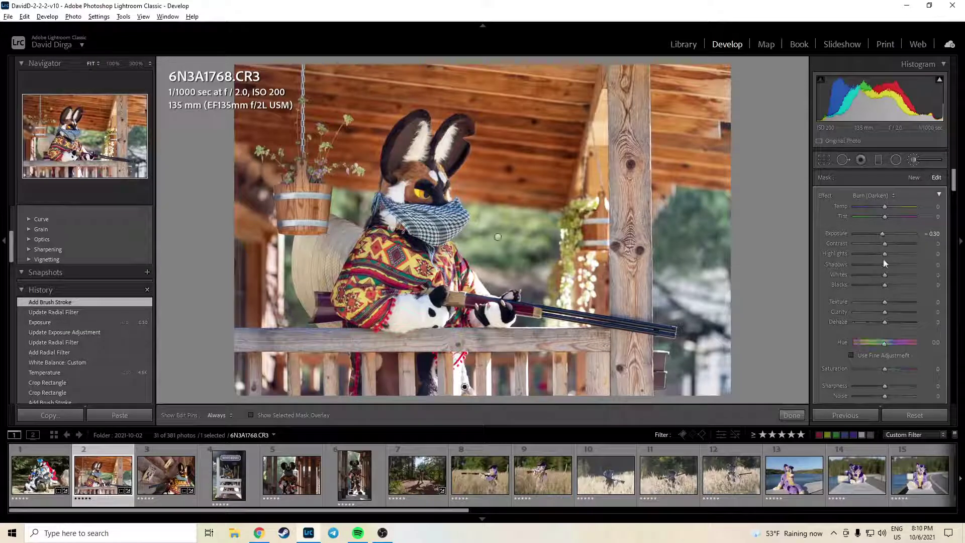
left_click_drag(885, 254, 862, 255)
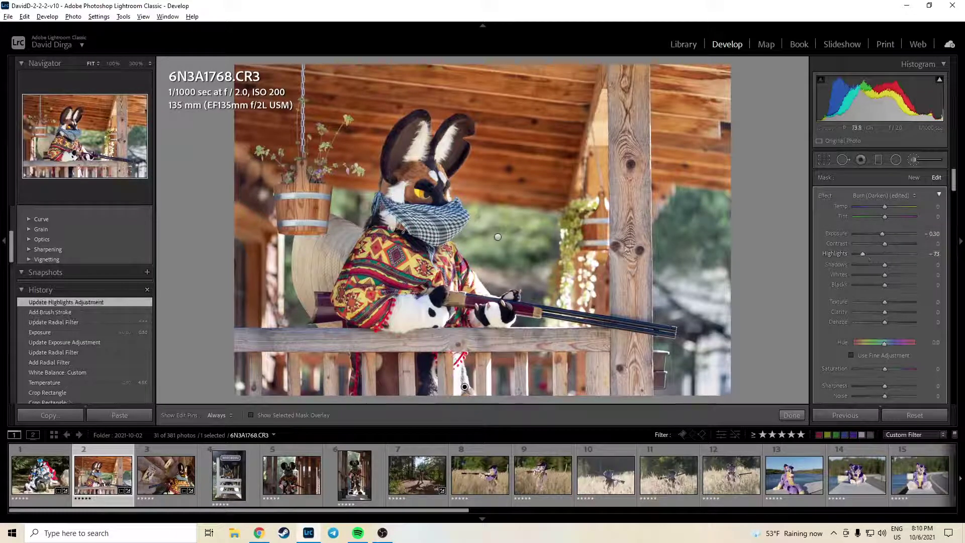
left_click_drag(460, 359, 452, 397)
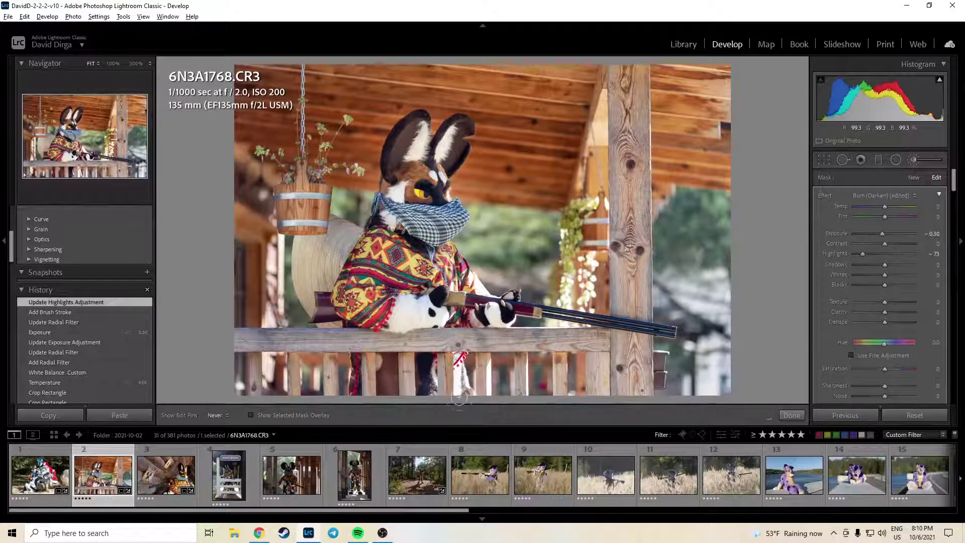
key("h")
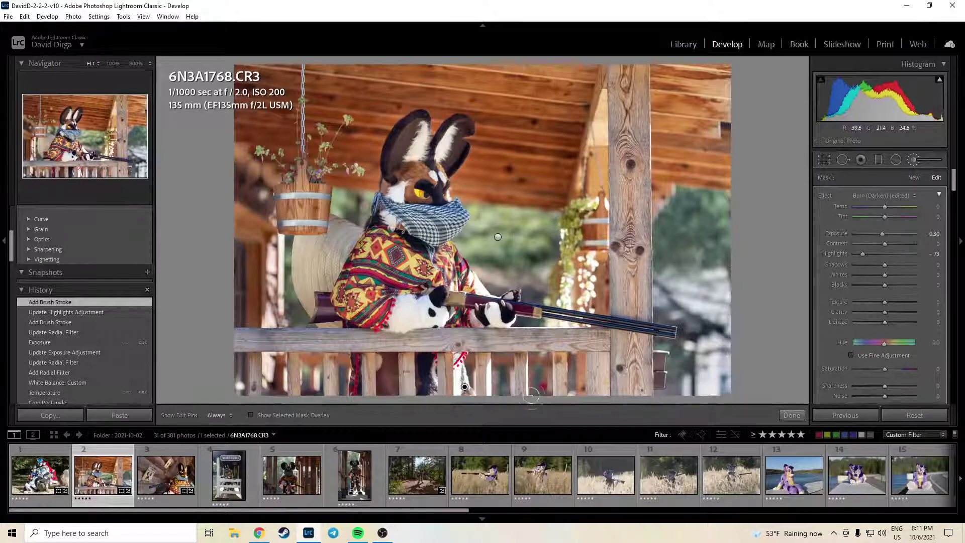
left_click(791, 416)
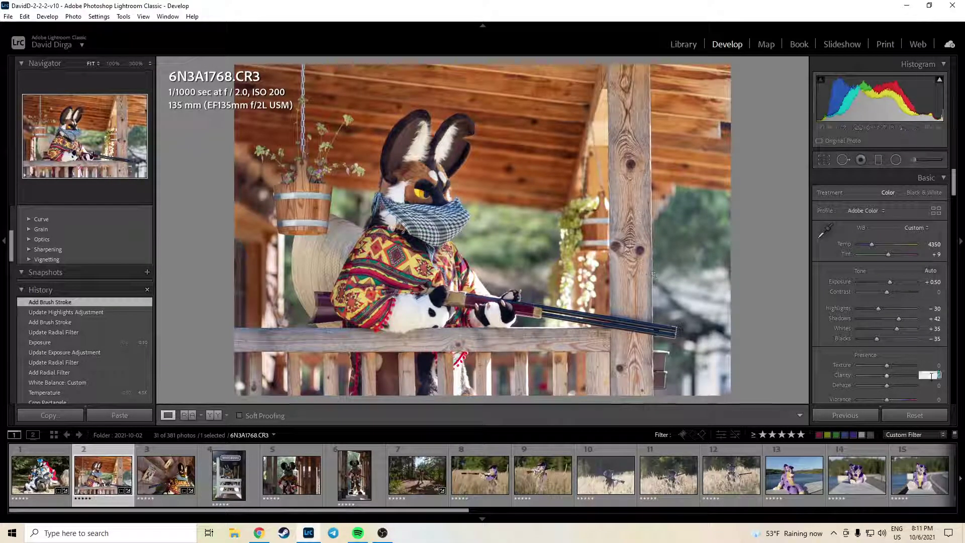
Set Clarity to +15 and Dehaze to +10, comparing the photo with and without the Dehaze change.
type("15")
key("Return")
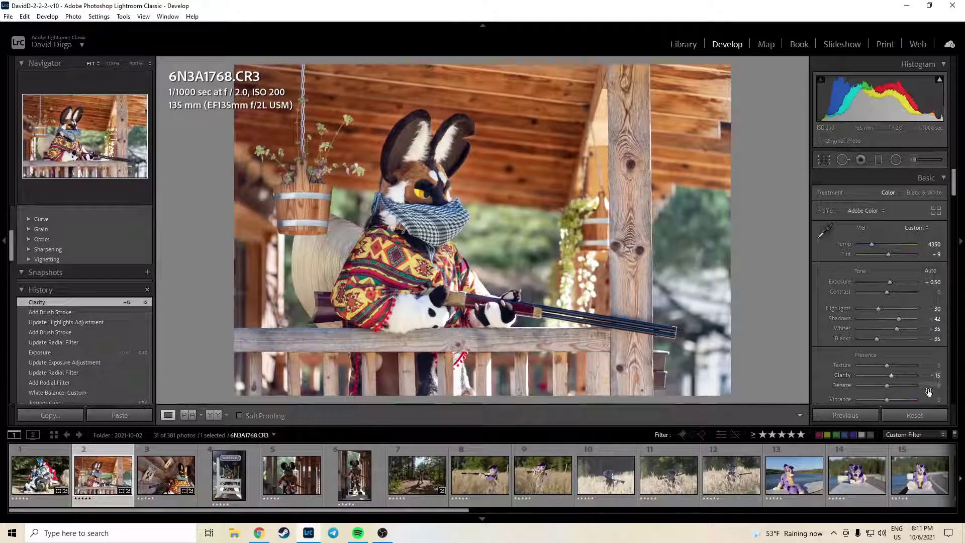
type("10")
key("Return")
key("ctrl+z")
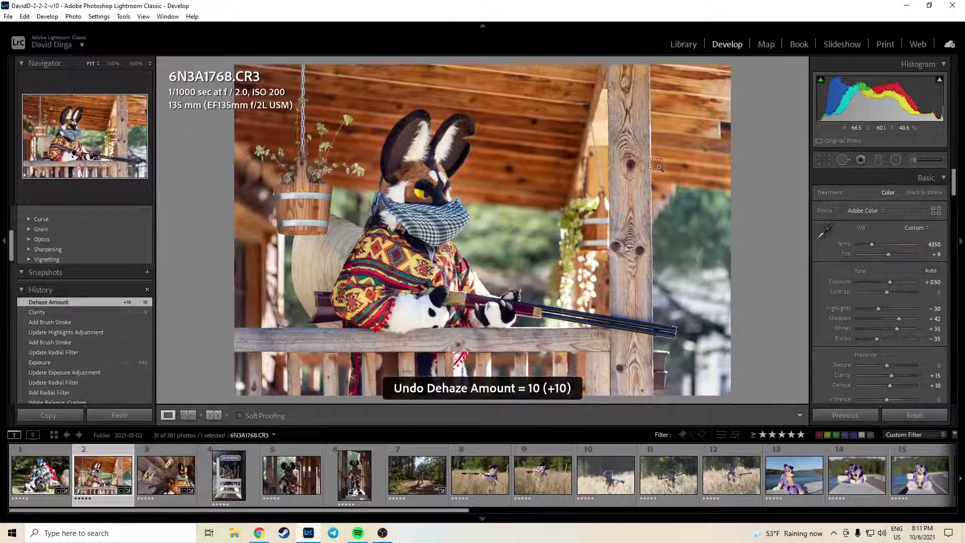
key("ctrl+y")
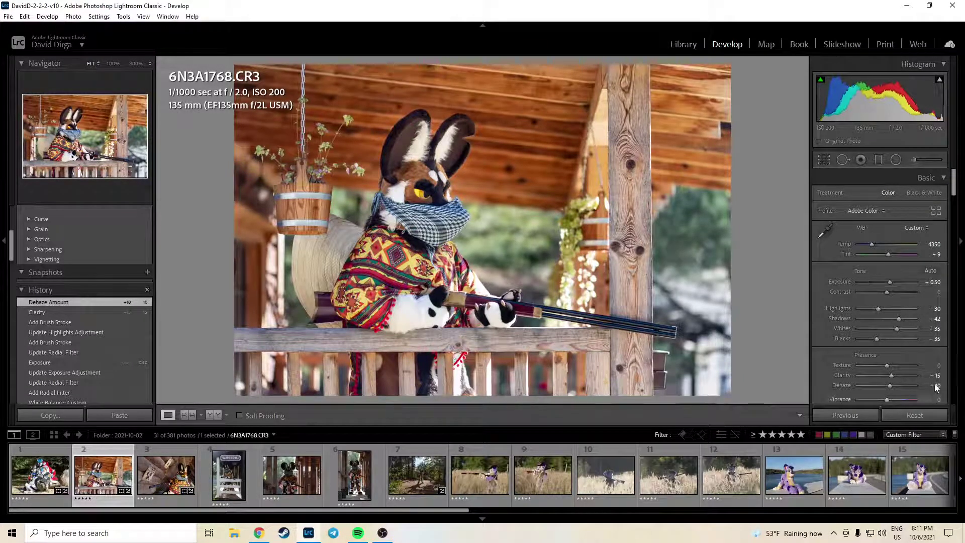
Set Vibrance to +15, comparing the look by undoing and redoing the change.
scroll(936, 387, "down", 3)
left_click(937, 331)
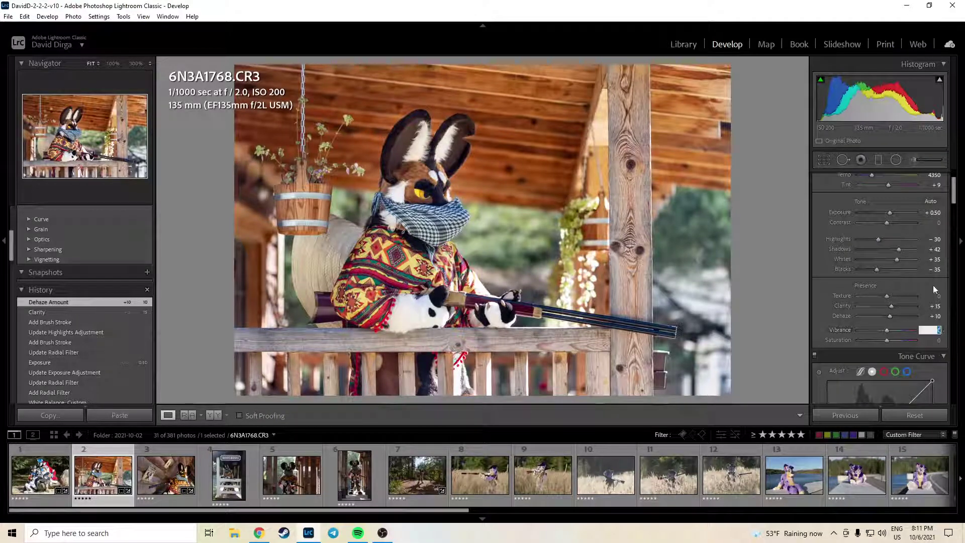
type("15")
key("Return")
key("ctrl+z")
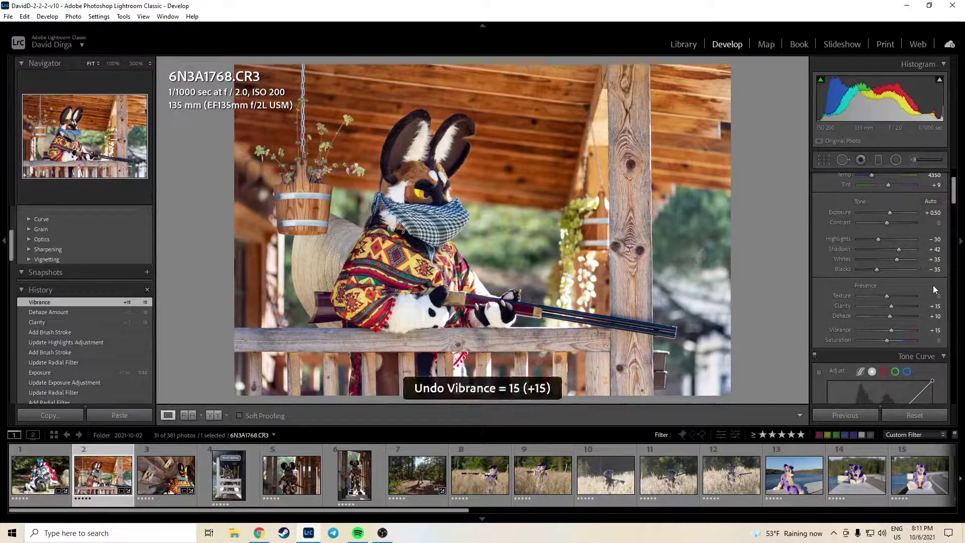
key("ctrl+y")
key("ctrl+z")
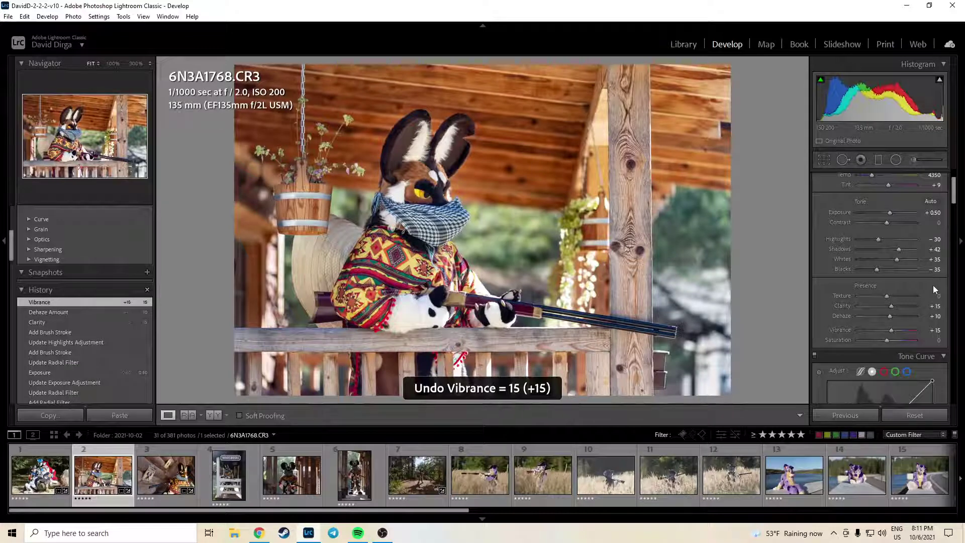
key("ctrl+y")
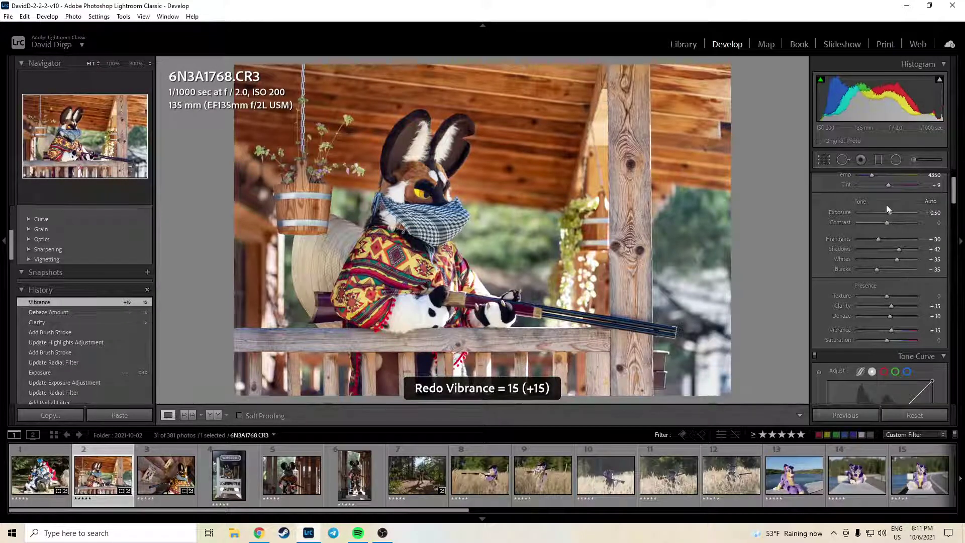
Paint a new Saturation brush mask at -15 over the orange wooden ceiling, including the area behind the post.
scroll(886, 204, "down", 3)
left_click(914, 159)
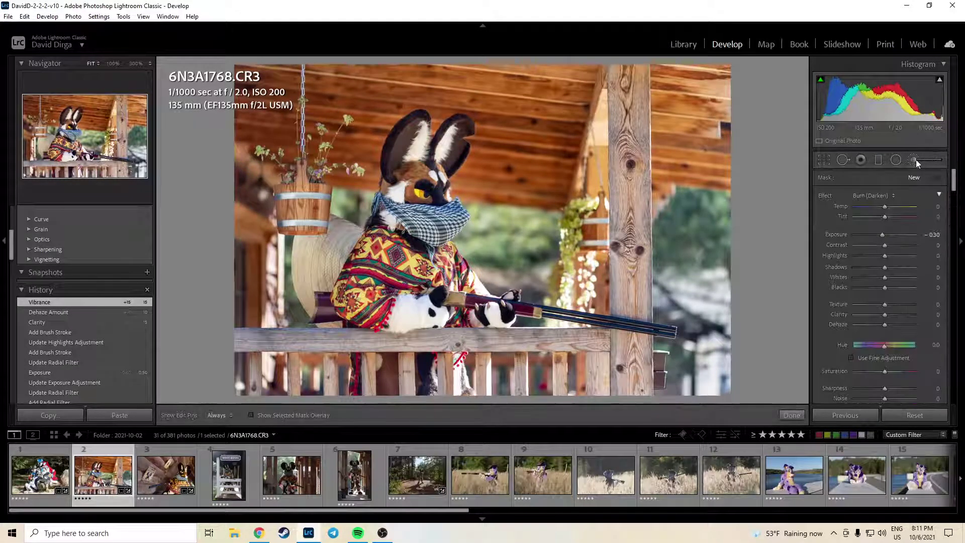
left_click(871, 196)
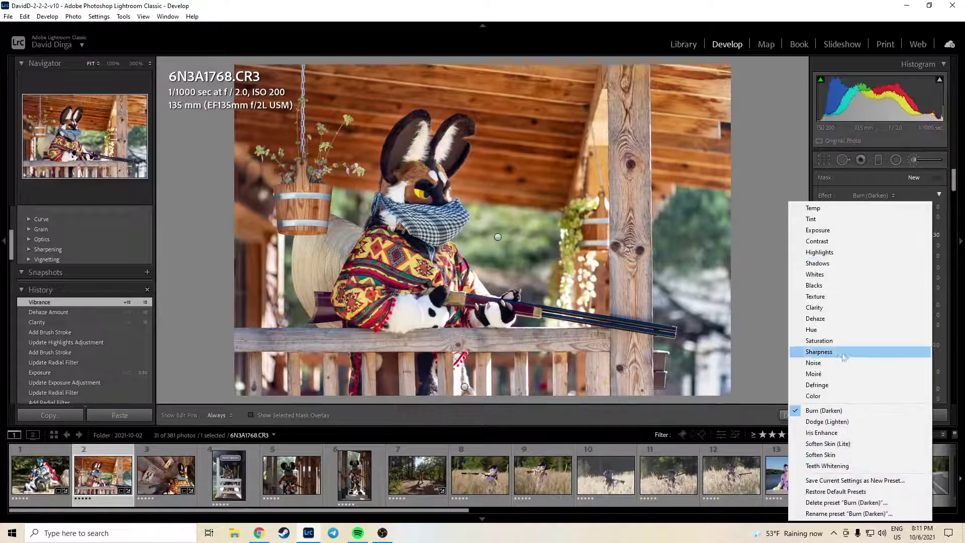
left_click(825, 348)
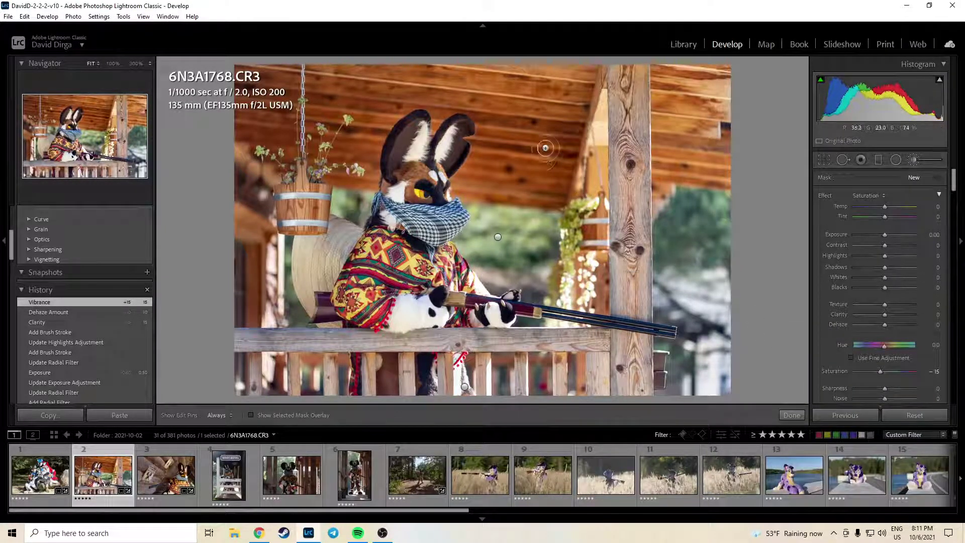
key("h")
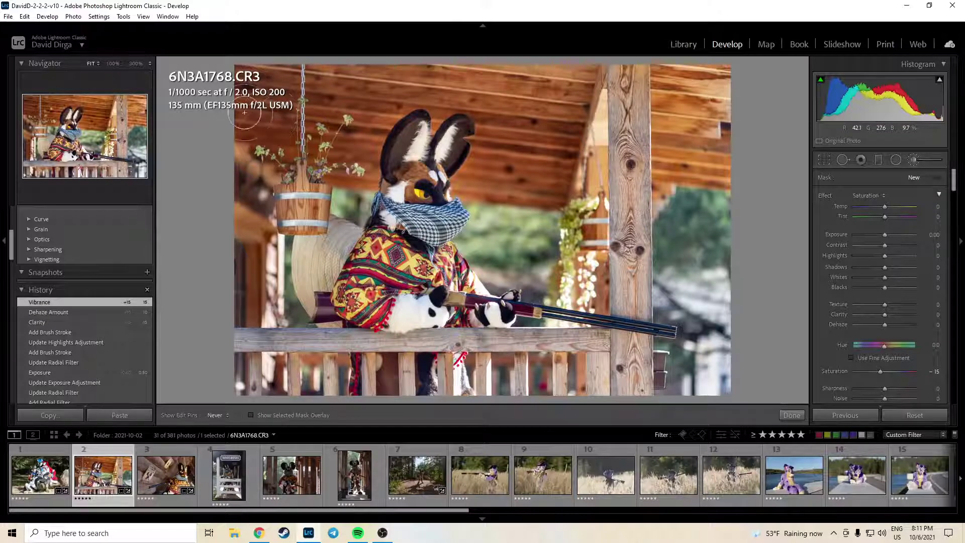
key("h")
mouse_move(544, 176)
left_mouse_down()
mouse_move(513, 161)
mouse_move(553, 151)
left_mouse_up()
key("h")
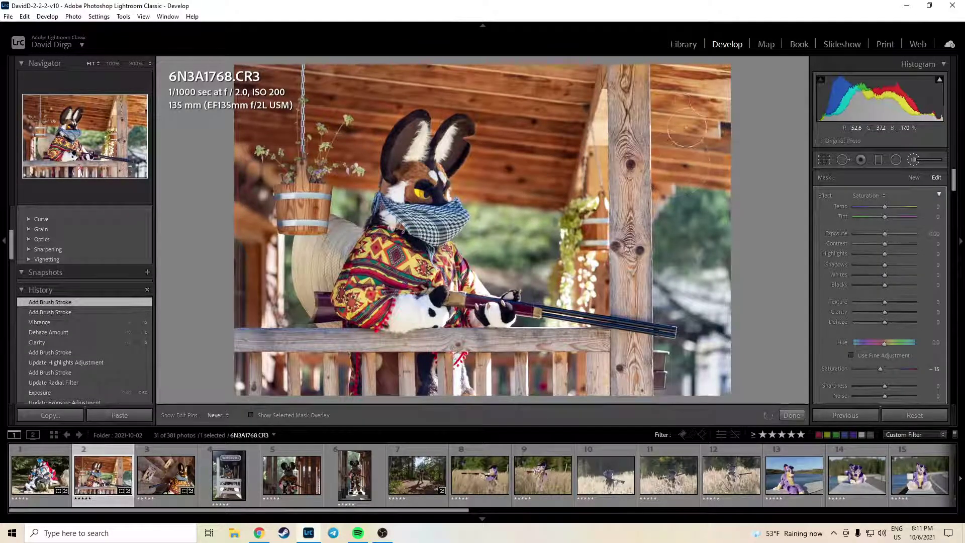
left_click(707, 112)
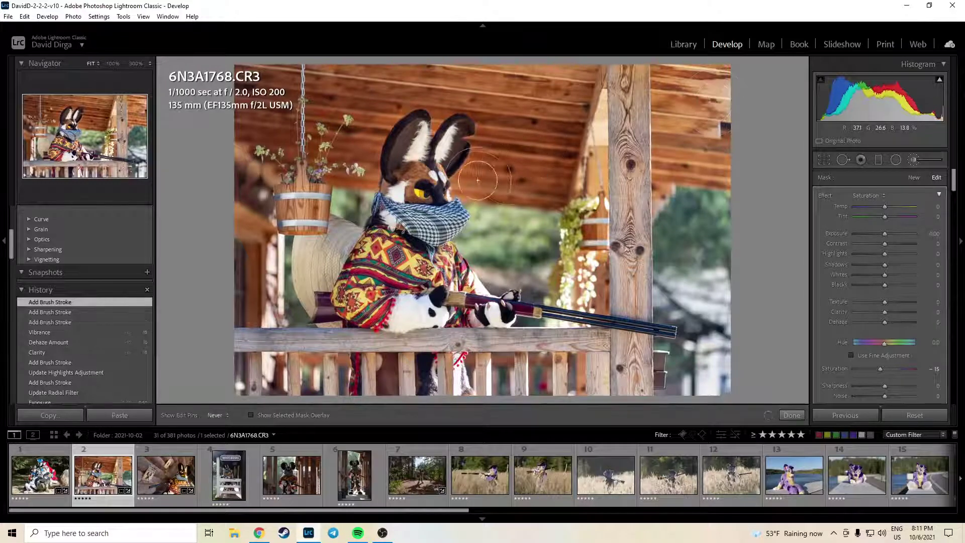
left_click(572, 77)
key("h")
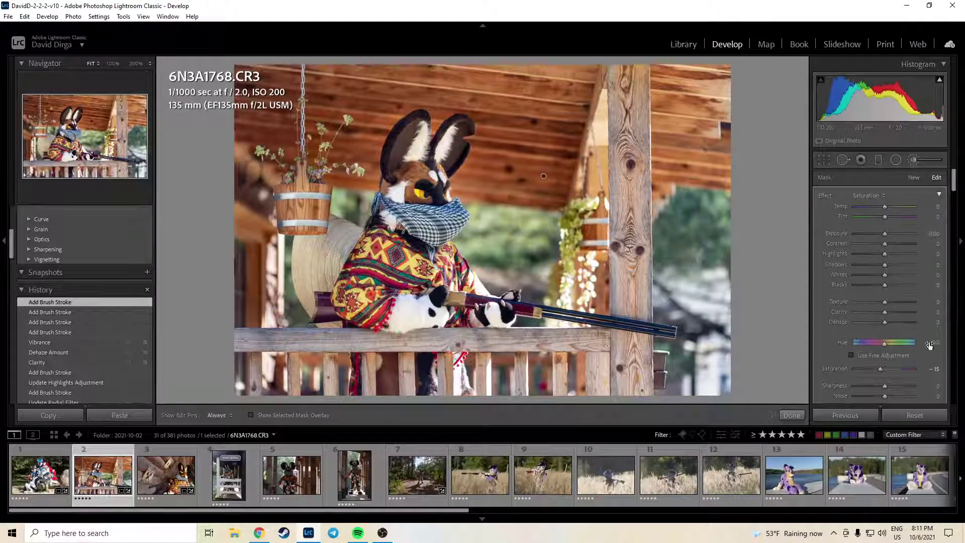
Set the ceiling brush mask's Saturation to -20 and extend it over the wood on both sides of the character's ears.
left_click(936, 370)
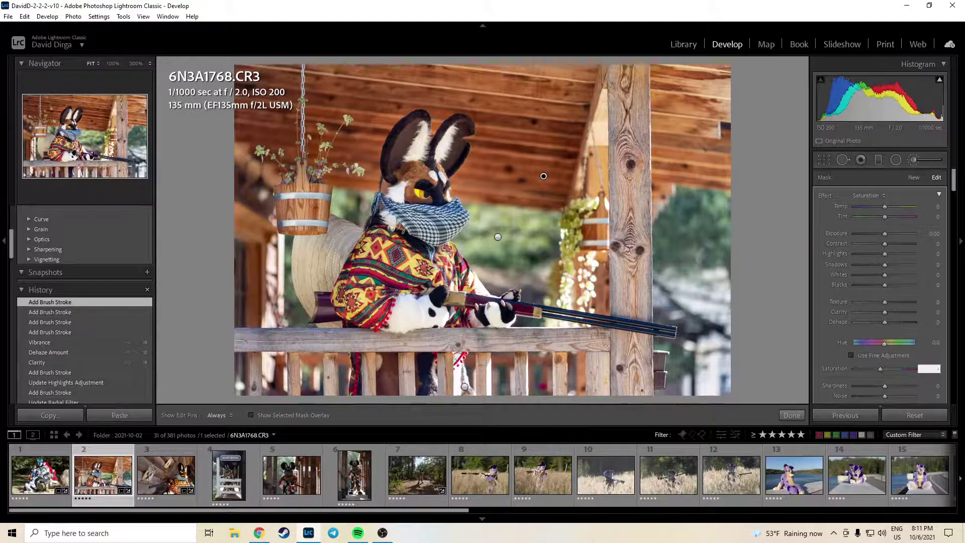
type("-20")
key("Return")
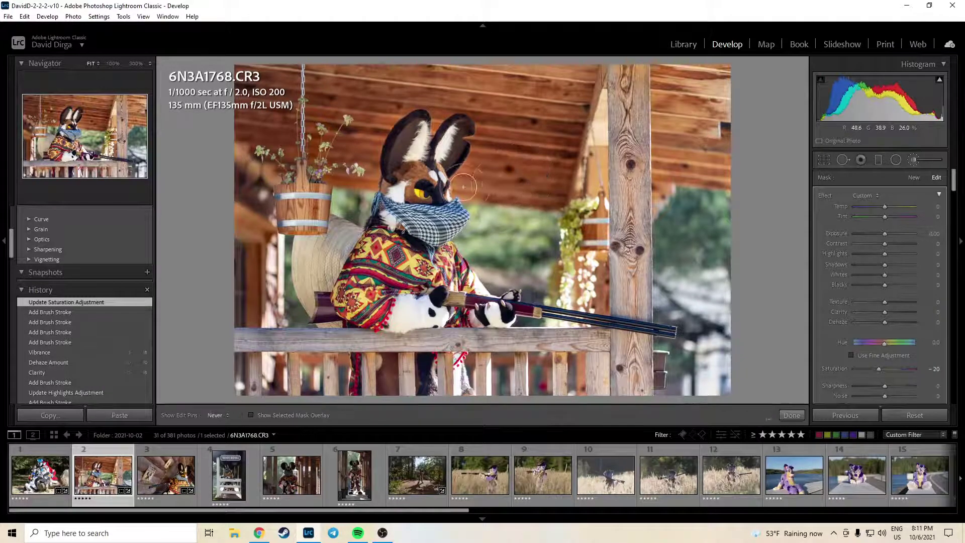
left_click_drag(484, 184, 494, 92)
key("h")
left_click_drag(369, 150, 373, 186)
key("h")
left_click(791, 416)
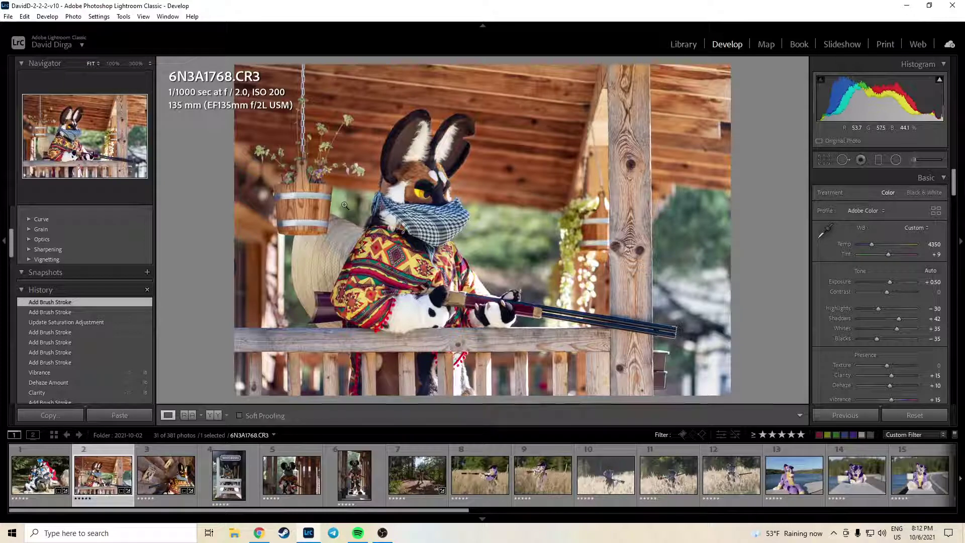
Set the colour temperature of 6N3A1784.CR3 to 4550 and compare the photo with its before version.
left_click(195, 480)
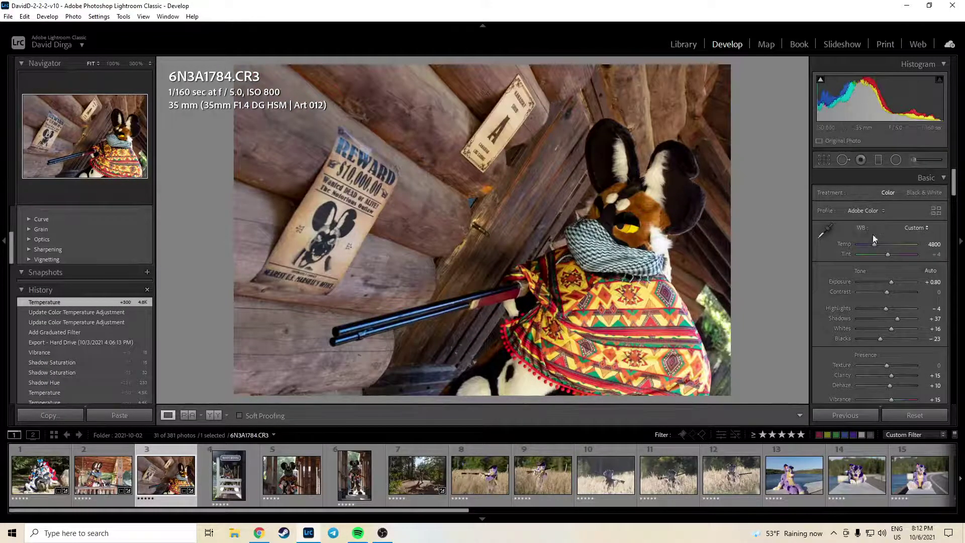
type("4200")
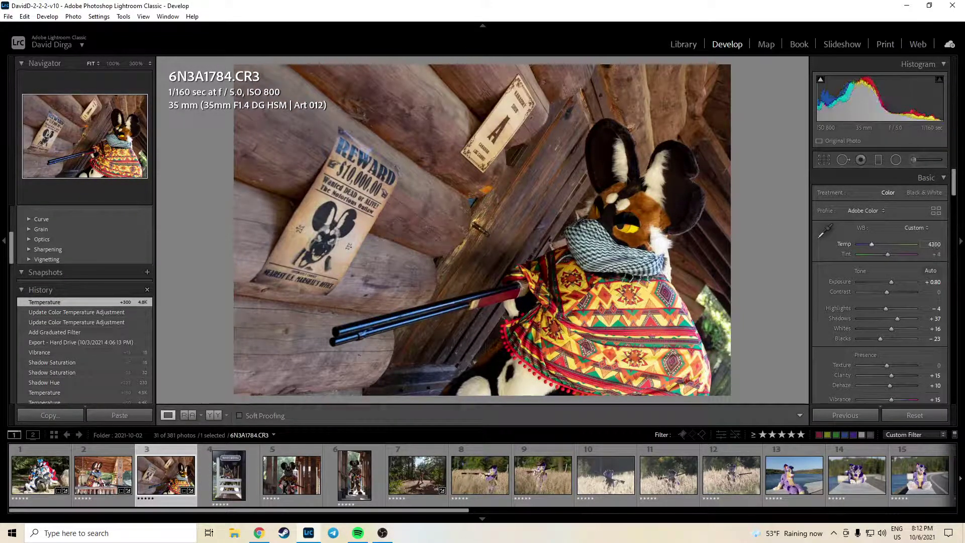
key("Return")
key("Up")
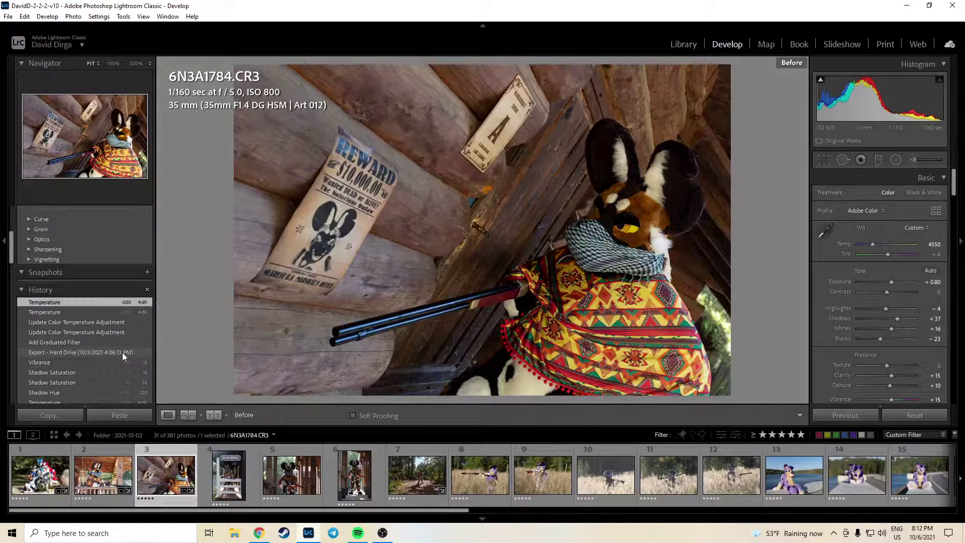
key("backslash")
key("backslash")
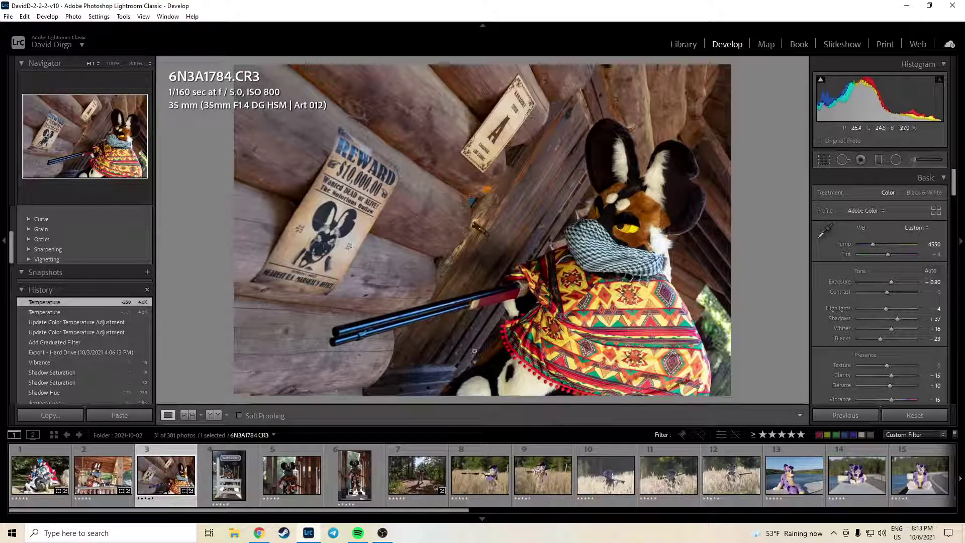
Open 6N3A1799.CR3 and correct its perspective with Auto Upright.
left_click(230, 475)
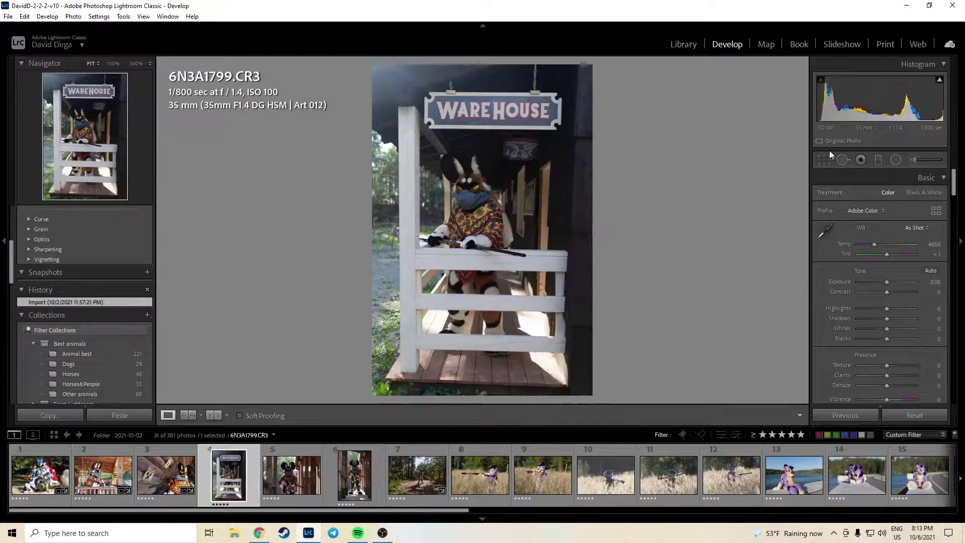
left_click(816, 160)
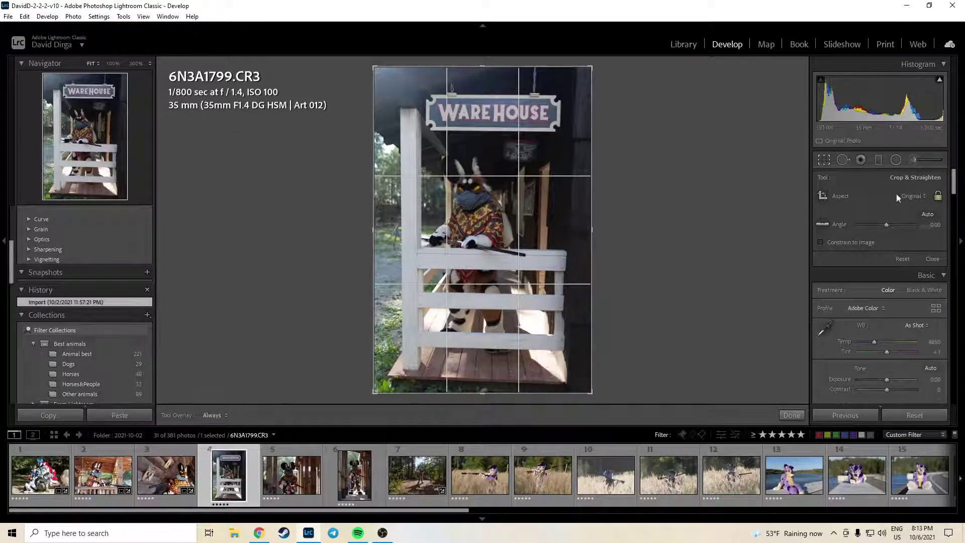
scroll(848, 201, "down", 15)
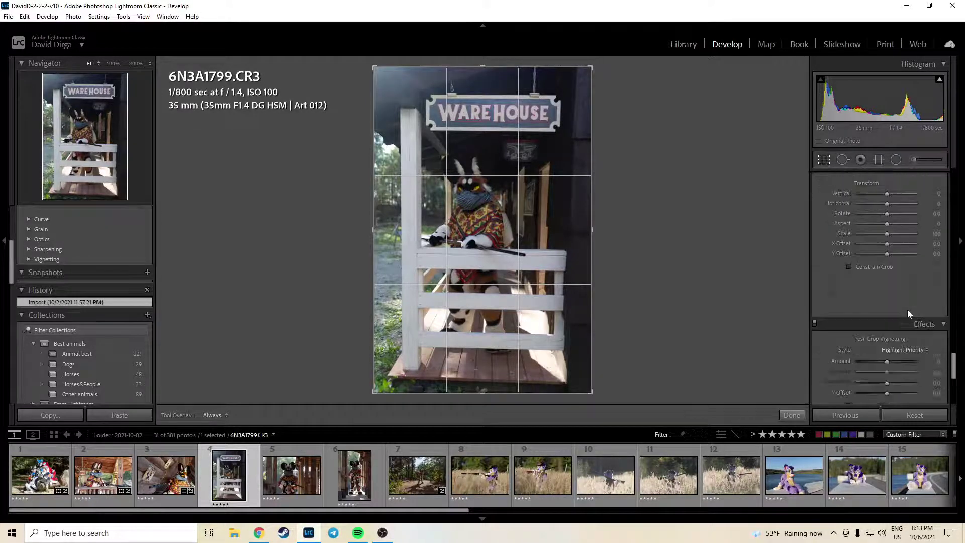
scroll(889, 307, "up", 2)
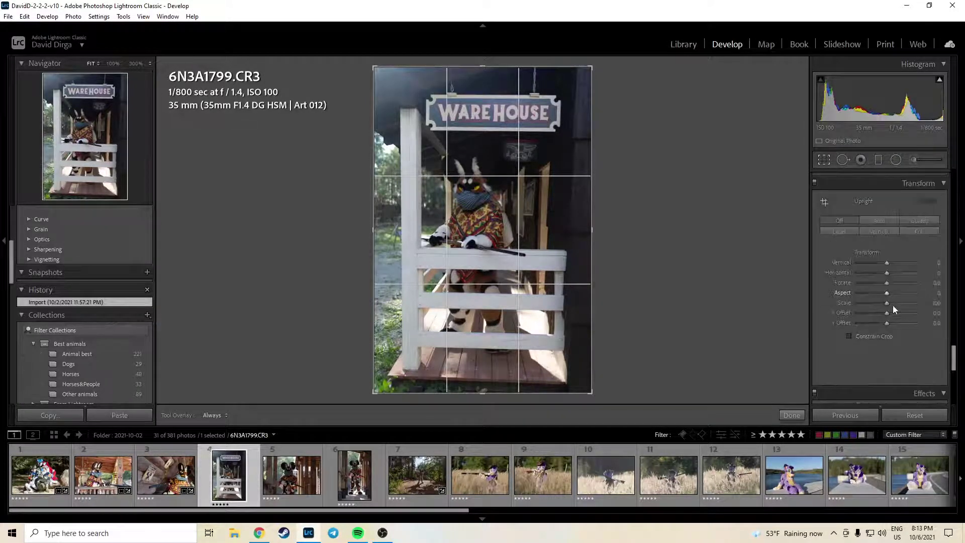
left_click(878, 220)
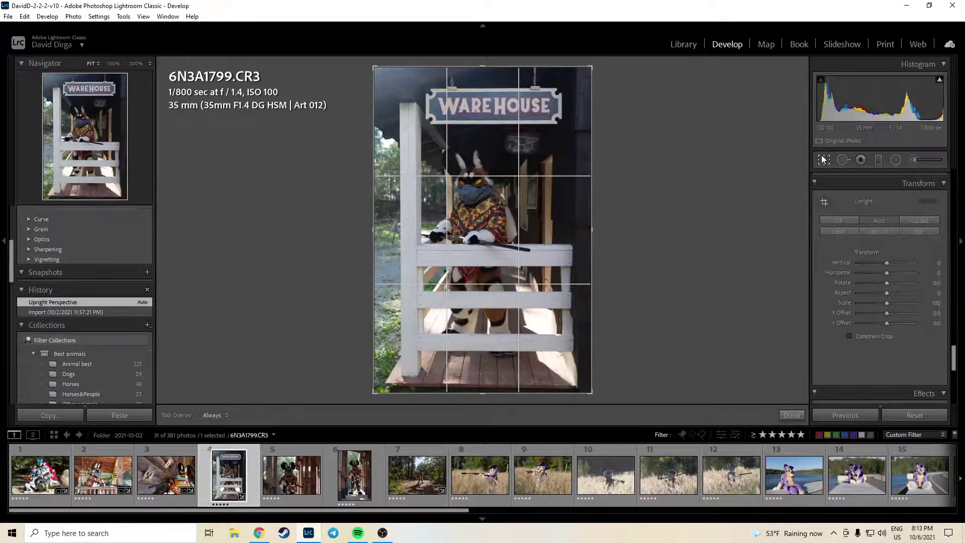
Rotate the warehouse photo's crop to an angle of -0.49.
scroll(879, 224, "down", 3)
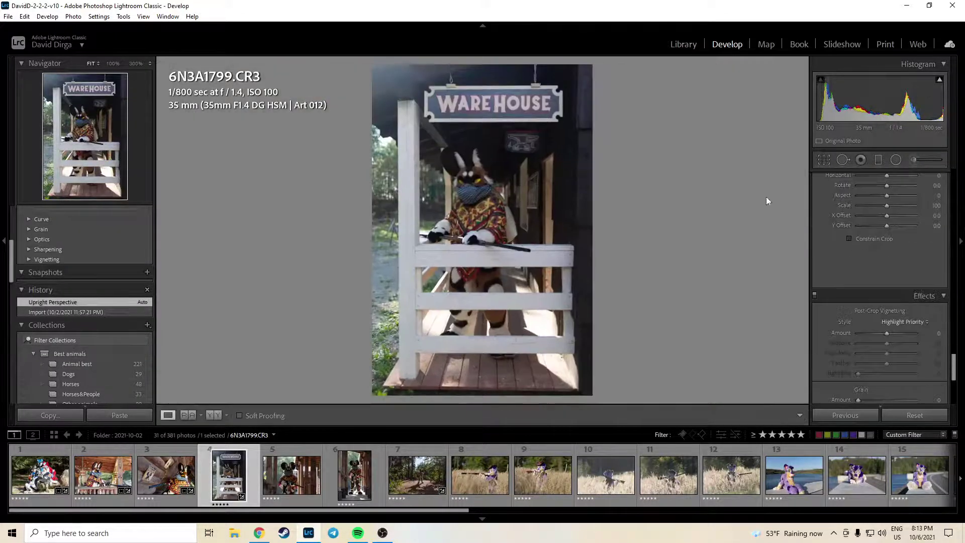
left_click(824, 159)
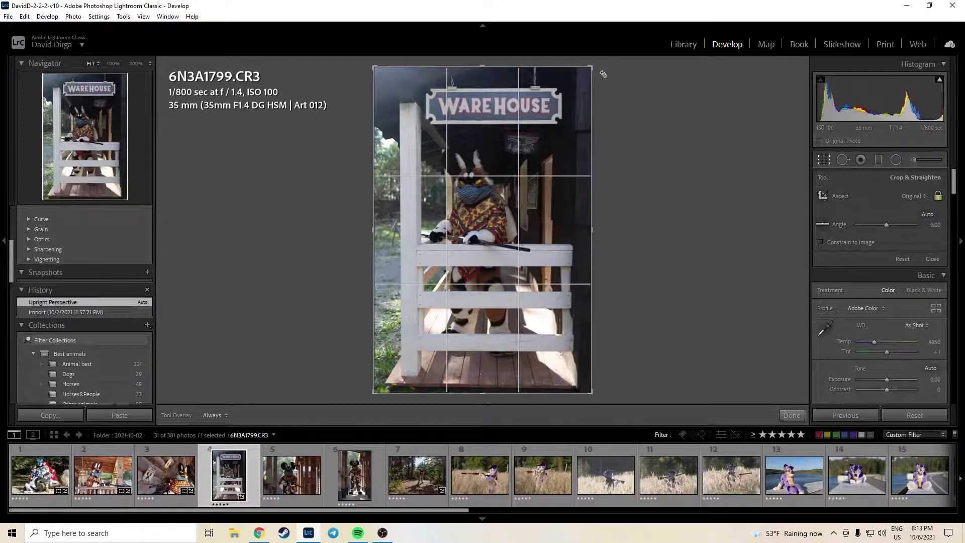
left_click_drag(600, 64, 604, 69)
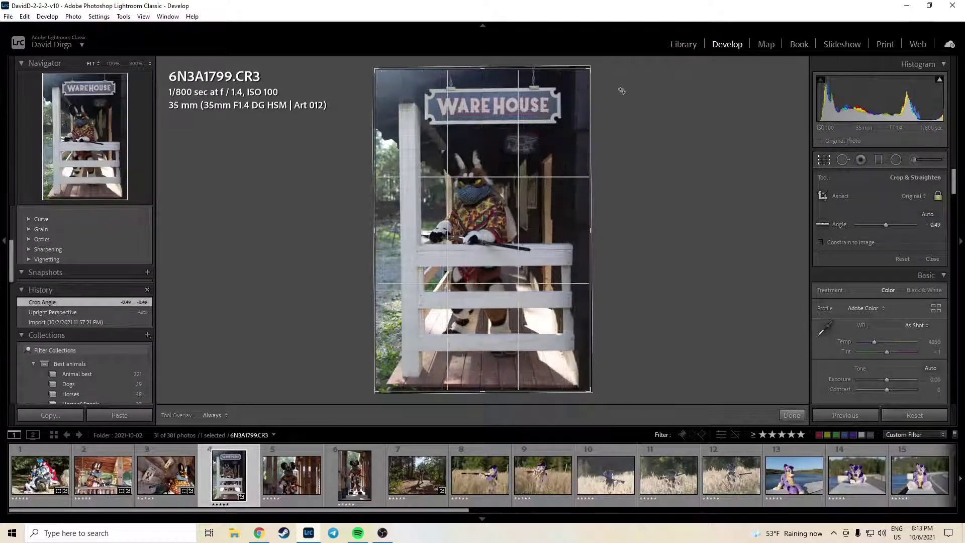
left_click(791, 415)
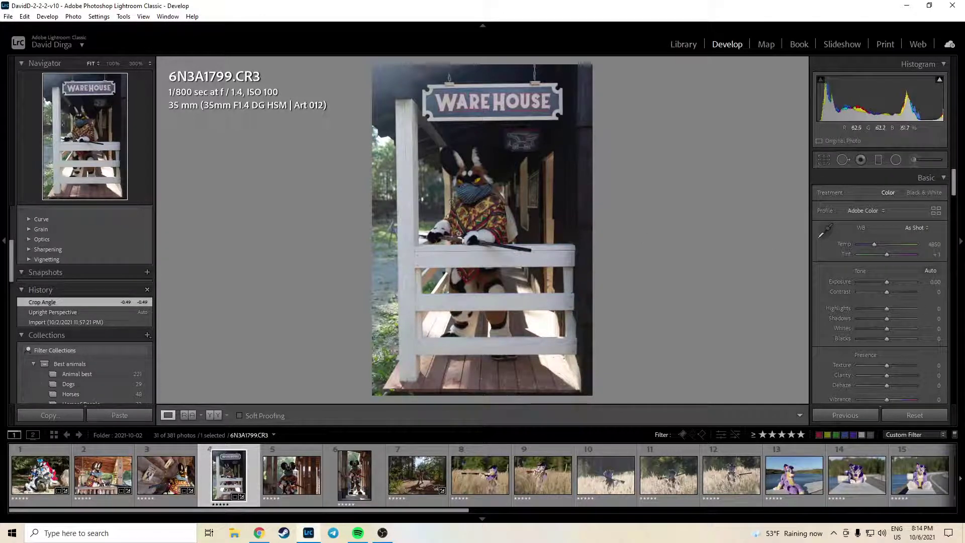
Adjust the warehouse photo's tone to Exposure +0.60, Highlights -100, Shadows +51 and Blacks -46.
left_click_drag(899, 317, 901, 319)
left_click(934, 283)
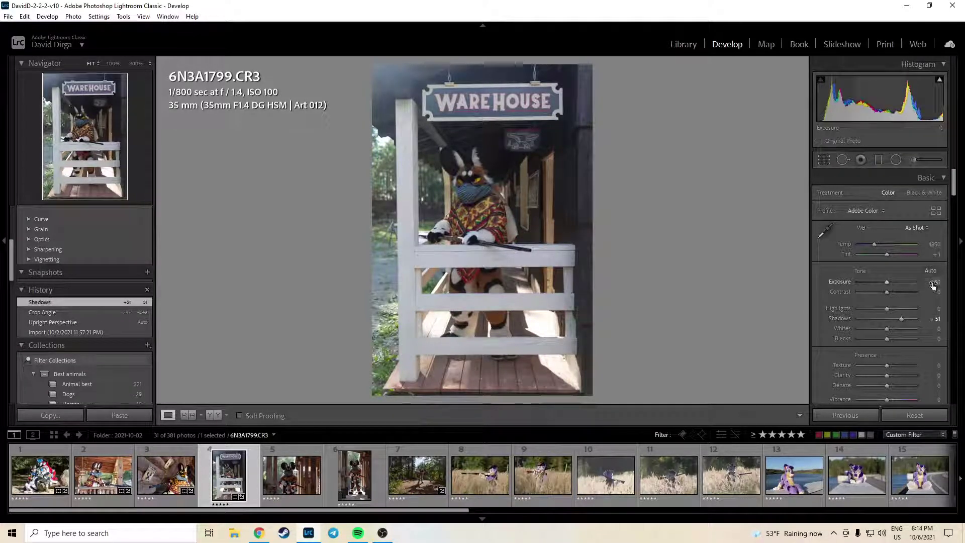
type("0.9")
key("Return")
type("0.6")
key("Return")
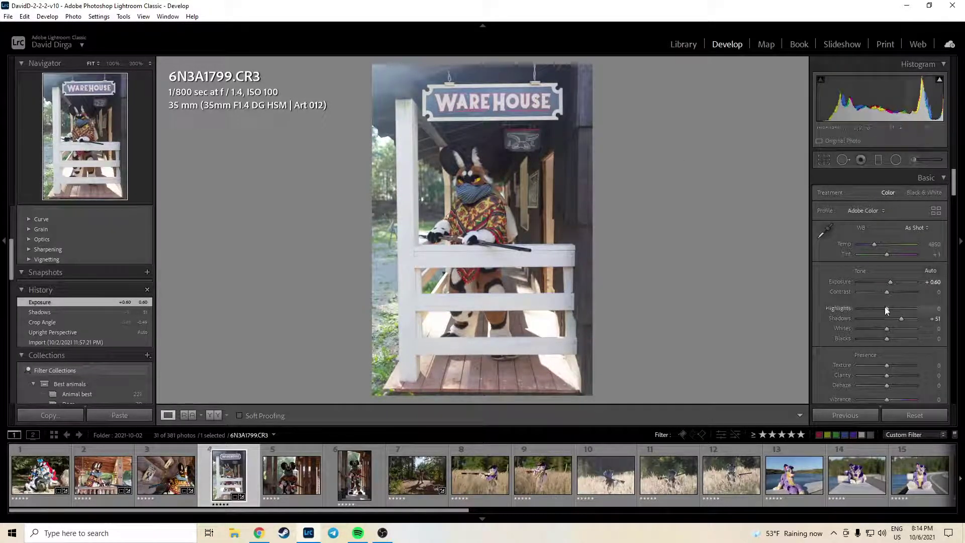
left_click_drag(887, 308, 852, 309)
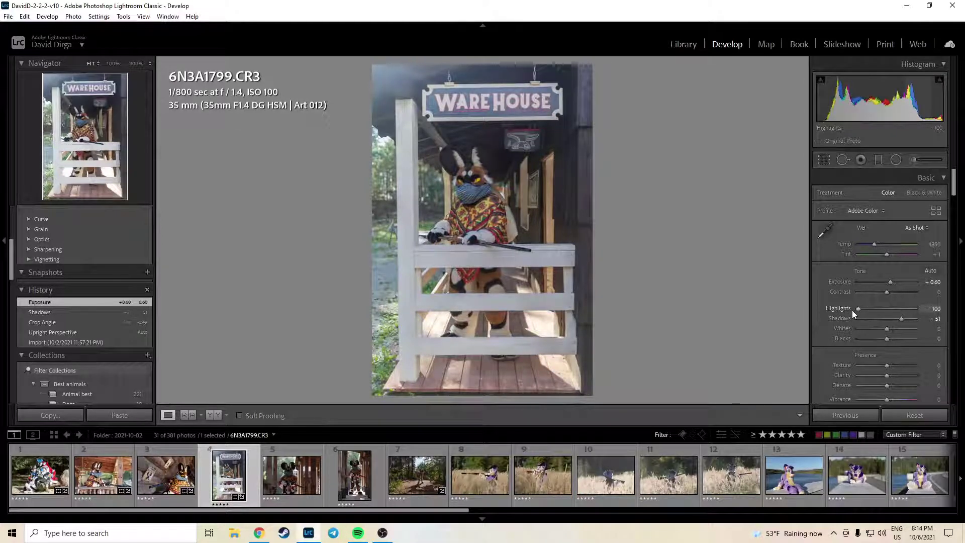
left_click_drag(885, 337, 873, 340)
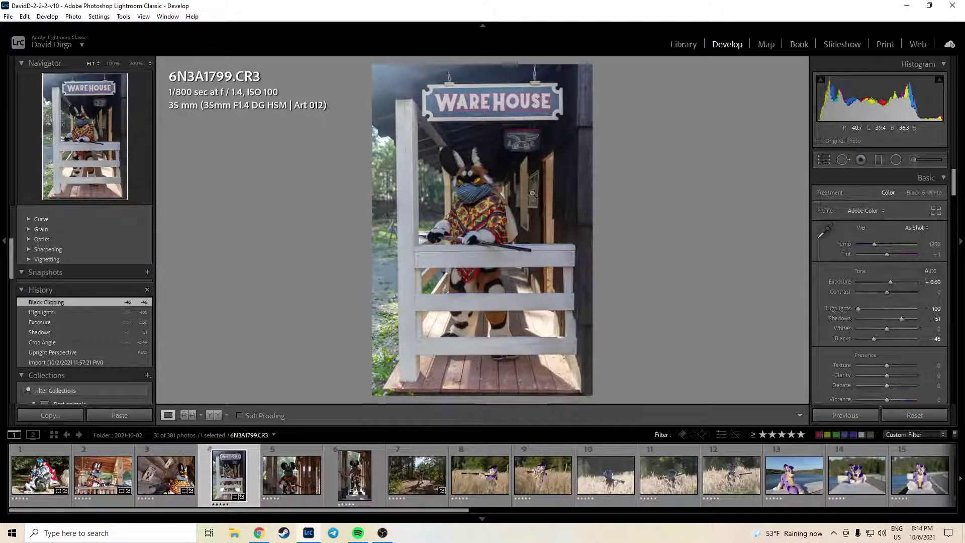
Check the warehouse photo's details at full size and remove the purple fringing by sampling the rifle's fringe colour with the Defringe selector.
left_click(473, 170)
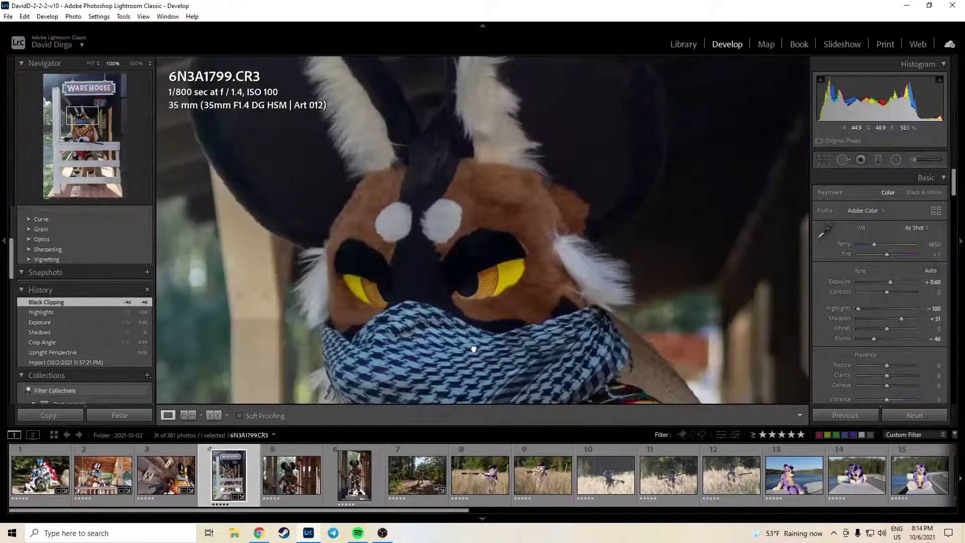
left_click(473, 349)
left_click(472, 191)
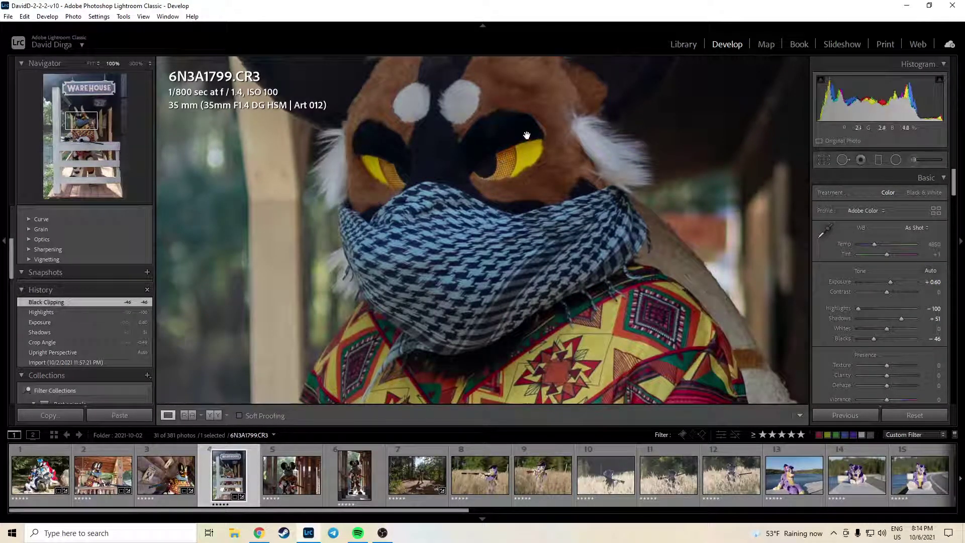
scroll(538, 166, "down", 4)
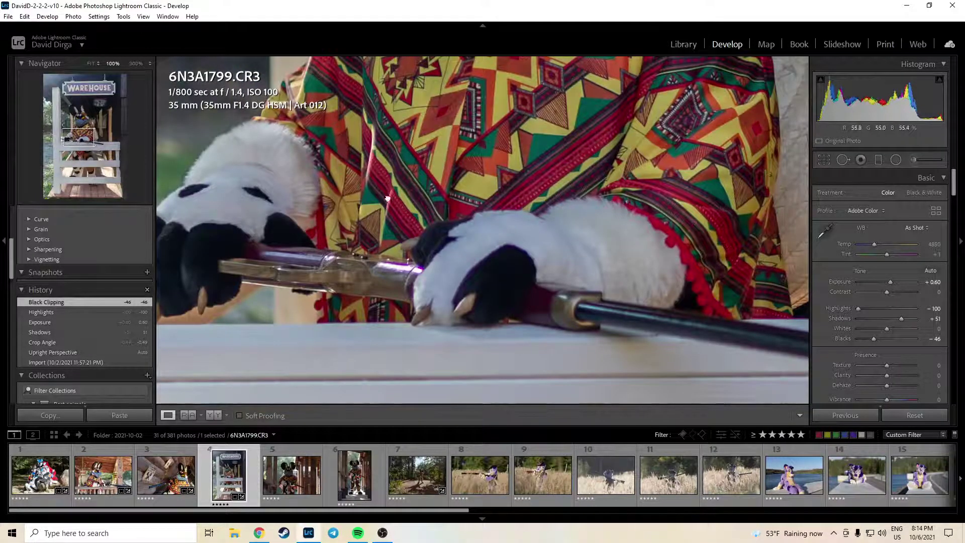
left_click_drag(388, 199, 501, 207)
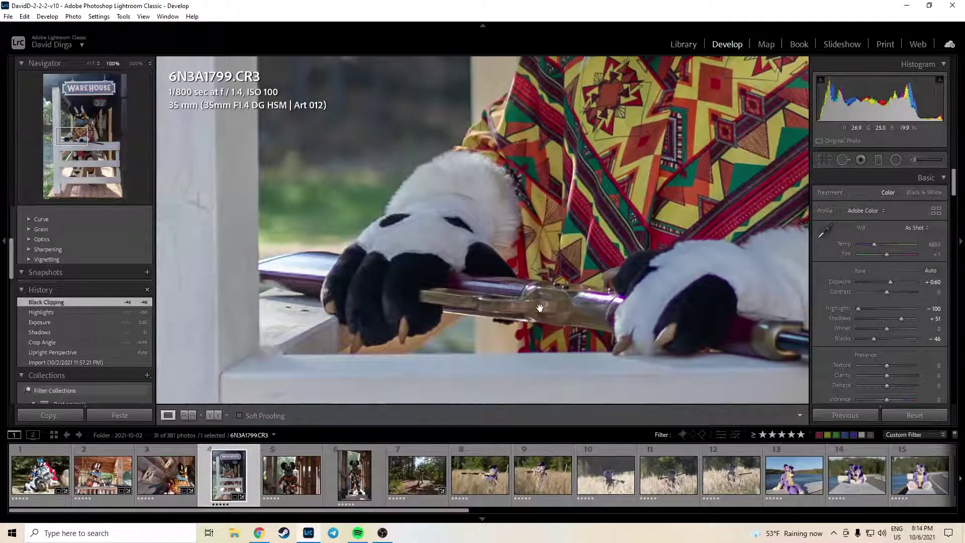
left_click_drag(587, 333, 472, 296)
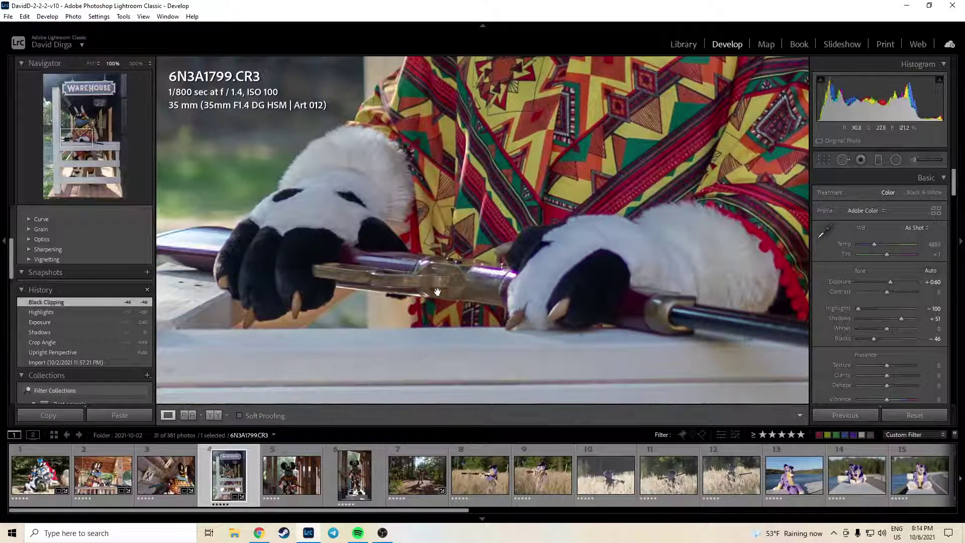
scroll(869, 286, "down", 10)
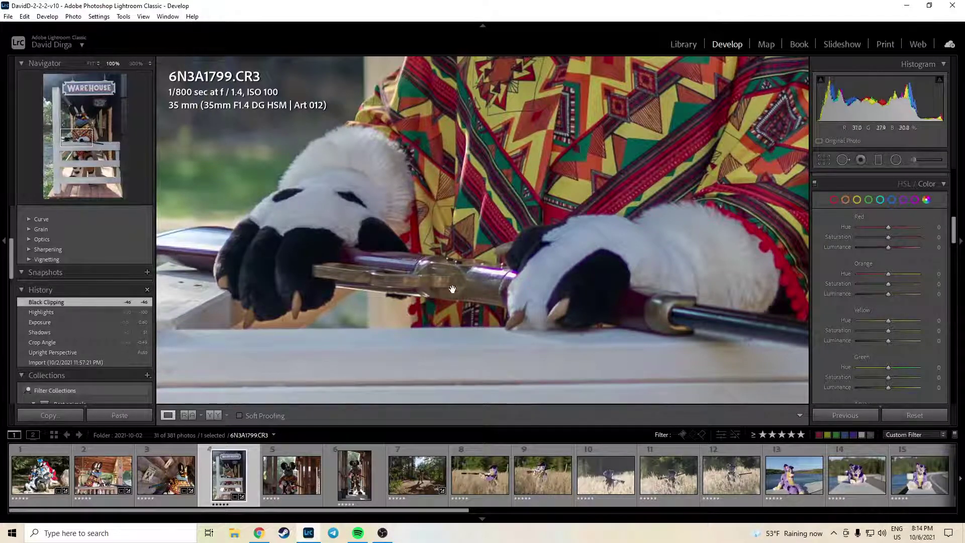
scroll(910, 315, "down", 2)
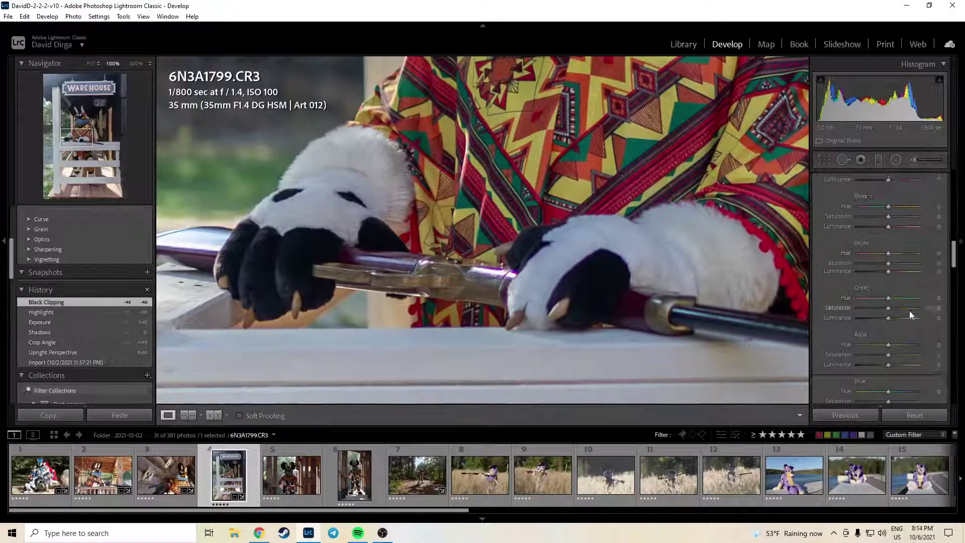
scroll(909, 311, "down", 5)
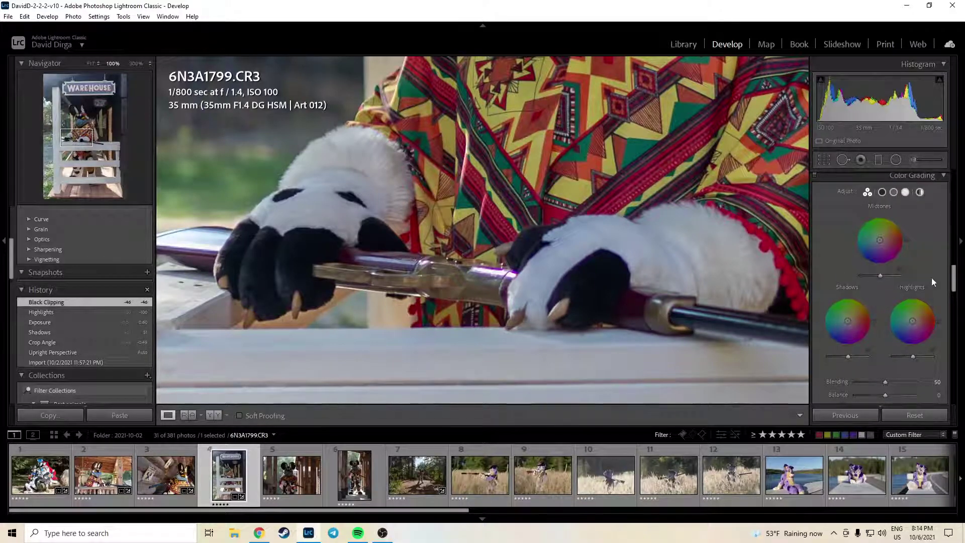
scroll(895, 279, "down", 5)
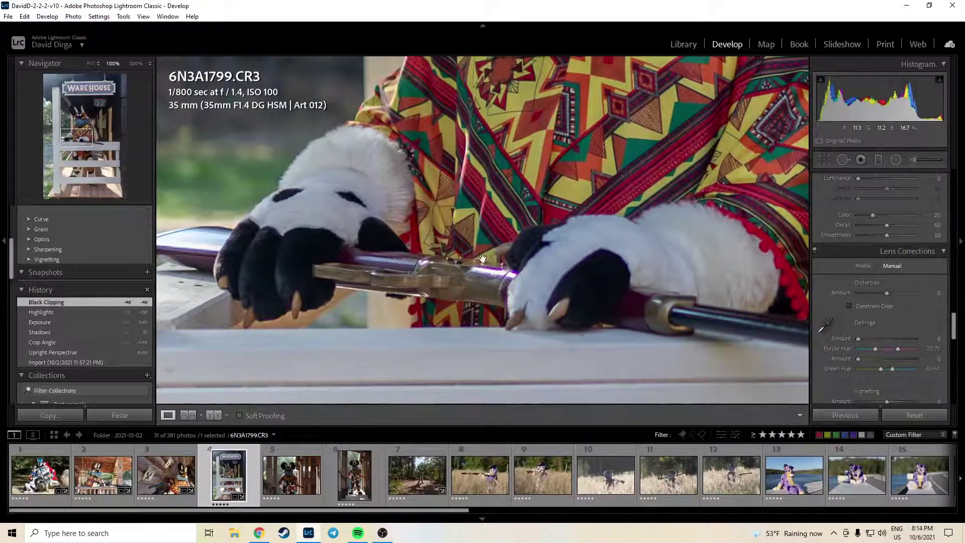
left_click(826, 327)
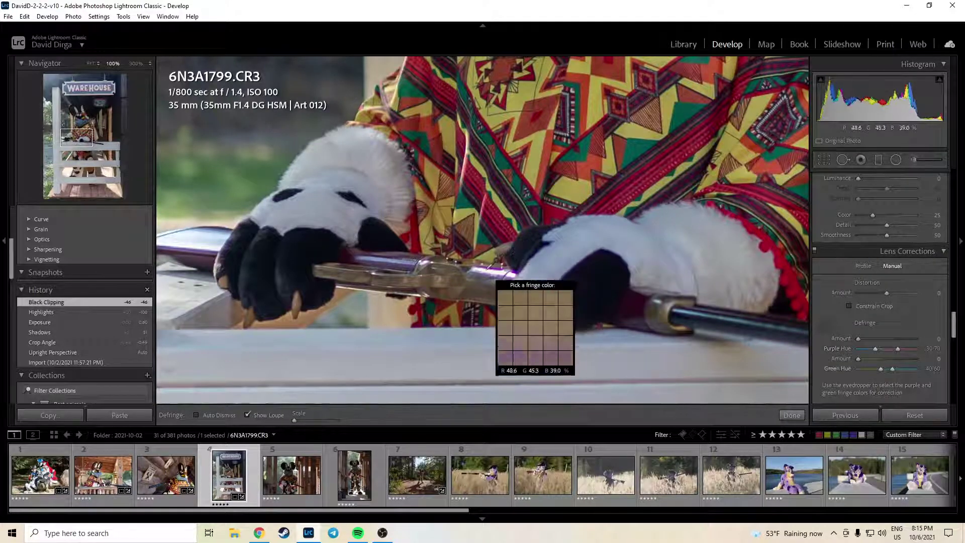
left_click(491, 271)
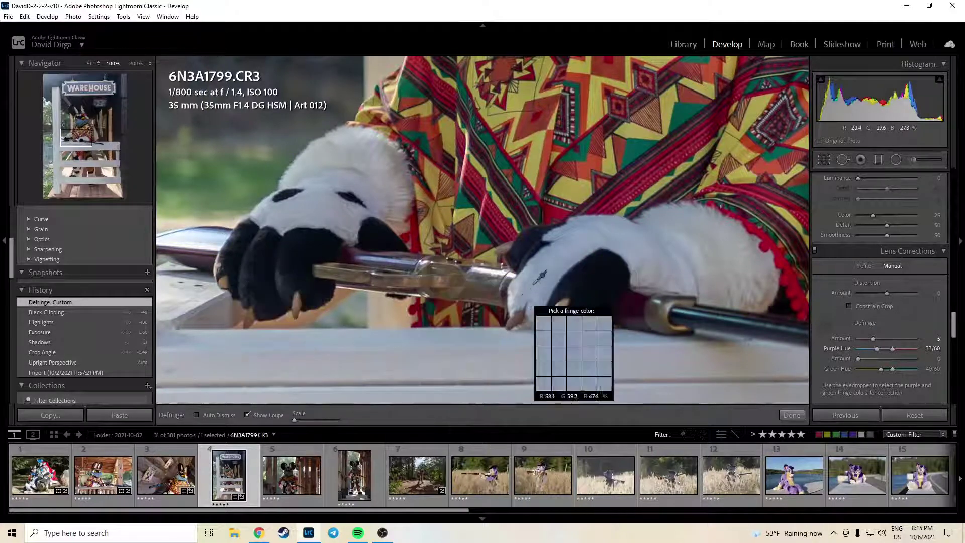
left_click(793, 415)
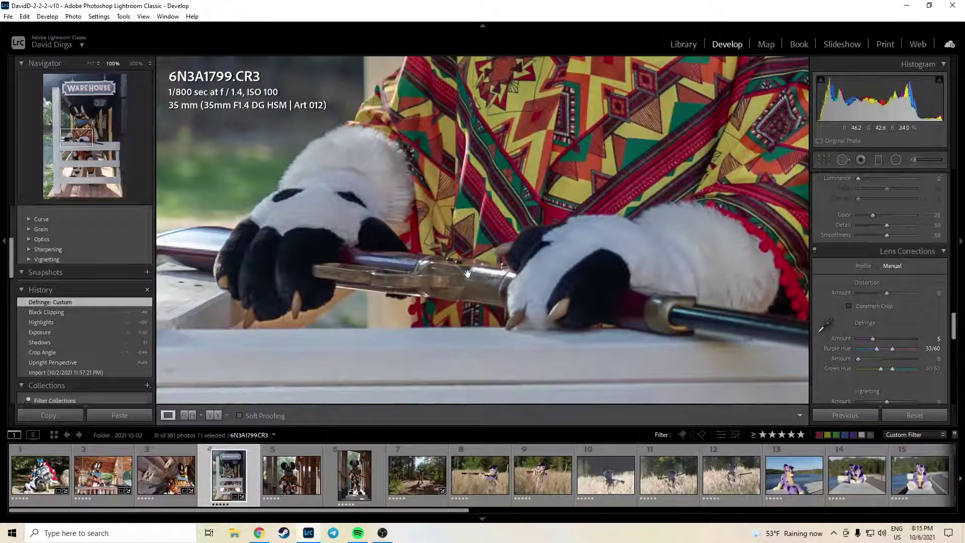
left_click(448, 215)
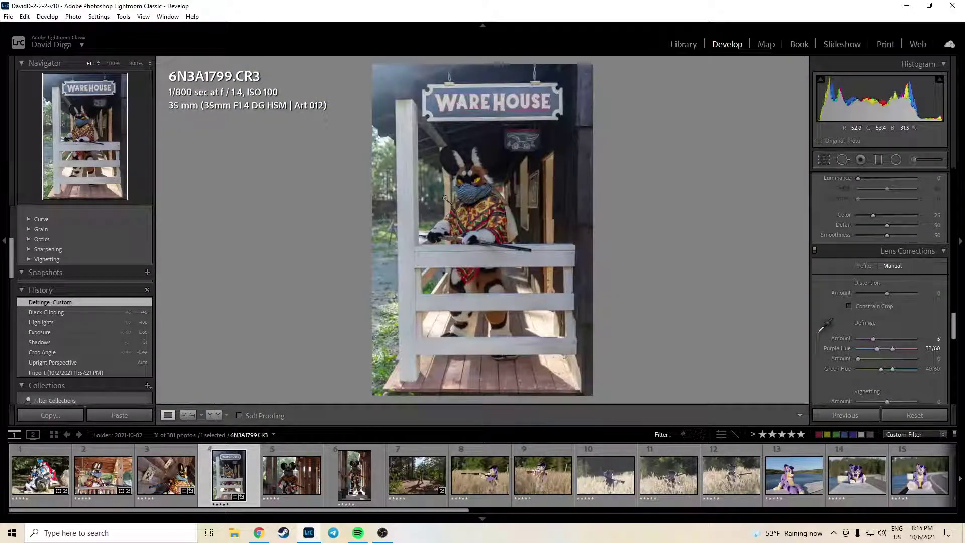
Add a diagonal graduated filter over the hazy roof in the photo's upper-left corner with Exposure -0.60.
left_click(409, 118)
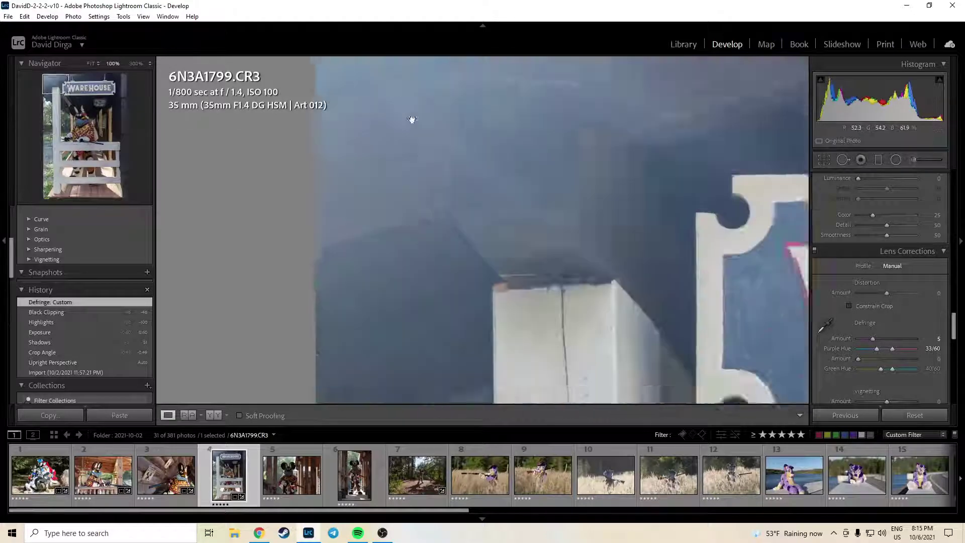
left_click(586, 282)
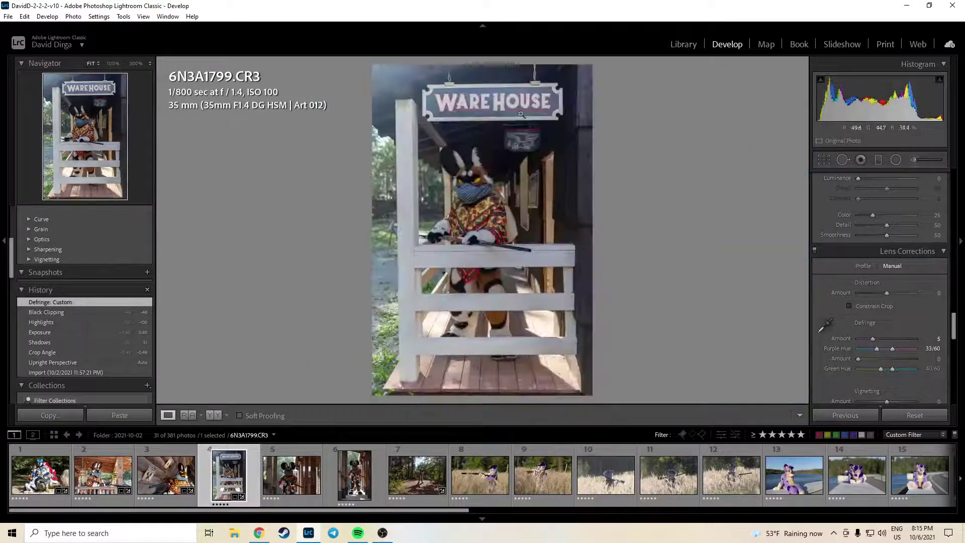
left_click(880, 161)
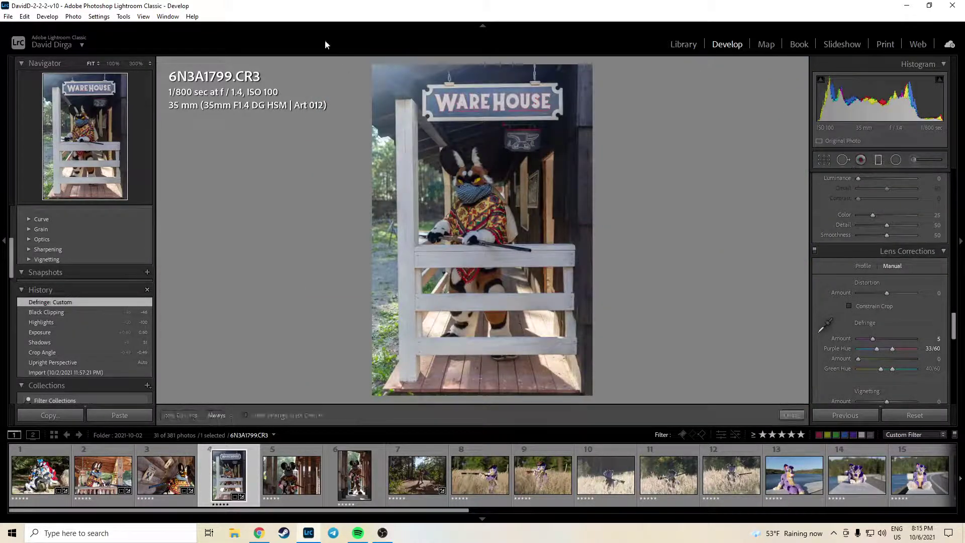
left_click_drag(373, 69, 395, 132)
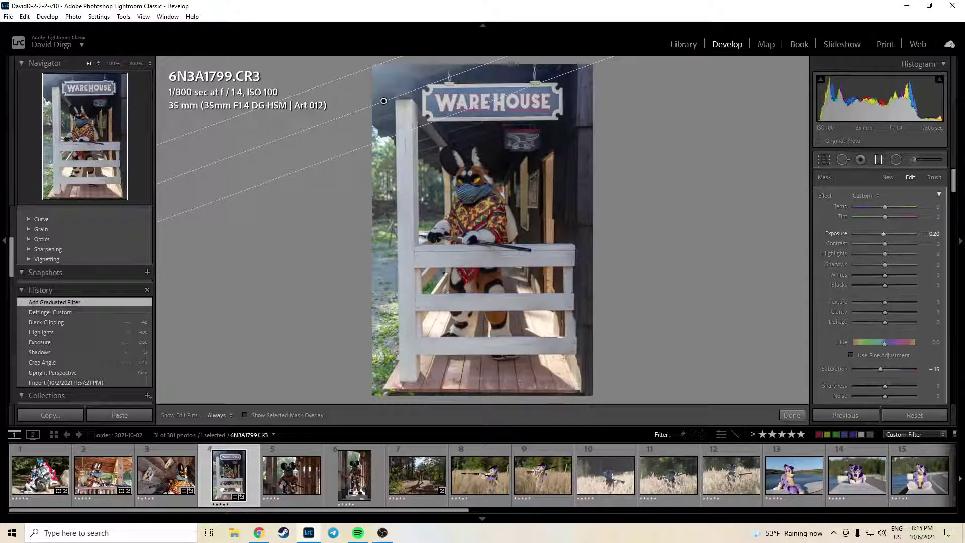
right_click(928, 233)
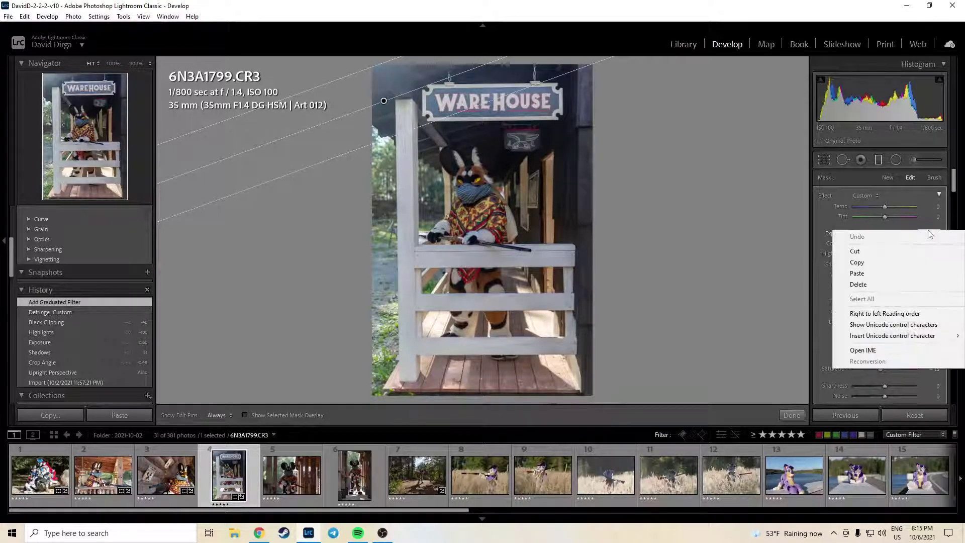
left_click(816, 71)
Set the graduated filter's Dehaze to 10, reset its Saturation to default and finish the filter.
left_click(930, 322)
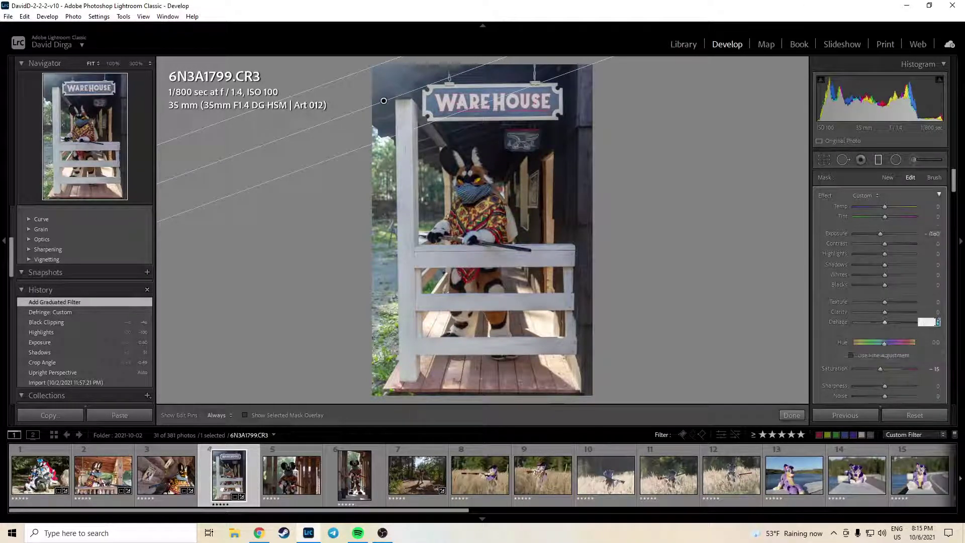
type("10")
key("Return")
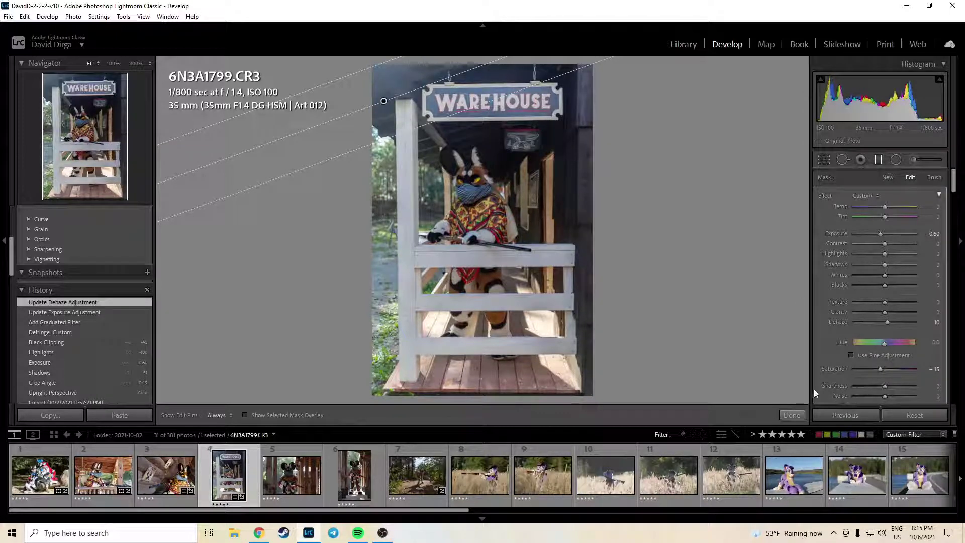
double_click(835, 368)
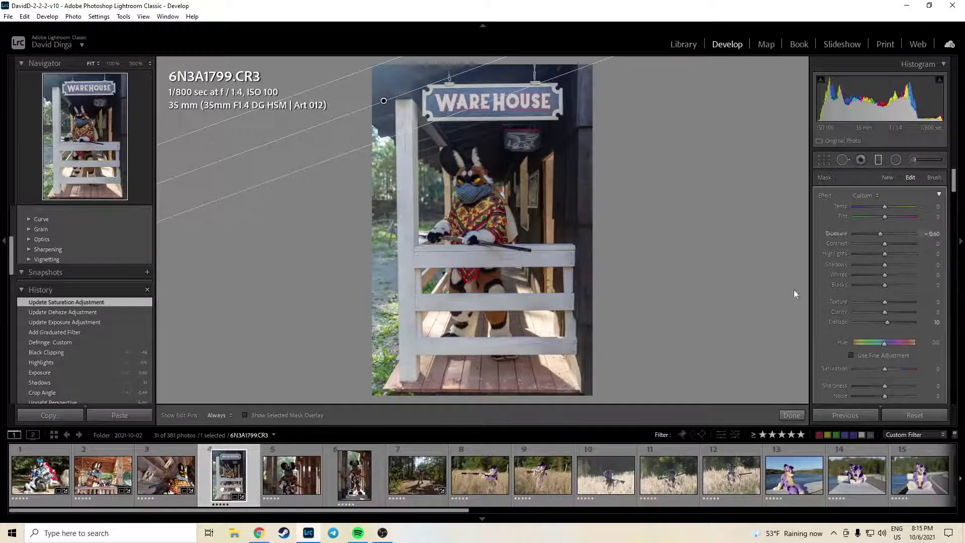
left_click(792, 415)
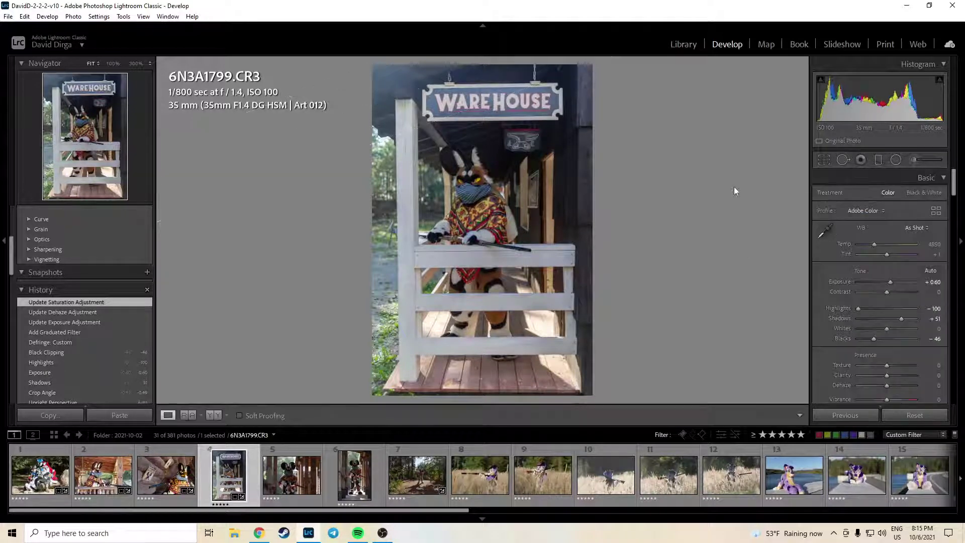
Check the roof corner and the background beside the post at full size, and send the photo to Photoshop for editing.
left_click(414, 101)
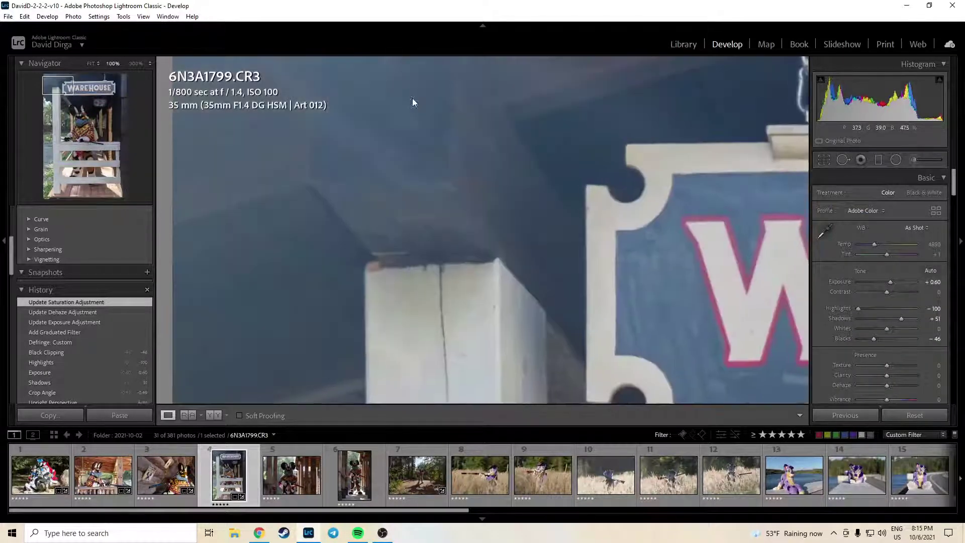
left_click(438, 169)
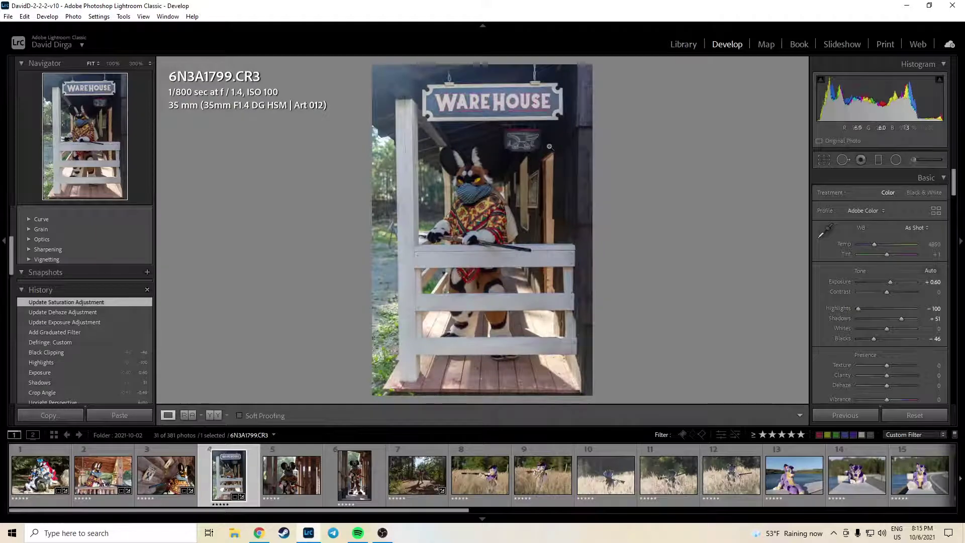
left_click(384, 239)
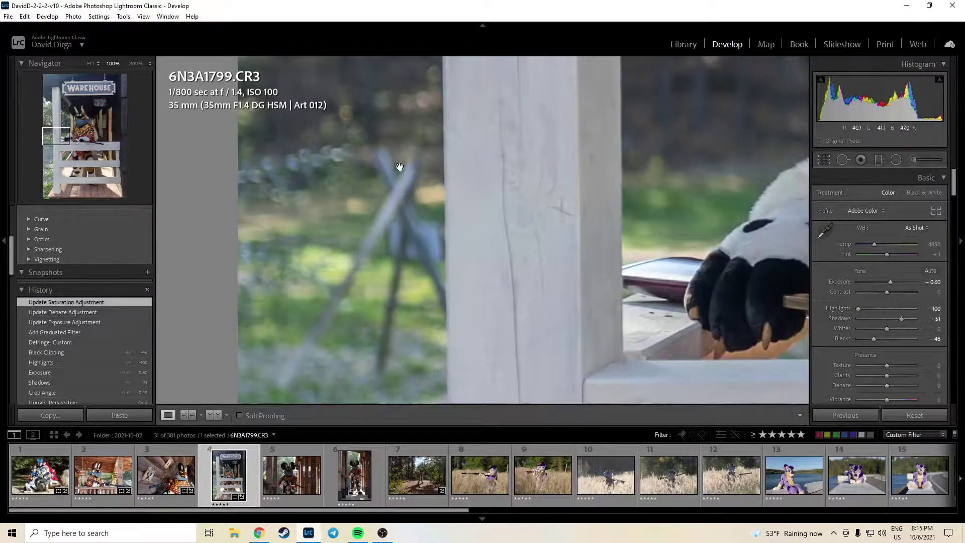
left_click(403, 317)
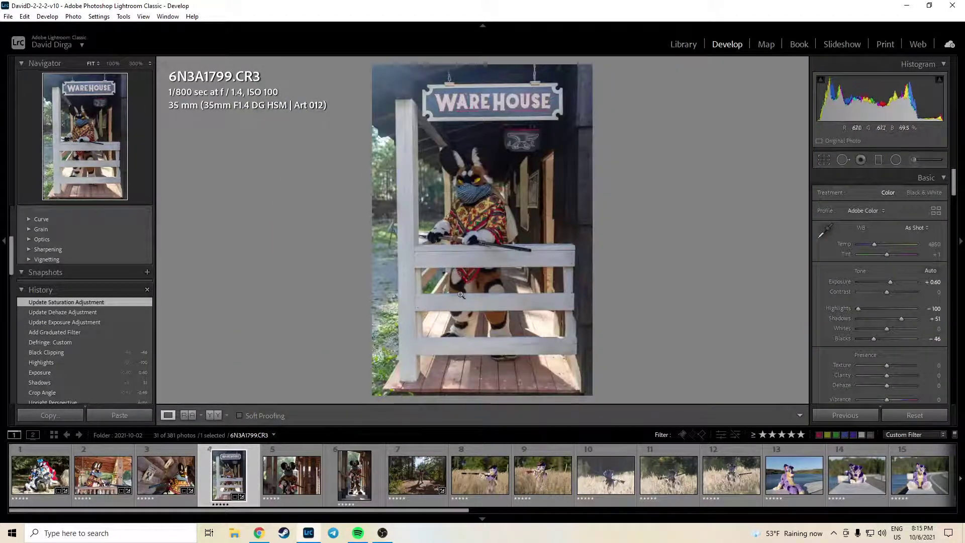
right_click(438, 177)
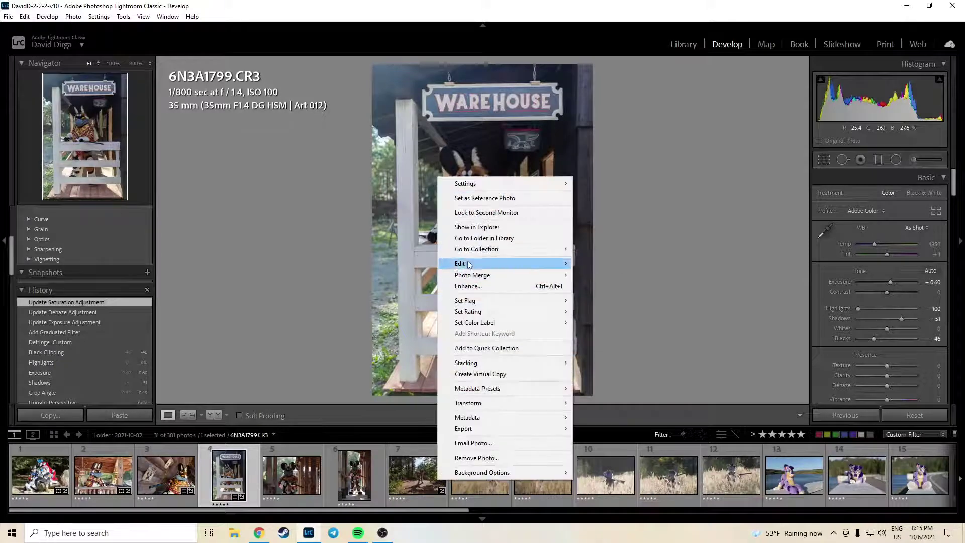
mouse_move(471, 267)
left_click(642, 268)
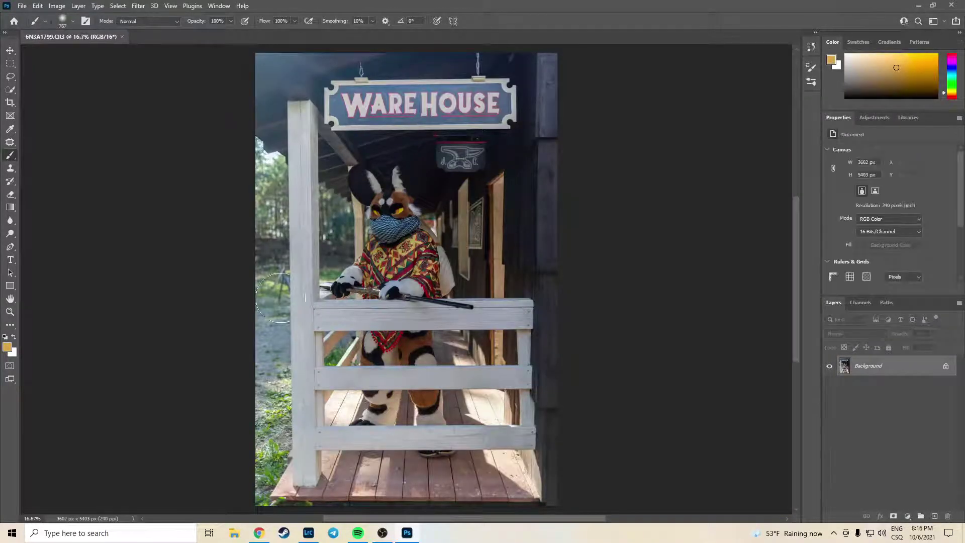
Lasso the blurred wooden stand in the background left of the white post, fill it with matching background and clear the selection.
scroll(274, 297, "up", 6)
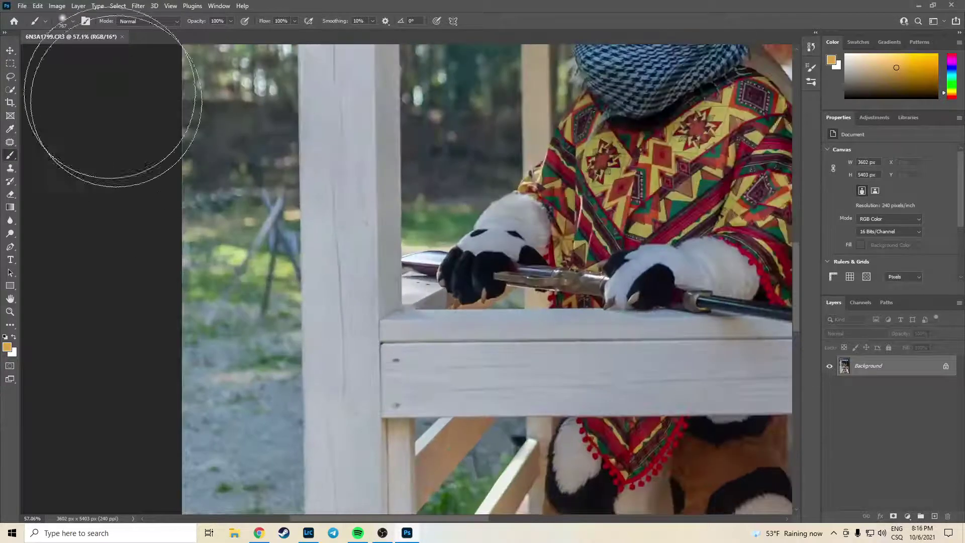
left_click(10, 77)
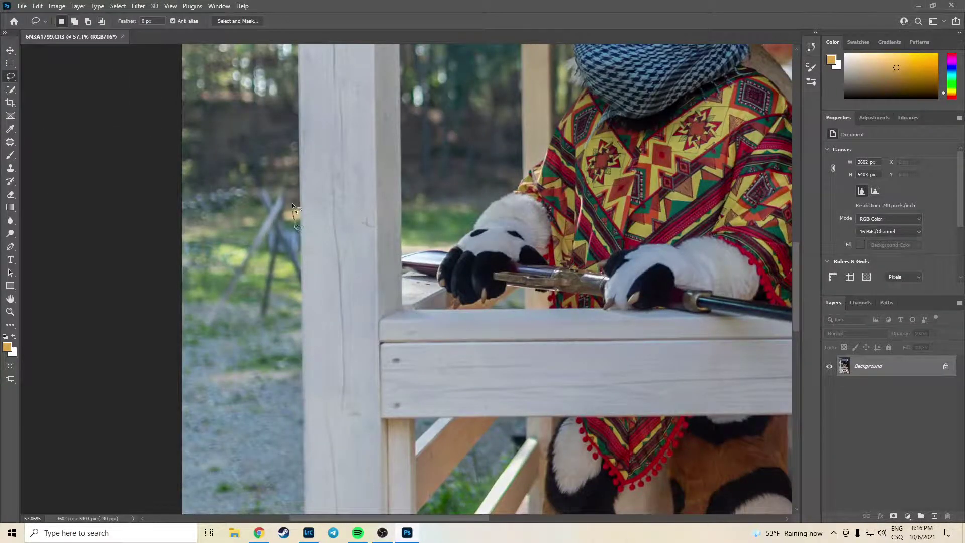
mouse_move(292, 206)
left_mouse_down()
mouse_move(277, 180)
mouse_move(260, 180)
mouse_move(236, 262)
mouse_move(193, 325)
mouse_move(217, 334)
mouse_move(262, 282)
mouse_move(258, 326)
mouse_move(288, 297)
left_mouse_up()
left_click_drag(306, 244, 304, 236)
key("shift+BackSpace")
key("Return")
key("ctrl+d")
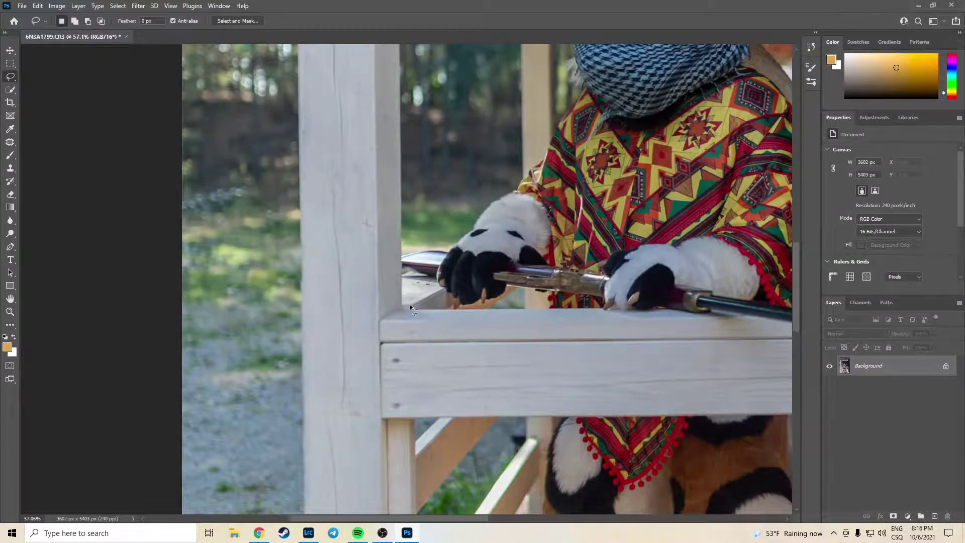
Clean up the white post's left edge beside the filled background with the Clone Stamp, sampling from clean stretches of the same edge.
scroll(573, 336, "down", 5)
scroll(574, 387, "up", 6)
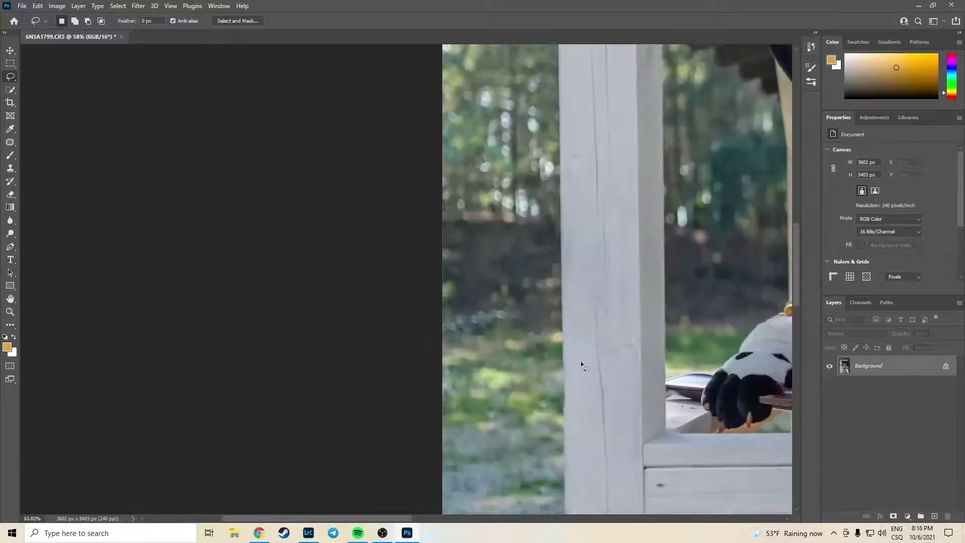
scroll(553, 341, "up", 3)
key("j")
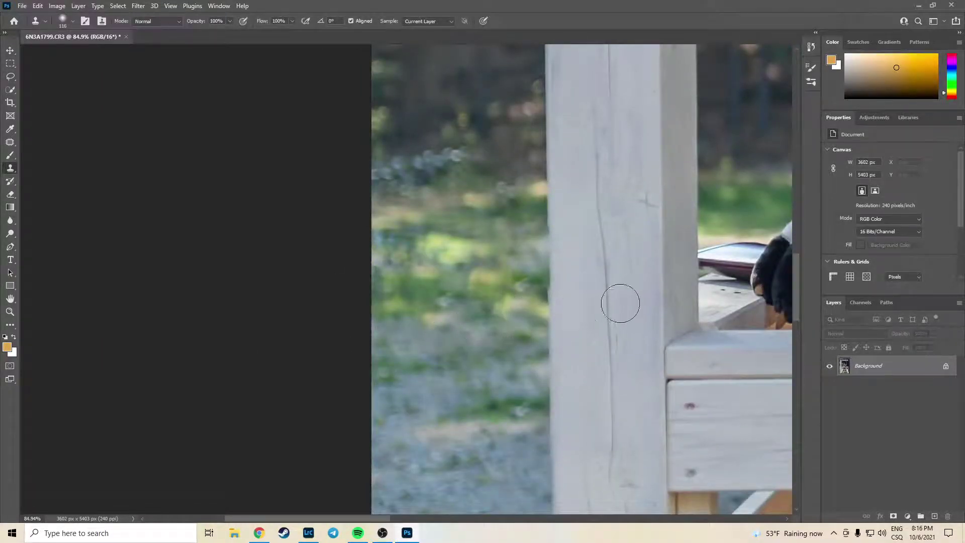
scroll(621, 301, "down", 3)
scroll(624, 298, "up", 5)
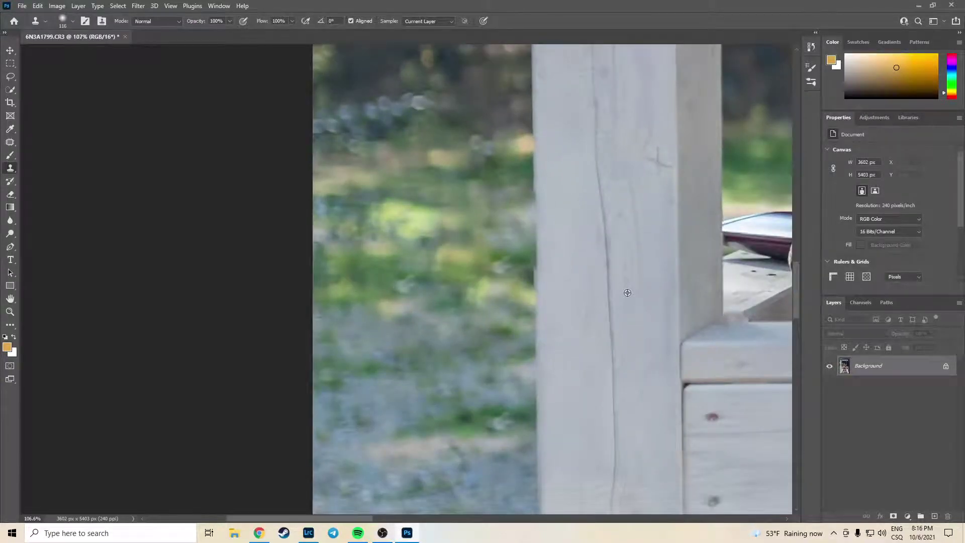
scroll(563, 294, "up", 2)
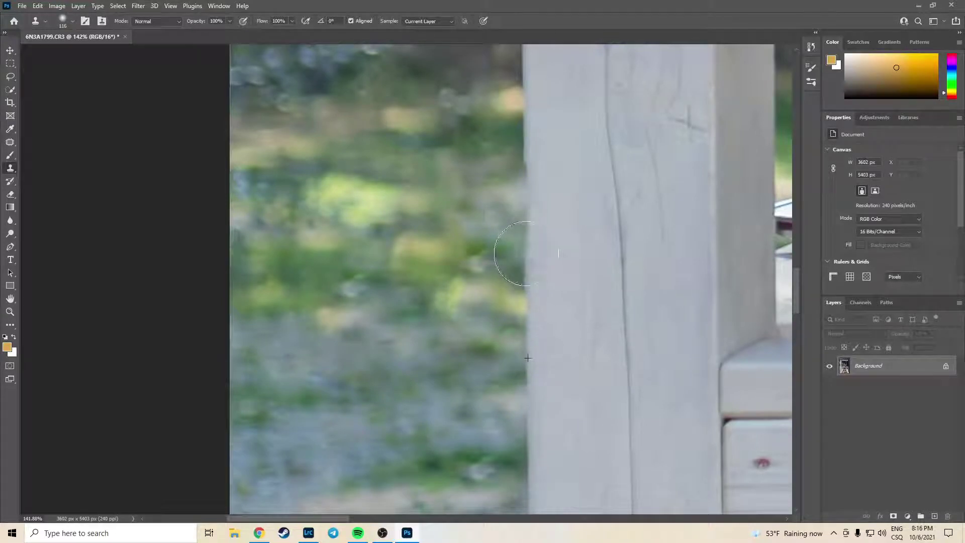
mouse_move(526, 253)
left_mouse_down()
mouse_move(526, 180)
mouse_move(517, 171)
left_mouse_up()
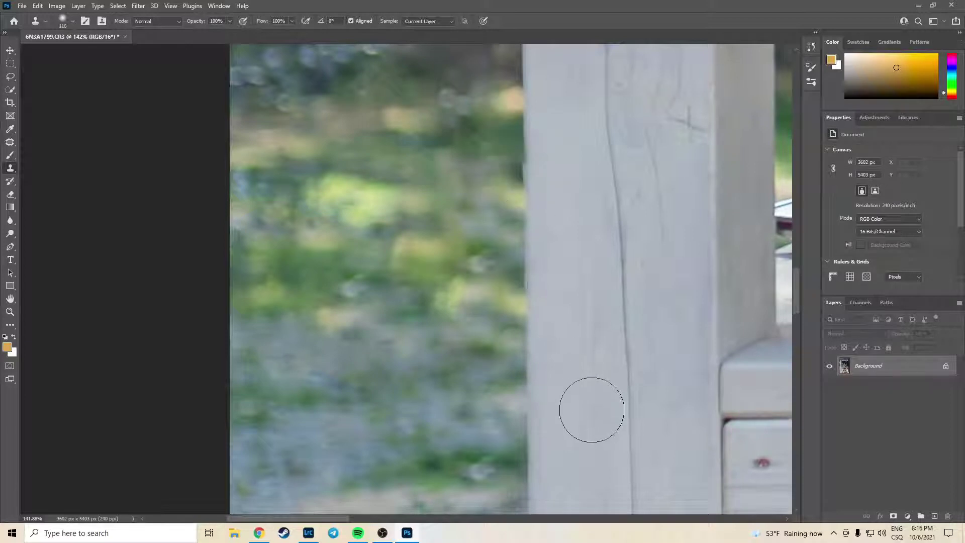
left_click_drag(562, 305, 541, 304)
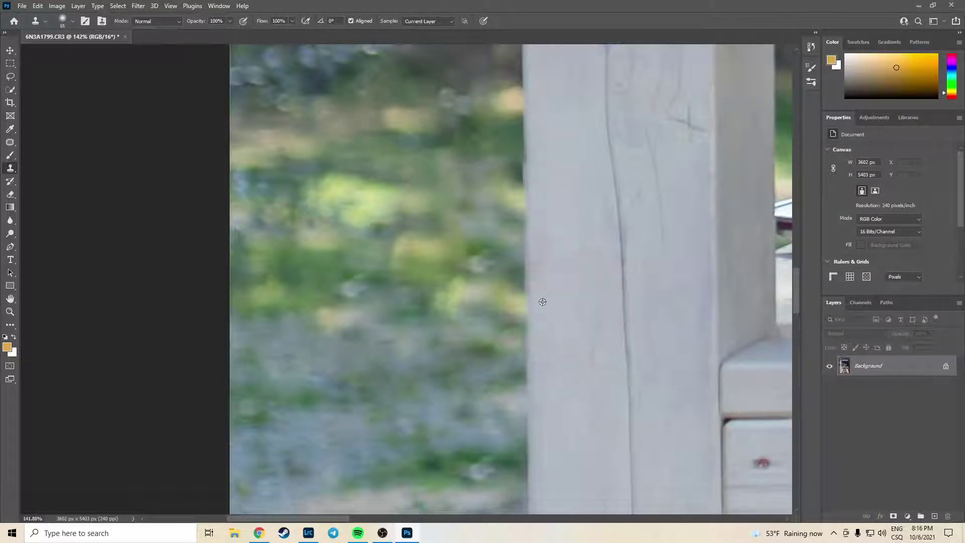
left_click(526, 352, "alt")
mouse_move(526, 261)
left_mouse_down()
mouse_move(525, 280)
mouse_move(525, 151)
left_mouse_up()
left_click(526, 295, "alt")
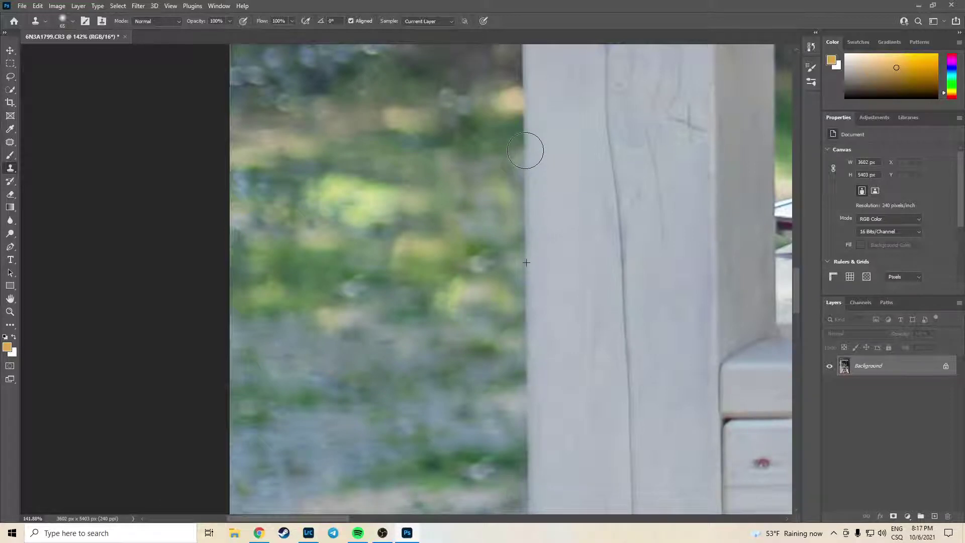
Check the whole retouched photo, save it and close Photoshop to return to Lightroom Classic.
scroll(460, 289, "down", 3)
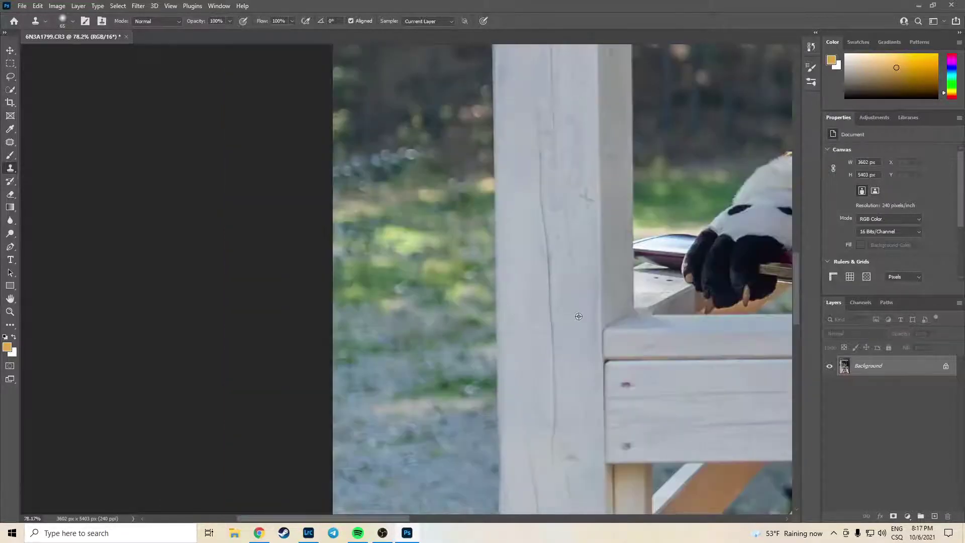
scroll(578, 316, "down", 5)
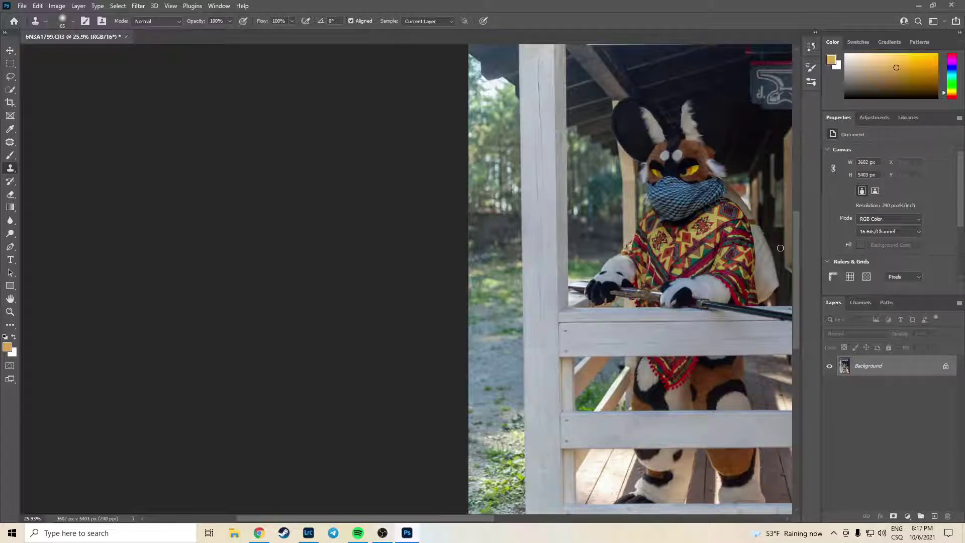
key("ctrl+s")
scroll(678, 240, "down", 3)
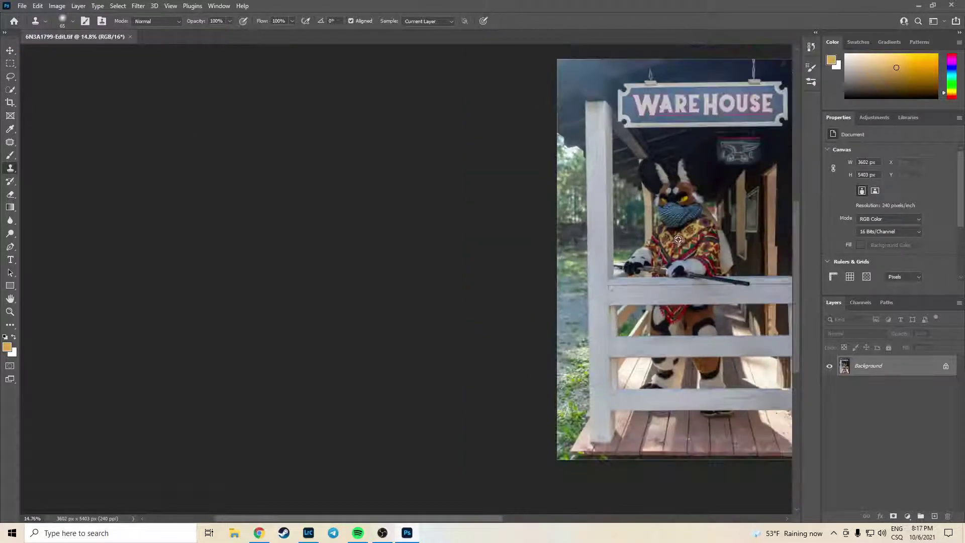
left_click(951, 5)
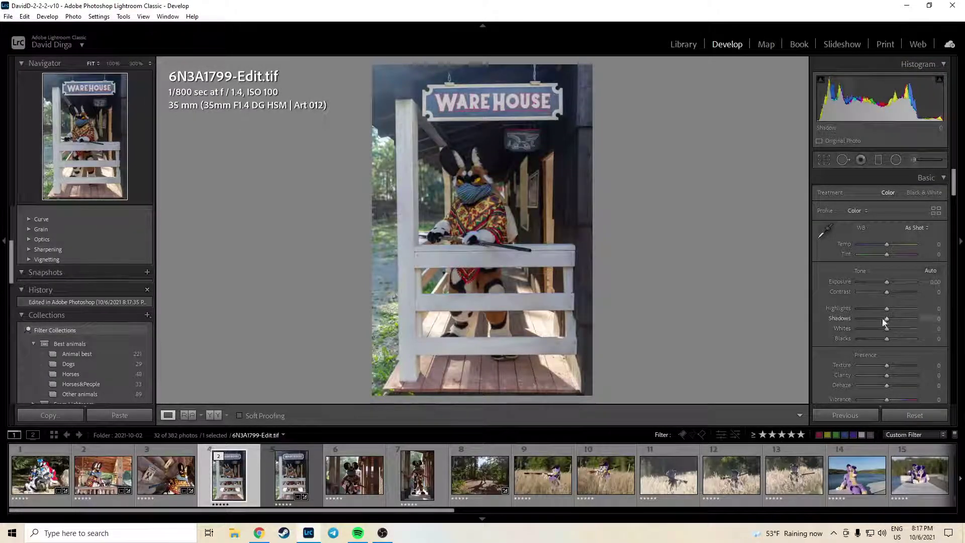
Set Shadows to +70, Blacks to -35 and Clarity to +15 on 6N3A1799-Edit.tif.
left_click_drag(887, 319, 879, 339)
left_click(930, 375)
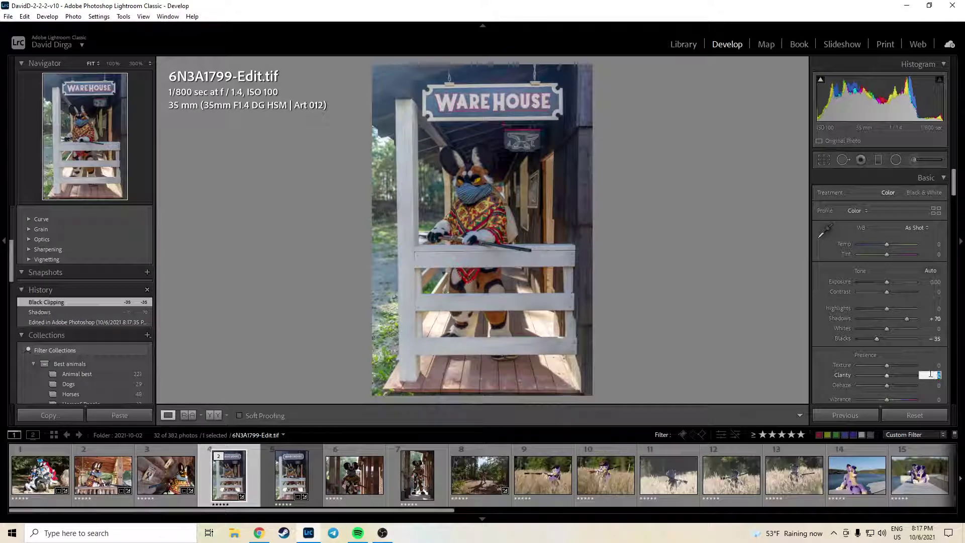
type("15")
key("Return")
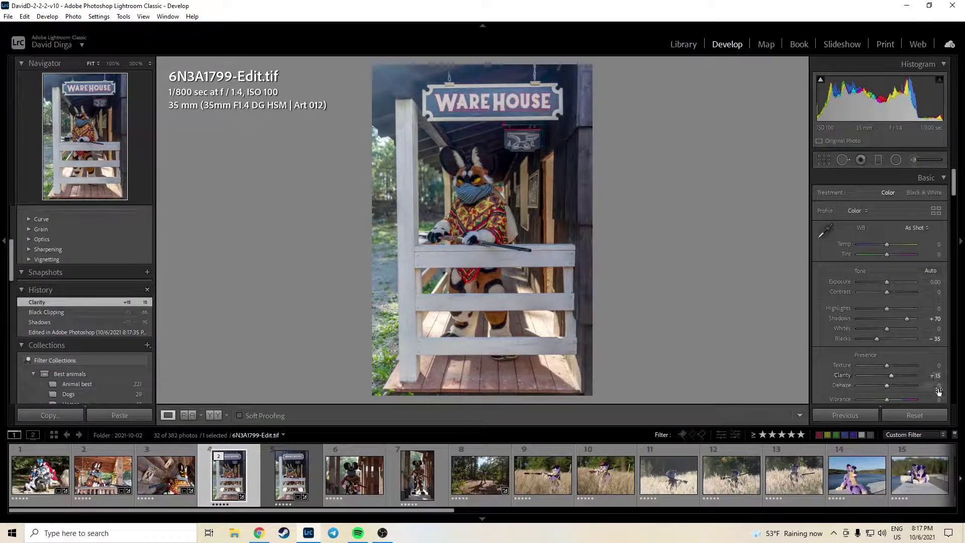
Set Dehaze to +10 and compare the photo with and without it, keeping the adjustment.
left_click(938, 387)
type("10")
key("Return")
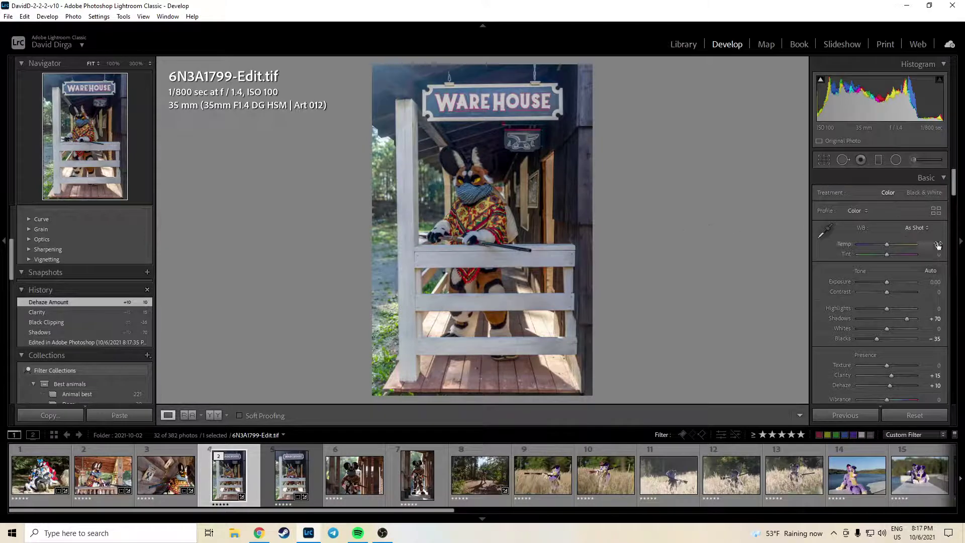
key("ctrl+z")
key("ctrl+y")
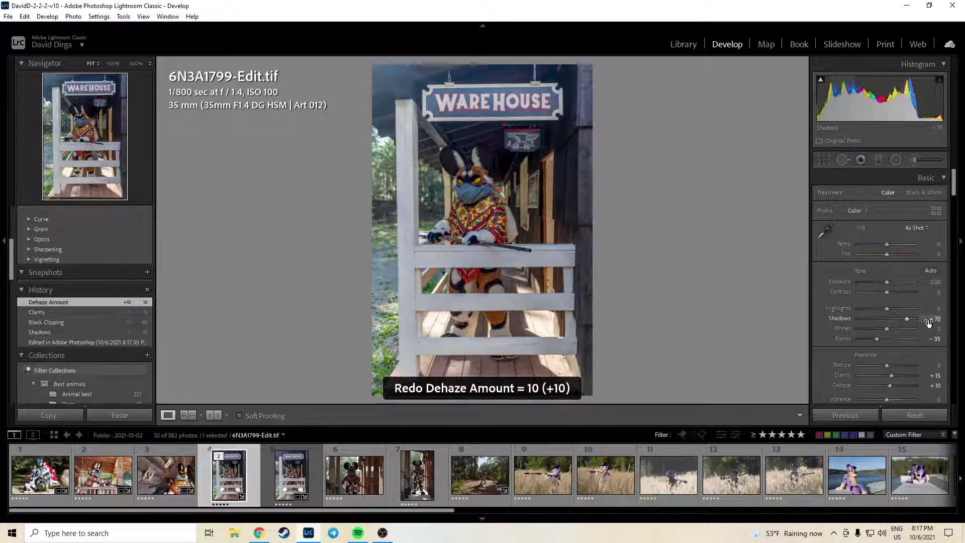
key("ctrl+z")
key("ctrl+y")
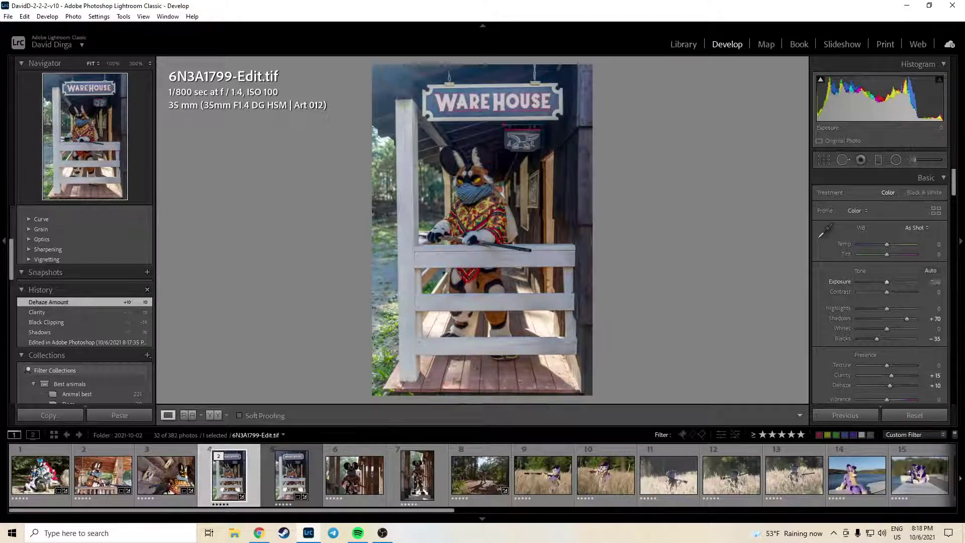
Raise Exposure to +0.10, try a different Temp and reset Temp to its default.
left_click_drag(935, 283, 938, 283)
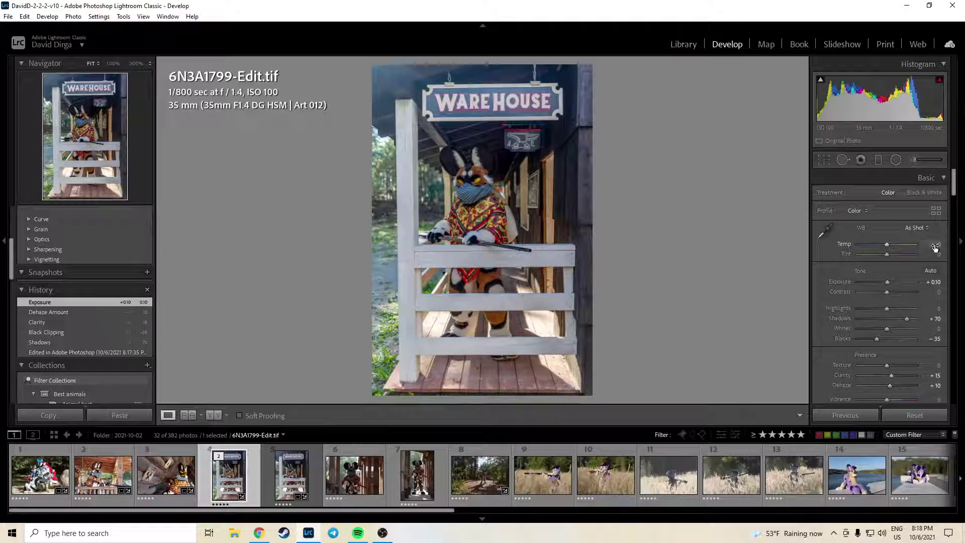
left_click_drag(936, 244, 936, 244)
double_click(844, 246)
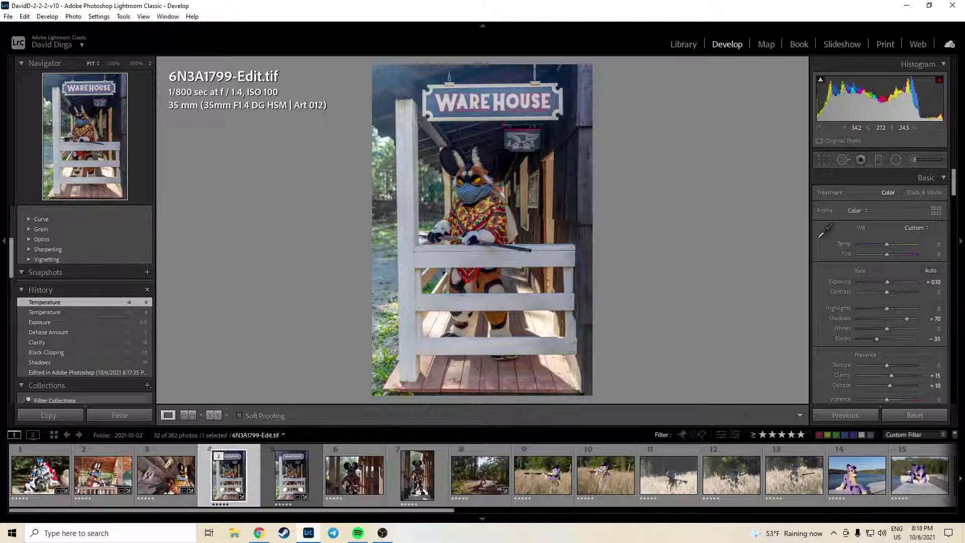
Revert 6N3A1799.CR3 to its Import state in the history and compare it with the finished 6N3A1799-Edit.tif.
left_click(290, 478)
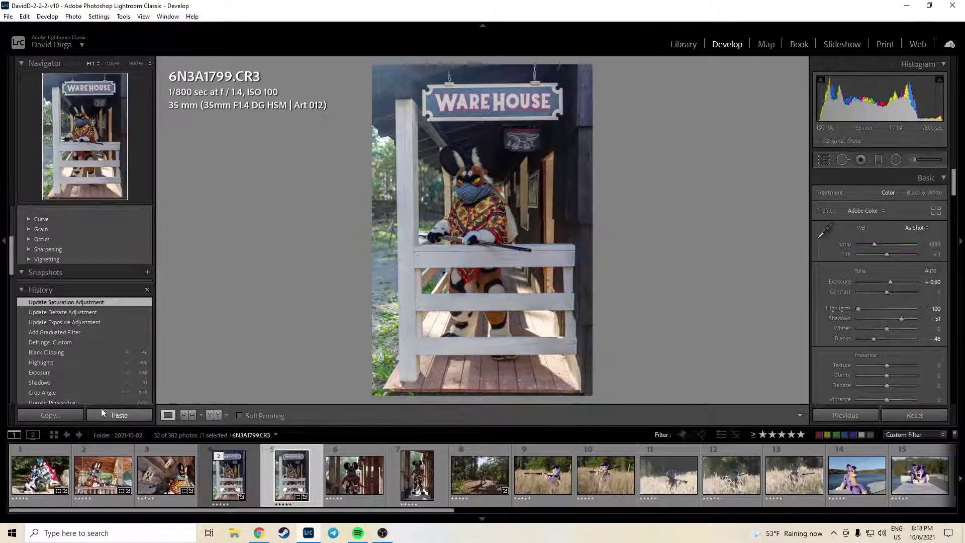
scroll(109, 358, "down", 5)
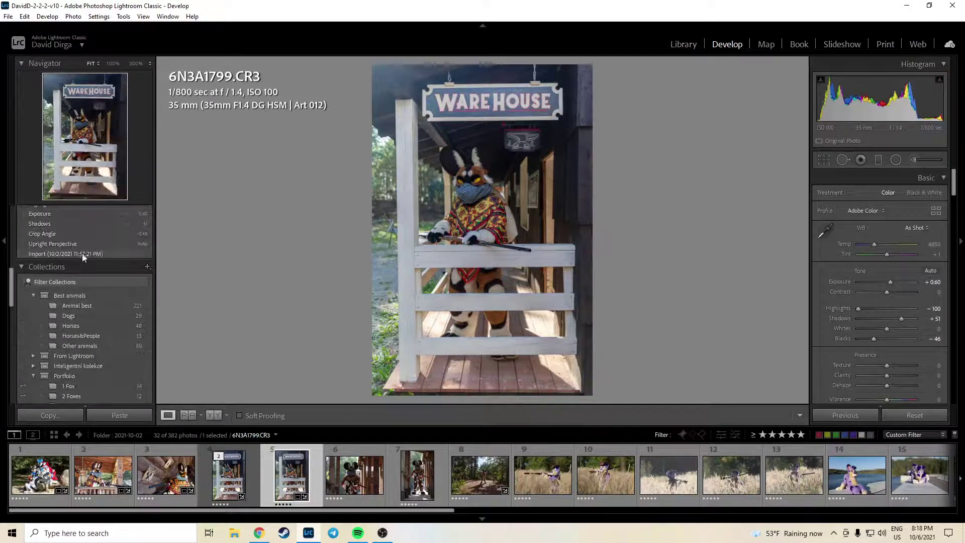
left_click(83, 254)
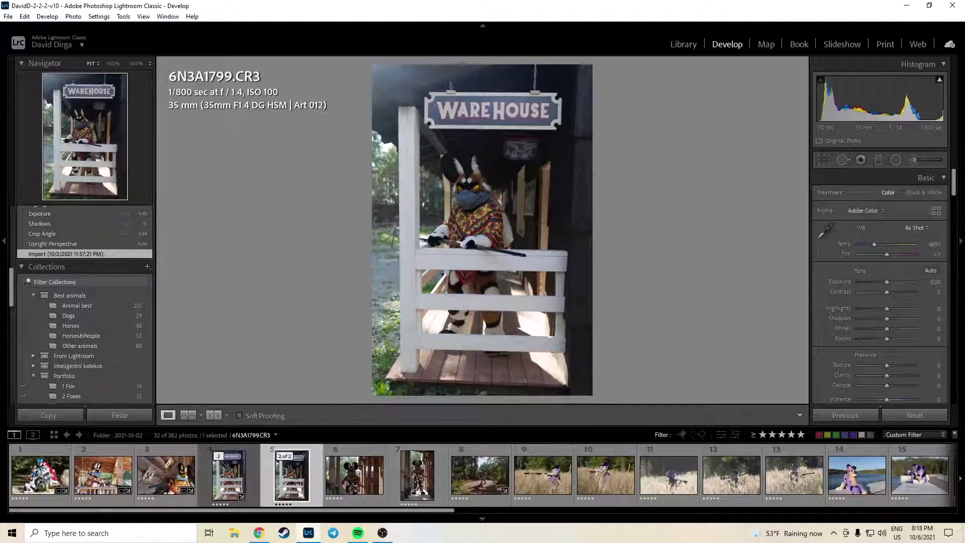
left_click(225, 483)
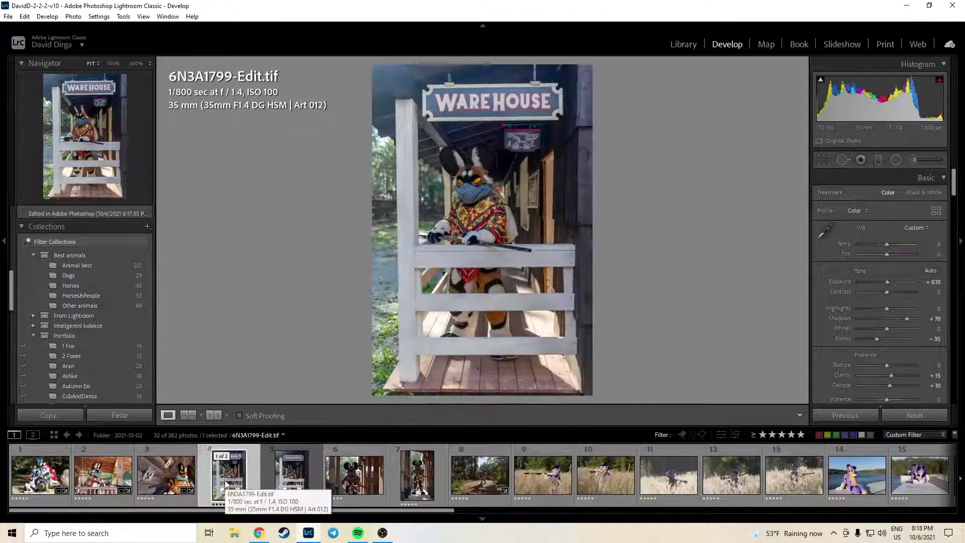
left_click(296, 481)
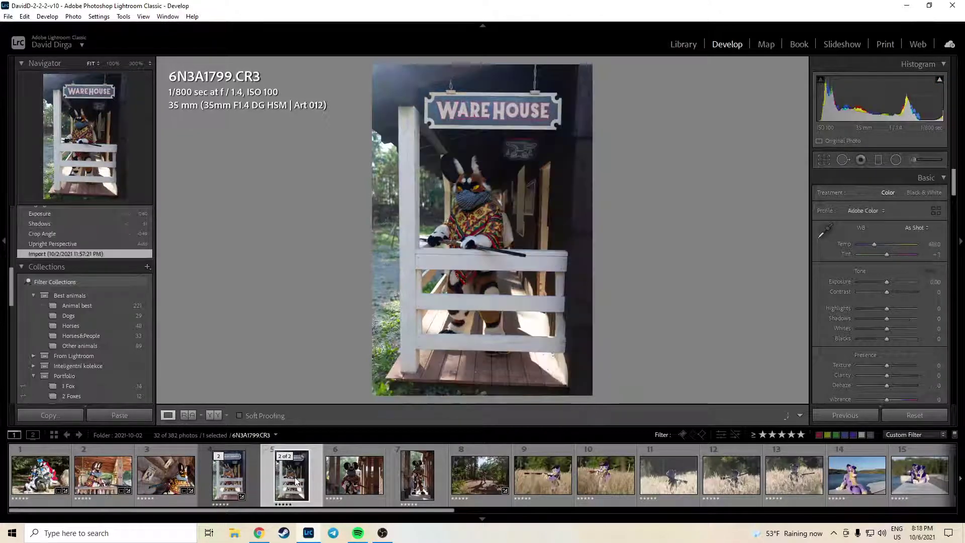
left_click(254, 492)
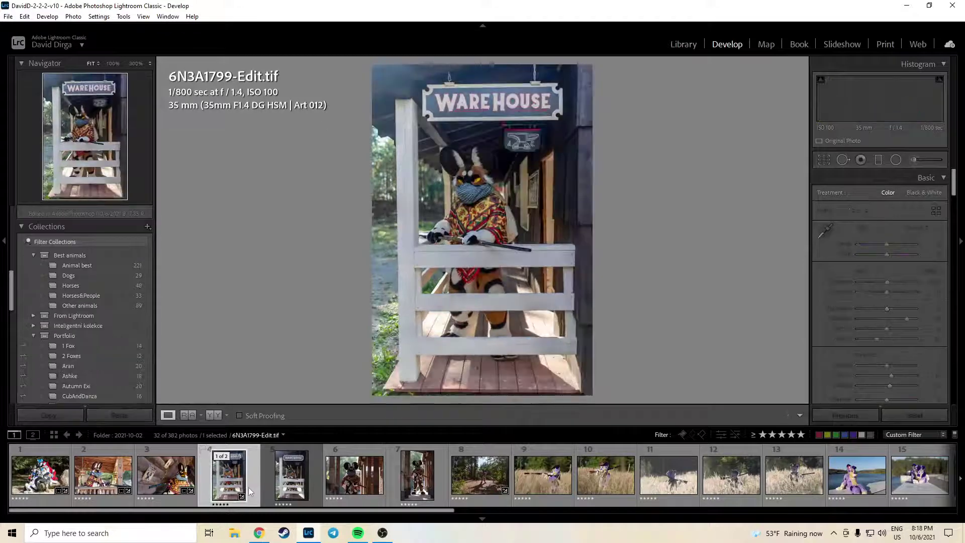
left_click(293, 494)
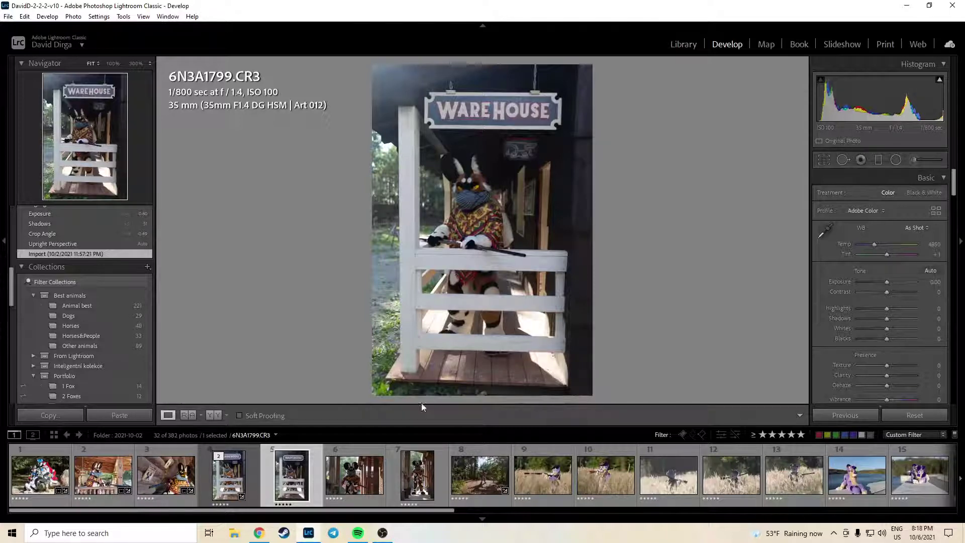
Turn off the star rating filter and look through the porch photos from 6N3A1764.CR3 to 6N3A1769.CR3.
left_click(801, 435)
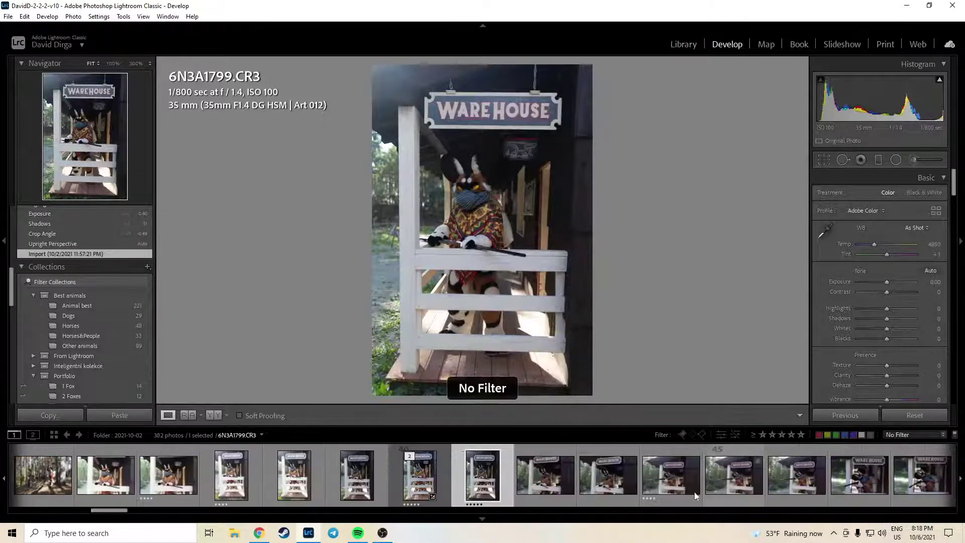
scroll(553, 475, "up", 10)
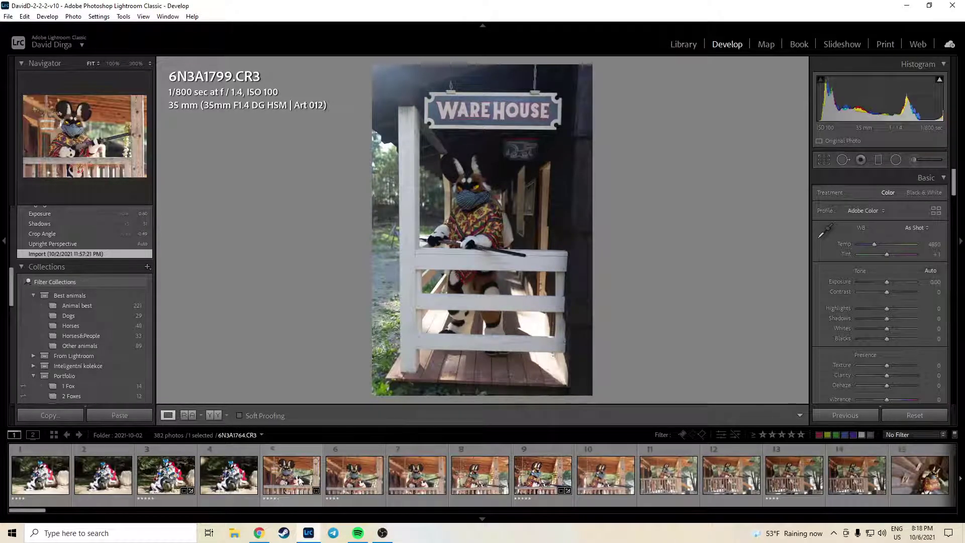
left_click(298, 490)
key("Right")
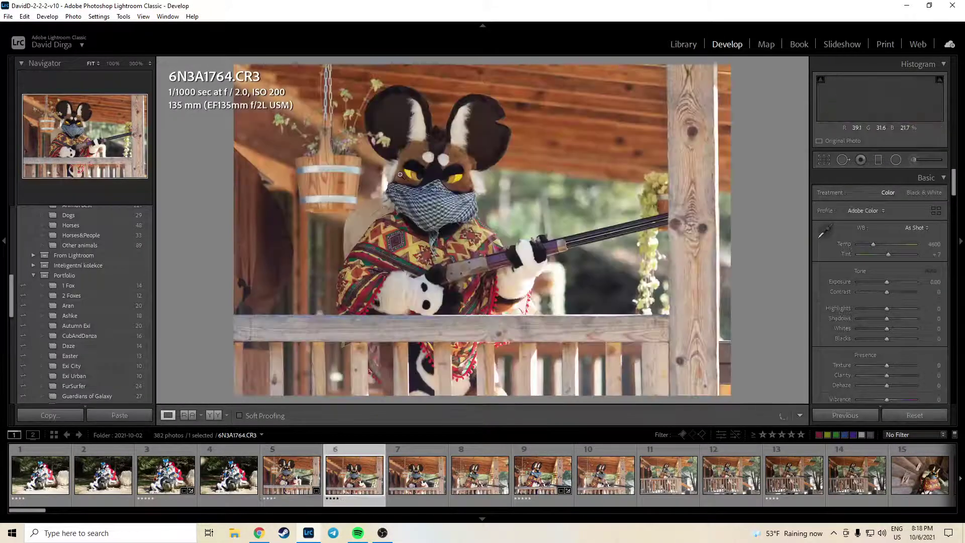
key("Right")
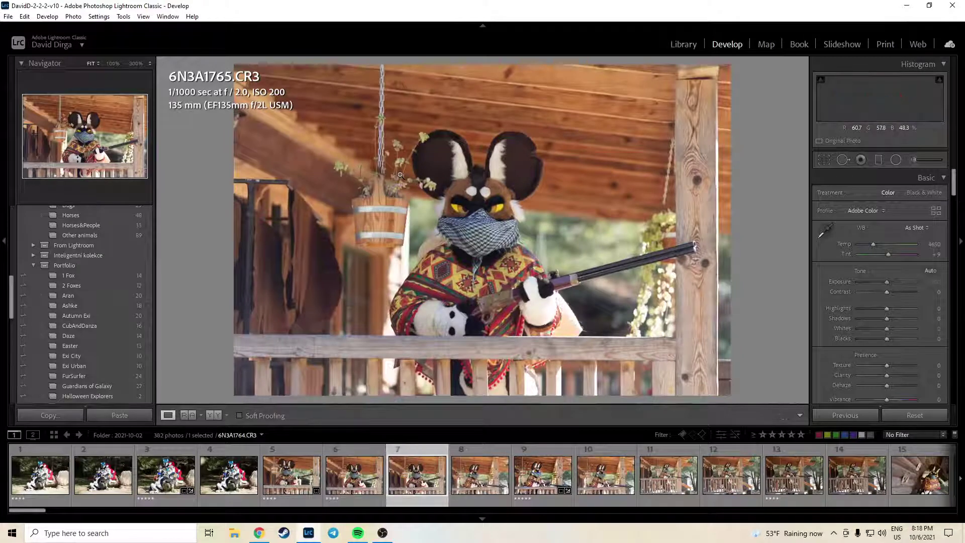
key("Right")
key("Right")
key("Right")
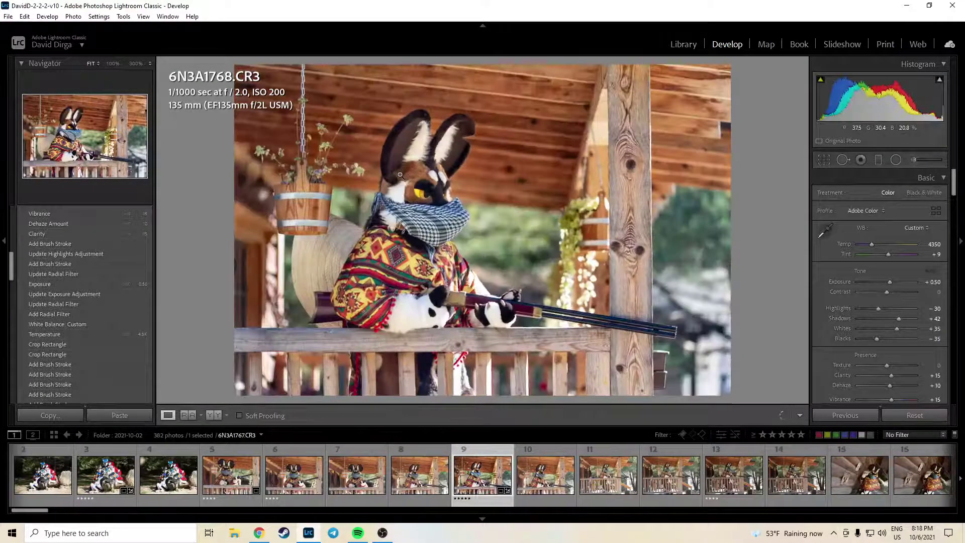
key("Right")
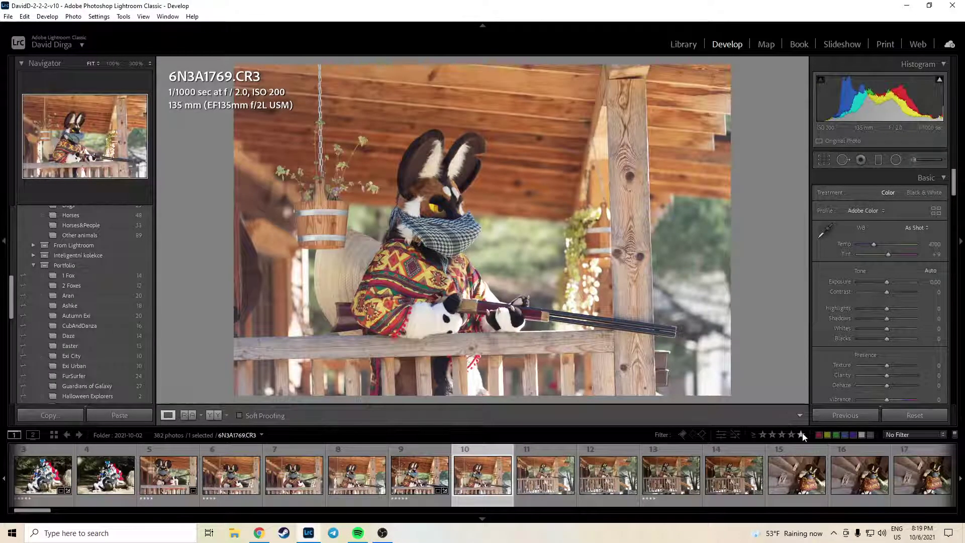
Filter the photos to five stars again and lower the rating of the original 6N3A1799.CR3 to one star.
left_click(801, 434)
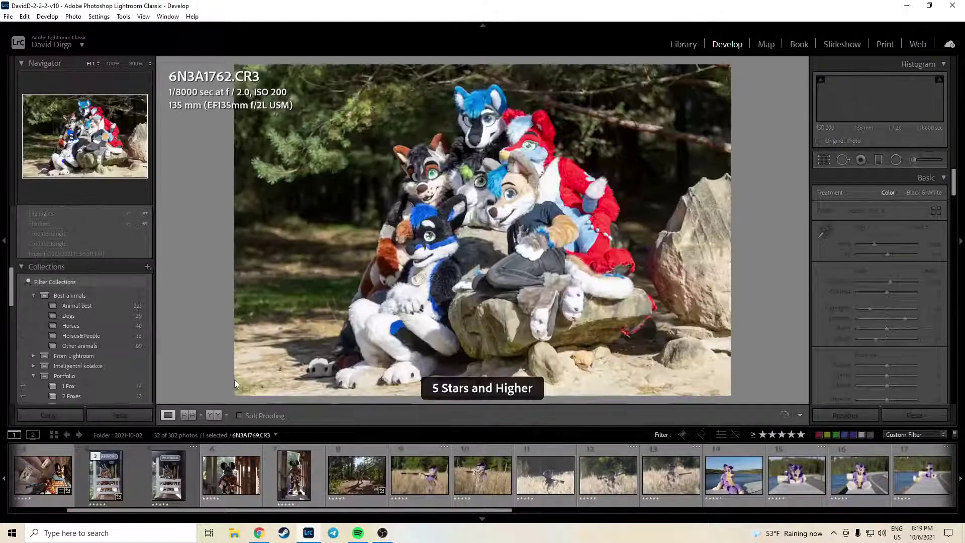
left_click(168, 475)
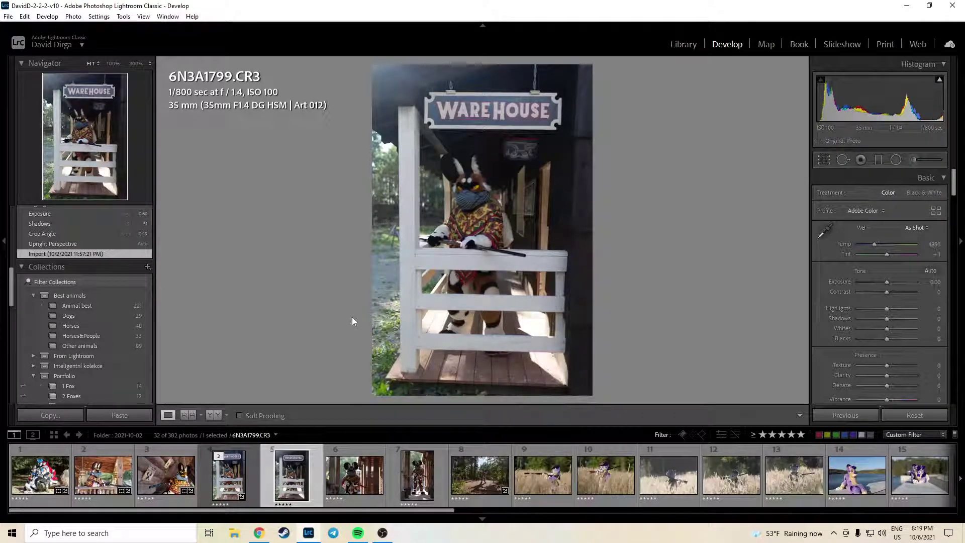
key("1")
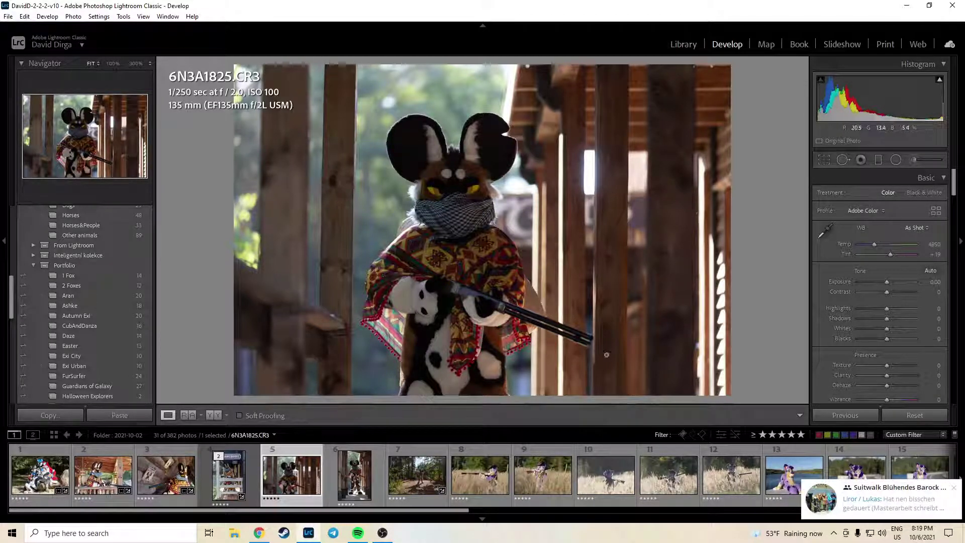
left_click(844, 507)
left_click(309, 532)
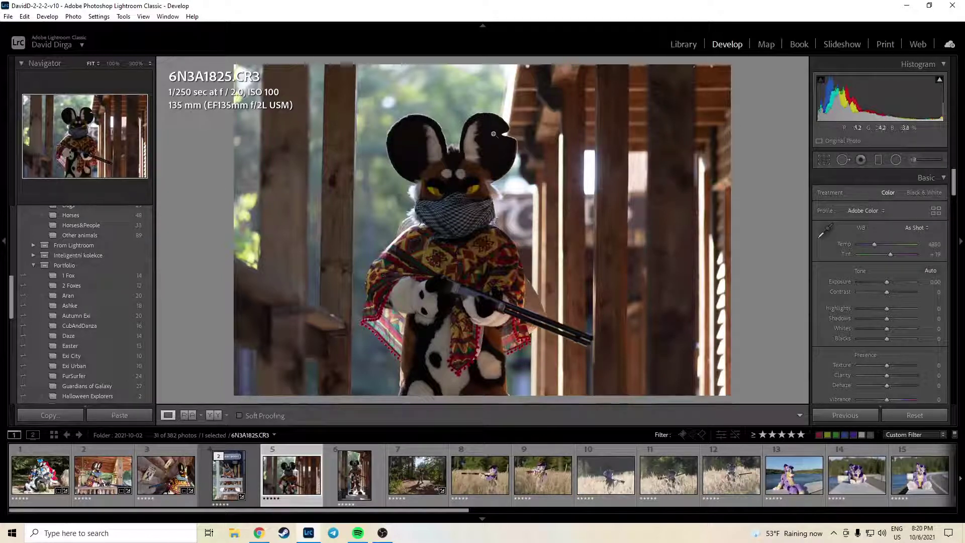
Try Auto Upright, replacing it with Guided Upright using two vertical guides along the wooden posts on both sides of the figure.
scroll(893, 267, "down", 10)
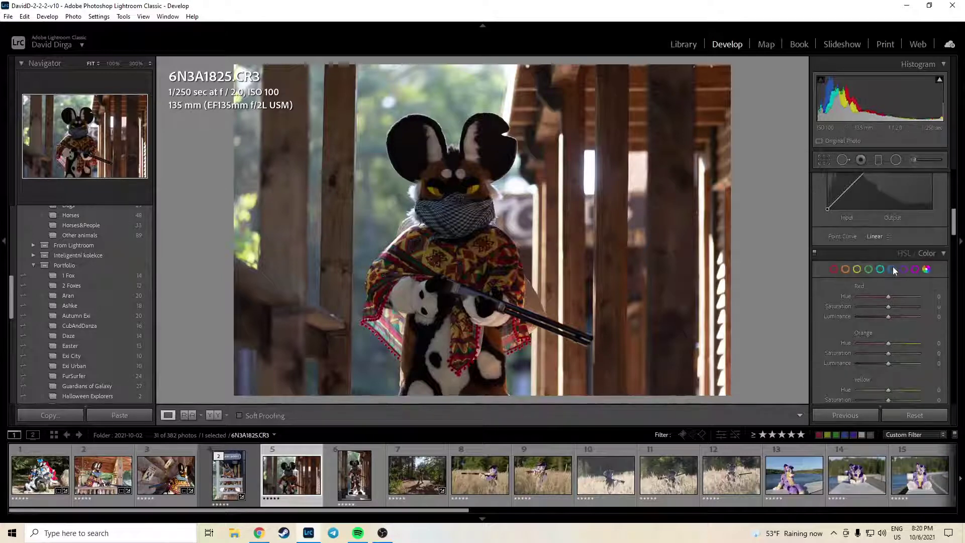
scroll(904, 324, "down", 5)
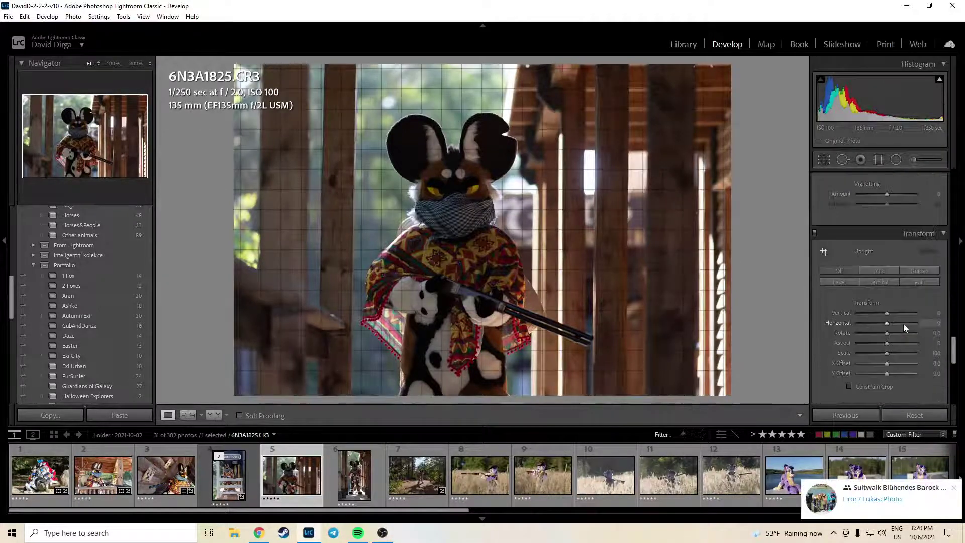
left_click(888, 274)
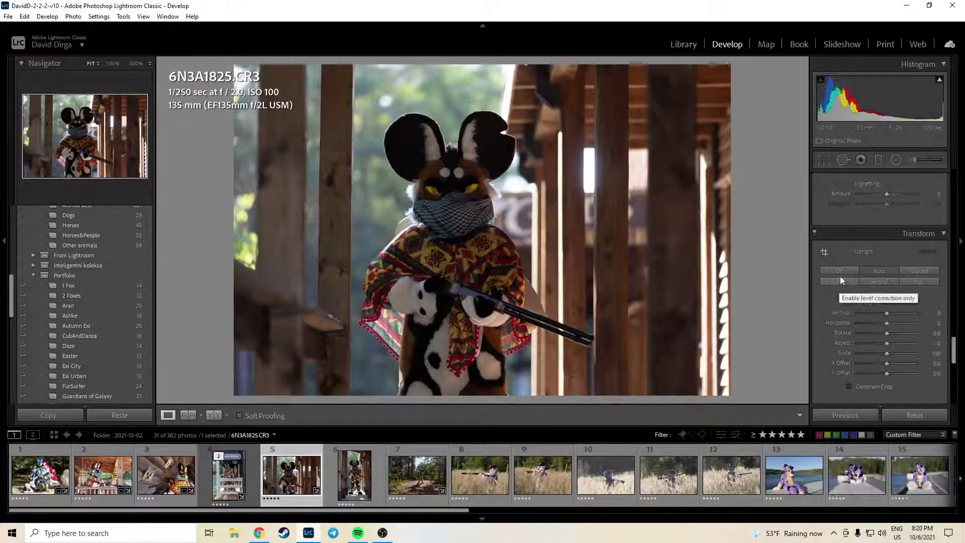
left_click(825, 252)
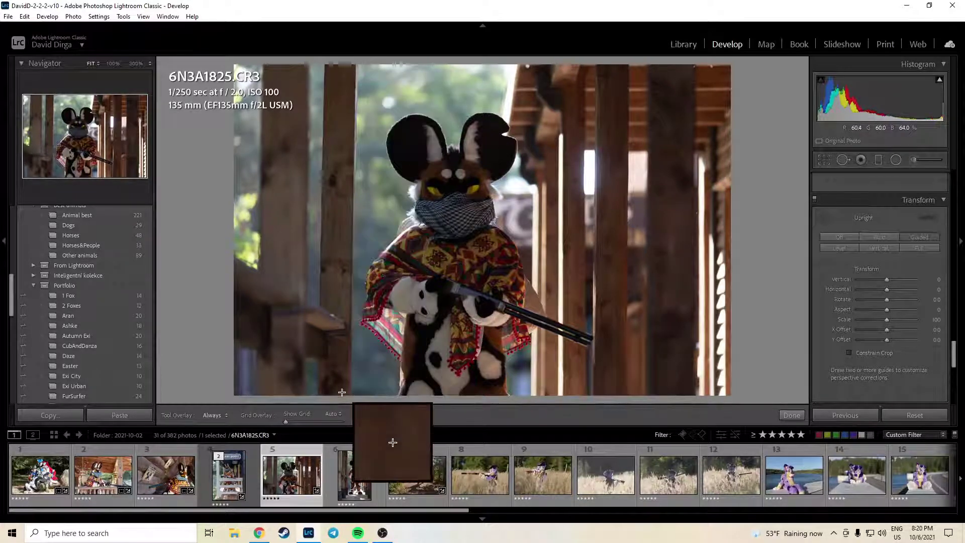
left_click_drag(355, 64, 350, 398)
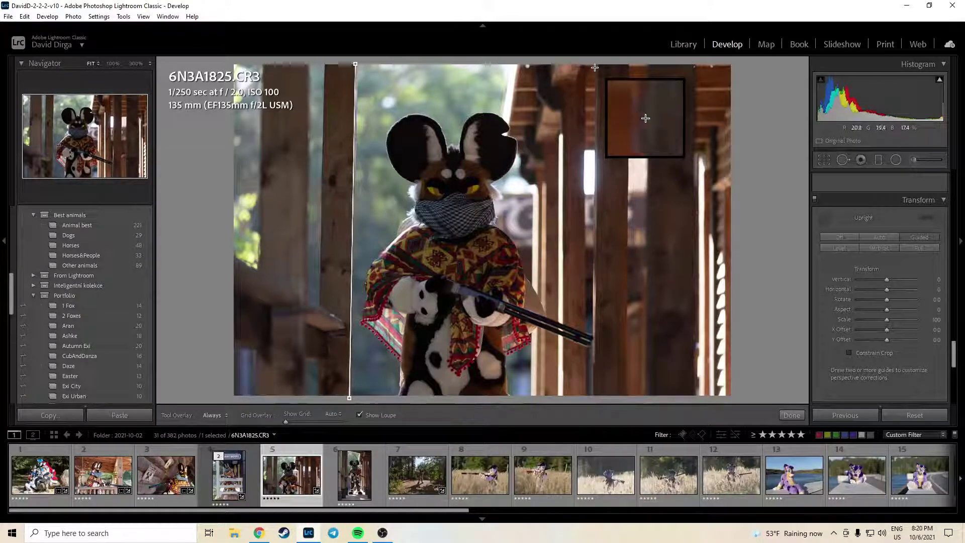
left_click_drag(594, 67, 594, 395)
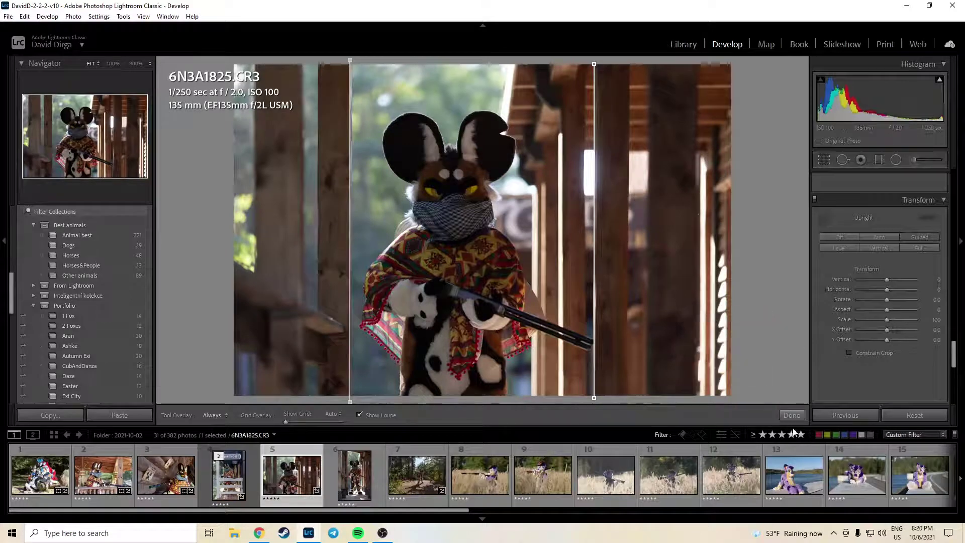
left_click(792, 415)
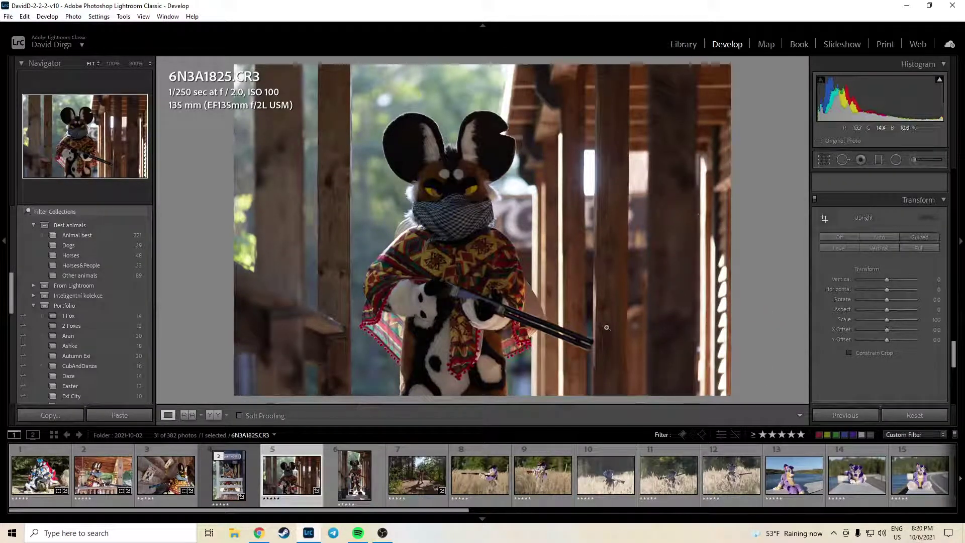
Add a radial filter around the costumed figure with Exposure −0.30 and widen it beyond the poncho.
scroll(862, 284, "up", 15)
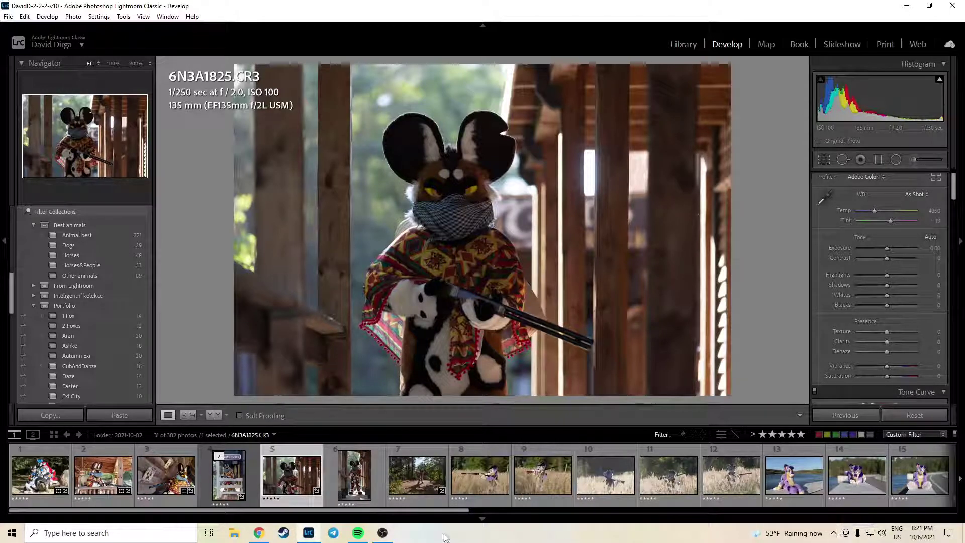
key("super+space")
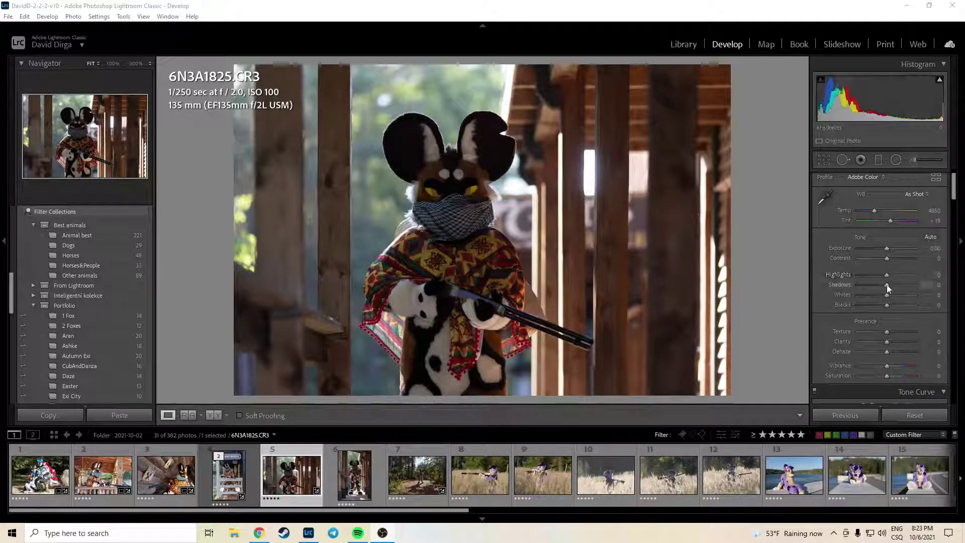
left_click(895, 162)
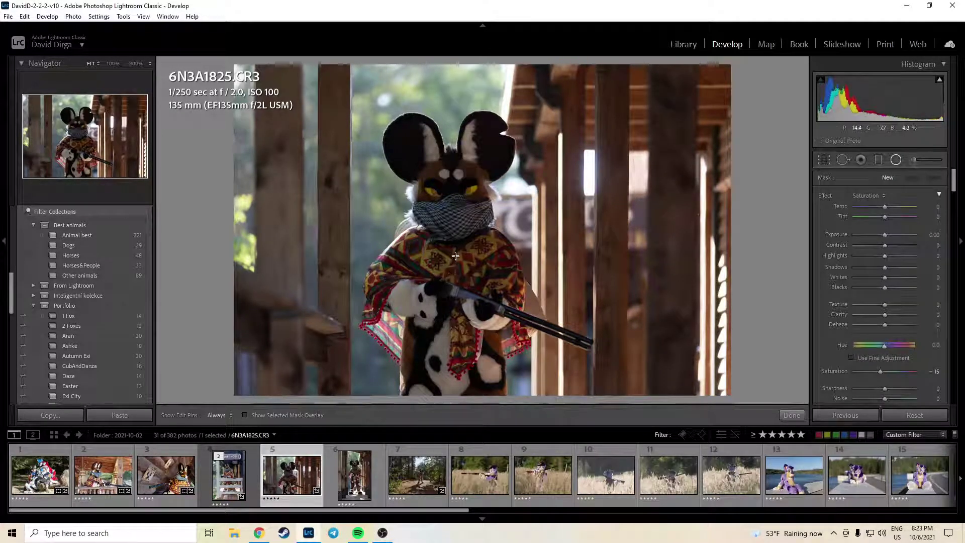
left_click_drag(450, 248, 537, 402)
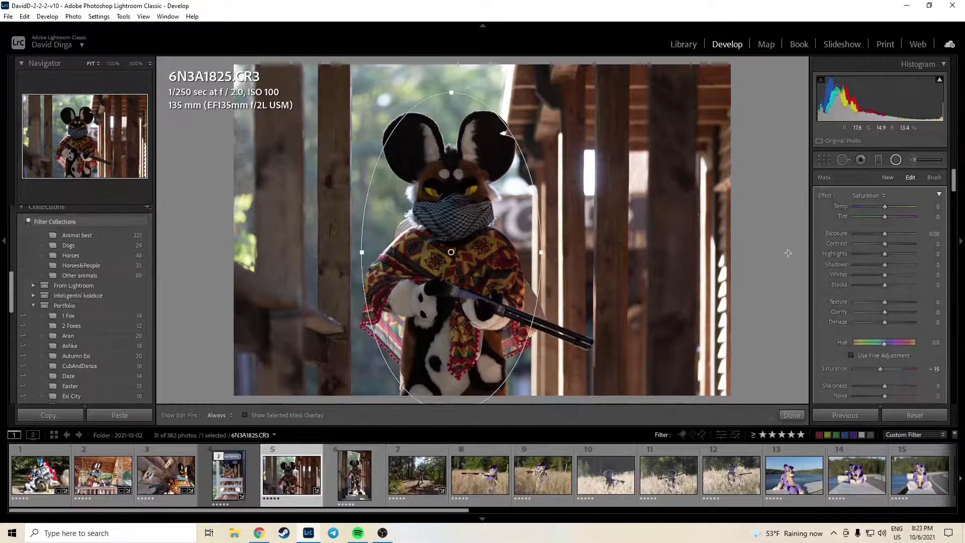
left_click_drag(932, 236, 920, 236)
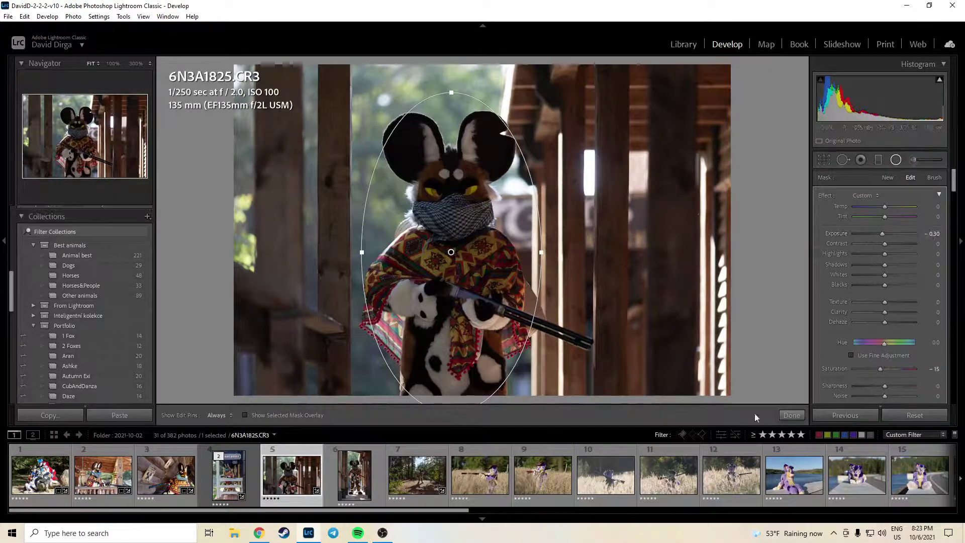
left_click_drag(541, 251, 568, 252)
left_click(785, 417)
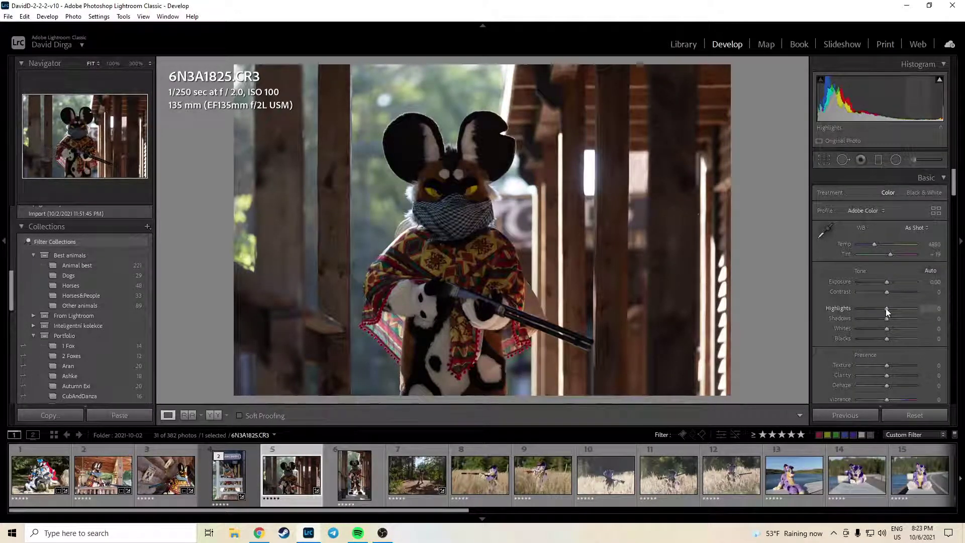
Set Highlights to −54, Shadows to +65, Blacks to −23 and Exposure to +0.90 for the whole photo.
left_click_drag(885, 308, 879, 338)
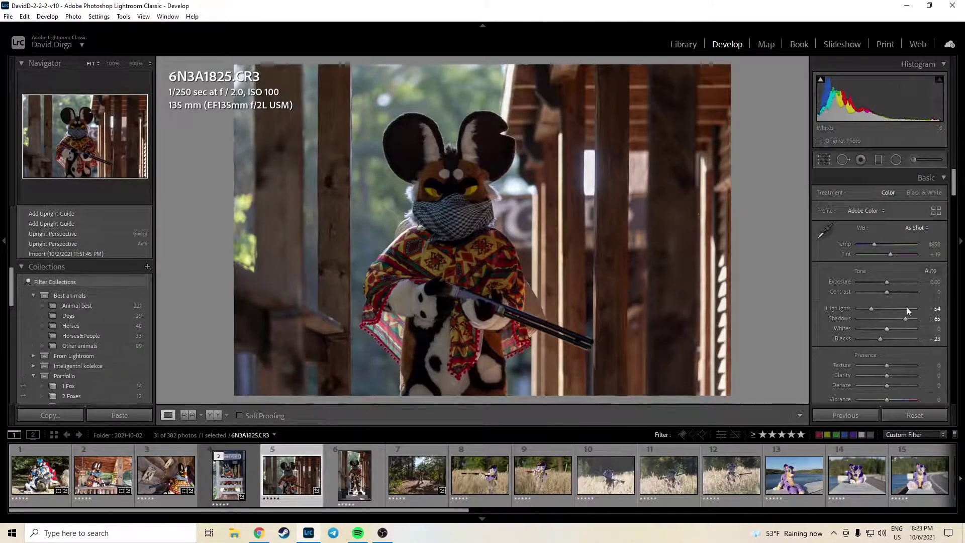
left_click_drag(929, 283, 949, 283)
right_click(936, 286)
left_click(657, 4)
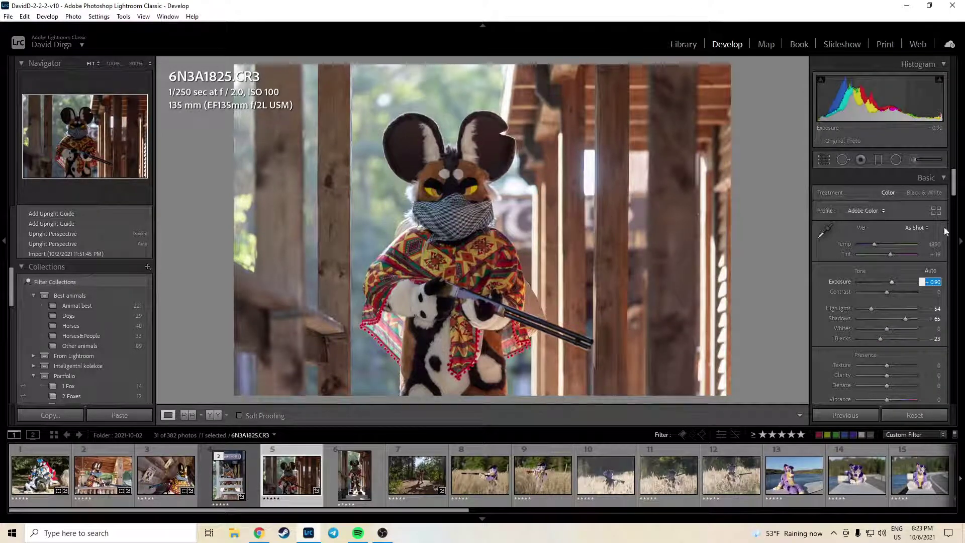
Lower the existing radial filter's Exposure to −0.70 and check the eyes and scarf at 100% zoom.
left_click(896, 160)
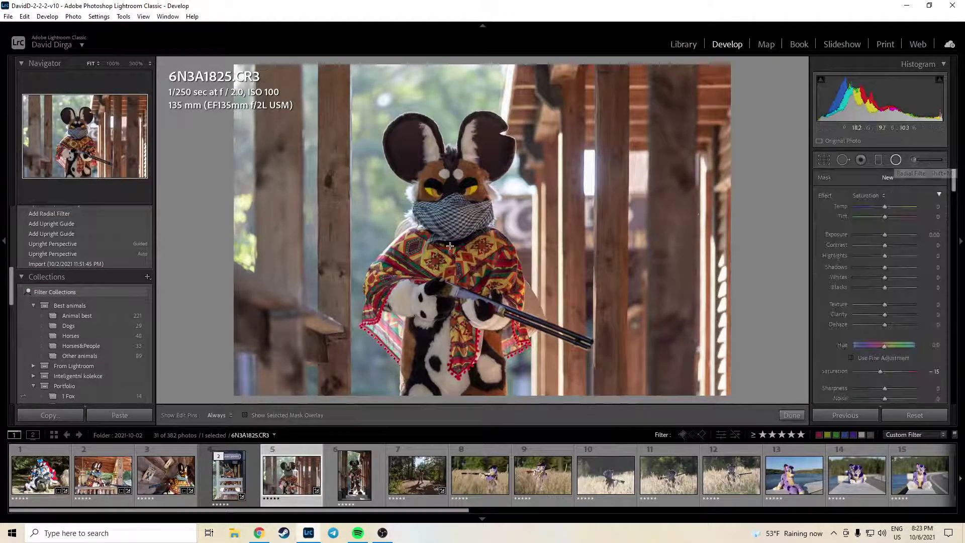
left_click_drag(451, 252, 569, 412)
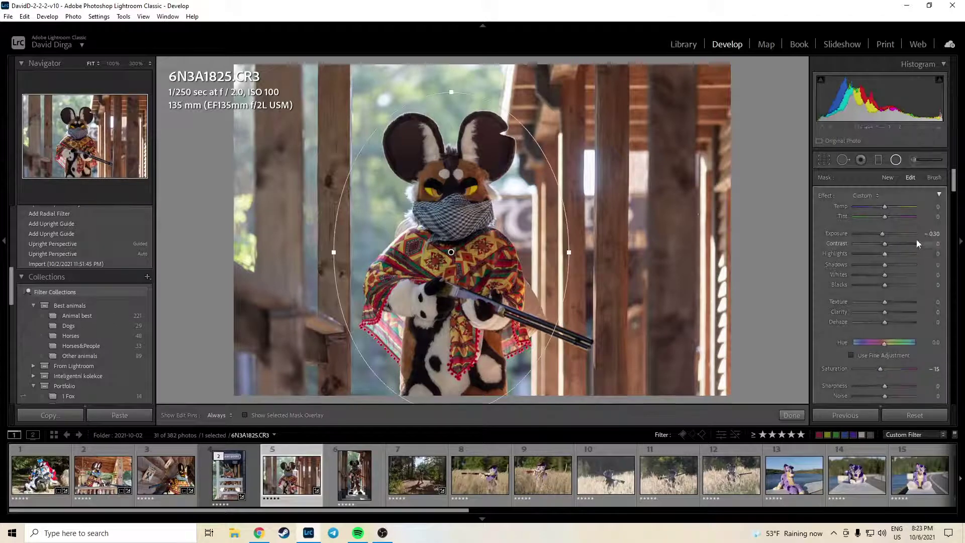
left_click_drag(932, 234, 919, 234)
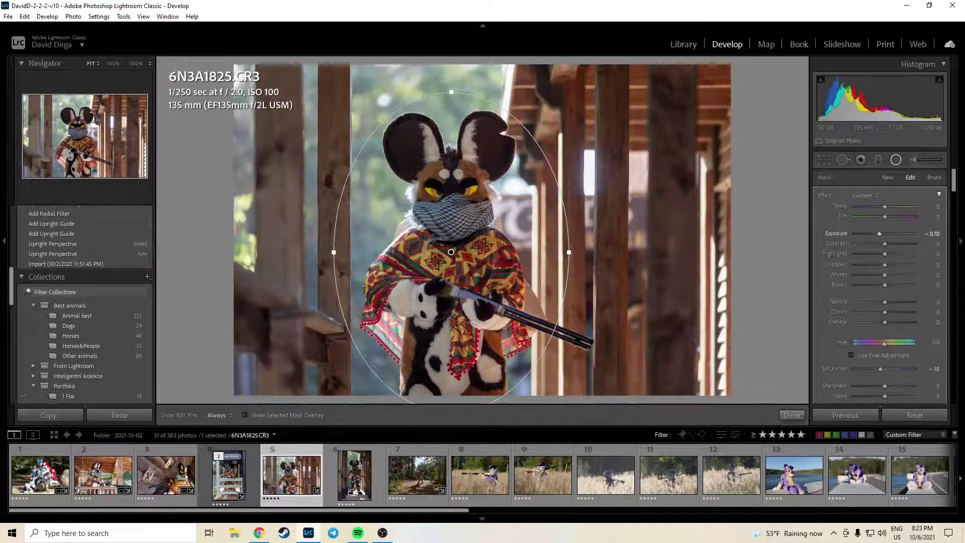
left_click(793, 415)
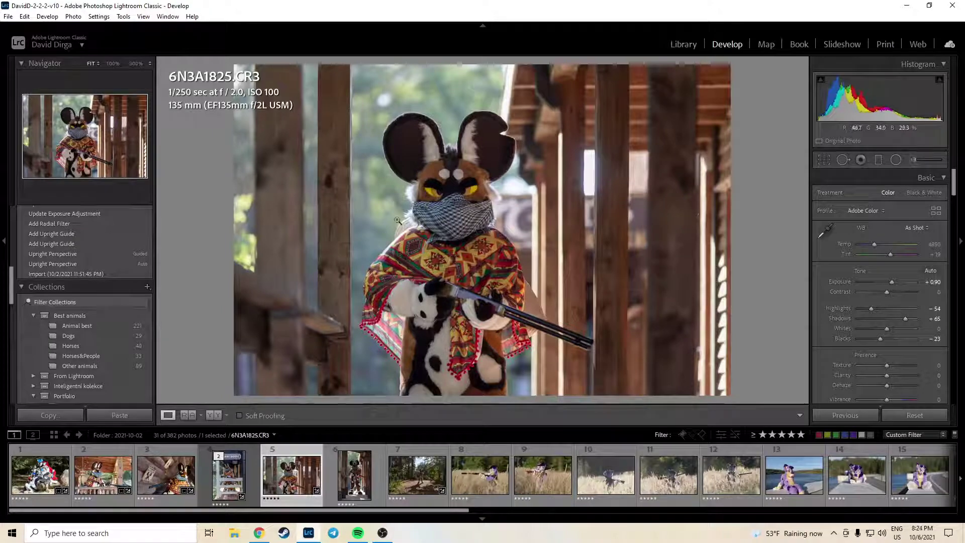
left_click(465, 206)
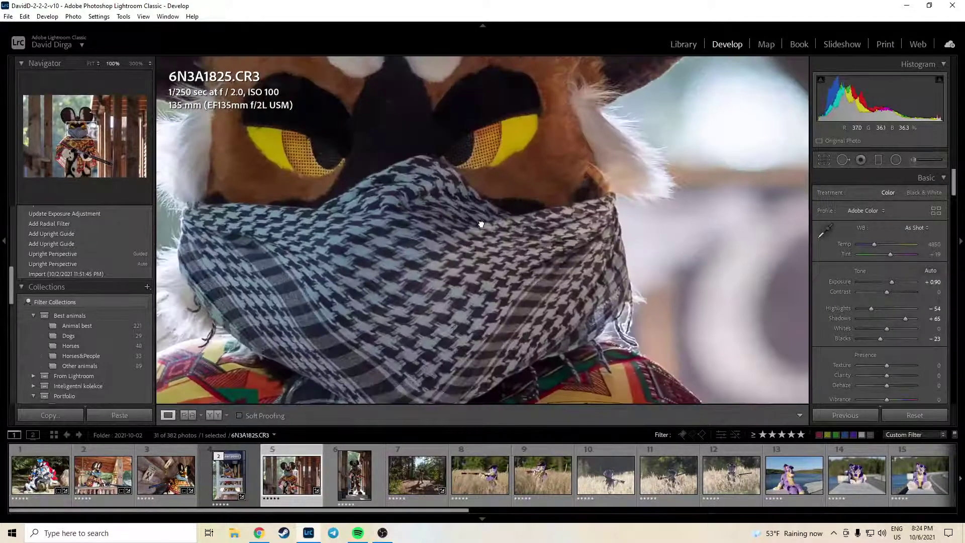
left_click(481, 225)
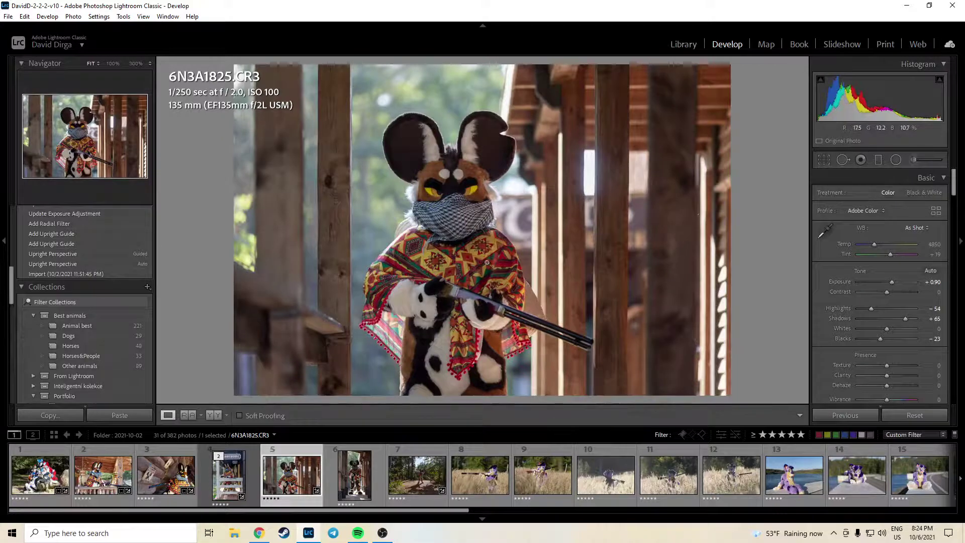
left_click(259, 534)
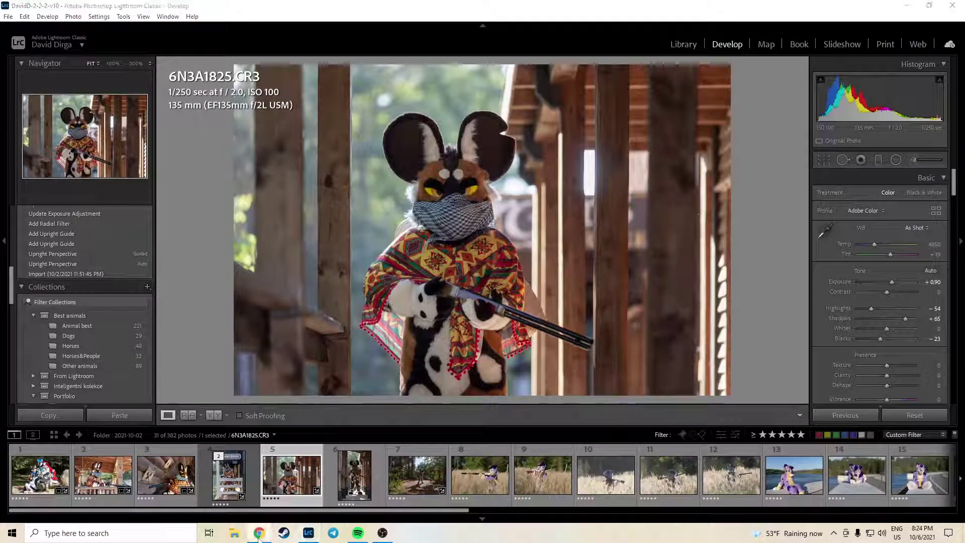
left_click(256, 535)
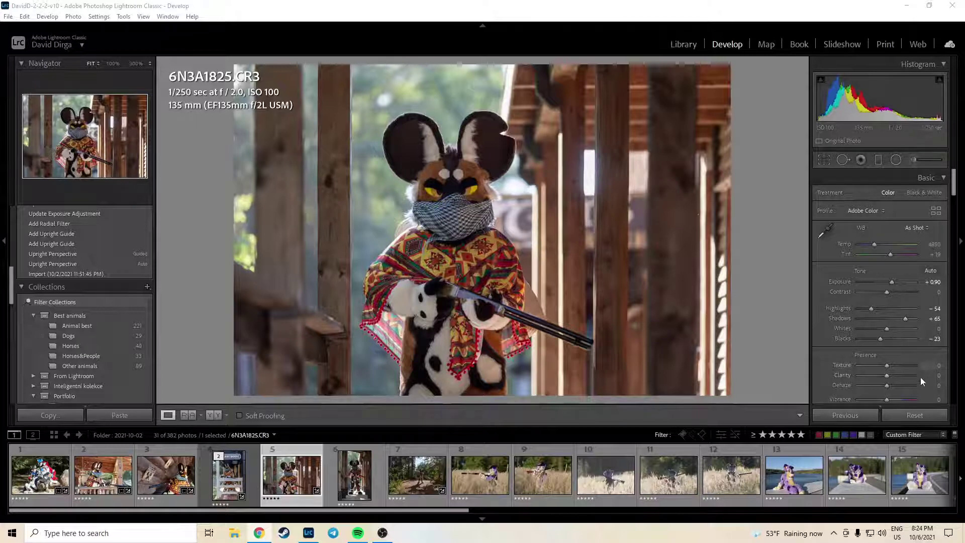
Set Clarity to +15, Highlights to −81 and Dehaze to +15.
left_click_drag(929, 377, 935, 378)
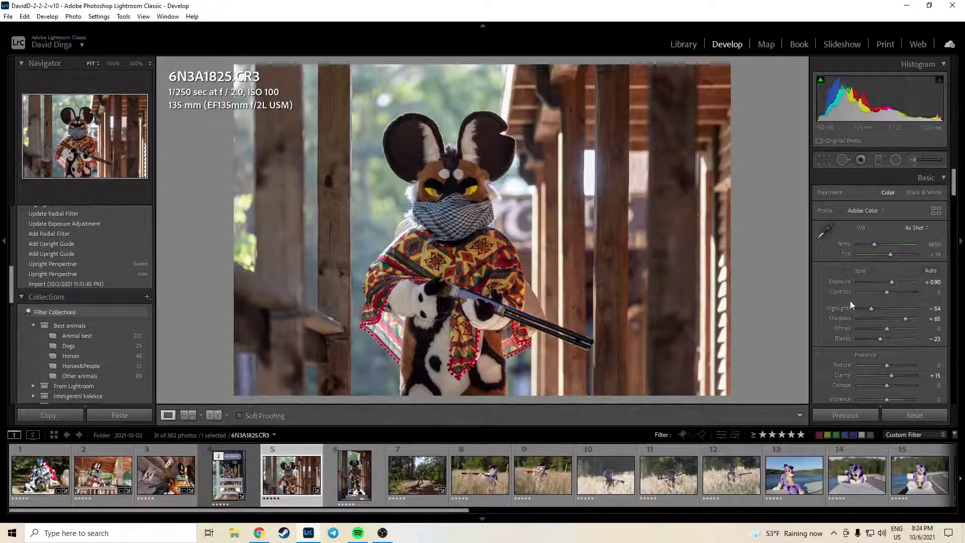
left_click_drag(870, 309, 864, 309)
left_click(938, 386)
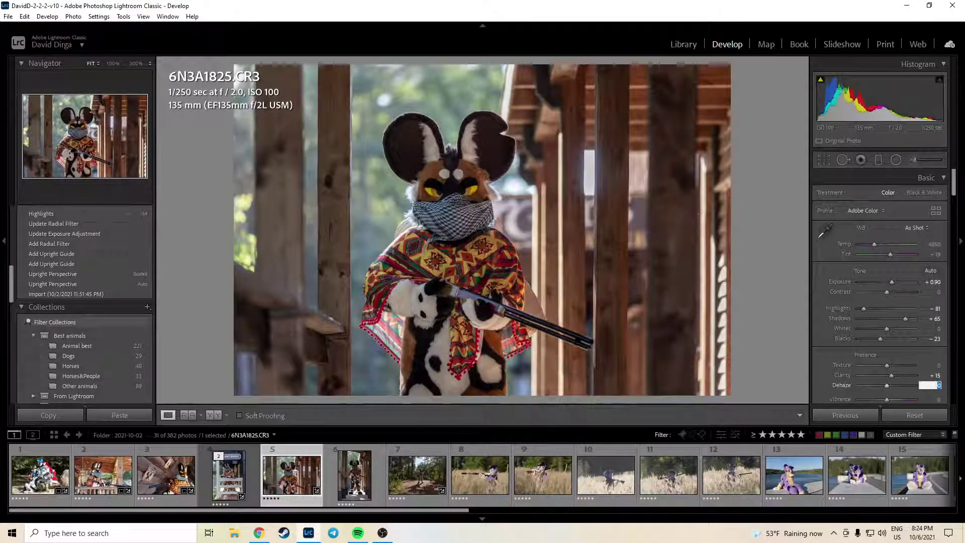
type("15")
key("Return")
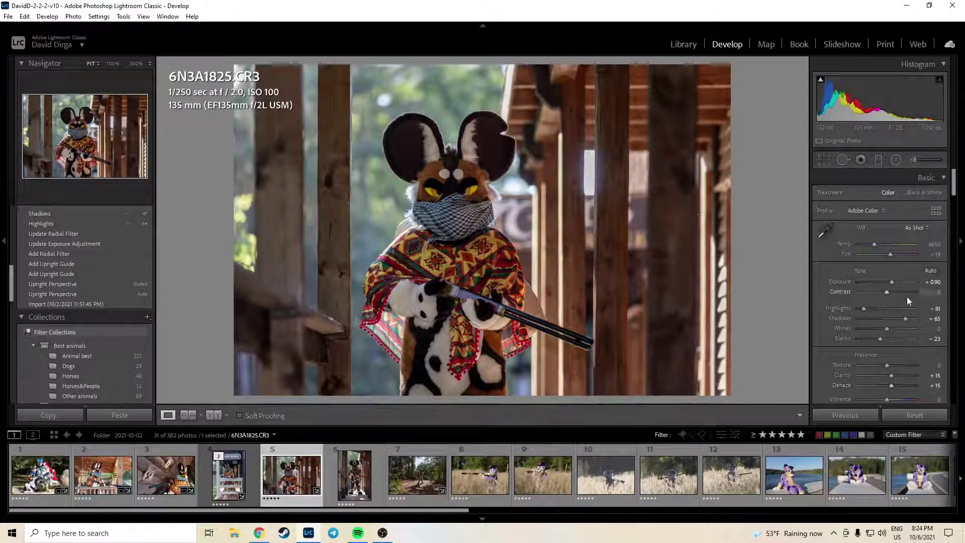
Raise Exposure to +1.20, check the radial filter's settings, and set Shadows to +79 and Blacks to −47.
left_click(931, 282)
type("1.2")
key("Return")
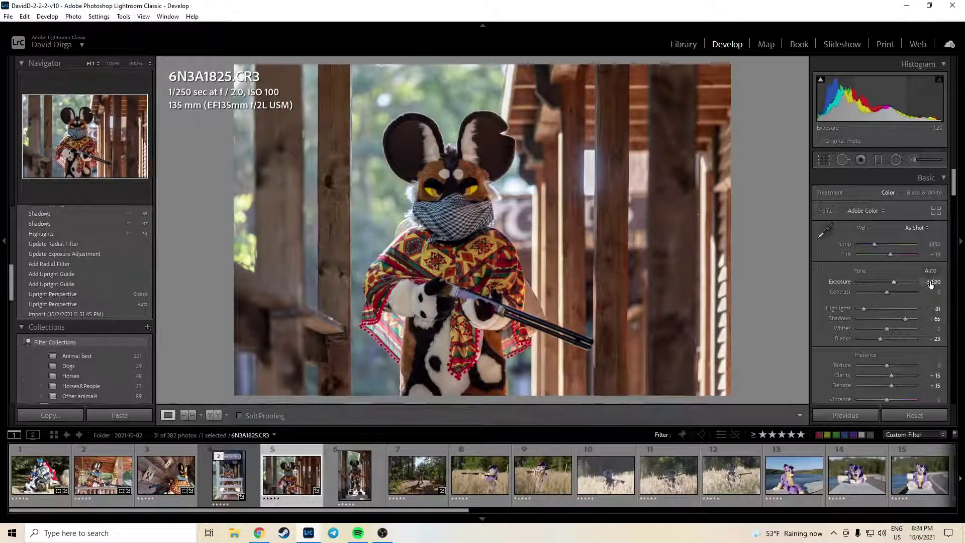
left_click(896, 159)
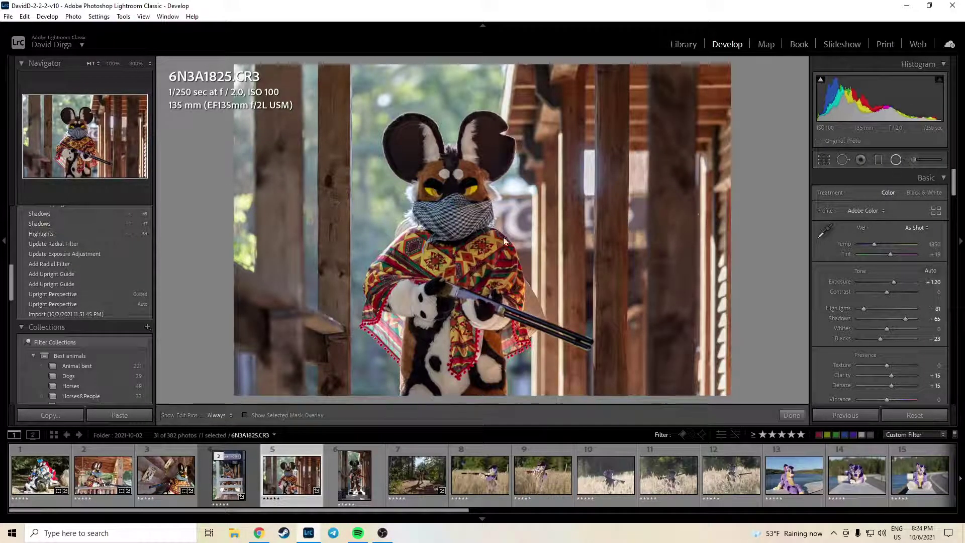
left_click(451, 252)
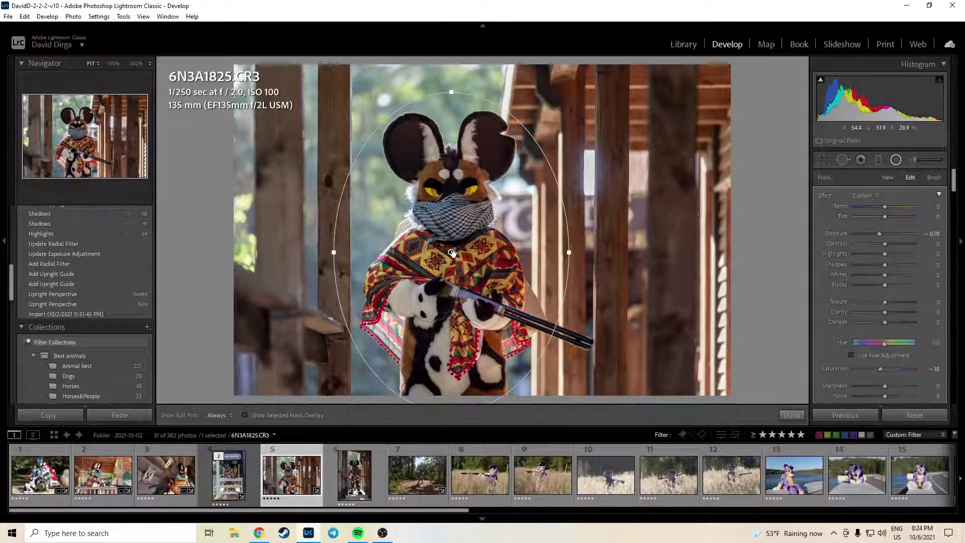
left_click(789, 415)
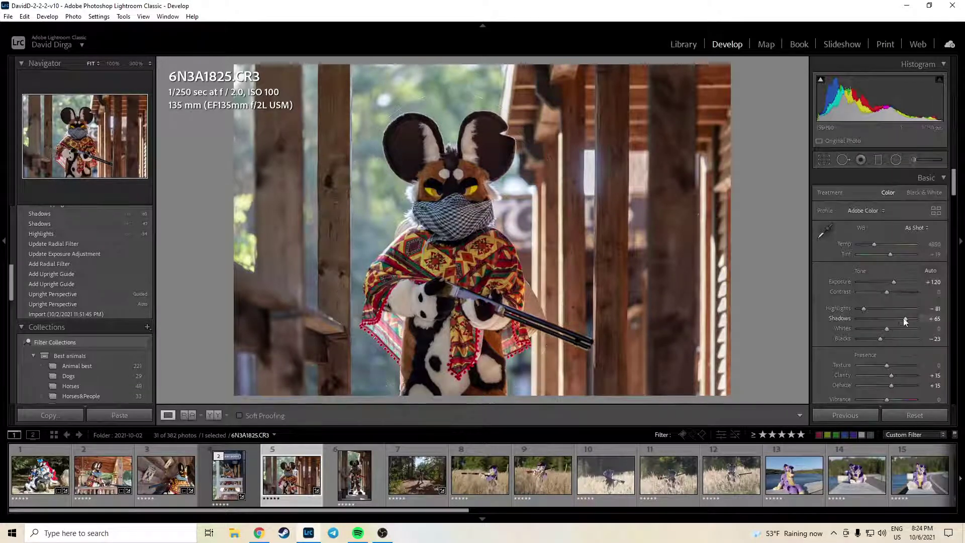
left_click_drag(905, 320, 863, 343)
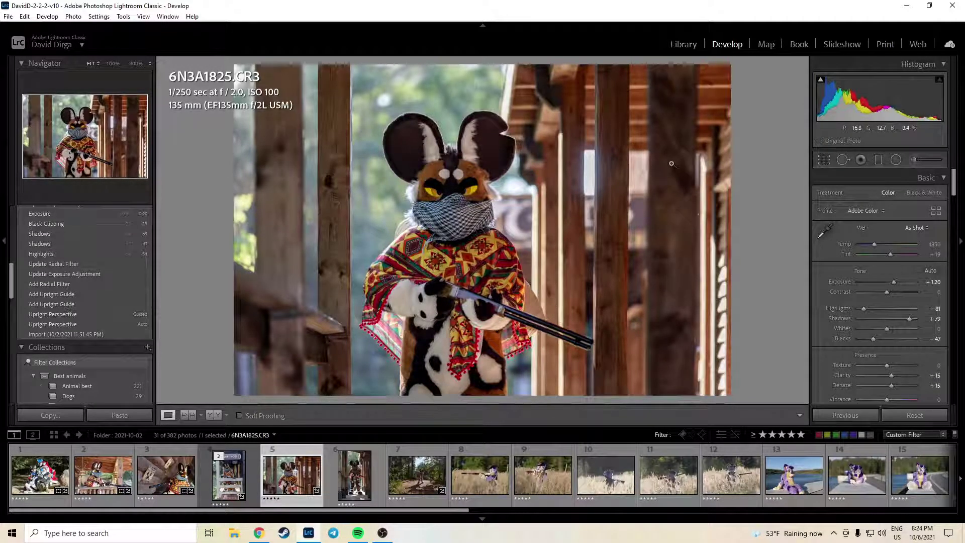
Compare 6N3A1825.CR3 before and after the edits several times and move on to 6N3A1827.CR3.
key("backslash")
key("backslash")
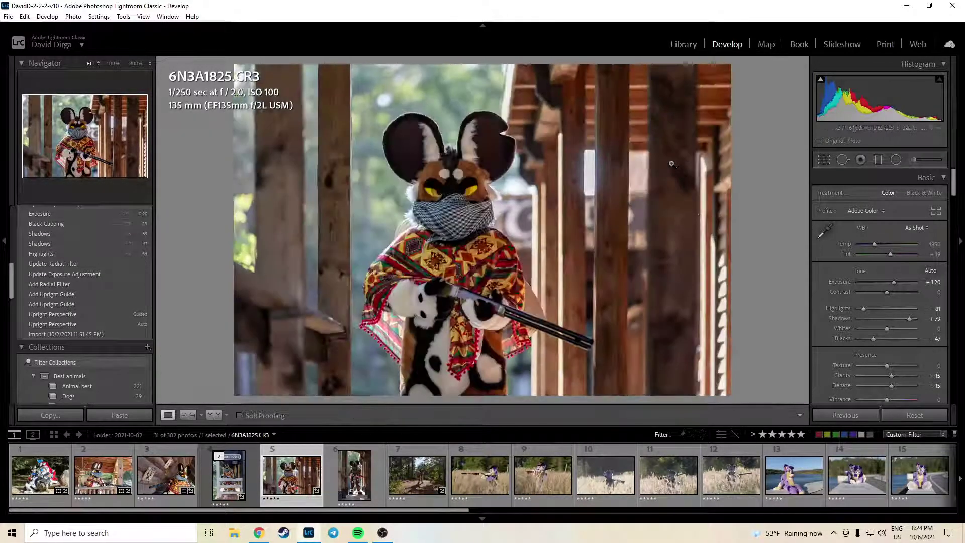
key("backslash")
key("backslash")
key("backslash")
key("backslash")
key("backslash")
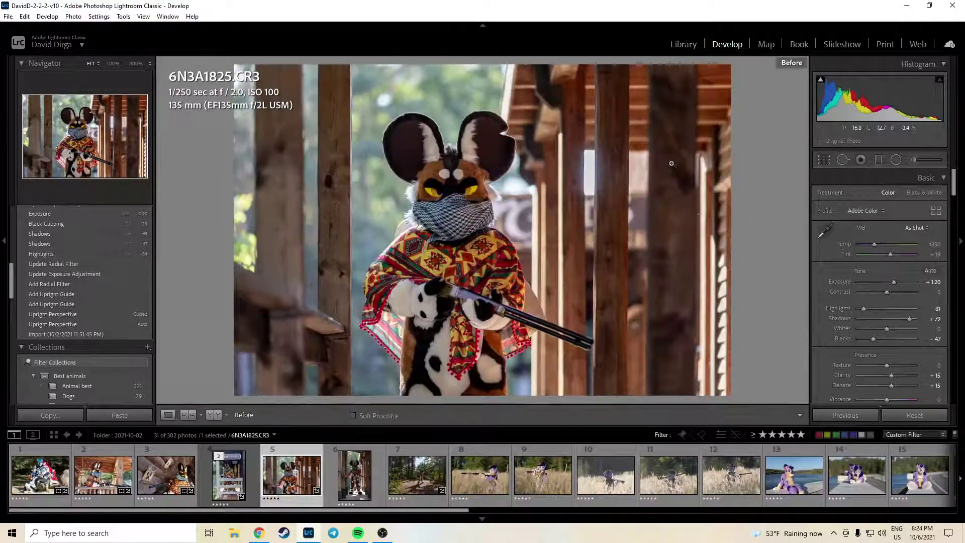
key("backslash")
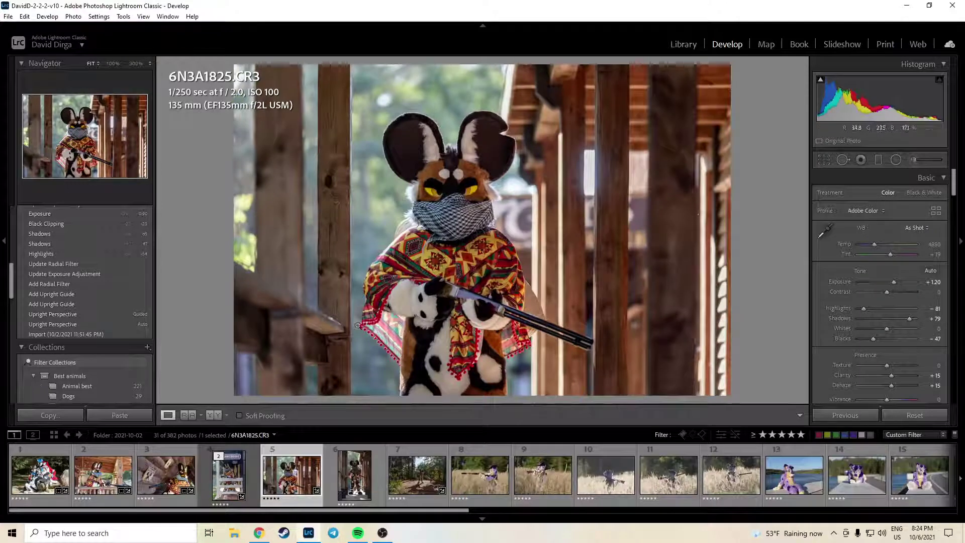
left_click(361, 489)
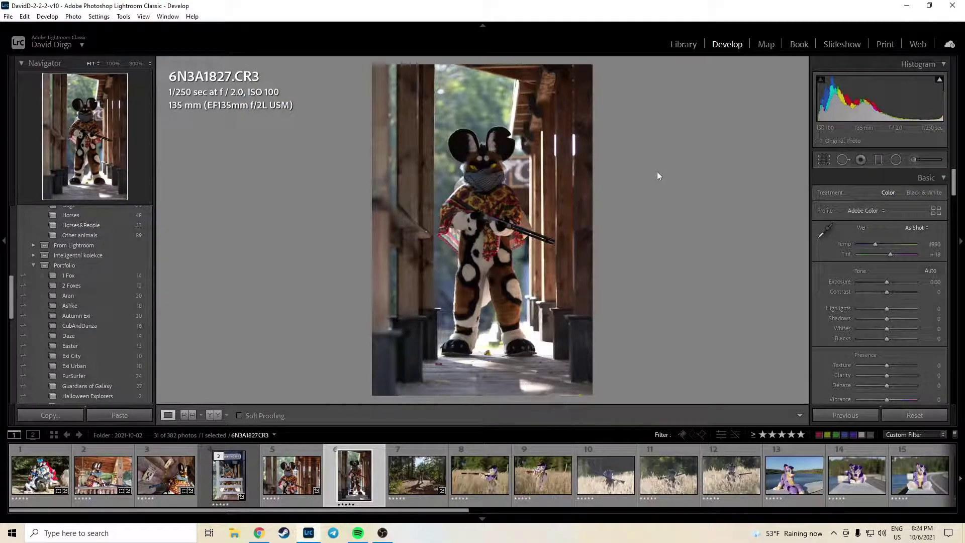
Straighten 6N3A1827.CR3 with a crop angle of 0.22 and apply the crop.
left_click(827, 161)
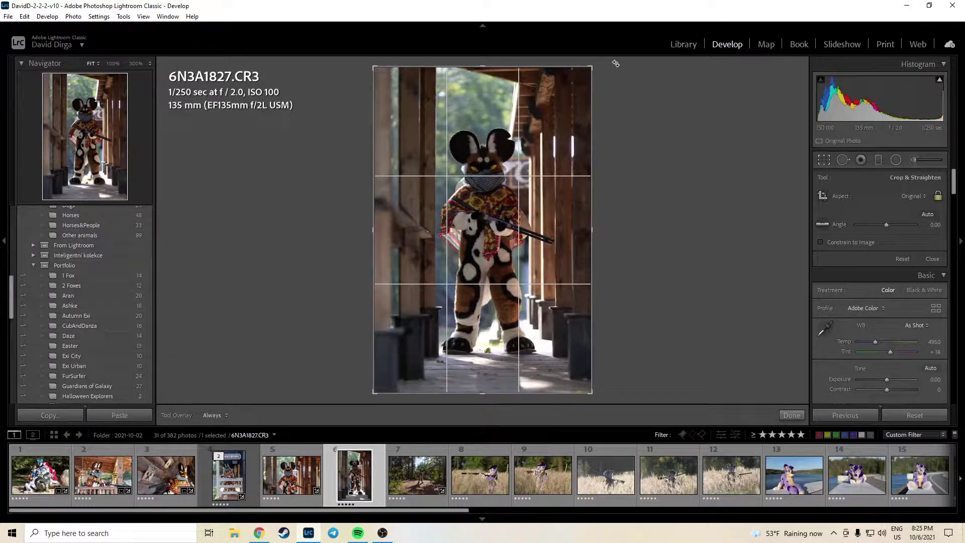
left_click_drag(606, 64, 607, 64)
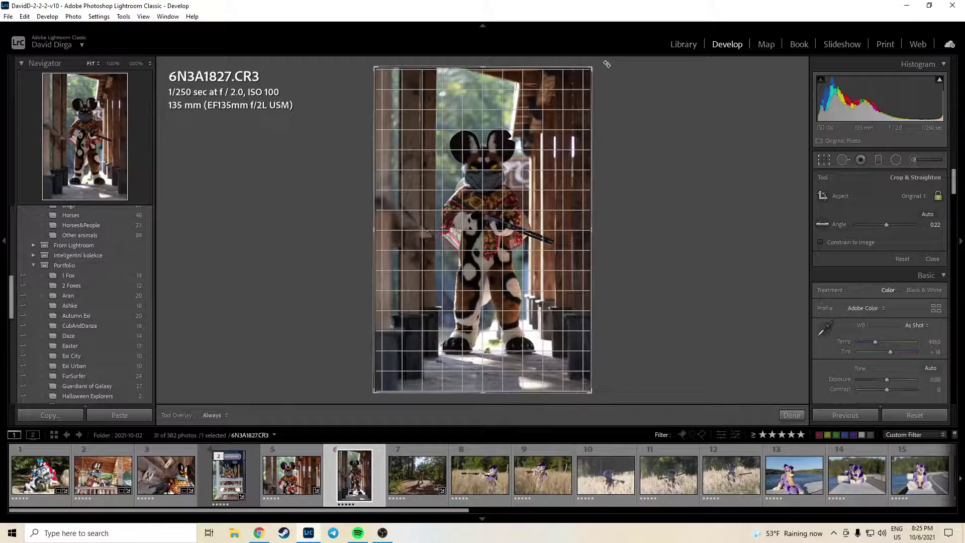
left_click_drag(606, 64, 607, 64)
left_click(792, 415)
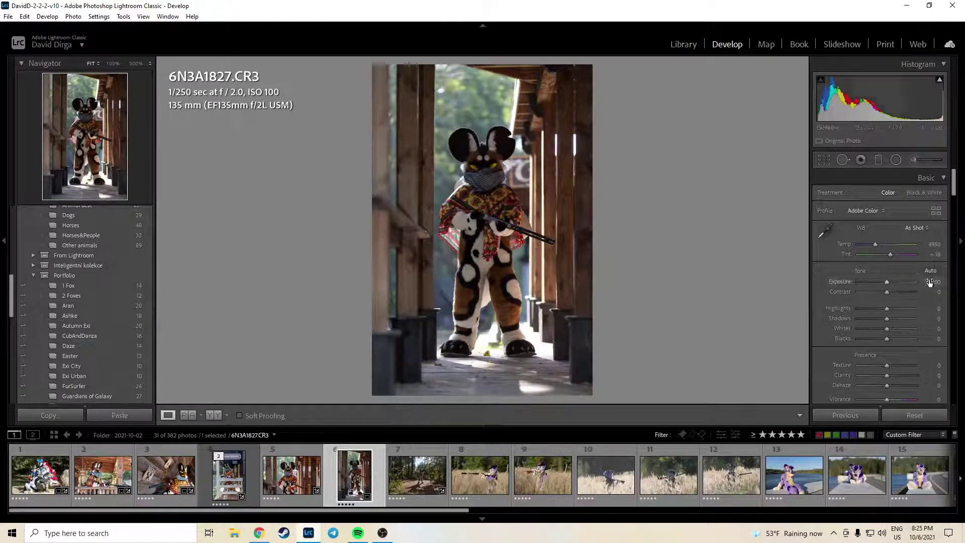
Add a radial filter around the fursuiter's head and torso, narrow it to the body and set its Exposure to −1.00.
left_click(897, 159)
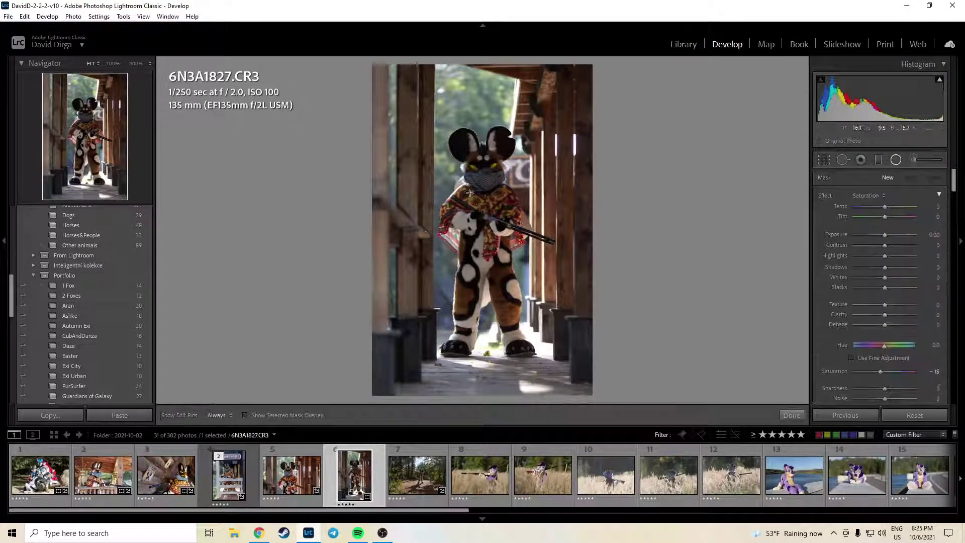
left_click_drag(477, 186, 559, 293)
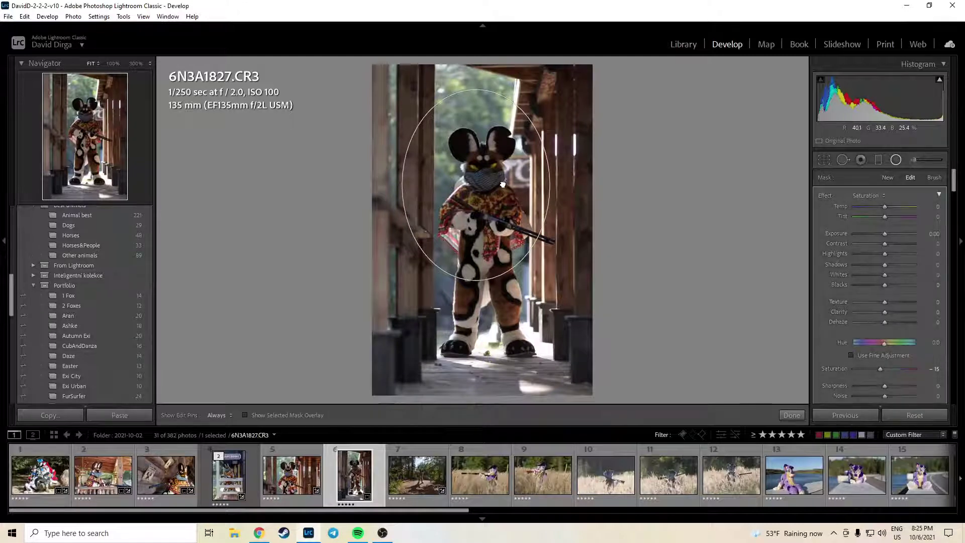
left_click_drag(560, 198, 529, 198)
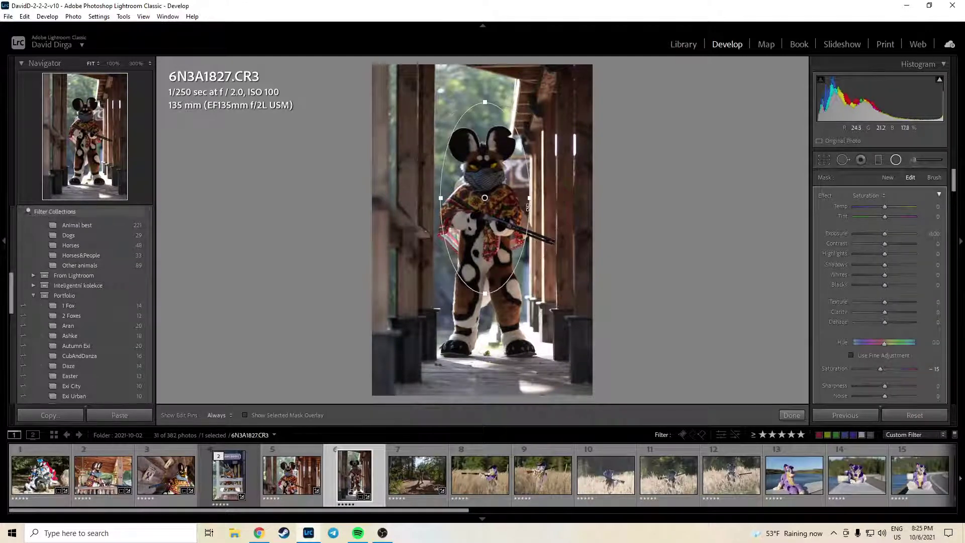
left_click(936, 234)
type("-0.9")
key("Return")
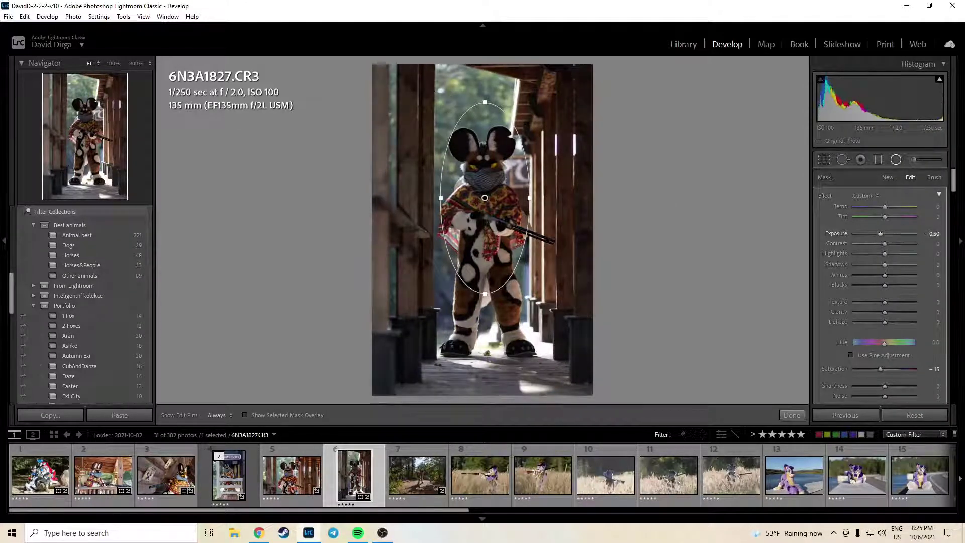
left_click_drag(934, 234, 932, 234)
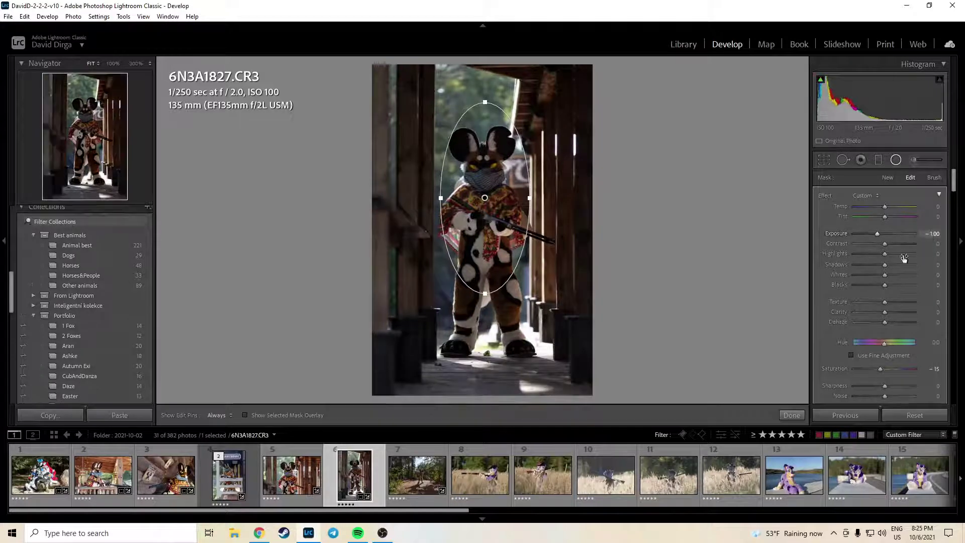
left_click(792, 416)
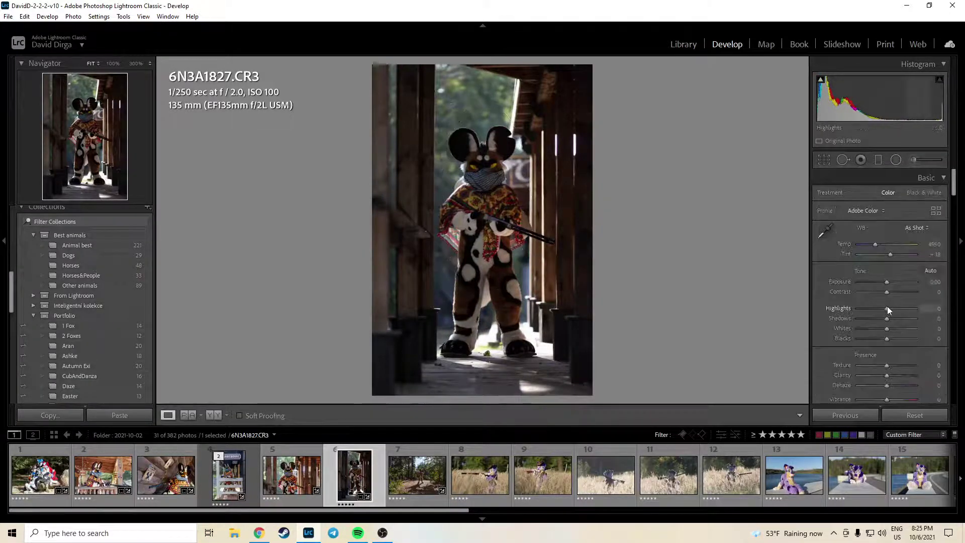
Set Highlights to −53, Exposure to +1.40, Shadows to +16, Whites to +26 and Blacks to −23.
left_click_drag(888, 306, 873, 306)
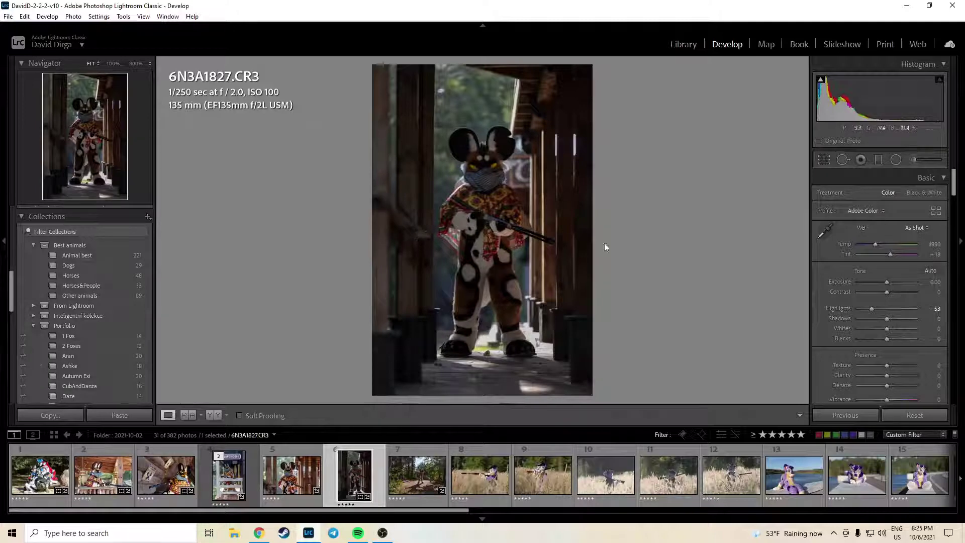
left_click_drag(921, 283, 940, 282)
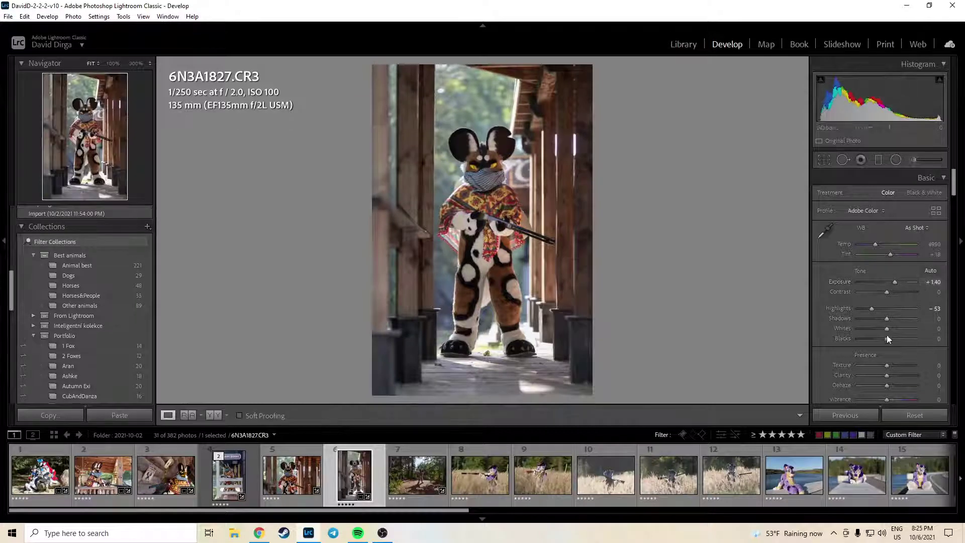
left_click_drag(888, 338, 891, 317)
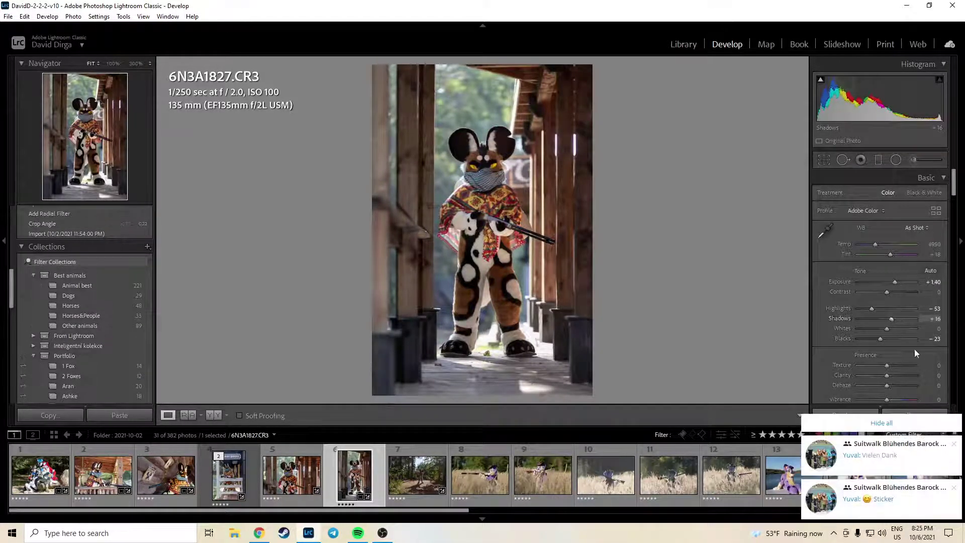
left_click(870, 425)
left_click_drag(889, 329, 897, 329)
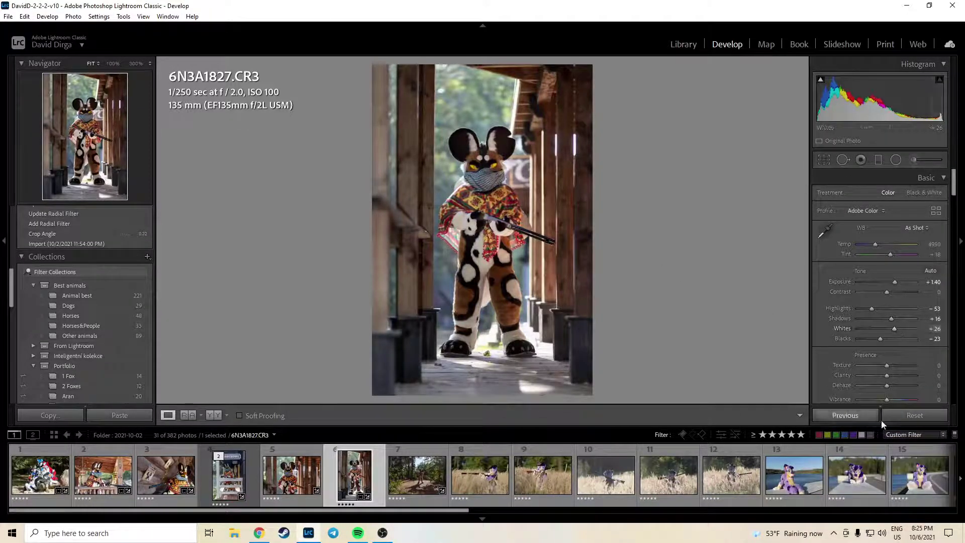
Set both Clarity and Dehaze to +15.
left_click(933, 376)
type("15")
key("Return")
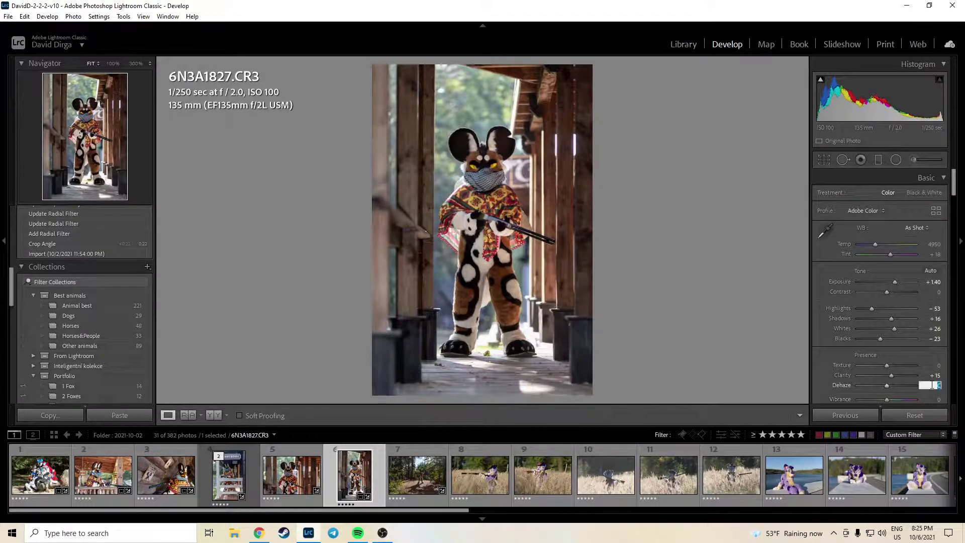
type("15")
key("Return")
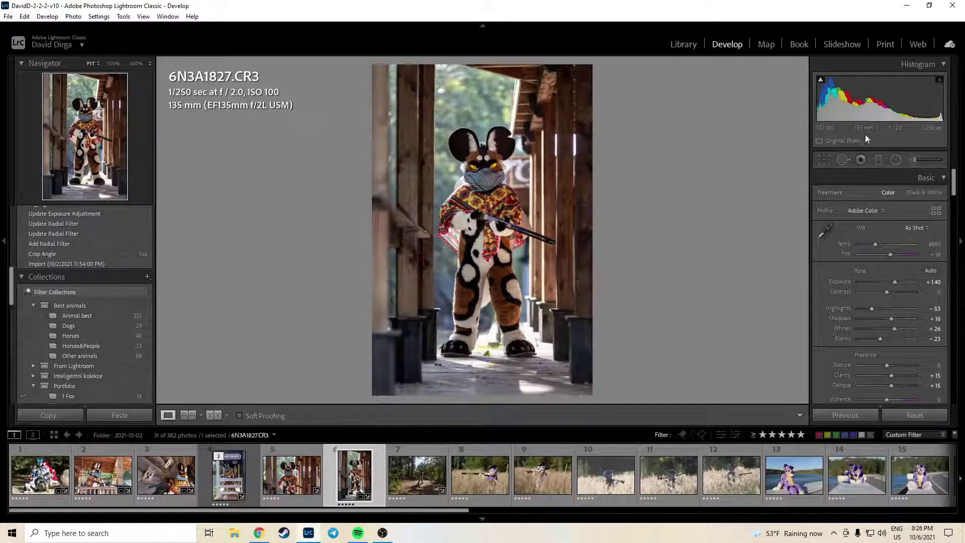
Crop the photo slightly tighter around the fursuiter, keeping the original aspect ratio.
left_click(824, 159)
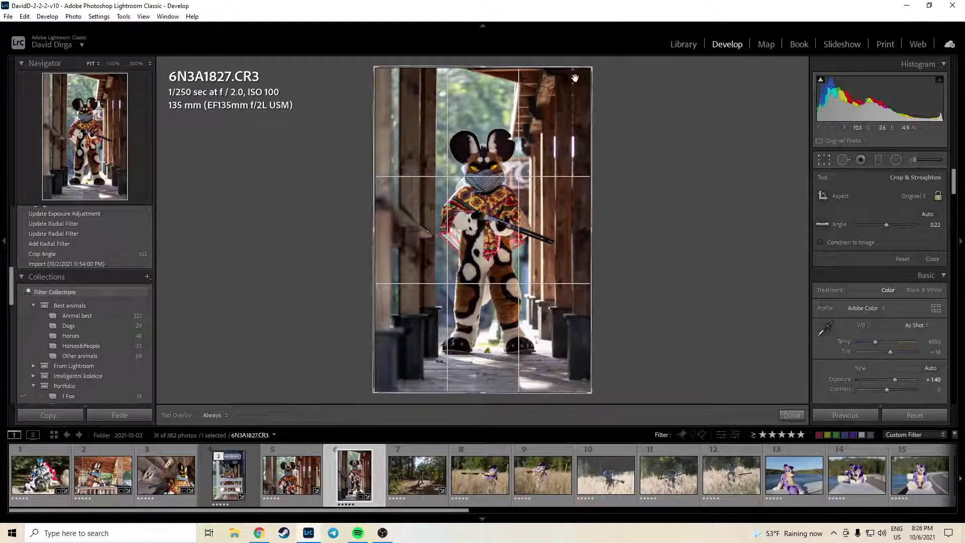
left_click_drag(591, 68, 582, 88)
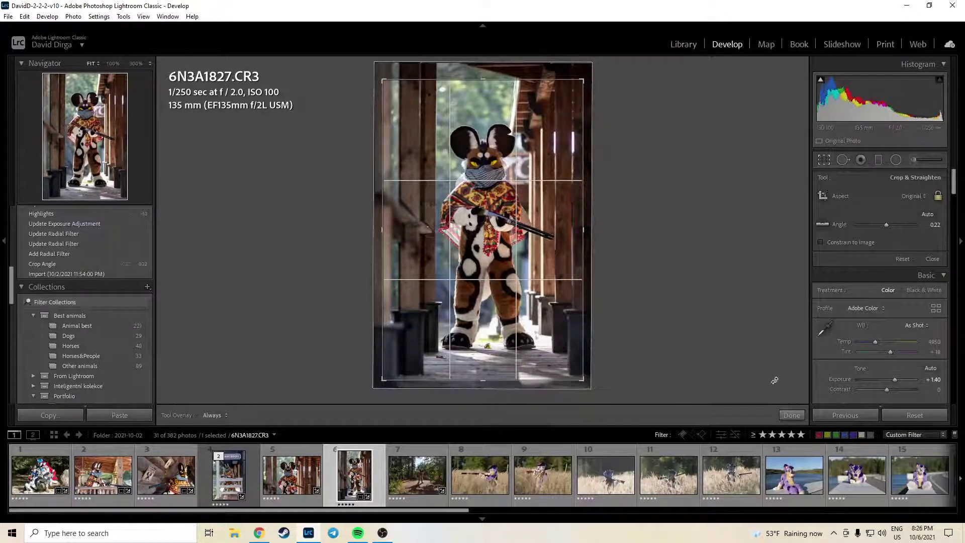
left_click(799, 415)
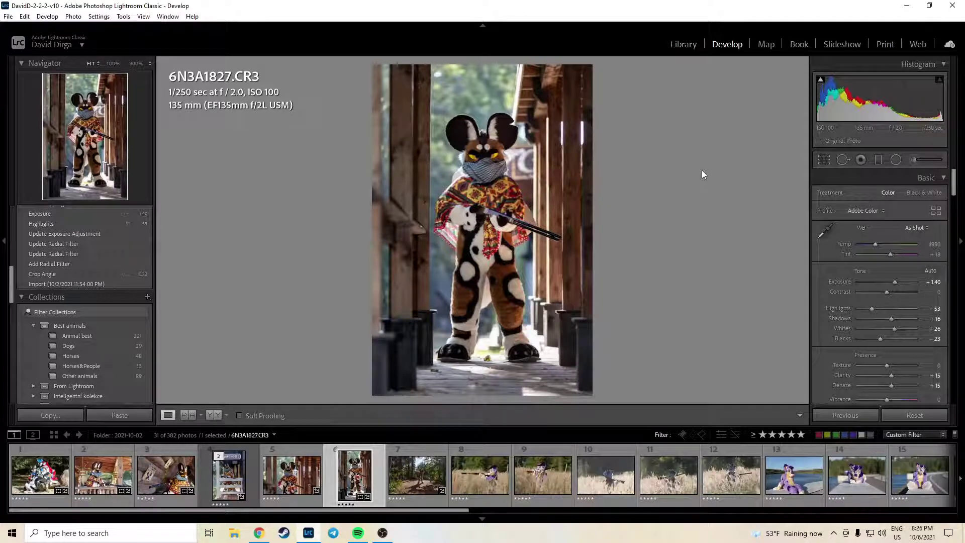
Check the area between the feet up close and brush a Highlights −20 adjustment over the bright floor there.
left_click(497, 352)
left_click(494, 309)
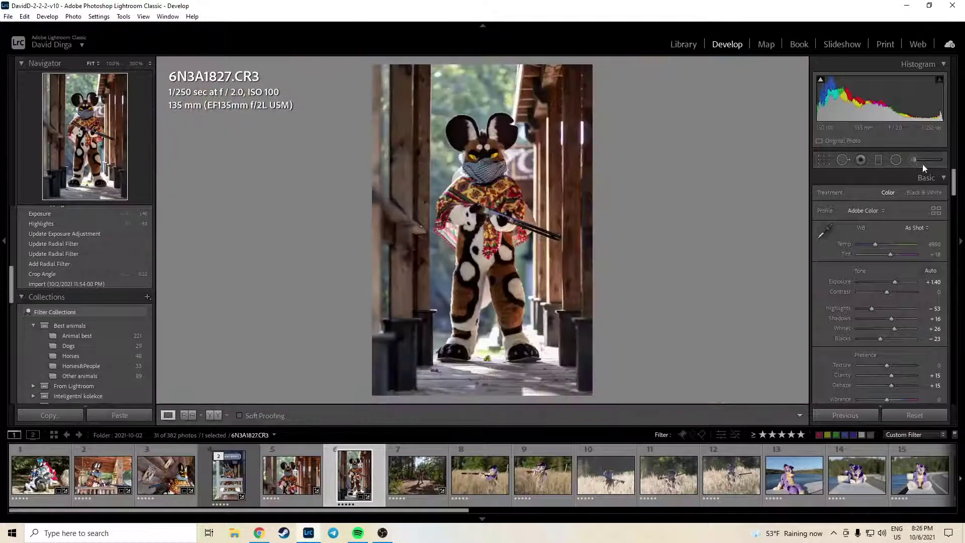
left_click(915, 160)
left_click(868, 196)
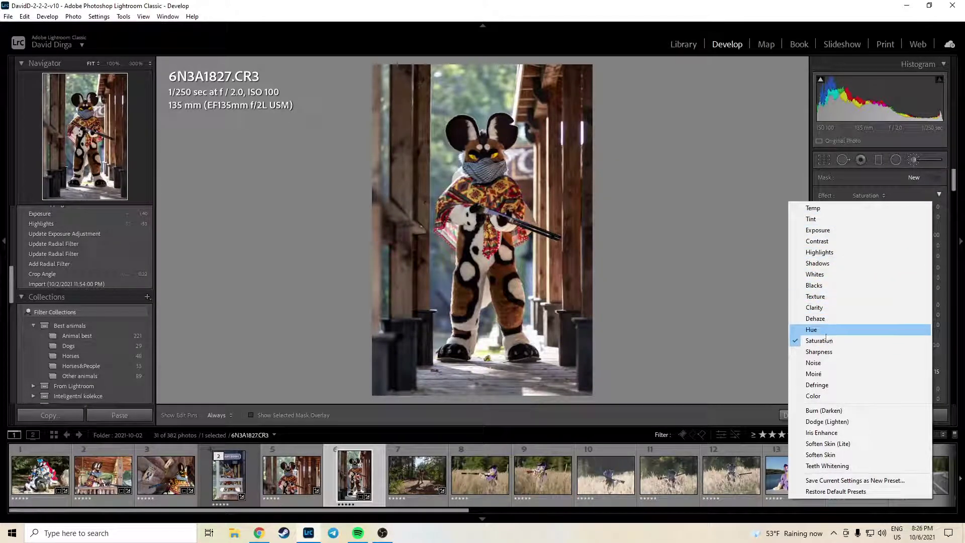
left_click(830, 257)
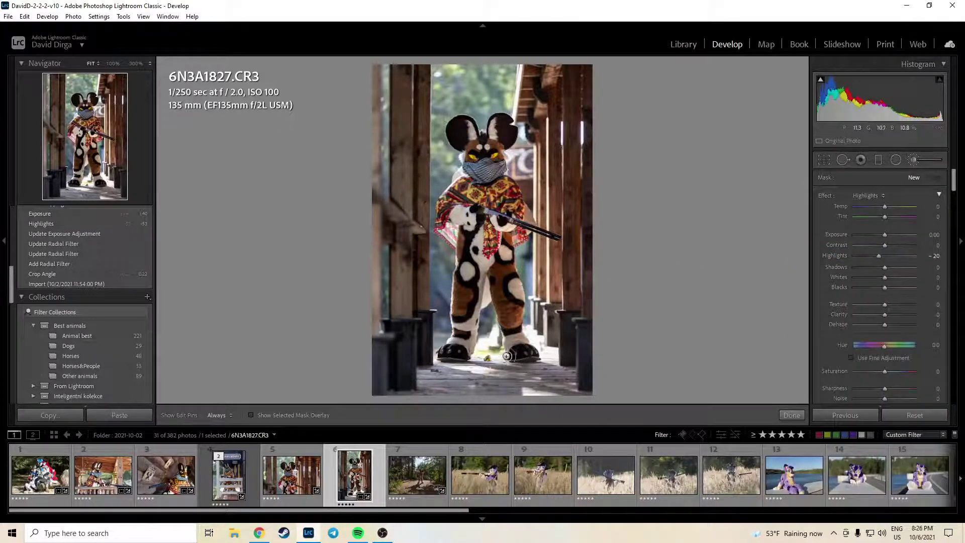
key("h")
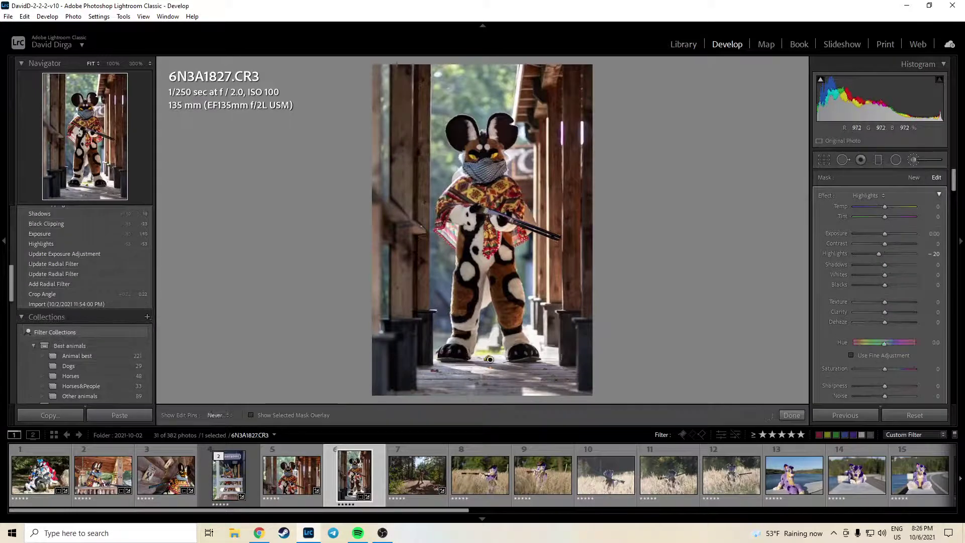
key("h")
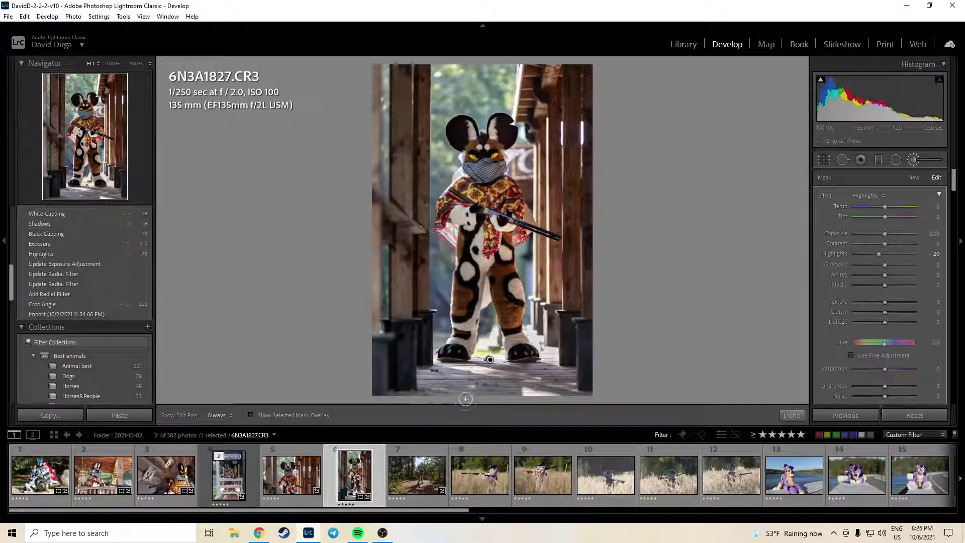
key("h")
key("h")
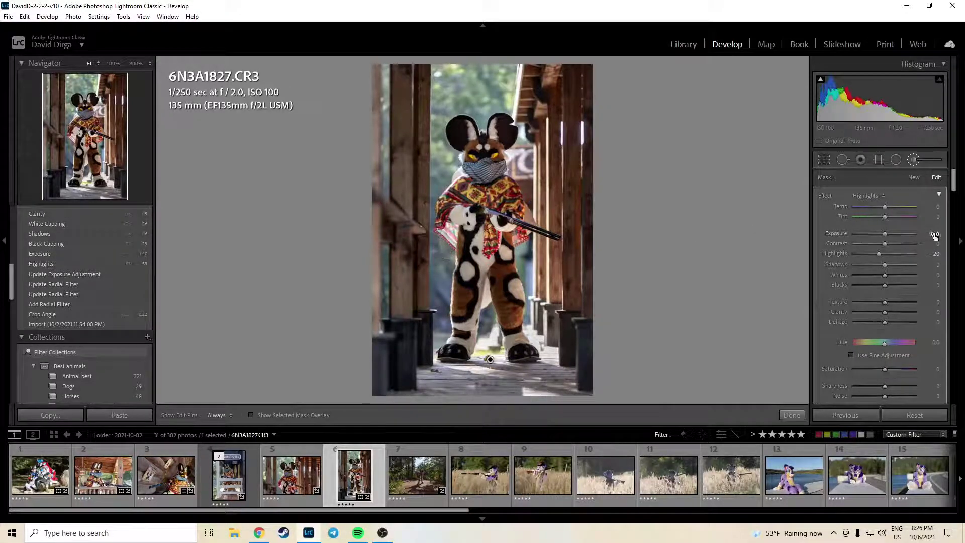
Try lowering the brush adjustment's Highlights to −46, close the brush and undo the last change.
left_click_drag(933, 257, 924, 257)
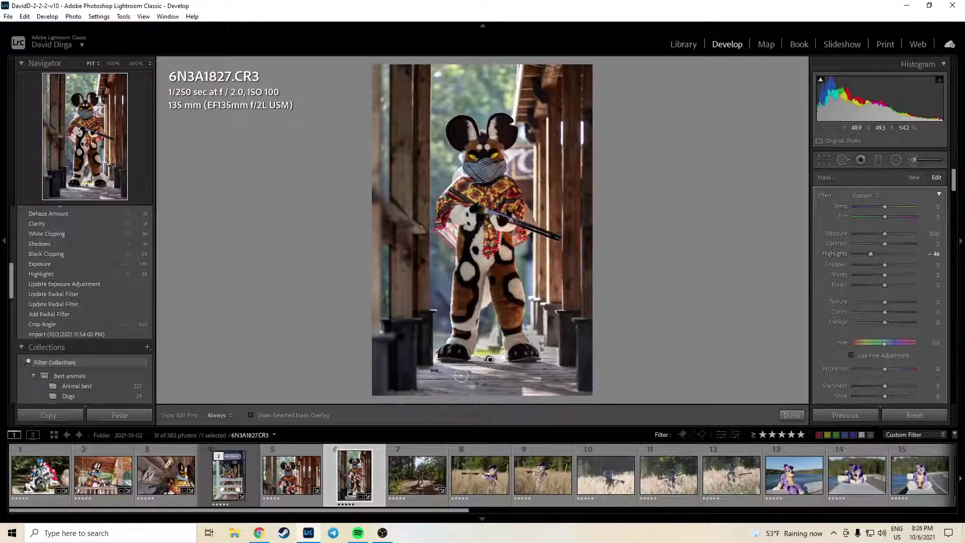
left_click(791, 415)
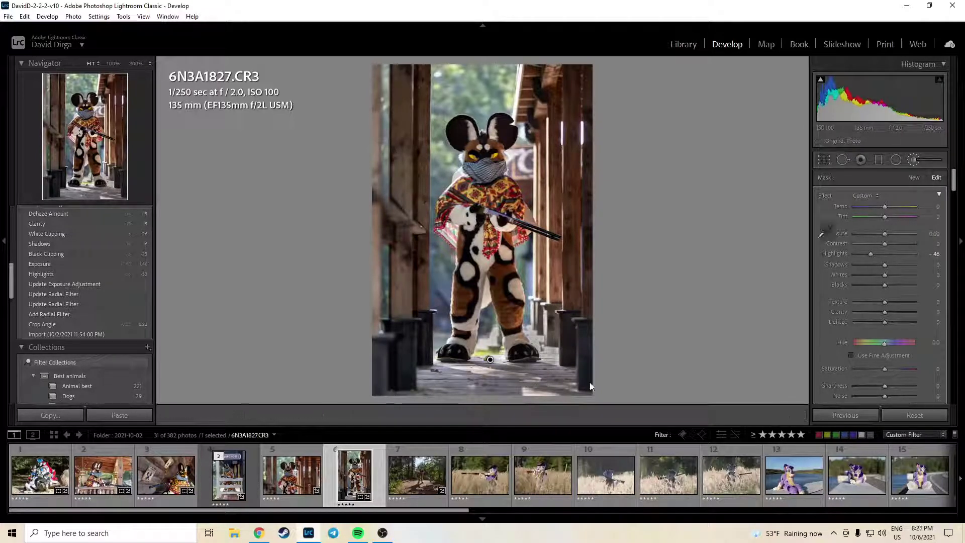
key("ctrl+z")
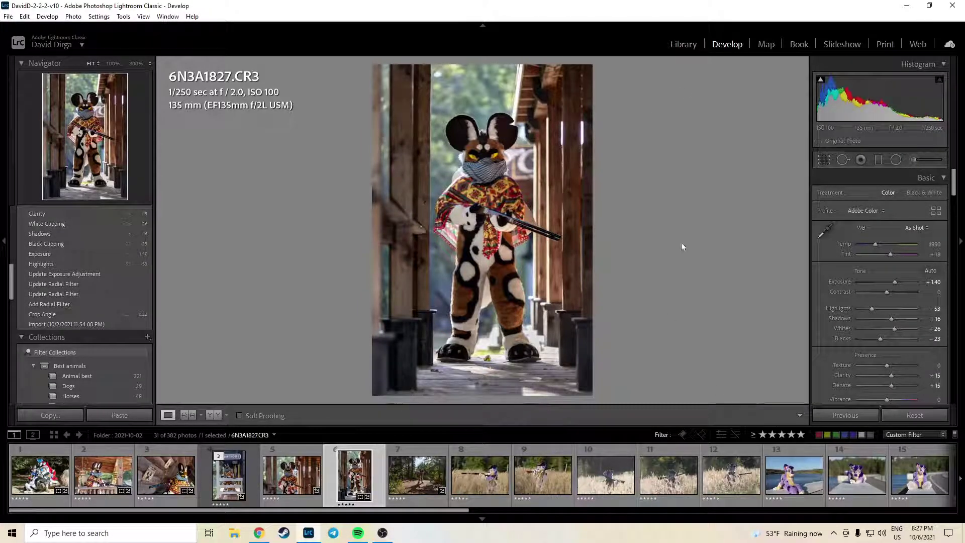
Check the fursuiter's face up close and move on to 6N3A1834.CR3.
left_click(480, 162)
left_click(490, 158)
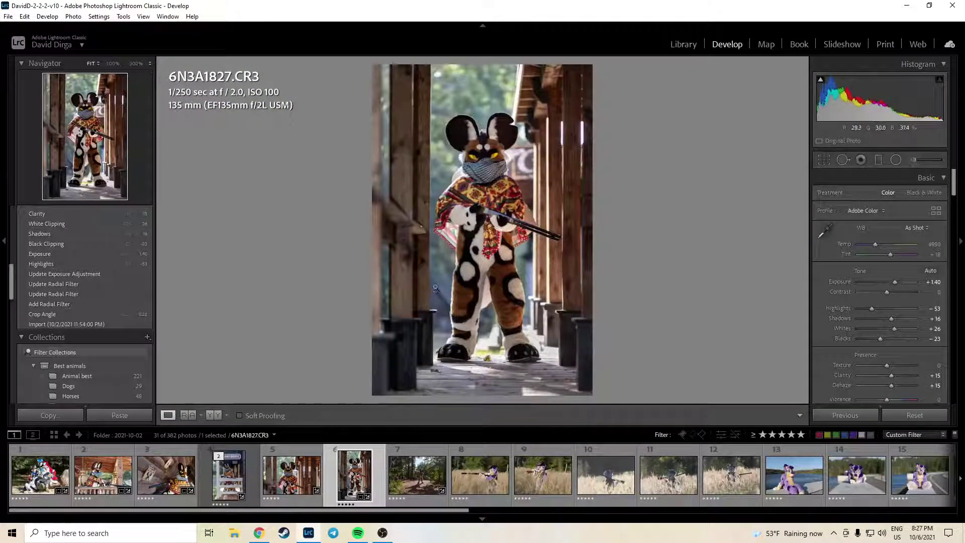
key("Right")
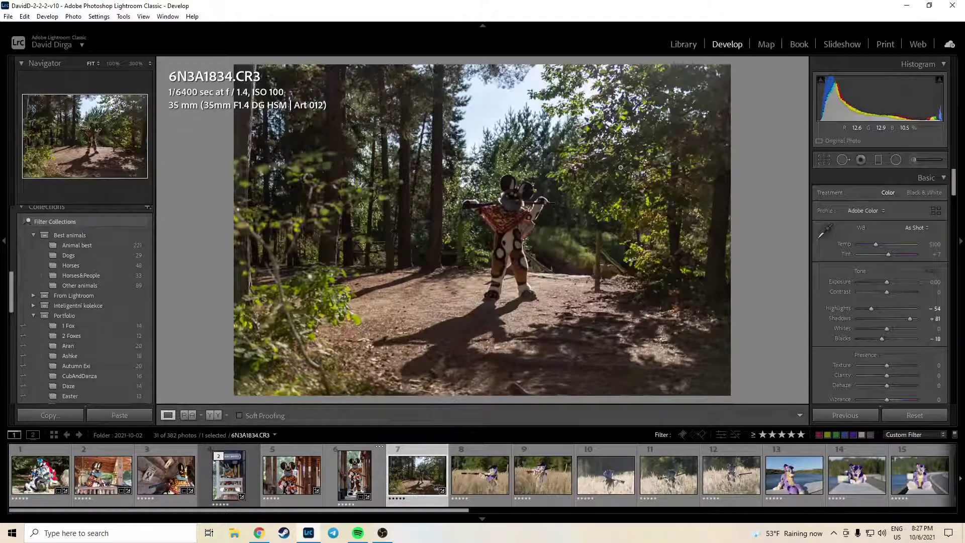
Crop 6N3A1834.CR3 tighter at the original aspect ratio, placing the fursuiter right of centre.
left_click(826, 160)
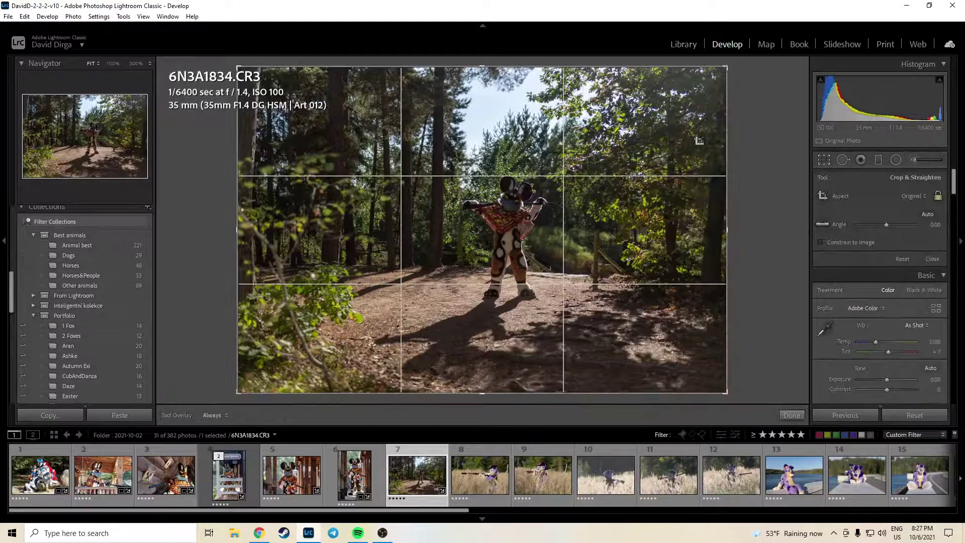
left_click_drag(734, 75, 659, 112)
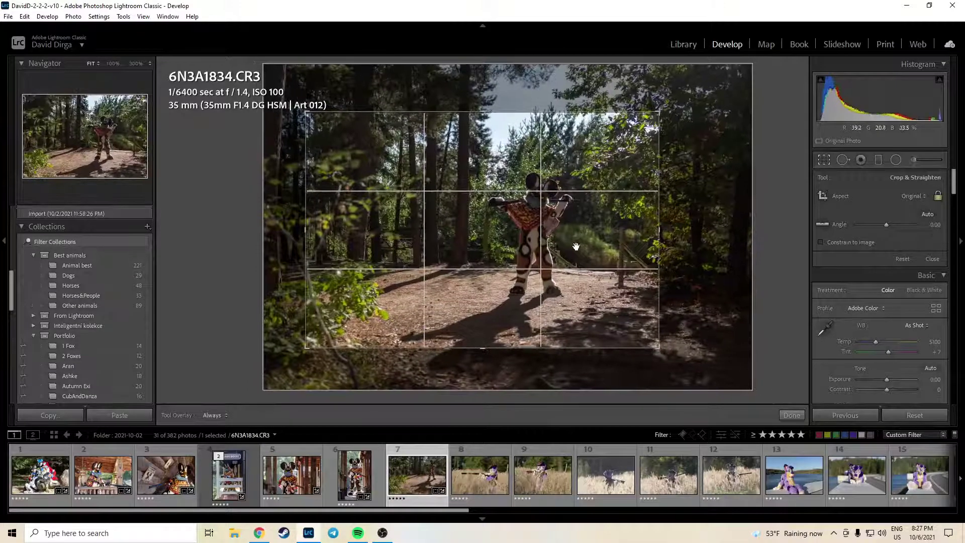
left_click(791, 415)
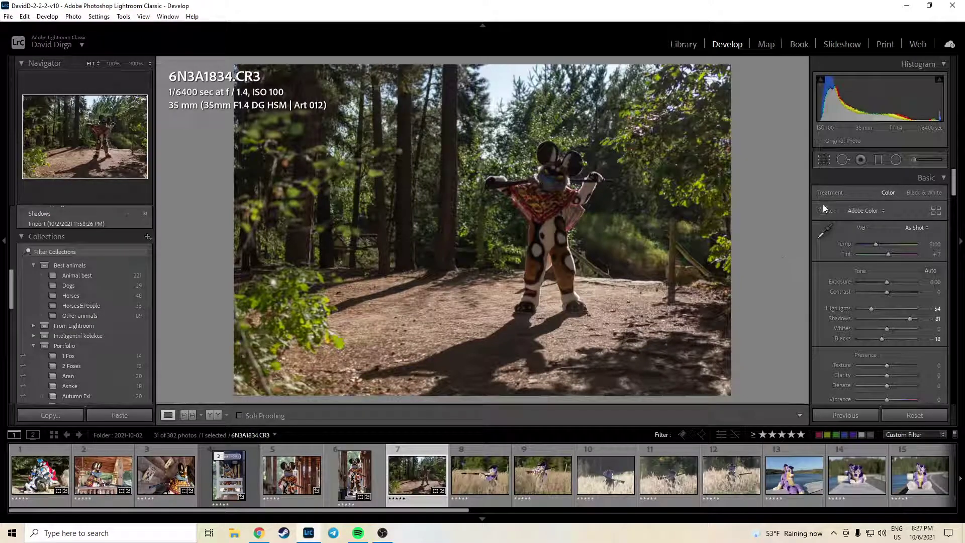
Discard a trial radial filter over the fursuiter's body and set the existing large radial filter's Exposure to −0.90.
left_click(896, 160)
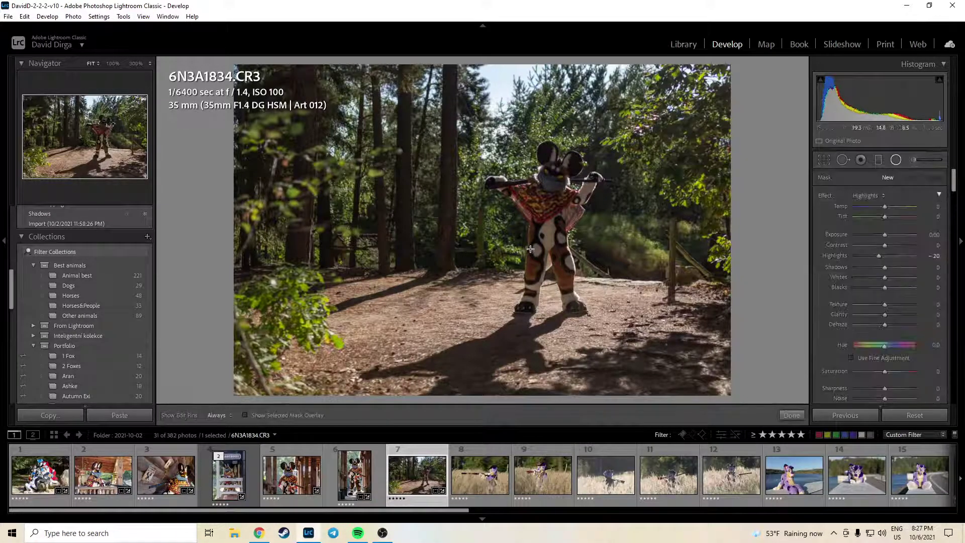
left_click_drag(541, 239, 570, 301)
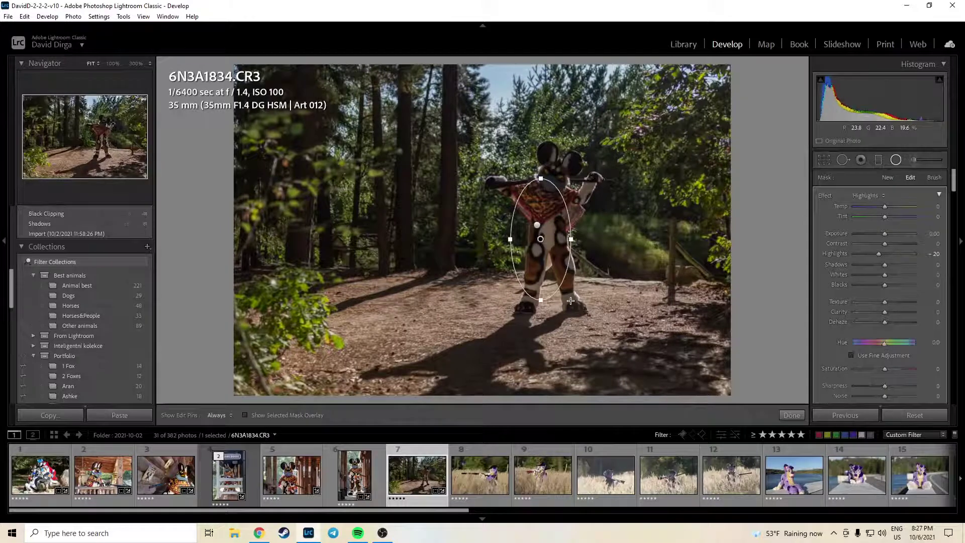
key("Escape")
left_click(535, 224)
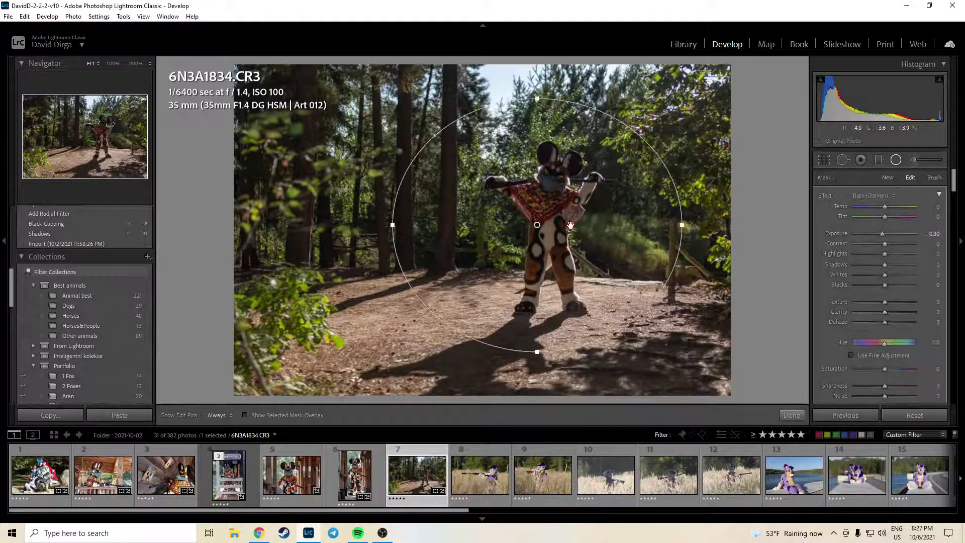
left_click_drag(934, 234, 922, 234)
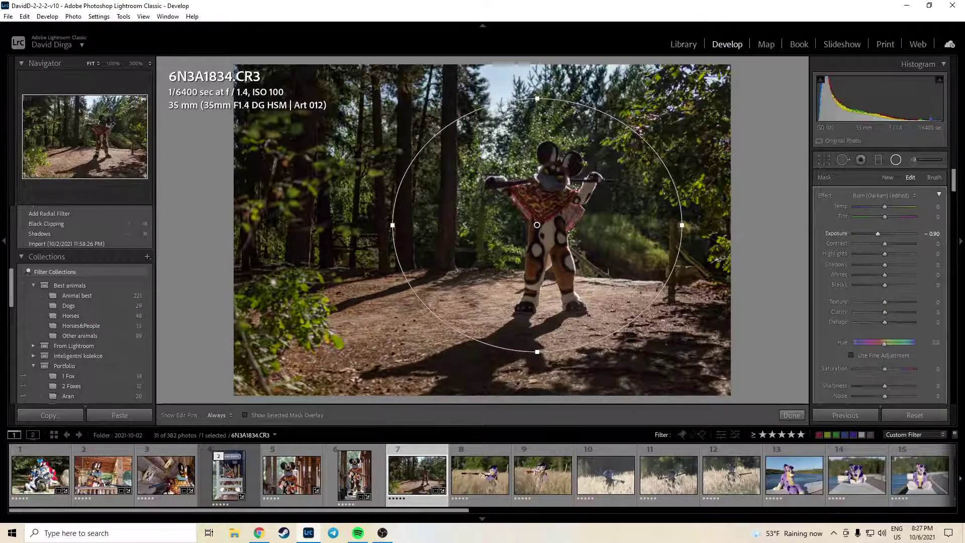
left_click(784, 416)
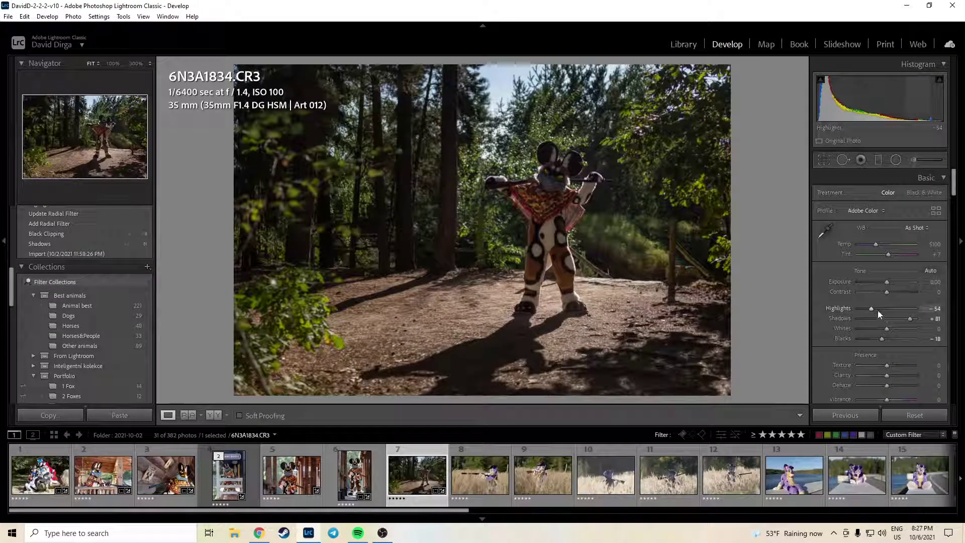
Lower the photo's Highlights to −75 and brush a Highlights −20 adjustment over the ground around the fursuiter's feet.
left_click_drag(872, 309, 865, 309)
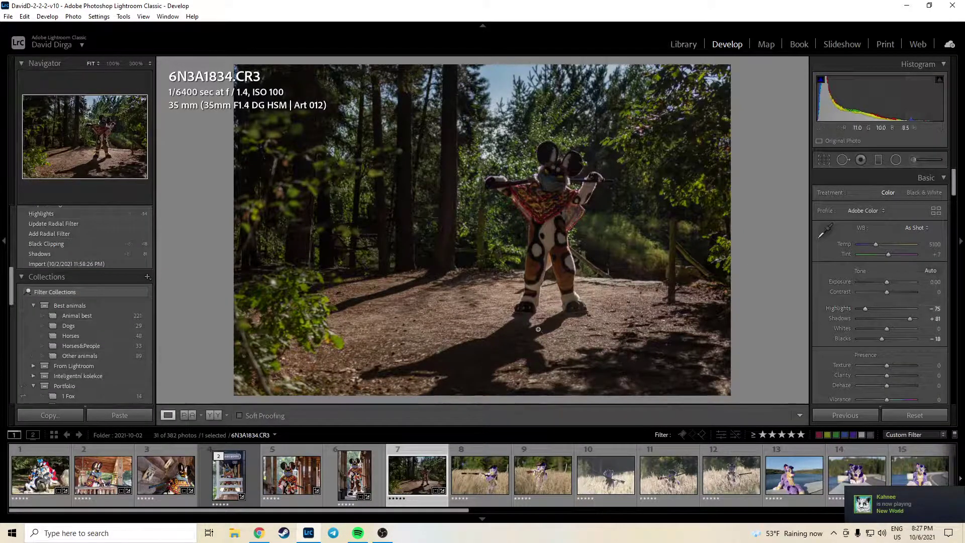
left_click(927, 158)
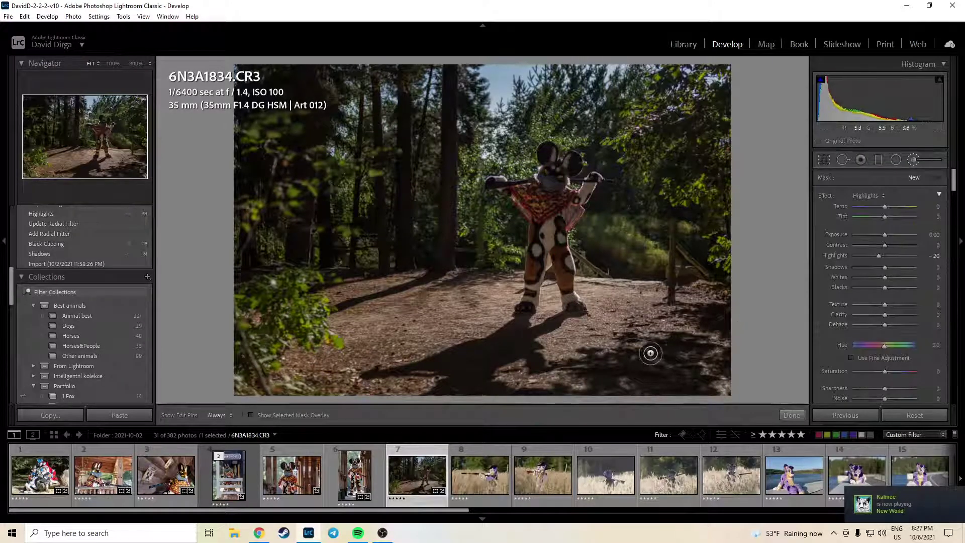
left_click_drag(503, 304, 548, 301)
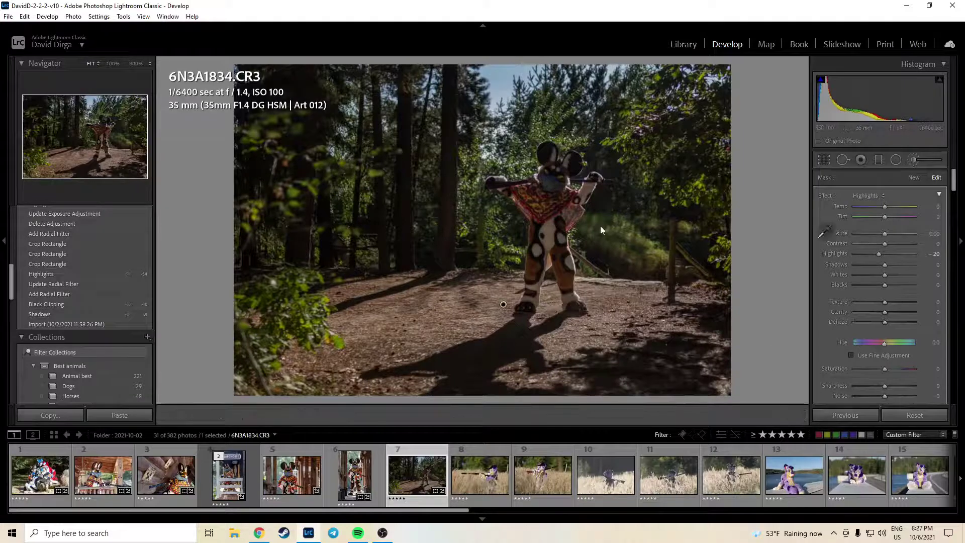
left_click(792, 415)
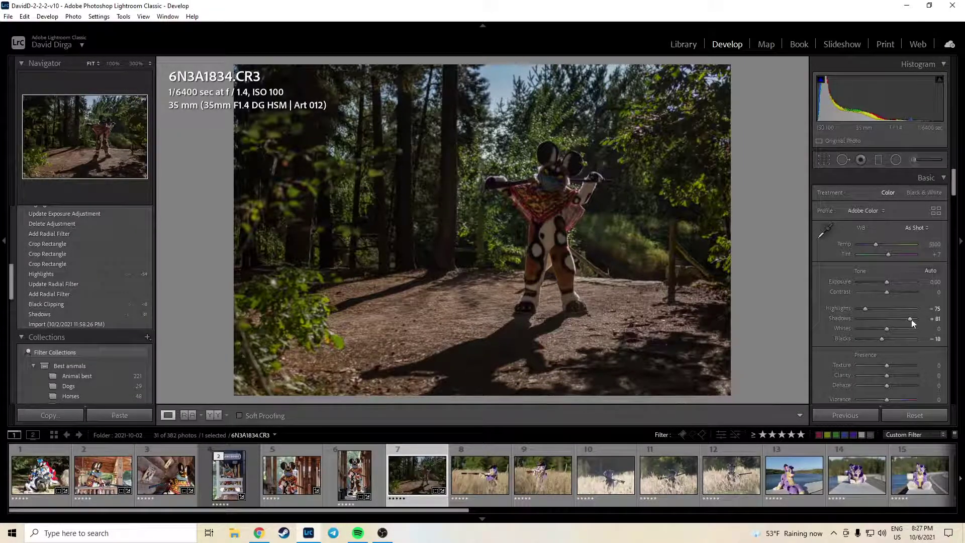
Set the photo's Exposure to +1.30 and Blacks to −42, and check the fursuiter's face up close.
left_click(934, 329)
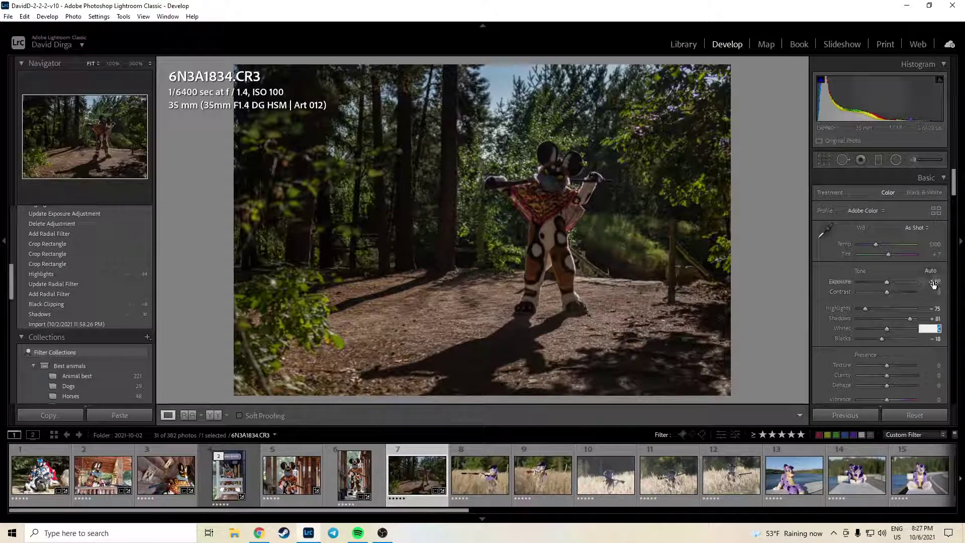
left_click_drag(933, 282, 947, 282)
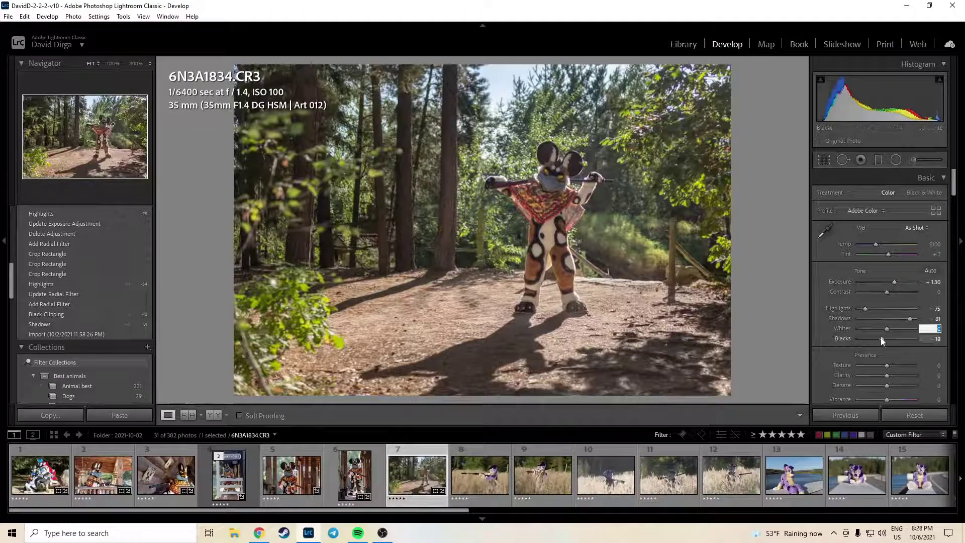
left_click_drag(881, 337, 874, 342)
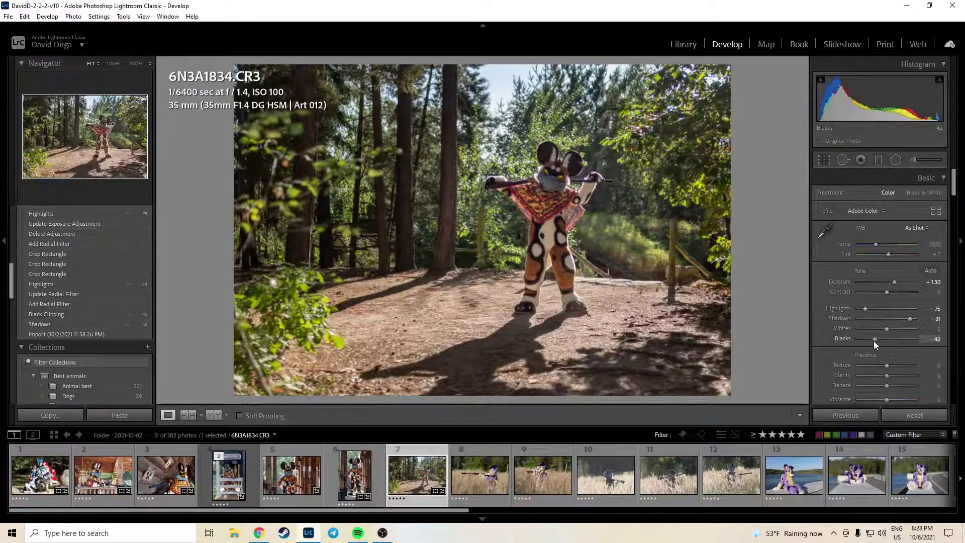
left_click(558, 172)
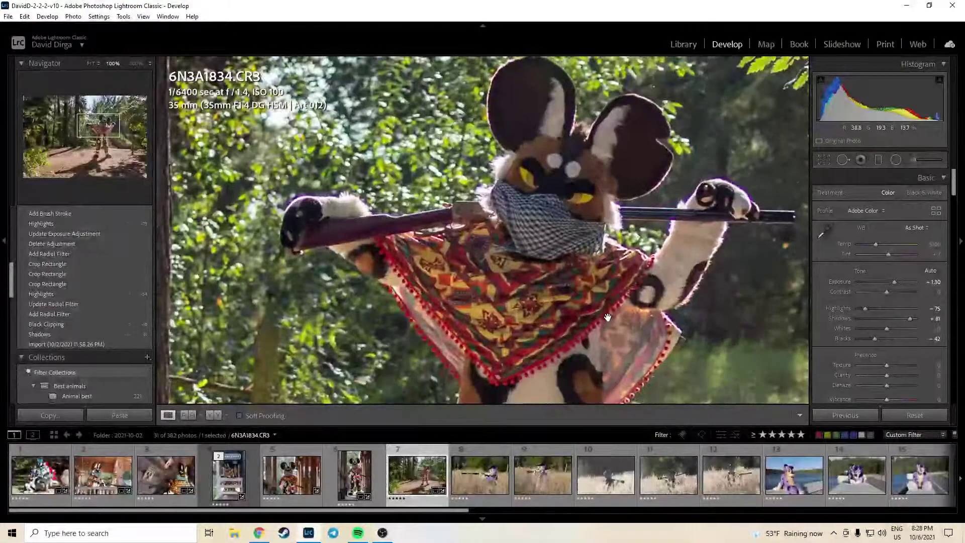
left_click(592, 273)
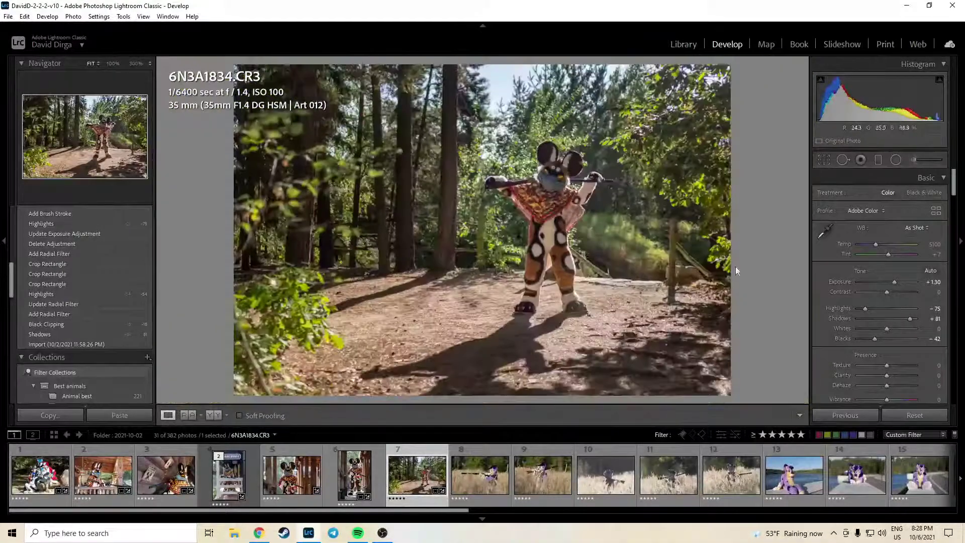
Set the large radial filter's Exposure to −1.30, close it and rate 6N3A1834.CR3 four stars to move on to 6N3A1847.CR3.
left_click(896, 160)
left_click_drag(537, 225, 682, 352)
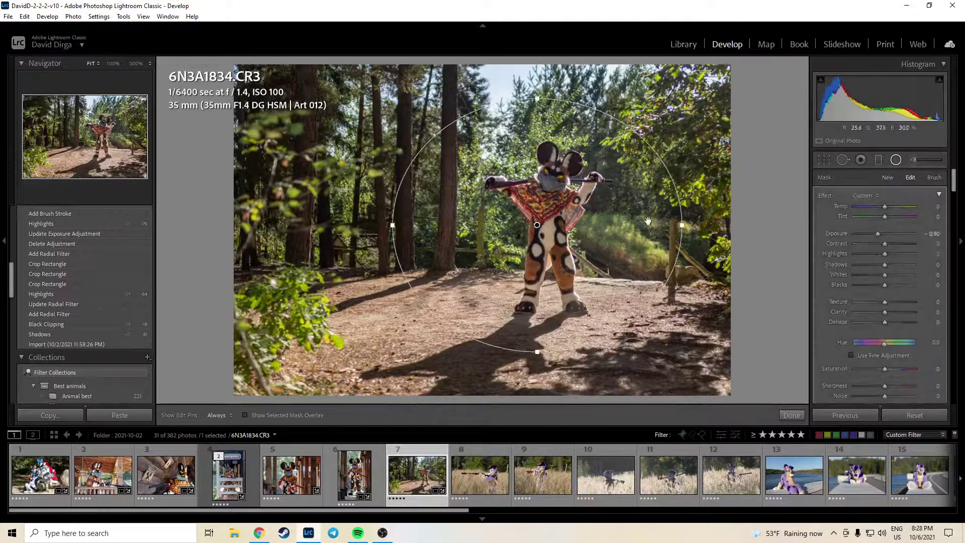
left_click_drag(933, 234, 922, 234)
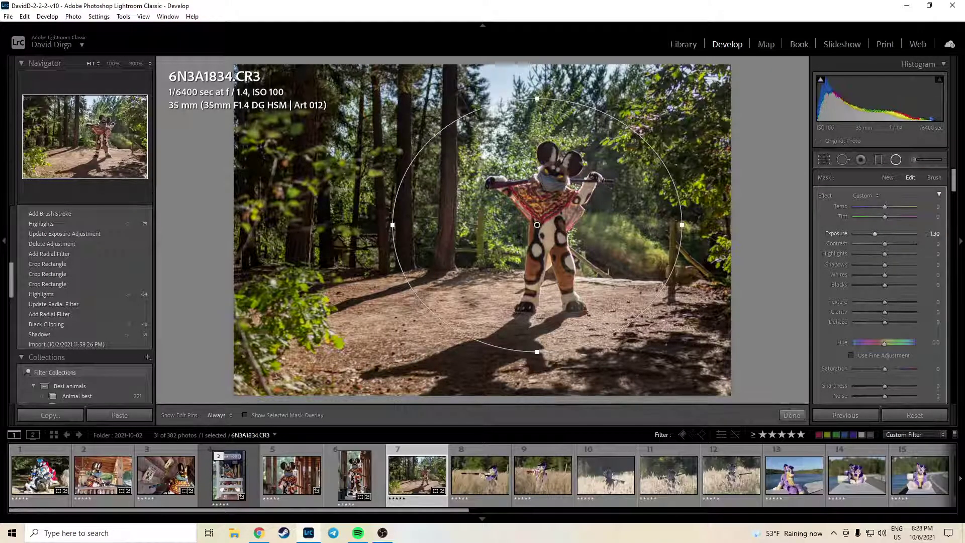
left_click(792, 415)
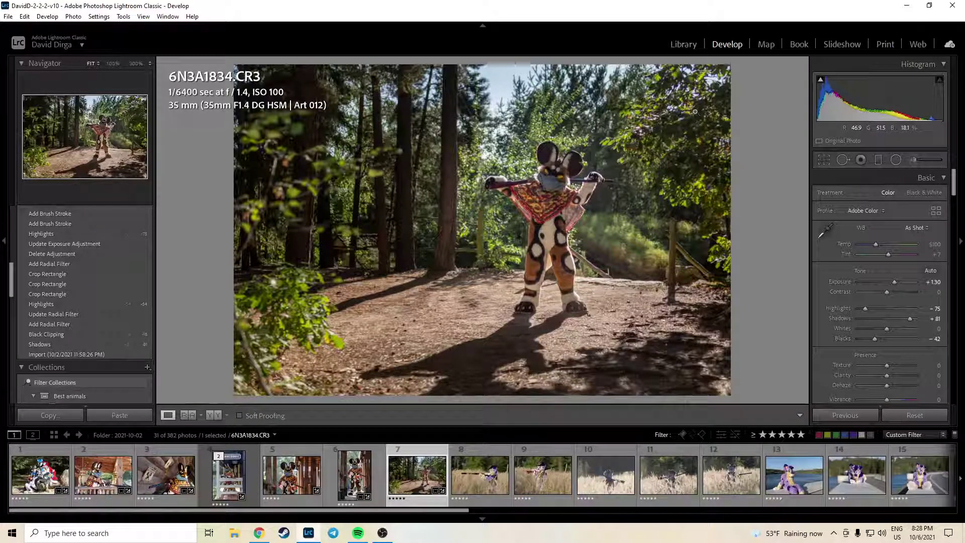
key("4")
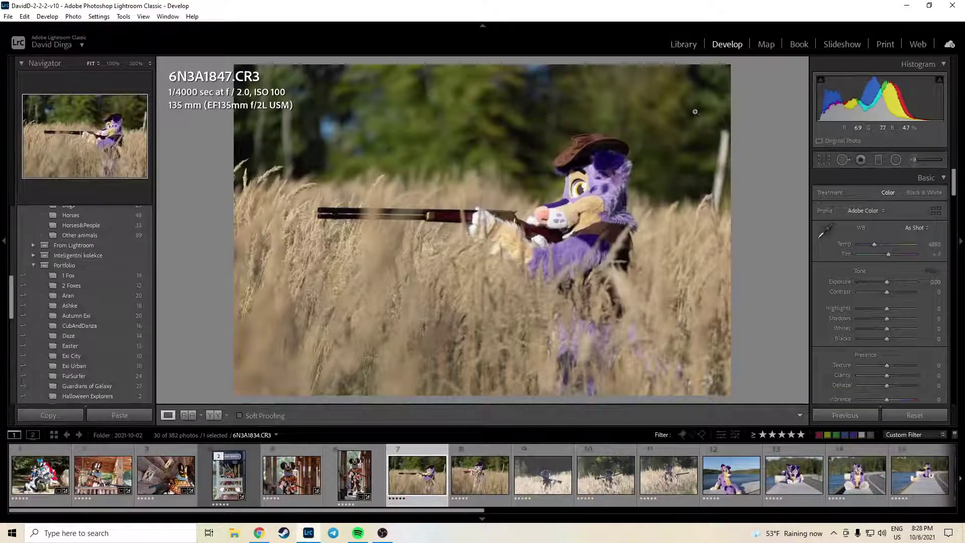
Crop 6N3A1847.CR3 tighter at the original aspect ratio around the fursuiter and rifle, and check the face up close.
left_click(824, 161)
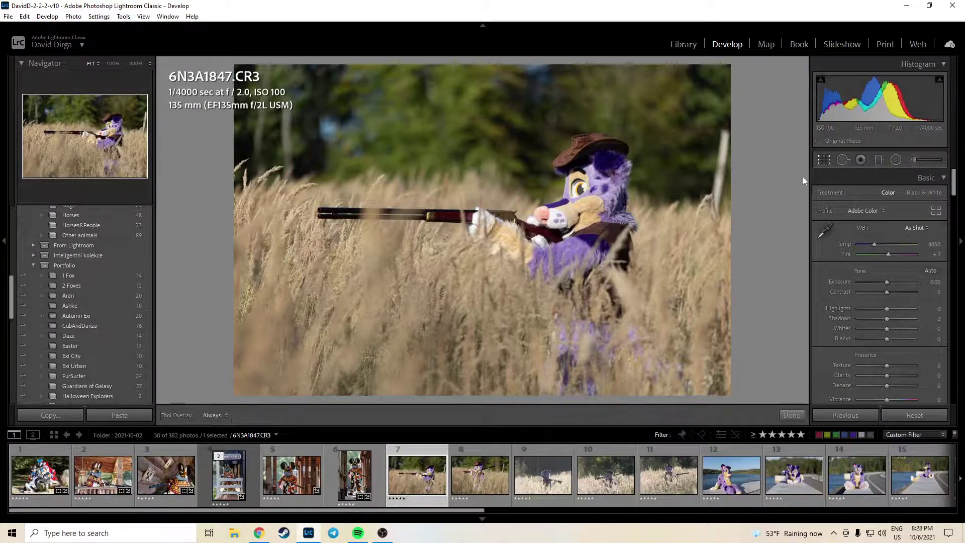
left_click_drag(729, 78, 699, 95)
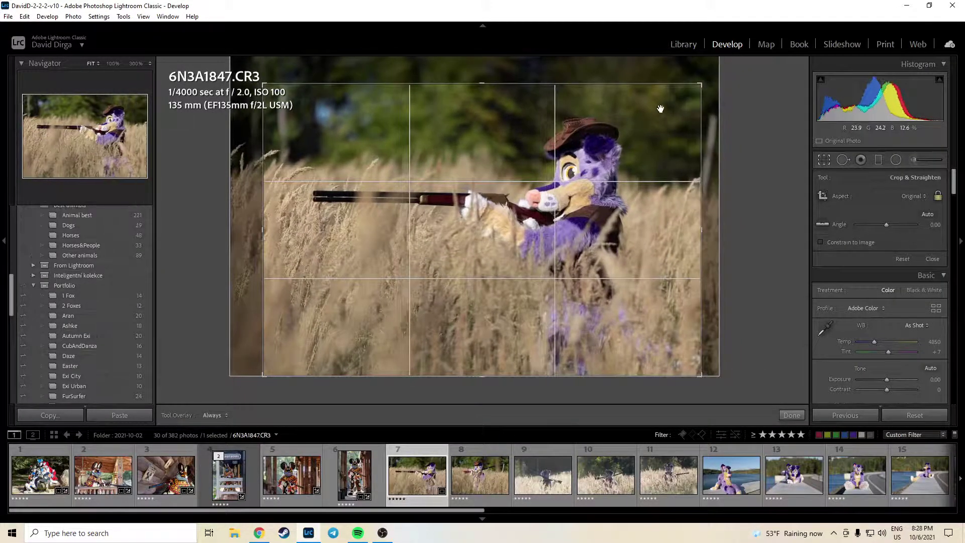
left_click_drag(701, 84, 690, 91)
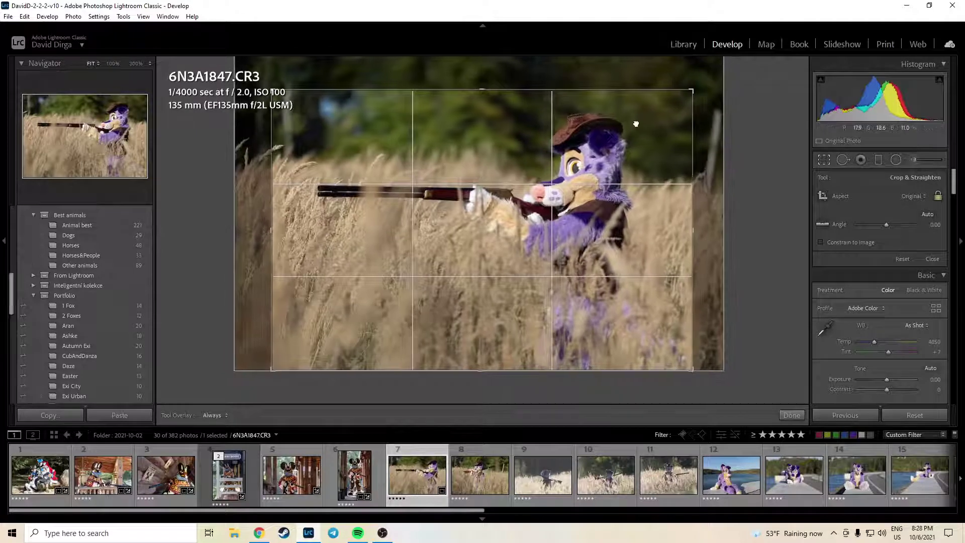
left_click_drag(635, 122, 624, 130)
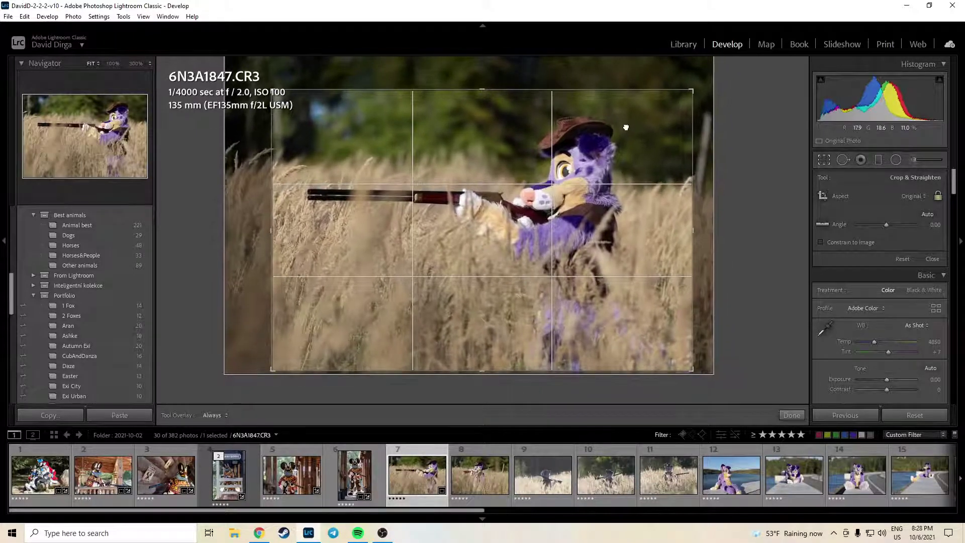
left_click(792, 415)
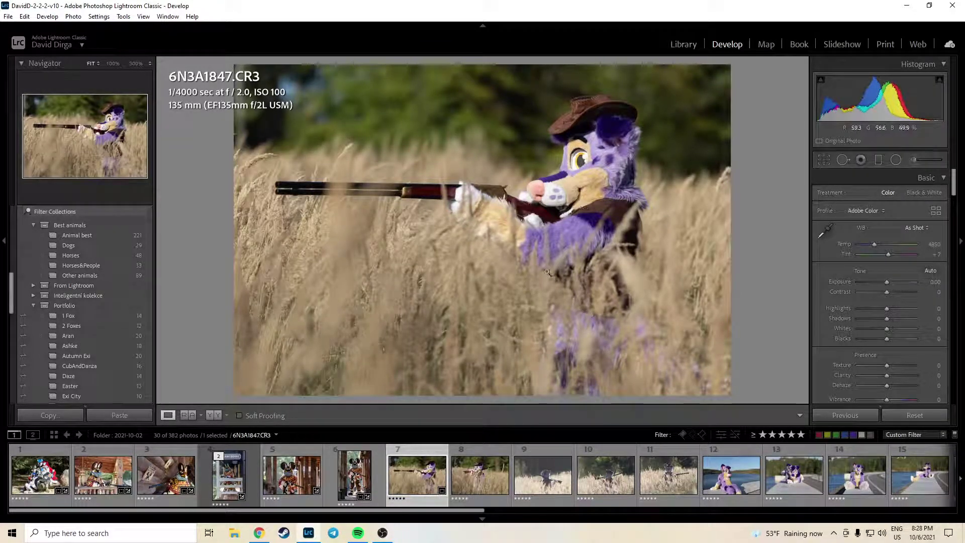
left_click(582, 178)
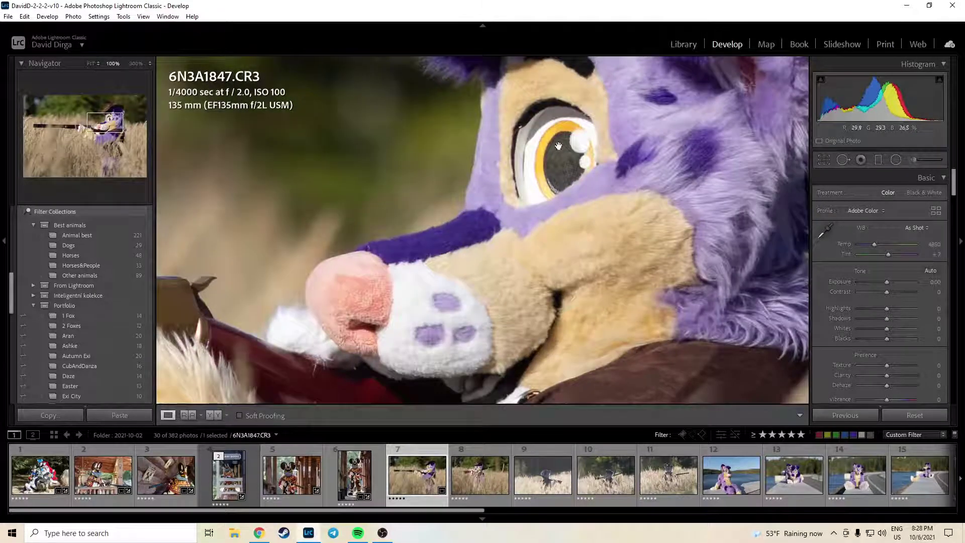
left_click(493, 230)
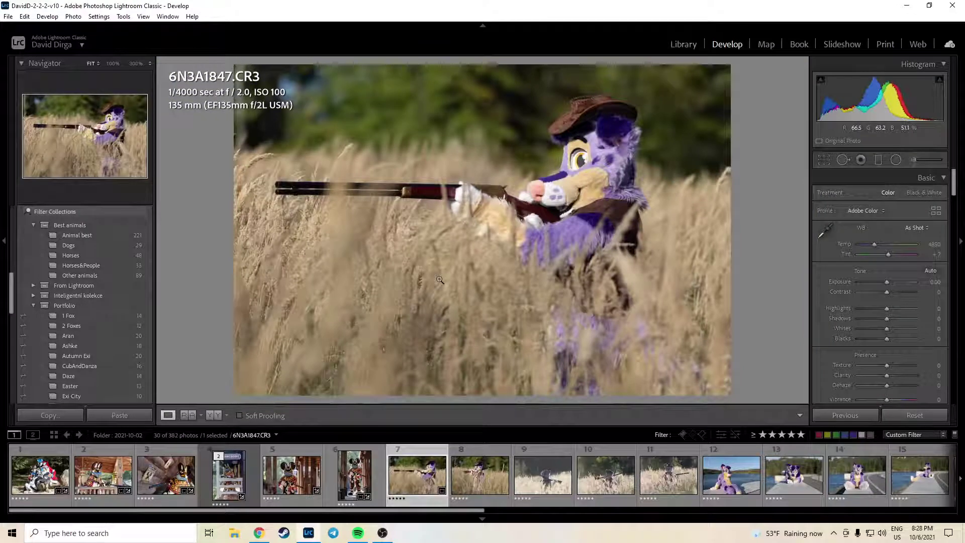
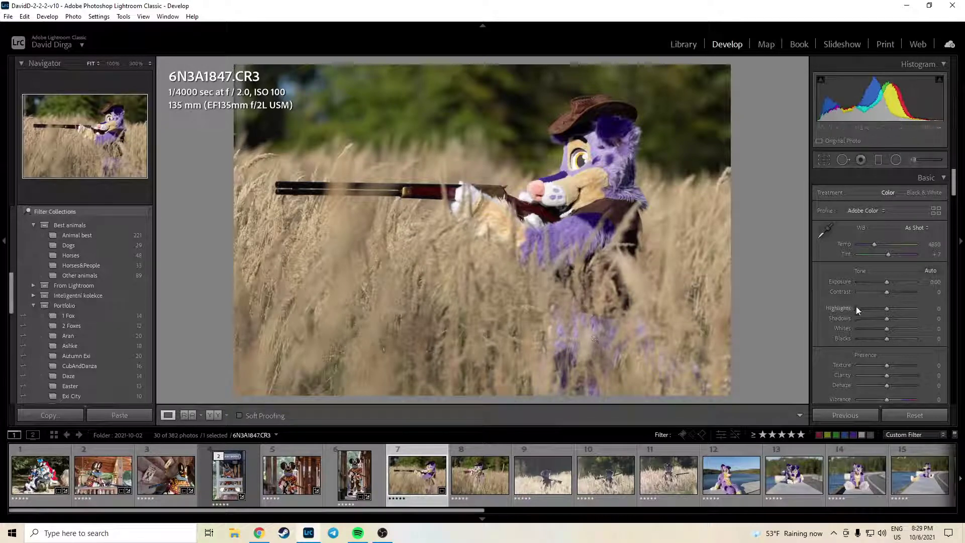
Set the photo's Exposure to +0.60, Highlights to −16, Blacks to −28 and Shadows to +14.
left_click(925, 282)
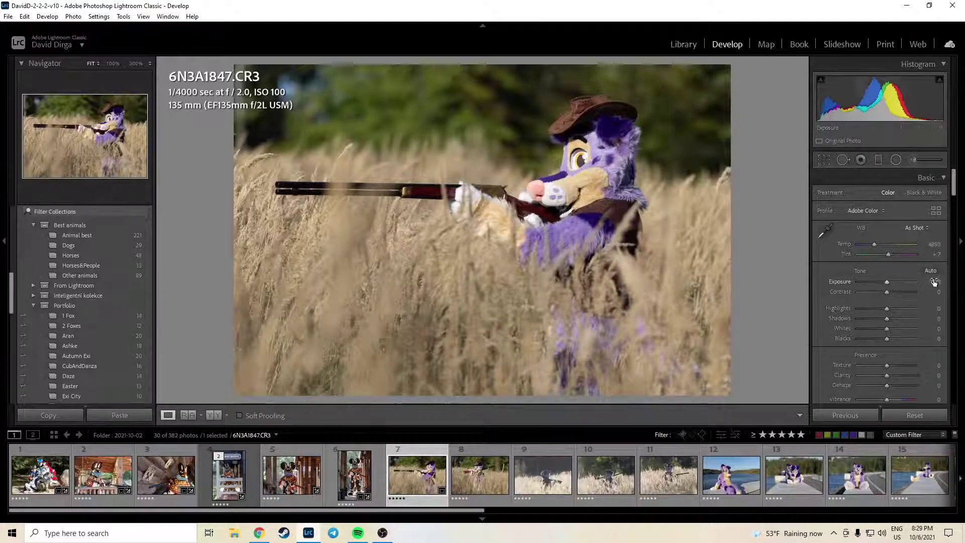
type("0.6")
key("Return")
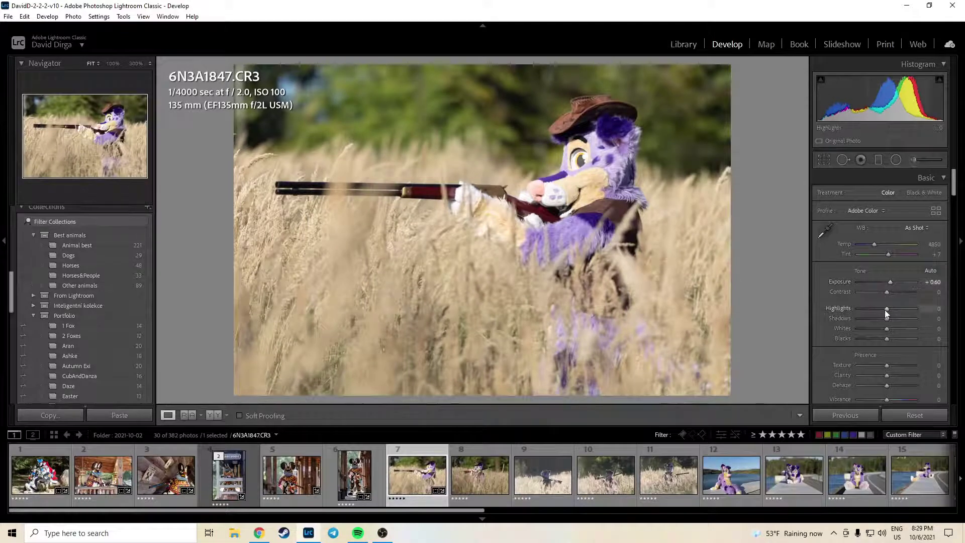
left_click_drag(885, 310, 880, 341)
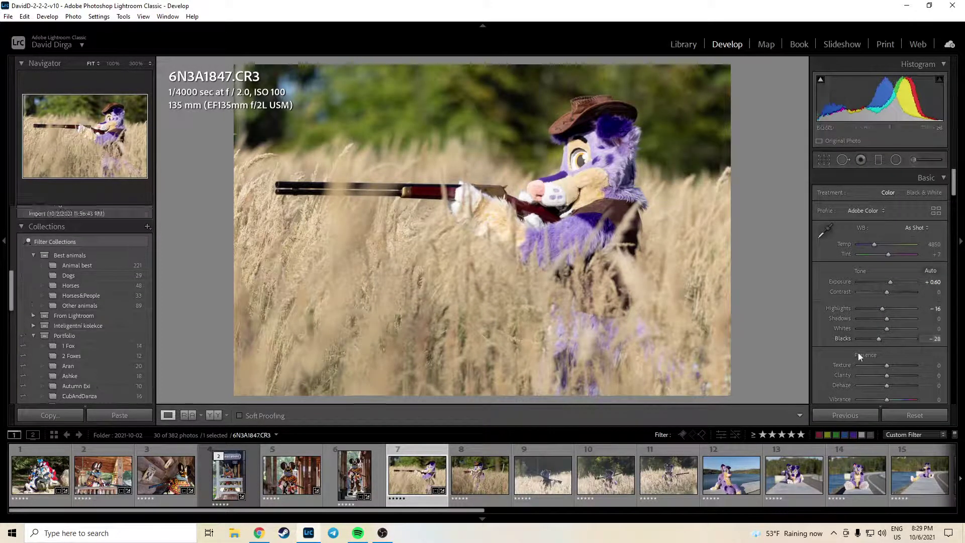
left_click_drag(887, 320, 893, 319)
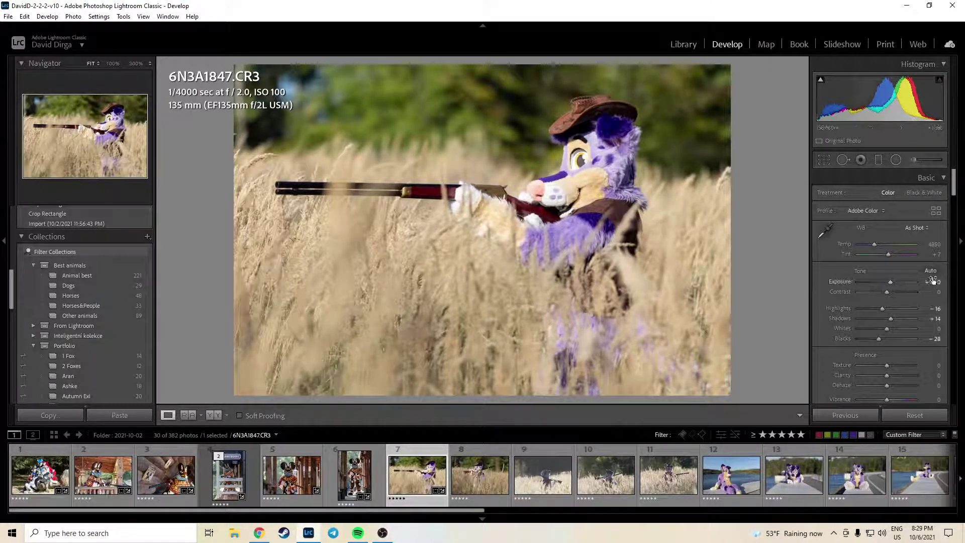
Refine the tone with Exposure +0.50, Highlights −33 and Whites +5, and set Clarity to +15.
left_click_drag(934, 282, 924, 282)
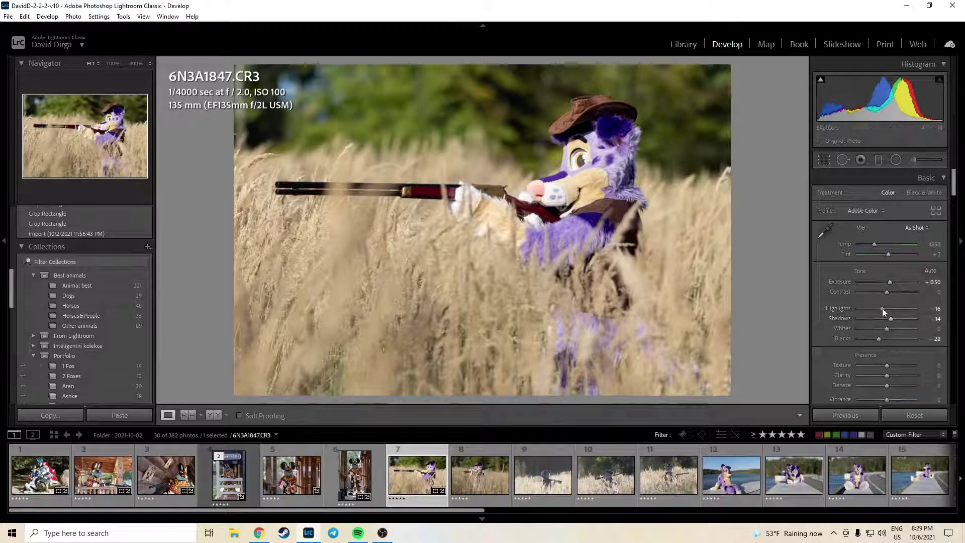
left_click_drag(883, 309, 888, 328)
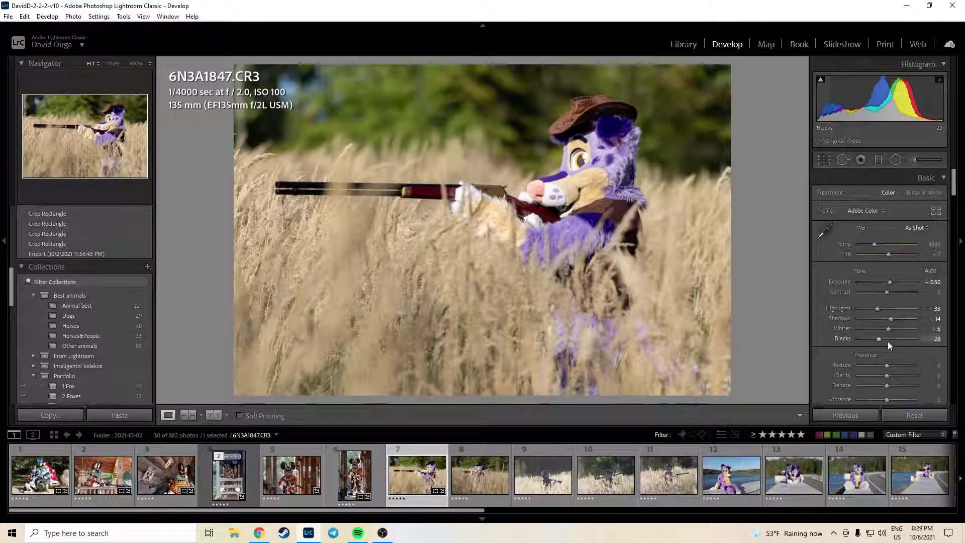
left_click(938, 375)
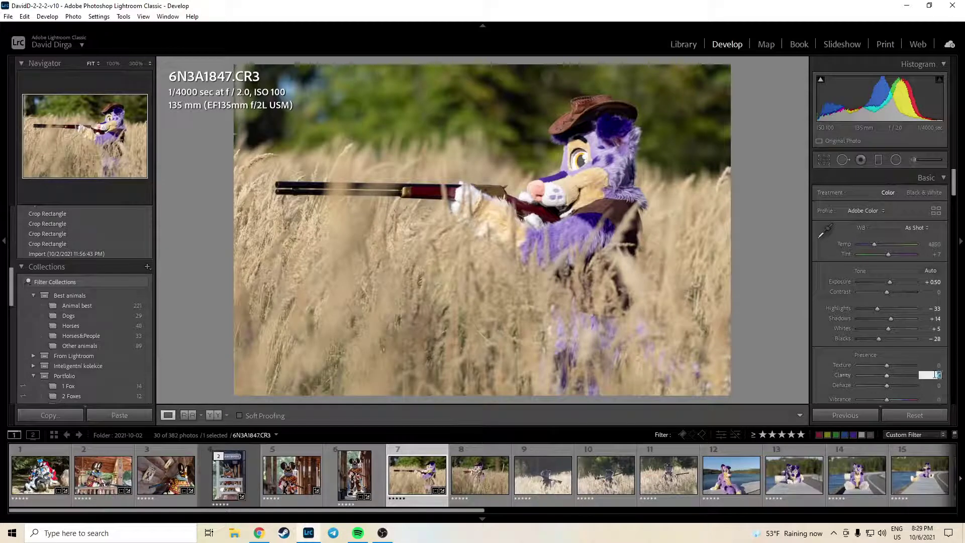
type("15")
key("Return")
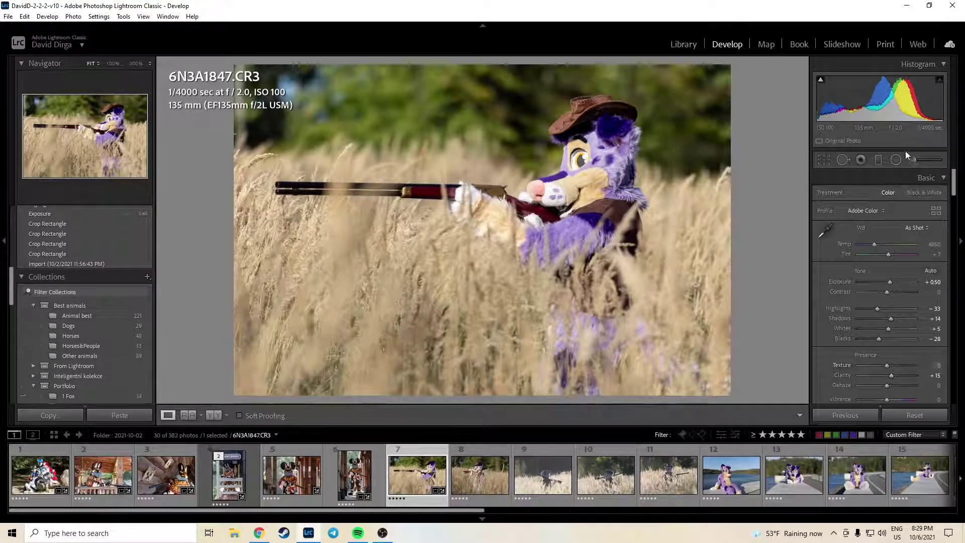
Add a large radial filter around the fursuiter and rifle with the Burn (Darken) effect at Exposure −0.30, and close it.
left_click(895, 159)
mouse_move(471, 194)
left_mouse_down()
mouse_move(706, 302)
mouse_move(750, 310)
mouse_move(783, 298)
left_mouse_up()
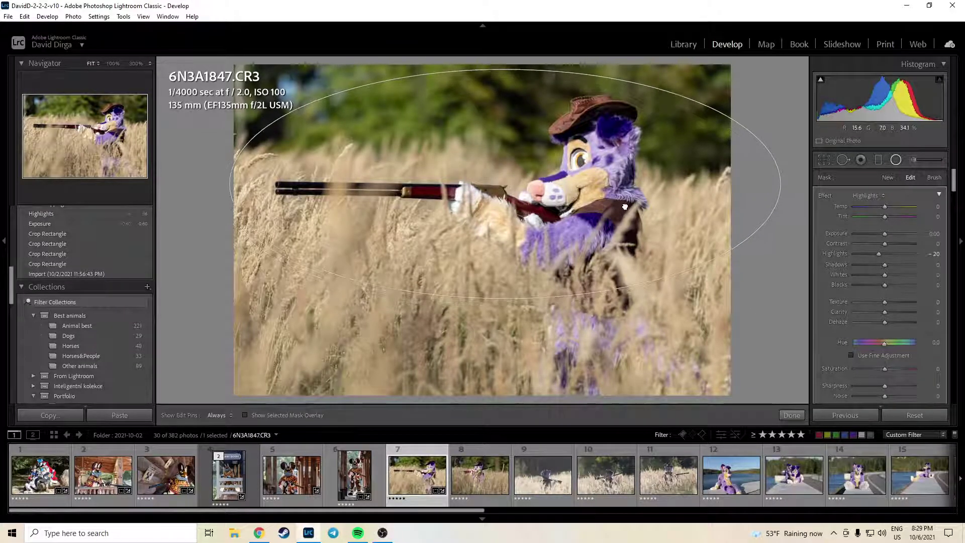
left_click(868, 195)
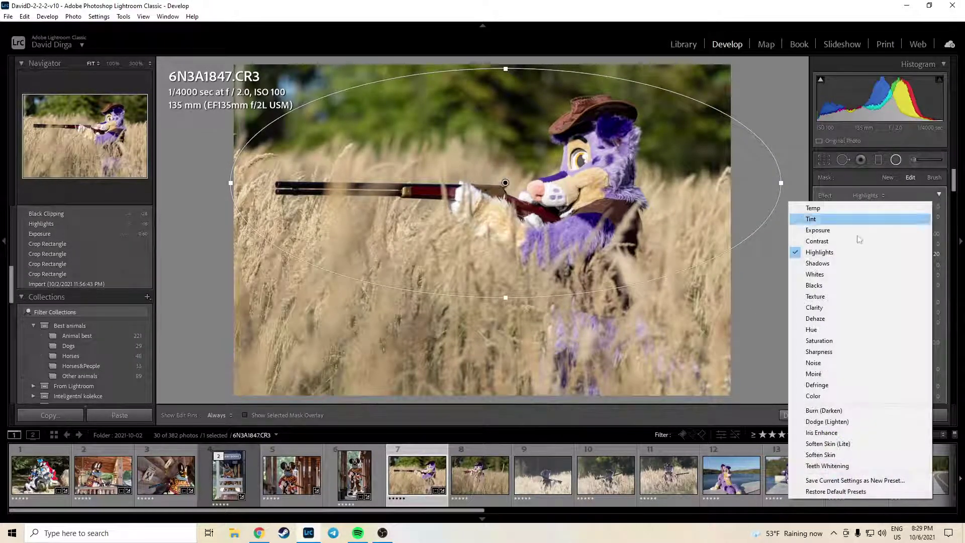
left_click(828, 410)
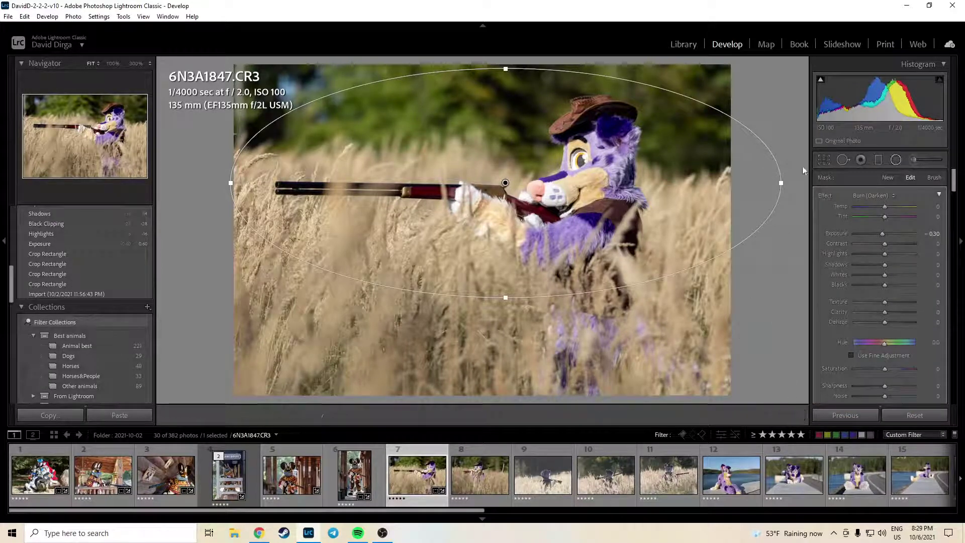
left_click(896, 159)
Set the photo's Whites to +18, Exposure to +0.70 and Dehaze to +15.
left_click_drag(889, 327, 893, 327)
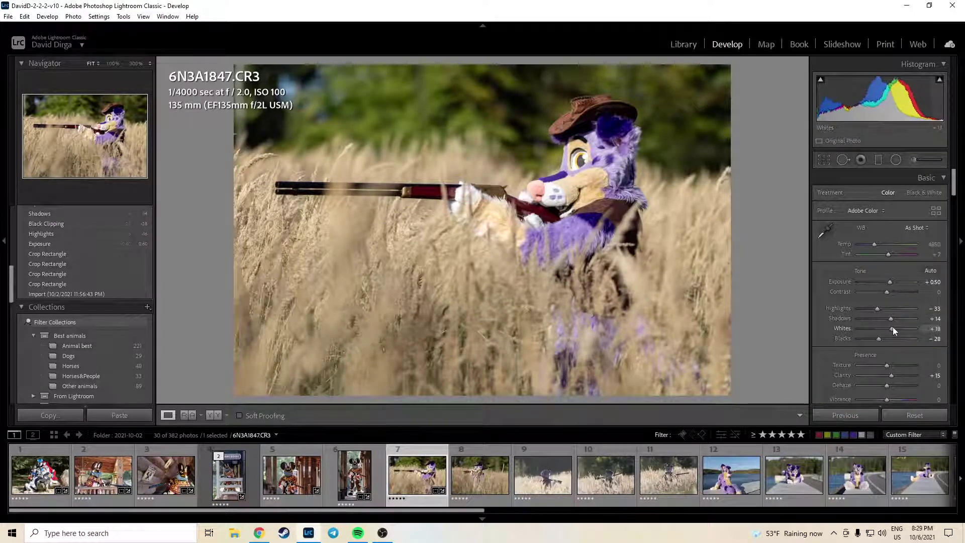
left_click(933, 282)
type(".7")
key("Return")
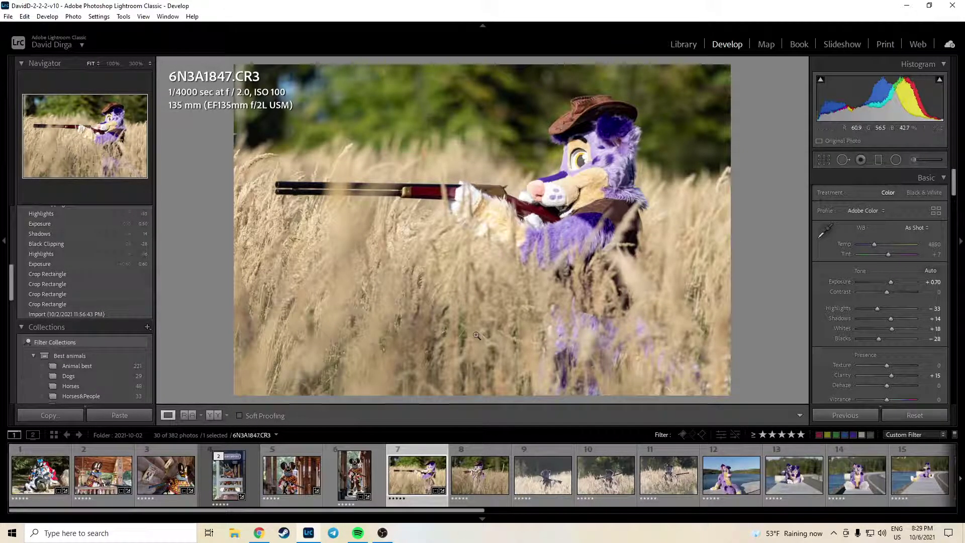
left_click(936, 385)
type("15")
key("Return")
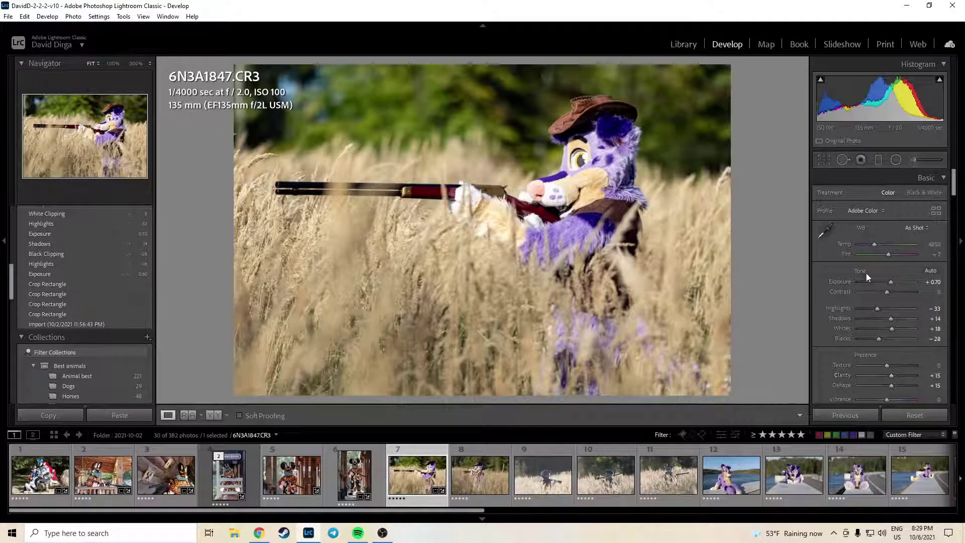
Set the white balance Temp to 4950 and Highlights to −63, and check the face up close.
left_click(933, 244)
type("4950")
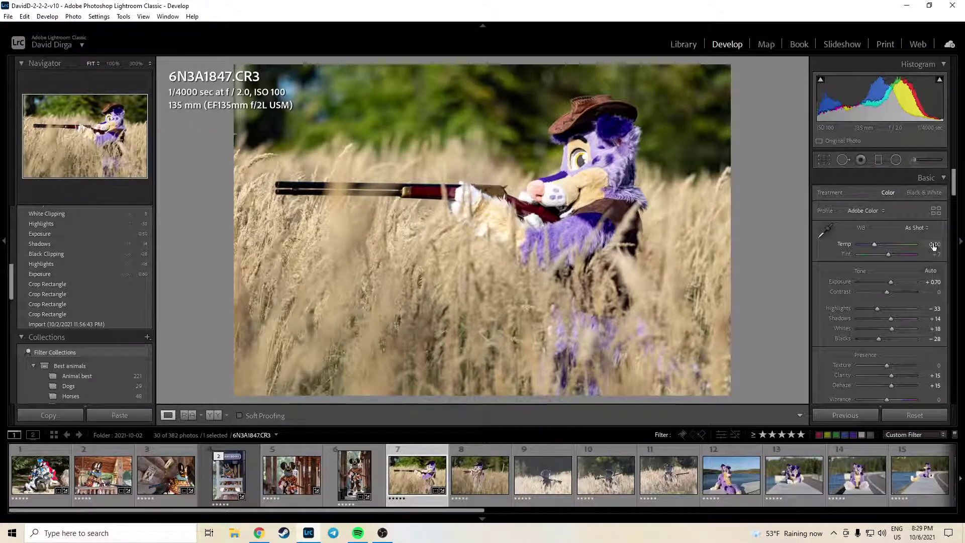
key("Return")
left_click_drag(877, 308, 869, 306)
left_click(591, 163)
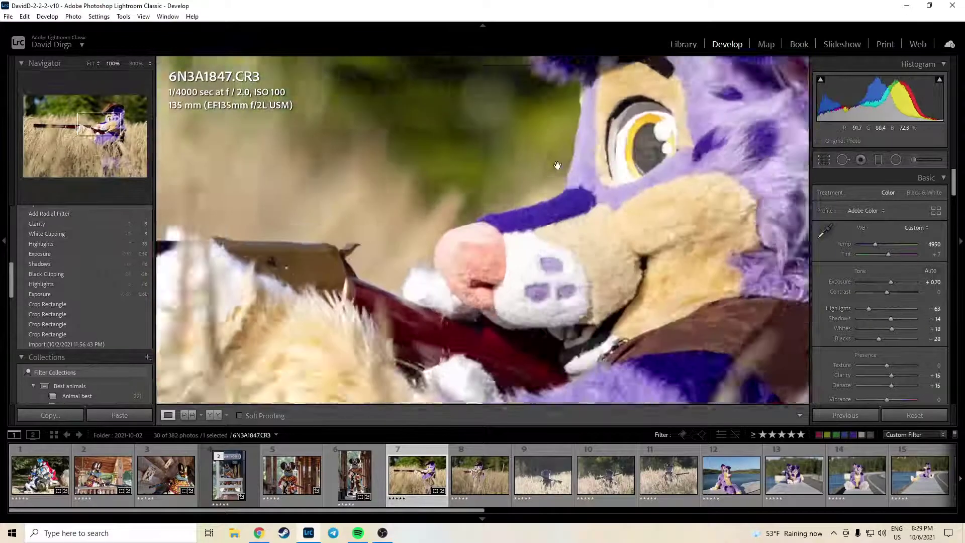
left_click(699, 165)
Synchronize white balance, basic tone, Clarity and Dehaze from 6N3A1847.CR3 to 6N3A1854.CR3.
left_click(481, 494)
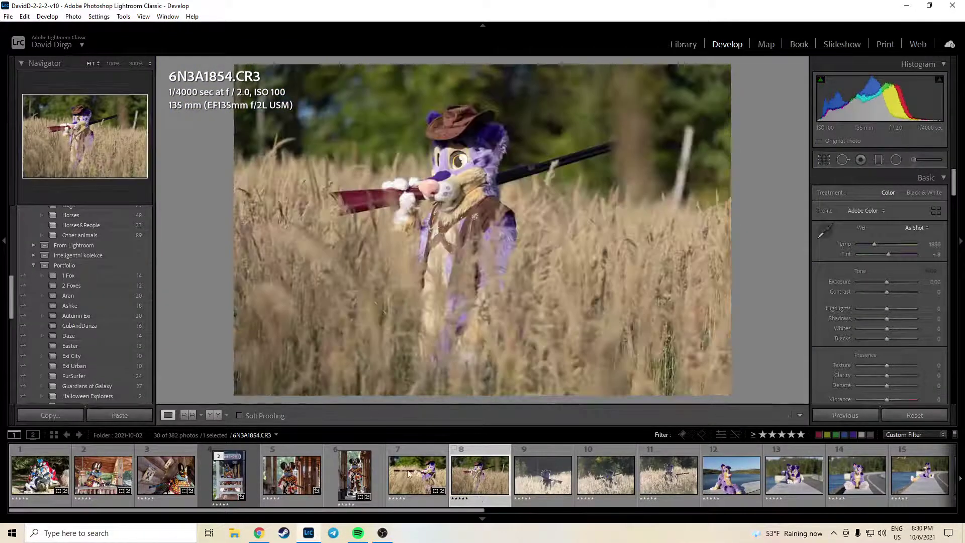
left_click(416, 455)
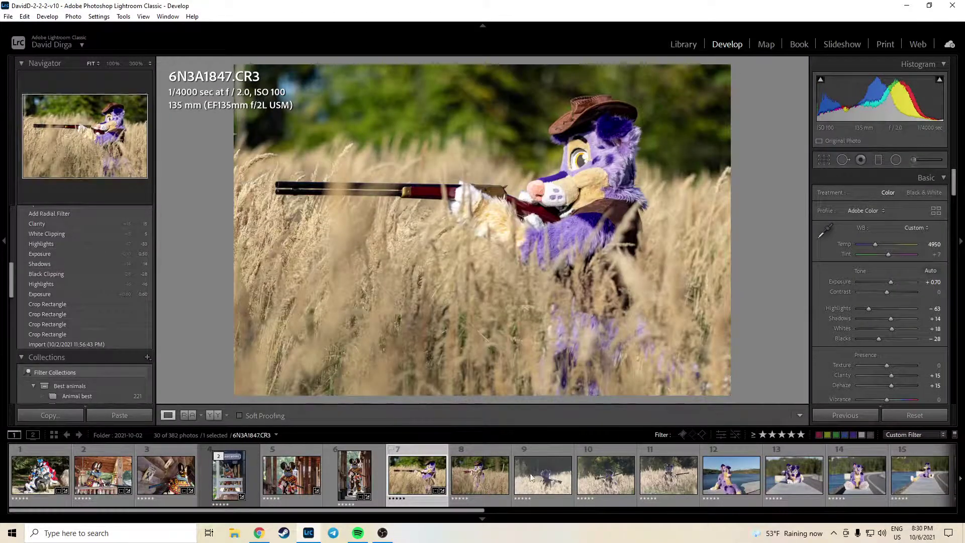
left_click(462, 466, "ctrl")
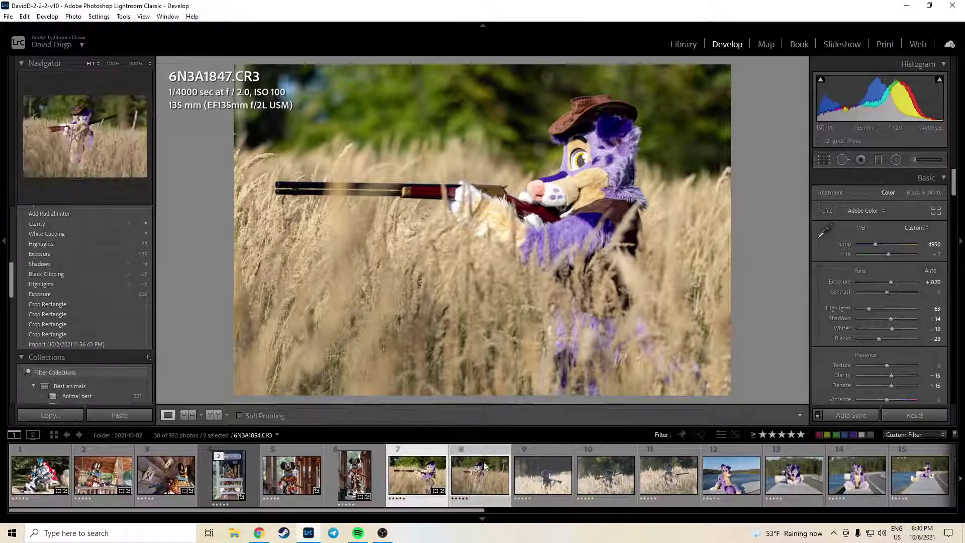
left_click(862, 418)
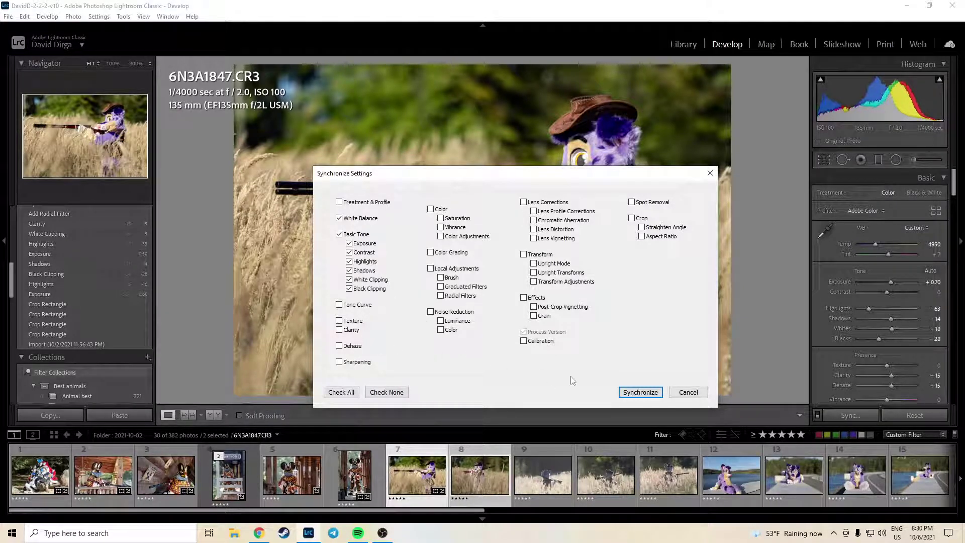
left_click(360, 331)
left_click(640, 392)
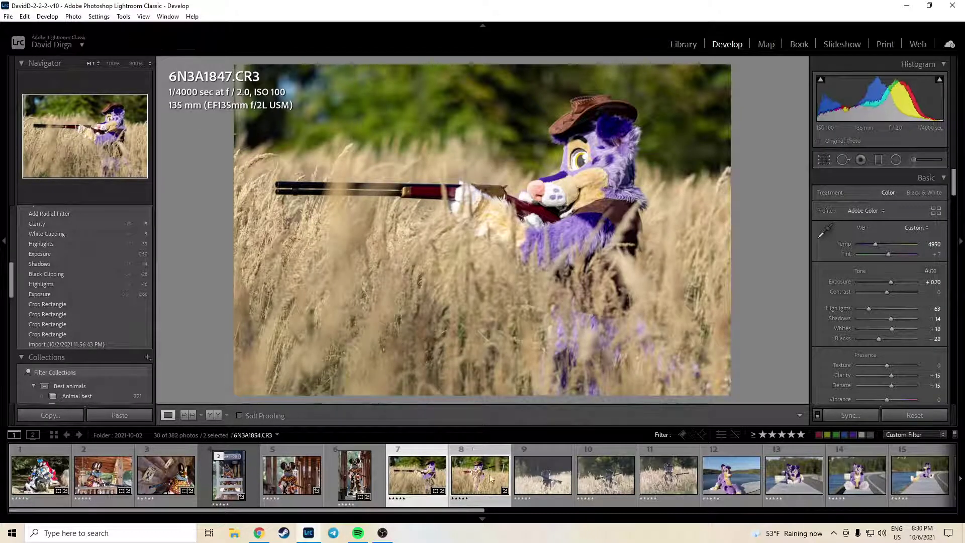
Open 6N3A1854.CR3 on its own and set its Exposure to +0.50.
left_click(475, 456)
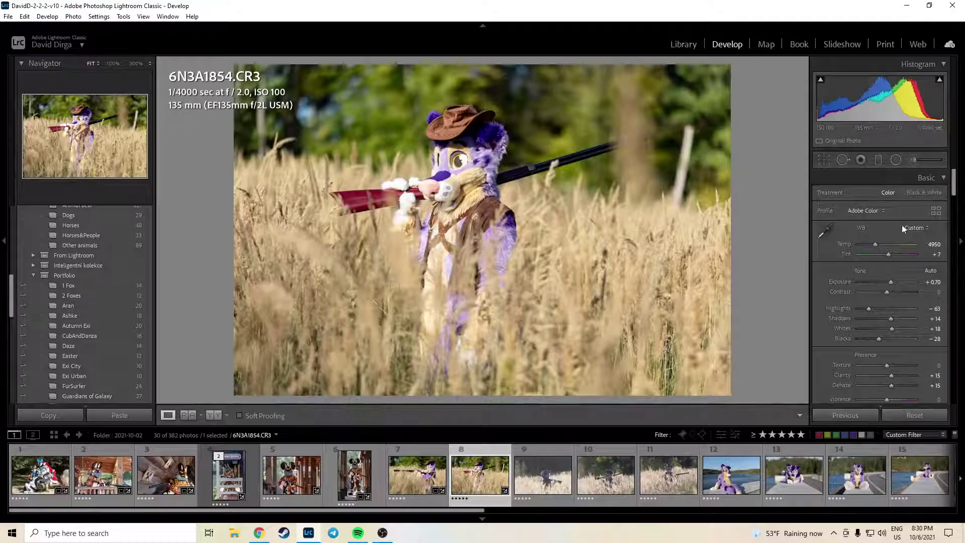
left_click_drag(933, 285, 931, 284)
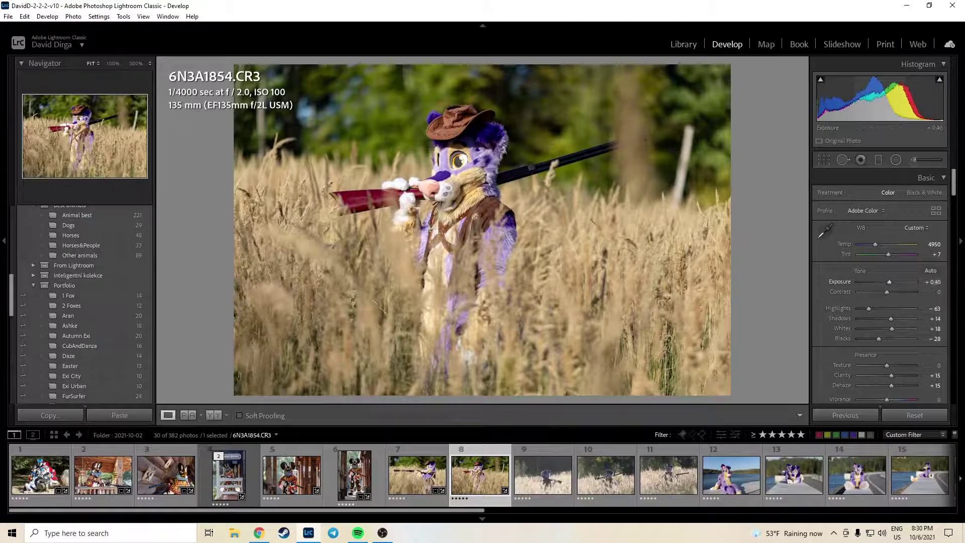
left_click_drag(933, 282, 935, 282)
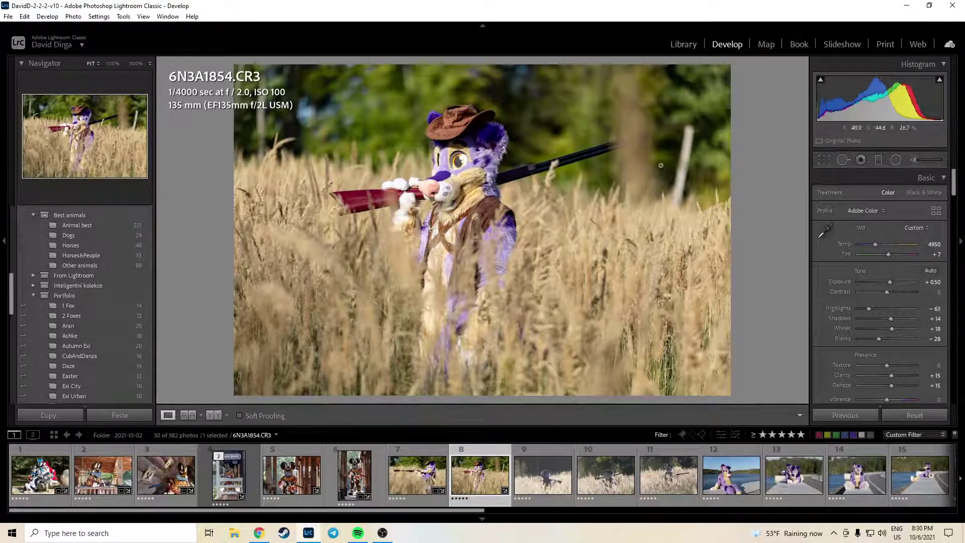
Crop 6N3A1854.CR3 tighter at the original aspect ratio around the fursuiter and the shouldered rifle.
left_click(824, 159)
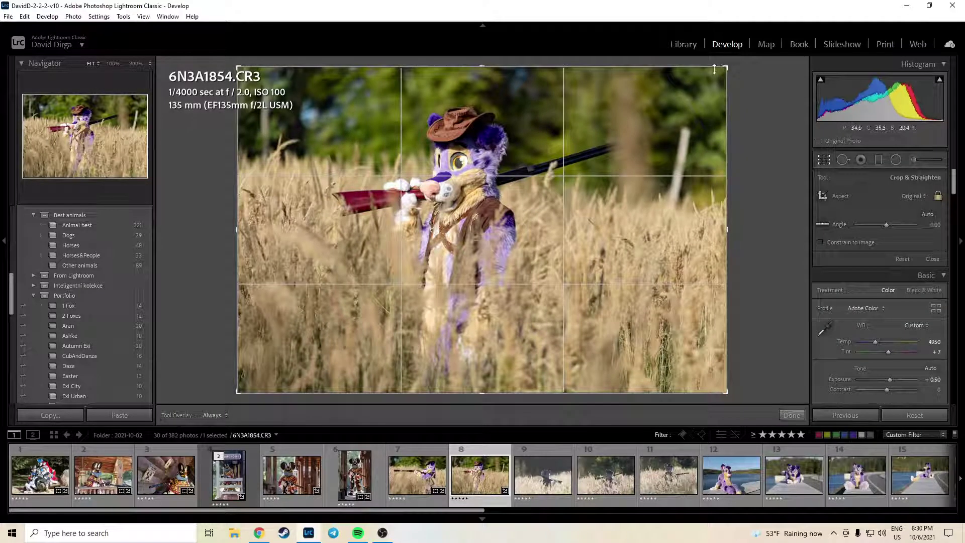
left_click_drag(726, 392, 682, 368)
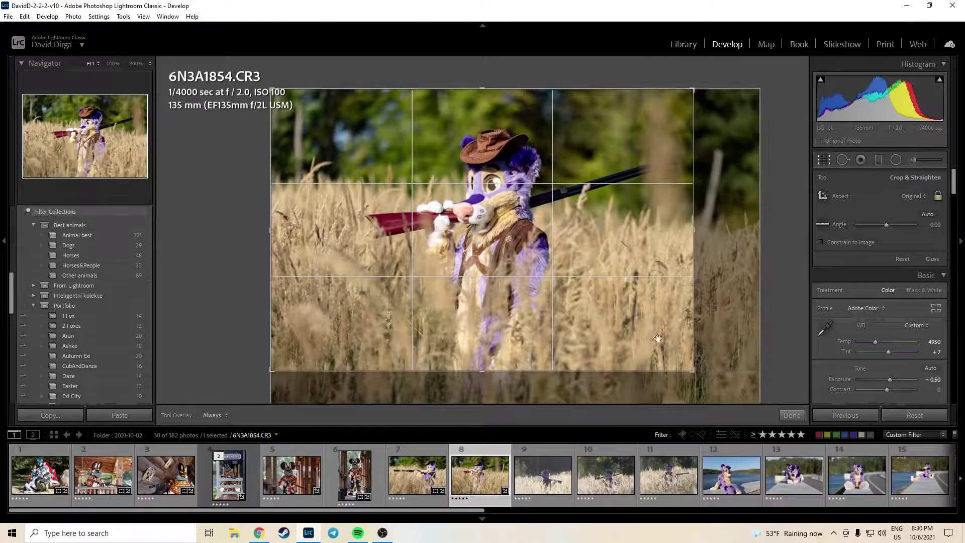
left_click_drag(646, 314, 646, 307)
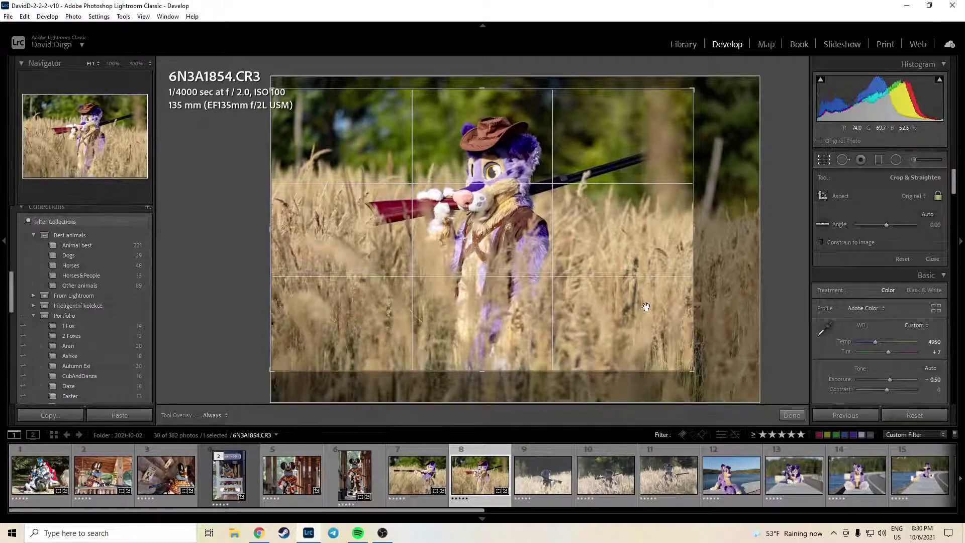
left_click(792, 415)
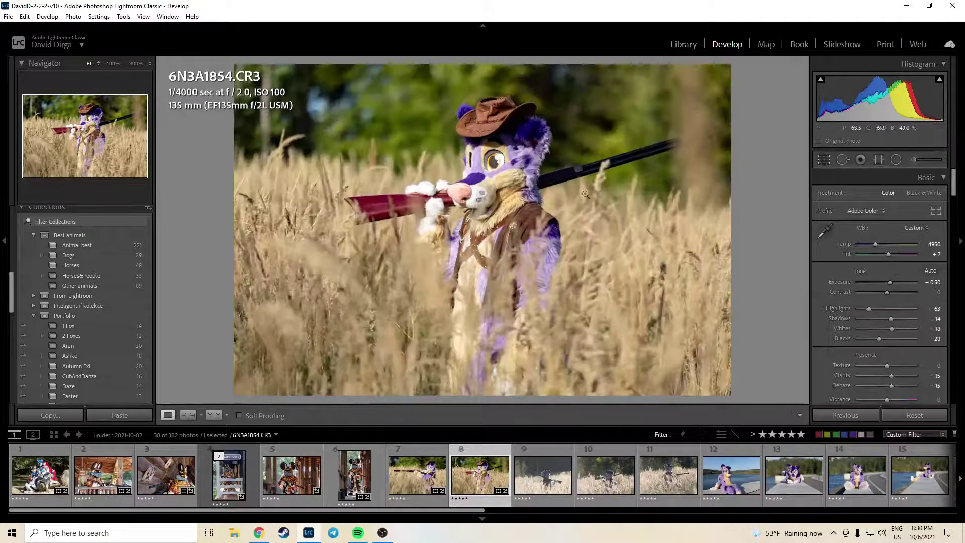
Check the fursuiter's face up close and move on to 6N3A1865.CR3.
left_click(500, 160)
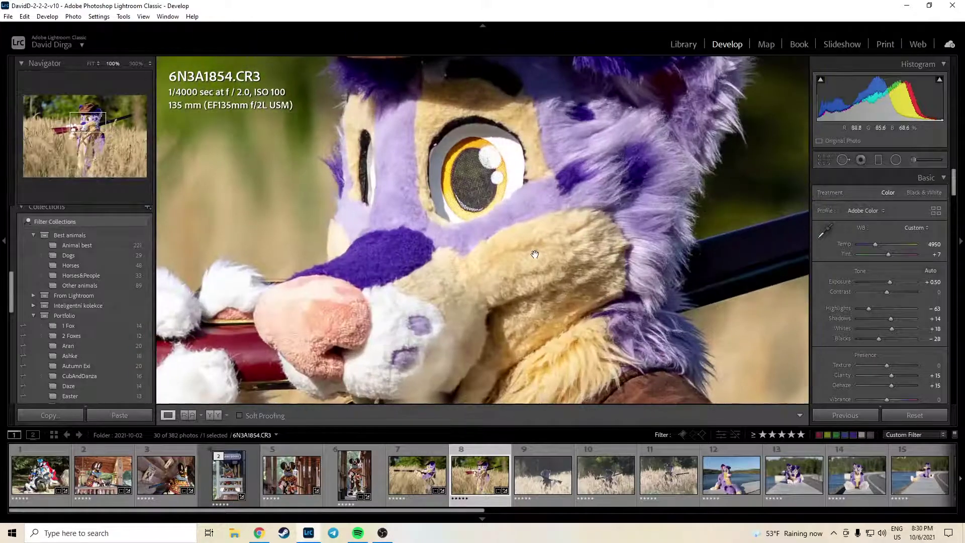
left_click(534, 251)
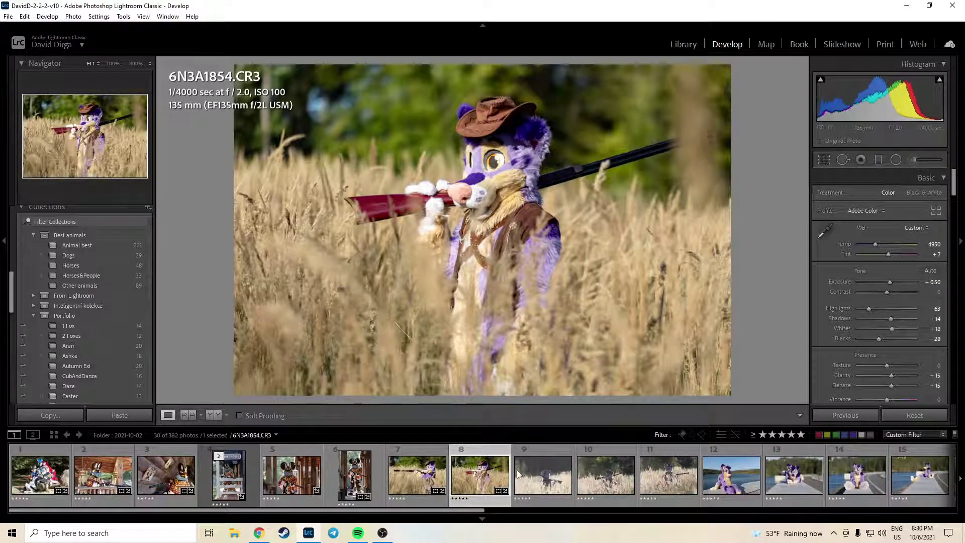
left_click(533, 484)
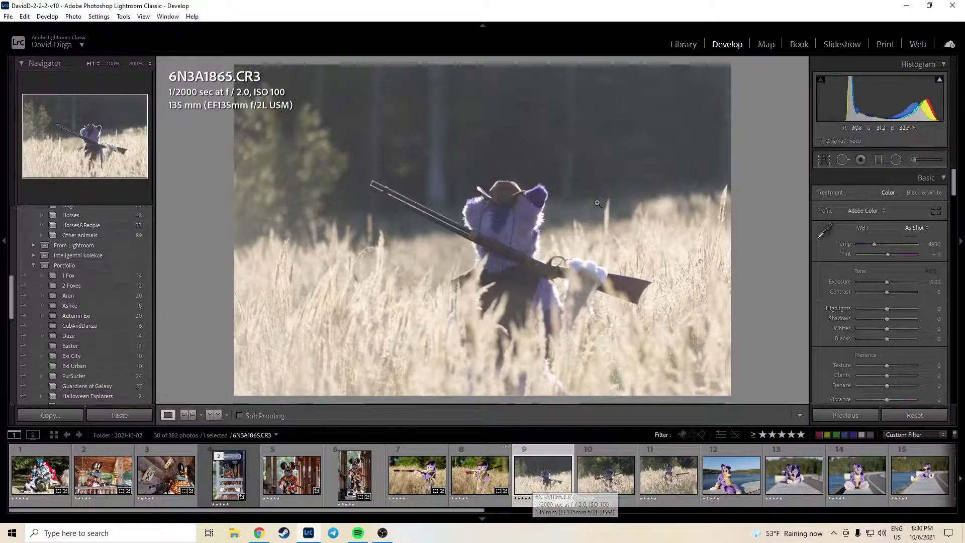
left_click(824, 159)
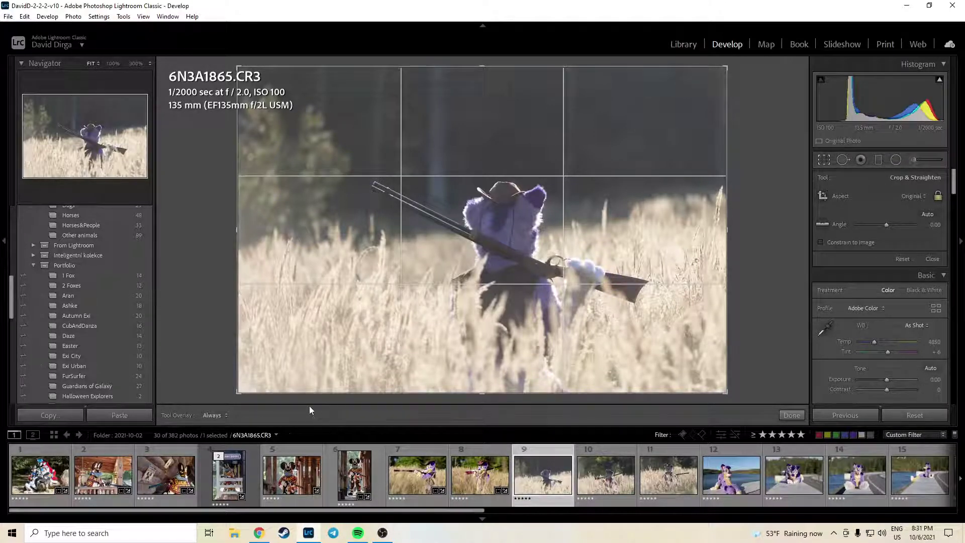
left_click(284, 533)
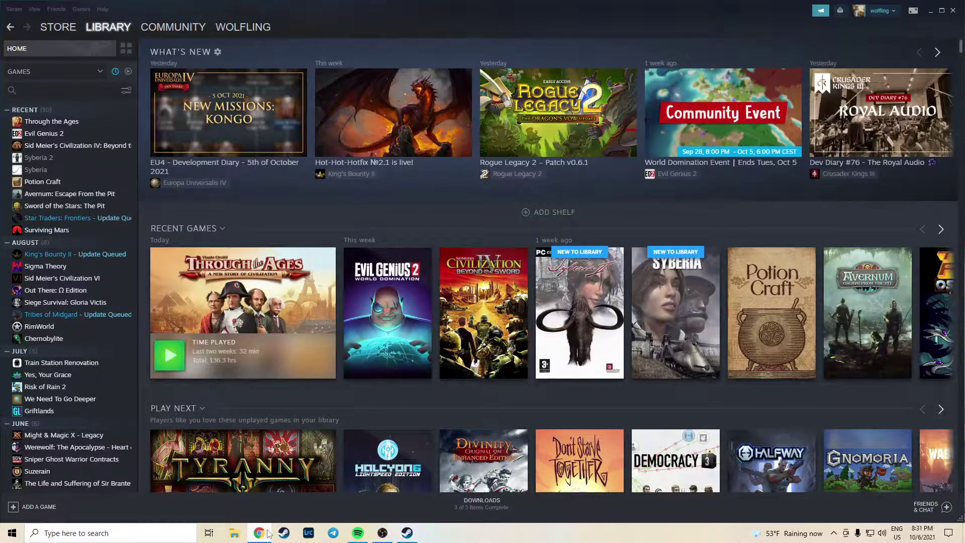
left_click(309, 537)
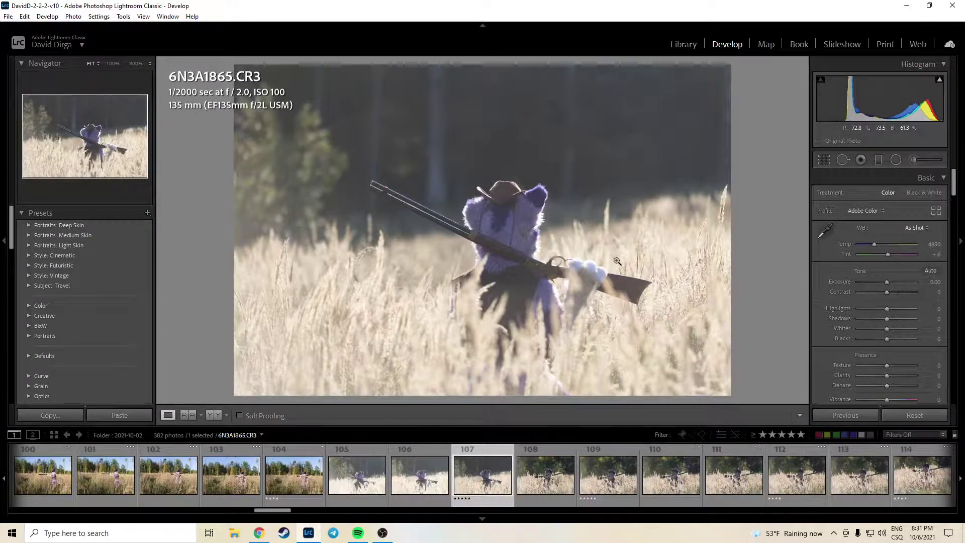
Filter the filmstrip to five-star photos and crop 6N3A1865.CR3 tighter at the original aspect ratio around the fursuiter and rifle.
left_click(800, 435)
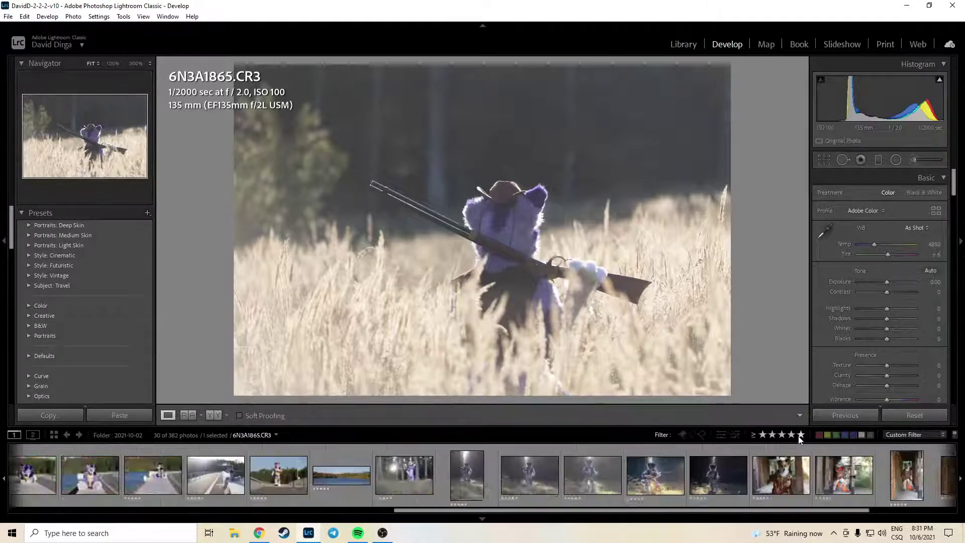
left_click(824, 160)
left_click_drag(238, 69, 280, 91)
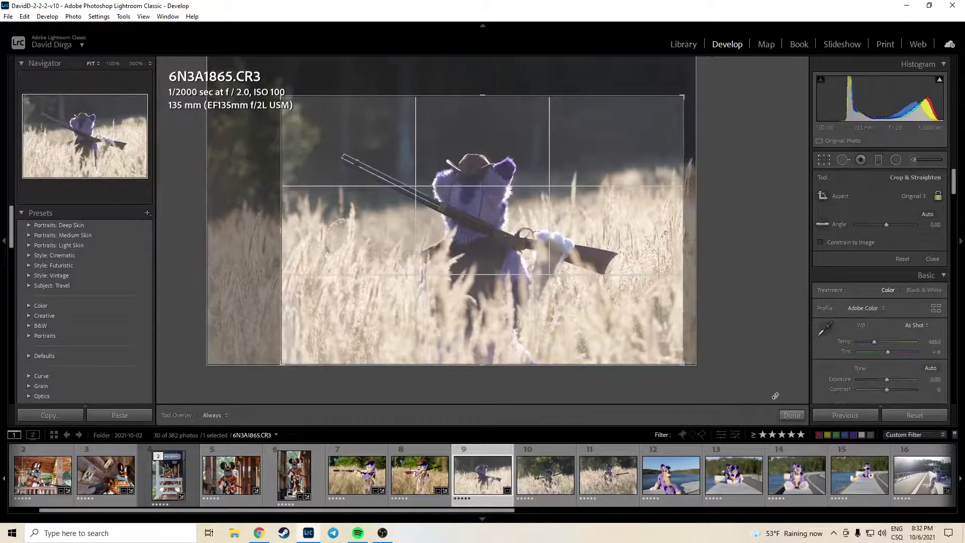
left_click(791, 415)
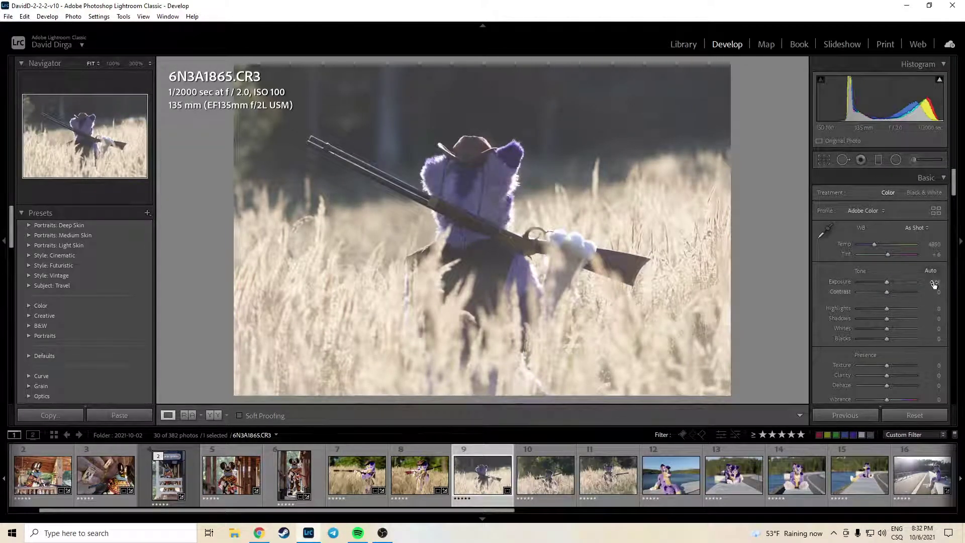
Set the photo's Exposure to −0.20, Highlights to −28, Shadows to +9 and Blacks to −14, and inspect the details at 100%.
left_click_drag(934, 284, 938, 285)
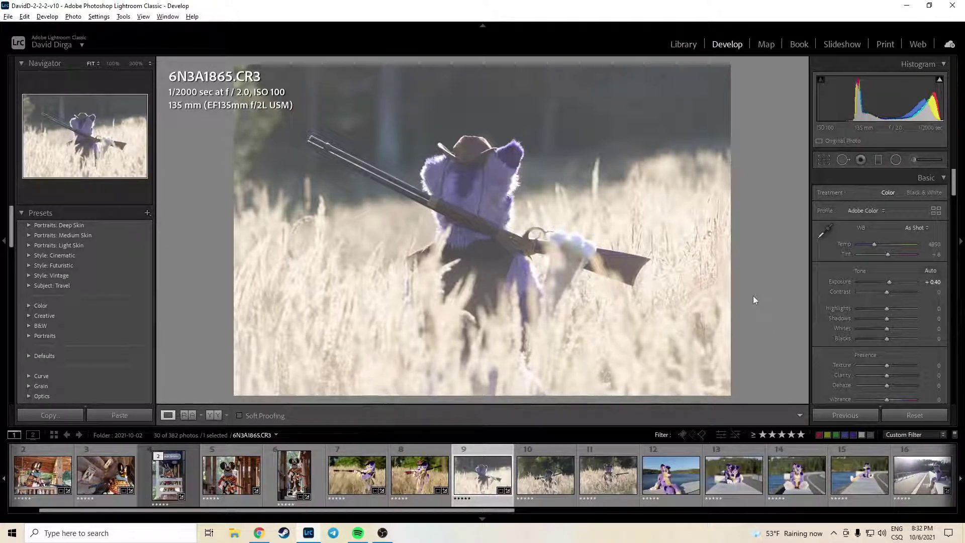
left_click(883, 337)
mouse_move(887, 307)
left_mouse_down()
mouse_move(879, 309)
mouse_move(891, 318)
left_mouse_up()
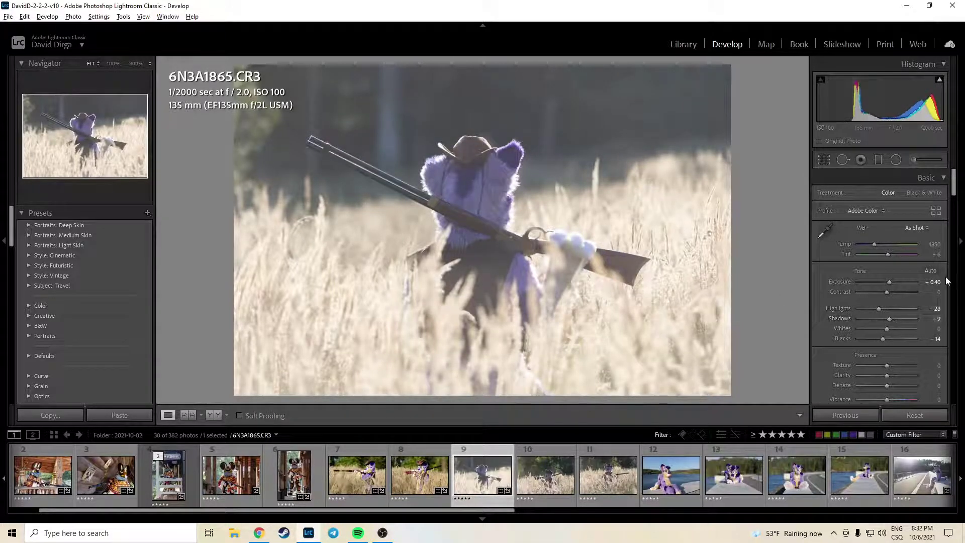
left_click_drag(935, 285, 930, 286)
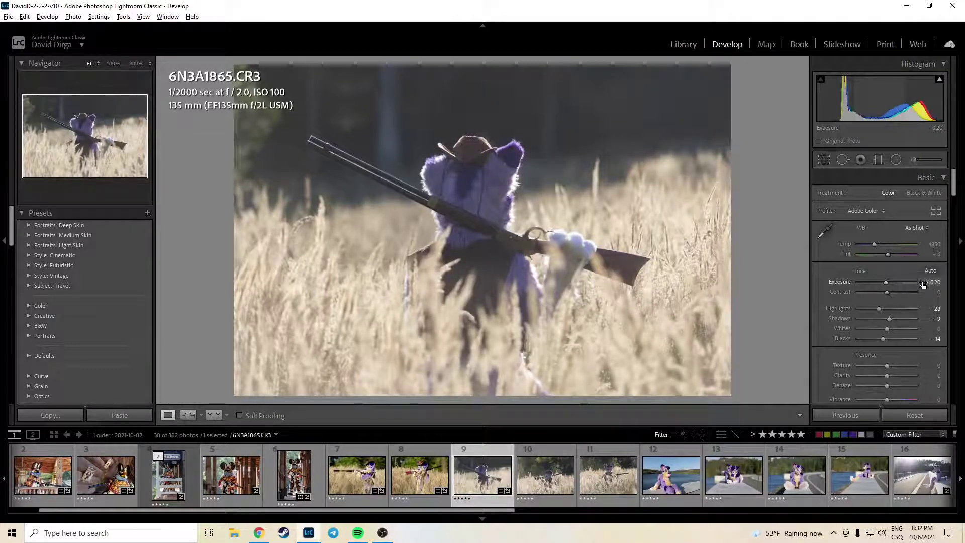
left_click_drag(693, 282, 380, 345)
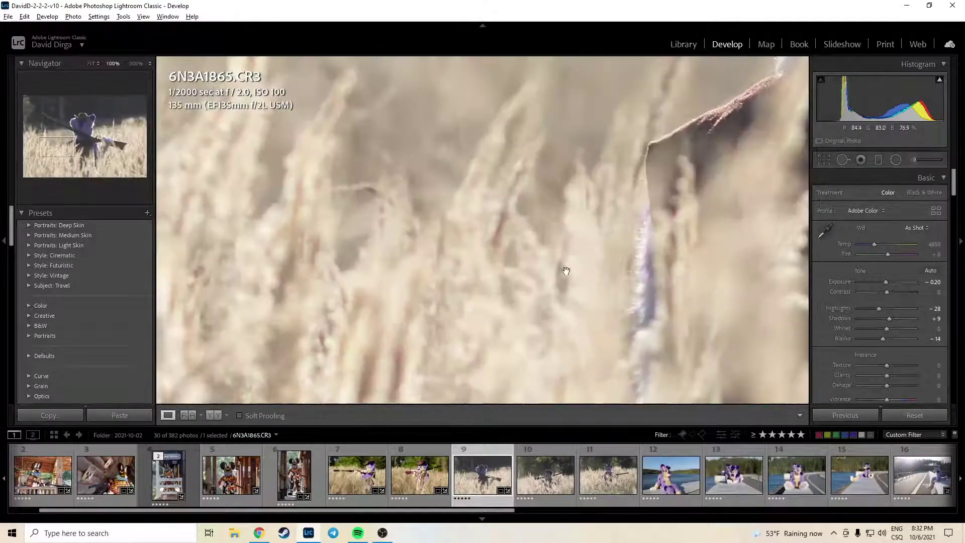
left_click_drag(548, 227, 280, 226)
left_click_drag(717, 181, 270, 250)
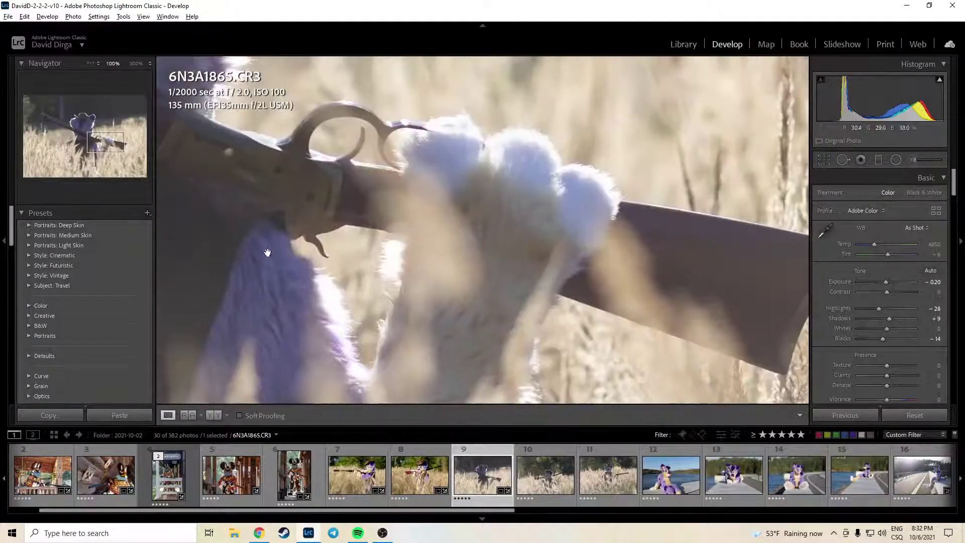
left_click_drag(527, 216, 326, 221)
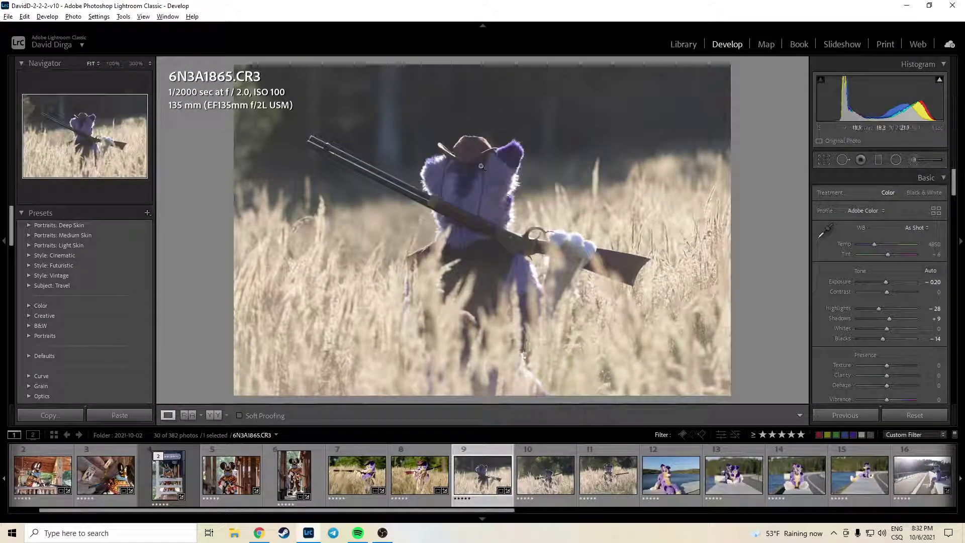
Set the photo's Blacks to −33, Dehaze to +15, Clarity to +15 and white balance Temp to 6050.
left_click_drag(882, 339, 875, 340)
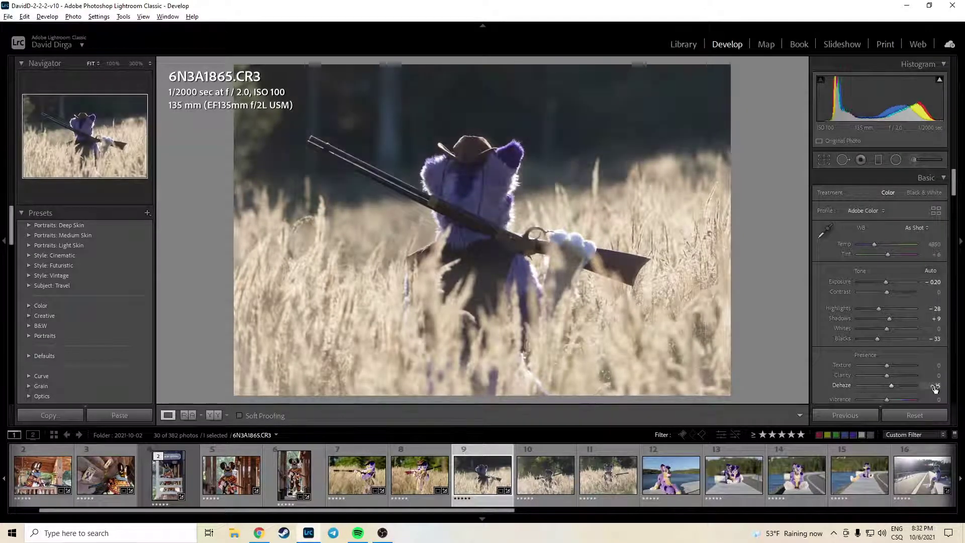
key("Return")
left_click(932, 374)
type("15")
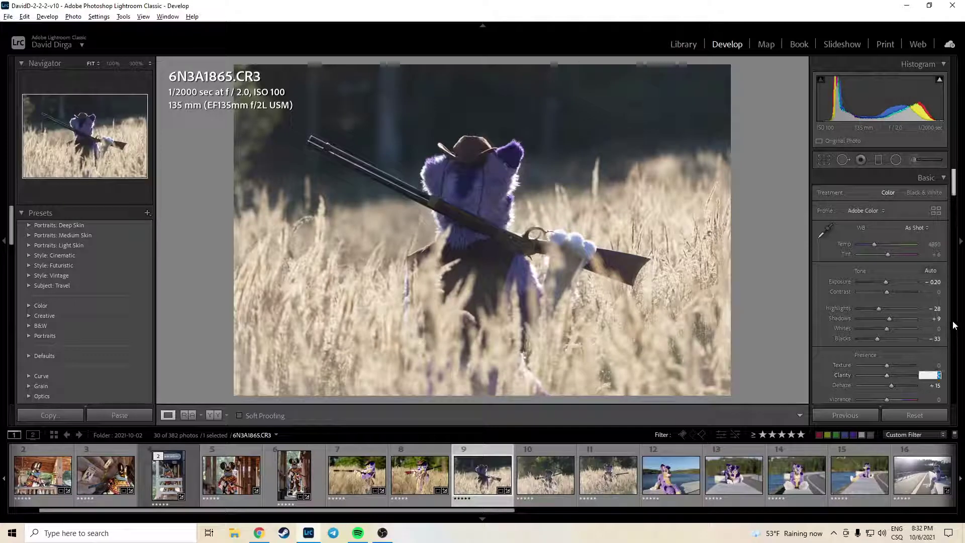
key("Return")
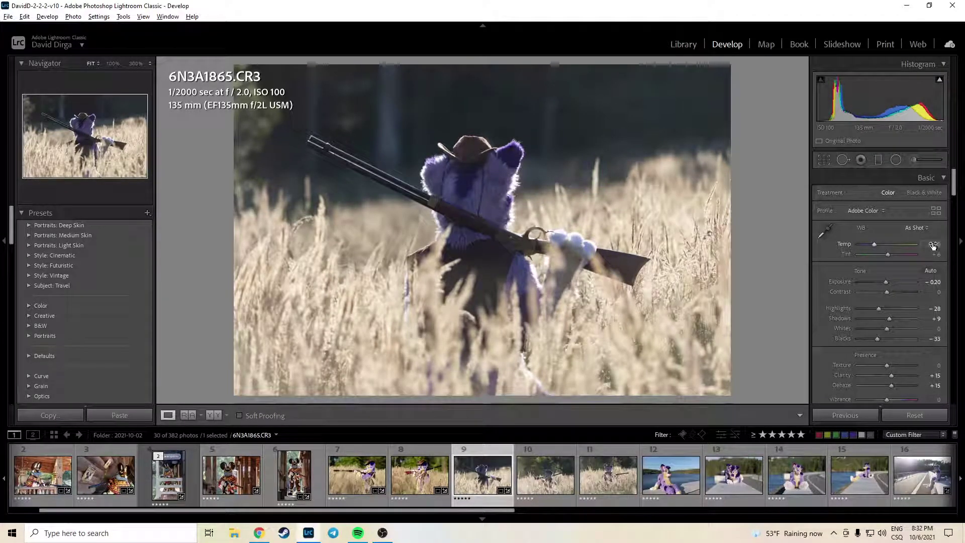
left_click_drag(934, 245, 937, 244)
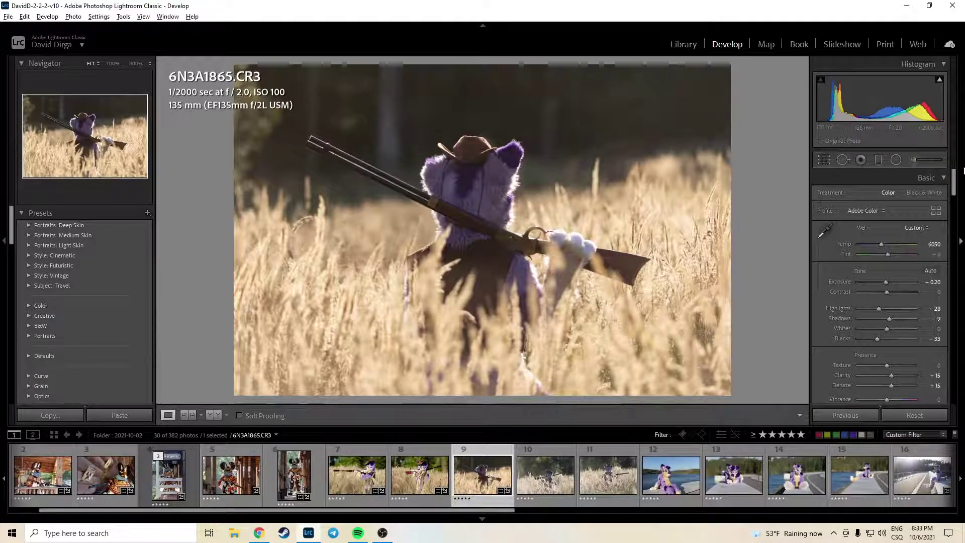
Brush over the dark forest background with an Adjustment Brush using the Temp effect at 10.
left_click(917, 158)
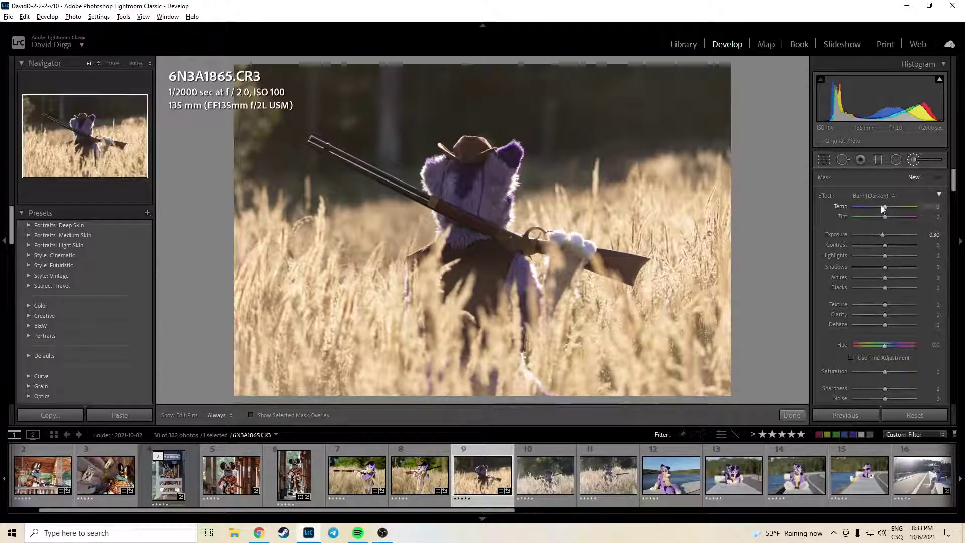
left_click(869, 196)
left_click(847, 207)
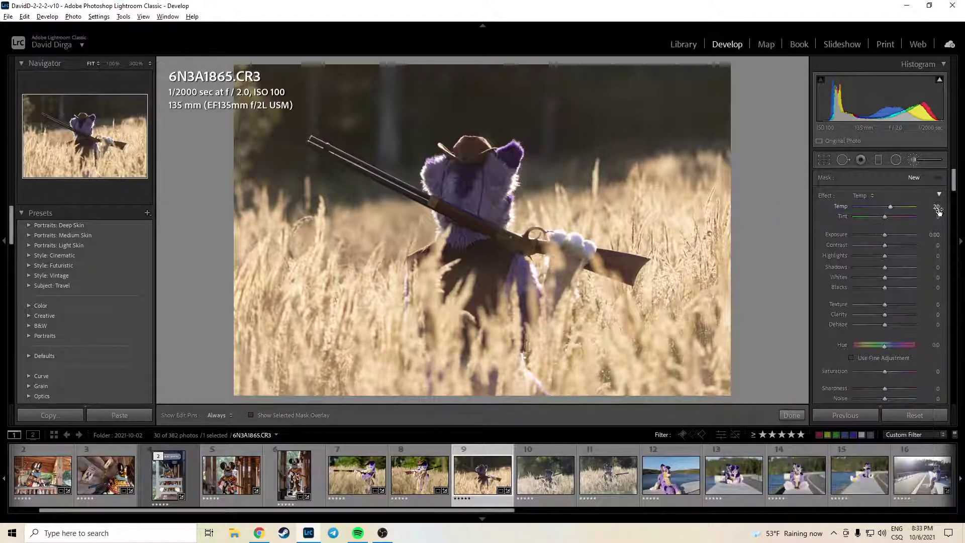
left_click(937, 208)
type("10")
key("Return")
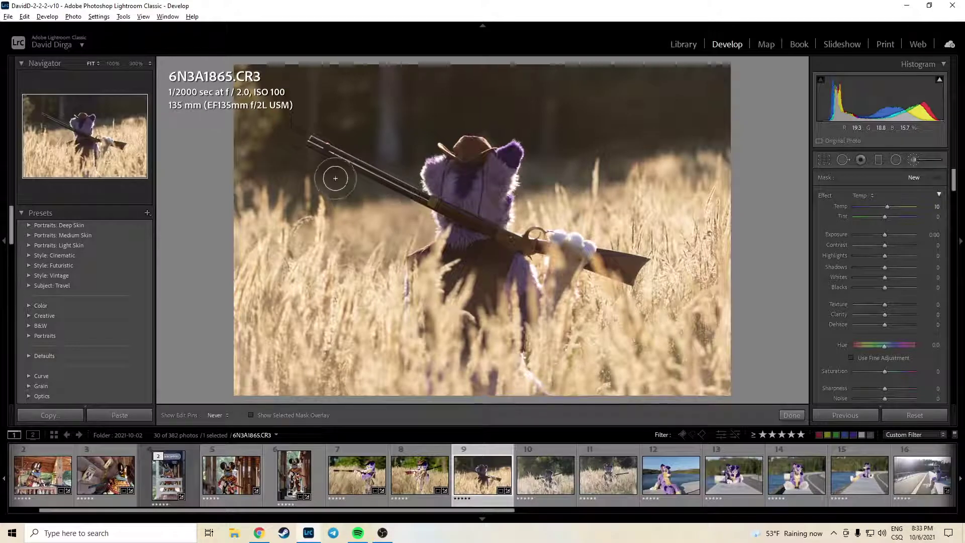
scroll(321, 176, "up", 3)
scroll(301, 71, "up", 3)
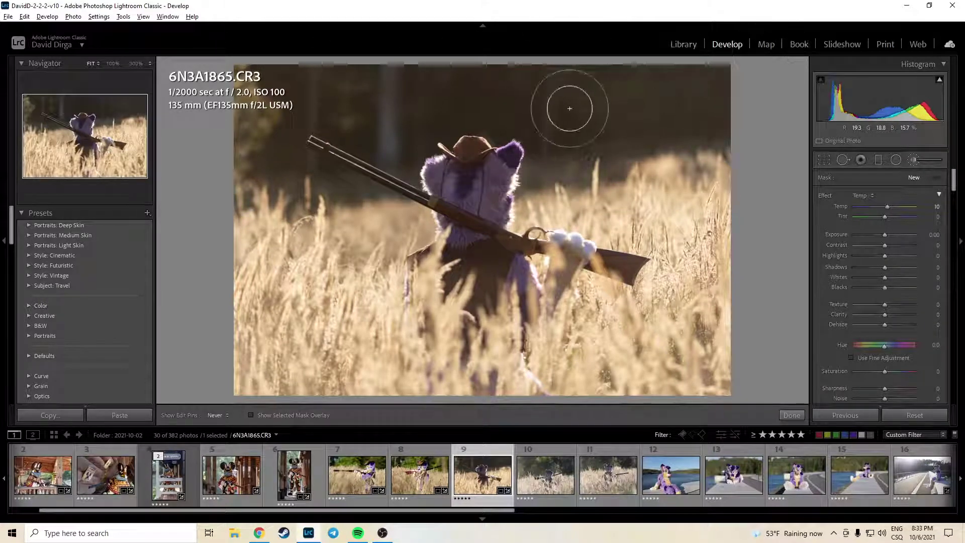
left_click(614, 108)
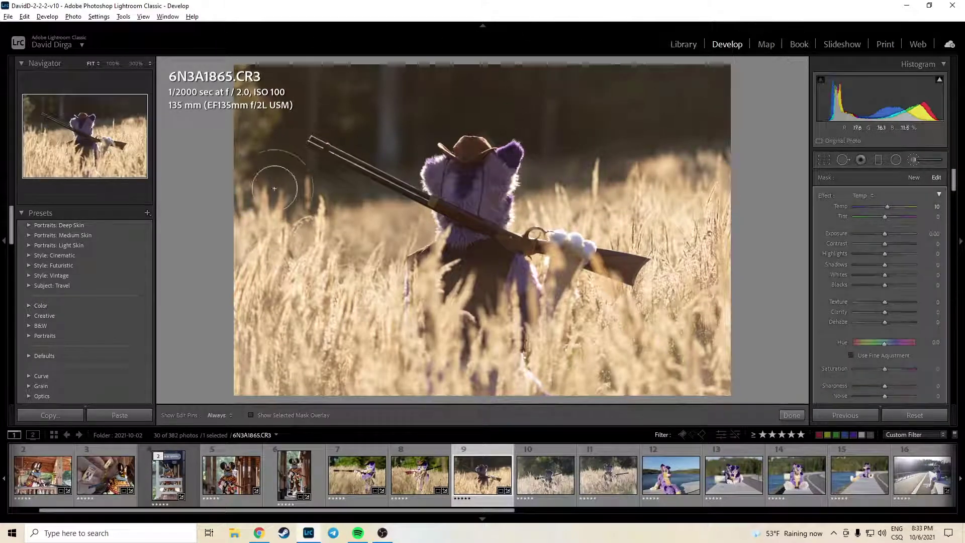
left_click(282, 416)
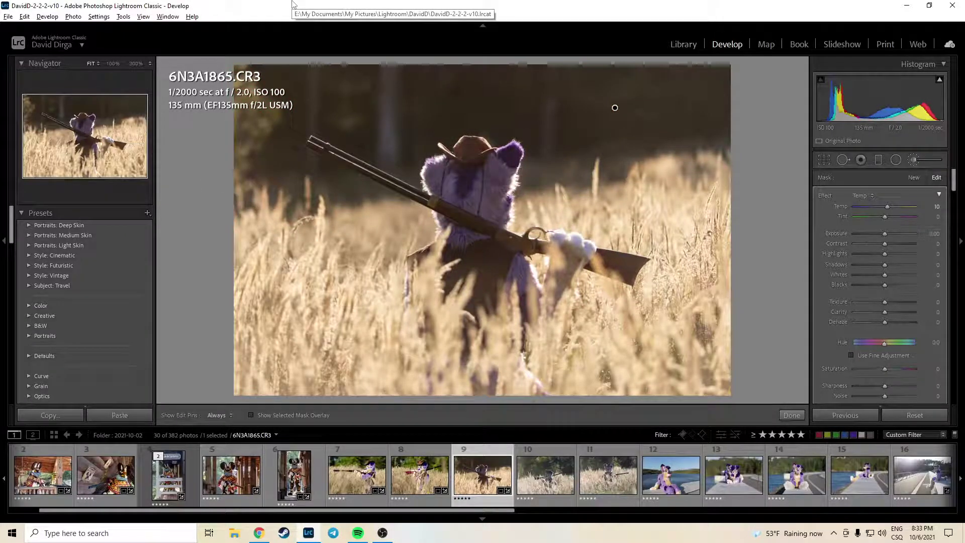
Set the background brush mask's Temp to 20 and undo the last brush correction.
left_click(934, 204)
type("20")
key("Return")
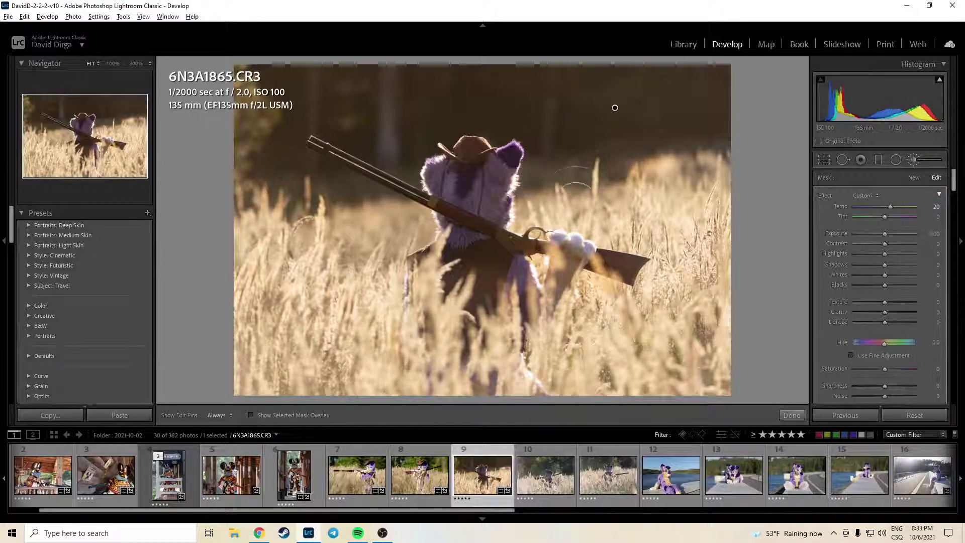
key("alt")
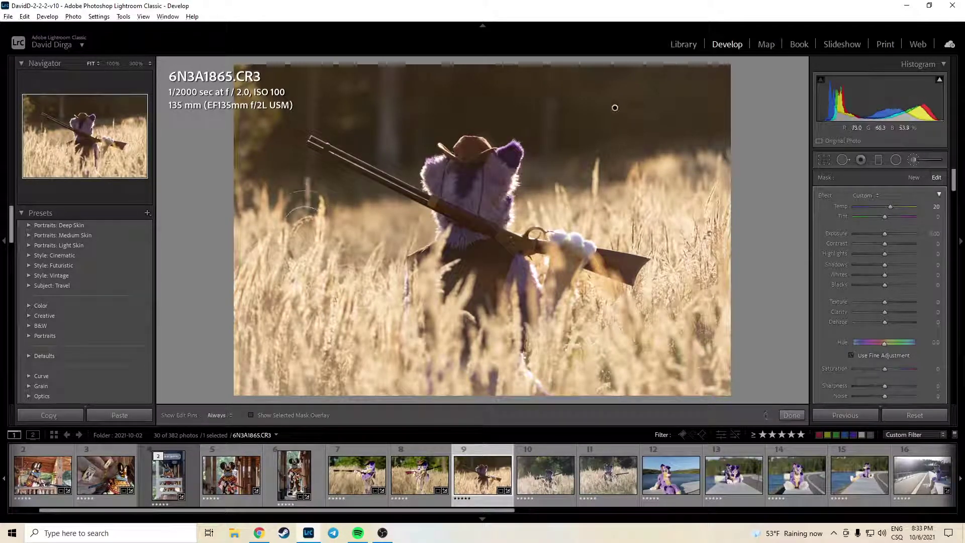
key("ctrl+z")
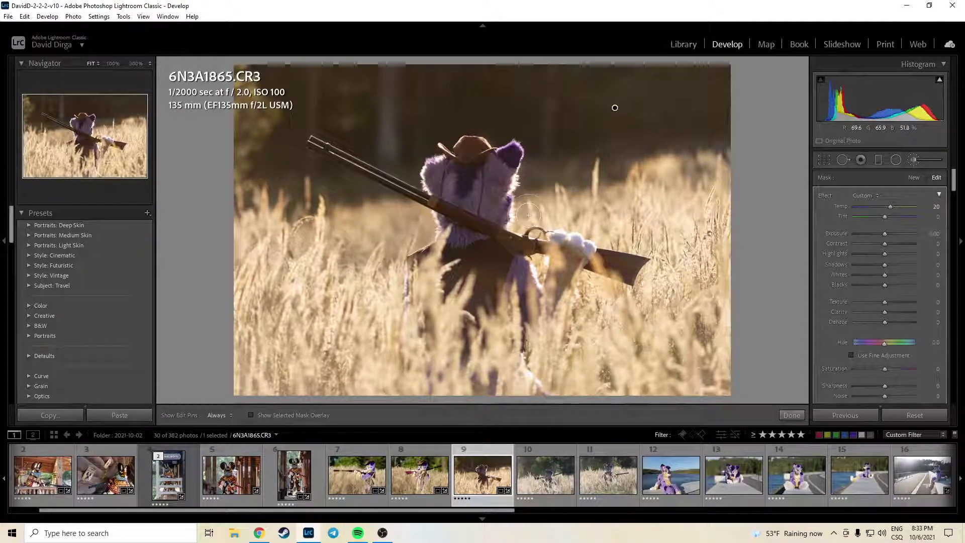
Sync the 6N3A1865.CR3 settings to the two following filmstrip photos and move on to 6N3A1867.CR3.
left_click(615, 450, "shift")
left_click(845, 416)
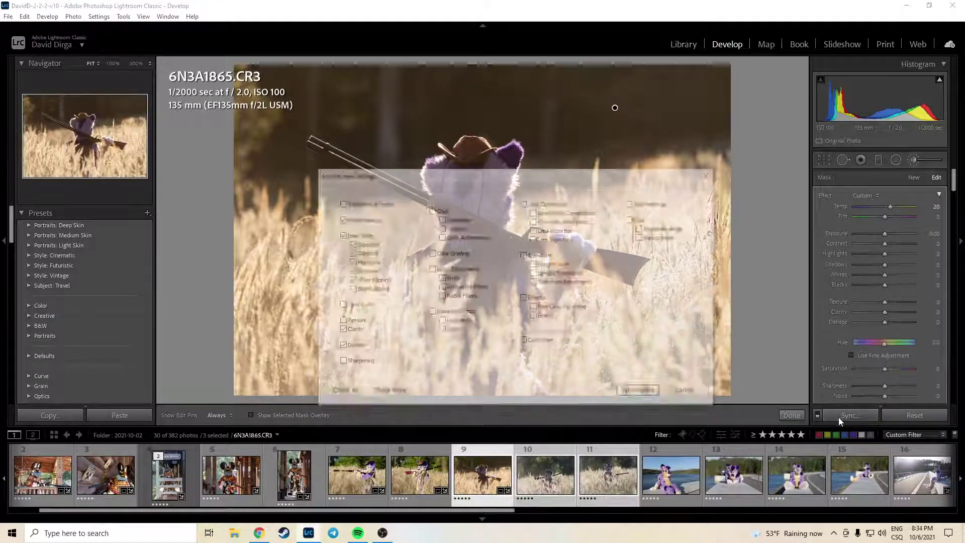
left_click(641, 393)
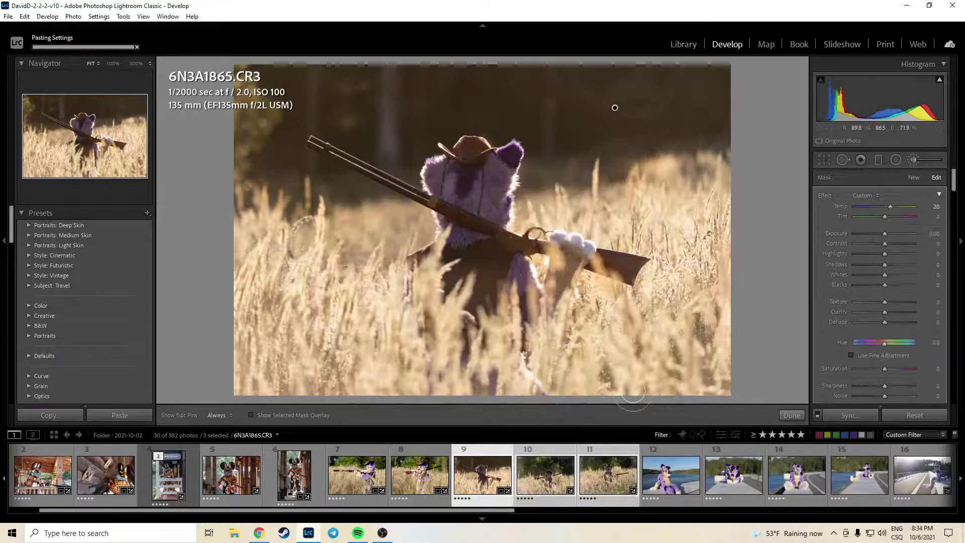
key("Right")
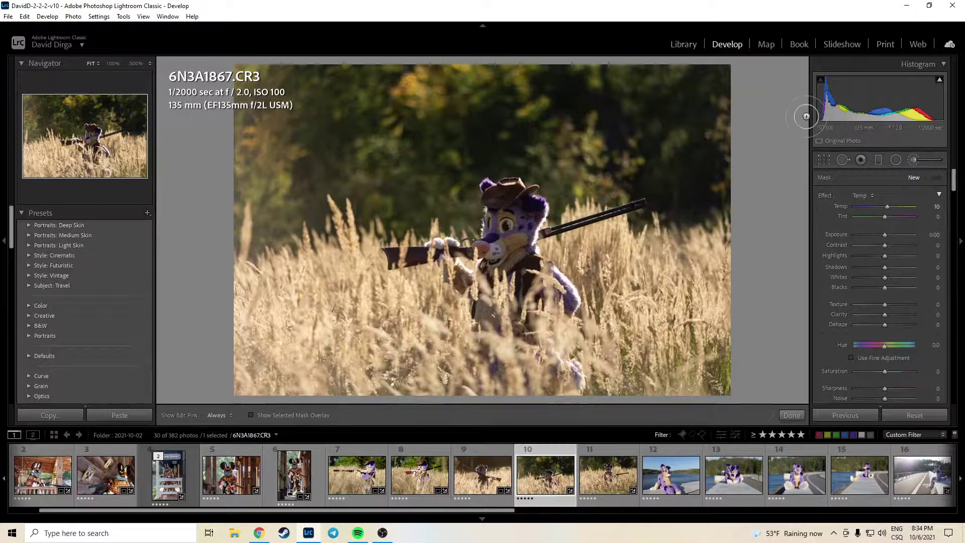
Crop 6N3A1867.CR3 tighter at the original aspect ratio around the fursuiter and the shouldered rifle.
left_click(824, 160)
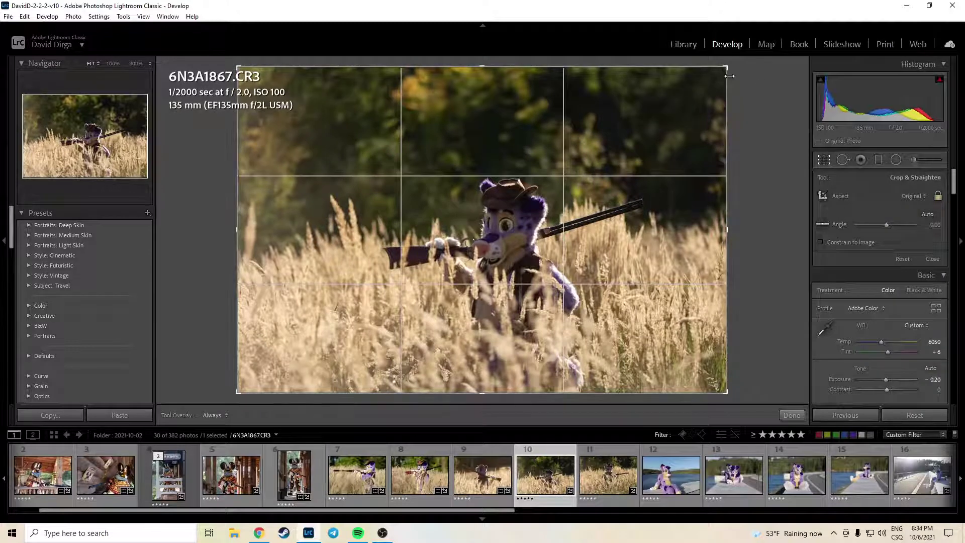
left_click_drag(727, 70, 702, 83)
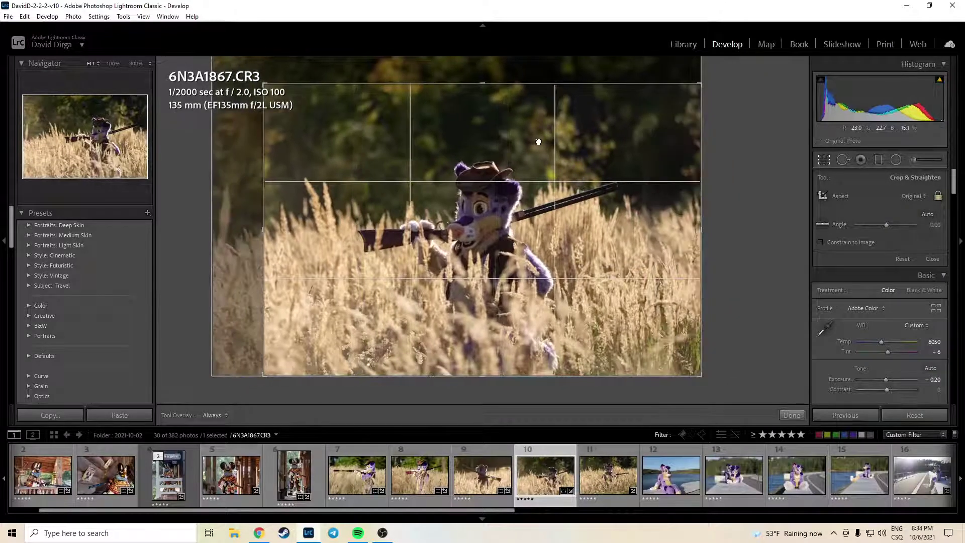
left_click_drag(539, 142, 563, 138)
left_click_drag(700, 86, 695, 88)
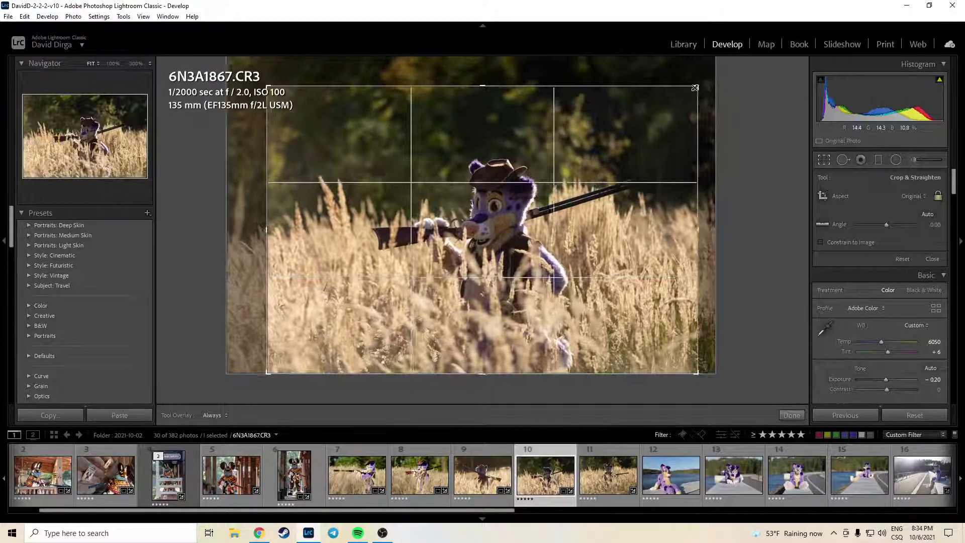
left_click(785, 416)
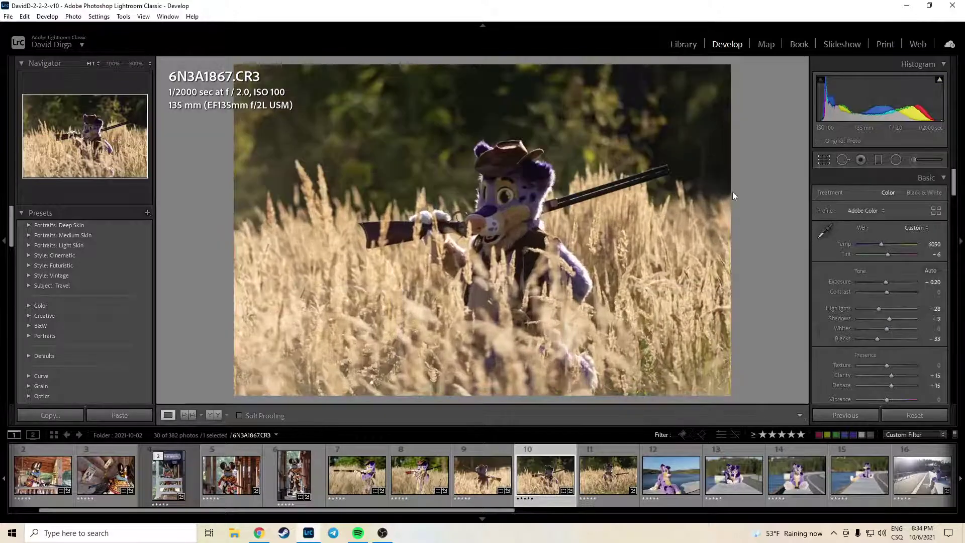
Set Exposure to +0.20, Highlights to −53 and Whites to +26, and try Exposure at +0.80 before undoing it.
left_click_drag(879, 96, 900, 95)
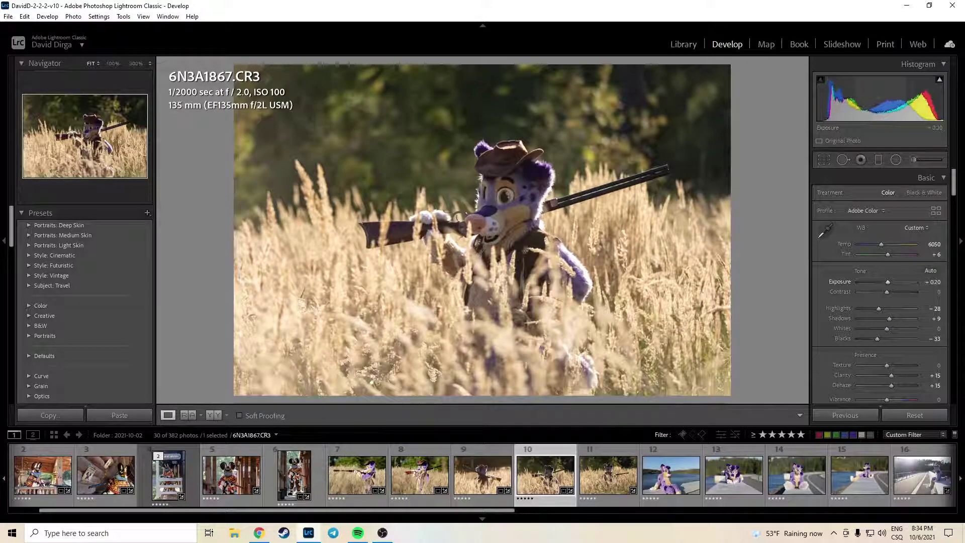
left_click_drag(873, 308, 871, 308)
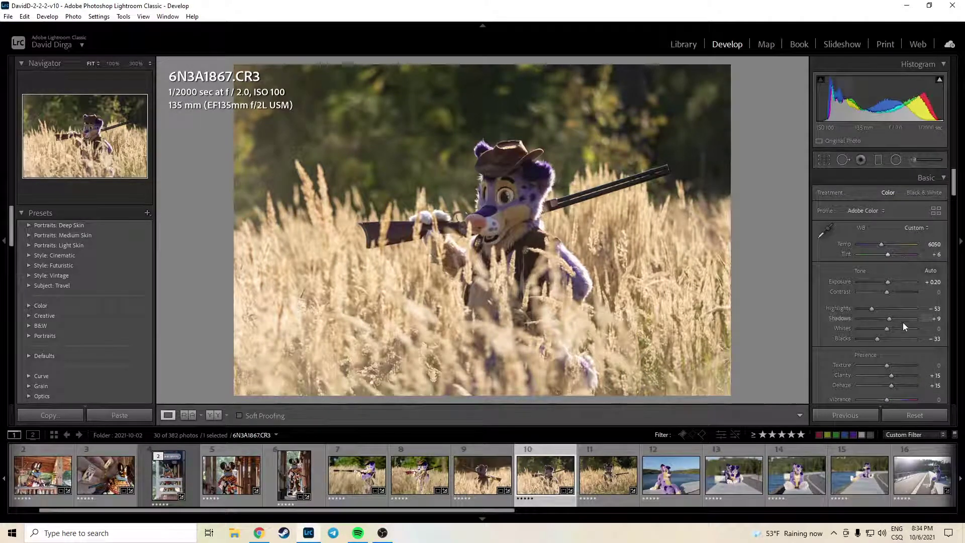
left_click_drag(887, 330, 895, 329)
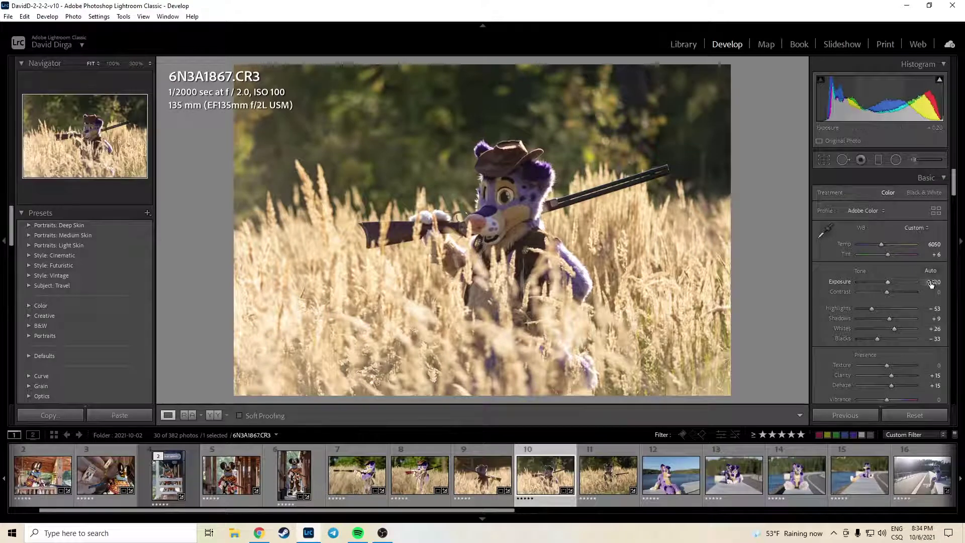
left_click_drag(931, 283, 941, 283)
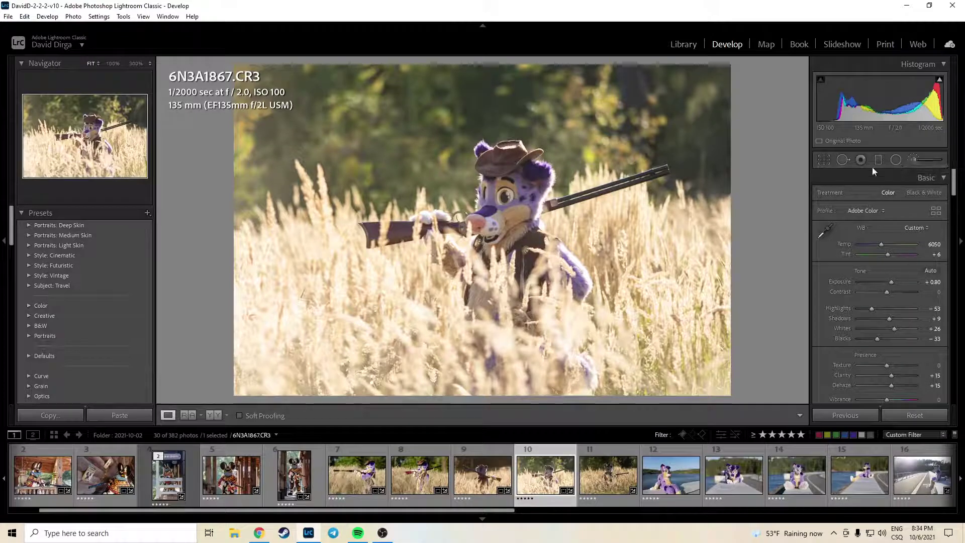
key("ctrl+z")
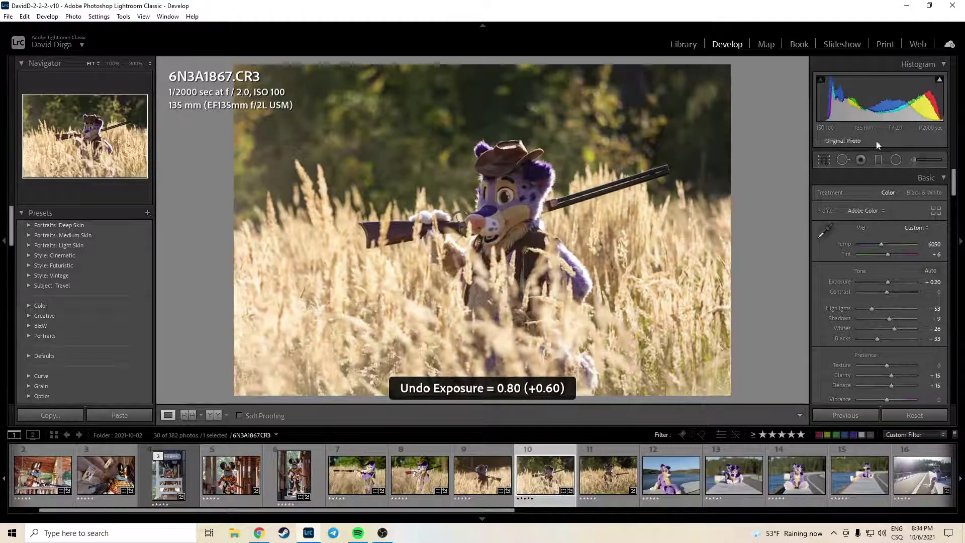
Draw a tall elliptical Radial Filter around the fursuiter and apply the Burn (Darken) effect with Exposure −0.30.
left_click(896, 159)
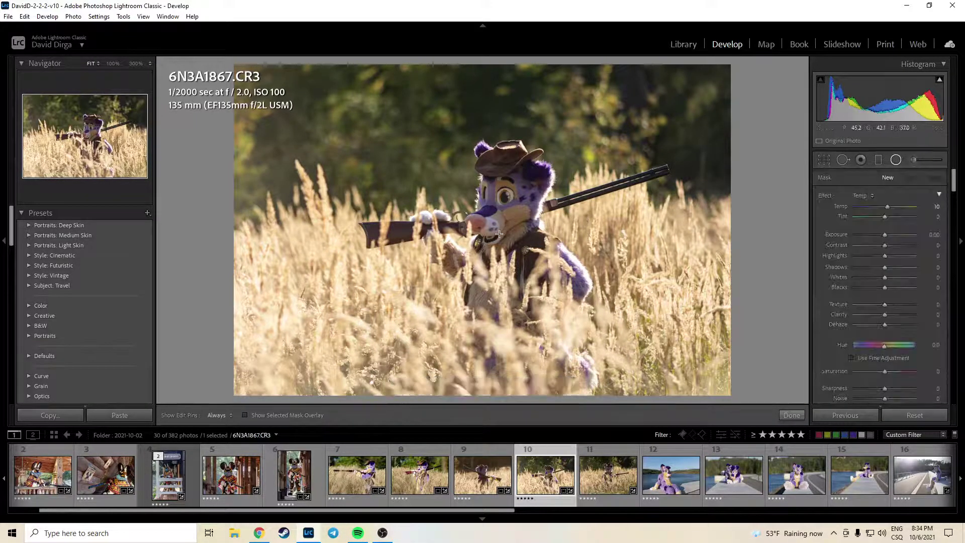
mouse_move(485, 217)
left_mouse_down()
mouse_move(543, 251)
mouse_move(599, 322)
mouse_move(577, 367)
mouse_move(600, 397)
left_mouse_up()
left_click_drag(607, 243, 607, 234)
left_click(861, 196)
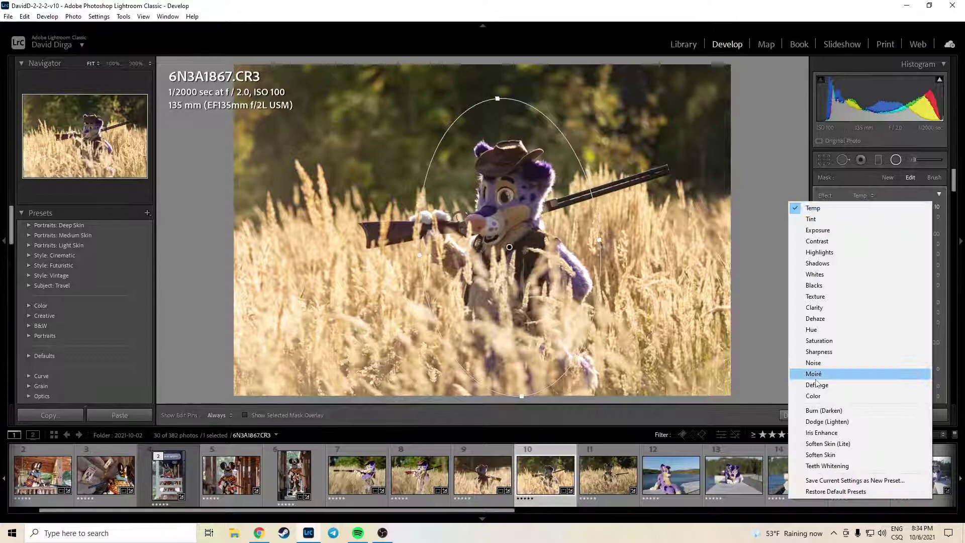
left_click(823, 410)
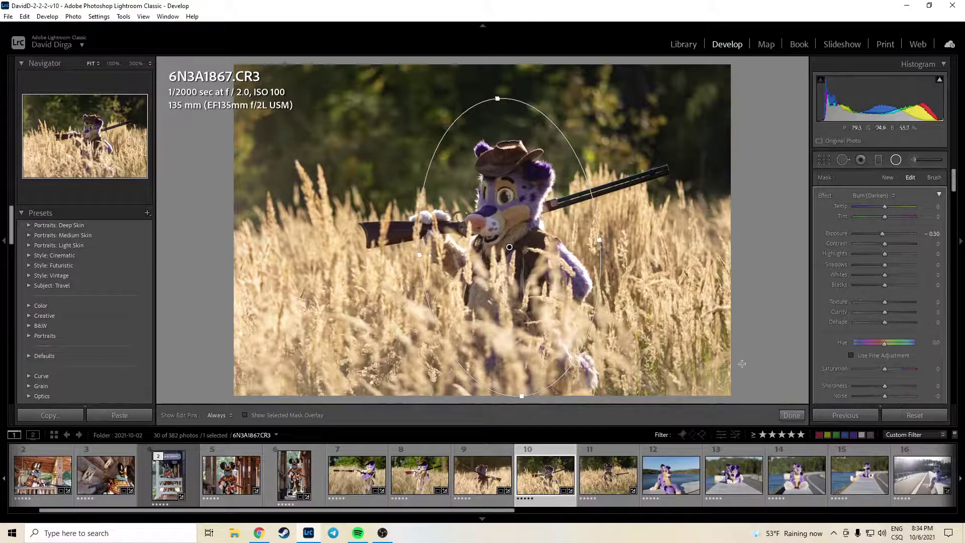
left_click(793, 417)
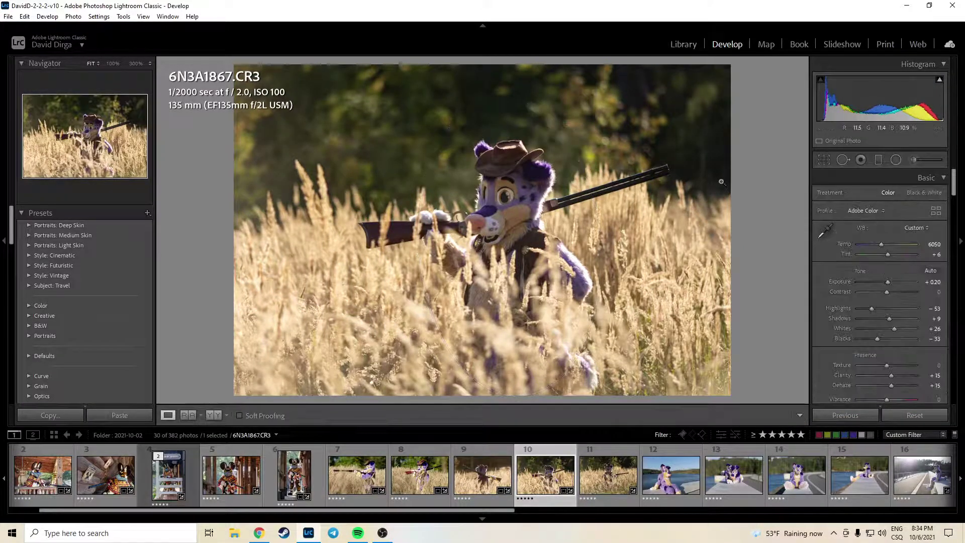
Darken the lower-left grass with a diagonal Graduated Filter at Exposure −0.30 and raise the photo's overall Exposure to +0.70.
scroll(904, 278, "up", 6)
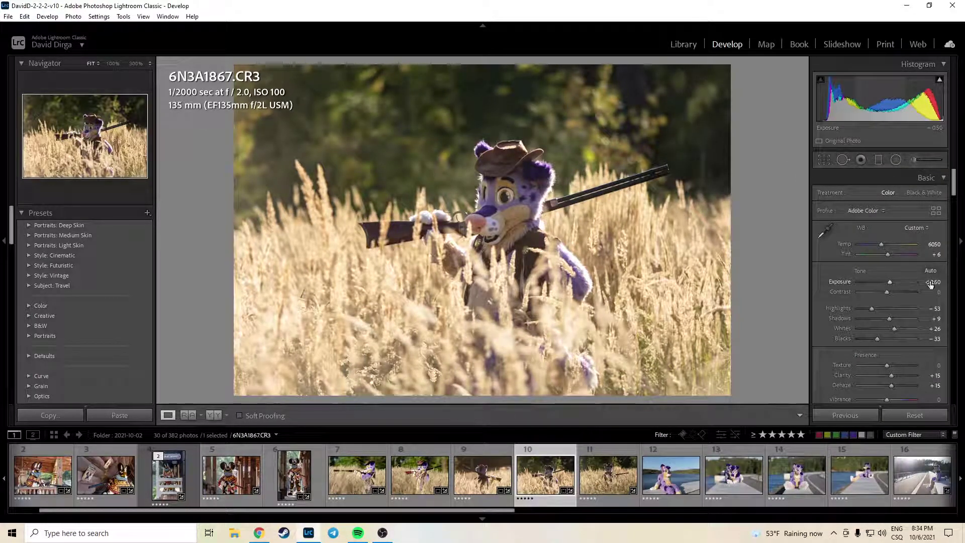
left_click(896, 160)
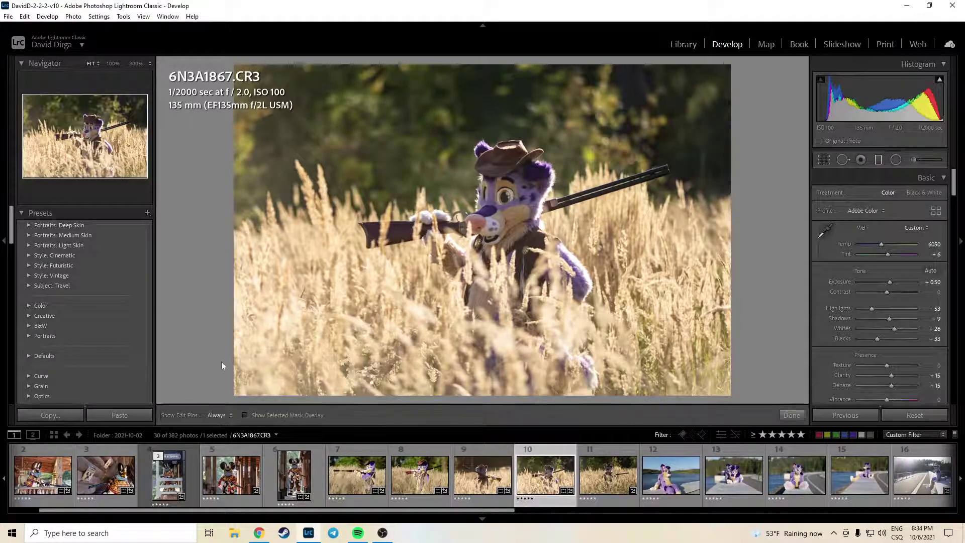
mouse_move(221, 361)
left_mouse_down()
mouse_move(442, 236)
mouse_move(519, 212)
left_mouse_up()
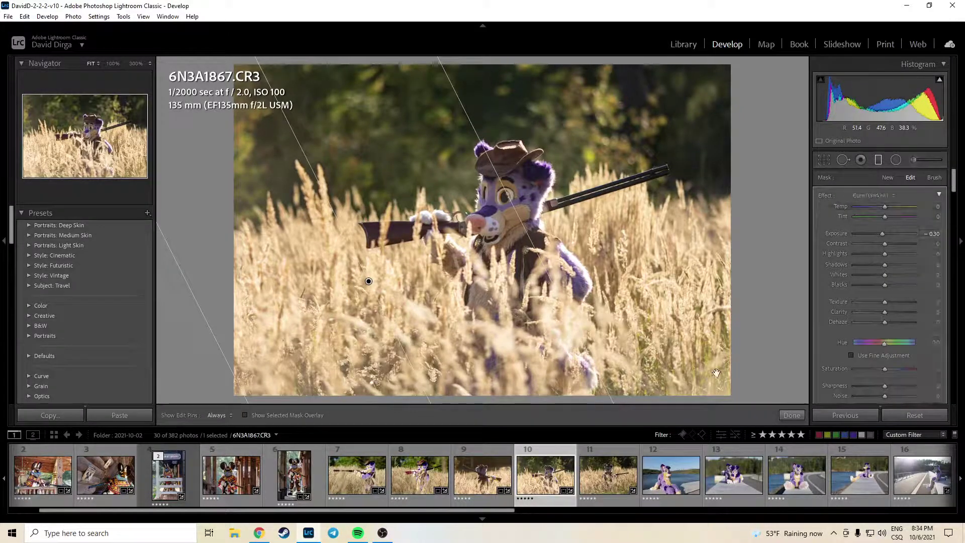
left_click(789, 415)
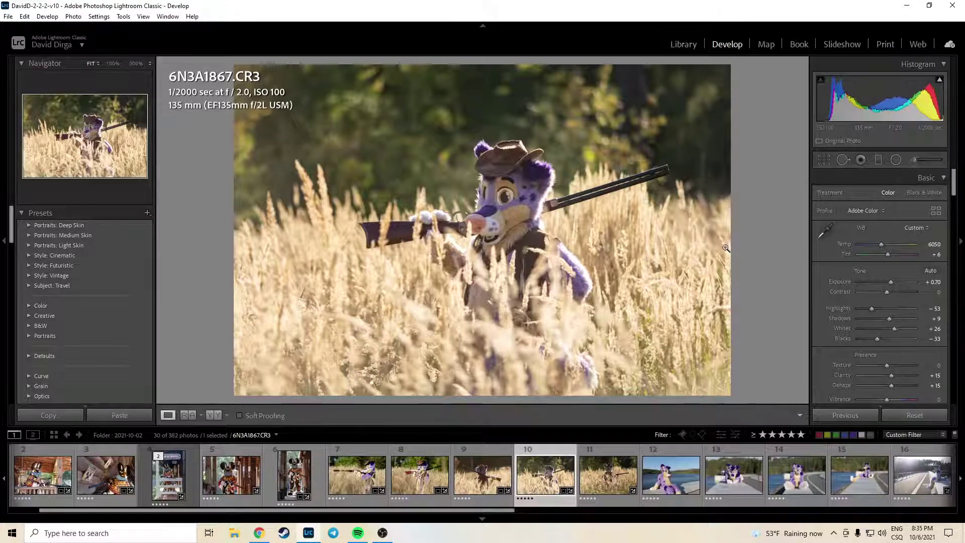
Switch the keyboard layout to US and compare the before and after versions of 6N3A1867.CR3.
key("alt+shift")
key("backslash")
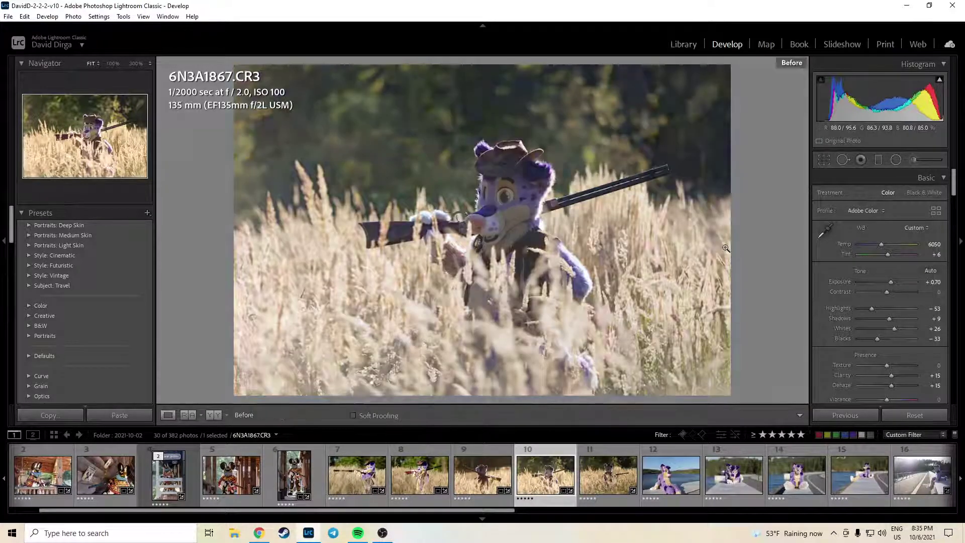
key("backslash")
key("backslash")
key("backslash")
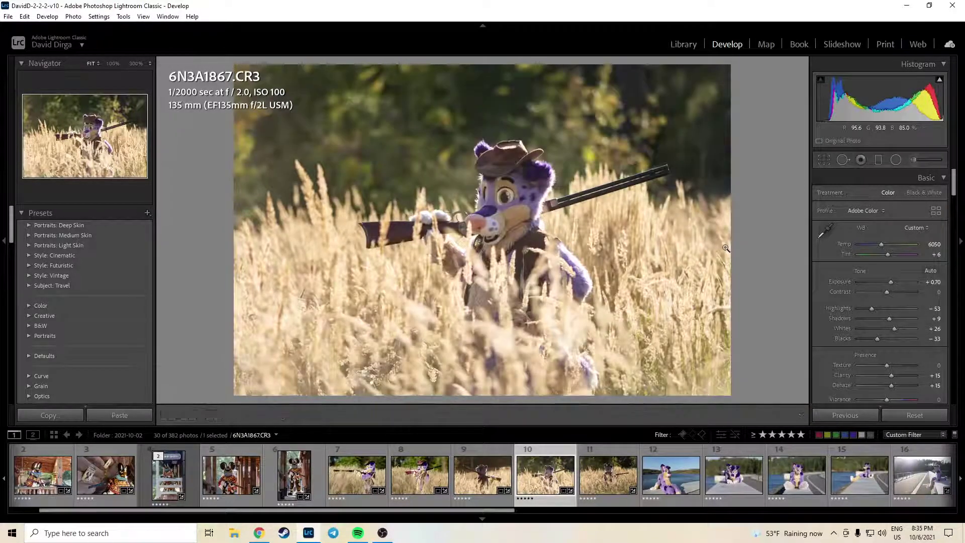
Lower the Exposure of the radial filter around the fursuiter in 6N3A1867.CR3 and set the photo's overall Exposure to +0.90.
key("backslash")
key("backslash")
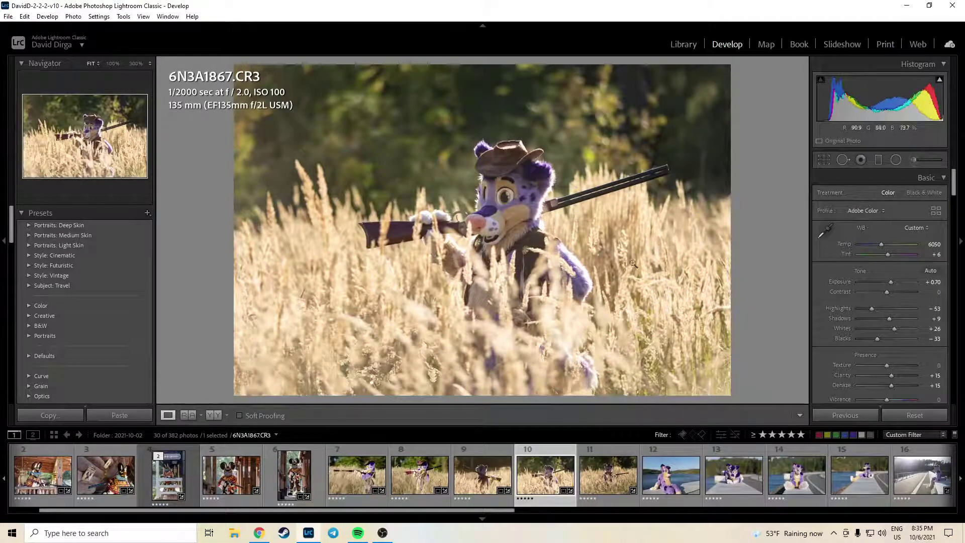
left_click(518, 195)
left_click(518, 198)
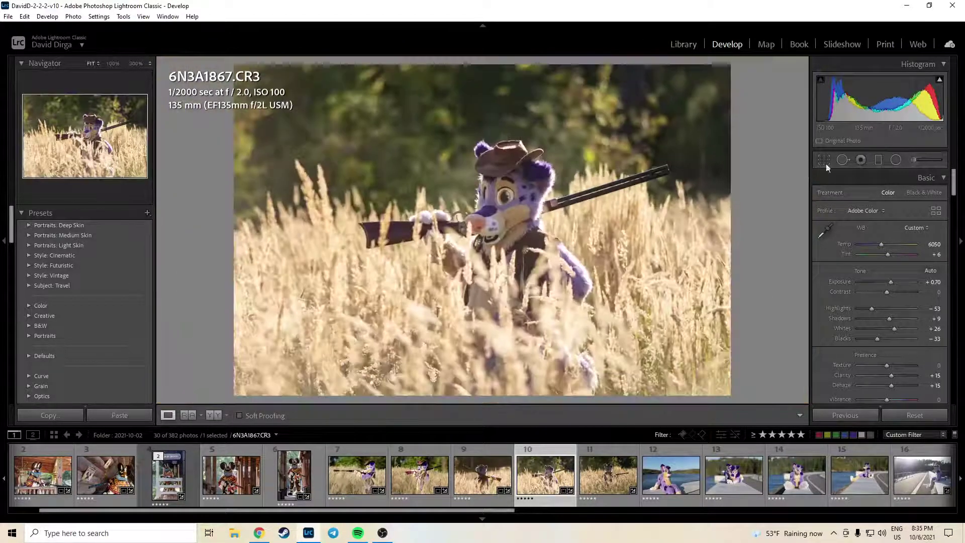
left_click(895, 159)
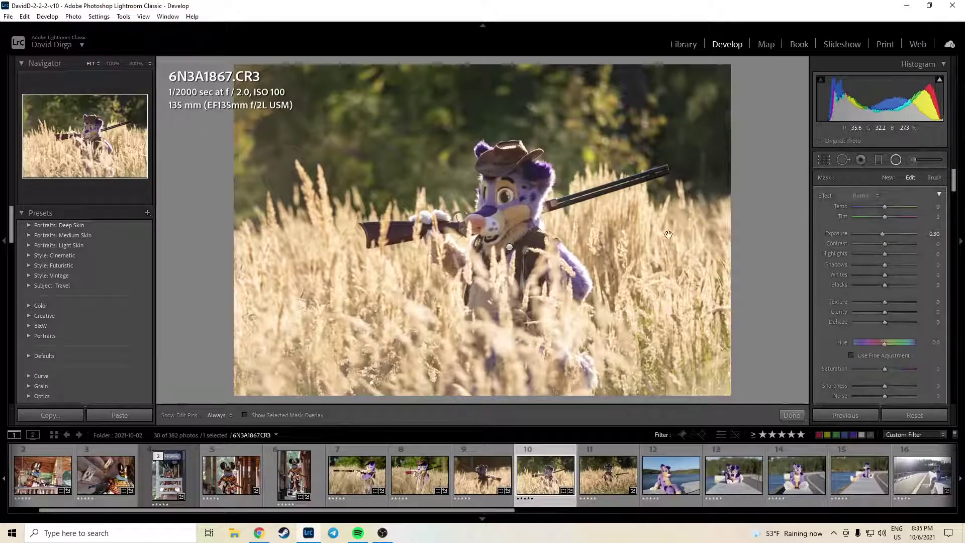
left_click_drag(509, 250, 598, 392)
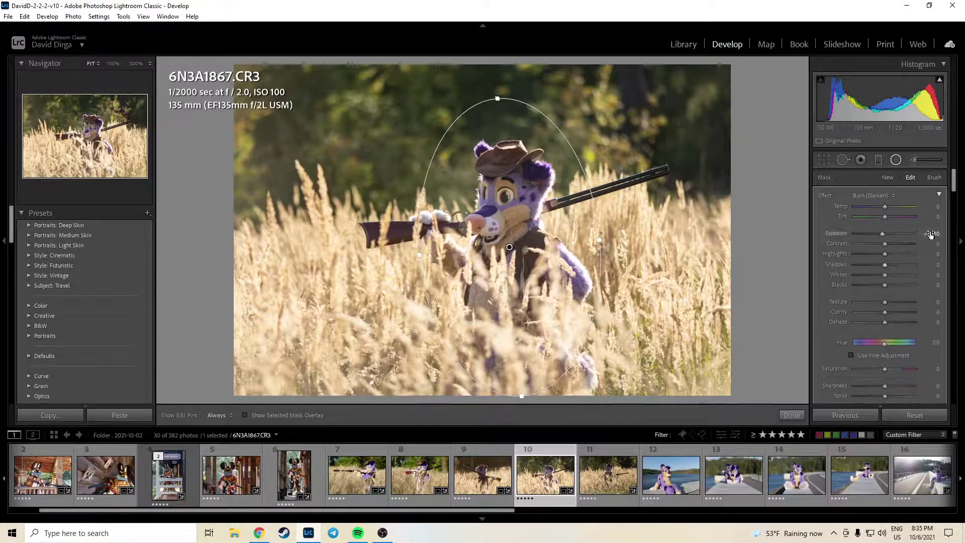
left_click_drag(930, 234, 924, 234)
left_click(792, 415)
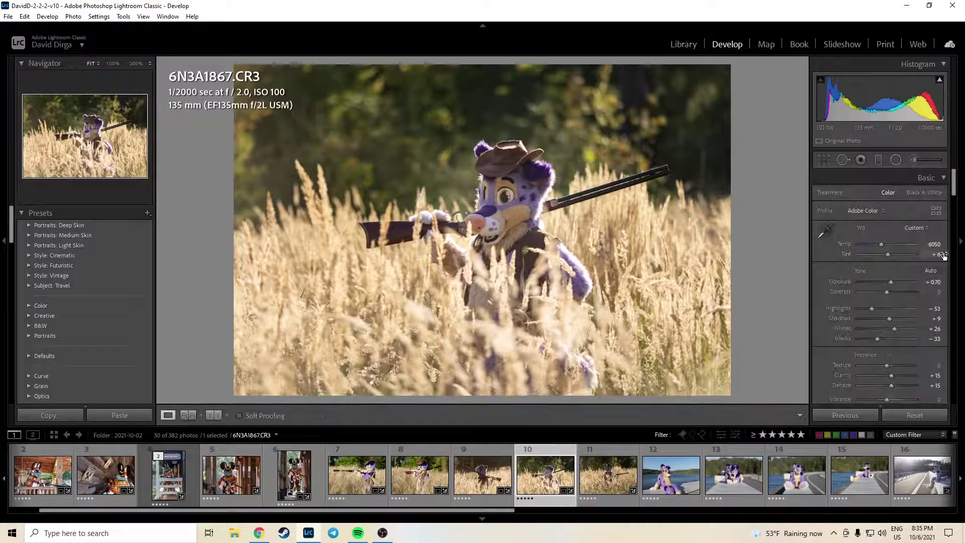
key("Up")
key("Up")
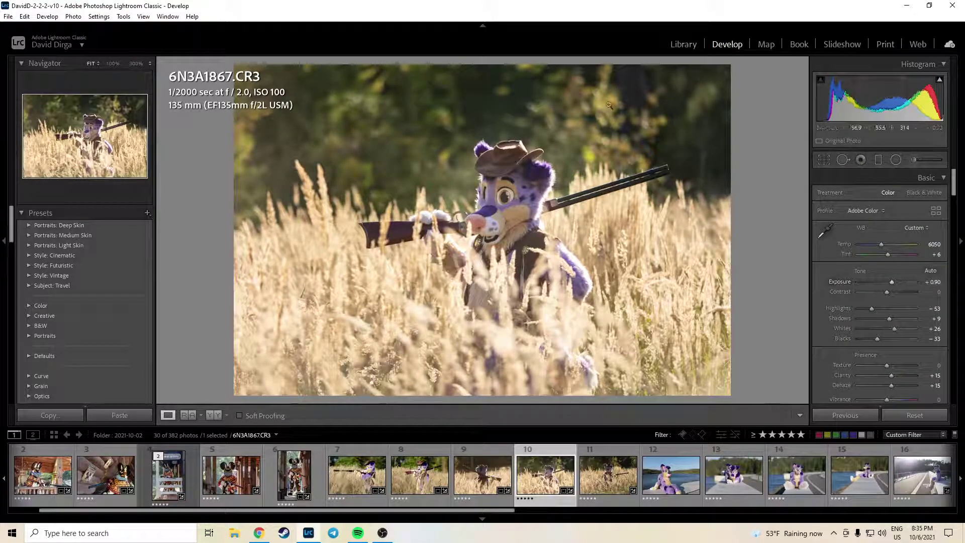
Inspect the fursuiter's face, the rifle barrel and the vest in 6N3A1867.CR3 at 100% magnification.
left_click(510, 198)
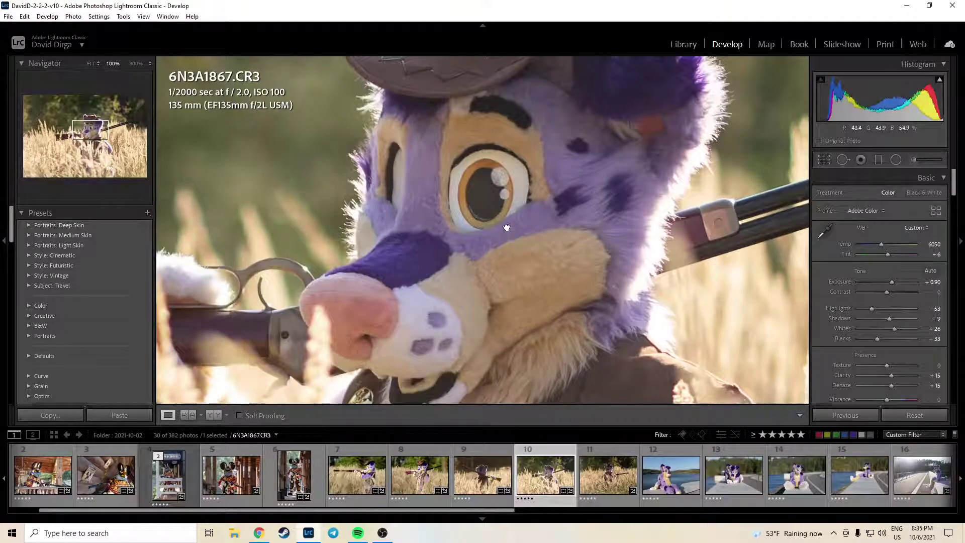
left_click(507, 227)
left_click(679, 278)
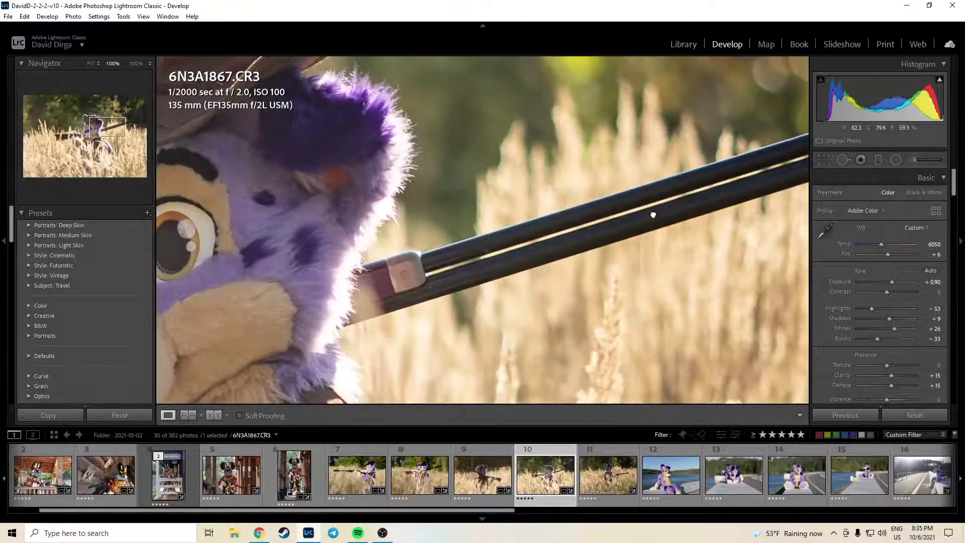
left_click_drag(653, 215, 296, 281)
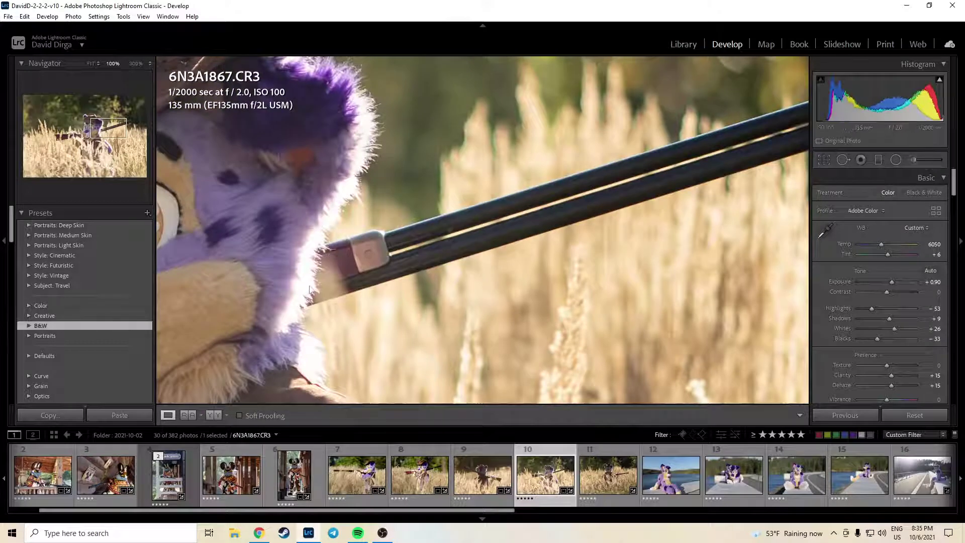
left_click_drag(281, 304, 658, 209)
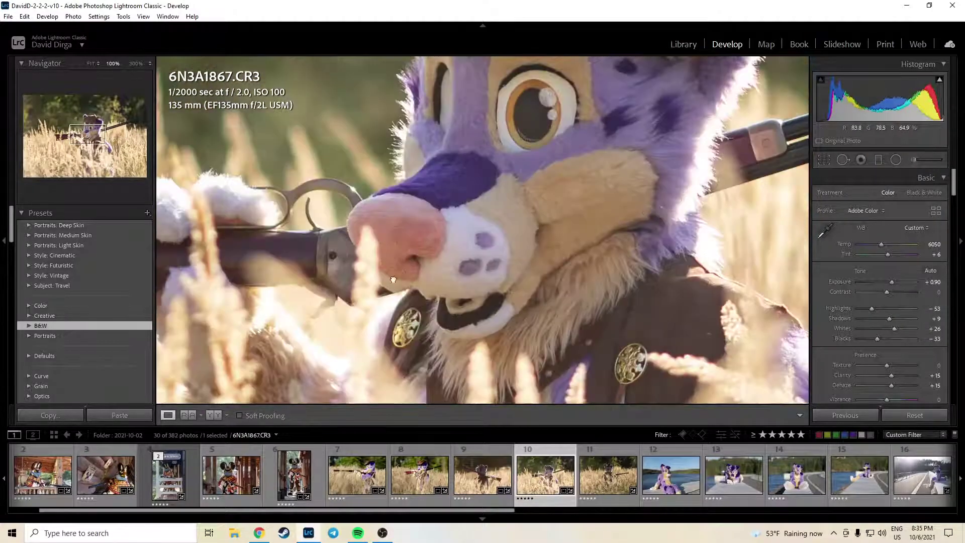
left_click_drag(393, 279, 636, 443)
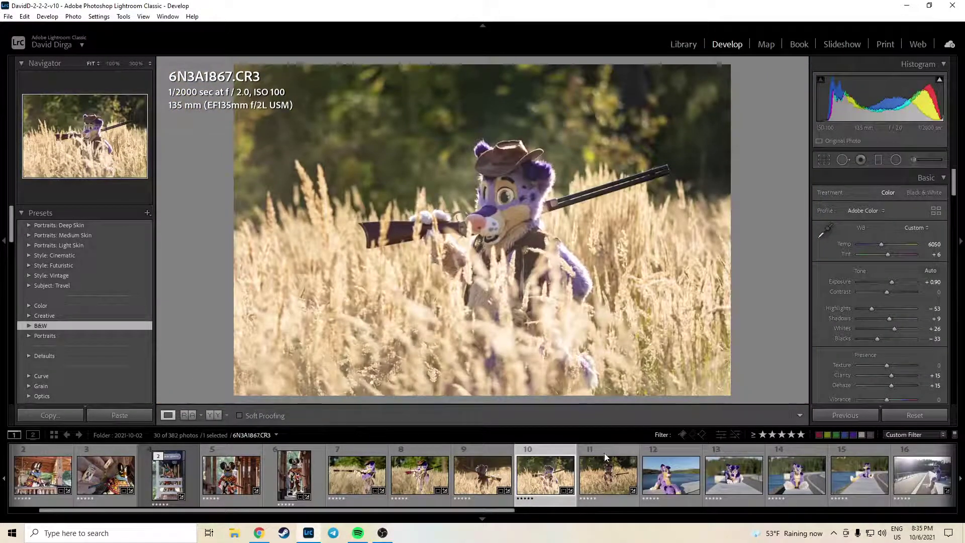
Synchronize the develop settings of 6N3A1867.CR3 to the next photo in the filmstrip.
left_click(606, 475, "ctrl")
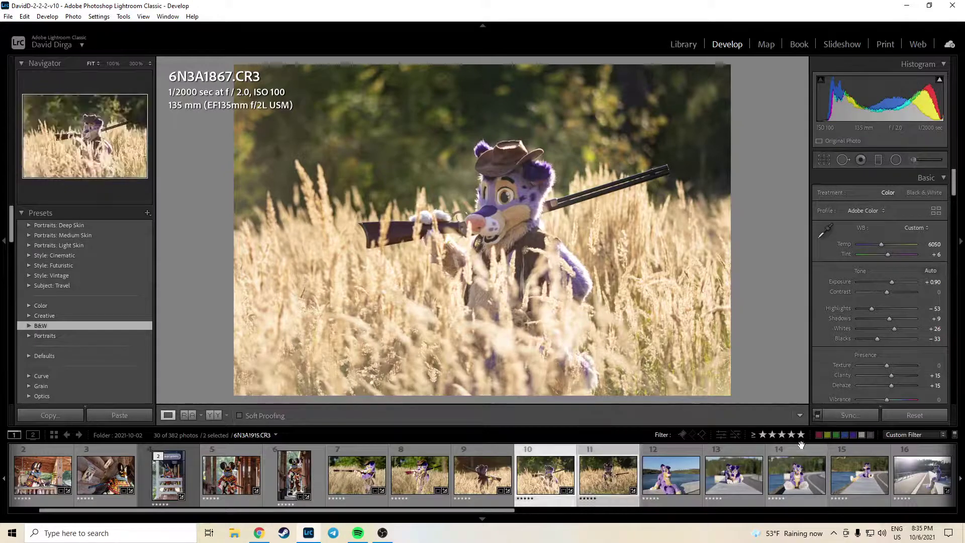
left_click(852, 415)
left_click(640, 393)
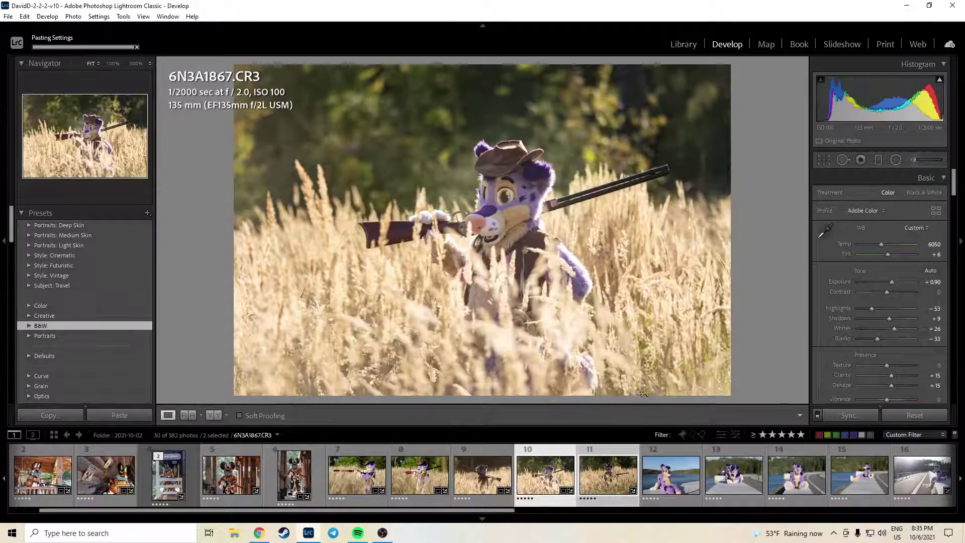
Open 6N3A1884.CR3, draw an elliptical Radial Filter centred on the fursuiter's upper body, and set its Exposure to −0.40.
left_click(617, 455)
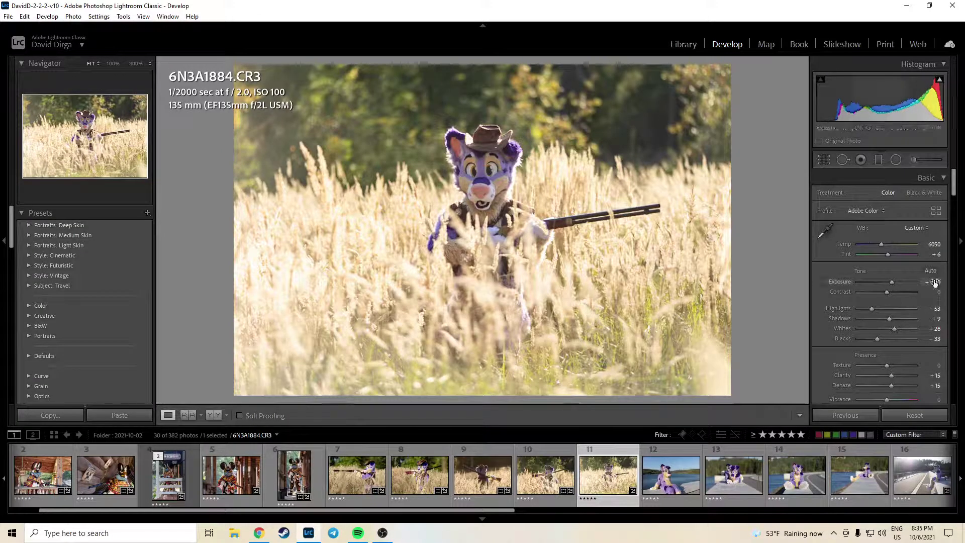
left_click(895, 161)
mouse_move(483, 227)
left_mouse_down()
mouse_move(568, 374)
mouse_move(546, 323)
mouse_move(548, 346)
left_mouse_up()
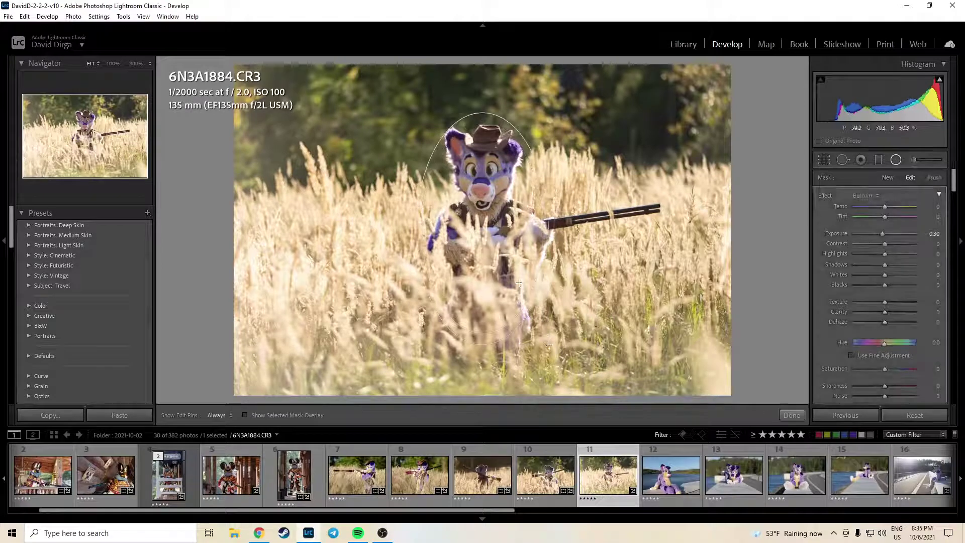
left_click_drag(483, 229, 485, 211)
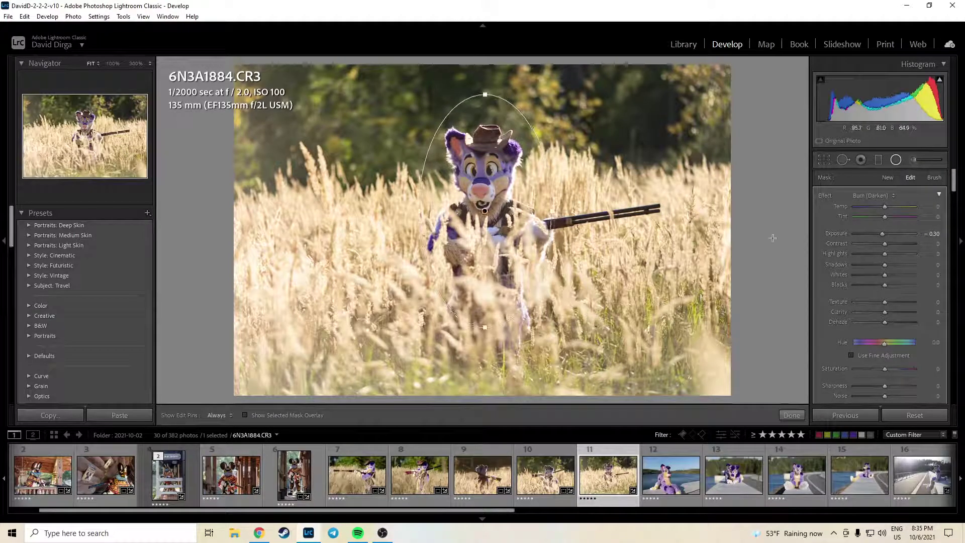
left_click_drag(931, 236, 923, 237)
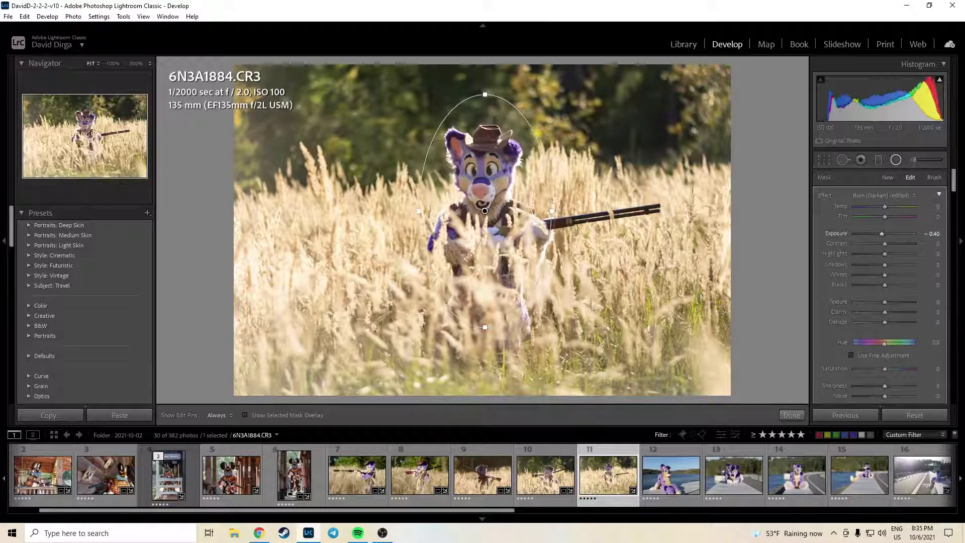
left_click(789, 416)
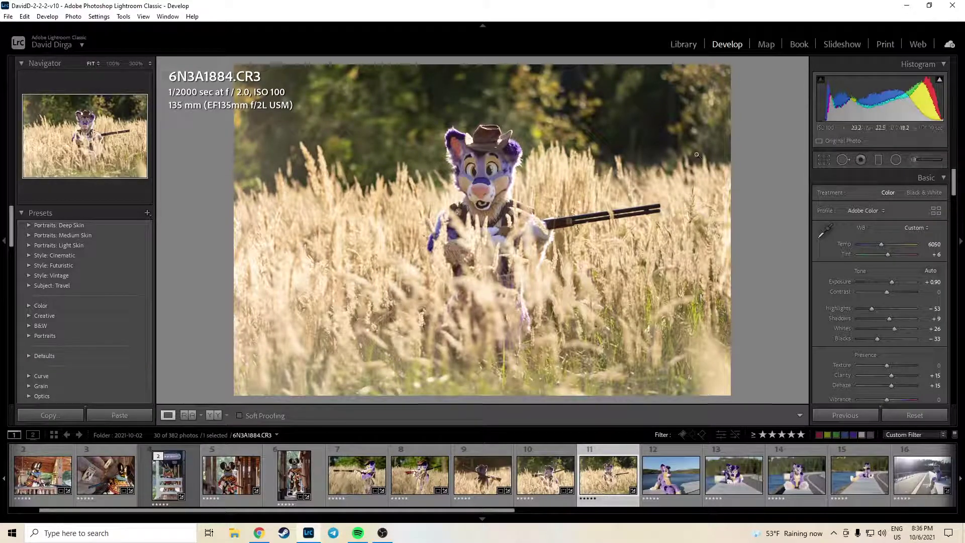
Crop 6N3A1884.CR3 slightly tighter at its original aspect ratio, trimming mainly the left side and the bottom grass.
left_click(825, 161)
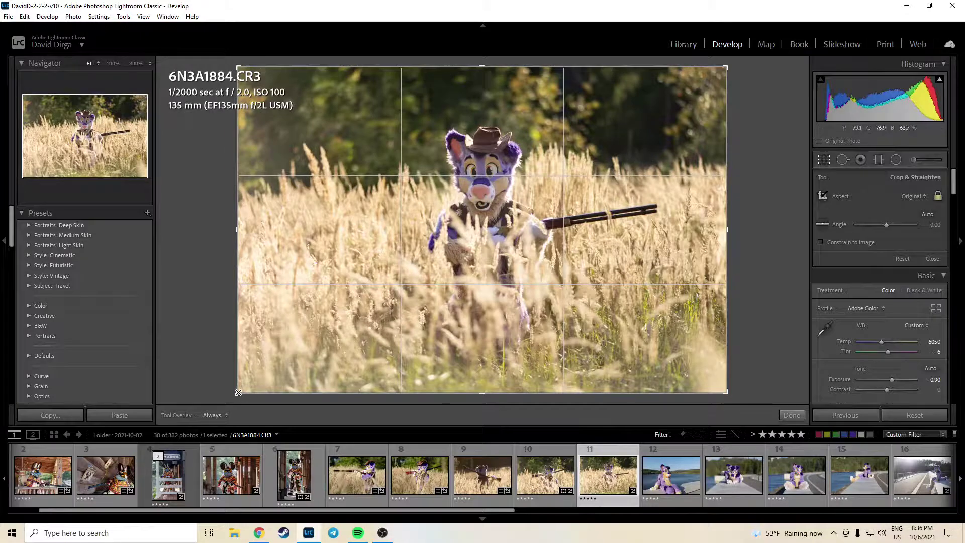
left_click_drag(238, 392, 290, 356)
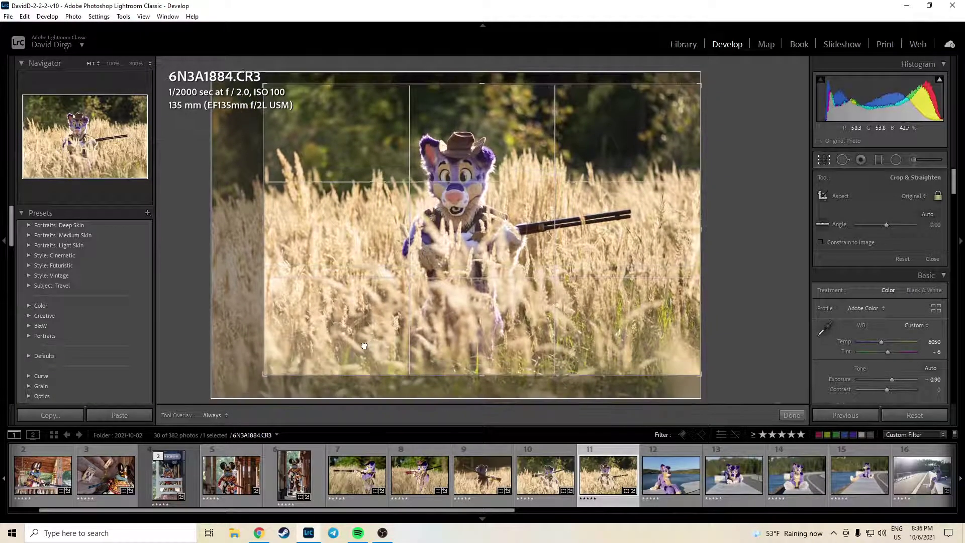
left_click_drag(365, 346, 361, 345)
left_click(792, 415)
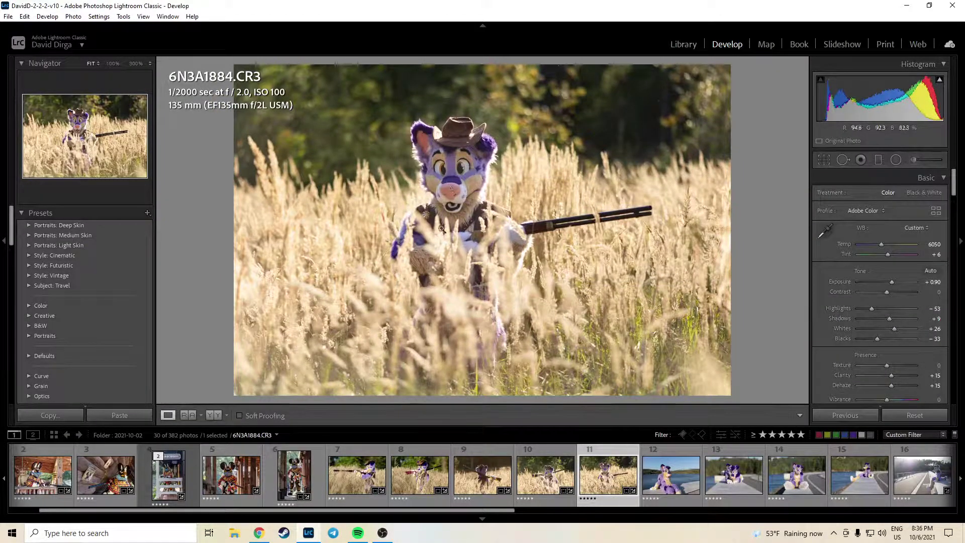
Brush a Highlights −20 adjustment onto the bright area beside the fursuiter's head, left of the chin.
left_click(472, 181)
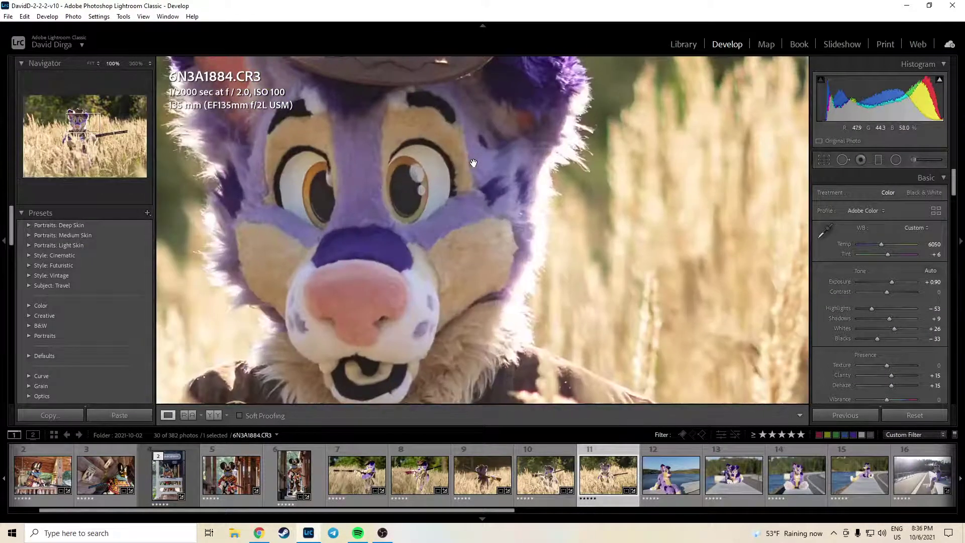
left_click(412, 180)
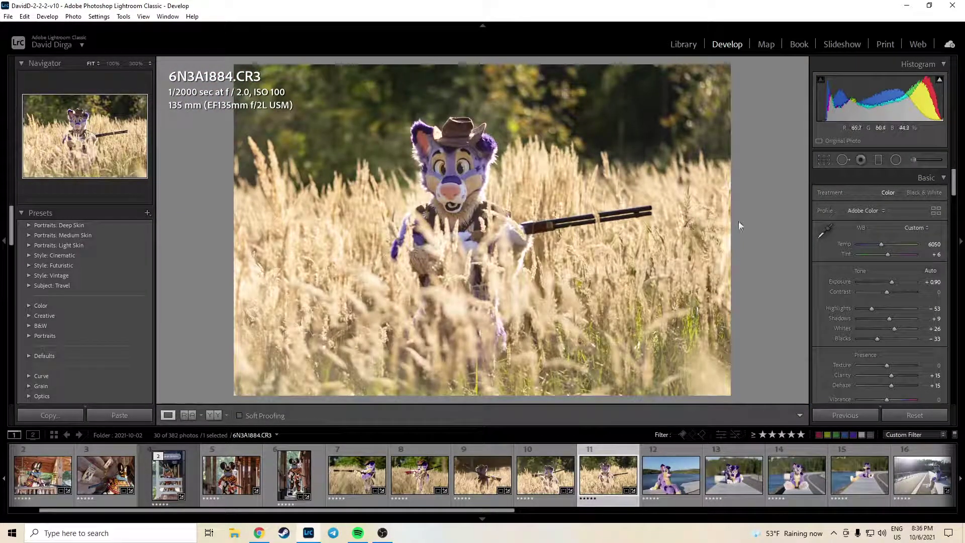
left_click(933, 161)
left_click(874, 195)
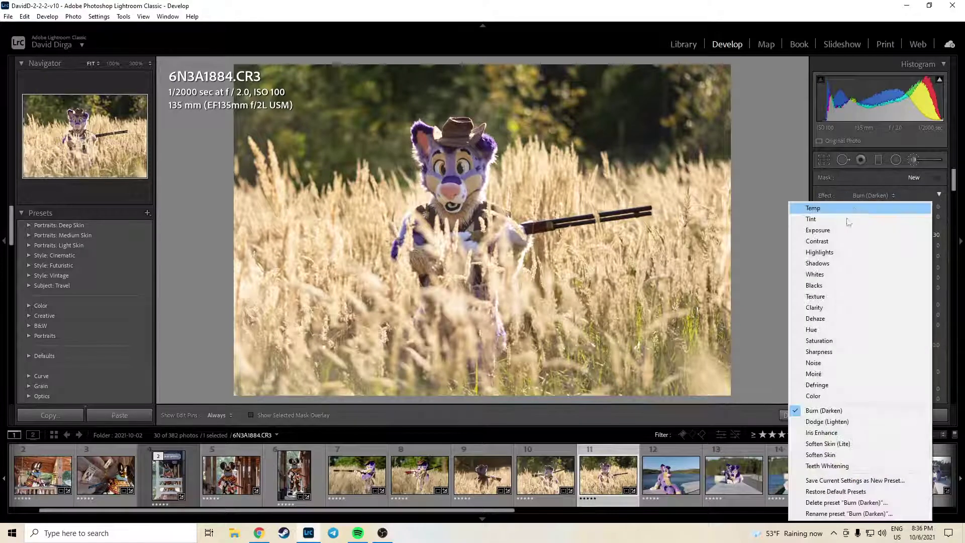
left_click(832, 252)
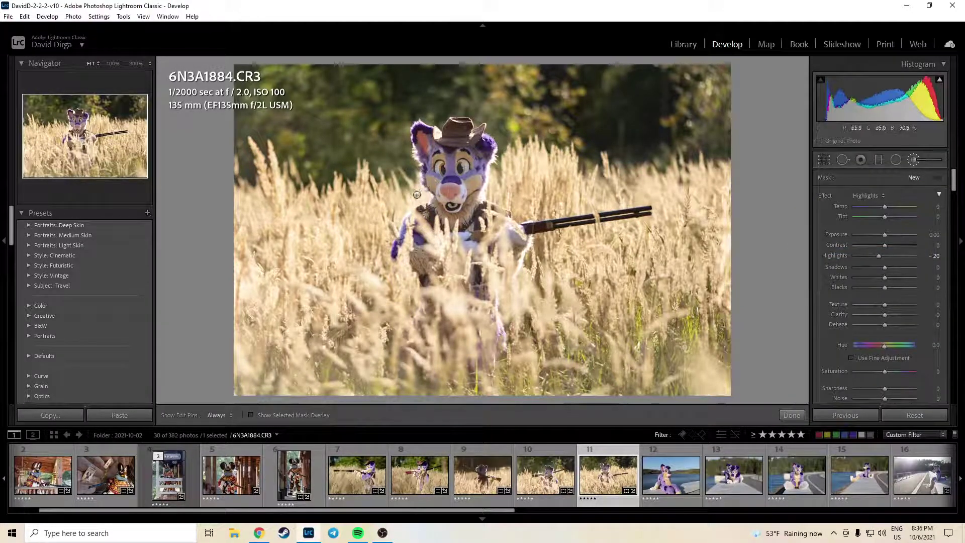
left_click(416, 197)
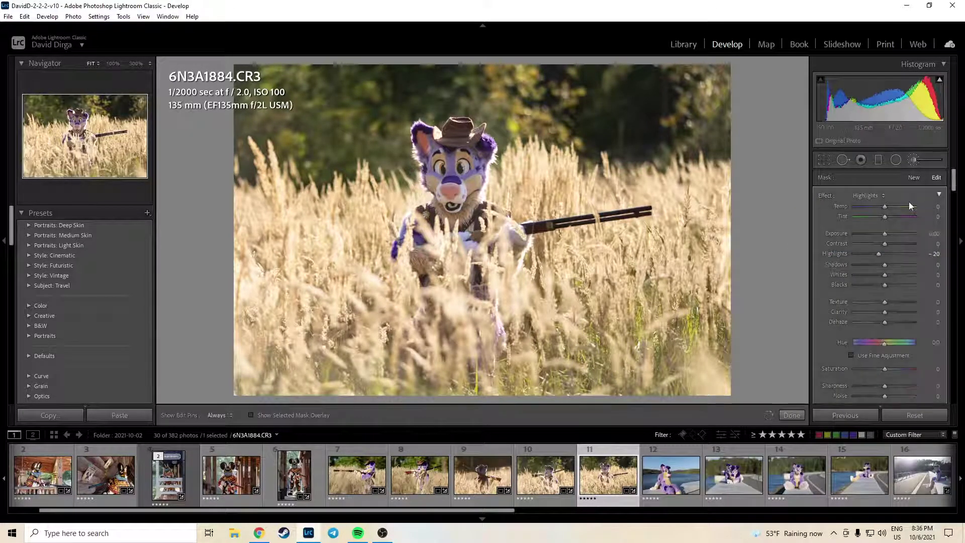
Set the Exposure of the brush adjustment beside the head to −0.15 and finish the brush edit.
left_click(870, 195)
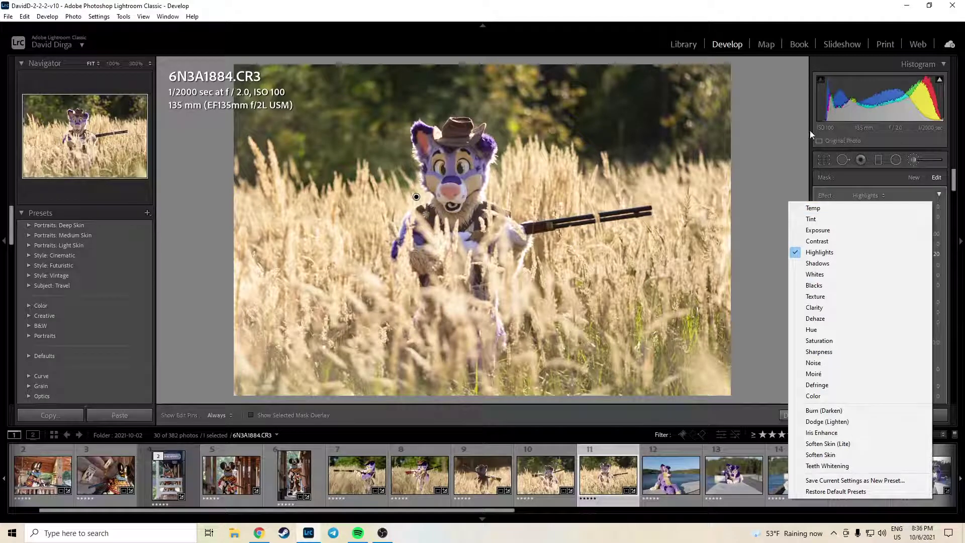
key("Escape")
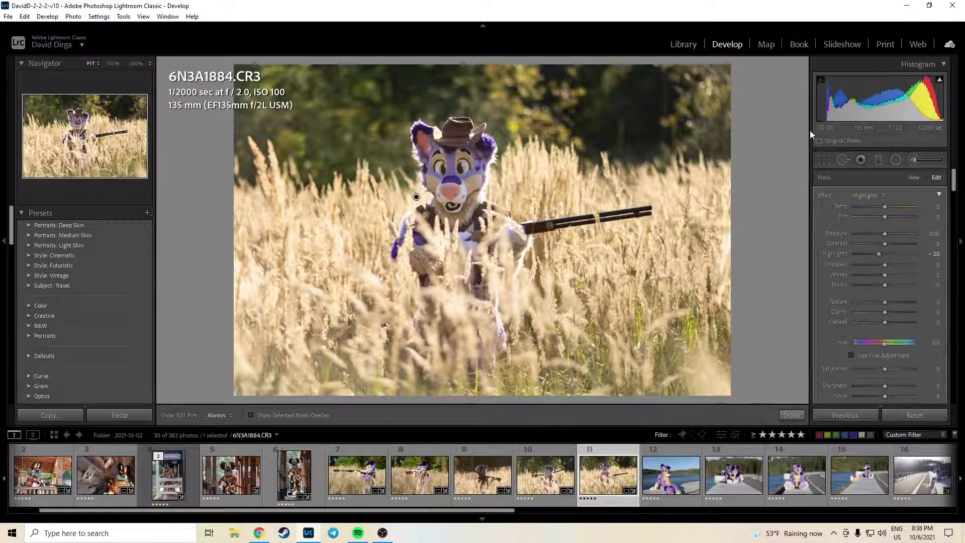
left_click(932, 234)
key("BackSpace")
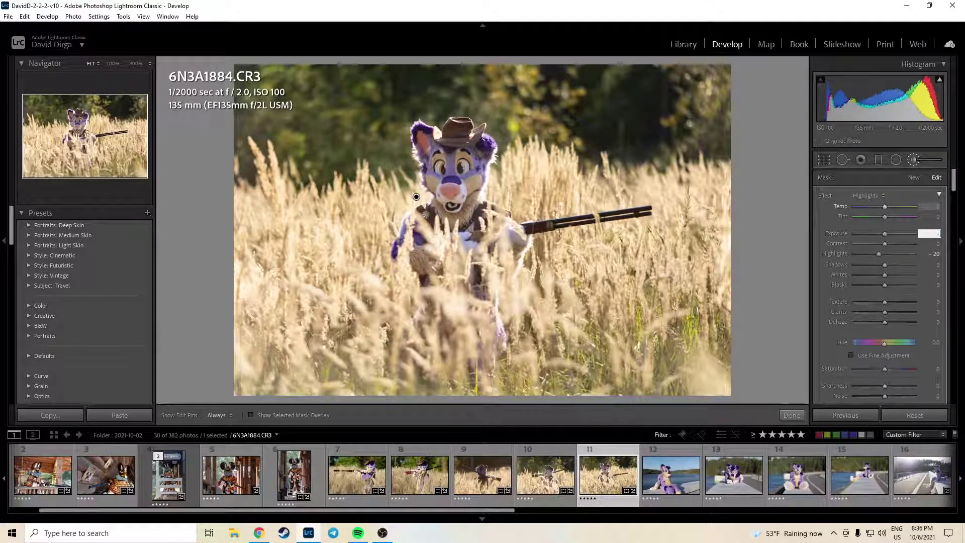
type("-15")
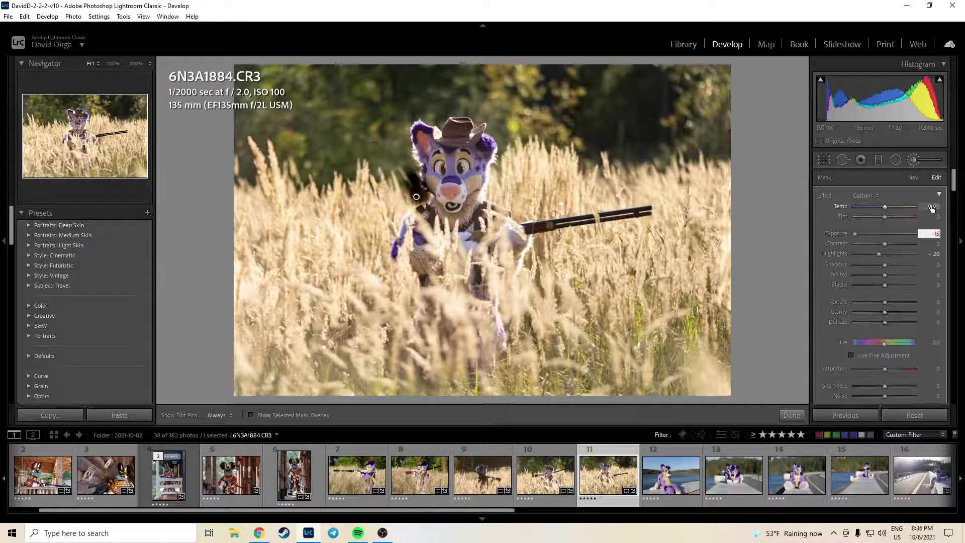
key("Return")
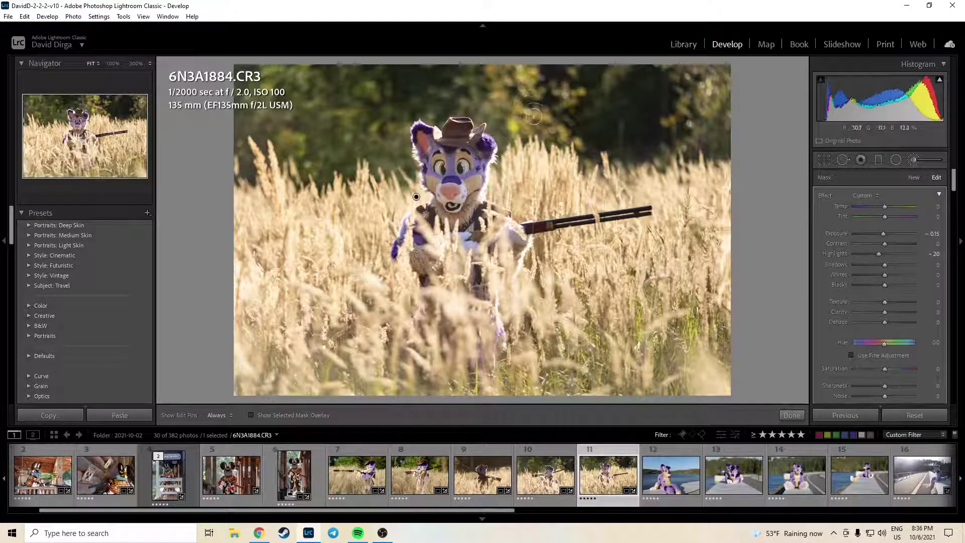
left_click(792, 416)
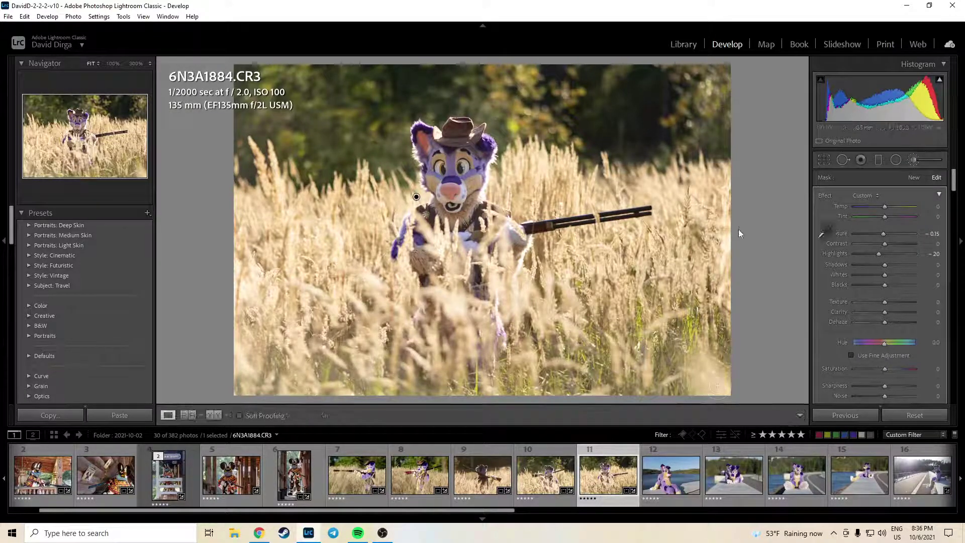
Set the photo's exposure to +1.30 and its vibrance to +15.
left_click(934, 286)
type("1.3")
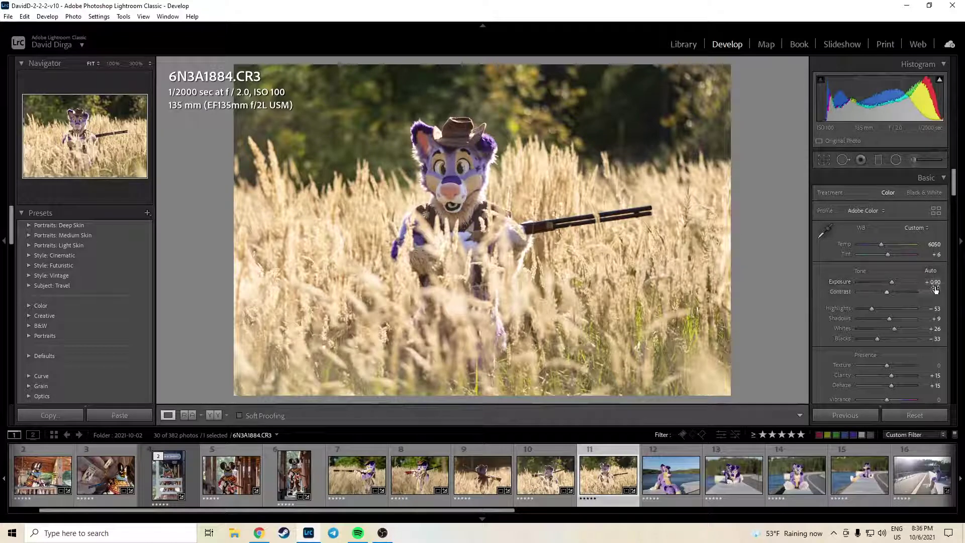
key("Return")
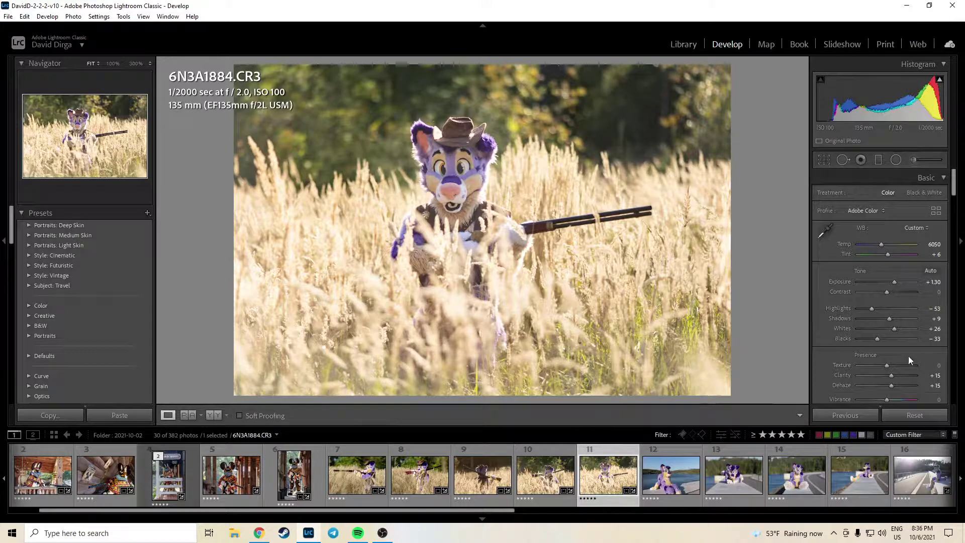
scroll(909, 358, "down", 2)
left_click(934, 333)
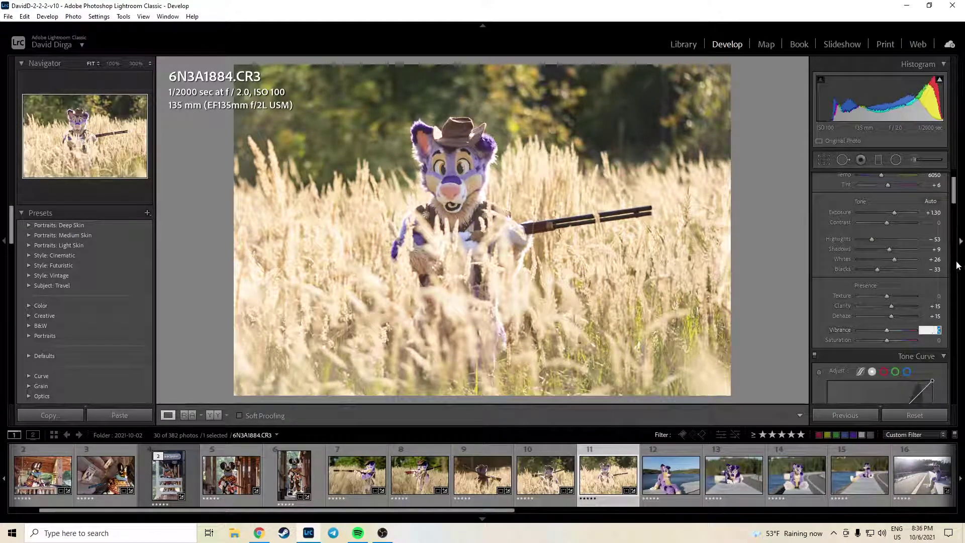
key("Return")
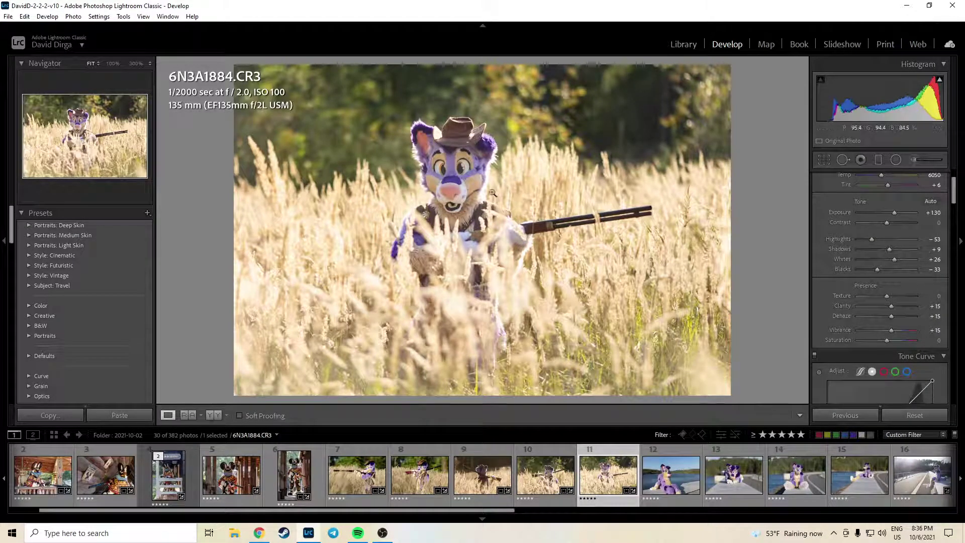
scroll(907, 249, "up", 2)
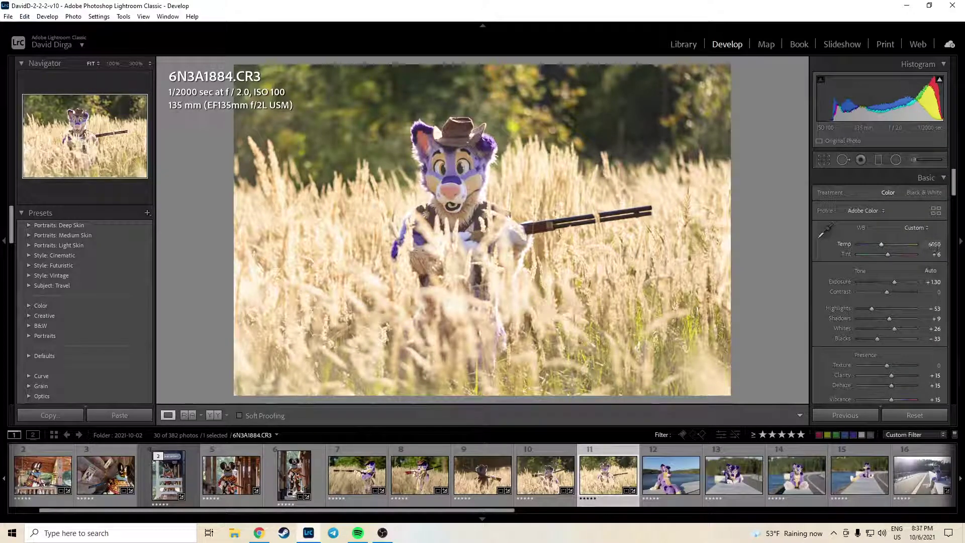
left_click_drag(934, 244, 928, 245)
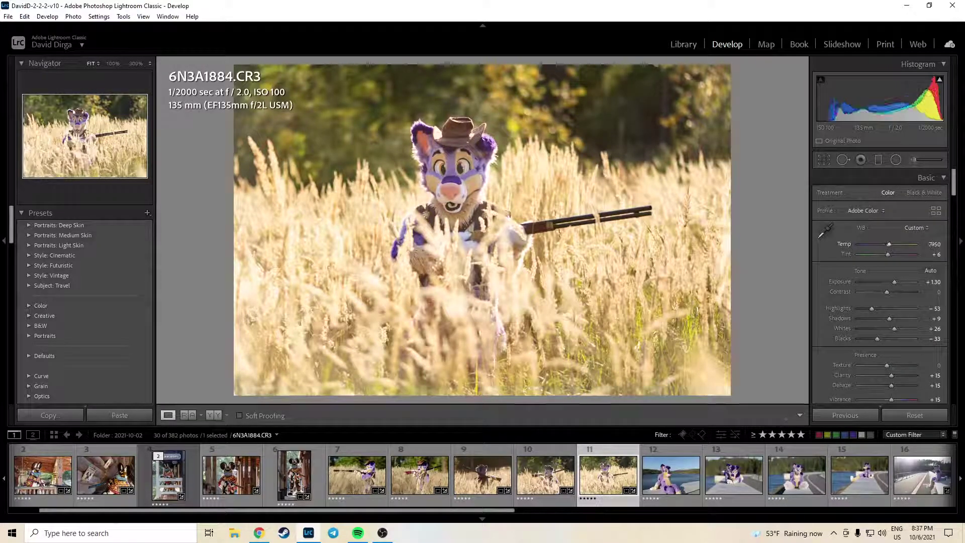
key("ctrl+z")
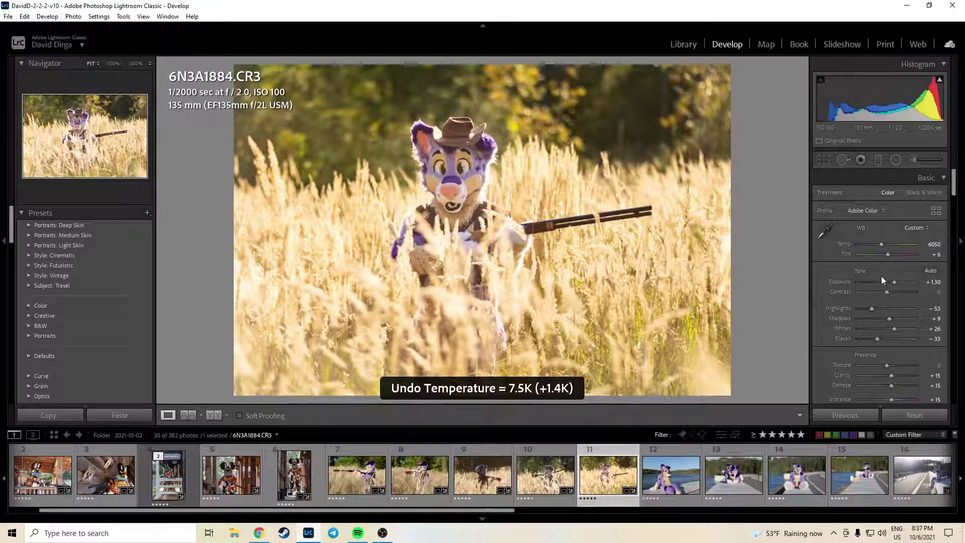
key("ctrl+shift+z")
key("ctrl+z")
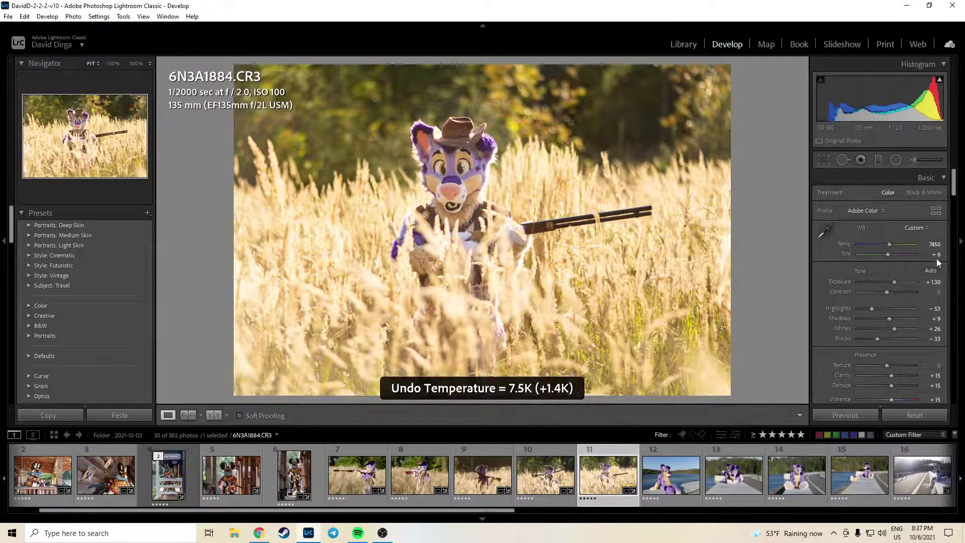
Set the white balance temperature of 6N3A1884.CR3 to 6500.
type("6500")
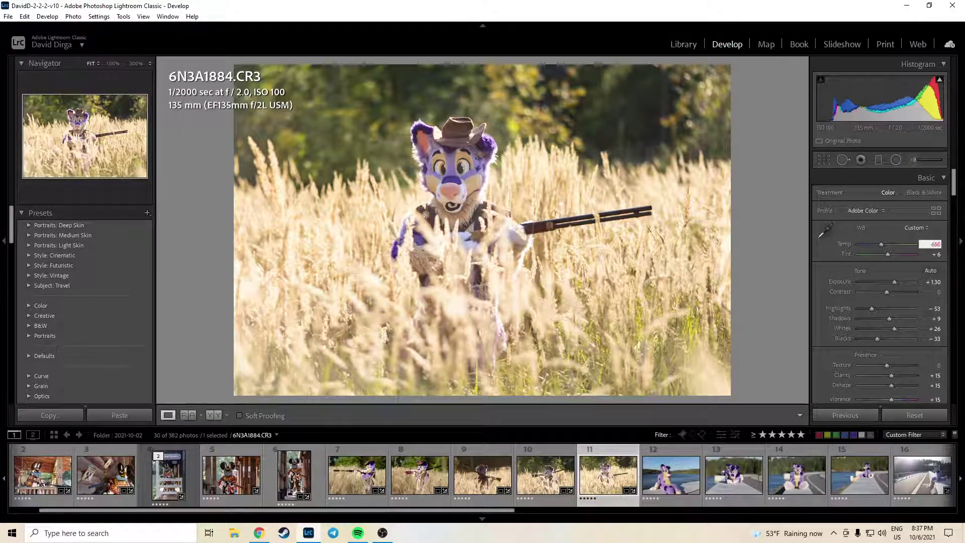
key("Return")
Go back to the previous photo, 6N3A1867.CR3, and raise its exposure to +1.20.
key("Left")
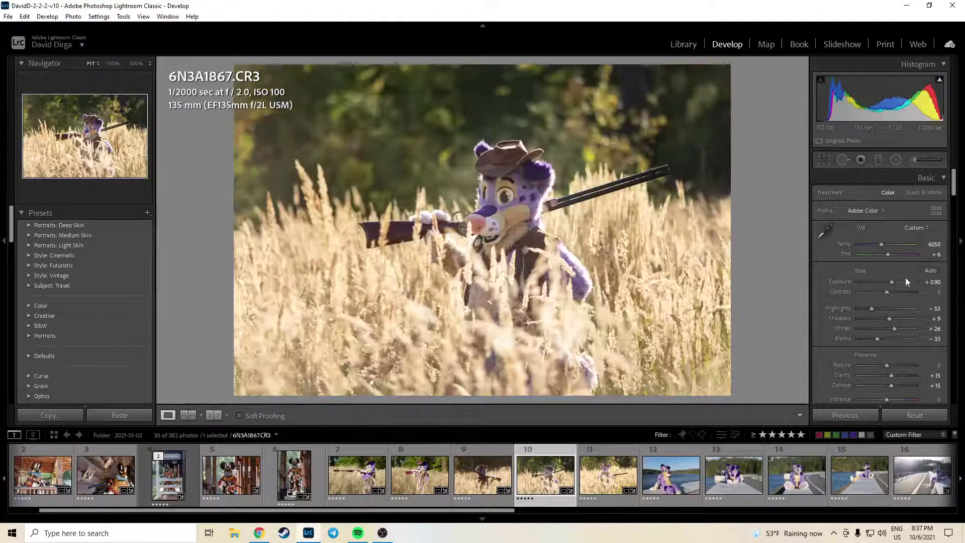
left_click_drag(936, 283, 943, 283)
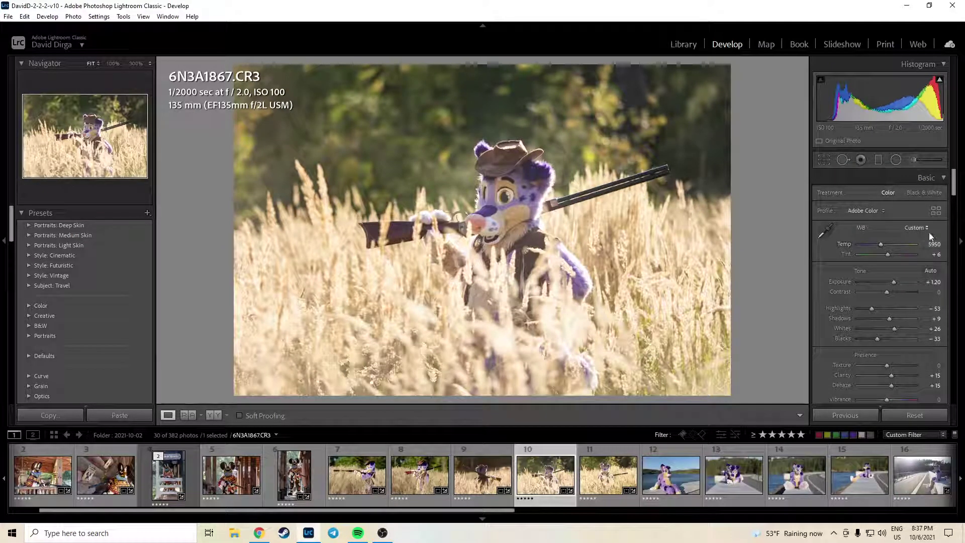
key("5")
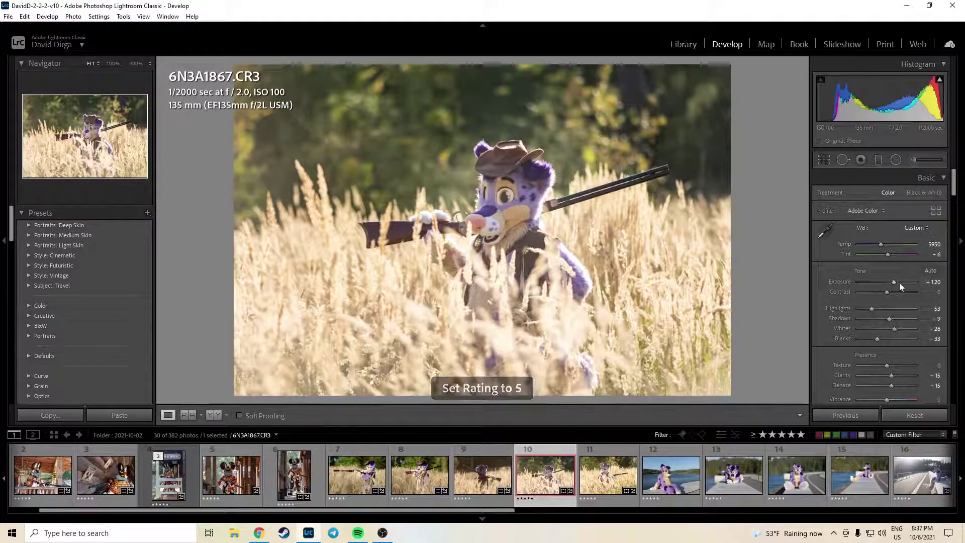
key("9")
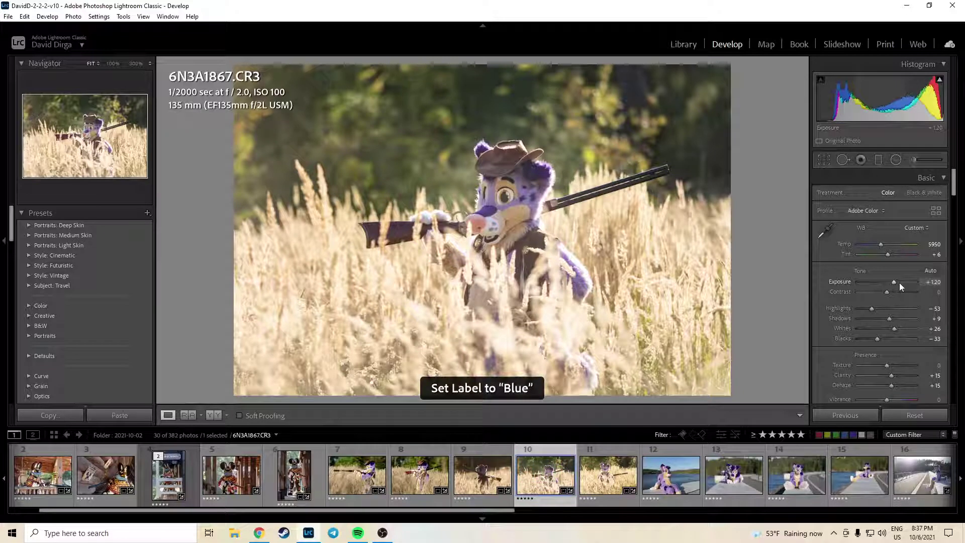
key("9")
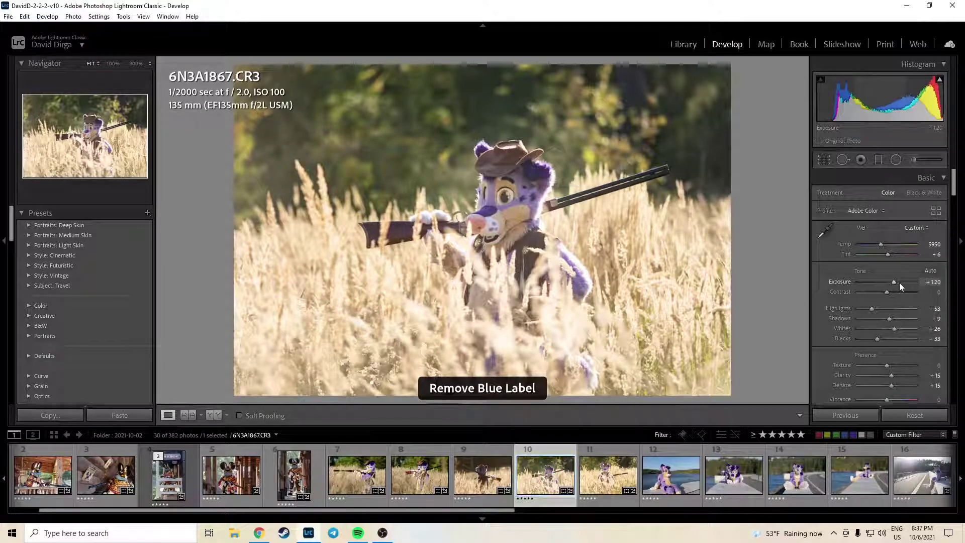
Set the white balance temperature of 6N3A1867.CR3 to 6500.
left_click(921, 244)
type("6500")
key("Return")
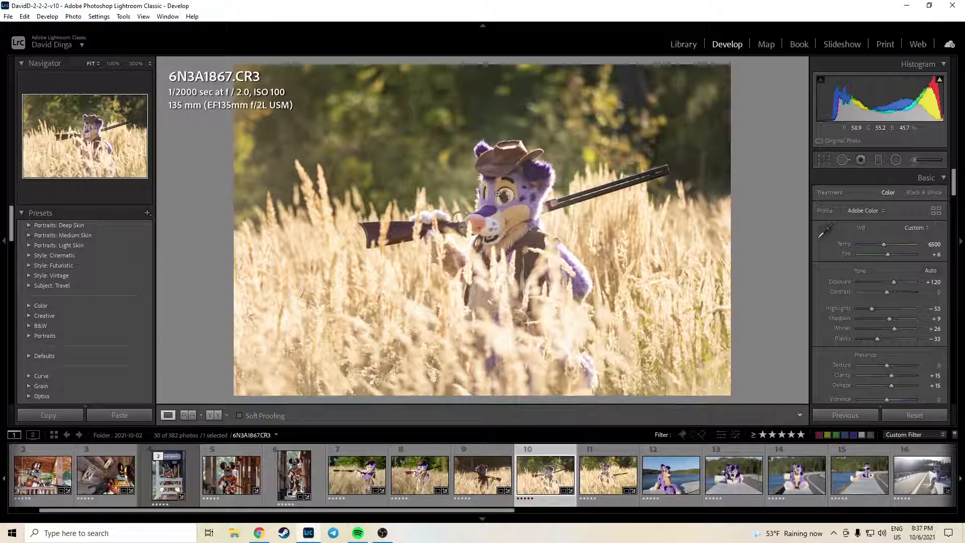
Paint with the adjustment brush, using the Burn (Darken) effect, over the background beside the character's face.
left_click(927, 162)
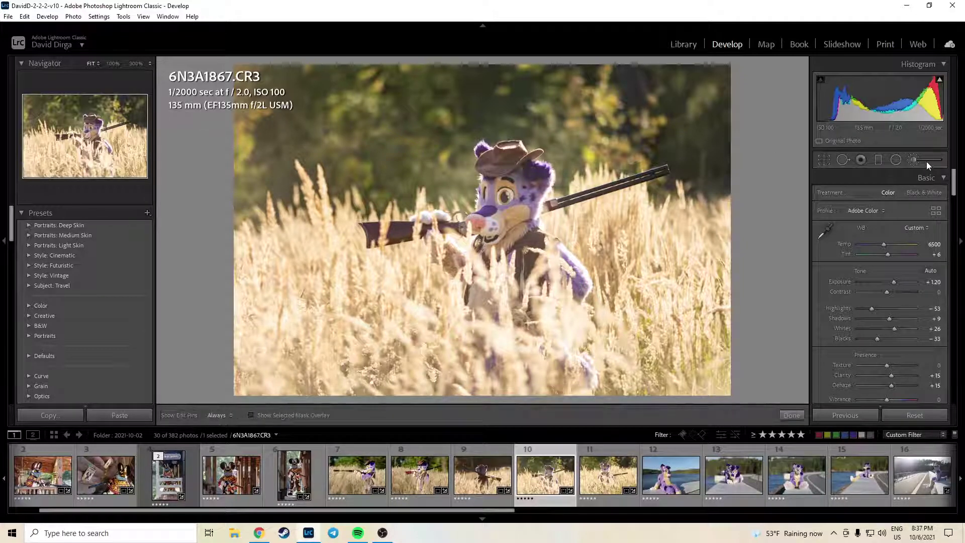
left_click(869, 195)
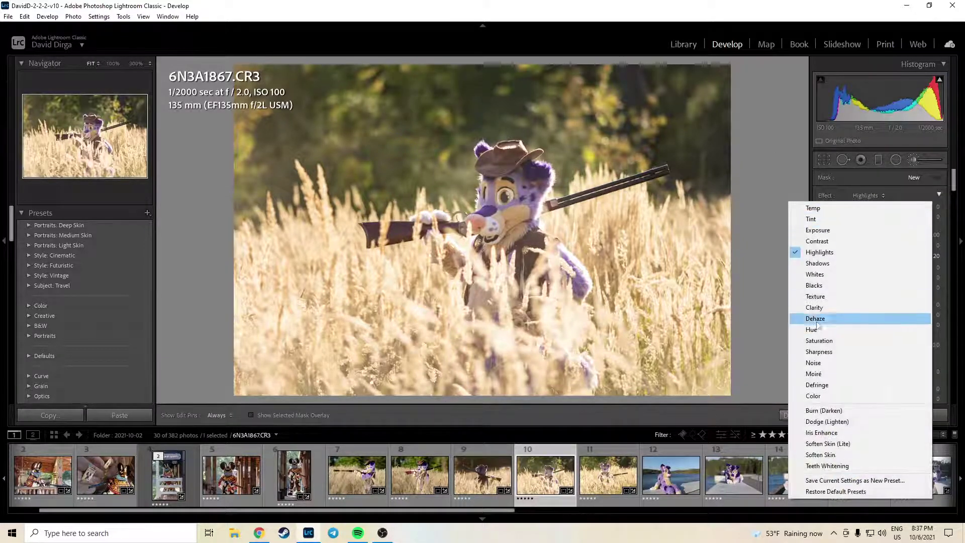
left_click(828, 411)
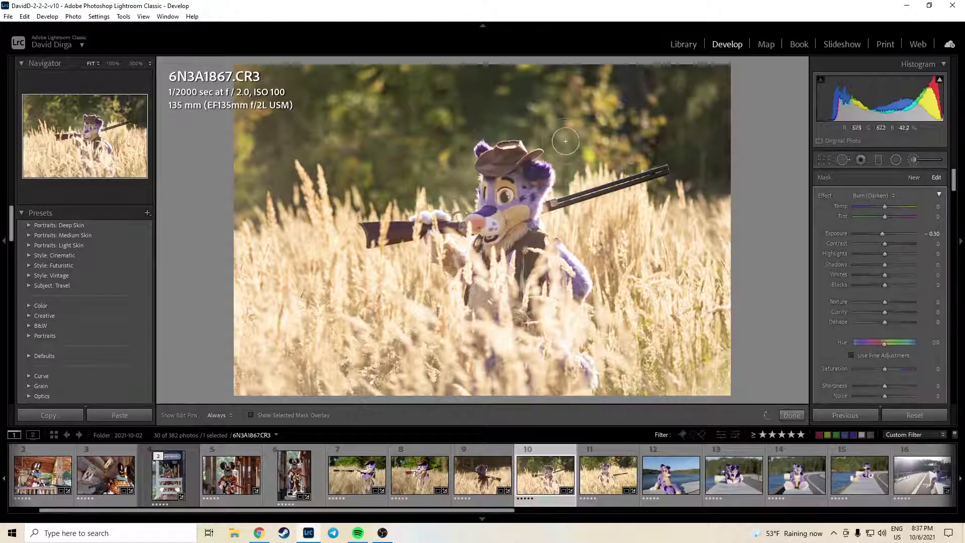
mouse_move(455, 199)
left_mouse_down()
mouse_move(467, 168)
mouse_move(466, 183)
left_mouse_up()
key("ctrl+z")
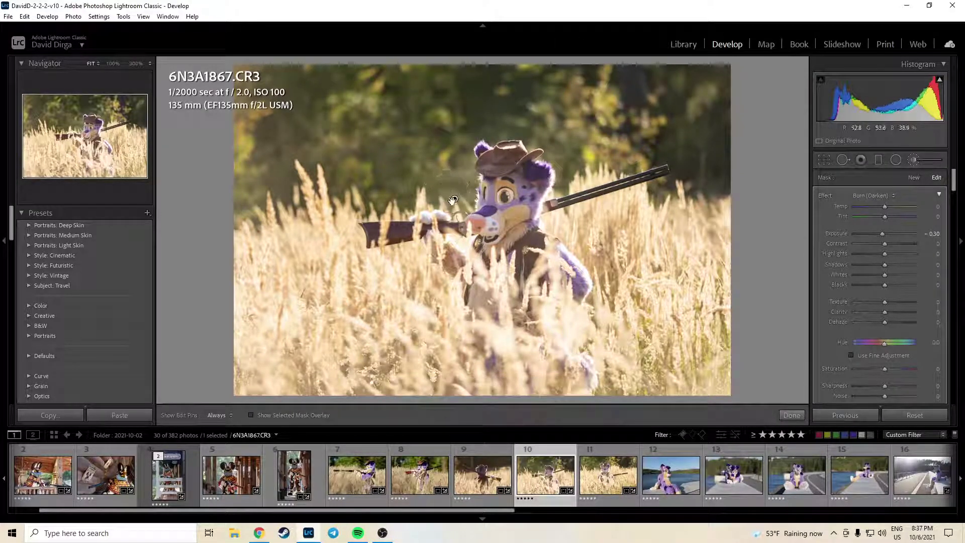
Undo the brush pin's move and the last burn stroke, and close the adjustment brush.
mouse_move(455, 199)
left_mouse_down()
mouse_move(313, 158)
mouse_move(432, 128)
mouse_move(420, 143)
mouse_move(452, 156)
mouse_move(445, 166)
mouse_move(389, 186)
left_mouse_up()
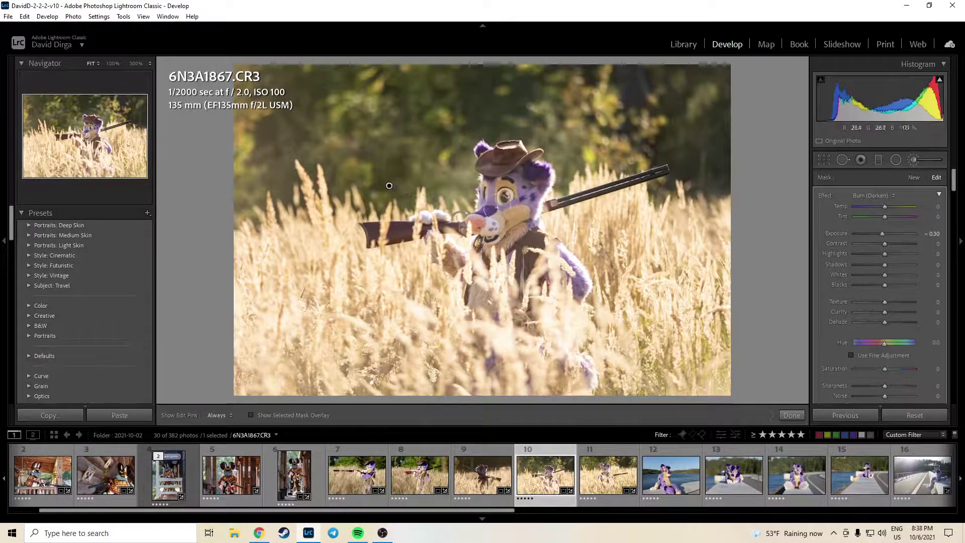
key("ctrl+z")
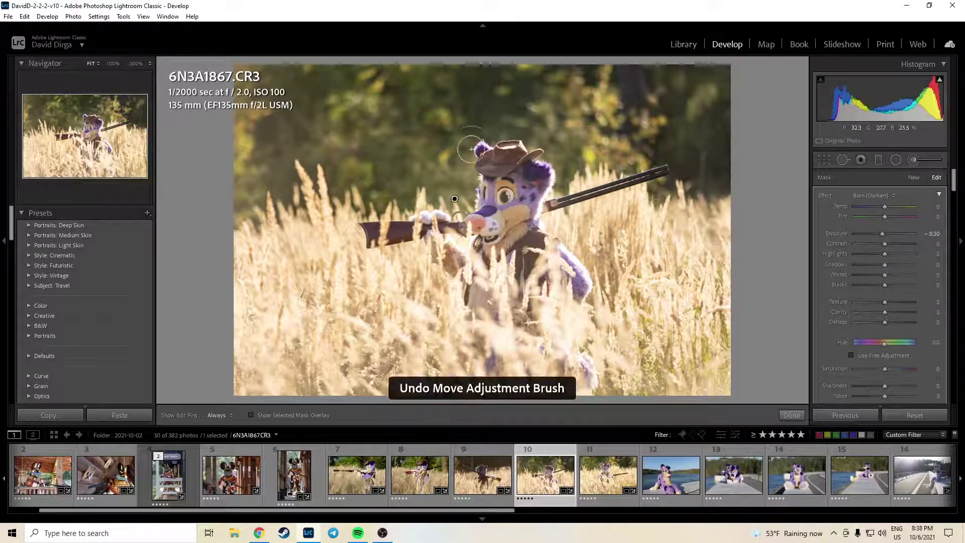
key("h")
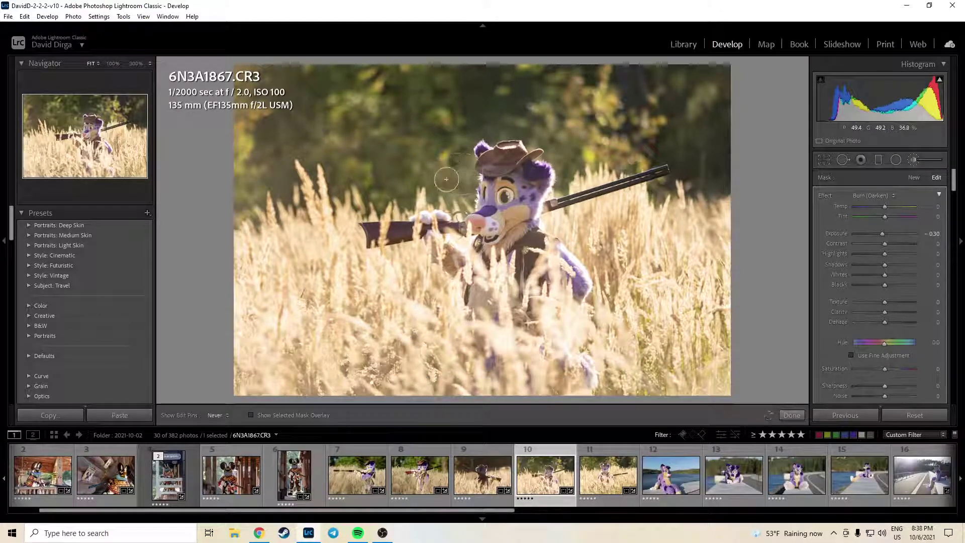
key("h")
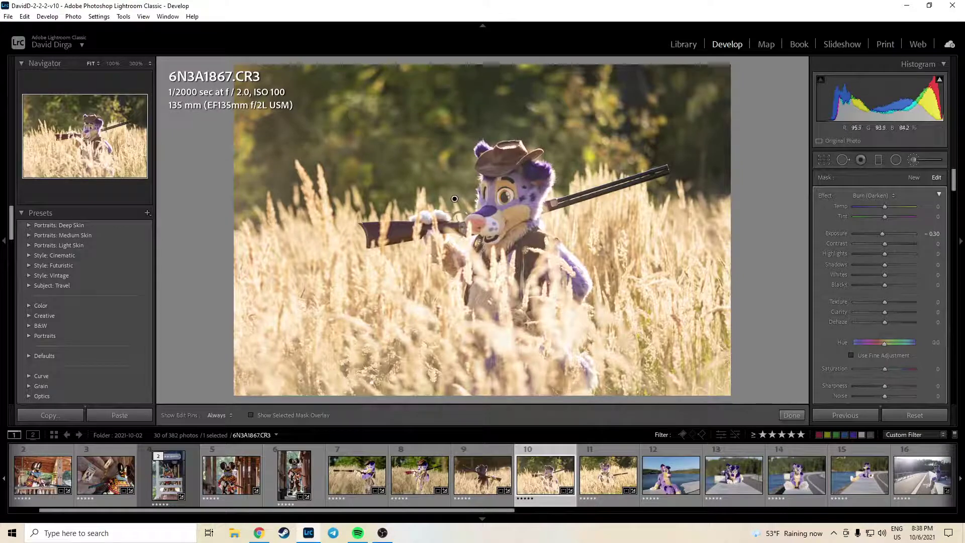
key("h")
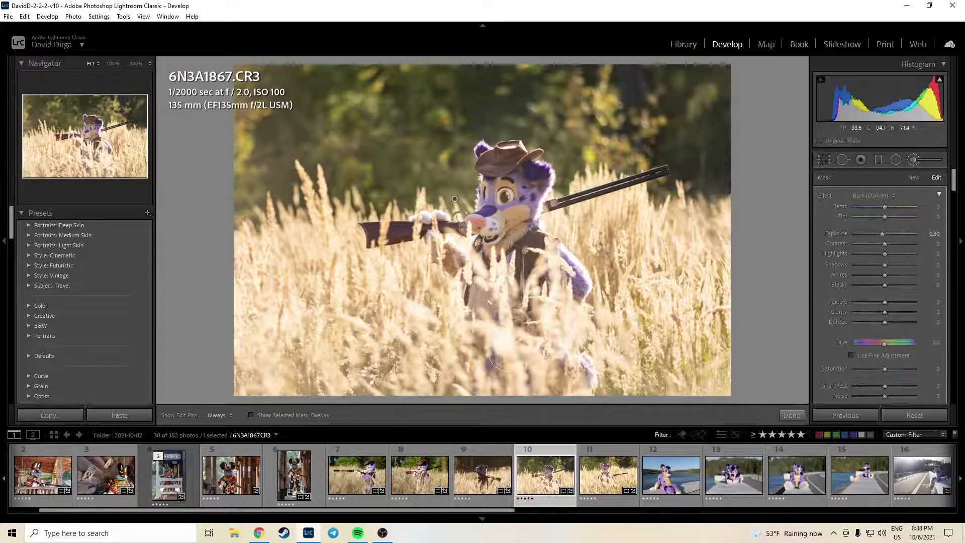
key("h")
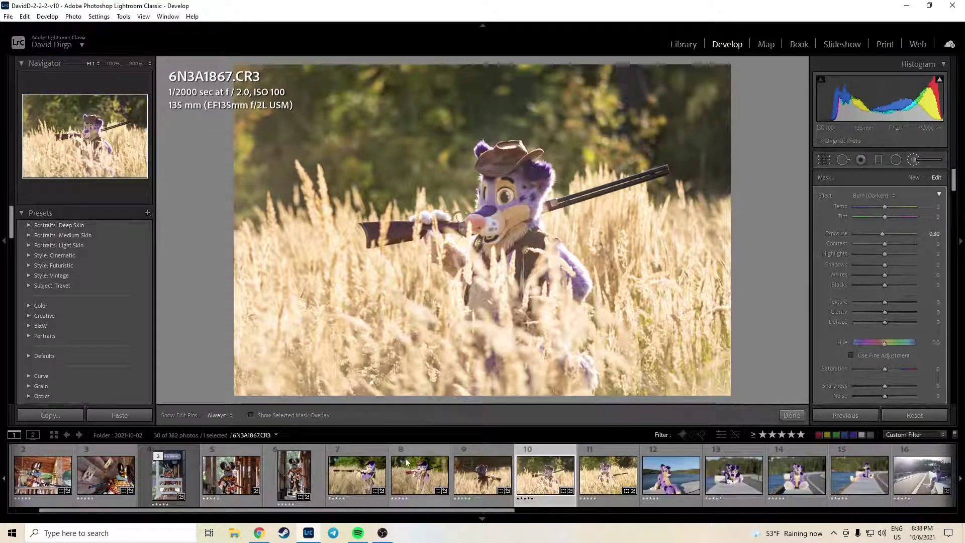
key("ctrl+z")
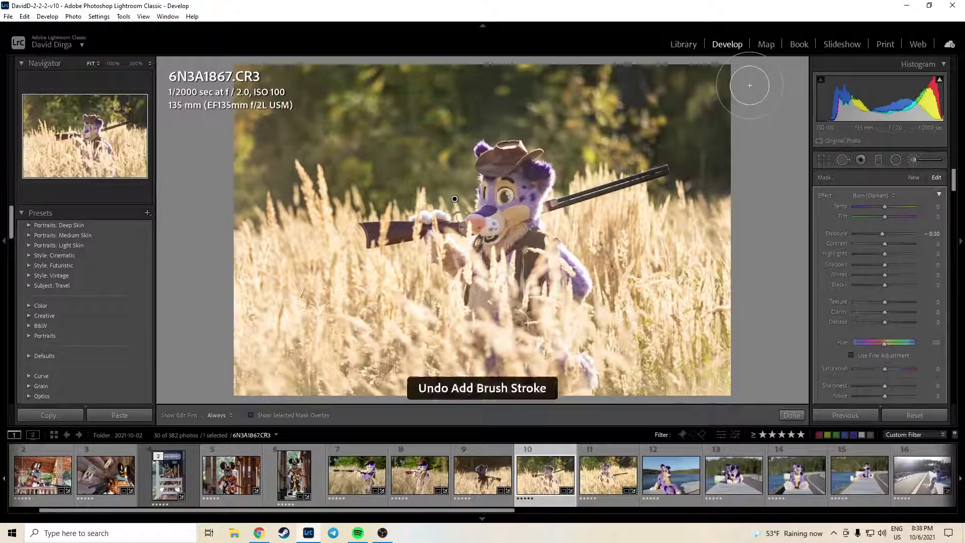
left_click(791, 415)
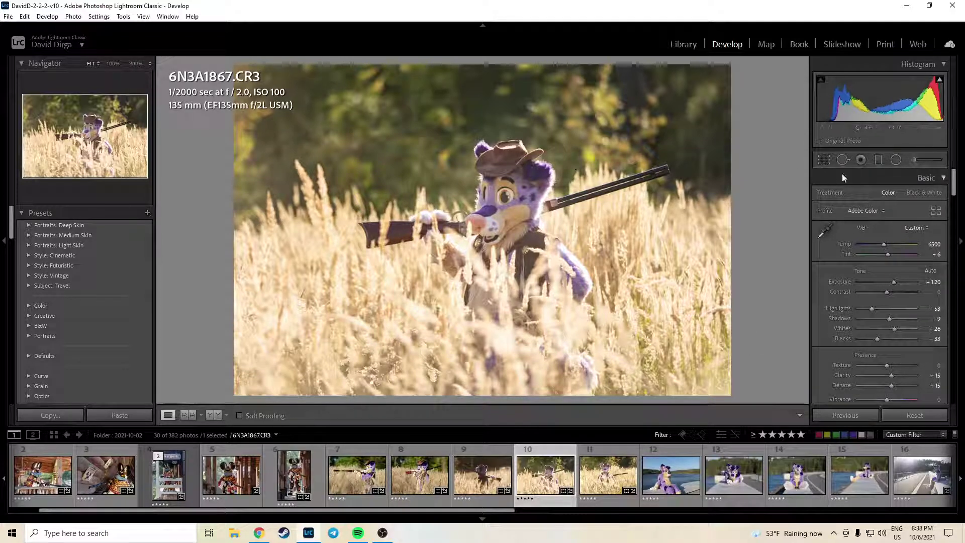
left_click(878, 160)
left_click_drag(227, 231, 483, 221)
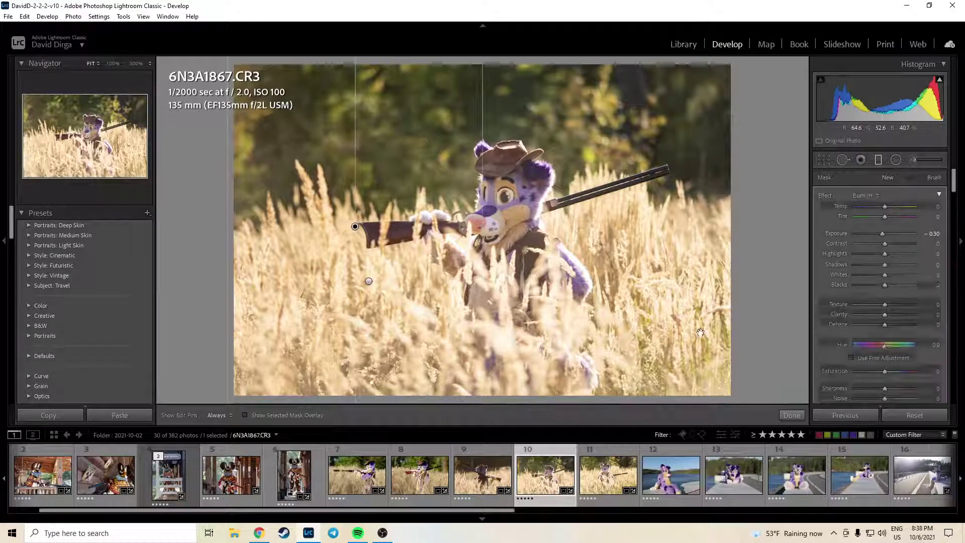
left_click_drag(735, 218, 597, 221)
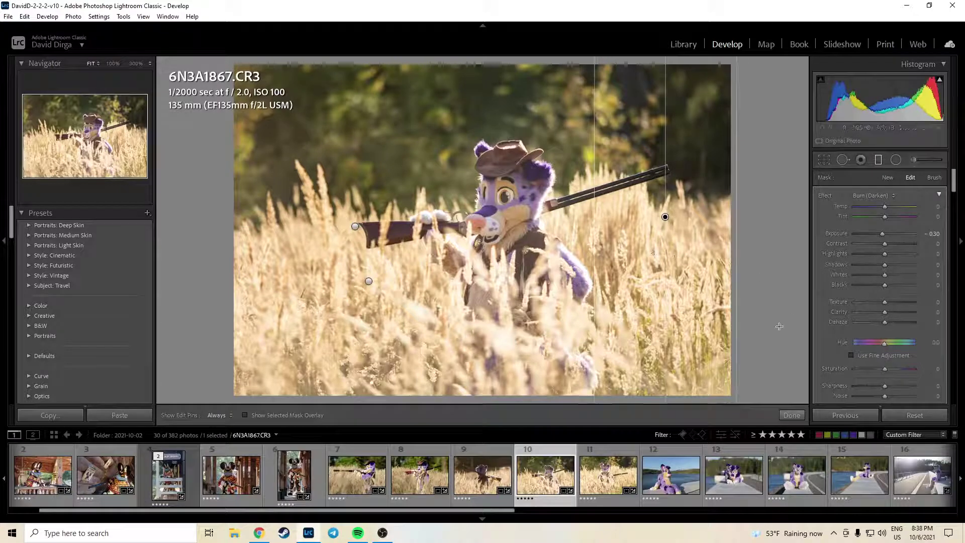
key("ctrl+z")
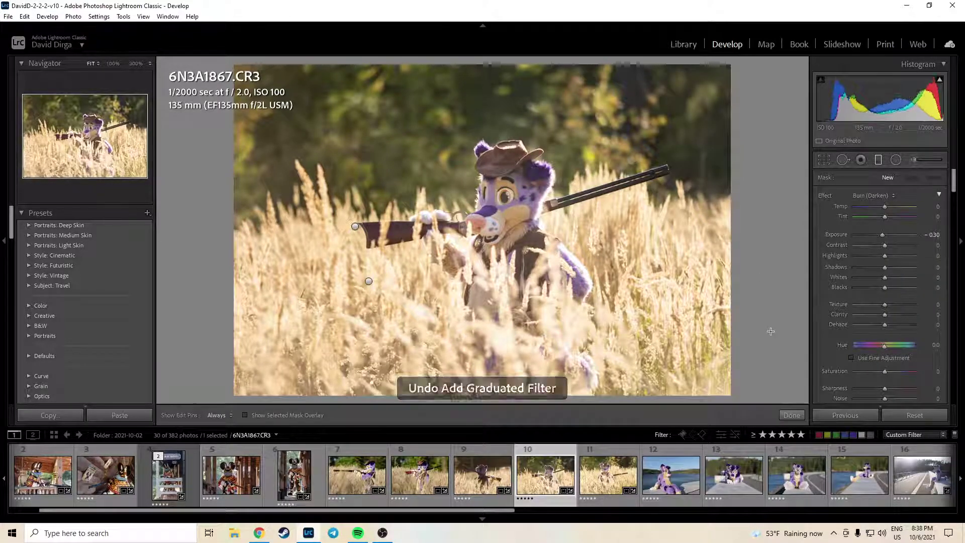
key("ctrl+z")
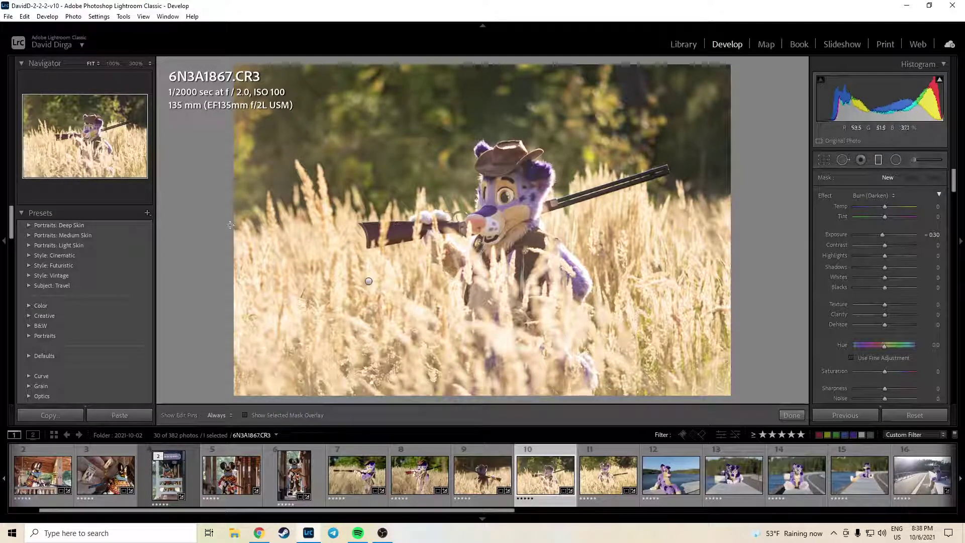
Draw a Burn (Darken) graduated filter from the photo's left edge to the character and set its exposure to -0.10.
mouse_move(231, 224)
left_mouse_down()
mouse_move(655, 231)
mouse_move(469, 233)
left_mouse_up()
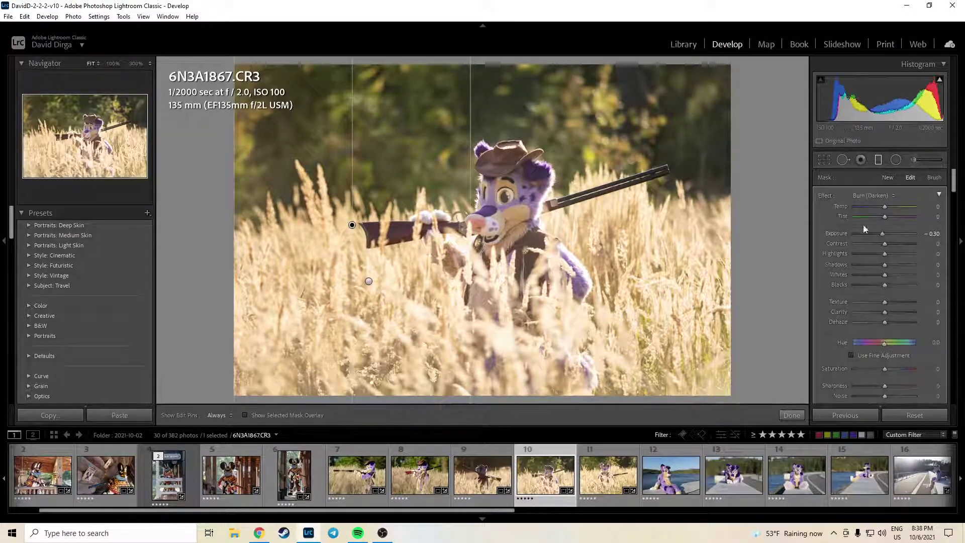
left_click(933, 233)
key("BackSpace")
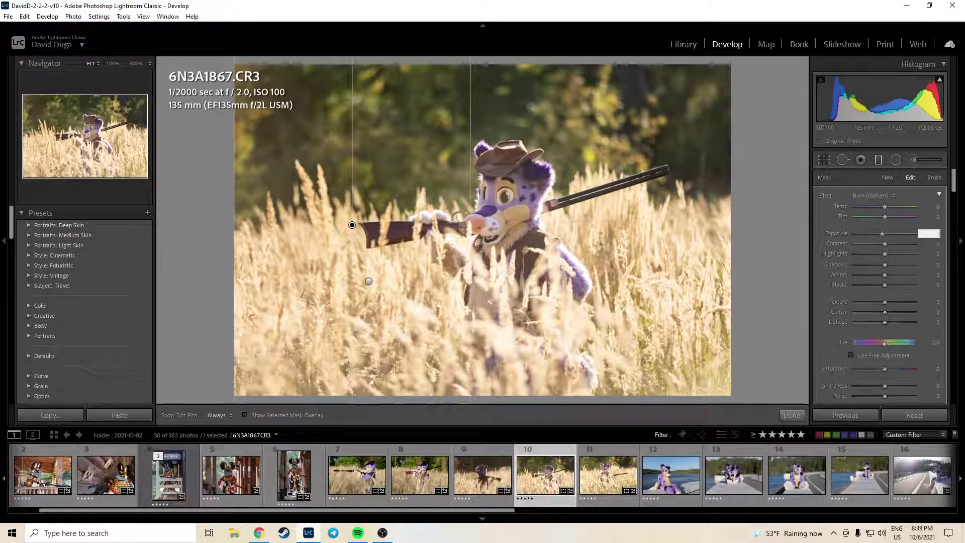
type("-0.1")
key("Return")
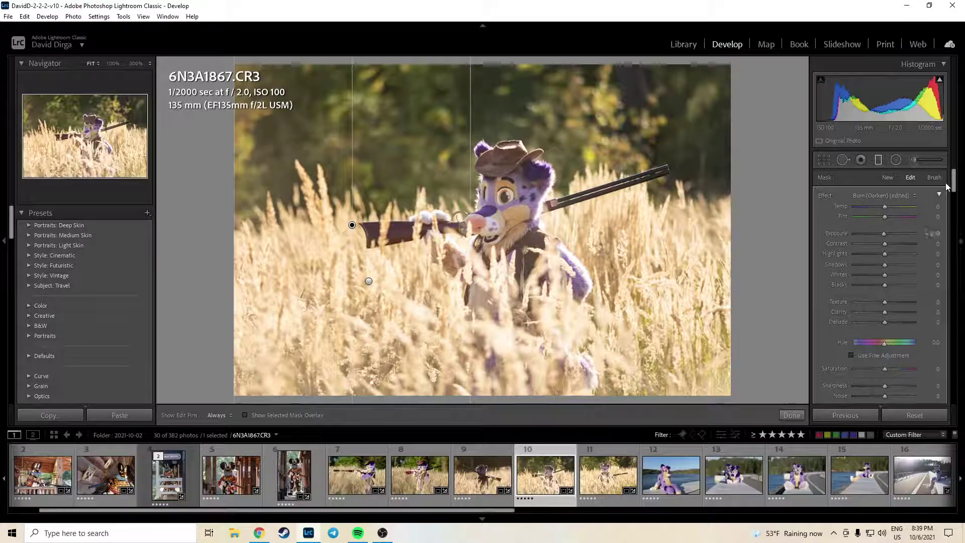
Set the graduated filter's highlights to -10 on 6N3A1867.CR3 and close the filter.
left_click(931, 253)
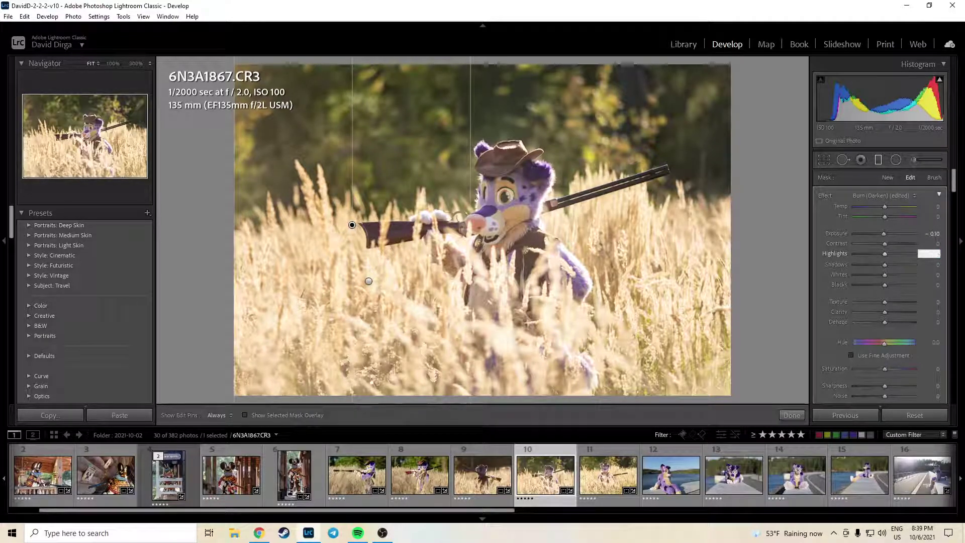
type("-10")
key("Return")
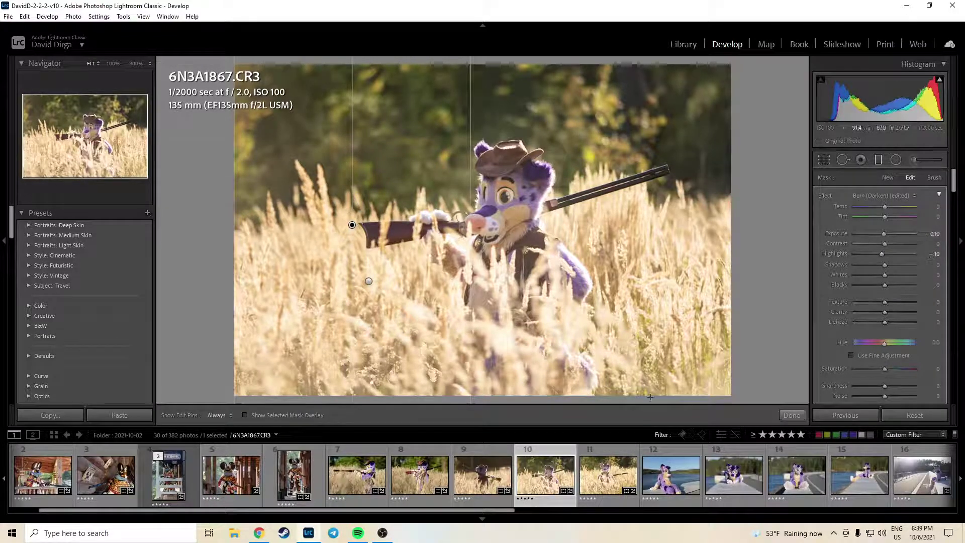
left_click(791, 414)
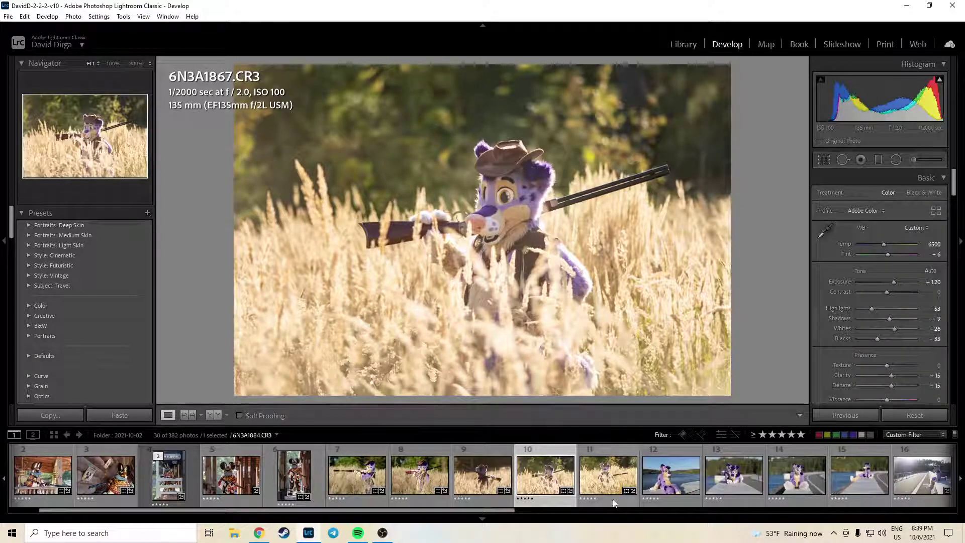
Open 6N3A1884.CR3 and set its exposure to +1.10.
left_click(622, 475)
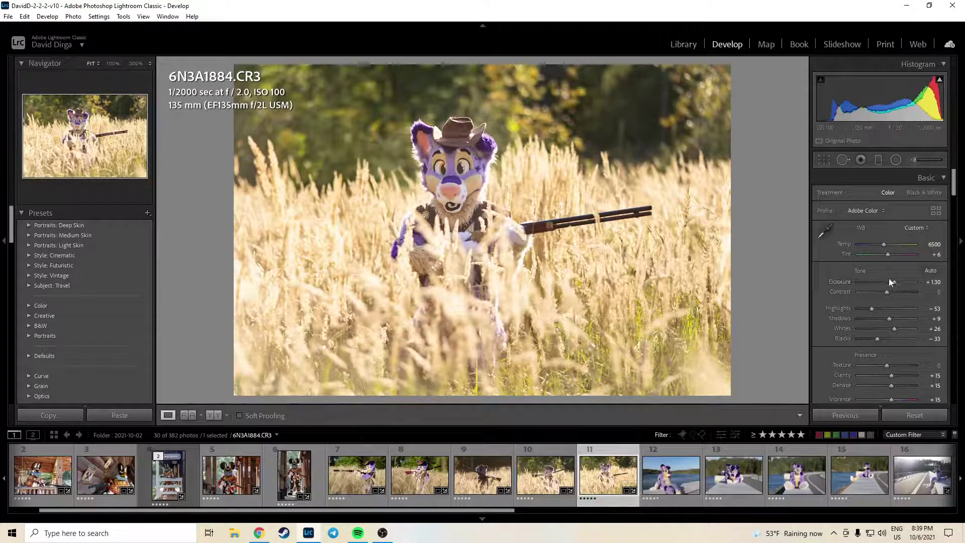
left_click(931, 282)
type("1")
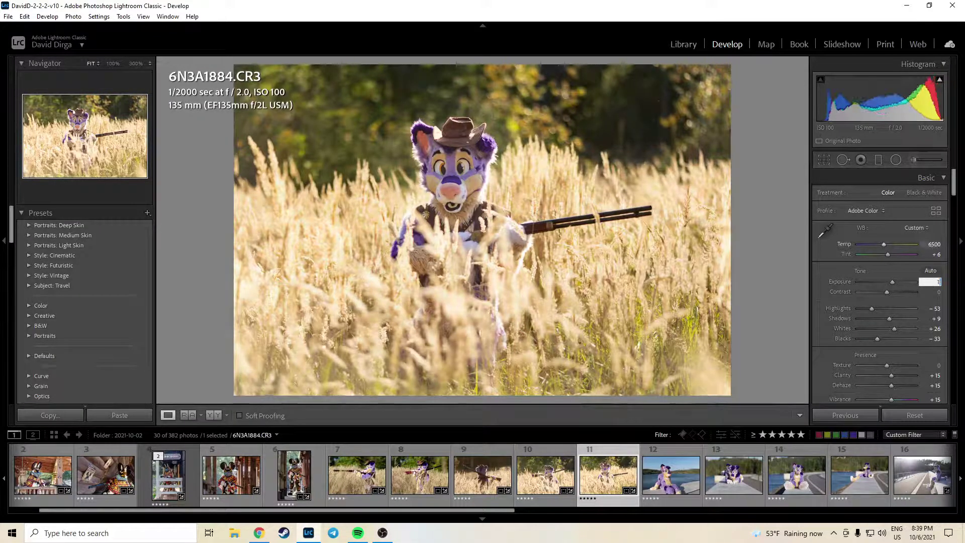
type(".1")
key("Return")
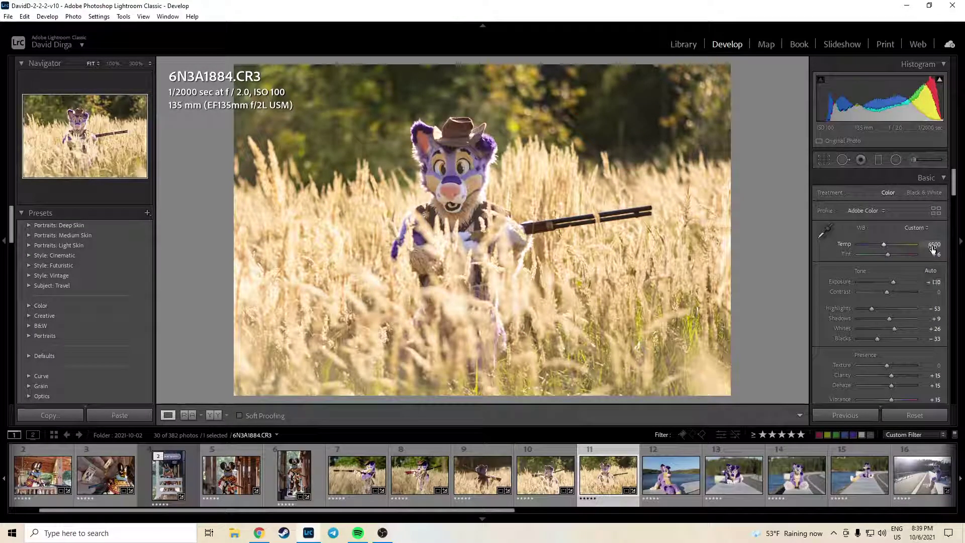
Set the white balance temperature of 6N3A1884.CR3 to 6300 and check the character's face up close.
left_click(933, 244)
type("6300")
key("Return")
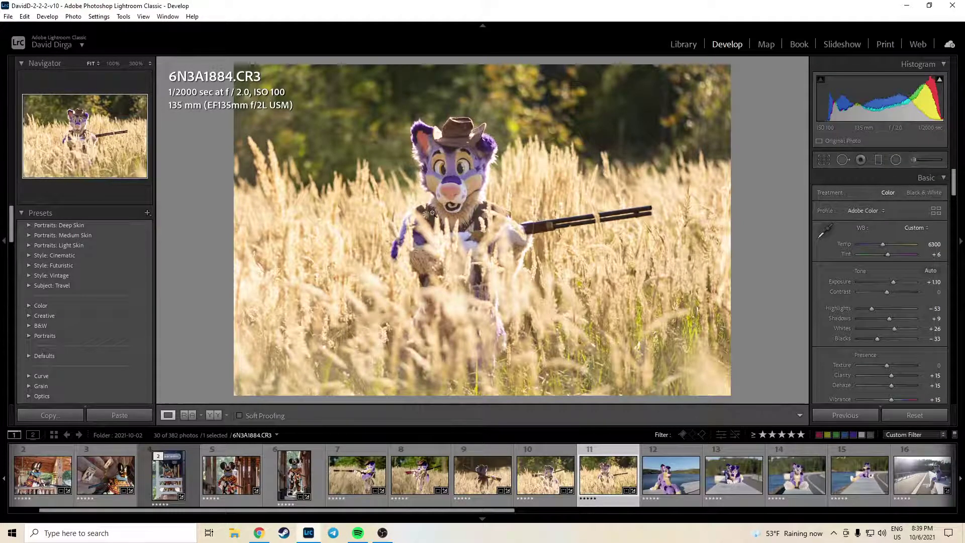
left_click(458, 177)
left_click(504, 179)
Open 6N3A1907.CR3 and crop it slightly tighter around the seated character, keeping the original aspect ratio.
left_click(663, 484)
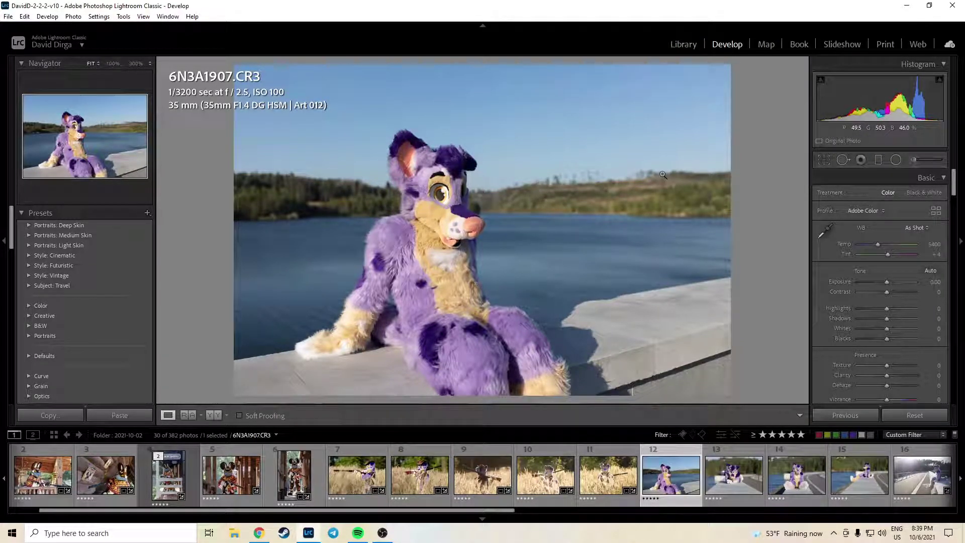
left_click(822, 159)
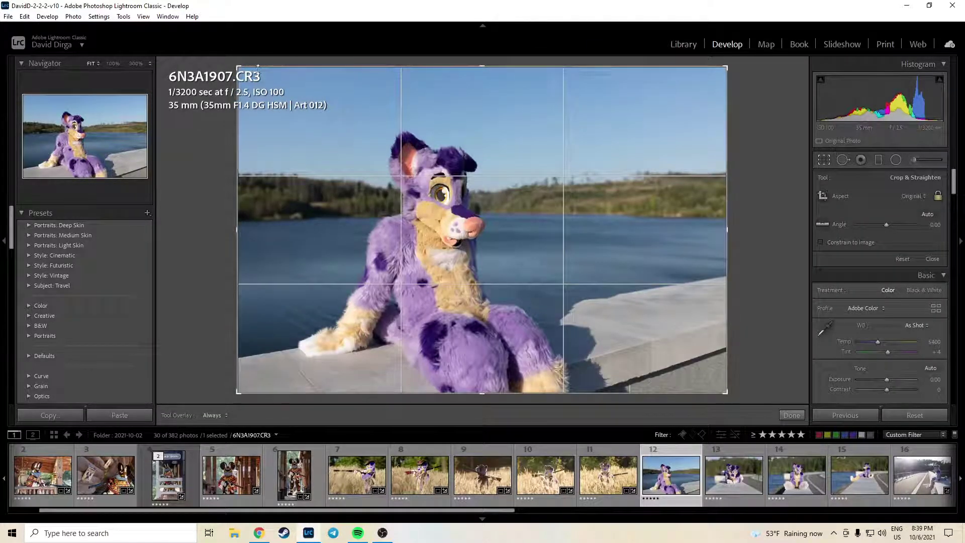
left_click_drag(666, 67, 582, 123)
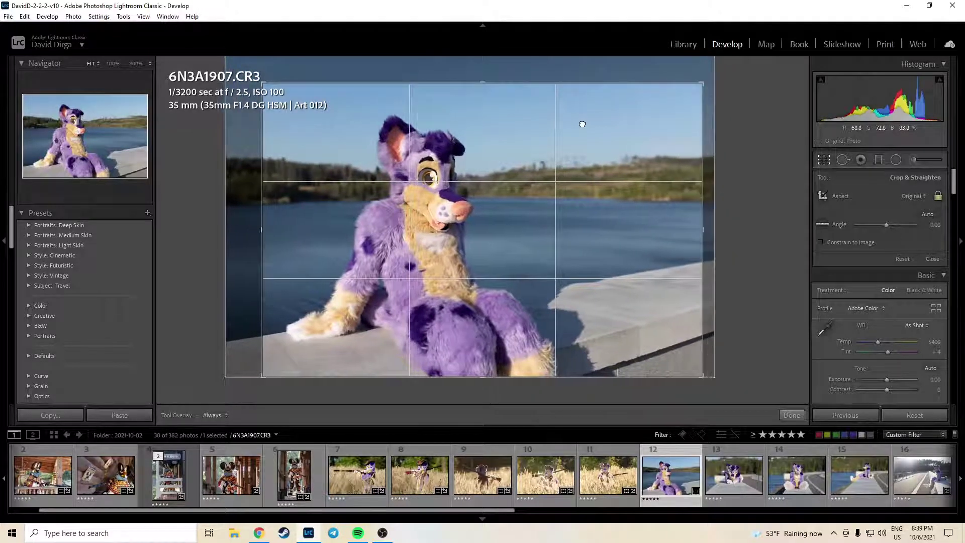
left_click(791, 416)
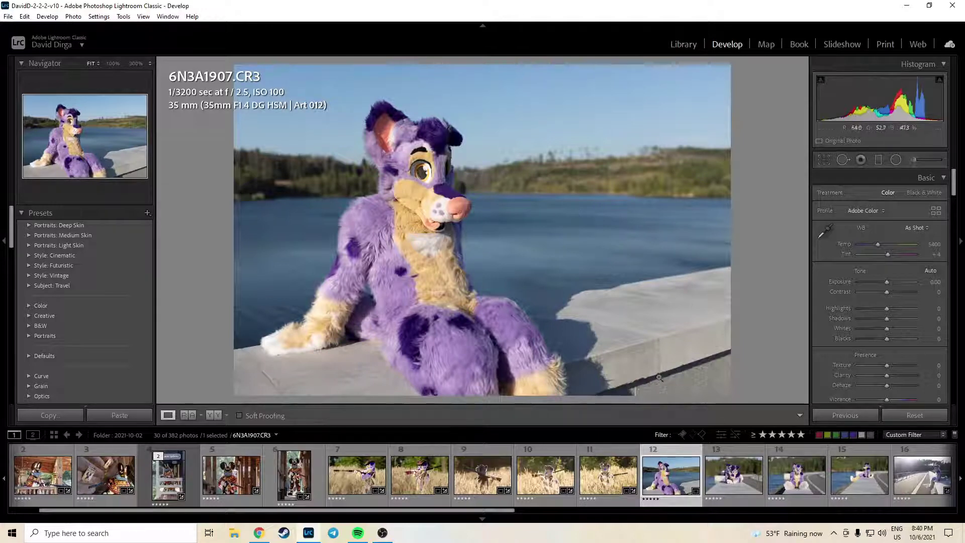
Open 6N3A1910.CR3, check its face and paw detail, and crop it tighter with the lying character near the centre.
left_click(727, 478)
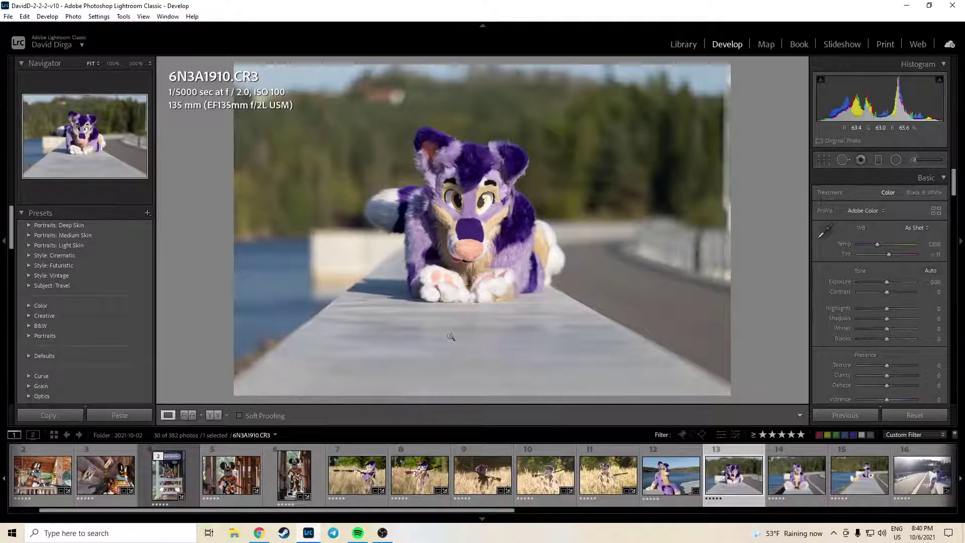
left_click(439, 196)
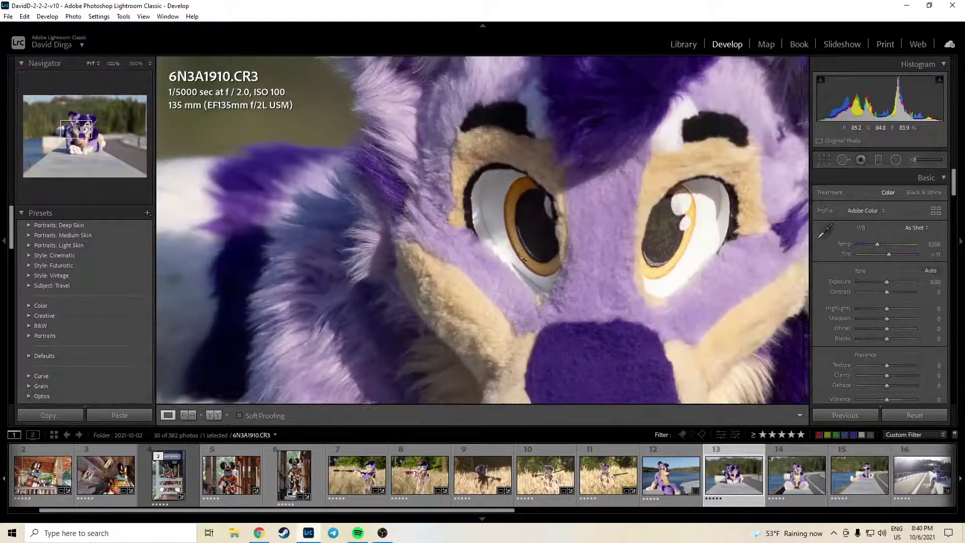
left_click(507, 322)
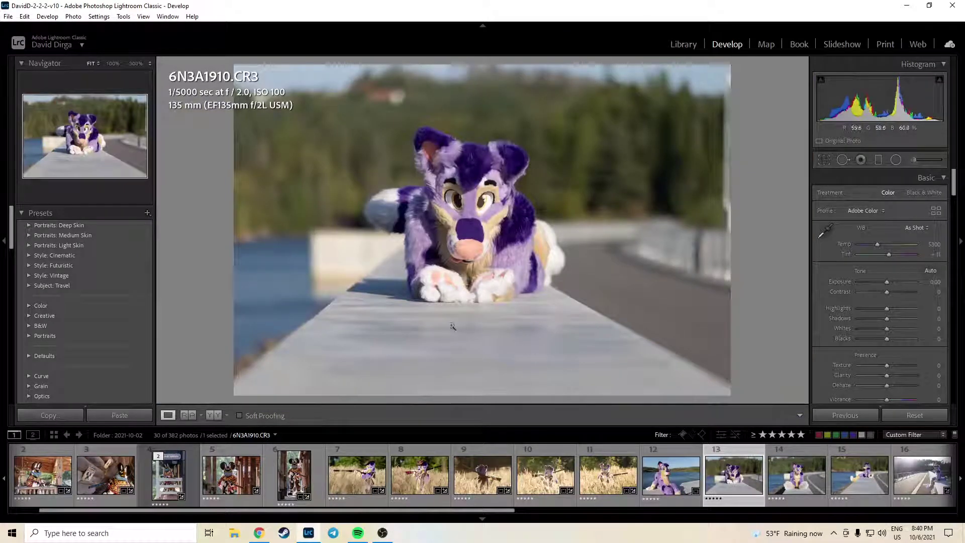
left_click(389, 316)
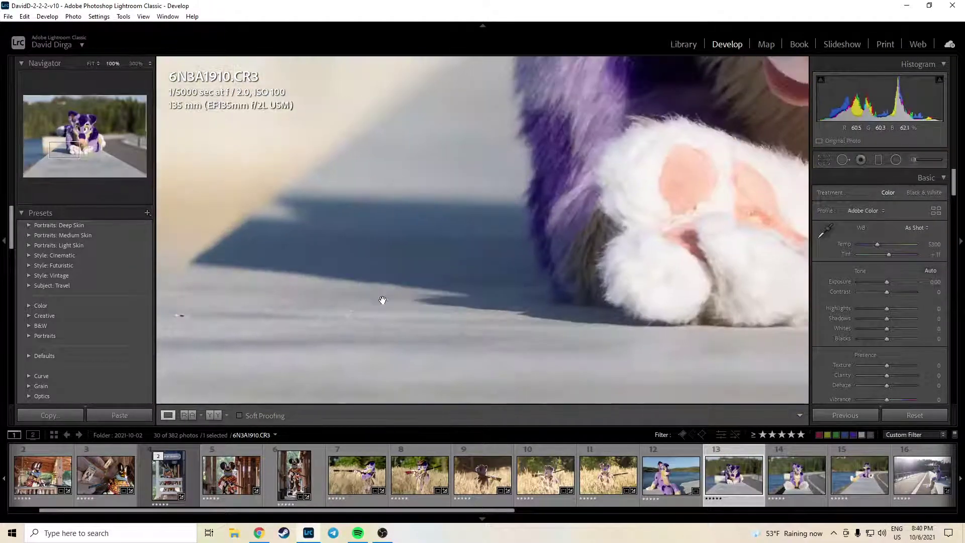
left_click_drag(340, 127, 416, 129)
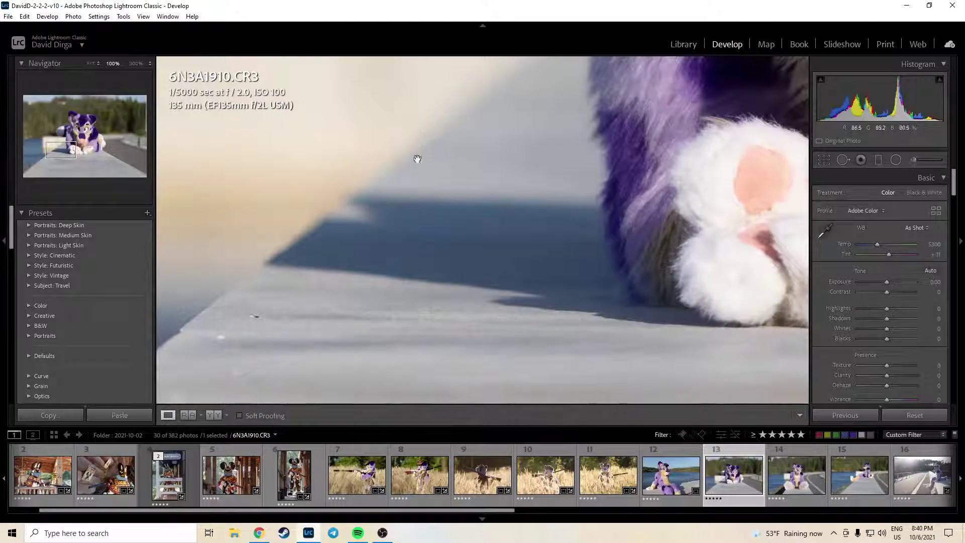
left_click(397, 261)
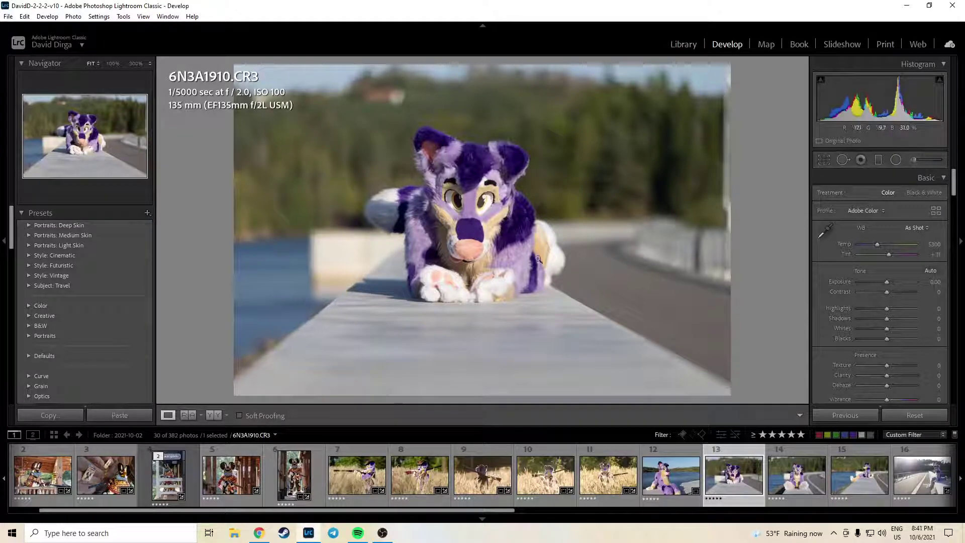
left_click(824, 160)
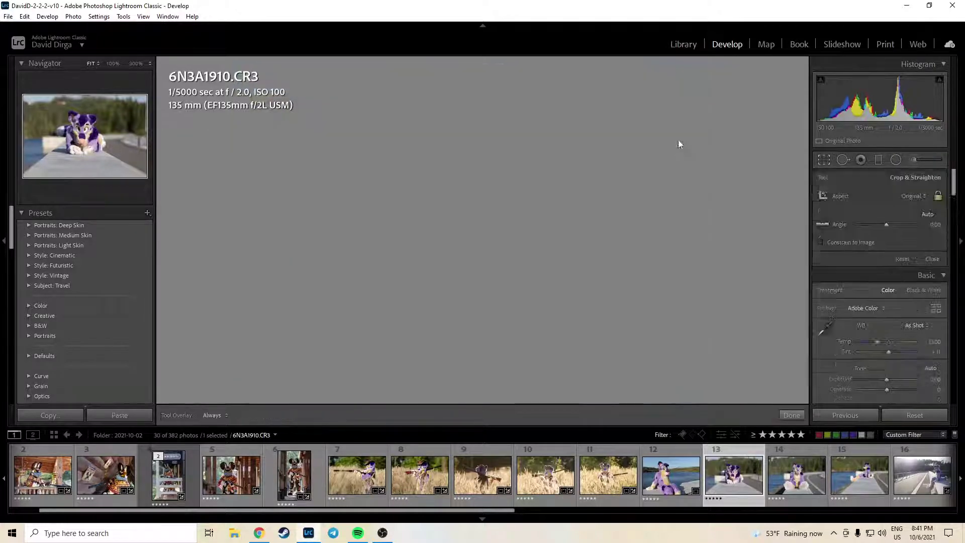
left_click_drag(731, 63, 681, 76)
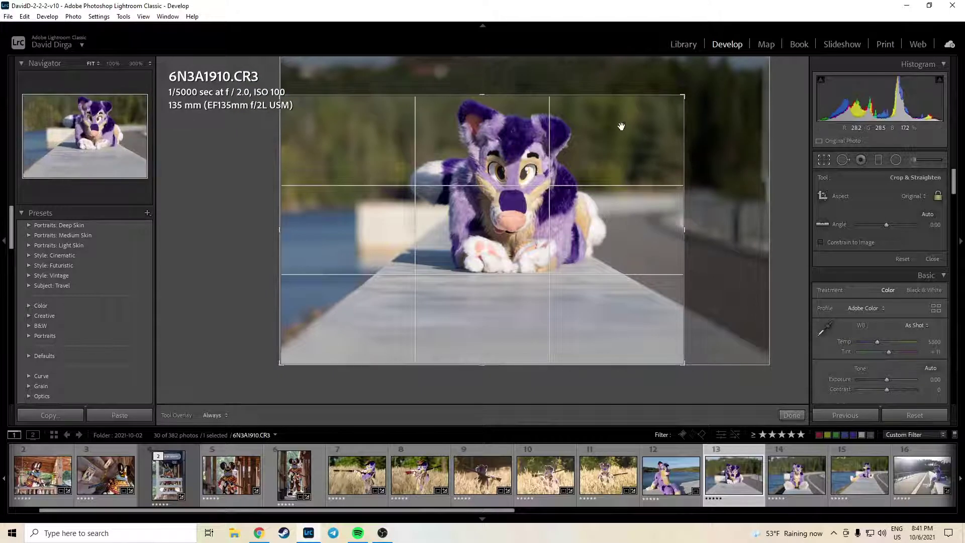
left_click_drag(620, 126, 597, 147)
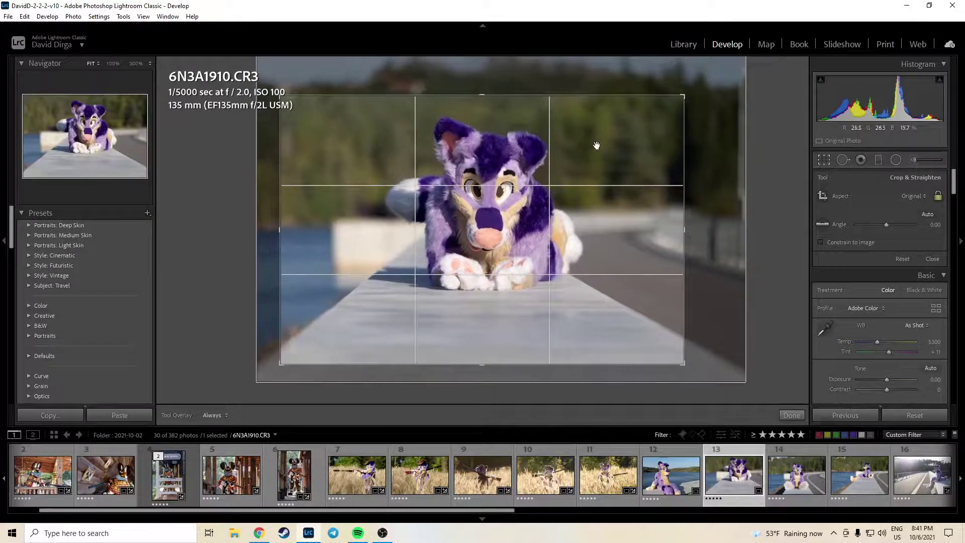
left_click(792, 415)
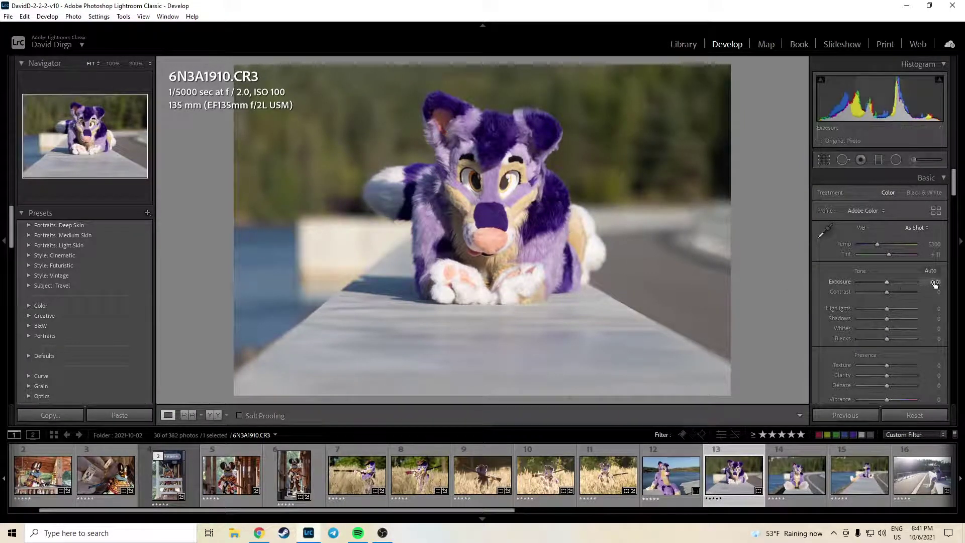
Set the exposure of 6N3A1910.CR3 to +0.30, highlights to -68, shadows to +12, whites to +25 and blacks to -33.
left_click_drag(936, 283, 943, 283)
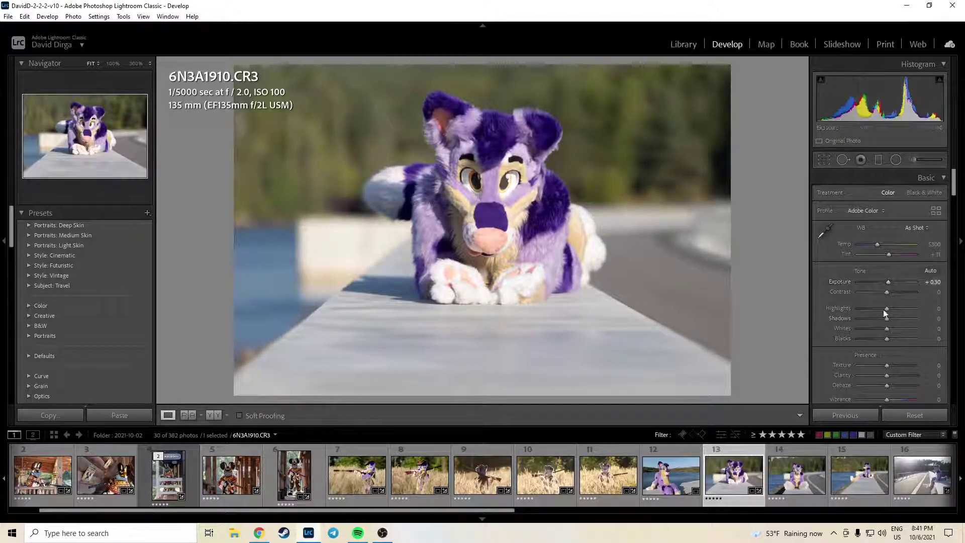
mouse_move(887, 339)
left_mouse_down()
mouse_move(878, 341)
mouse_move(891, 318)
mouse_move(867, 304)
mouse_move(894, 328)
left_mouse_up()
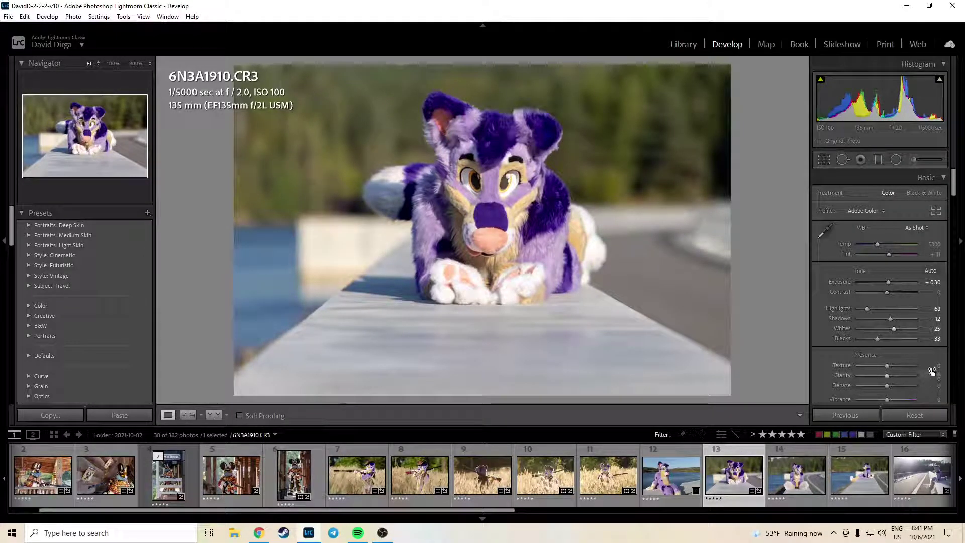
Draw a Burn (Darken) radial filter with -0.30 exposure around the character to darken the surroundings.
left_click(897, 162)
left_click_drag(487, 205, 673, 343)
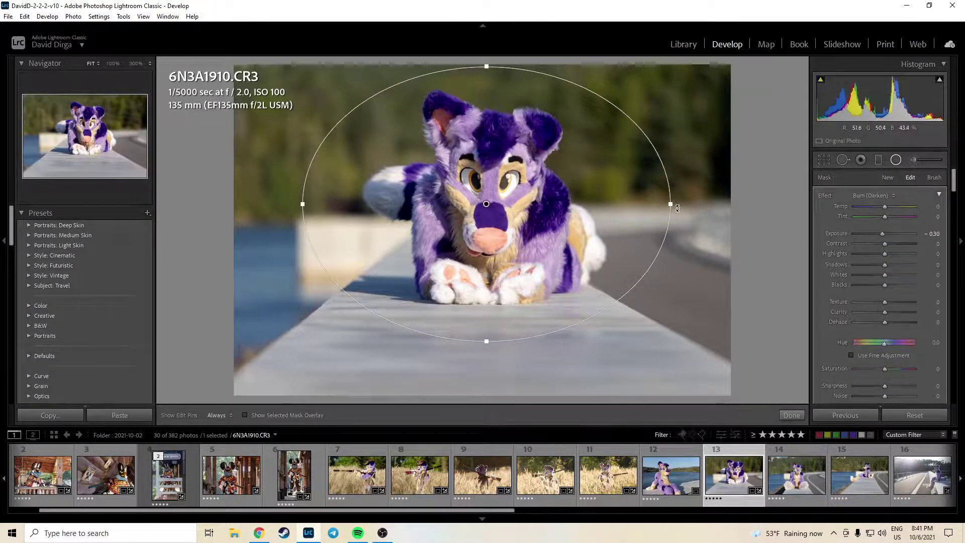
left_click(792, 415)
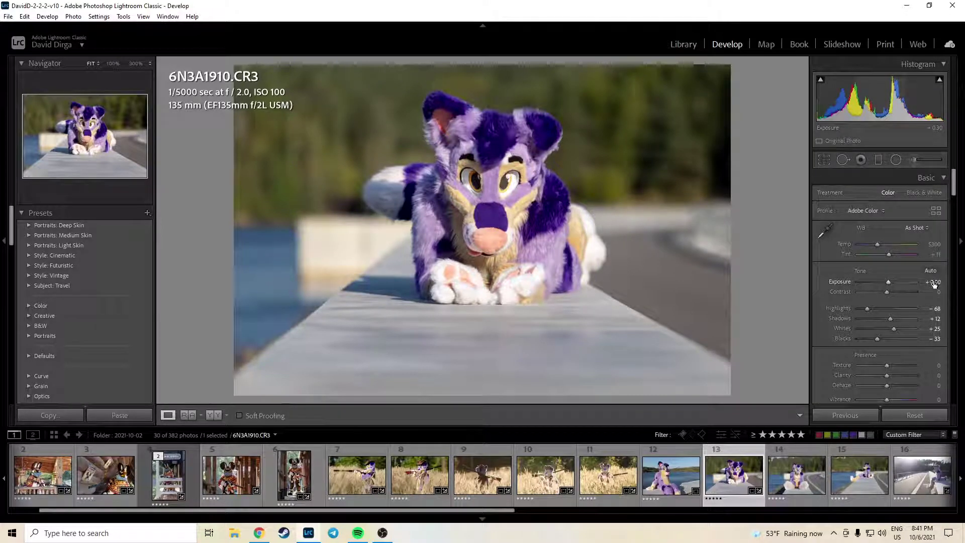
Raise the exposure of 6N3A1910.CR3 to +0.60 and set both clarity and dehaze to +10.
scroll(935, 281, "up", 6)
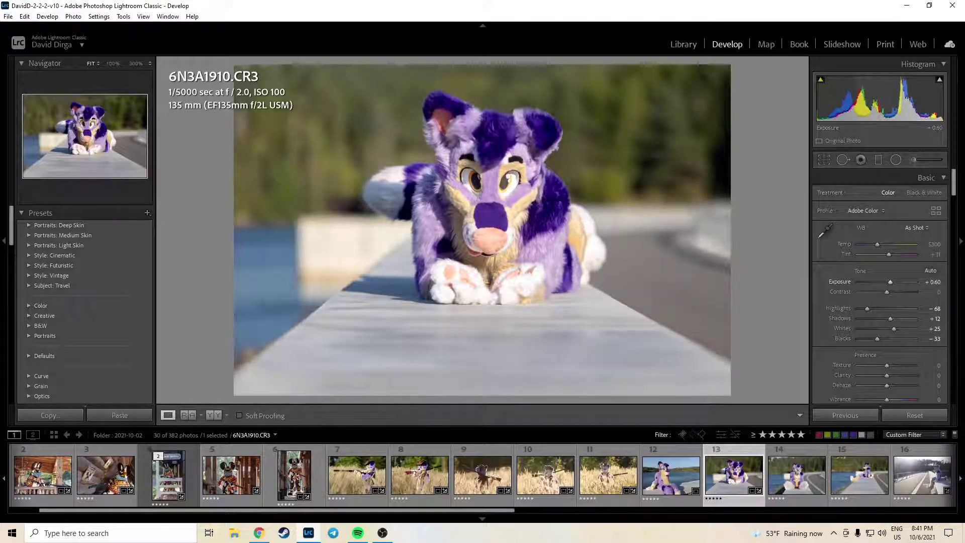
left_click(935, 373)
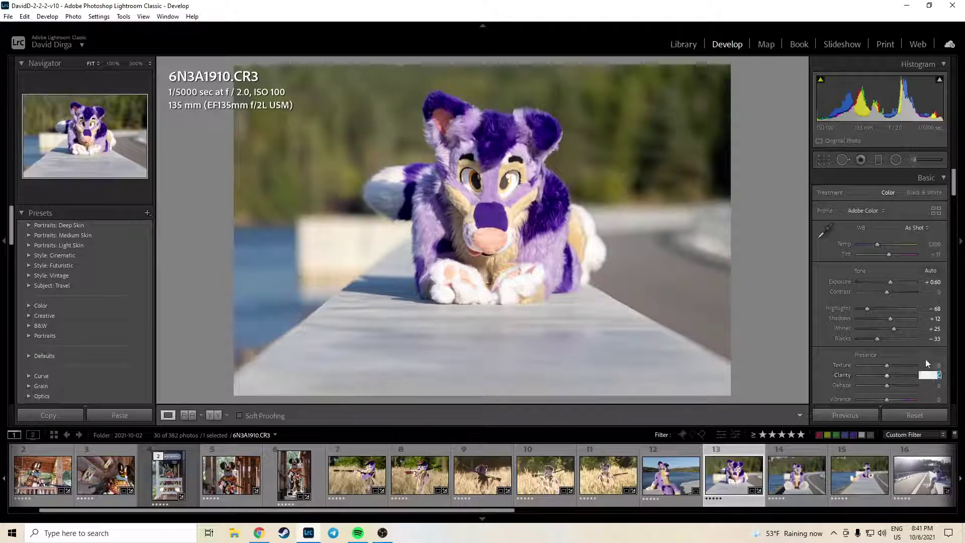
type("10")
key("Return")
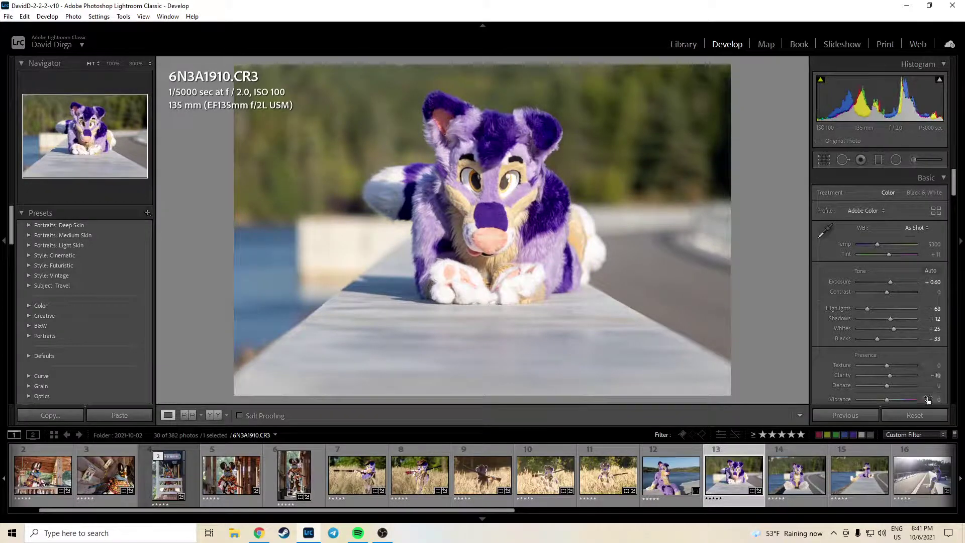
type("10")
key("Return")
left_click_drag(527, 255, 589, 251)
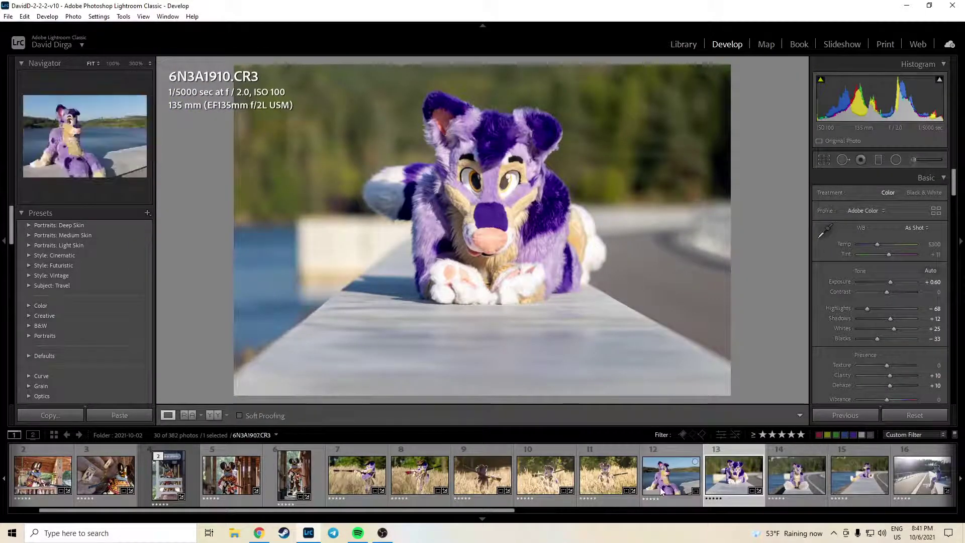
Lower the rating of 6N3A1907.CR3 to four stars.
left_click(671, 476)
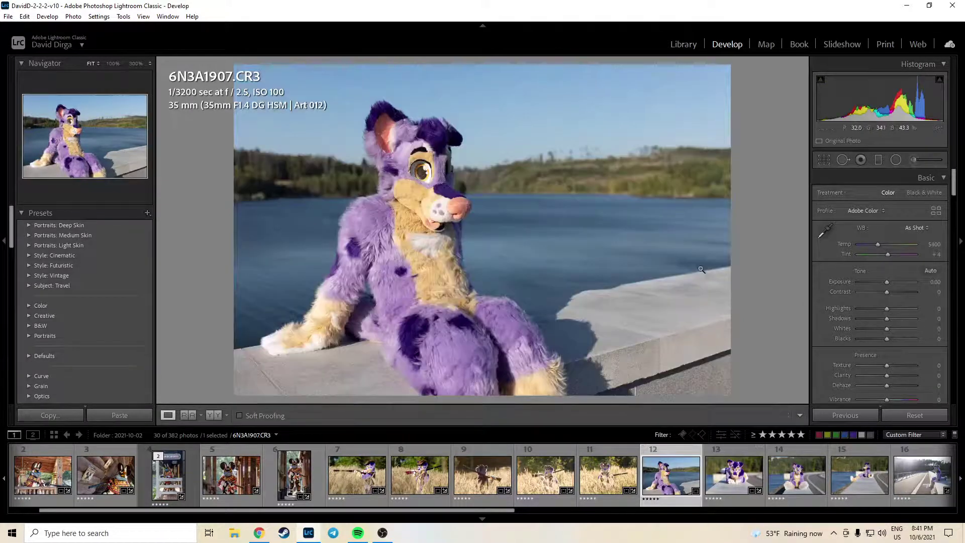
key("4")
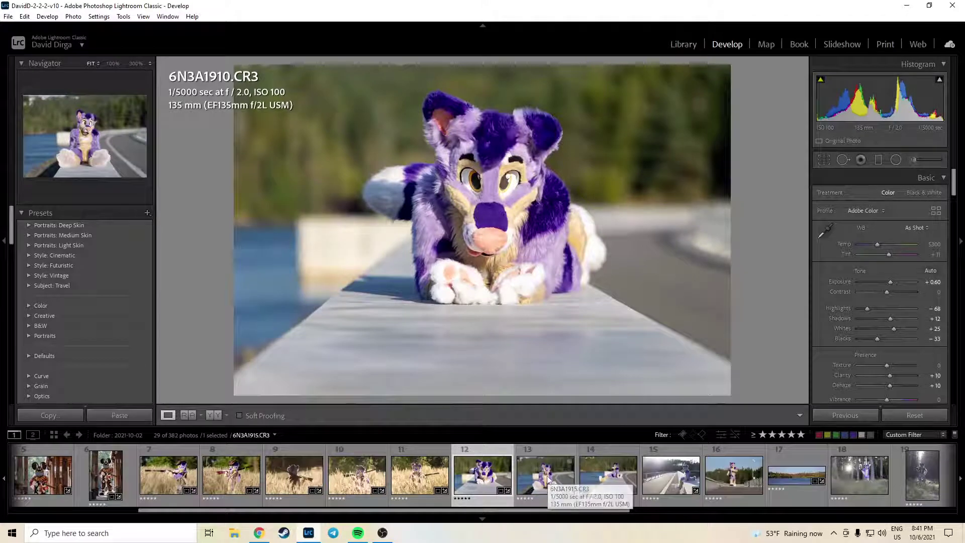
Synchronize the white balance, basic tone, clarity and dehaze settings from 6N3A1910.CR3 to 6N3A1915.CR3, and open 6N3A1915.CR3.
left_click(590, 472)
left_click(488, 482)
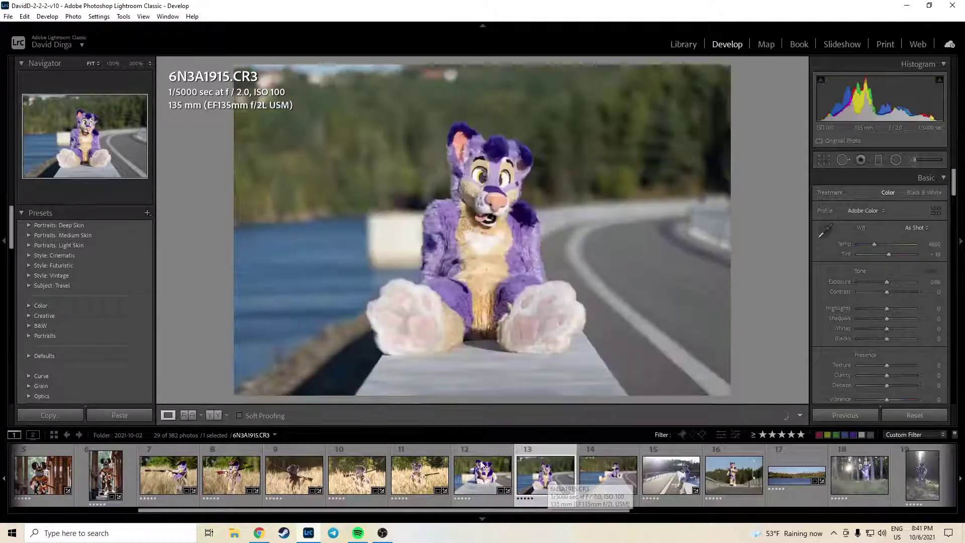
left_click(546, 477, "ctrl")
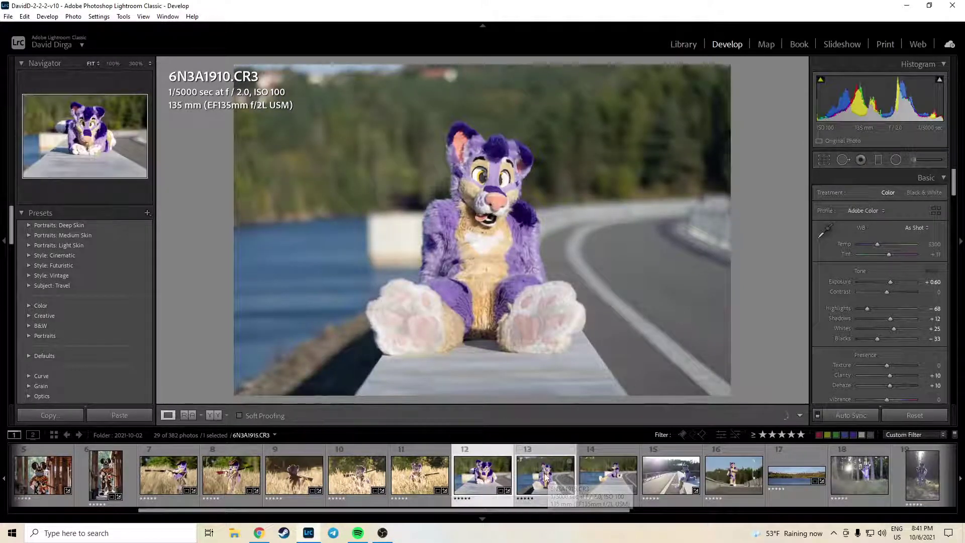
left_click(849, 415)
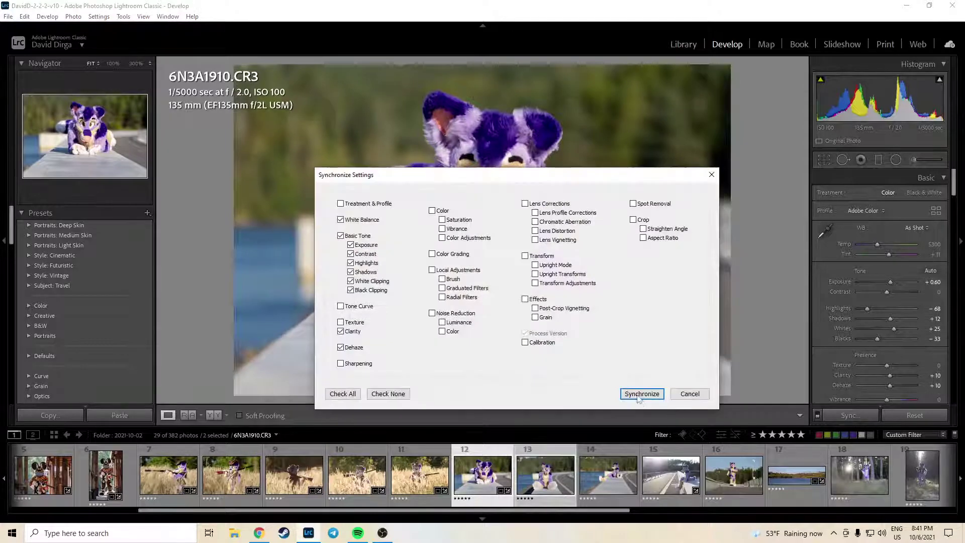
key("Return")
left_click(544, 459)
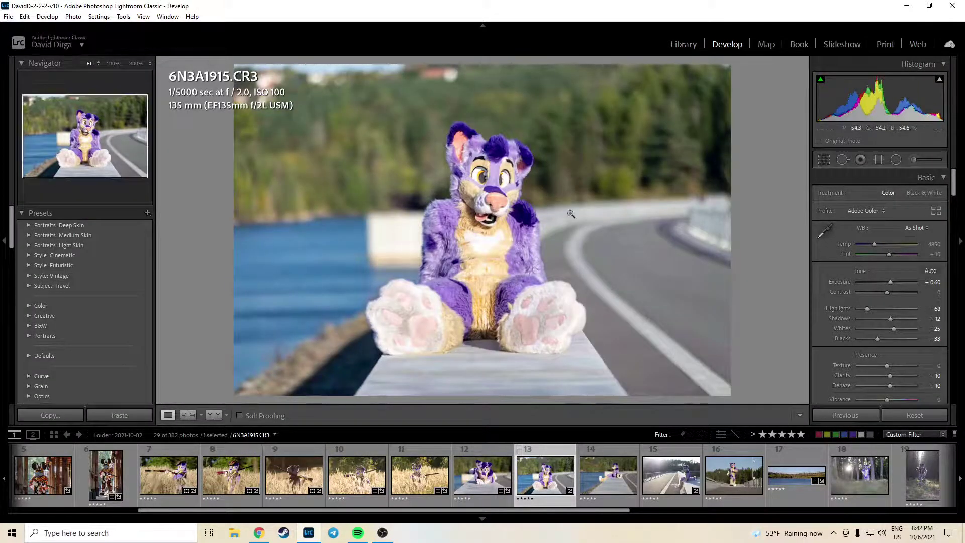
Crop 6N3A1915.CR3 slightly tighter around the seated character, keeping the original aspect ratio.
left_click(550, 336)
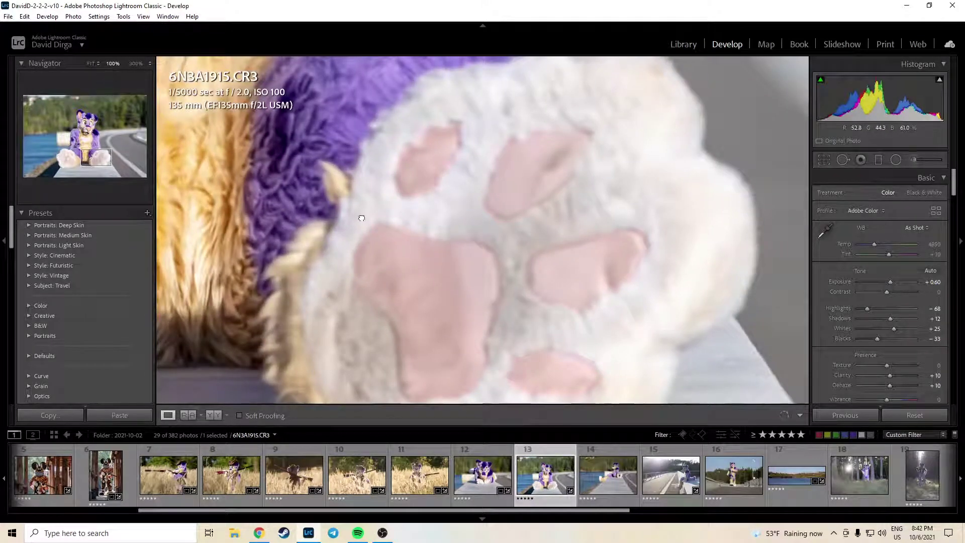
left_click_drag(284, 204, 573, 187)
left_click_drag(251, 198, 465, 243)
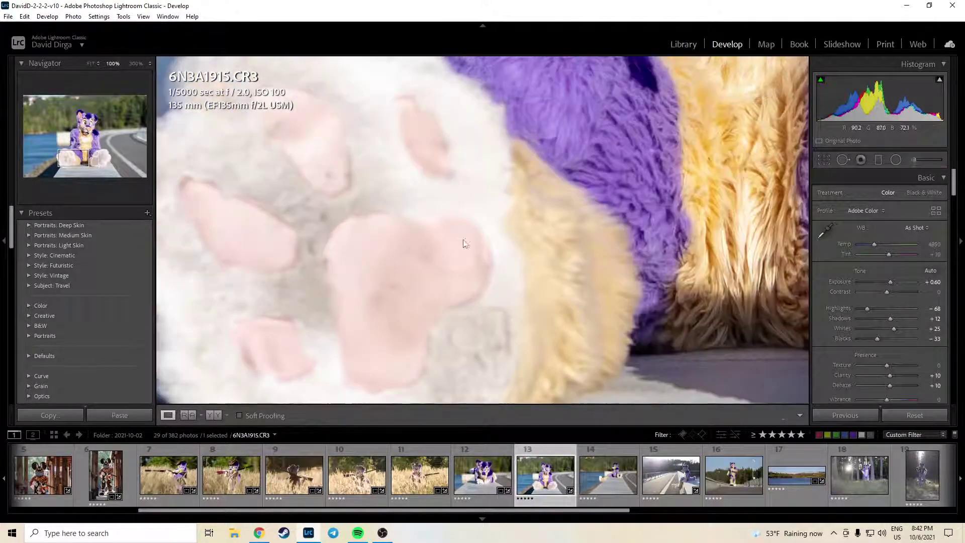
left_click(503, 179)
left_click(480, 198)
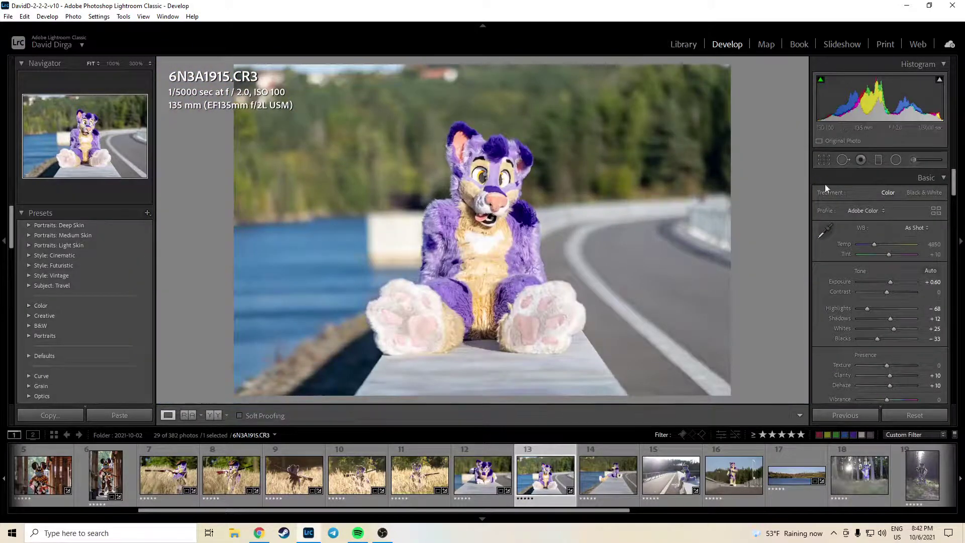
left_click(824, 160)
left_click_drag(728, 65, 700, 74)
left_click_drag(610, 113, 594, 97)
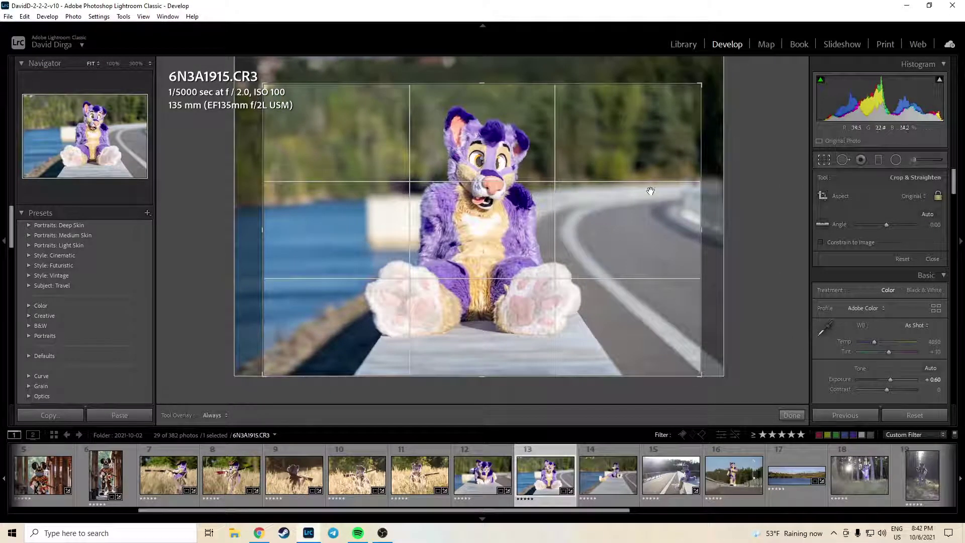
left_click(784, 415)
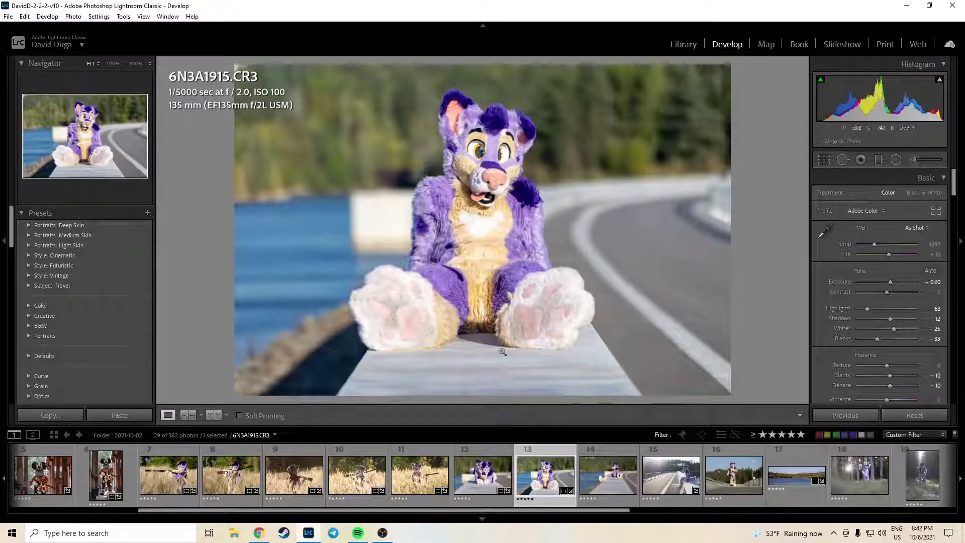
Try a Burn (Darken) radial filter with -0.30 exposure on 6N3A1915.CR3, widened into a broad ellipse around the seated character.
left_click(586, 332)
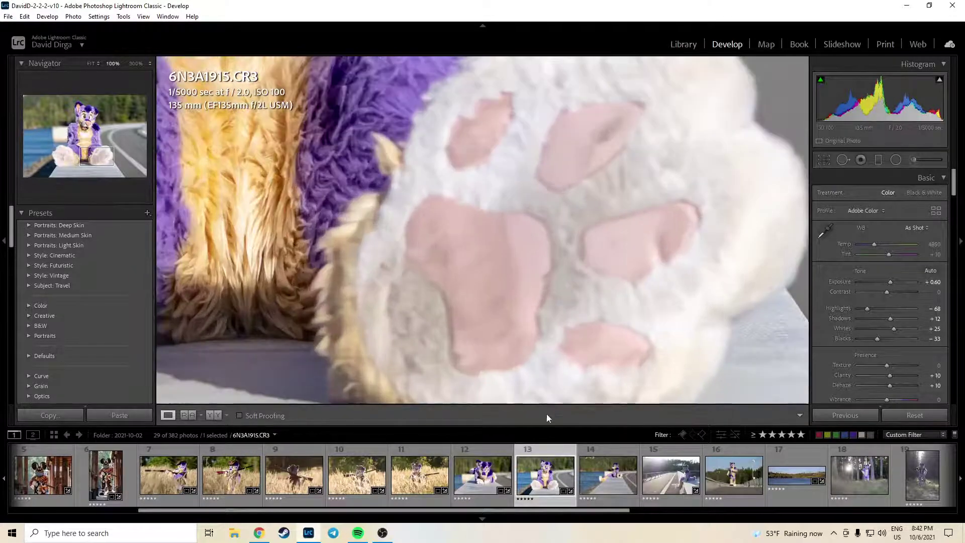
left_click(571, 226)
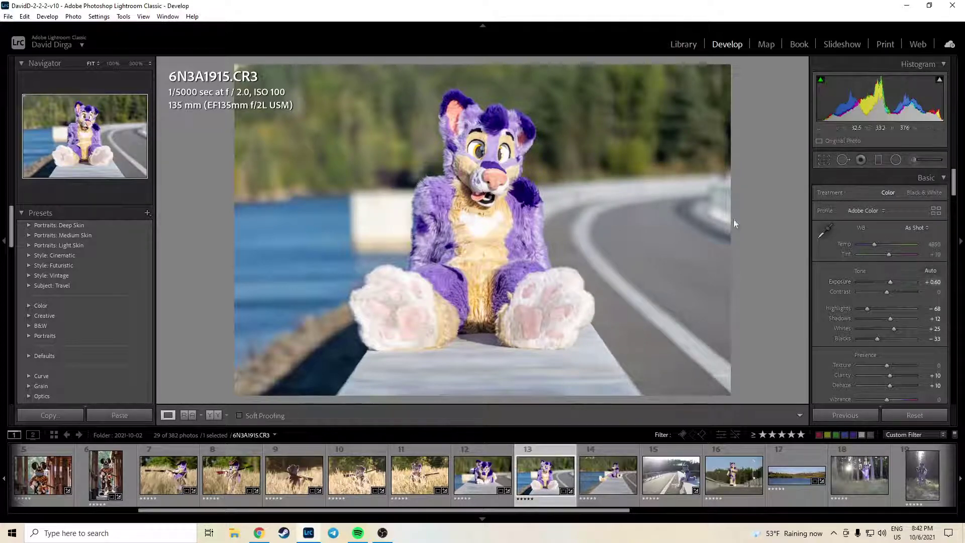
left_click(900, 159)
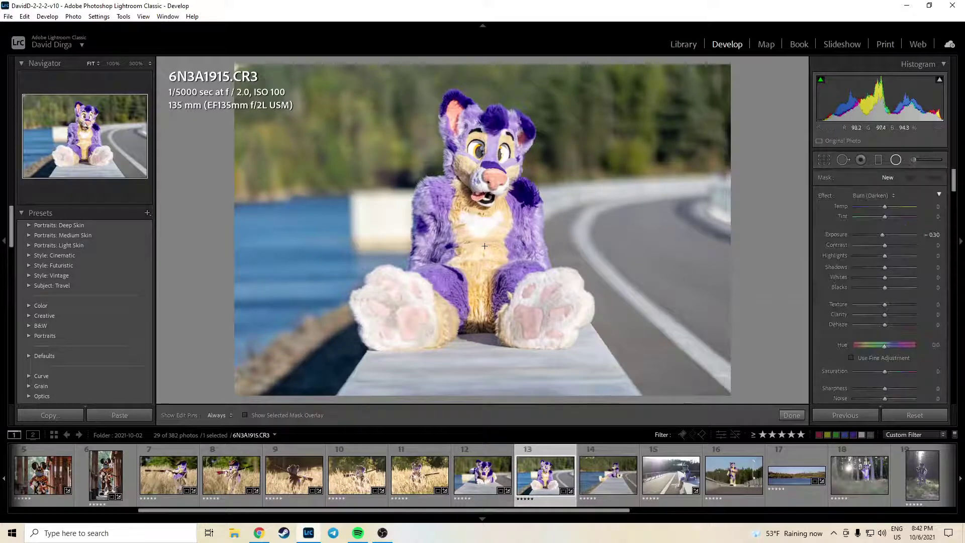
left_click_drag(484, 241, 581, 410)
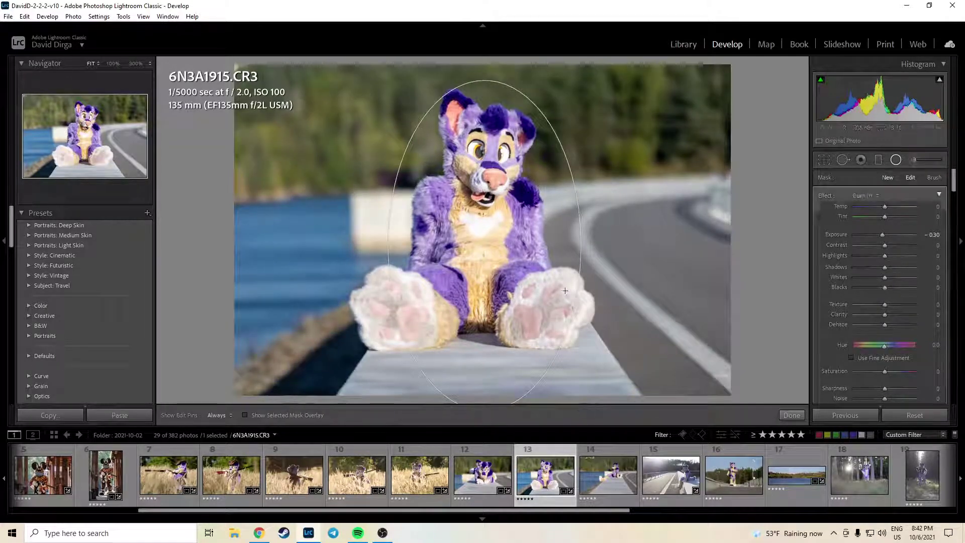
left_click_drag(563, 286, 555, 266)
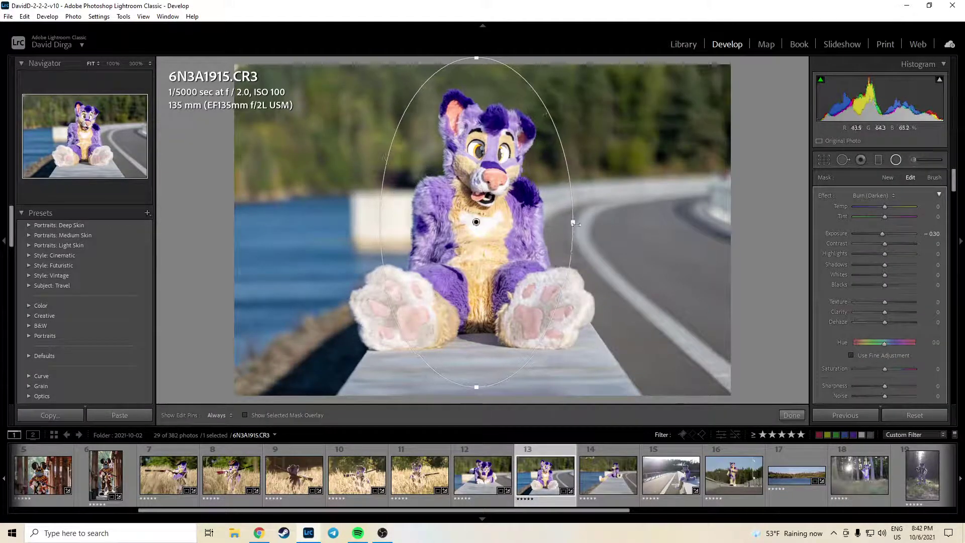
left_click_drag(573, 221, 595, 241)
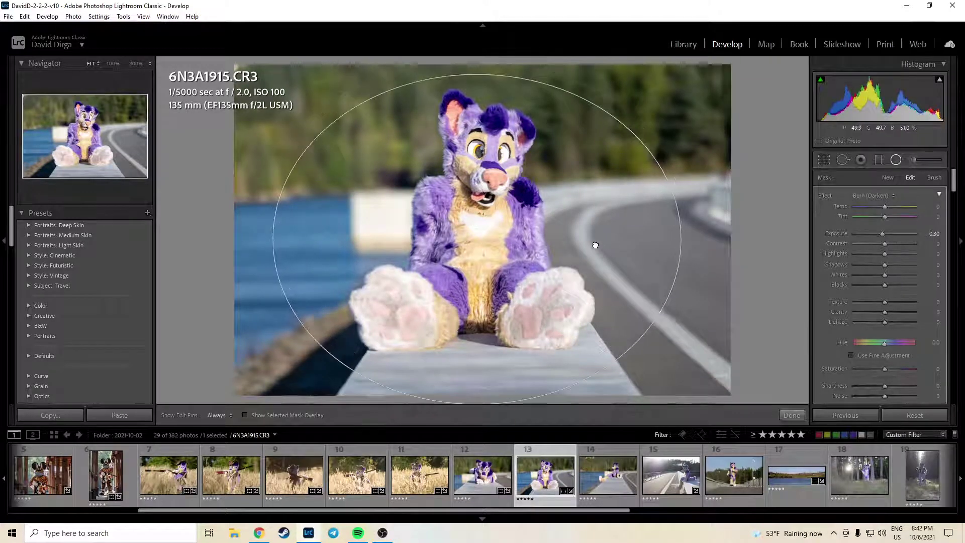
left_click(792, 415)
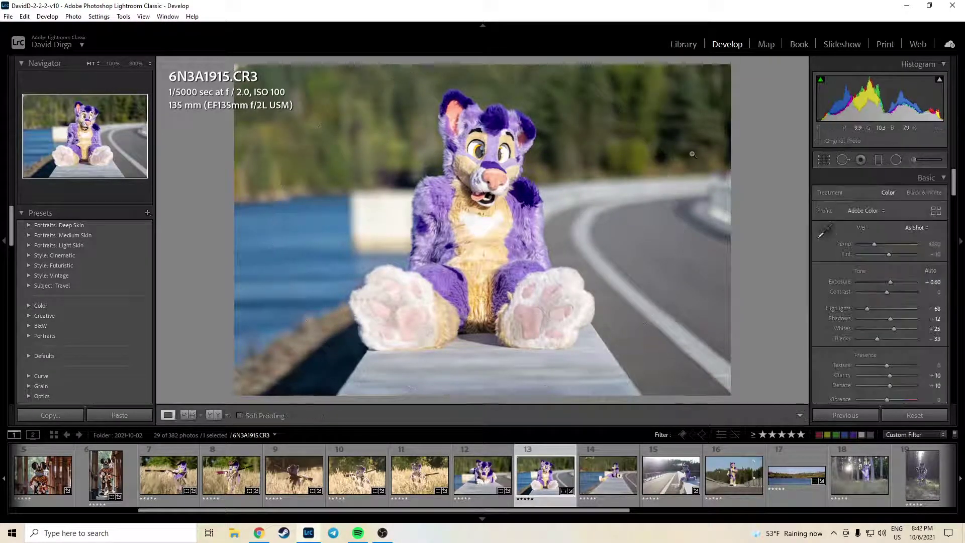
Compare 6N3A1915.CR3 before and after editing, and reduce its whites to +16.
key("backslash")
key("backslash")
key("backslash")
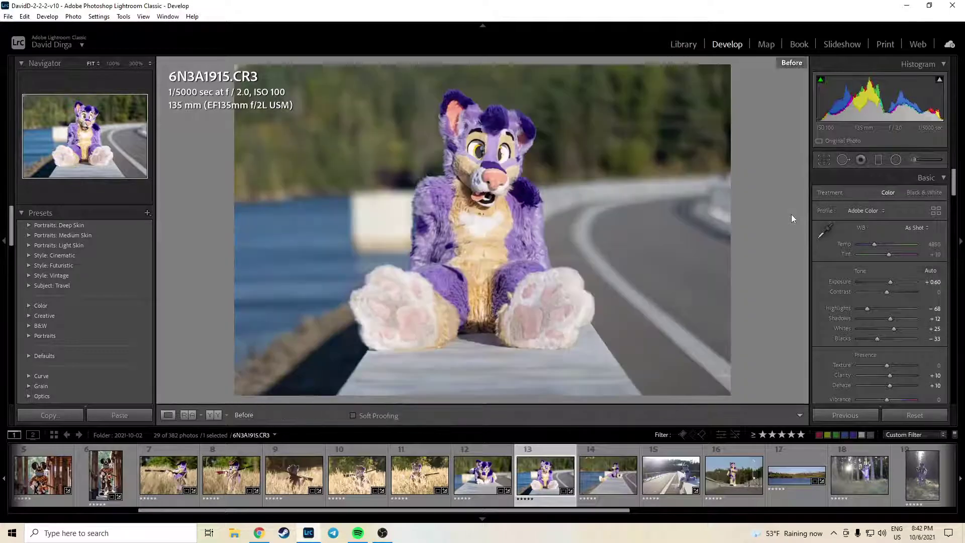
key("backslash")
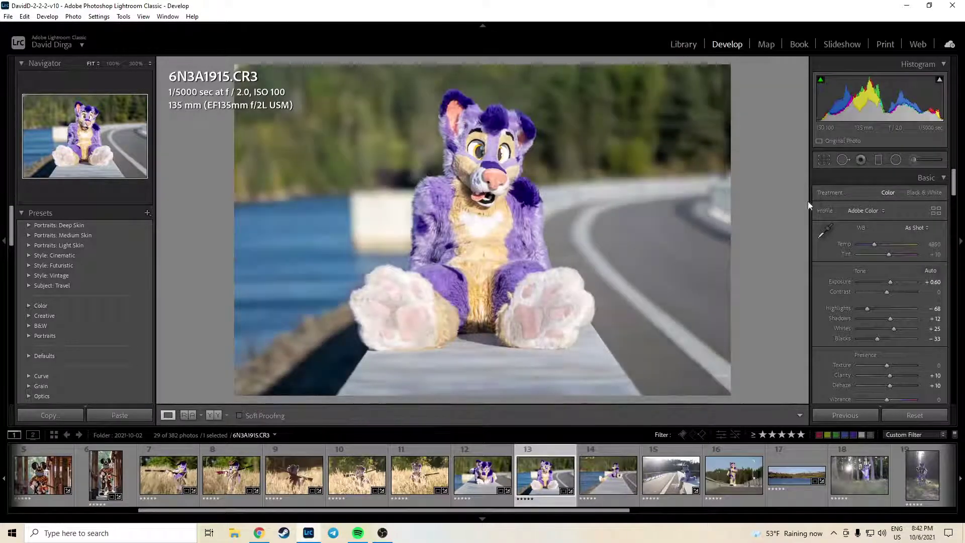
left_click_drag(894, 329, 891, 329)
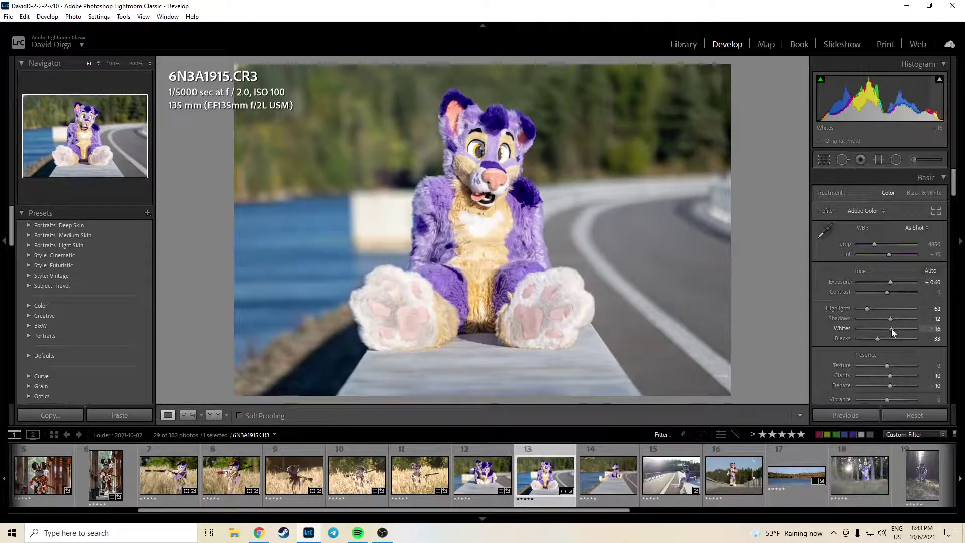
Delete the Burn (Darken) radial filter from 6N3A1915.CR3.
left_click(895, 160)
left_click(476, 231)
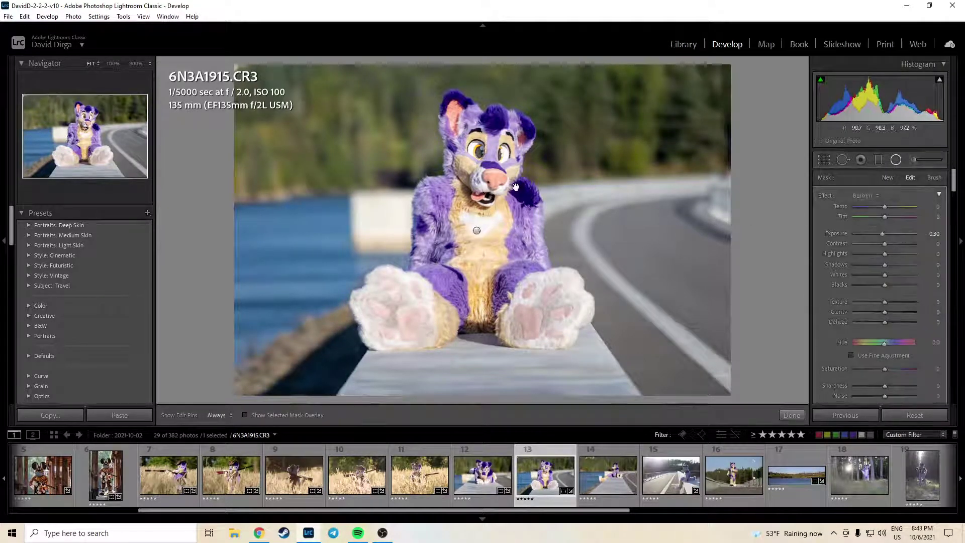
key("Delete")
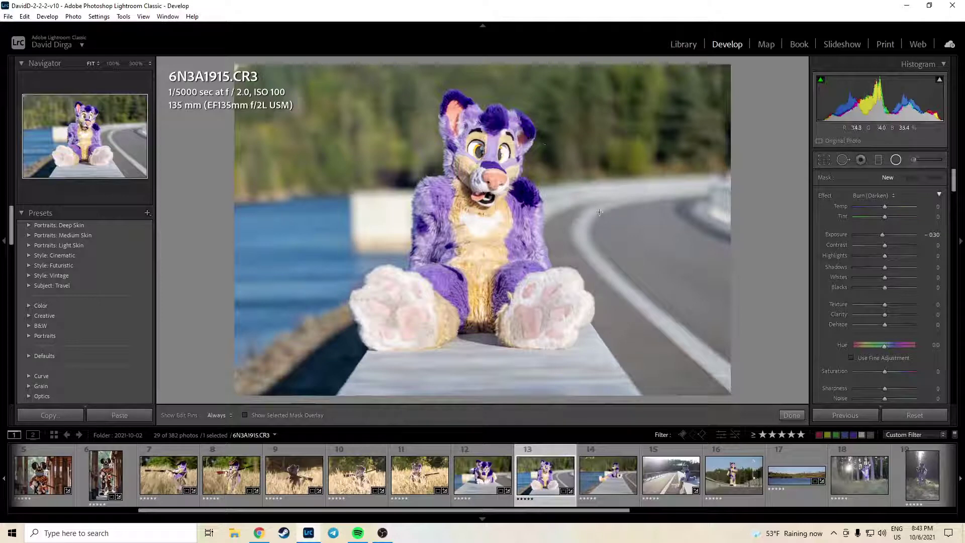
left_click(792, 415)
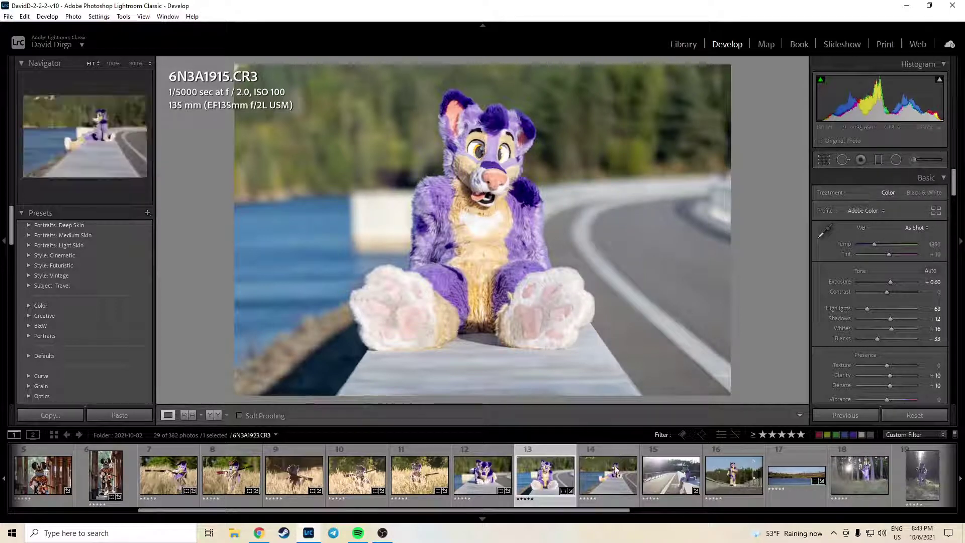
Set the white balance temperature of 6N3A1915.CR3 to 5000.
left_click(931, 244)
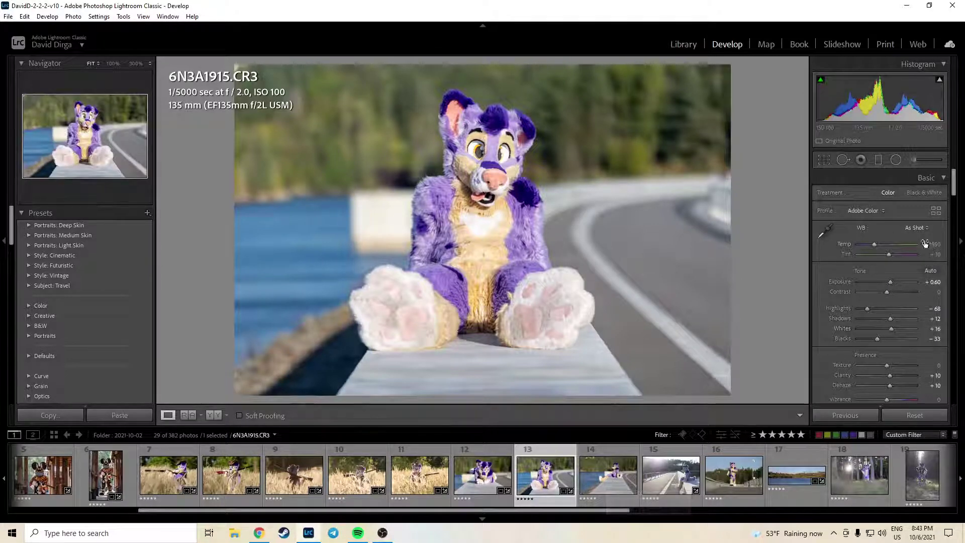
type("500")
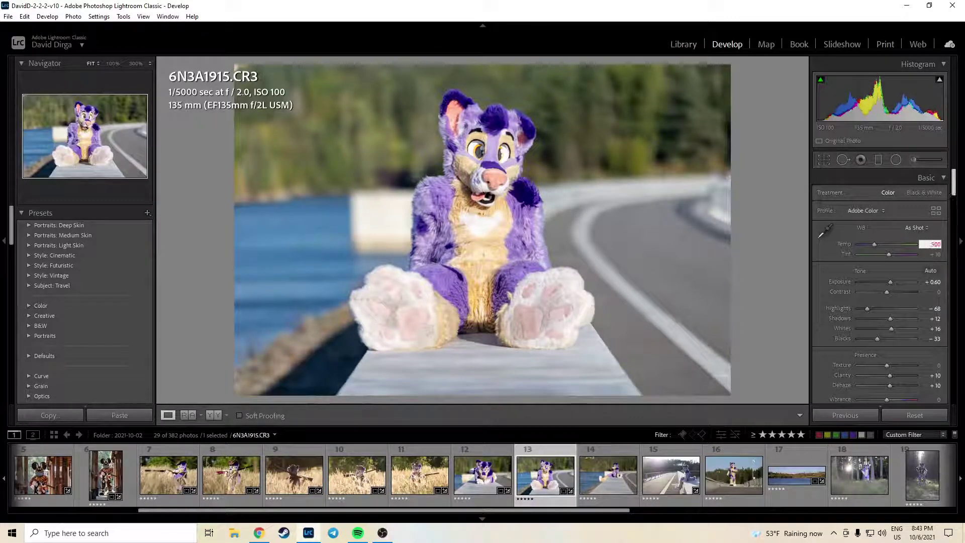
type("0")
key("Return")
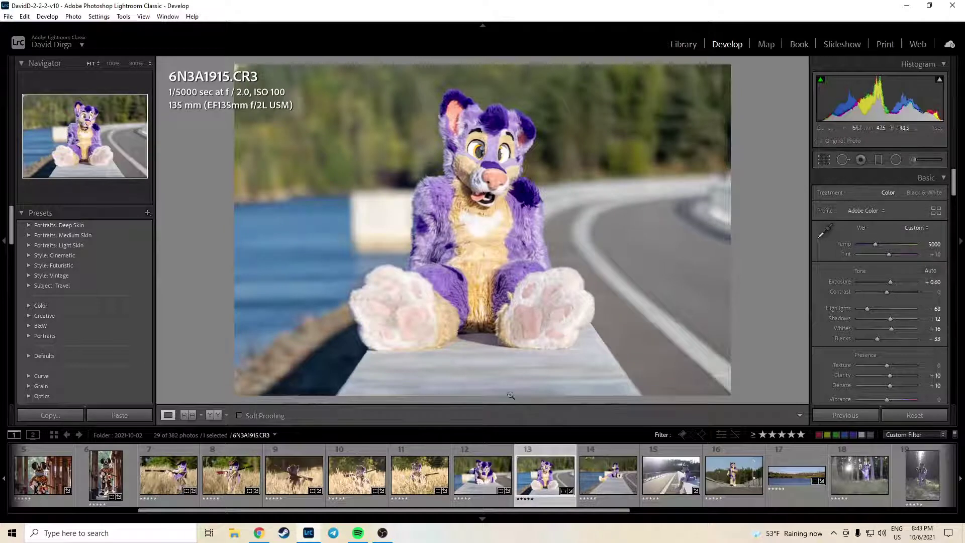
Check the white balance of 6N3A1910.CR3 and set the temperature of 6N3A1915.CR3 to 5300 to match.
key("Left")
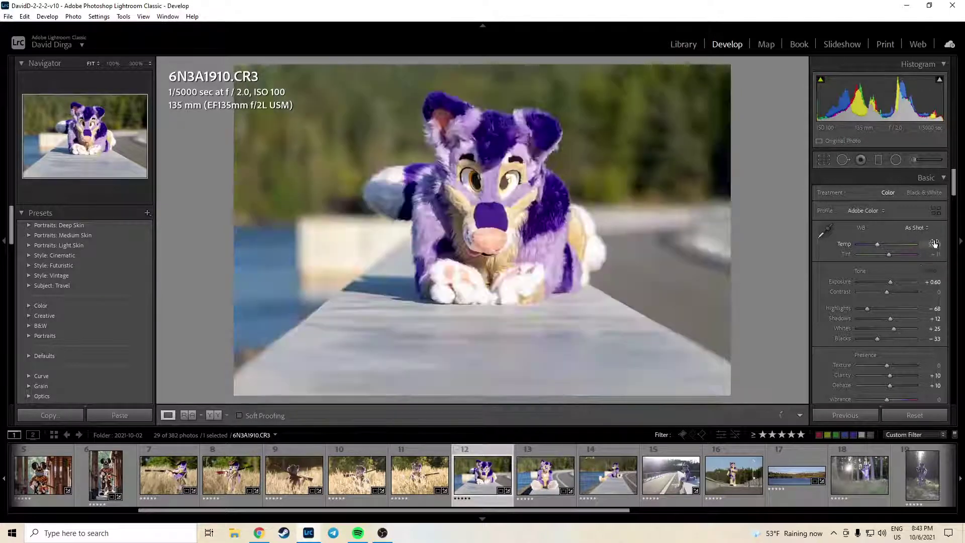
left_click(549, 474)
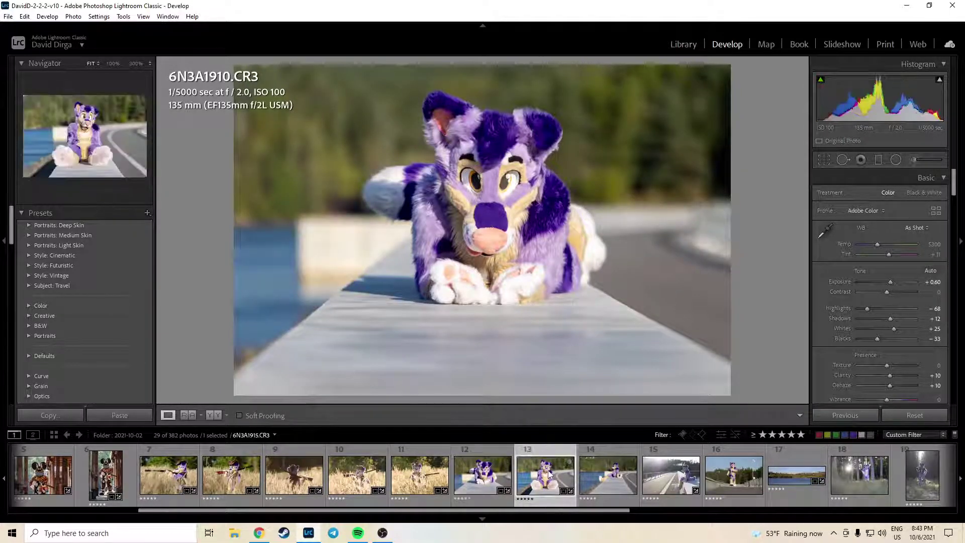
left_click(940, 245)
type("5300")
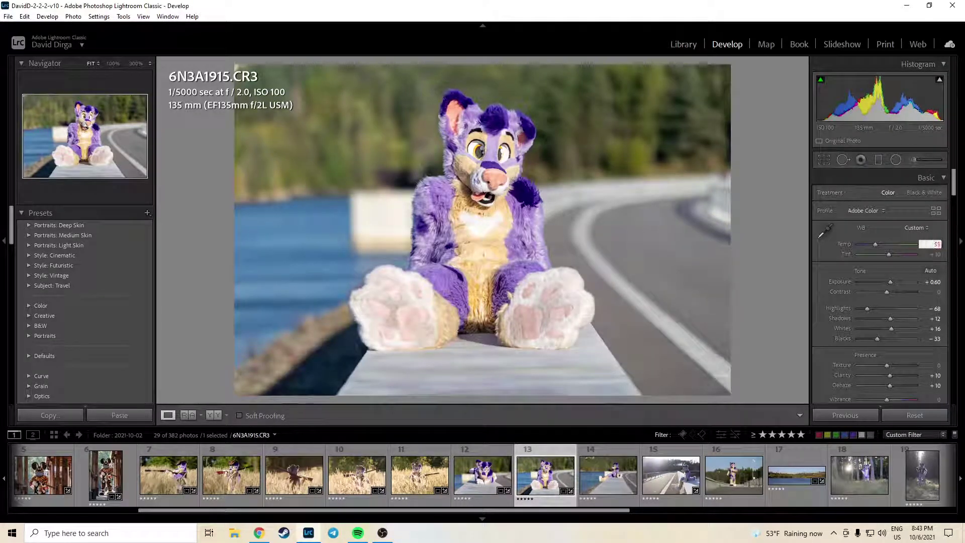
key("Return")
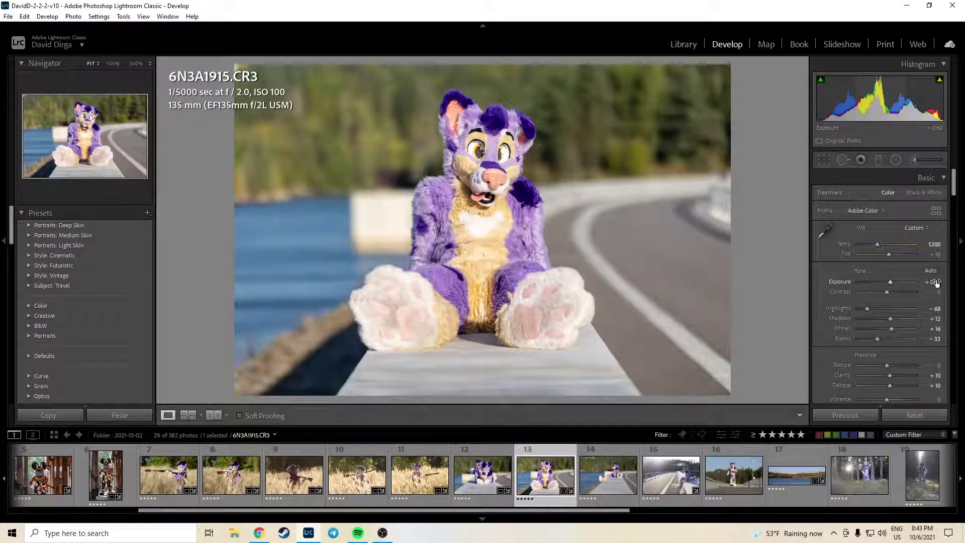
Lower the exposure of 6N3A1915.CR3 to +0.50 and inspect the road and wall area up close.
left_click_drag(934, 282, 930, 282)
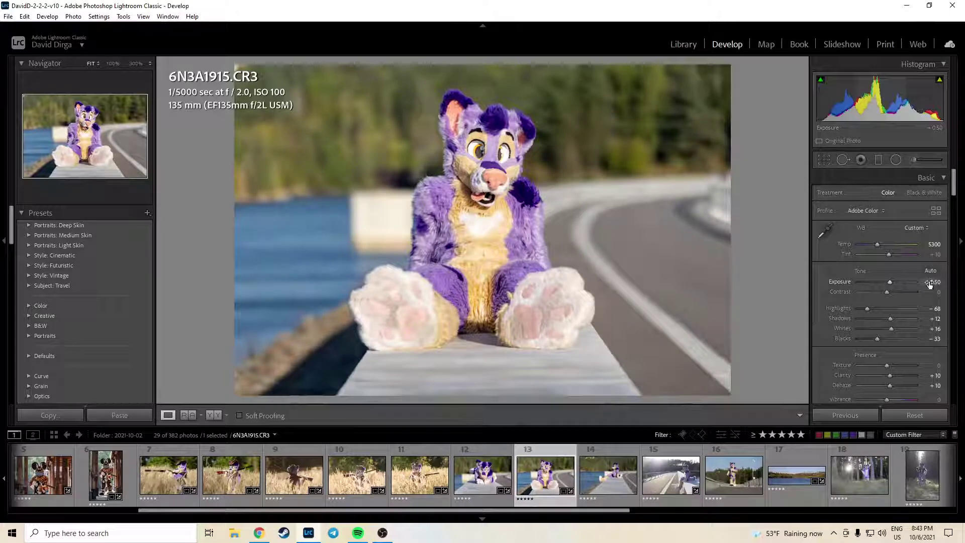
left_click(678, 366)
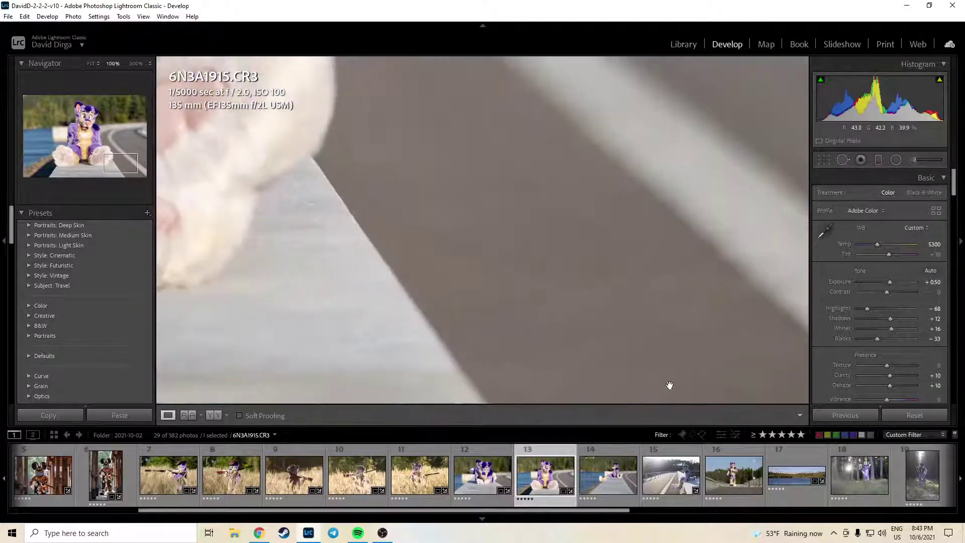
left_click_drag(709, 330, 400, 225)
left_click(401, 223)
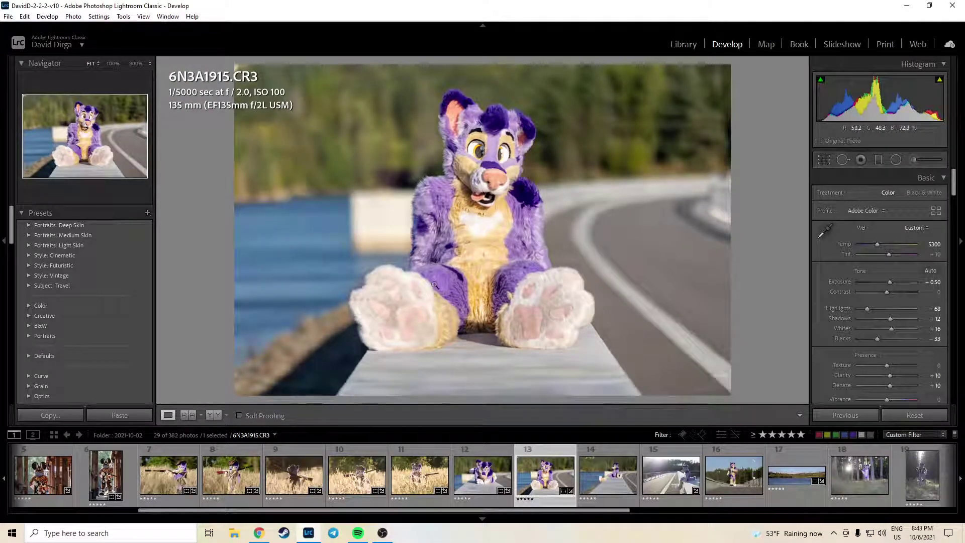
Open 6N3A1923.CR3 and crop it slightly tighter at the original aspect ratio, trimming the foreground wall and road.
left_click(607, 475)
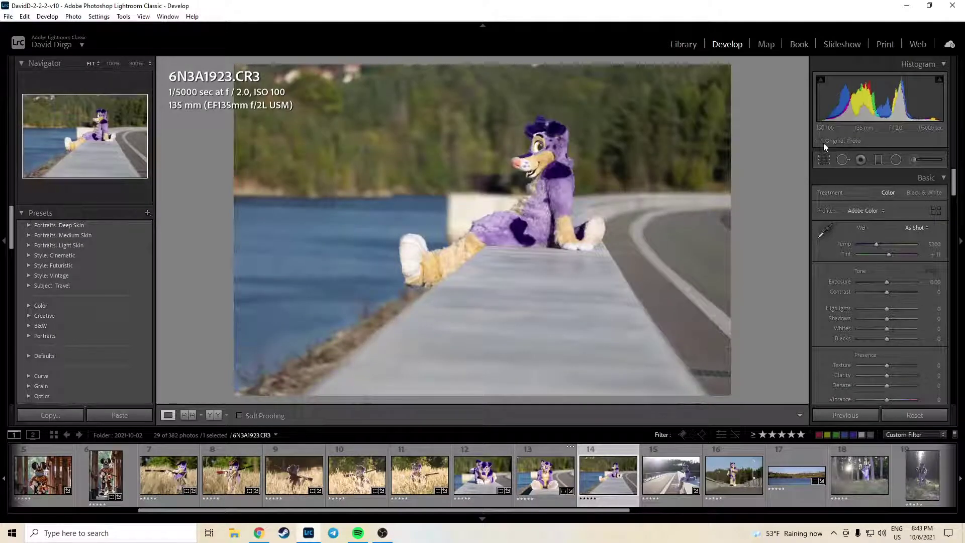
left_click(824, 159)
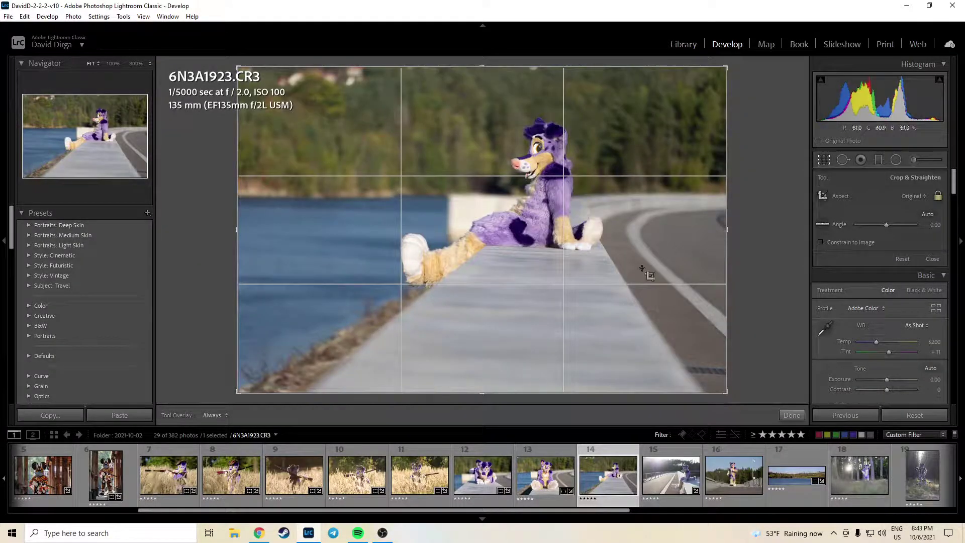
mouse_move(723, 390)
left_mouse_down()
mouse_move(691, 393)
mouse_move(704, 387)
left_mouse_up()
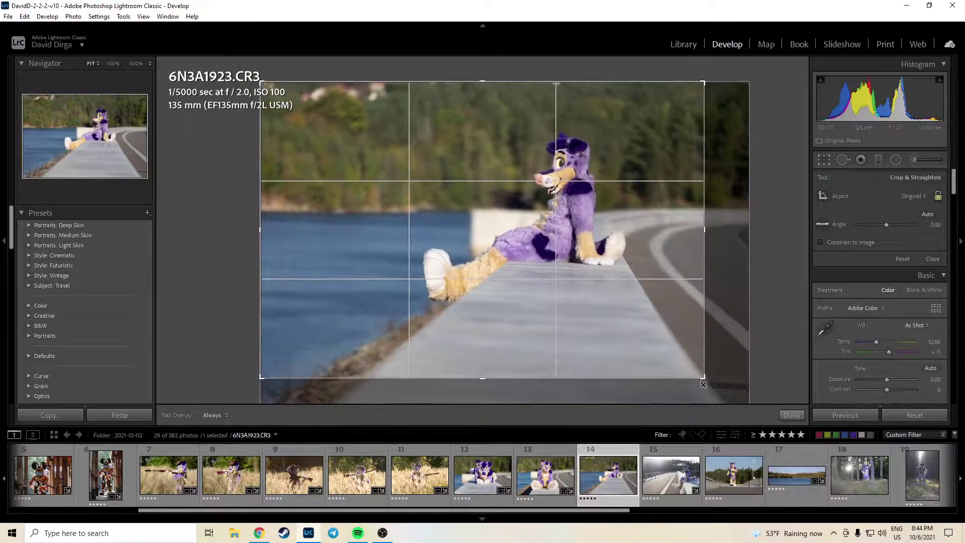
left_click(791, 416)
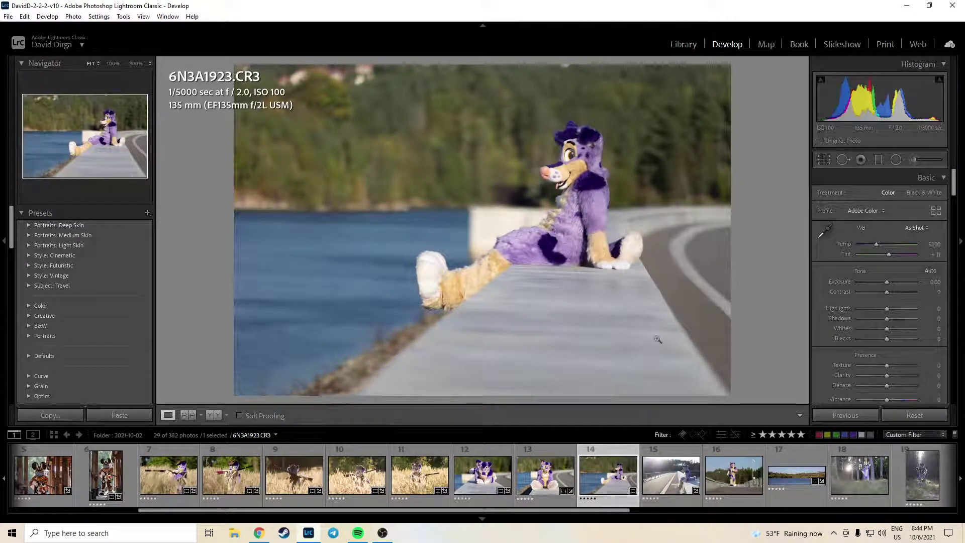
Synchronize the white balance, basic tone, clarity and dehaze settings from 6N3A1915.CR3 to 6N3A1923.CR3, and show 6N3A1923.CR3.
left_click(558, 480)
left_click(609, 478, "ctrl")
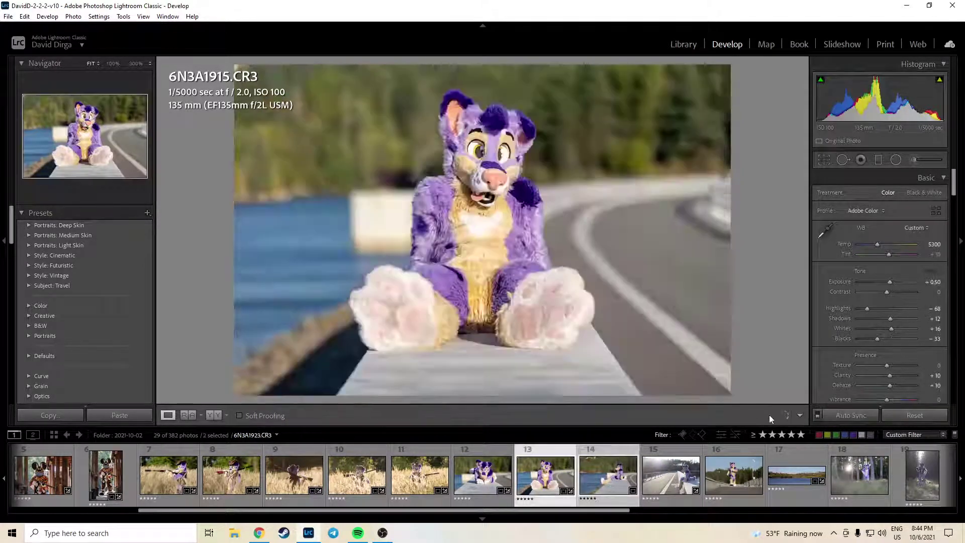
left_click(843, 418)
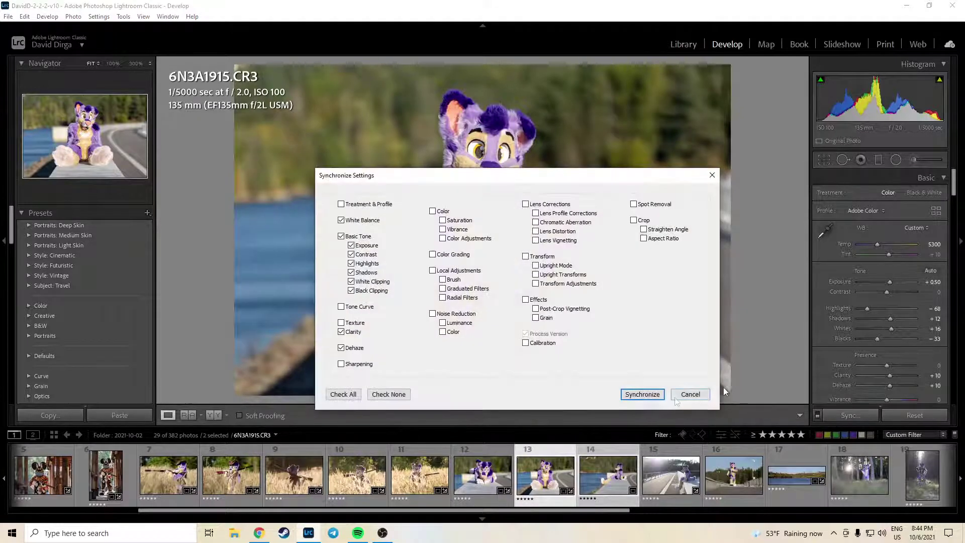
left_click(643, 393)
key("Right")
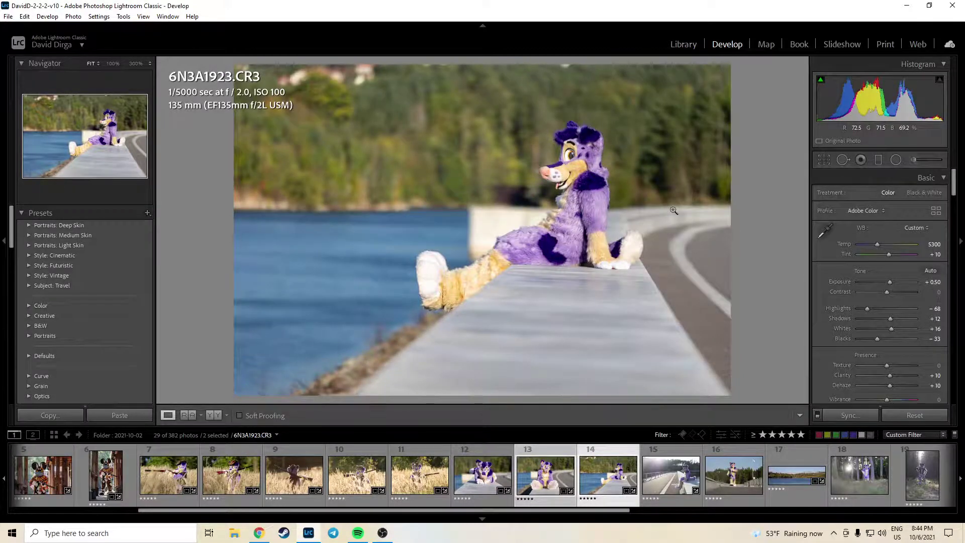
Straighten 6N3A1923.CR3 along the far shoreline to an angle of −0.93 and shift the crop slightly sideways.
left_click(825, 160)
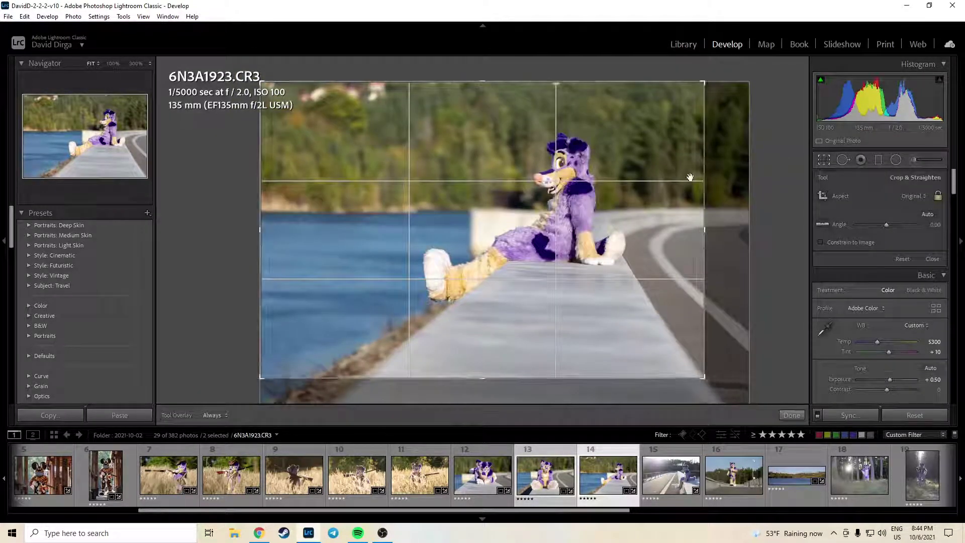
left_click(825, 225)
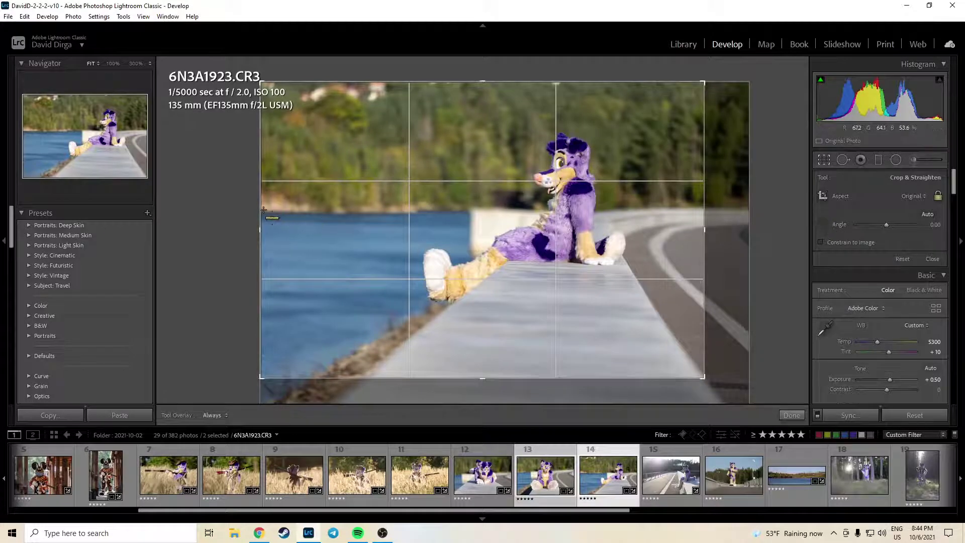
left_click_drag(262, 211, 633, 218)
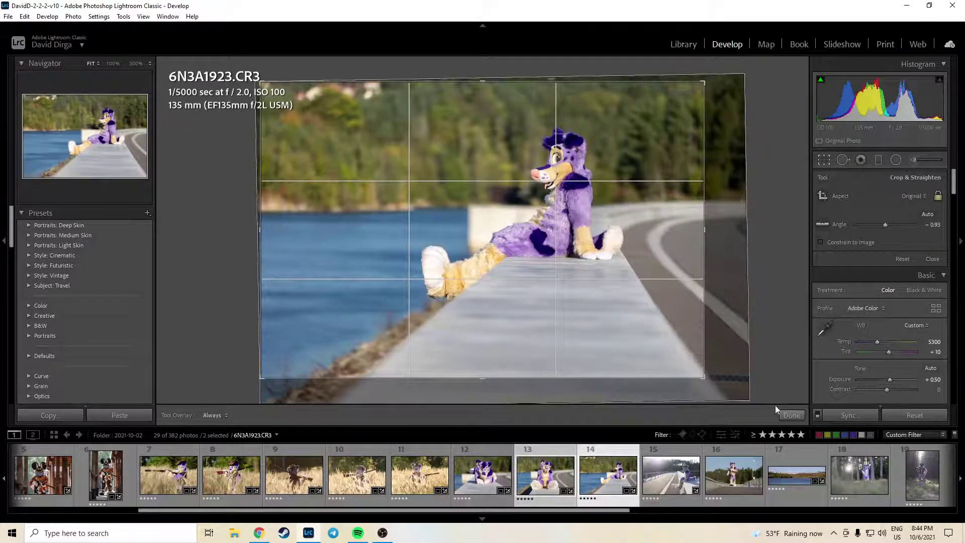
left_click(791, 415)
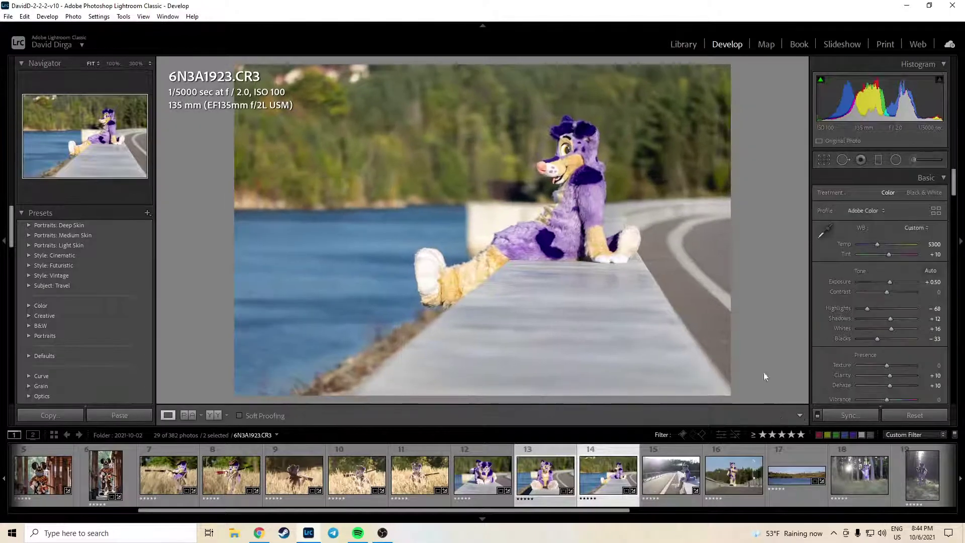
left_click(823, 160)
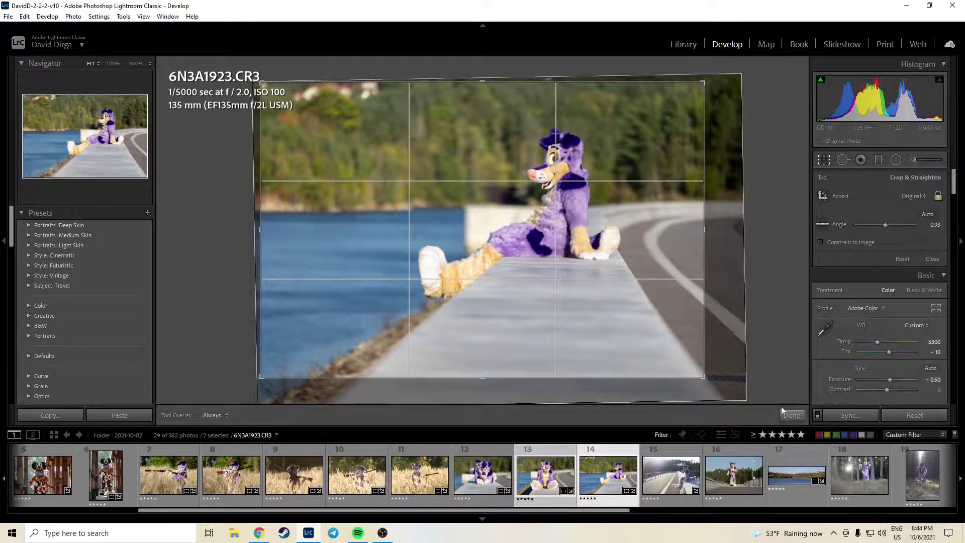
left_click(791, 415)
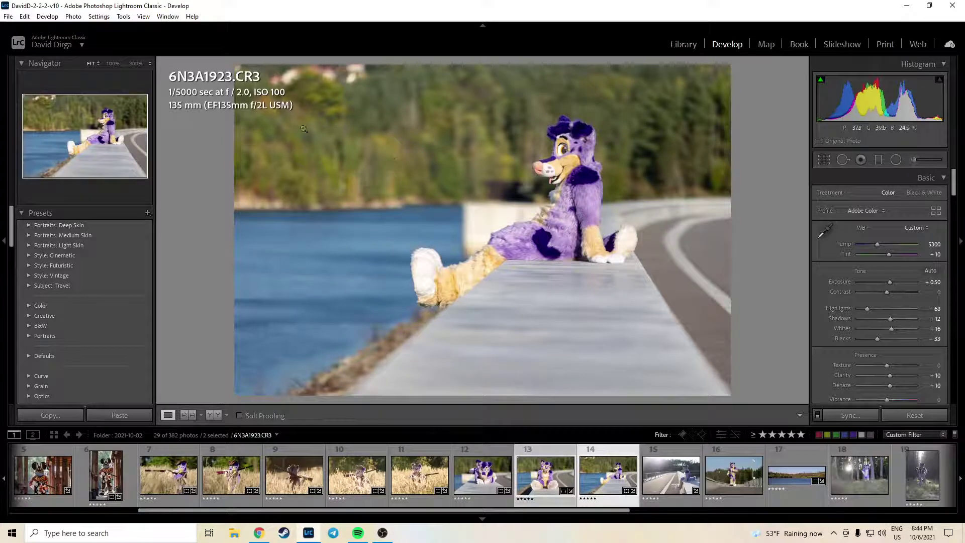
Open 6N3A1923.CR3 for editing in Adobe Photoshop 2021, leaving it as the only selected photo in Lightroom.
right_click(381, 176)
mouse_move(412, 262)
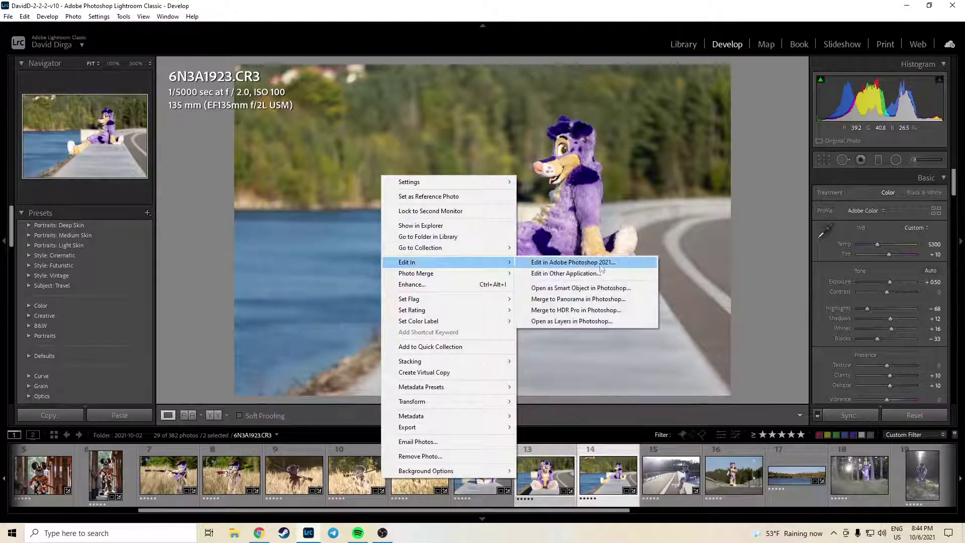
left_click(600, 263)
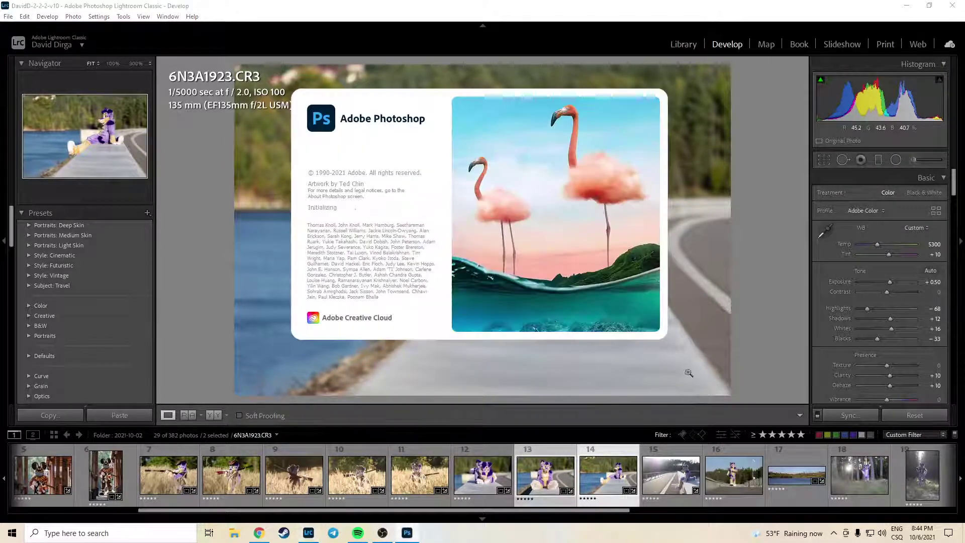
left_click(606, 454)
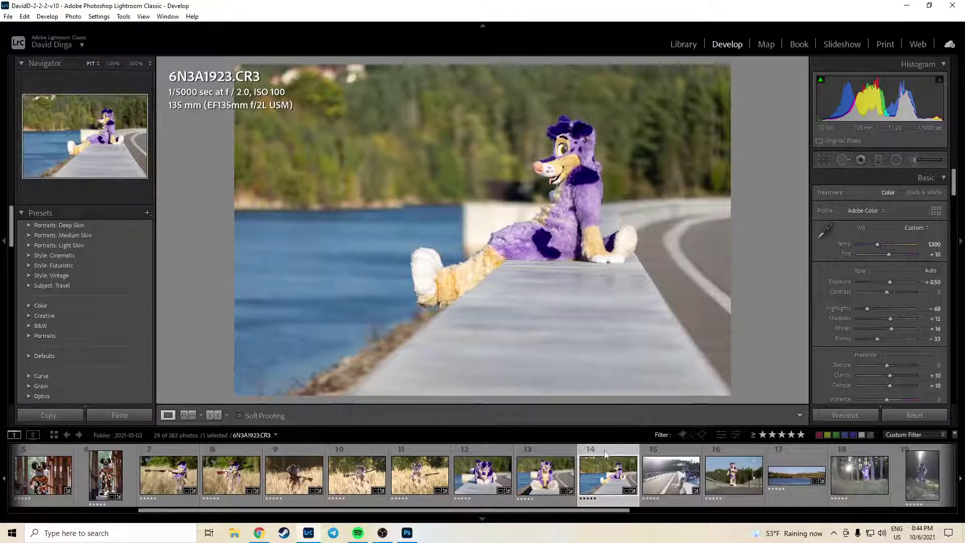
left_click(408, 534)
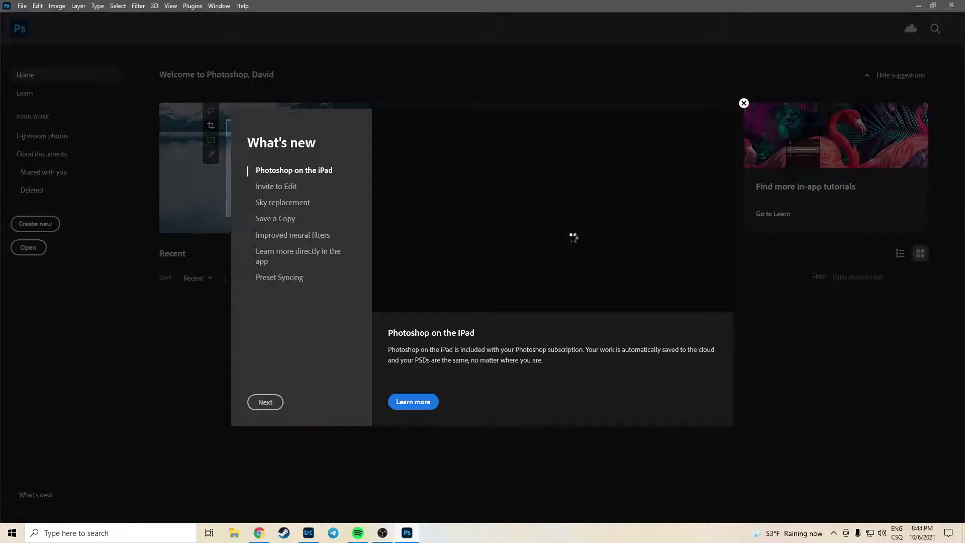
left_click(383, 534)
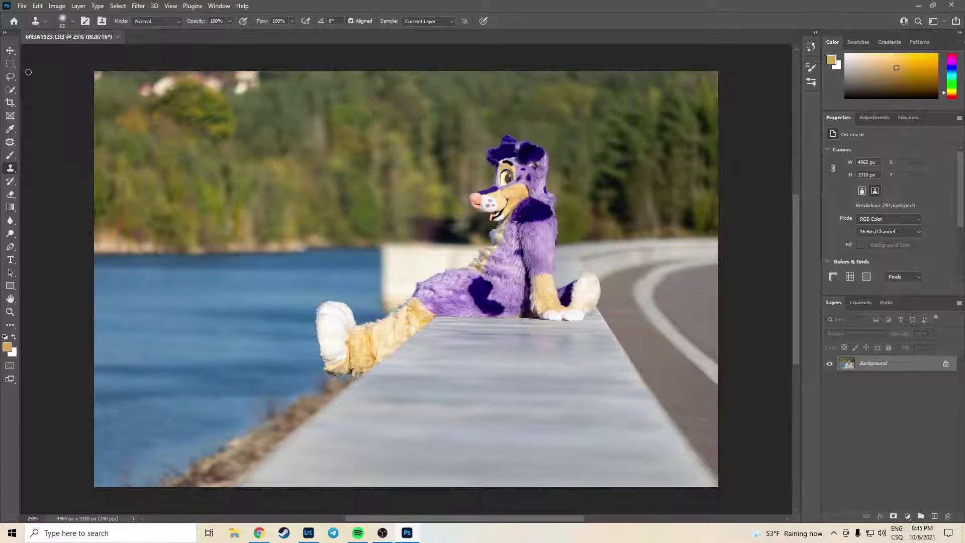
Lasso the upper-left corner of the photo and the houses above the trees, fill each area with Content-Aware, and clear the selection.
left_click(11, 77)
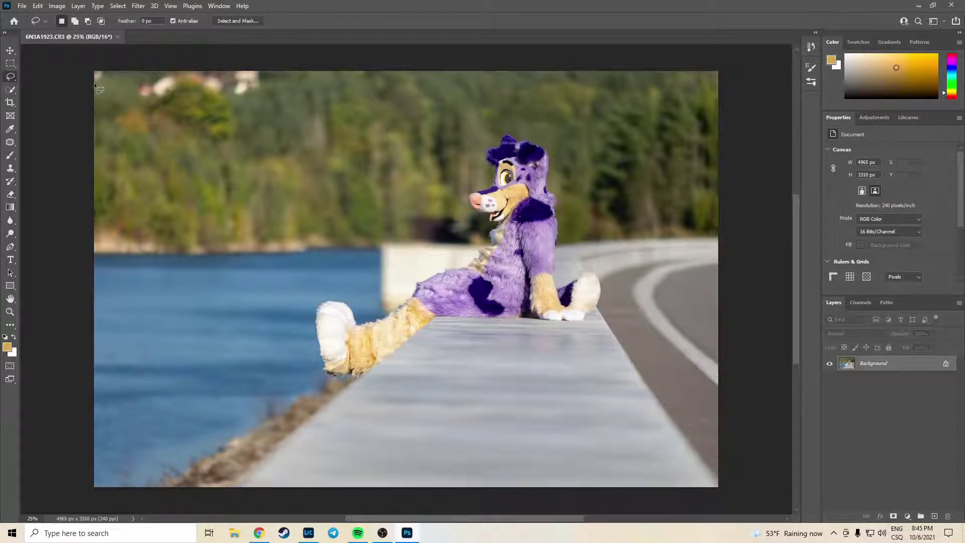
mouse_move(94, 85)
left_mouse_down()
mouse_move(111, 62)
mouse_move(66, 63)
left_mouse_up()
key("shift+BackSpace")
key("Return")
mouse_move(162, 72)
left_mouse_down()
mouse_move(137, 74)
mouse_move(138, 100)
mouse_move(156, 111)
mouse_move(191, 94)
mouse_move(252, 102)
mouse_move(270, 82)
mouse_move(270, 66)
mouse_move(169, 45)
left_mouse_up()
key("shift+BackSpace")
key("Return")
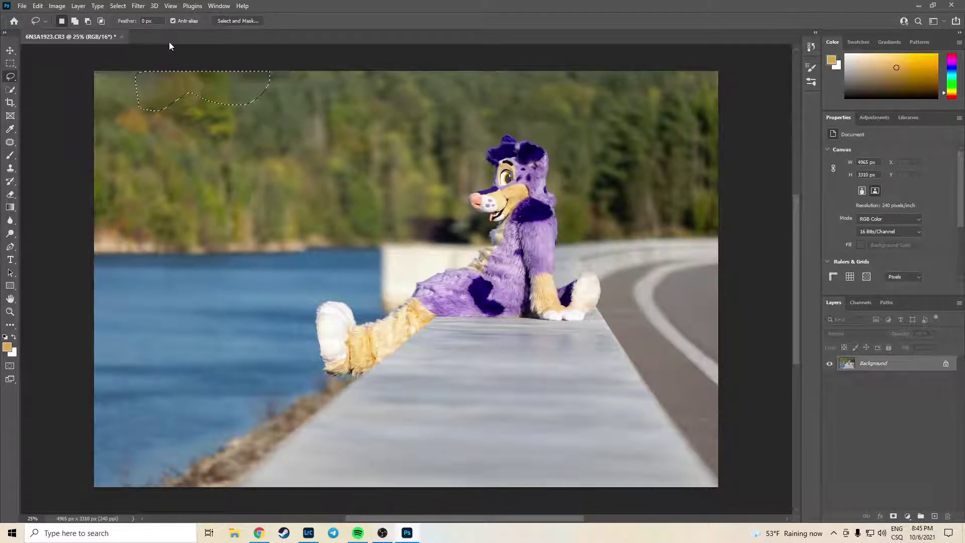
left_click(289, 133)
Lasso the dark strip along the photo's top edge near its left corner, replace it with a content-aware fill, and deselect.
scroll(148, 96, "up", 5)
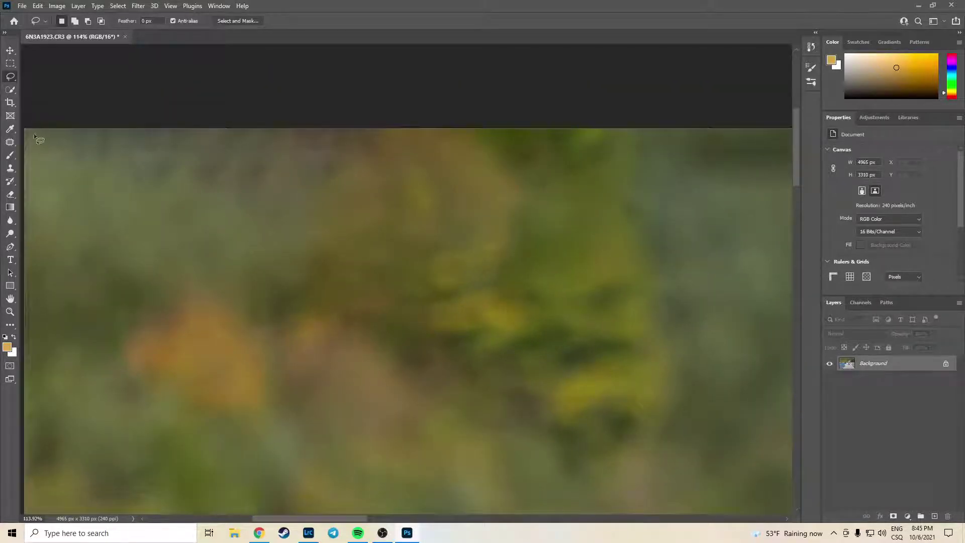
scroll(296, 286, "left", 4)
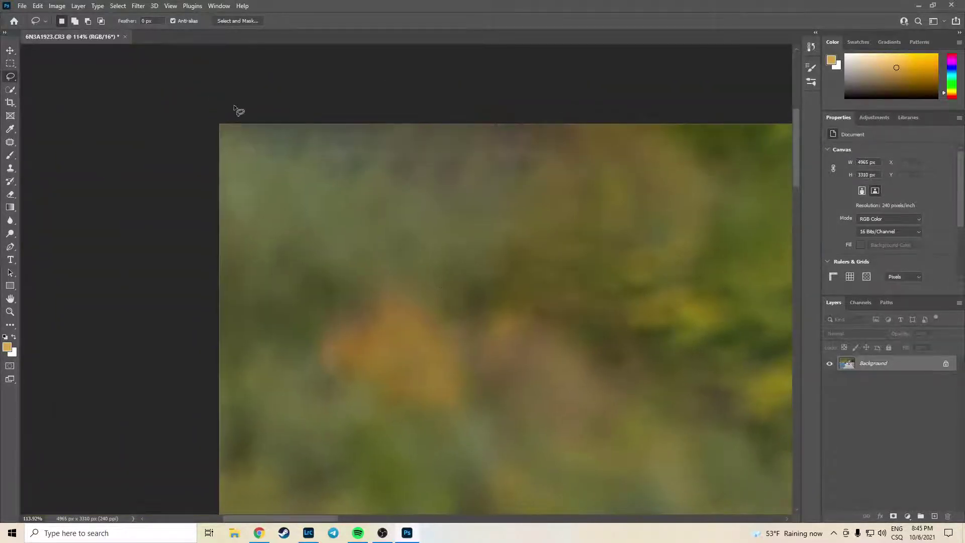
mouse_move(265, 114)
left_mouse_down()
mouse_move(294, 193)
mouse_move(412, 218)
mouse_move(518, 212)
mouse_move(580, 147)
mouse_move(456, 74)
mouse_move(264, 35)
left_mouse_up()
left_click(534, 328)
Check the retouched background across the whole photo, save the edit, and switch back to Lightroom Classic.
scroll(597, 265, "down", 2)
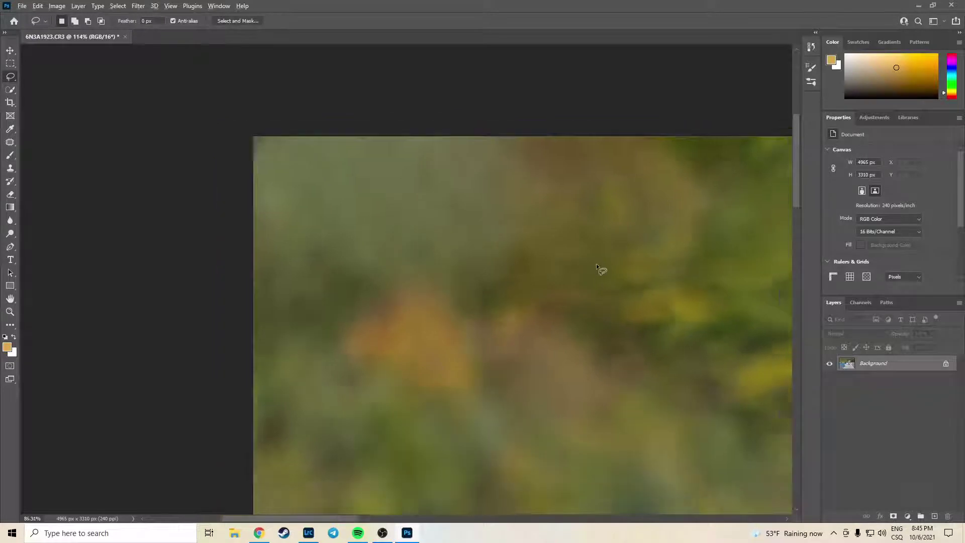
scroll(596, 263, "down", 4)
left_click_drag(689, 361, 391, 299)
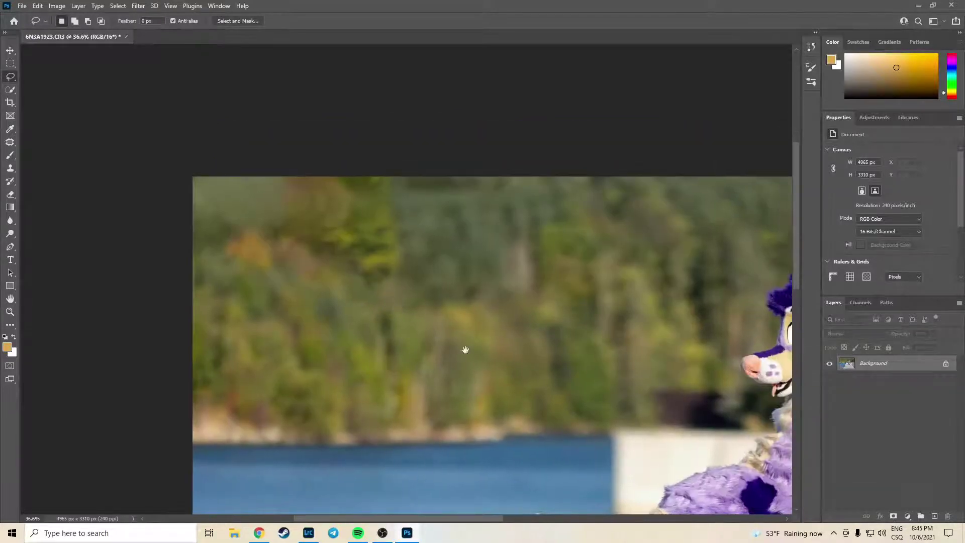
left_click_drag(464, 350, 88, 126)
key("ctrl+s")
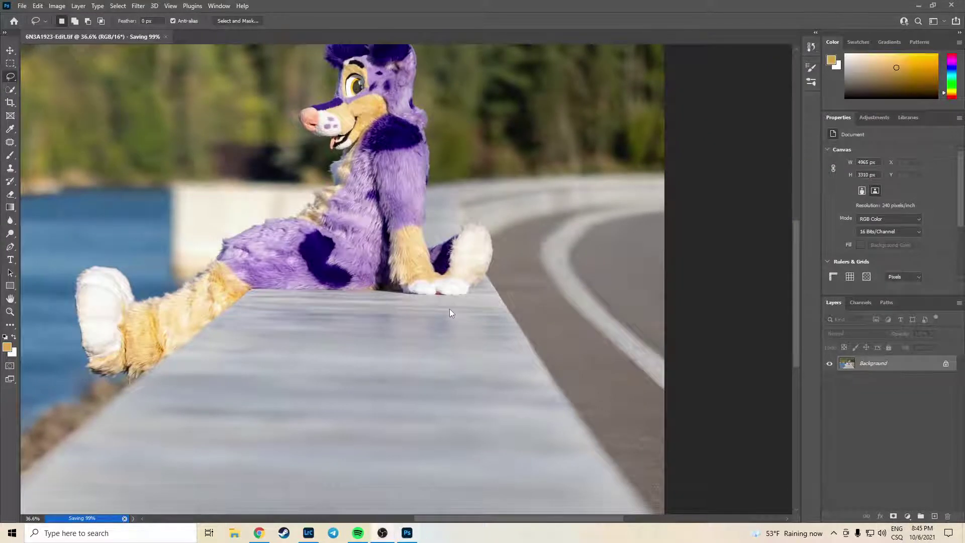
key("alt+Tab")
key("alt+Tab")
key("alt+Tab")
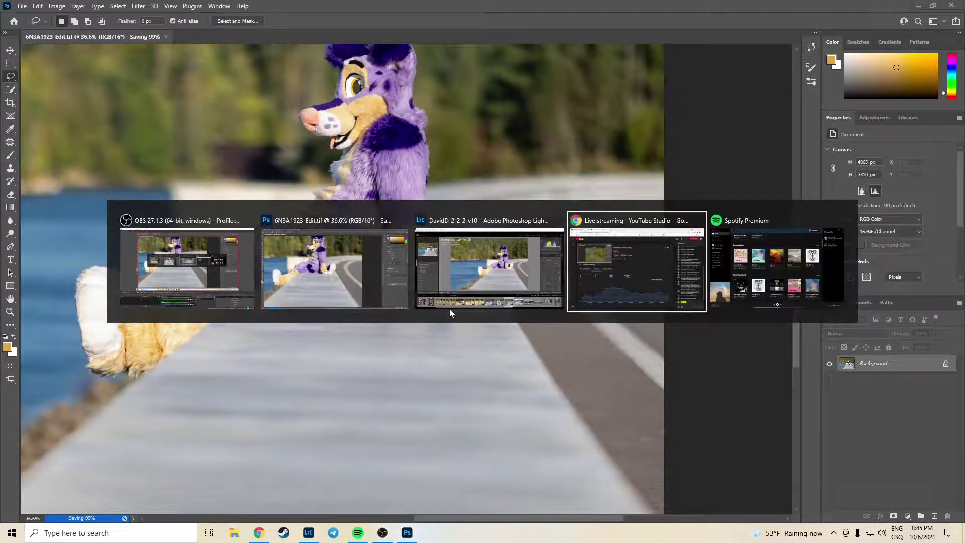
key("alt+shift+Tab")
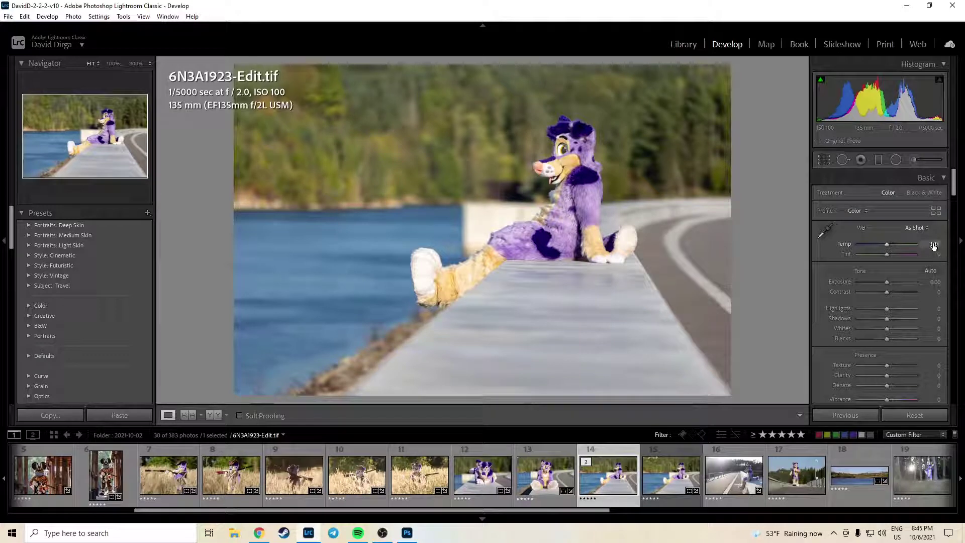
Try warming 6N3A1923-Edit.tif with a temperature of +10, and undo it.
left_click_drag(934, 246, 937, 245)
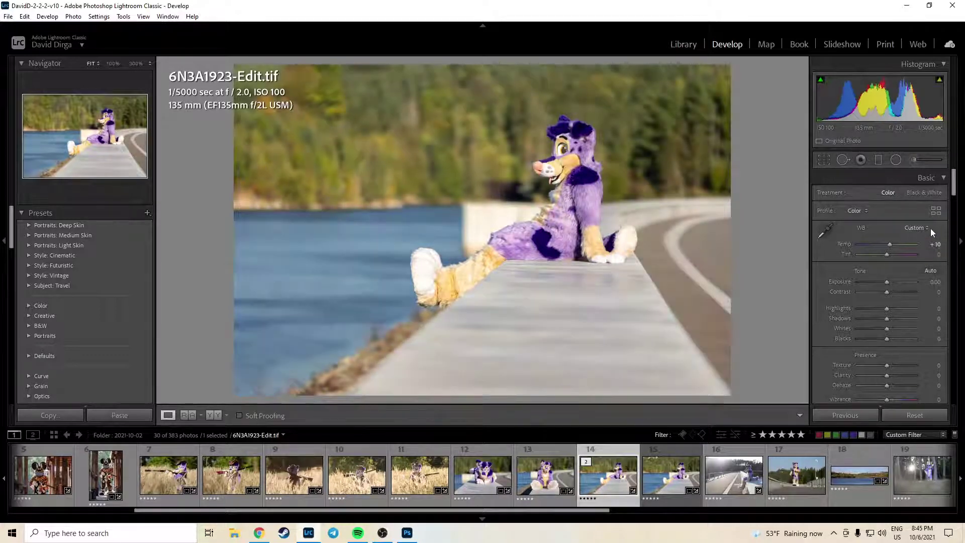
key("ctrl+z")
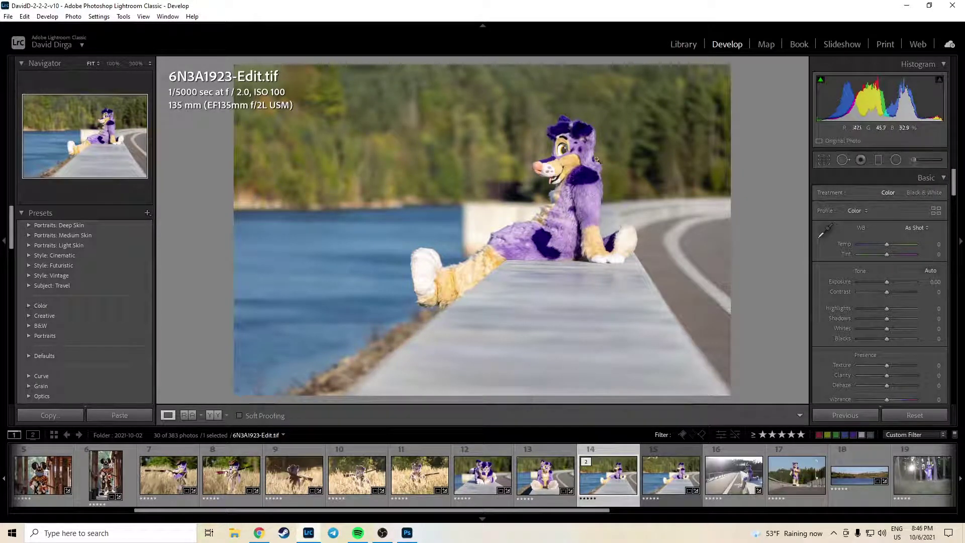
Rate the original 6N3A1923.CR3 one star, try an exposure of +1.00 on 6N3A1943.CR3, and rate that photo four stars.
left_click(670, 478)
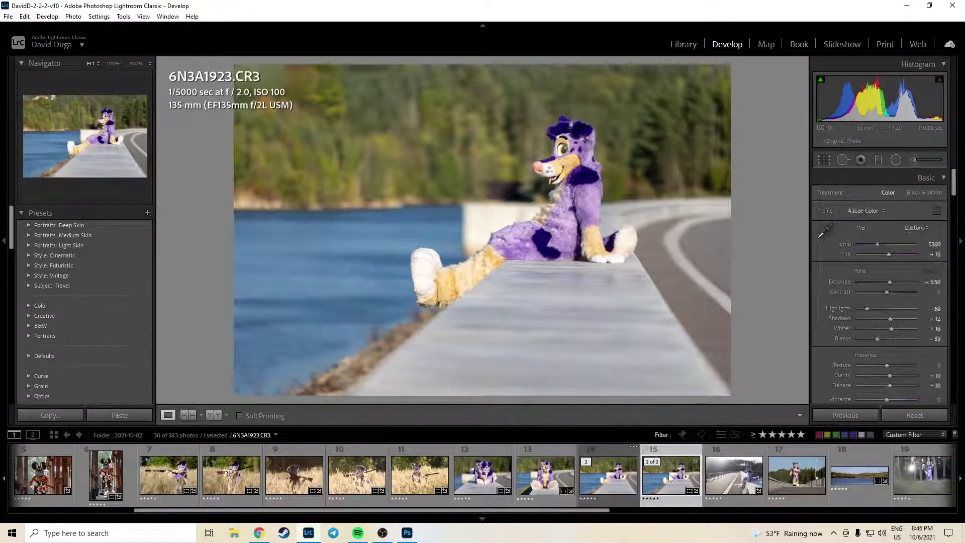
key("1")
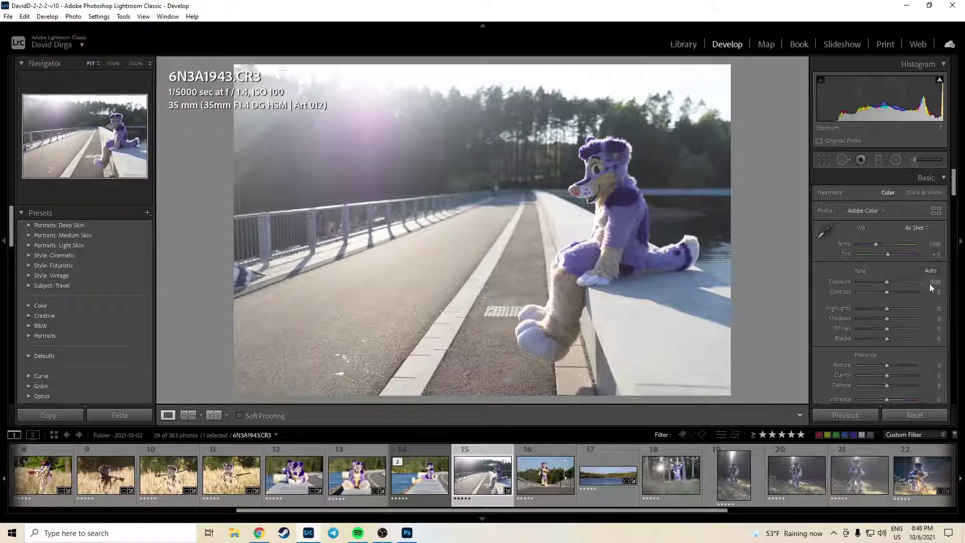
left_click_drag(932, 287, 920, 264)
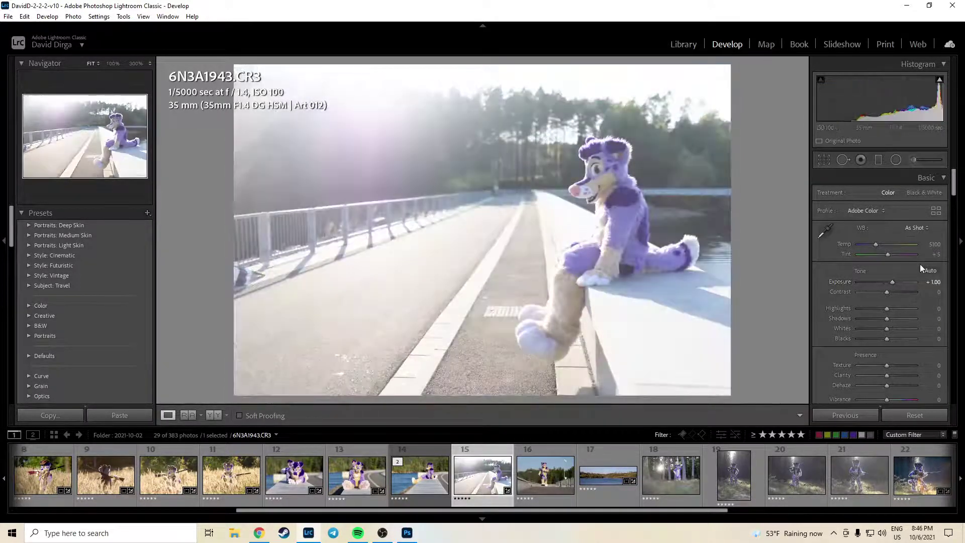
key("4")
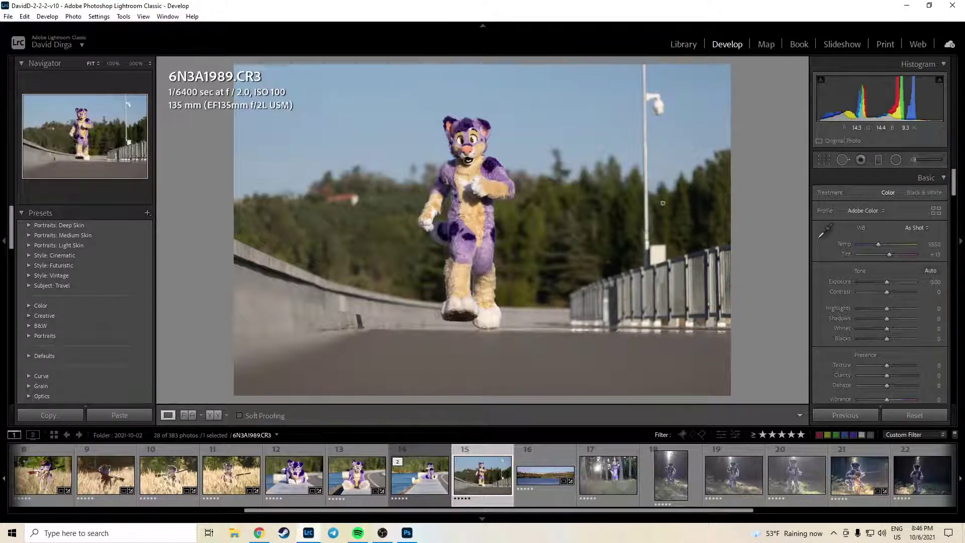
Inspect the sharpness of the character's face and feet in 6N3A1989.CR3 up close.
left_click(476, 134)
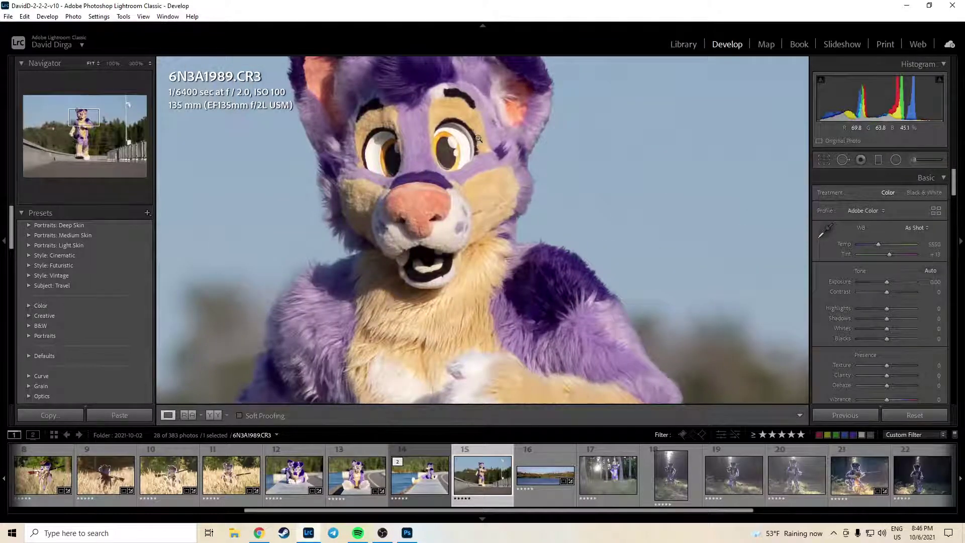
left_click(478, 138)
left_click(464, 321)
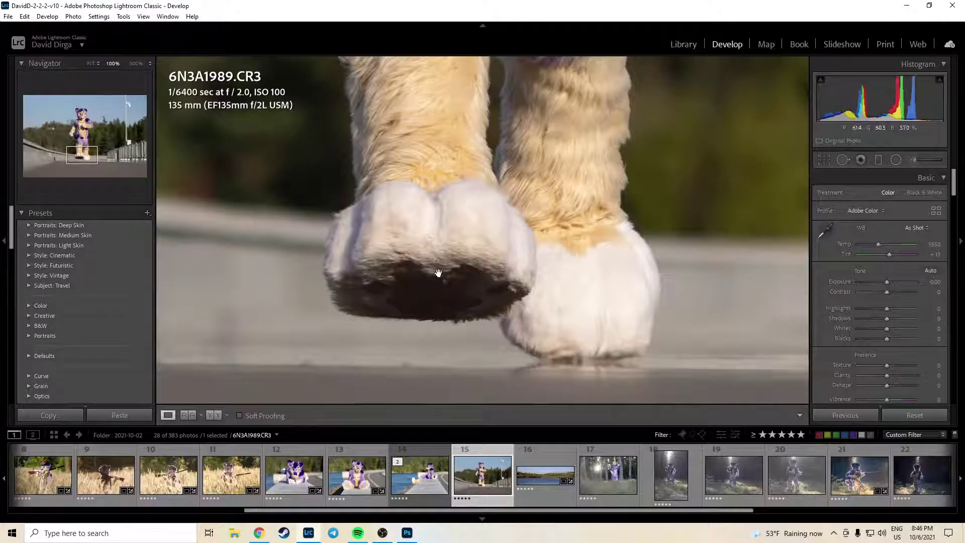
left_click(258, 534)
left_click(478, 298)
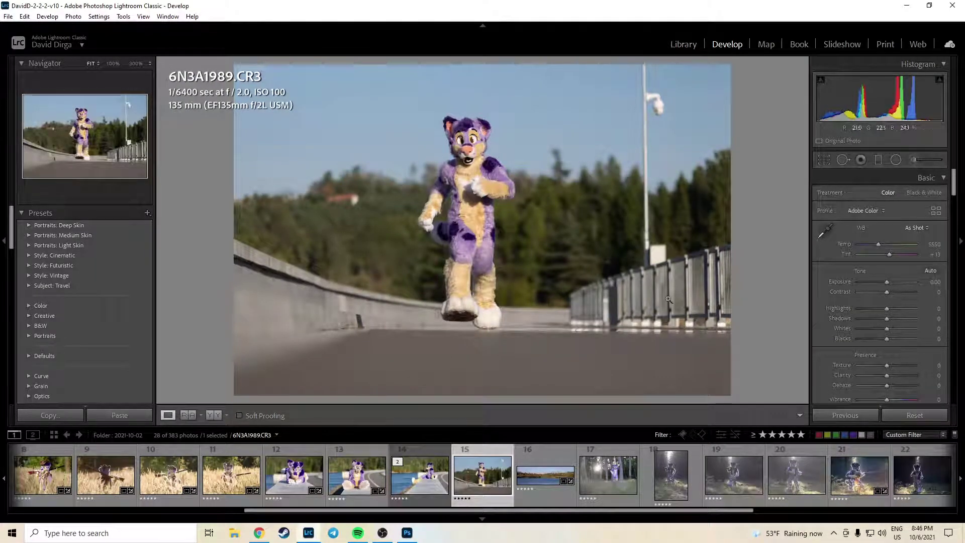
Make 6N3A1923-Edit.tif the active photo and add 6N3A1989.CR3 to the selection.
key("Left")
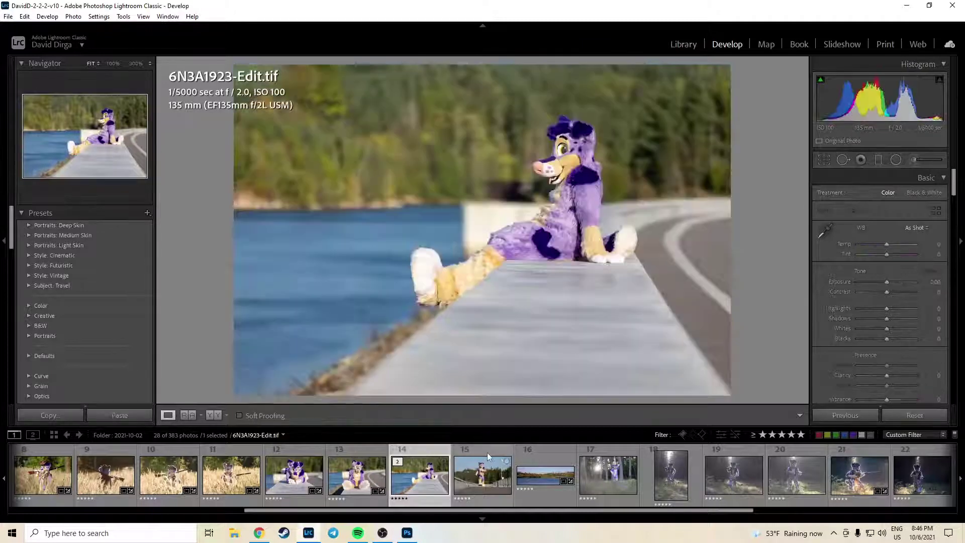
left_click(487, 452, "ctrl")
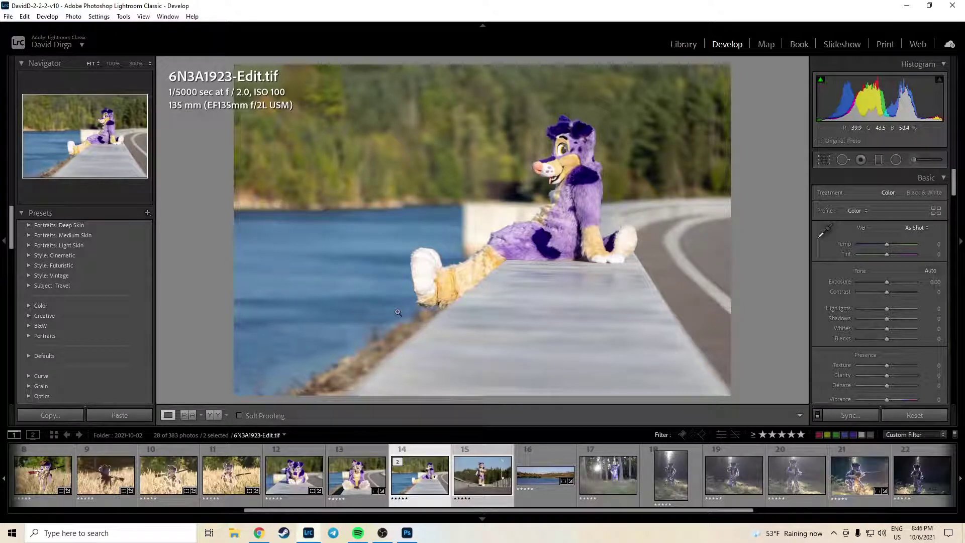
Switch to Photoshop, lasso the seated character's head in 6N3A1923-Edit.tif, and replace it with a Content-Aware fill at 100% opacity.
left_click(407, 534)
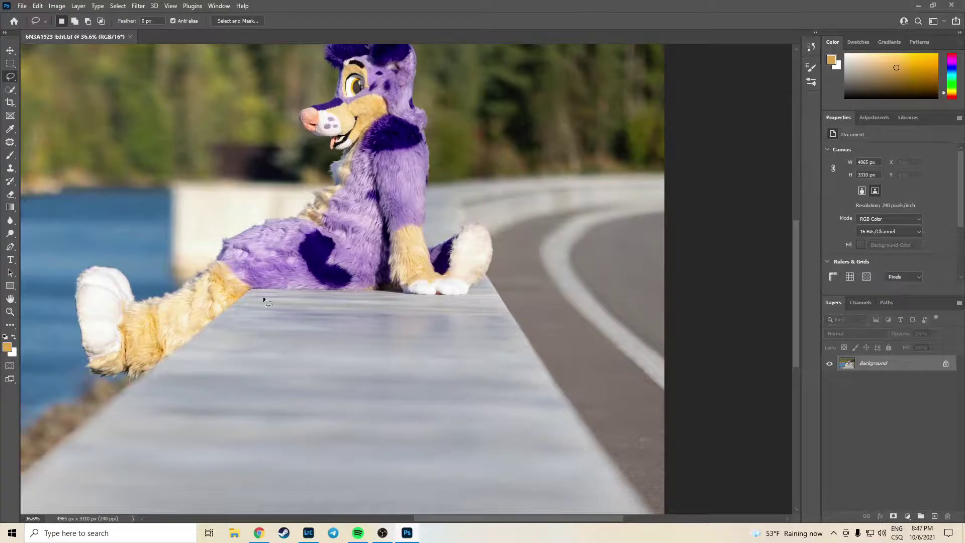
scroll(307, 186, "down", 4)
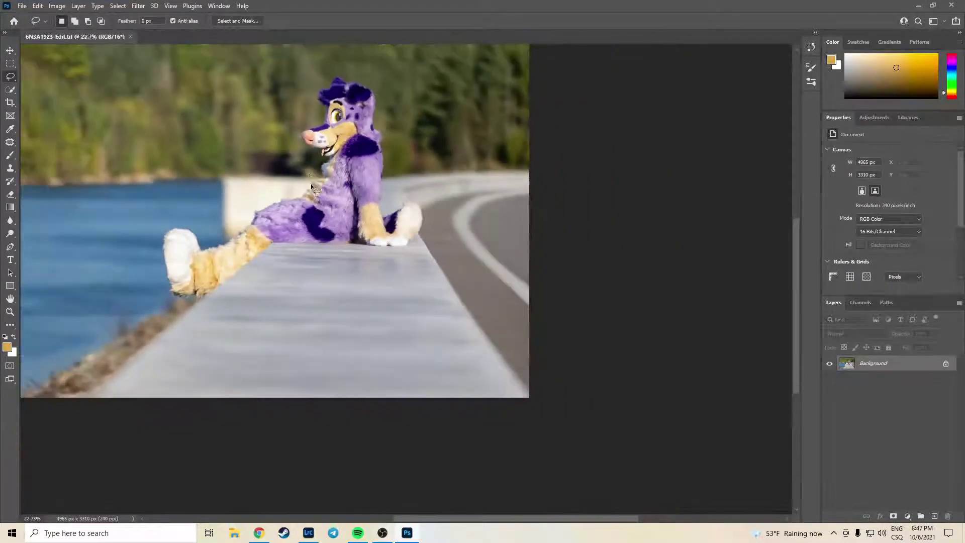
scroll(308, 194, "up", 4)
left_click_drag(177, 178, 448, 358)
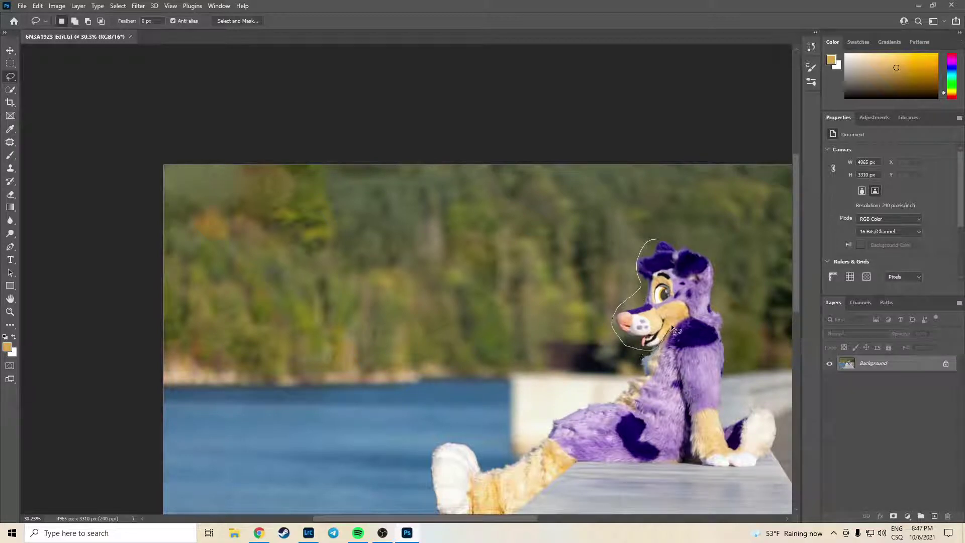
left_click_drag(672, 326, 709, 320)
left_click_drag(664, 242, 665, 243)
key("shift+BackSpace")
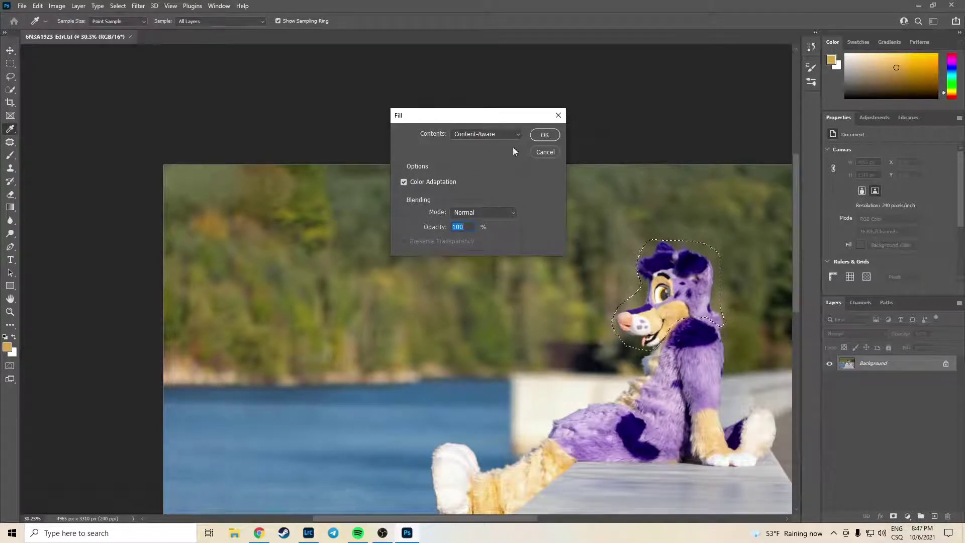
left_click(545, 135)
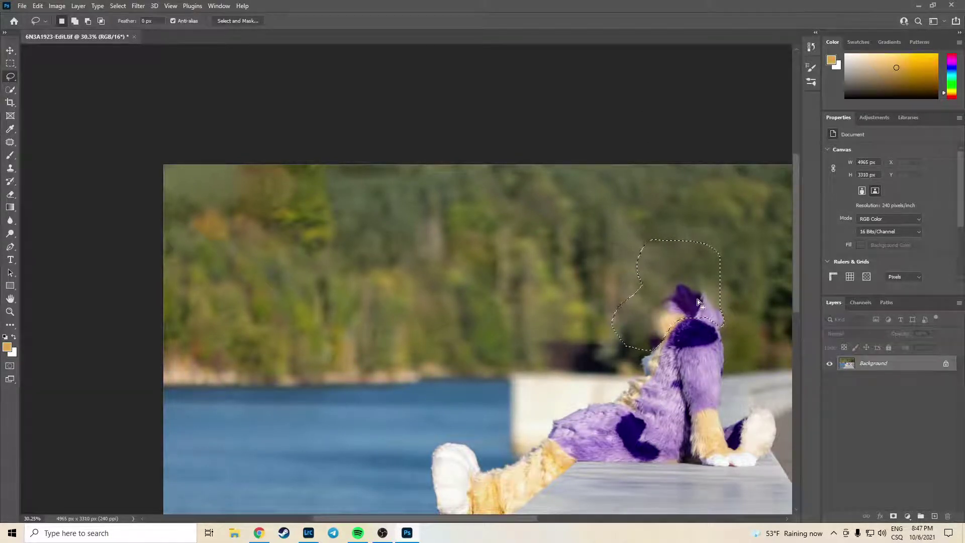
Reduce the selection to the leftover head area above the shoulder and apply Content-Aware Fill to it again.
key("alt")
mouse_move(676, 345)
left_mouse_down()
mouse_move(649, 339)
mouse_move(665, 285)
mouse_move(699, 281)
mouse_move(727, 307)
left_mouse_up()
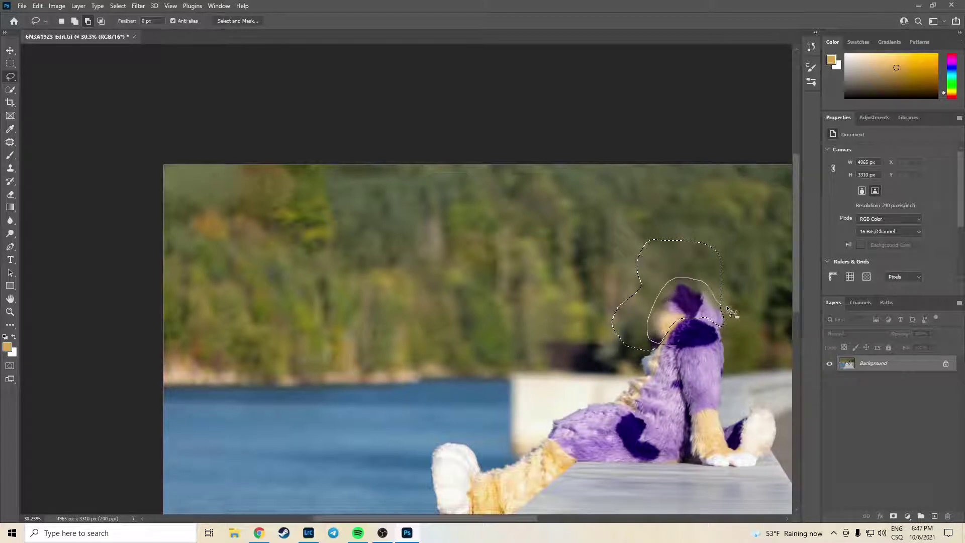
mouse_move(738, 243)
left_mouse_down()
mouse_move(688, 217)
mouse_move(593, 246)
left_mouse_up()
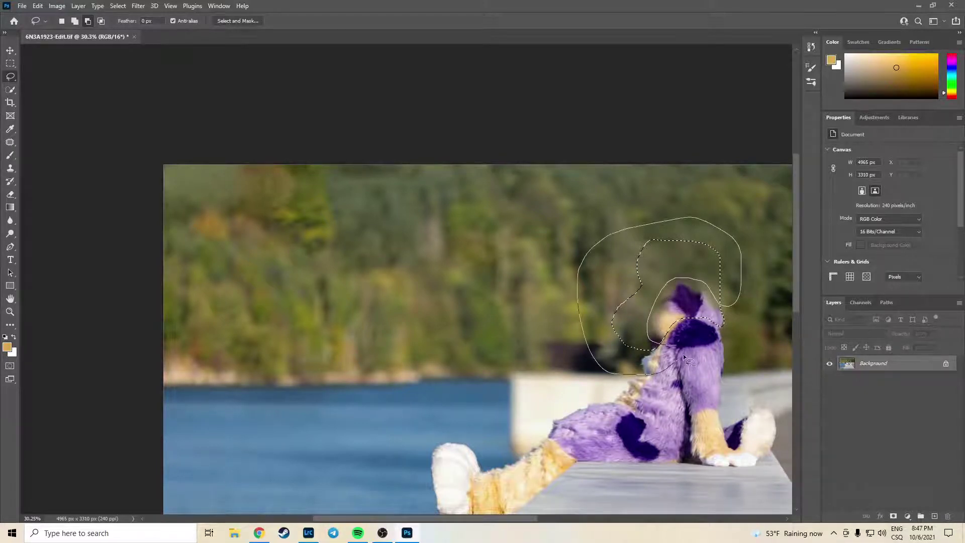
left_click_drag(683, 354, 685, 356)
key("Delete")
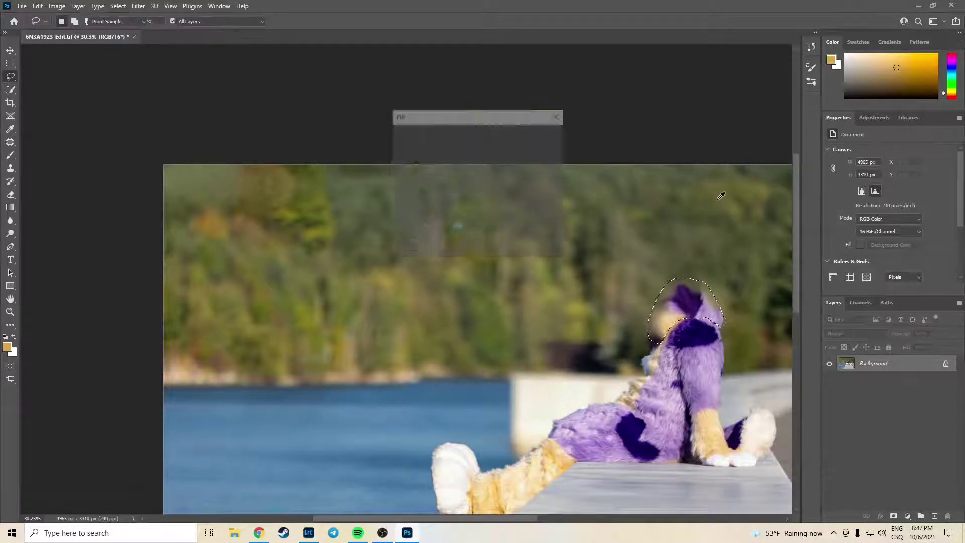
key("Escape")
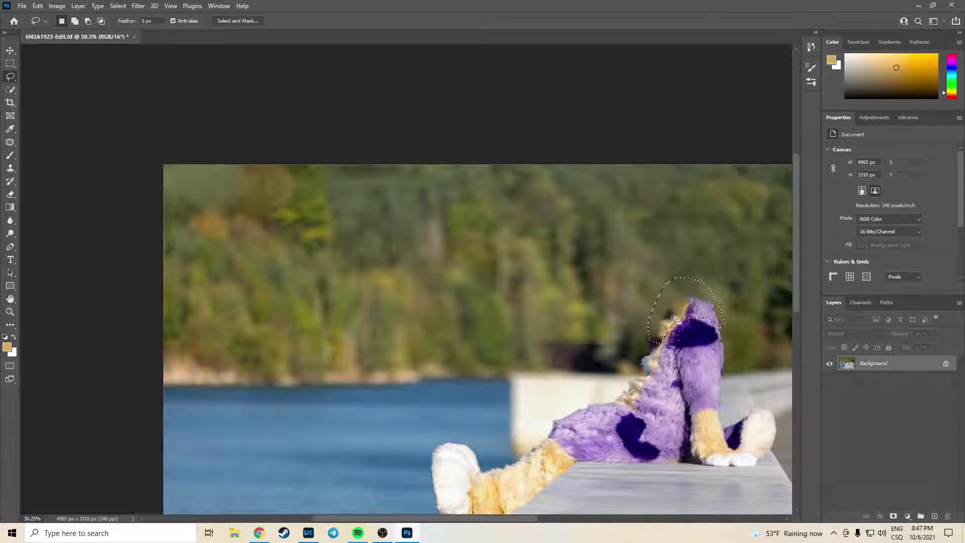
Tighten the selection around the remaining neck fragments, fill it with Content-Aware once more, and deselect.
mouse_move(644, 355)
left_mouse_down()
mouse_move(681, 296)
mouse_move(722, 304)
left_mouse_up()
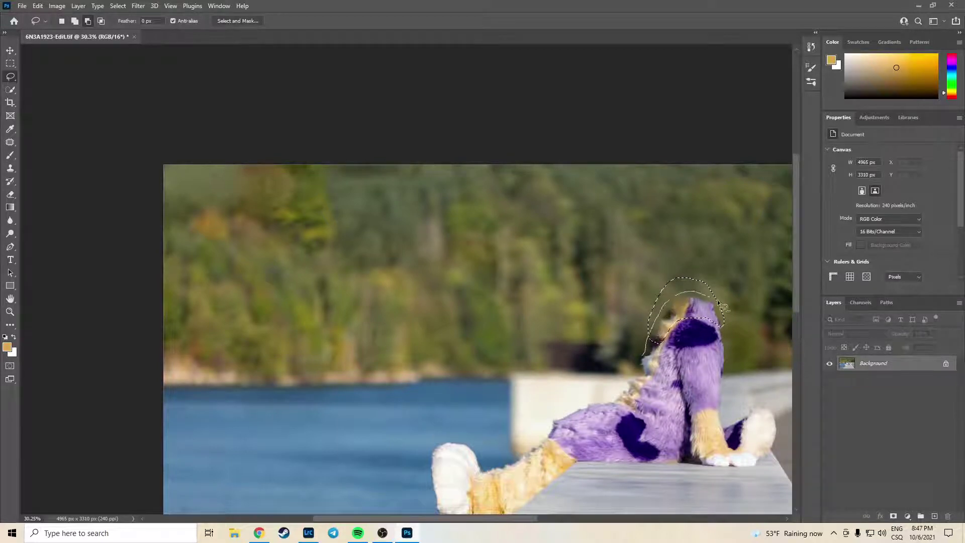
mouse_move(729, 262)
left_mouse_down()
mouse_move(632, 284)
mouse_move(641, 354)
left_mouse_up()
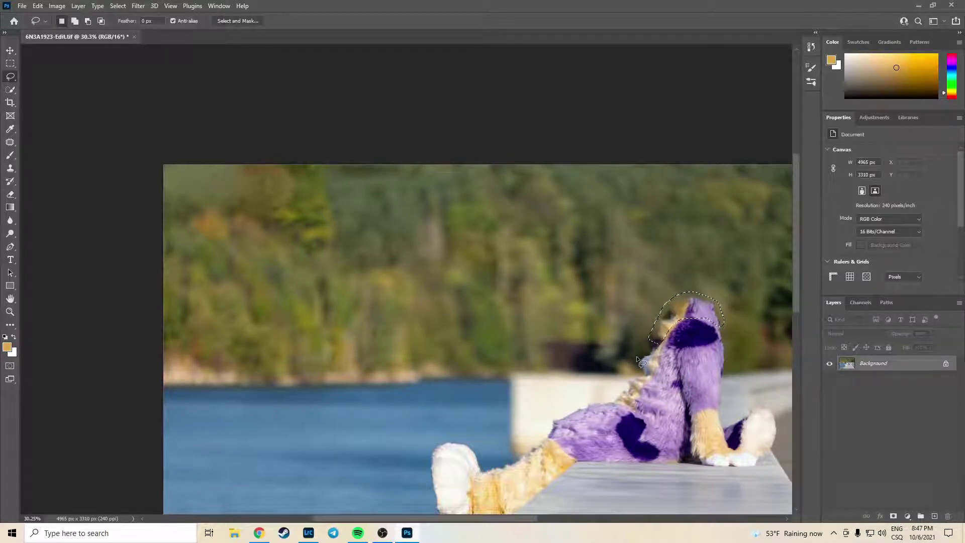
key("shift+BackSpace")
key("Return")
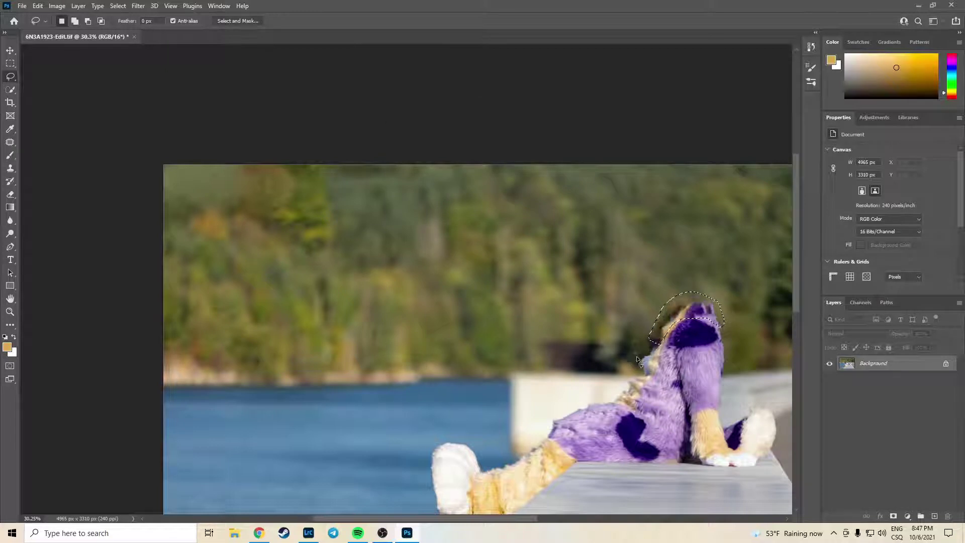
key("ctrl+d")
Retouch the chest edge and the end of the neck with the Clone Stamp, using background and light purple fur.
scroll(693, 311, "up", 5)
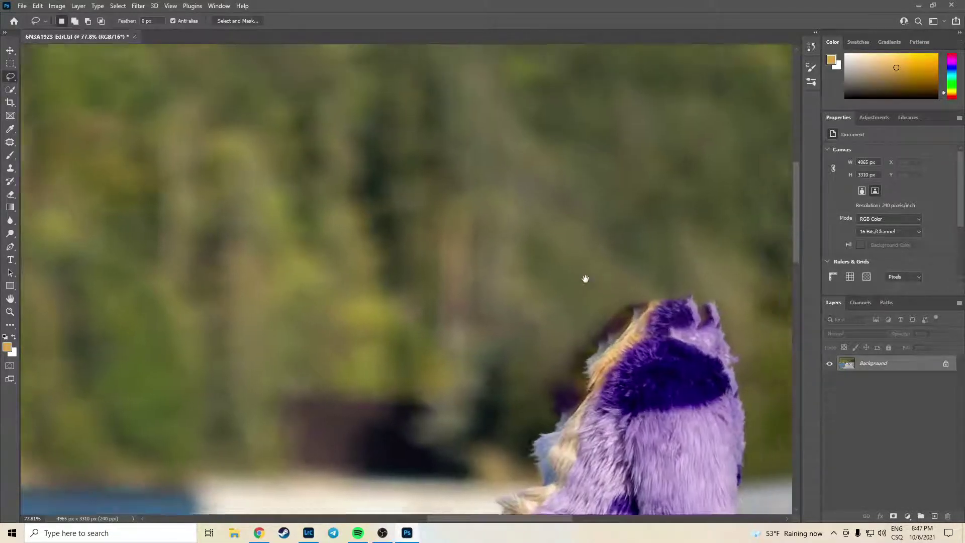
left_click_drag(583, 278, 538, 271)
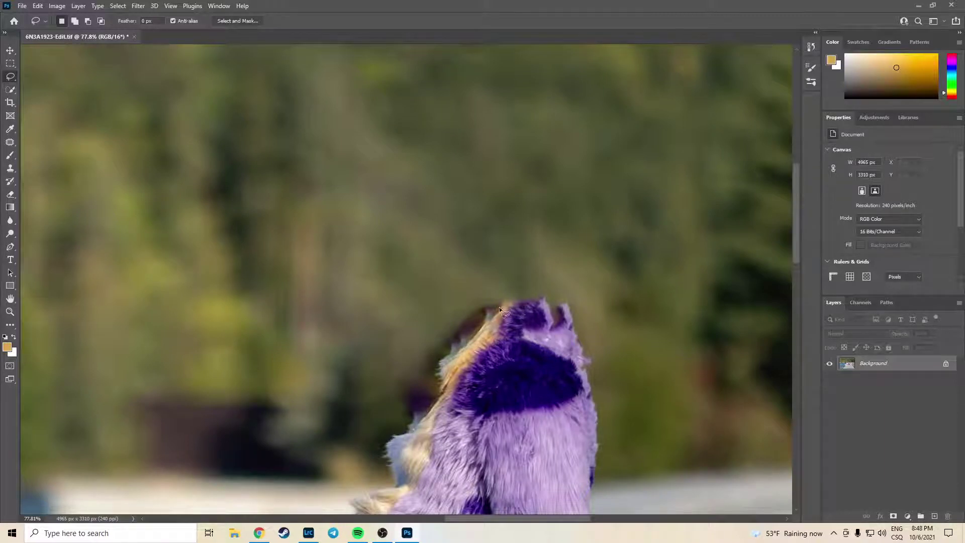
left_click_drag(379, 329, 428, 244)
key("s")
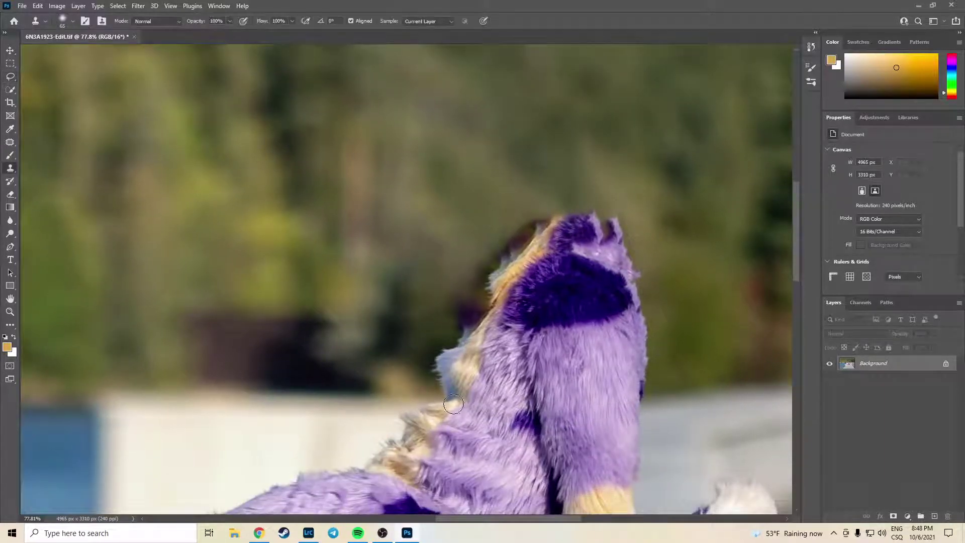
mouse_move(478, 319)
left_mouse_down()
mouse_move(470, 326)
mouse_move(475, 317)
mouse_move(459, 312)
mouse_move(454, 357)
mouse_move(445, 357)
left_mouse_up()
mouse_move(497, 280)
left_mouse_down()
mouse_move(537, 224)
mouse_move(515, 233)
mouse_move(544, 182)
mouse_move(490, 223)
mouse_move(461, 271)
mouse_move(527, 342)
left_mouse_up()
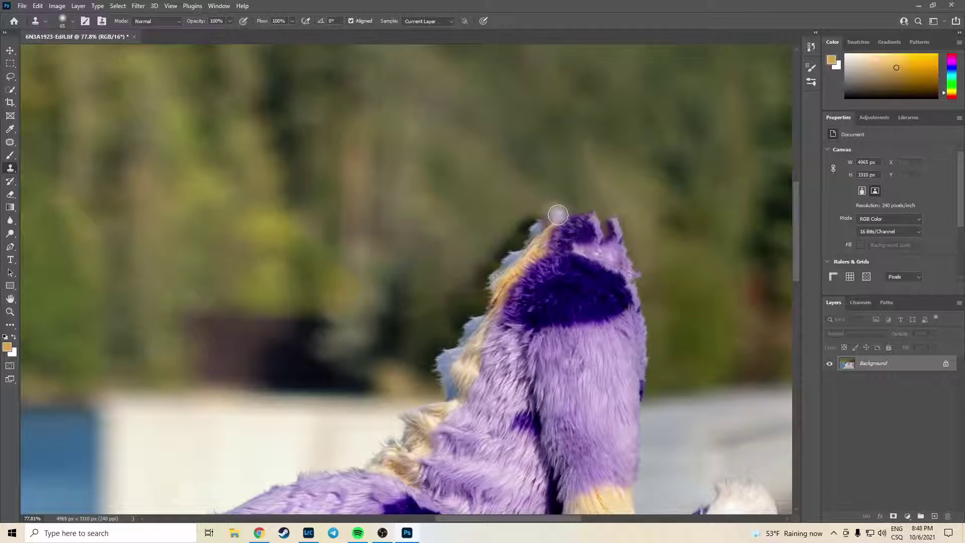
left_click_drag(561, 215, 588, 214)
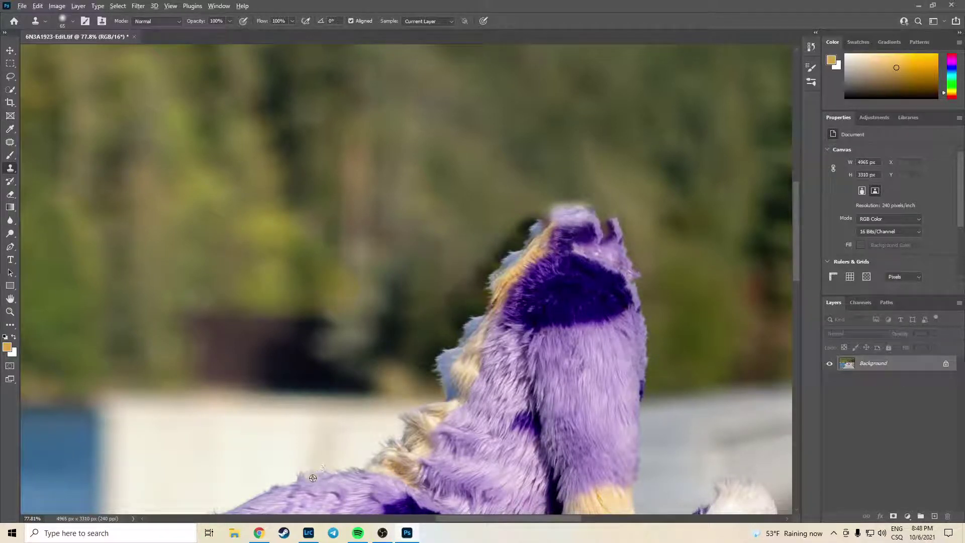
left_click_drag(601, 218, 605, 226)
scroll(633, 266, "down", 5)
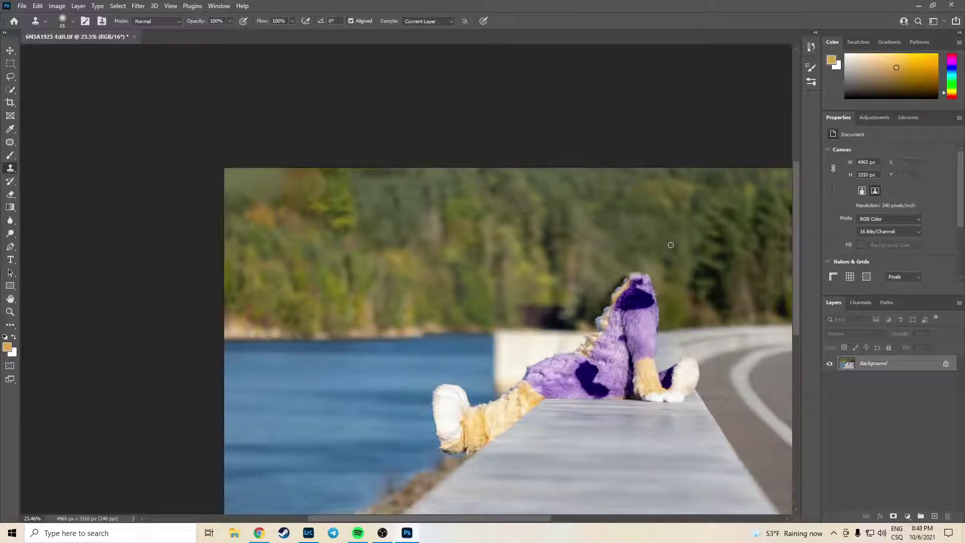
Undo the head removal, clear the selected buildings from the upper-left forest with a Content-Aware fill, and deselect.
mouse_move(674, 250)
left_mouse_down()
mouse_move(349, 254)
mouse_move(378, 265)
mouse_move(380, 282)
left_mouse_up()
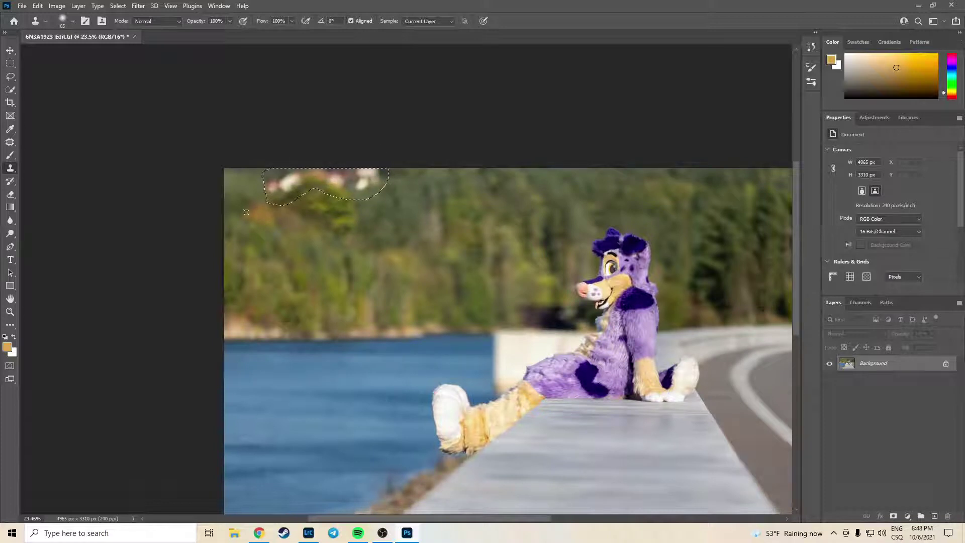
key("shift+F5")
key("Escape")
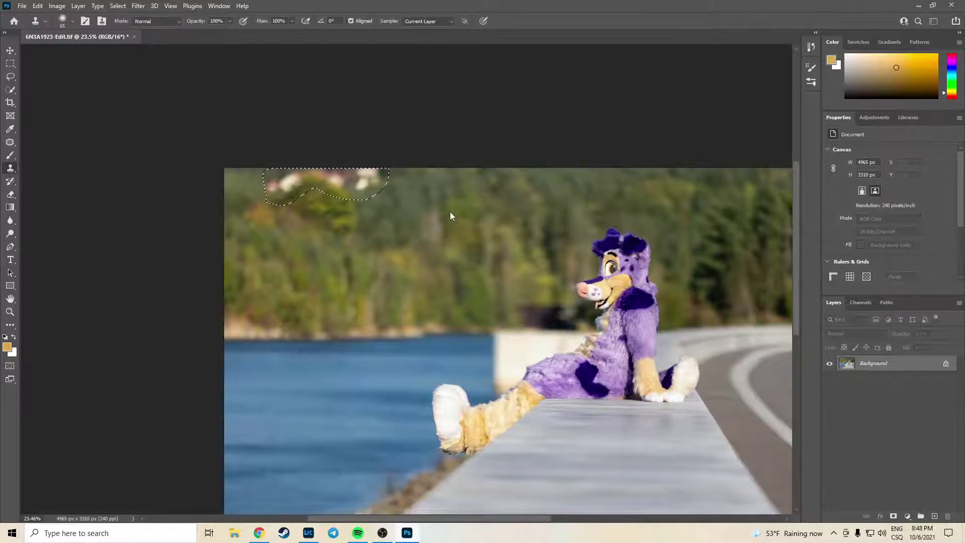
mouse_move(282, 186)
left_mouse_down()
mouse_move(319, 192)
mouse_move(310, 196)
mouse_move(322, 179)
left_mouse_up()
key("ctrl+d")
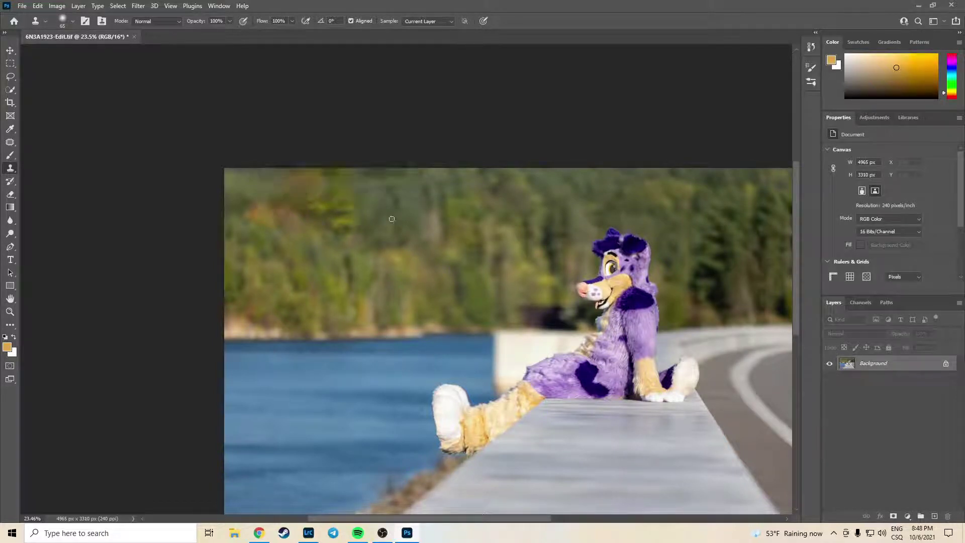
Lasso the image's upper-left corner, replace it with foliage from farther right using the Patch tool, and deselect.
scroll(356, 193, "up", 8)
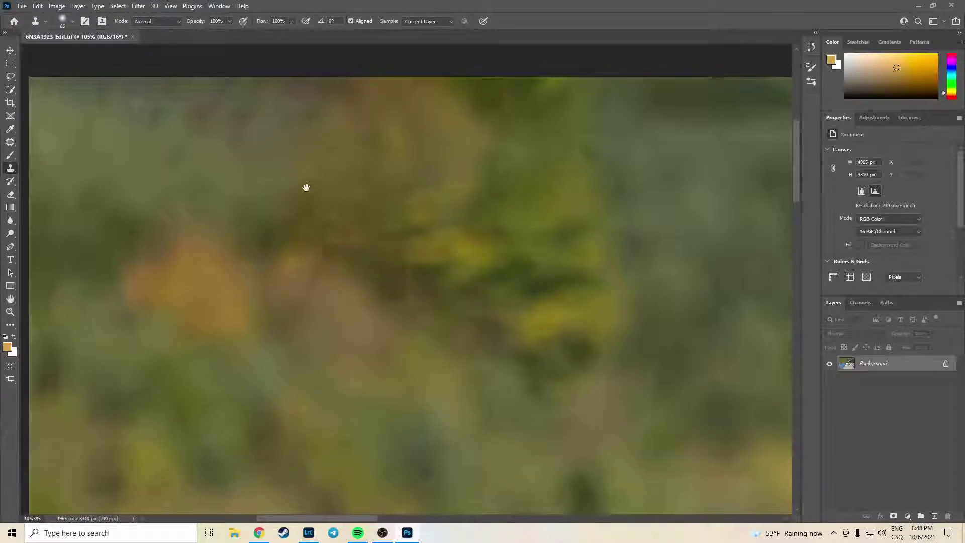
mouse_move(306, 187)
left_mouse_down()
mouse_move(477, 367)
mouse_move(409, 340)
left_mouse_up()
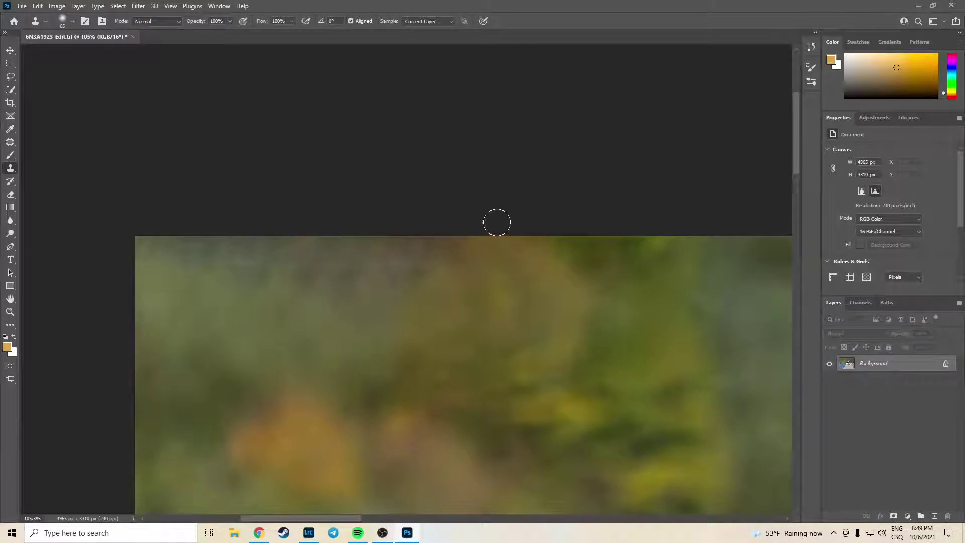
left_click(11, 77)
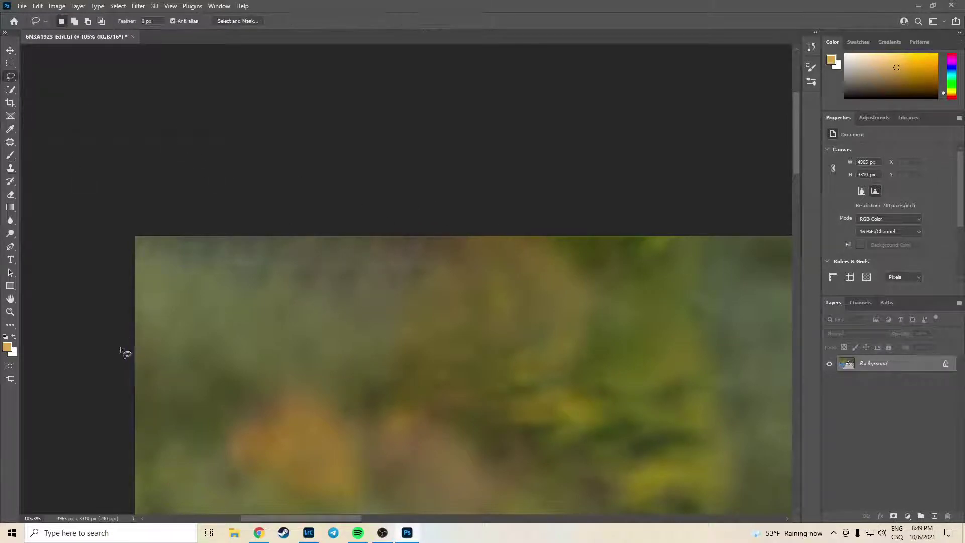
mouse_move(136, 236)
left_mouse_down()
mouse_move(172, 324)
mouse_move(467, 292)
mouse_move(475, 237)
left_mouse_up()
key("shift+F5")
key("Return")
key("j")
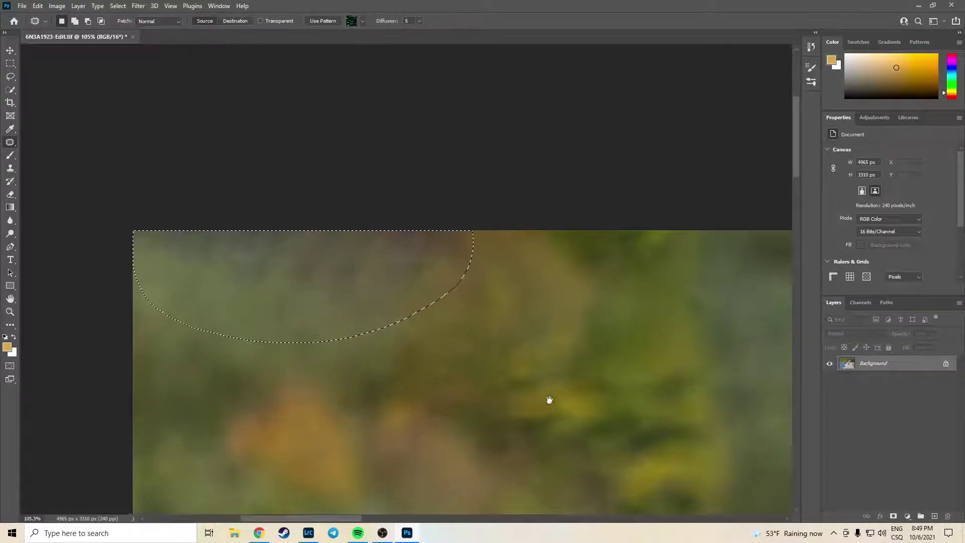
left_click_drag(550, 399, 470, 230)
left_click_drag(204, 89, 785, 226)
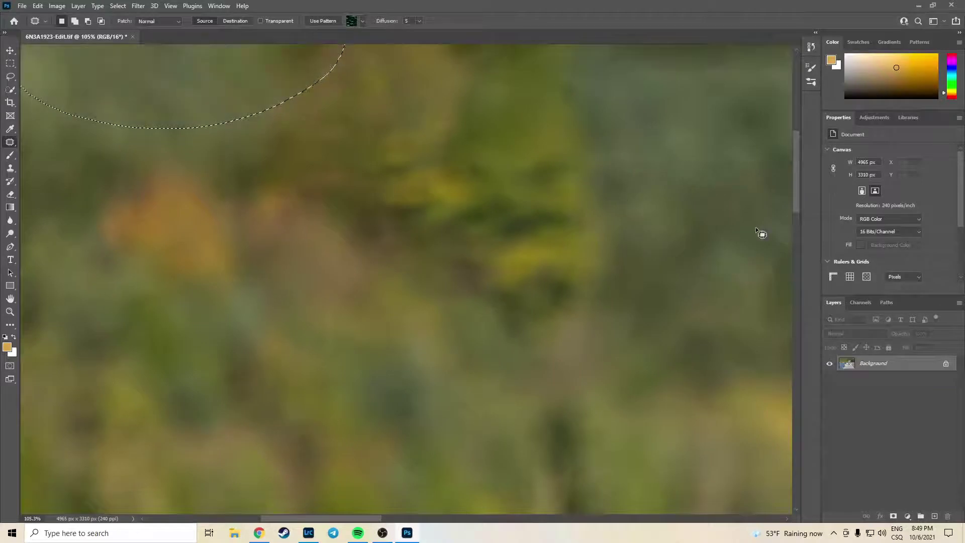
scroll(399, 142, "down", 3)
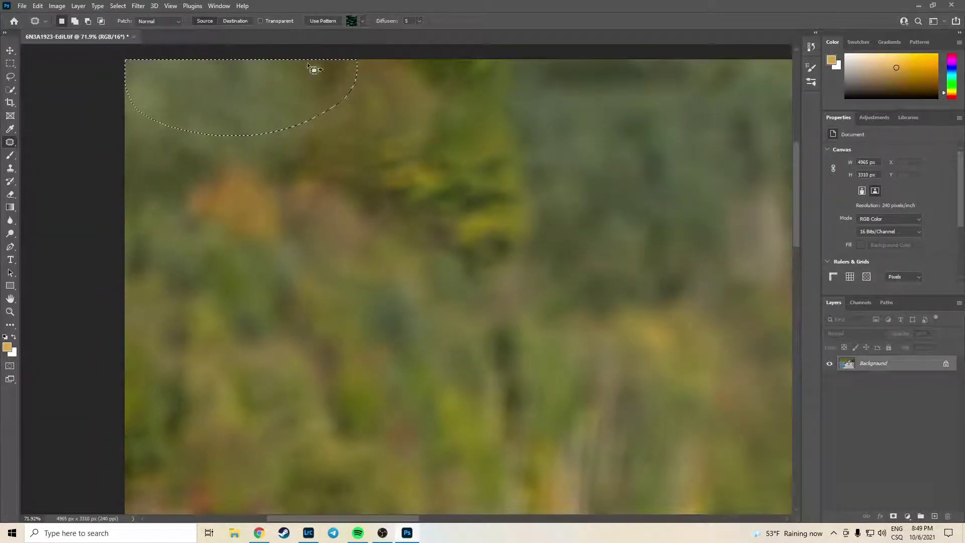
key("ctrl+d")
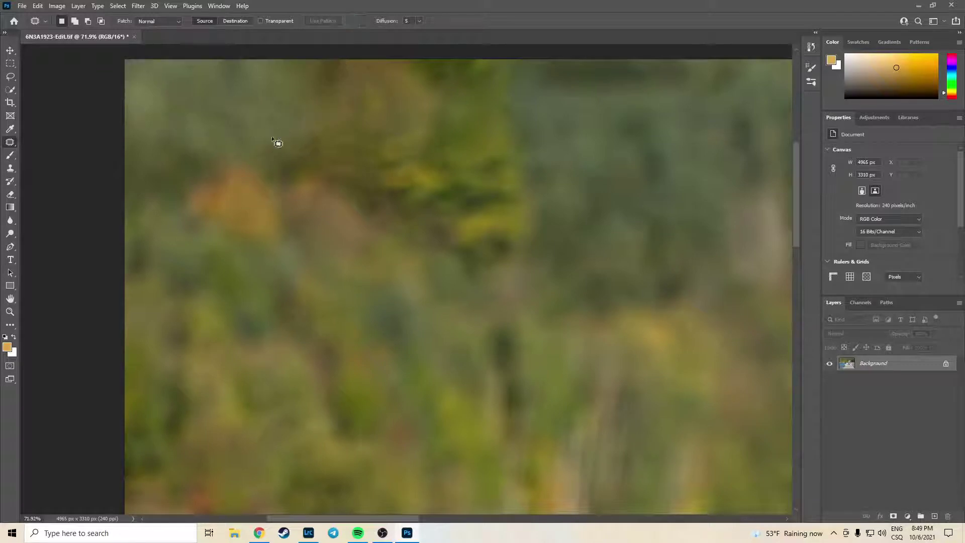
Close 6N3A1923-Edit.tif without saving its changes and switch back to Lightroom Classic.
scroll(578, 287, "down", 5)
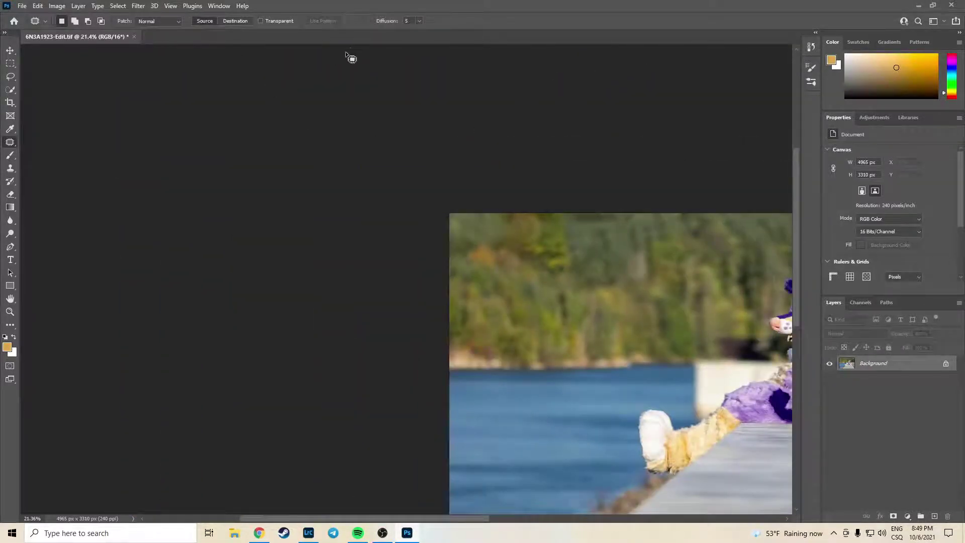
left_click(134, 36)
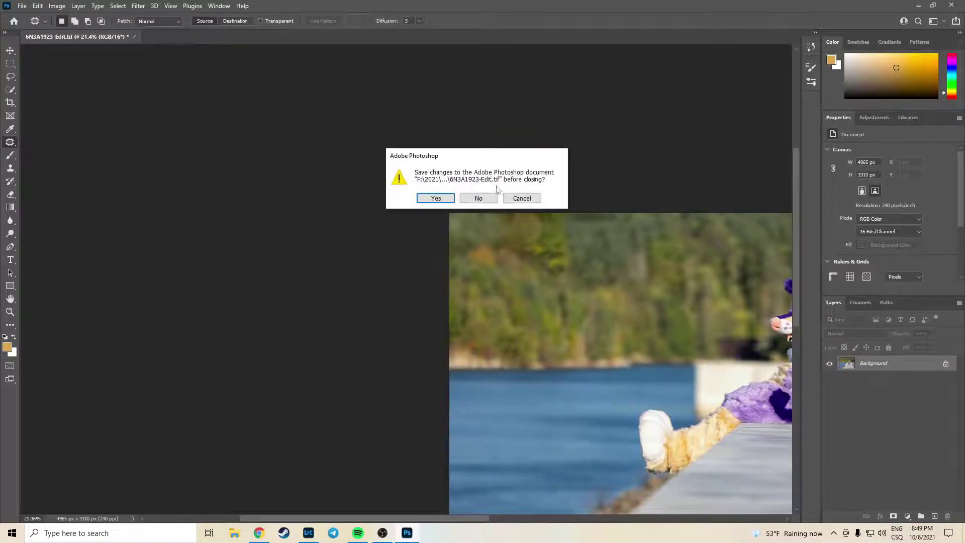
left_click(470, 198)
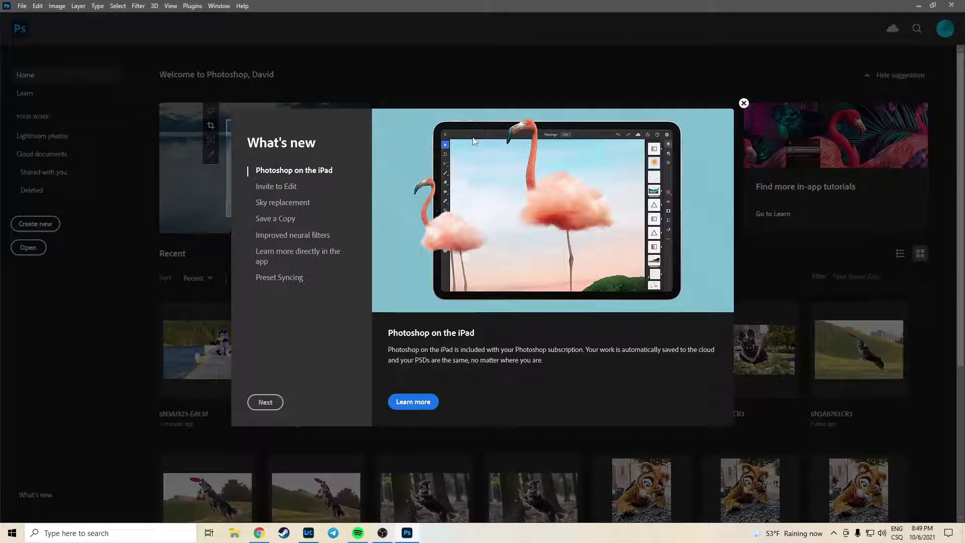
key("alt+Tab")
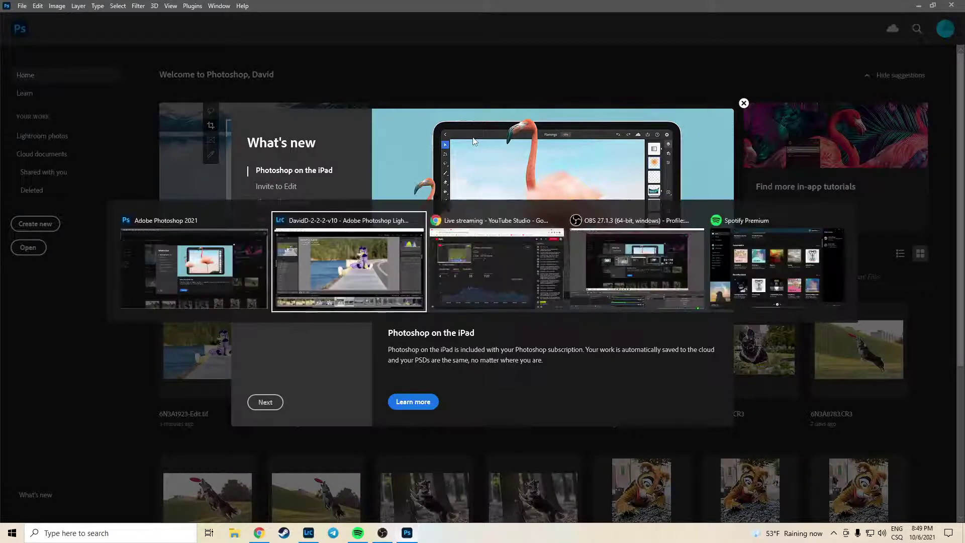
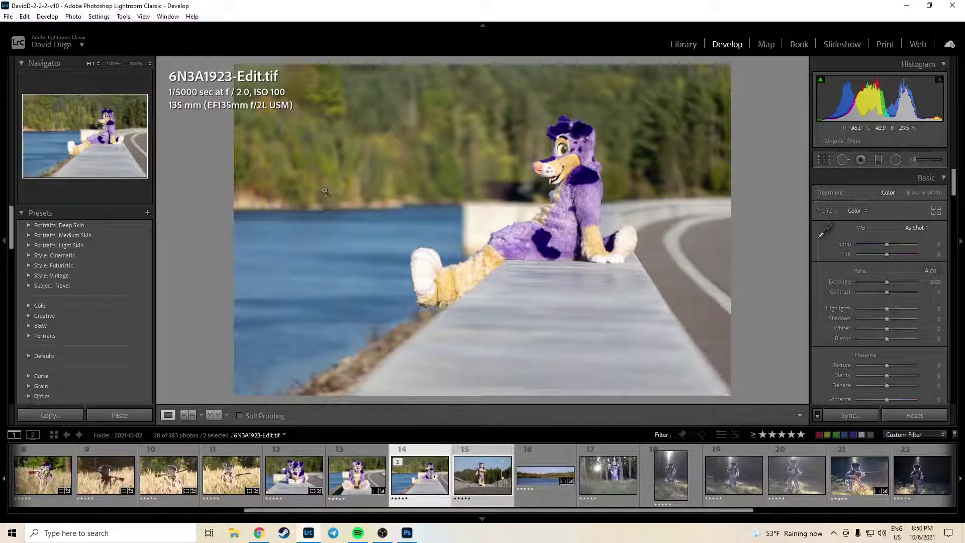
Select 6N3A1989.CR3 in the filmstrip, open it for editing in Adobe Photoshop 2021, and switch to Photoshop.
left_click(475, 446)
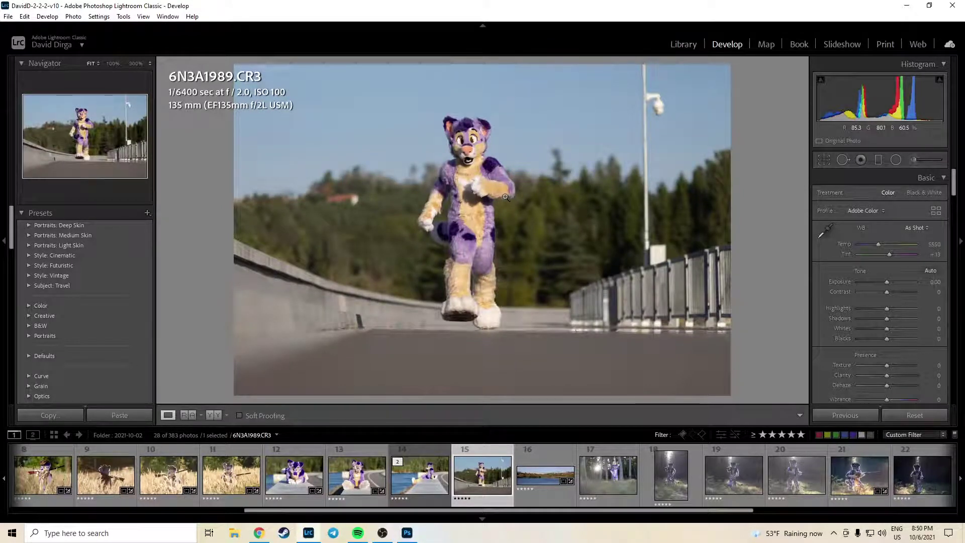
right_click(652, 222)
mouse_move(745, 311)
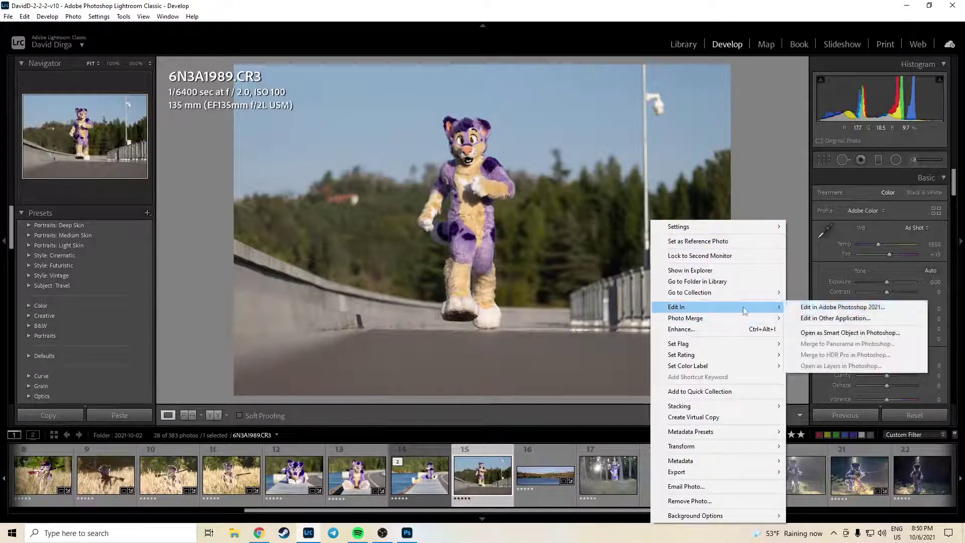
left_click(837, 307)
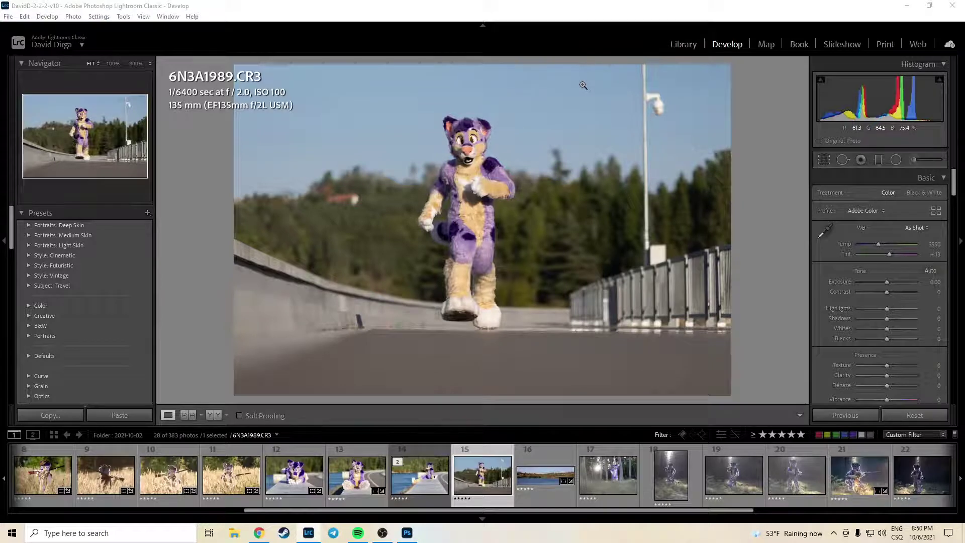
key("alt+Tab")
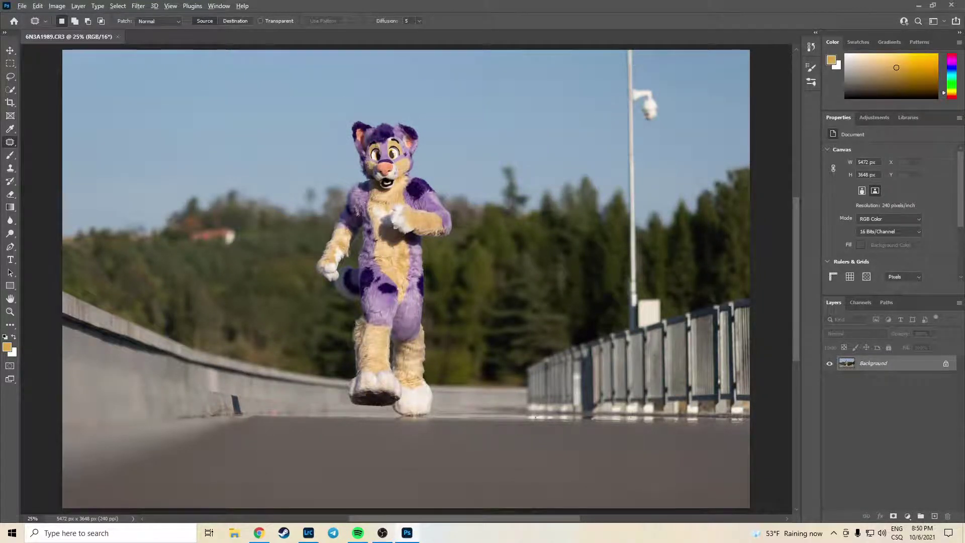
Lasso the security camera and its pole against the sky, remove them with a Content-Aware fill, and deselect.
left_click(10, 76)
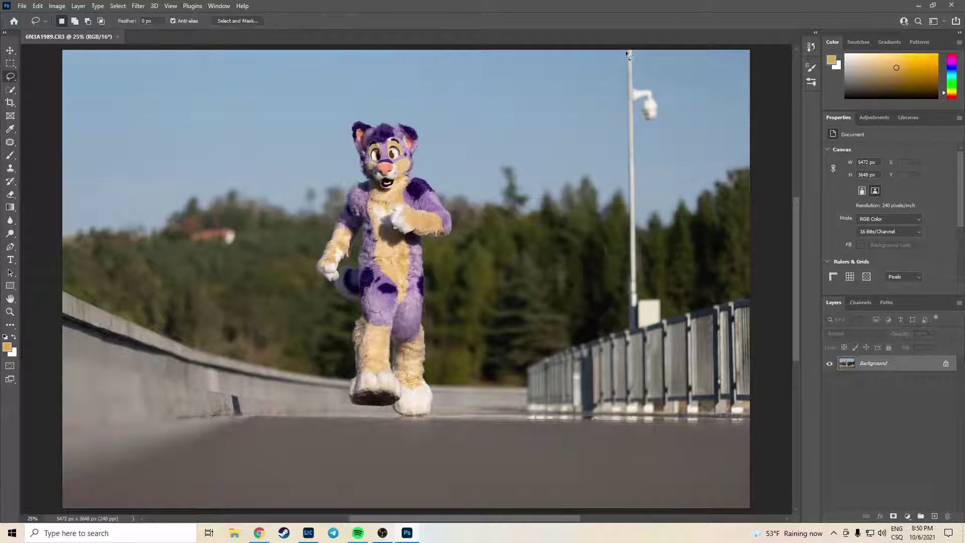
left_click_drag(622, 65, 635, 214)
left_click_drag(640, 124, 661, 121)
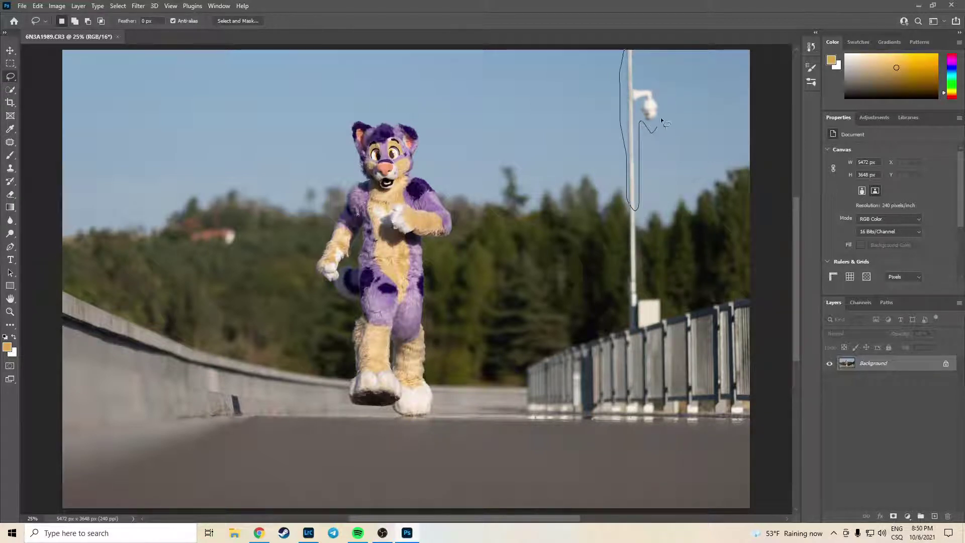
left_click_drag(644, 47, 645, 47)
key("BackSpace")
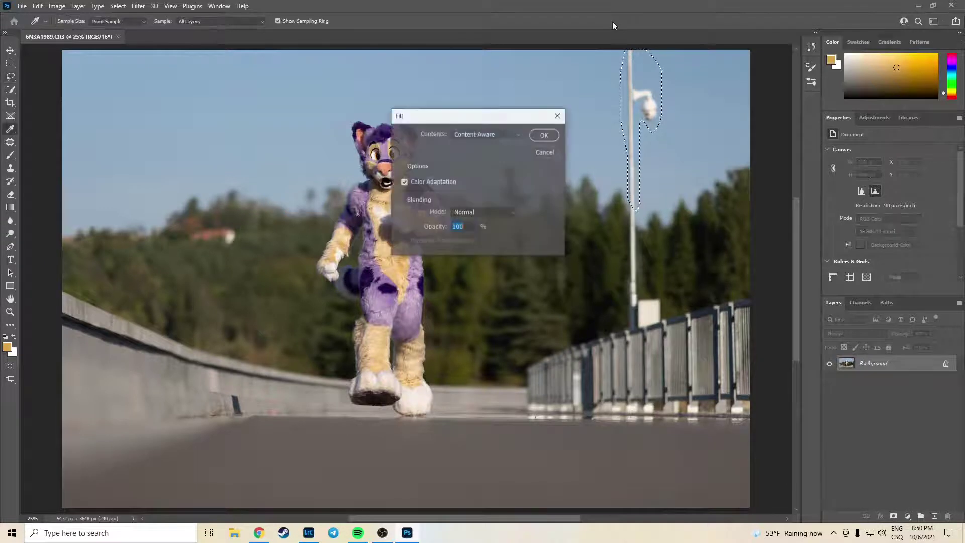
key("Return")
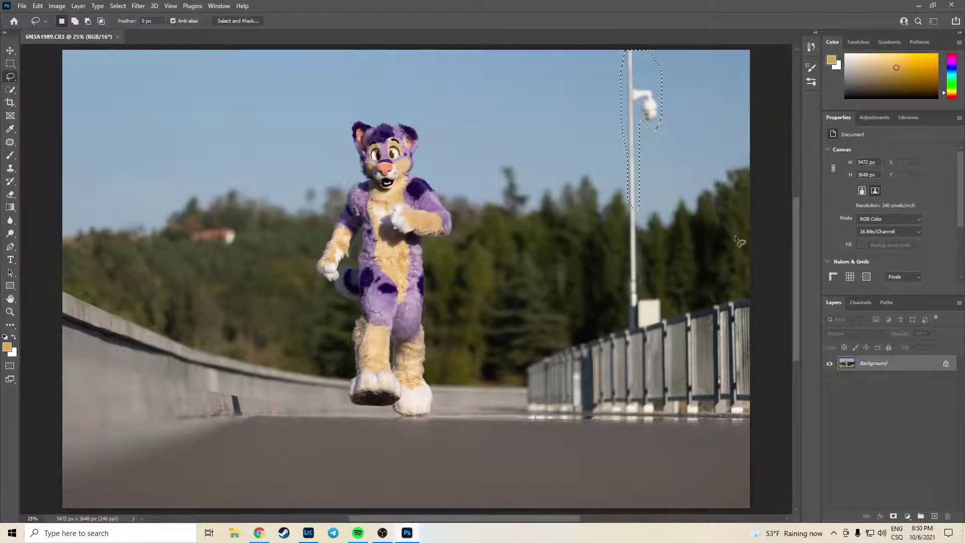
key("ctrl+d")
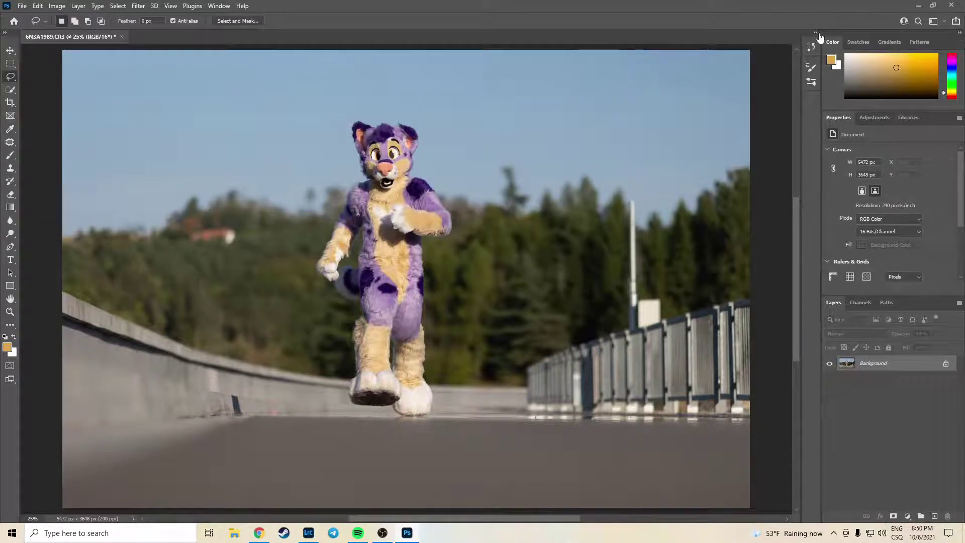
Lasso the tip of the remaining pole at the treeline, clear it with a Content-Aware fill, and deselect.
scroll(650, 154, "up", 5)
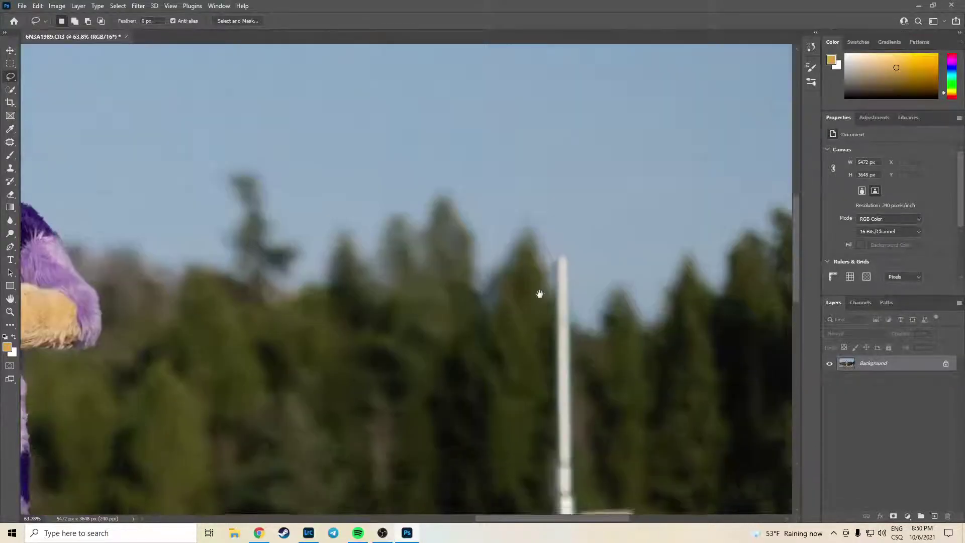
left_click_drag(539, 293, 539, 341)
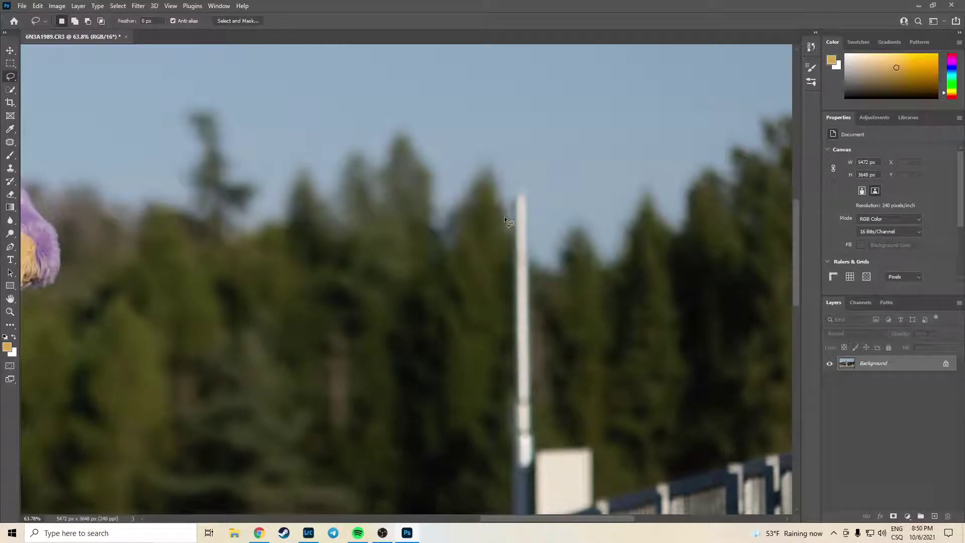
left_click_drag(505, 190, 501, 251)
left_click_drag(522, 173, 525, 174)
key("shift+F5")
key("Return")
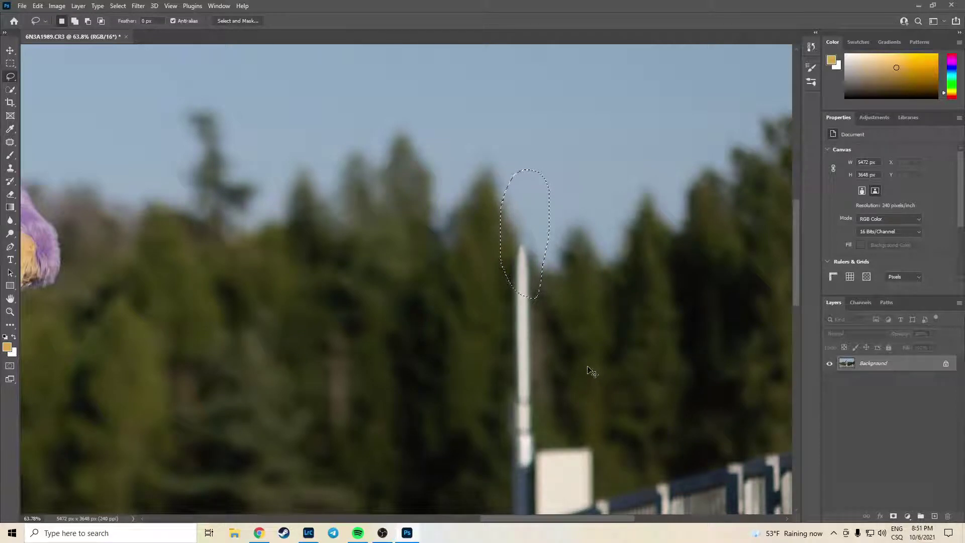
key("ctrl+d")
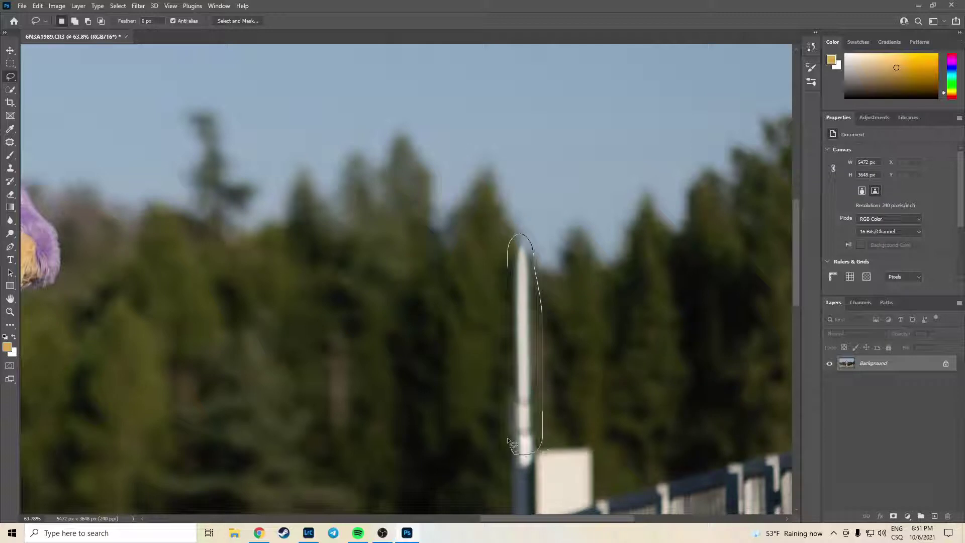
Lasso the rest of the white pole in front of the trees, replace it with a Content-Aware fill, and deselect.
mouse_move(509, 442)
left_mouse_down()
mouse_move(496, 386)
mouse_move(500, 287)
left_mouse_up()
key("shift+F5")
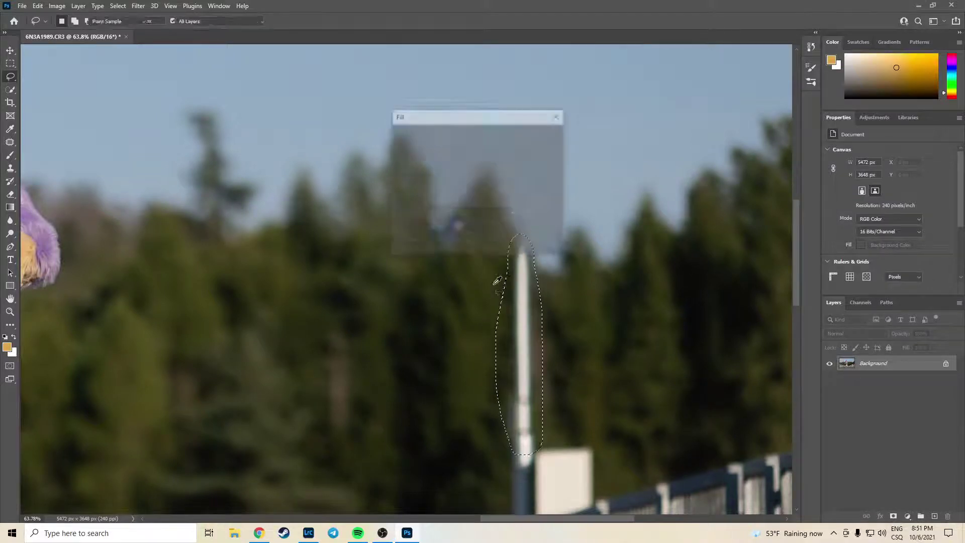
key("Return")
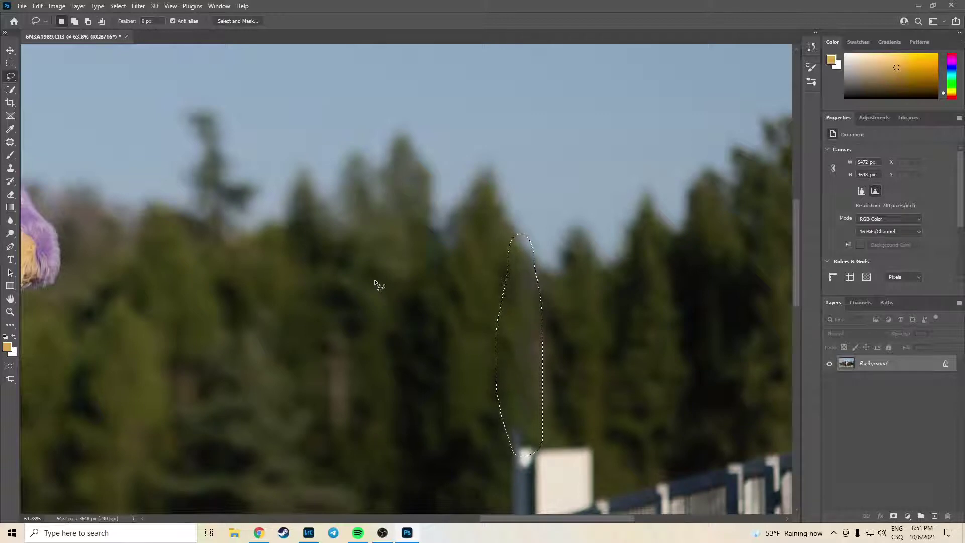
key("ctrl+d")
Lasso the white box and pole stub above the fence, run a Content-Aware fill on them, and deselect.
left_click_drag(620, 407, 444, 251)
key("s")
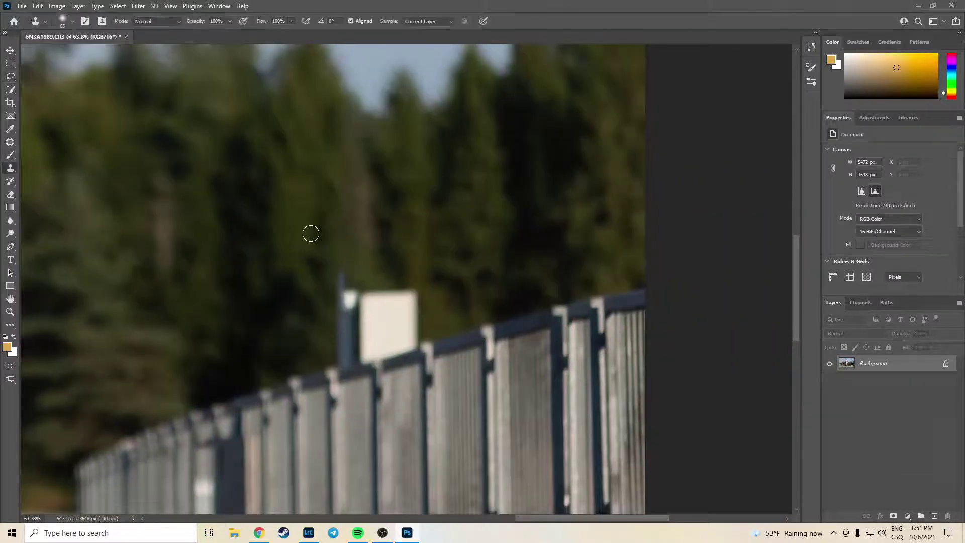
left_click(11, 76)
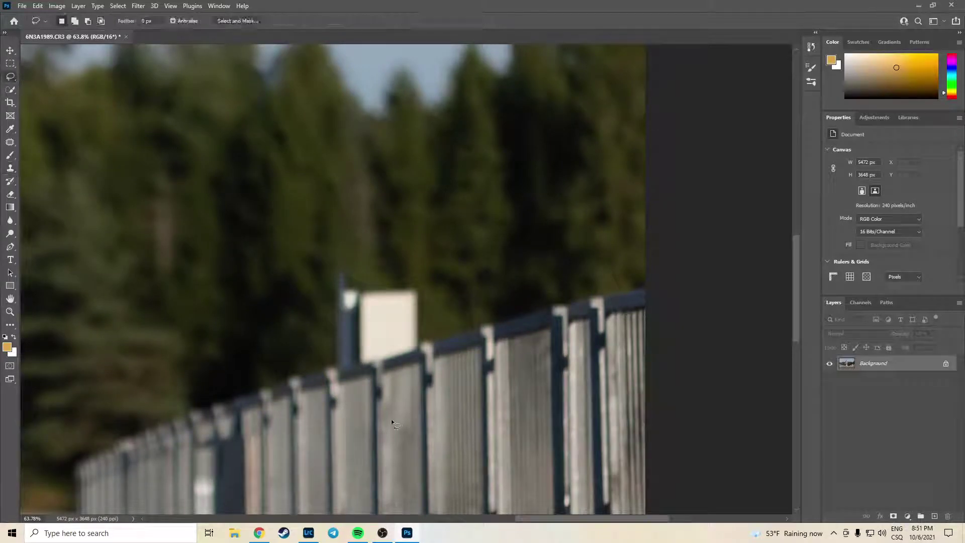
mouse_move(328, 352)
left_mouse_down()
mouse_move(426, 339)
mouse_move(432, 317)
left_mouse_up()
mouse_move(413, 276)
left_mouse_down()
mouse_move(353, 263)
mouse_move(322, 274)
mouse_move(321, 304)
left_mouse_up()
key("shift+F5")
key("Return")
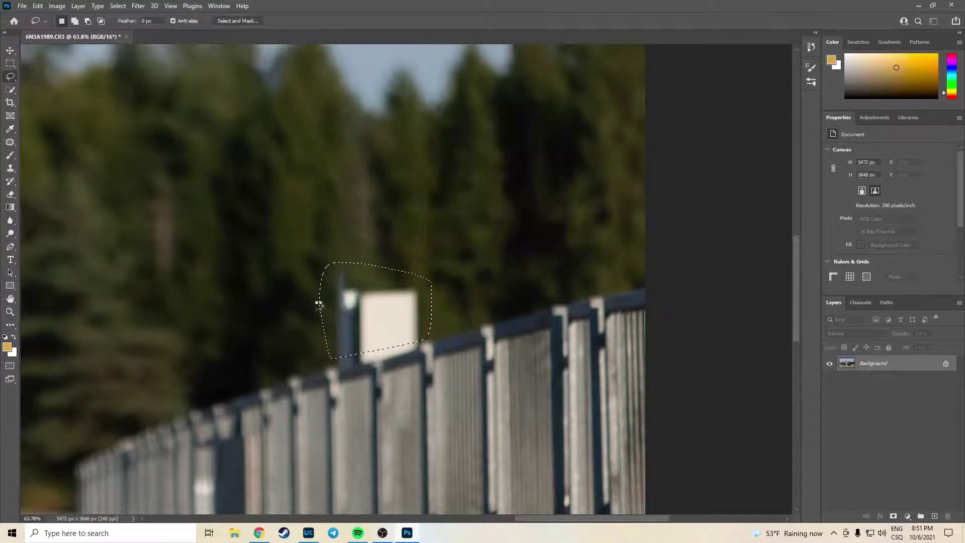
key("ctrl+d")
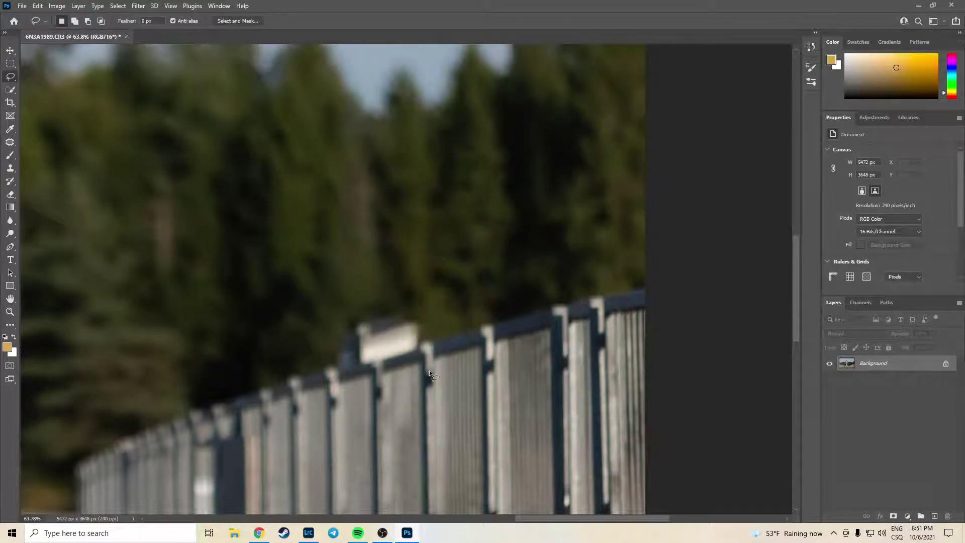
Use the Clone Stamp to cover the box's remnant and the dark stub with fence rail and foliage sampled from both sides.
scroll(420, 394, "down", 3)
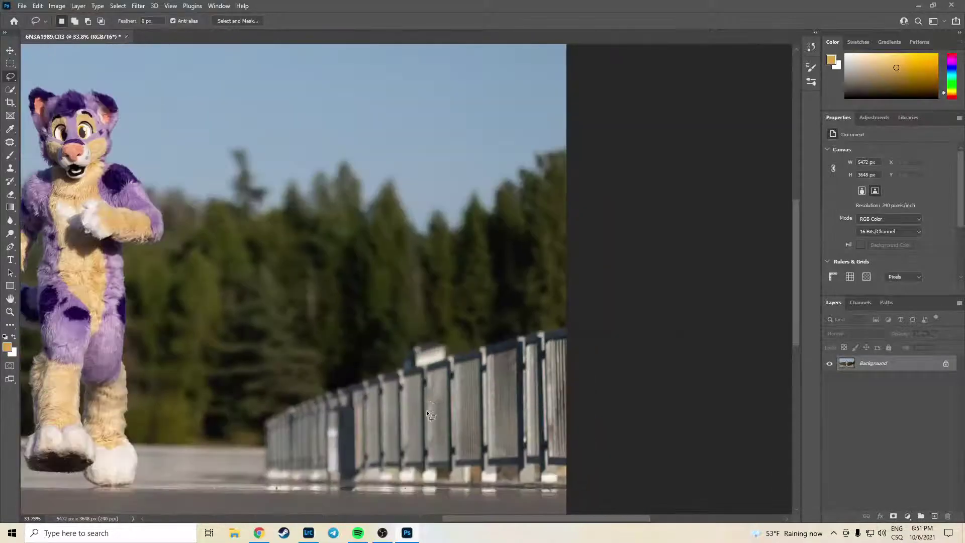
scroll(426, 410, "up", 6)
key("s")
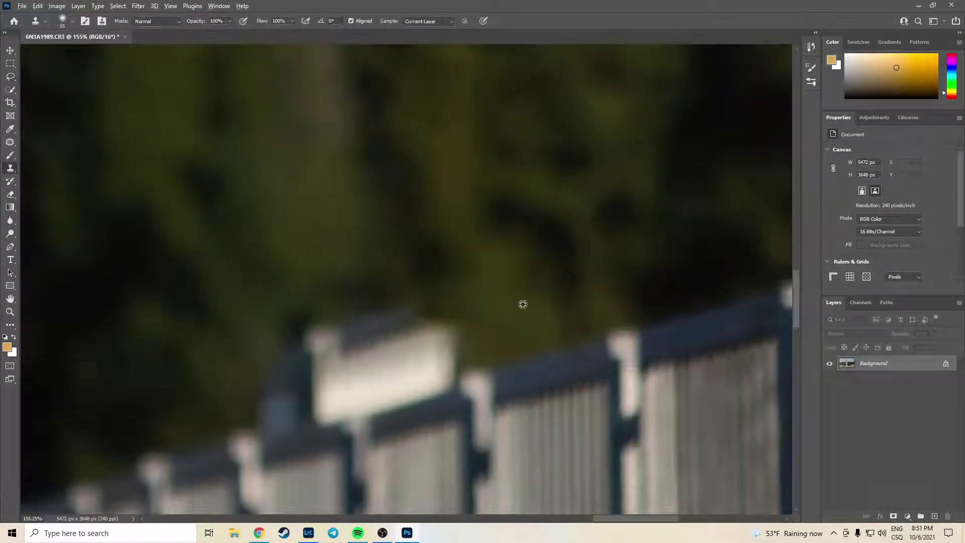
left_click(542, 361, "alt")
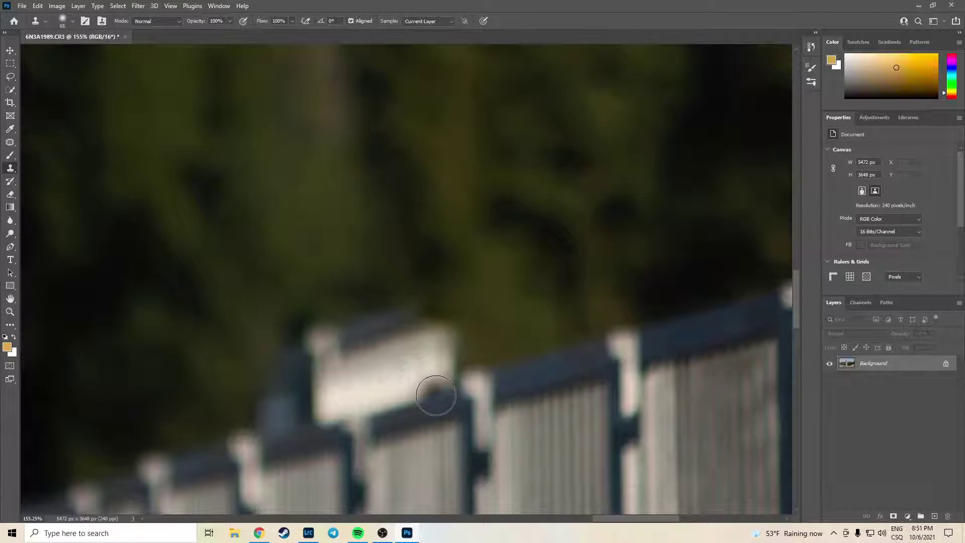
mouse_move(441, 394)
left_mouse_down()
mouse_move(397, 407)
mouse_move(443, 366)
mouse_move(446, 341)
mouse_move(429, 333)
mouse_move(380, 326)
mouse_move(309, 340)
mouse_move(318, 355)
mouse_move(421, 352)
left_mouse_up()
left_click_drag(285, 310, 414, 205)
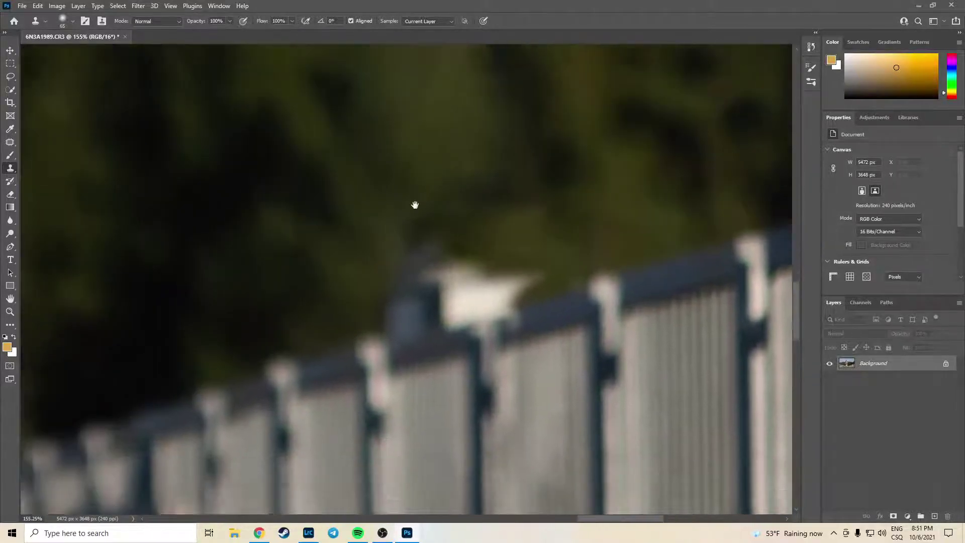
left_click(331, 353, "alt")
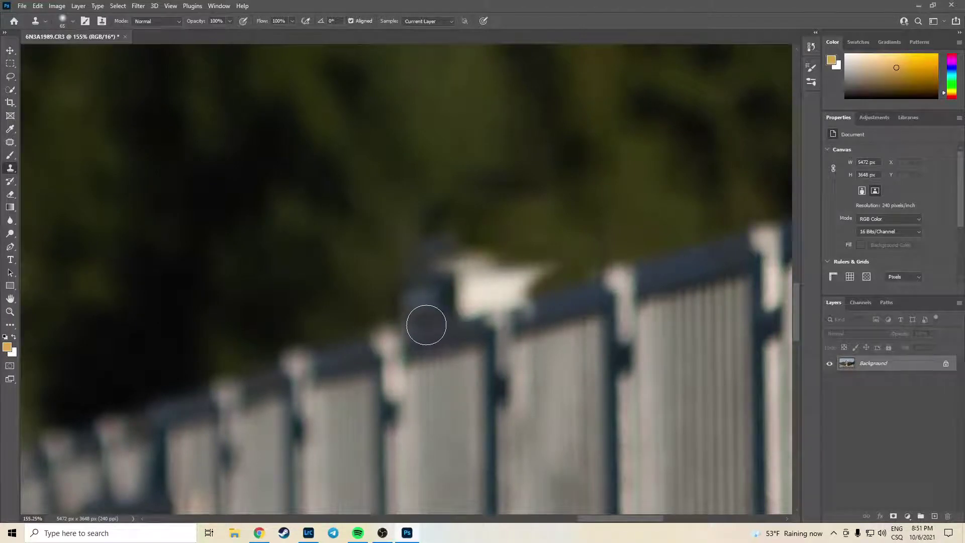
mouse_move(426, 325)
left_mouse_down()
mouse_move(415, 304)
mouse_move(431, 253)
mouse_move(463, 259)
mouse_move(468, 276)
mouse_move(478, 276)
mouse_move(469, 286)
mouse_move(448, 276)
mouse_move(417, 308)
mouse_move(409, 280)
mouse_move(427, 267)
left_mouse_up()
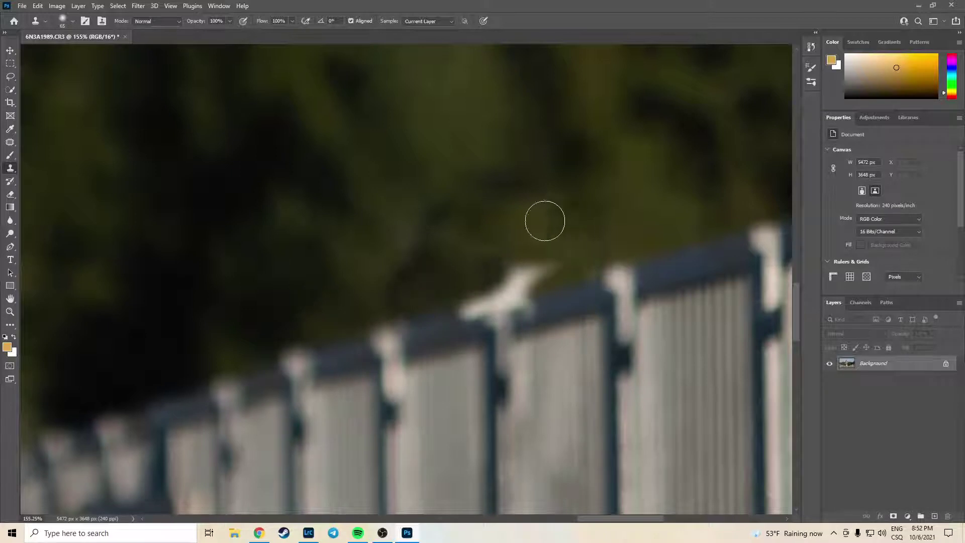
Clone fence rail and foliage over the right part of the white patch left above the fence post.
scroll(529, 361, "down", 5)
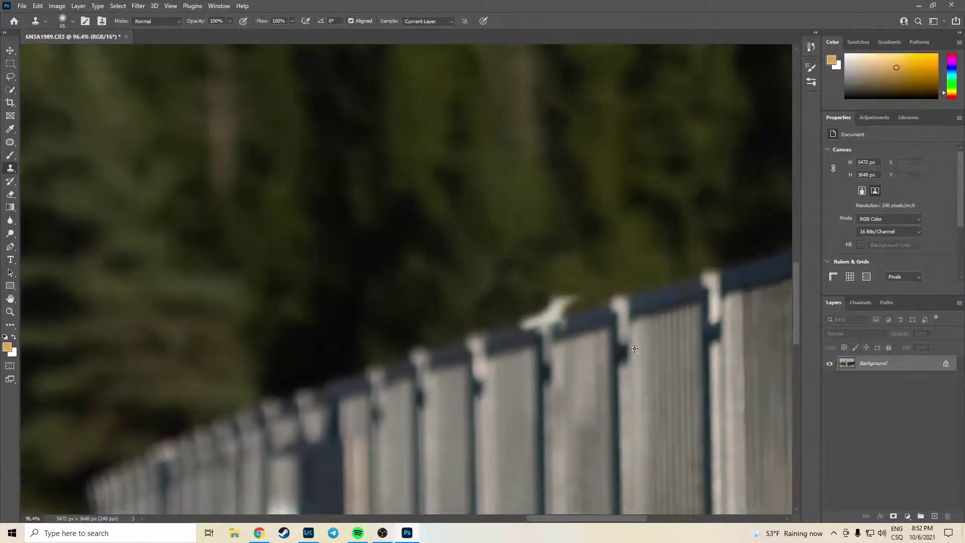
left_click_drag(665, 352, 650, 308)
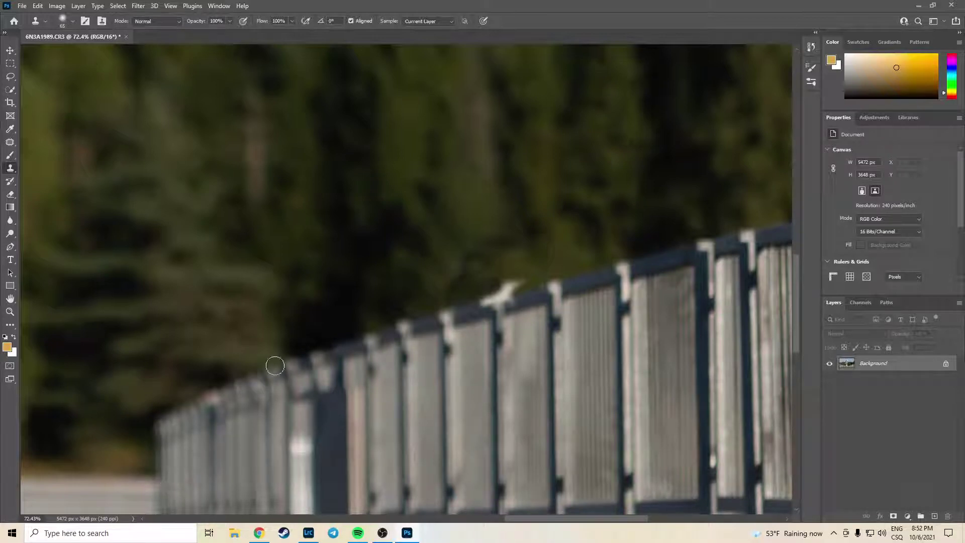
scroll(551, 266, "up", 5)
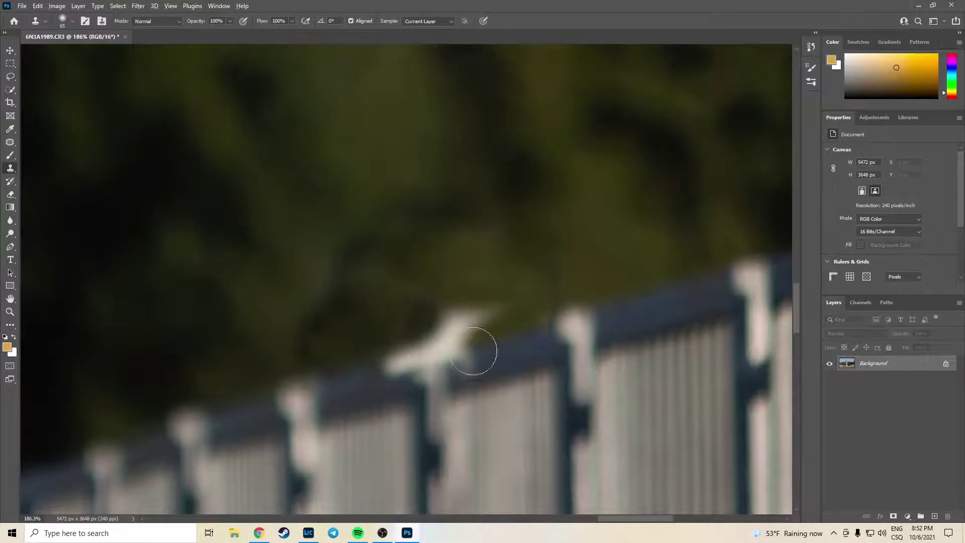
mouse_move(465, 356)
left_mouse_down()
mouse_move(485, 310)
mouse_move(460, 316)
mouse_move(477, 312)
mouse_move(506, 335)
mouse_move(494, 341)
mouse_move(506, 320)
left_mouse_up()
Try covering the remaining white patch using Clone Stamp samples from neighbouring fence sections, and undo the strokes.
left_click(644, 297, "alt")
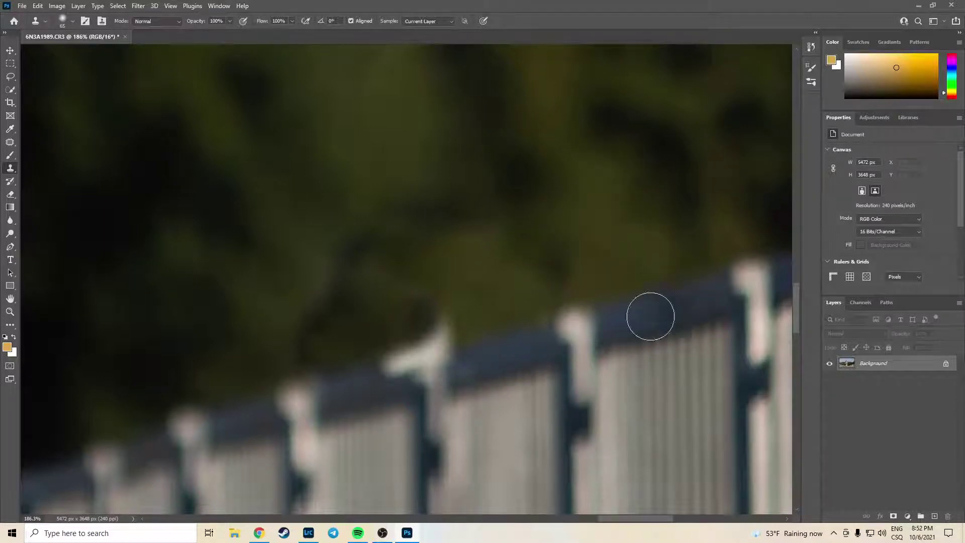
left_click(589, 322)
key("ctrl+z")
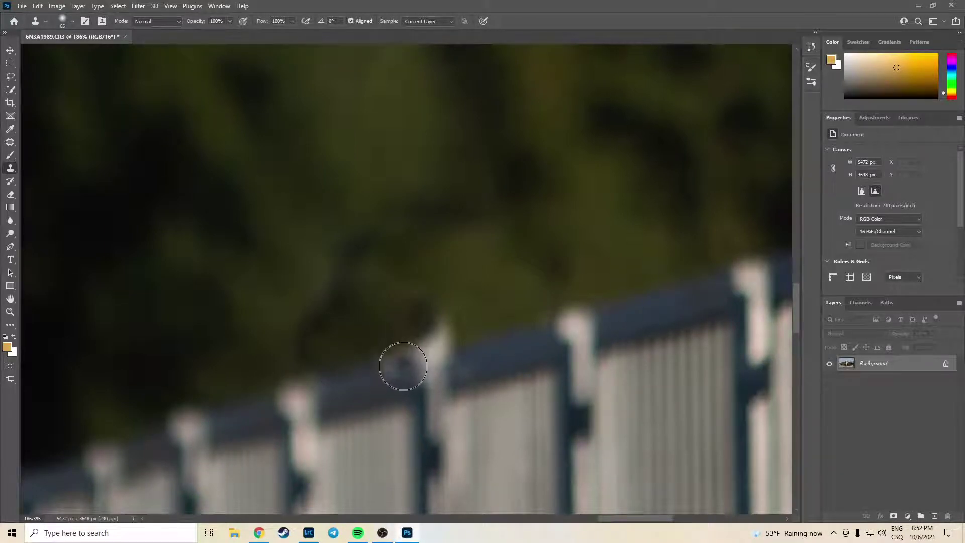
left_click(282, 396, "alt")
left_click_drag(400, 361, 420, 363)
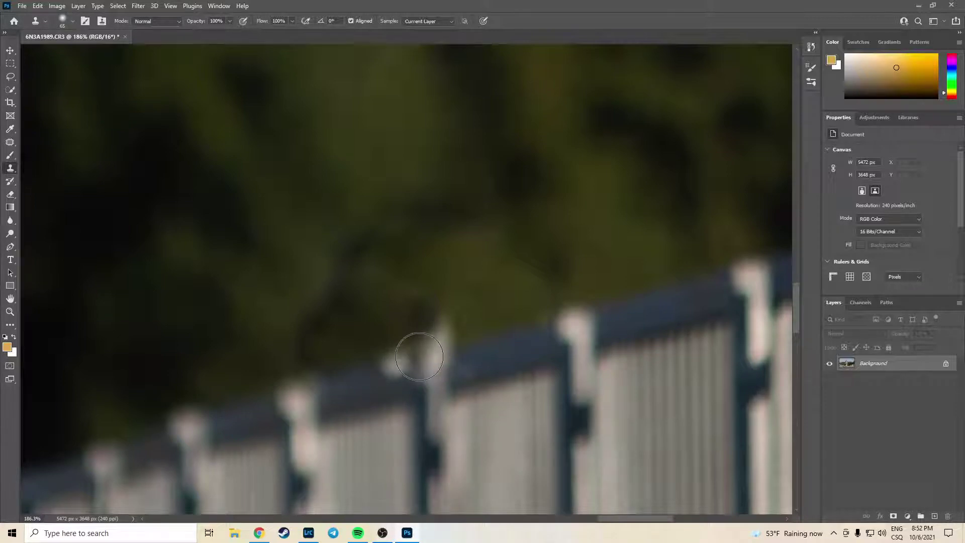
key("ctrl+z")
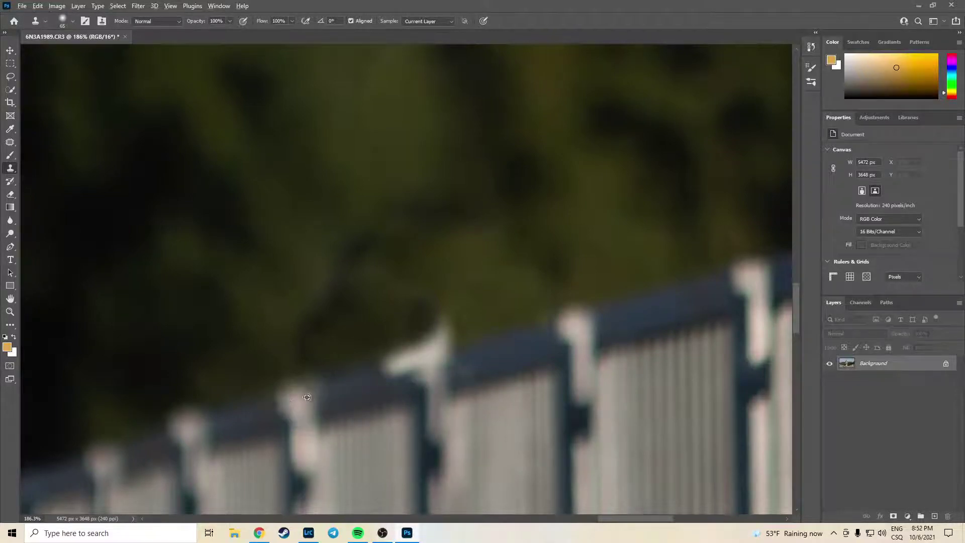
Clone the neighbouring fence post's top and the foliage above it over the white patch to rebuild the post.
left_click(309, 397, "alt")
mouse_move(417, 375)
left_mouse_down()
mouse_move(435, 351)
mouse_move(436, 325)
mouse_move(404, 347)
left_mouse_up()
scroll(416, 205, "down", 5)
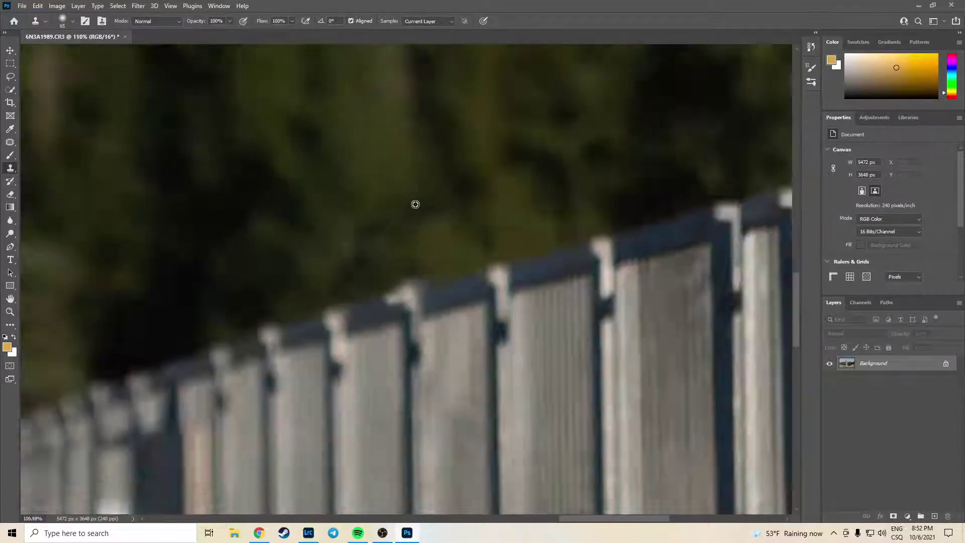
Lasso the elongated branch-like patch in the foliage above the fence and fill it to blend with the trees.
scroll(409, 210, "up", 5)
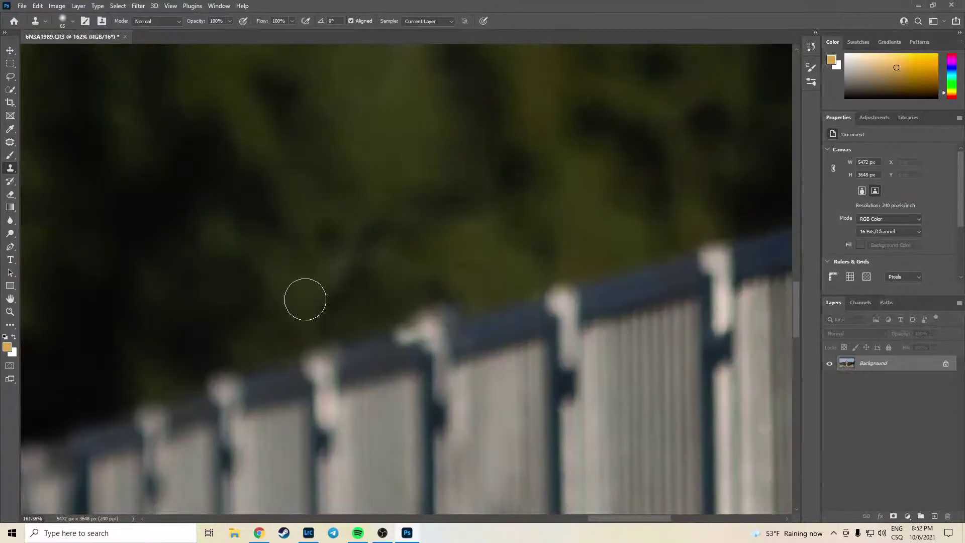
left_click(11, 81)
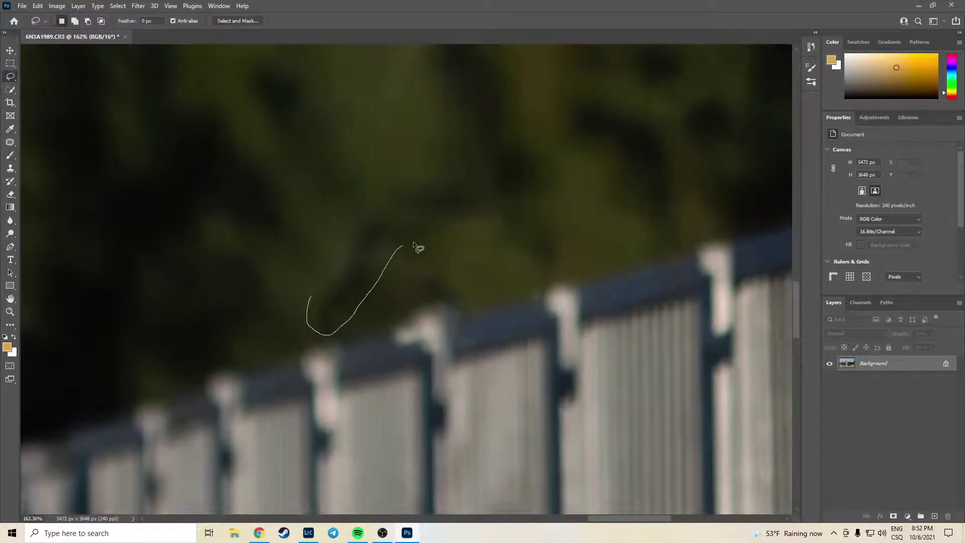
left_click_drag(317, 273, 315, 276)
key("shift+F5")
key("Return")
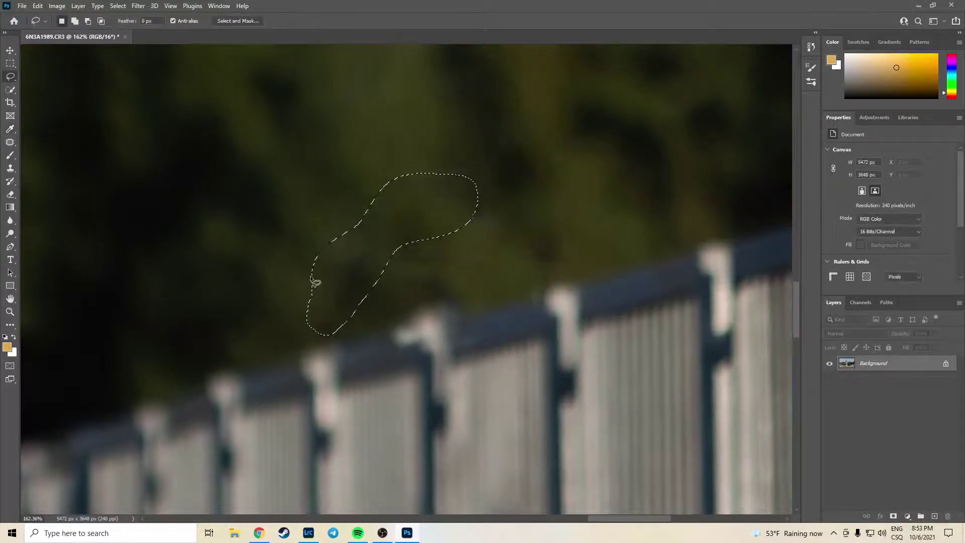
Lasso the smaller foliage patch just above the fence rail and fill it to blend with the trees.
key("ctrl+d")
mouse_move(394, 304)
left_mouse_down()
mouse_move(395, 265)
mouse_move(377, 243)
left_mouse_up()
key("shift+F5")
key("Return")
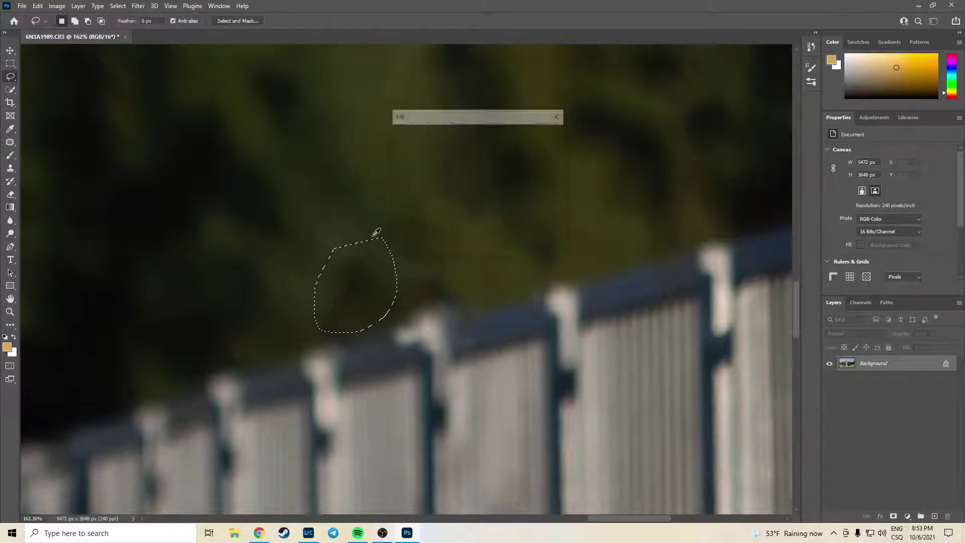
scroll(416, 245, "down", 6)
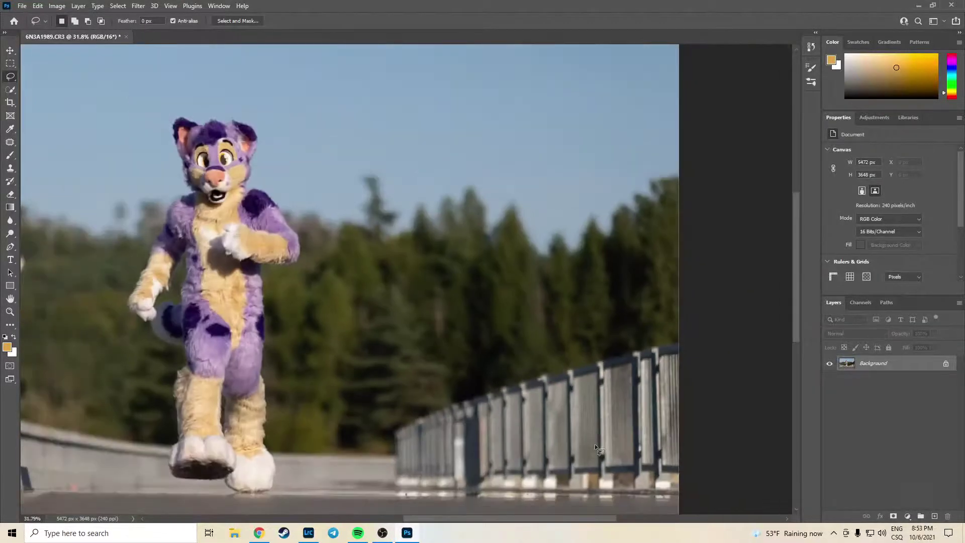
Clone the neighbouring post's top and nearby foliage over the dark smudge above the rebuilt fence post.
scroll(552, 355, "up", 7)
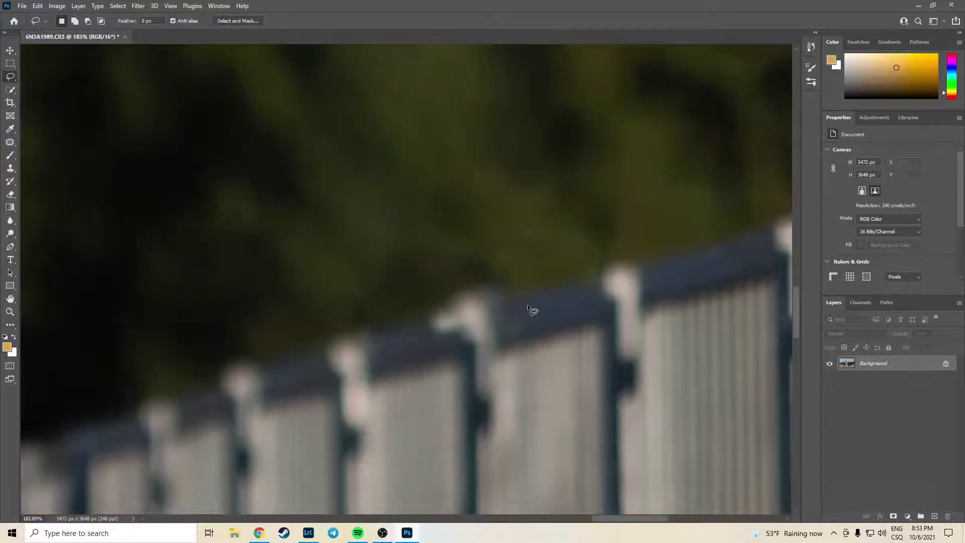
scroll(527, 303, "up", 2)
key("s")
left_click(681, 254, "alt")
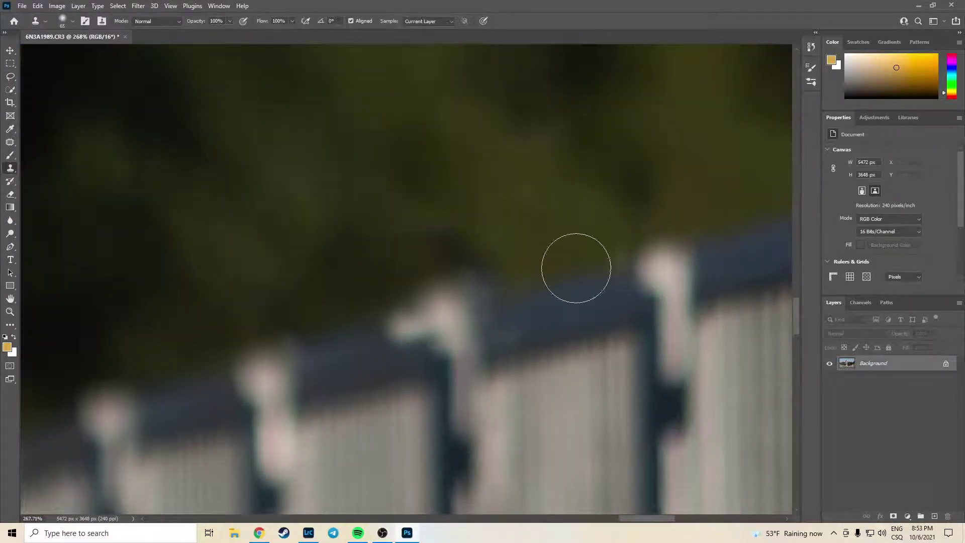
mouse_move(453, 291)
left_mouse_down()
mouse_move(470, 293)
mouse_move(459, 256)
mouse_move(436, 248)
mouse_move(416, 261)
left_mouse_up()
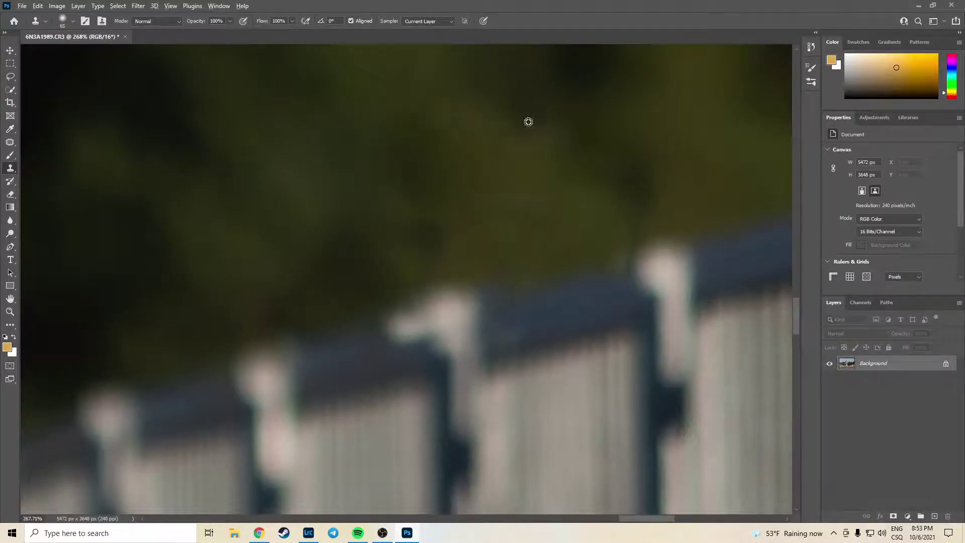
Save the retouched photo and switch to Lightroom Classic.
scroll(573, 217, "down", 5)
scroll(578, 241, "down", 4)
scroll(586, 282, "up", 2)
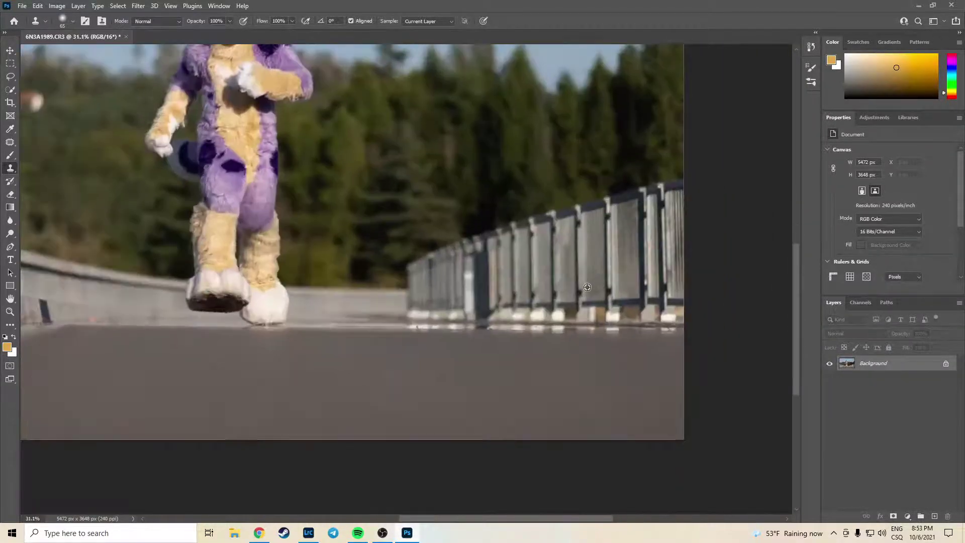
key("ctrl+s")
key("alt+Tab")
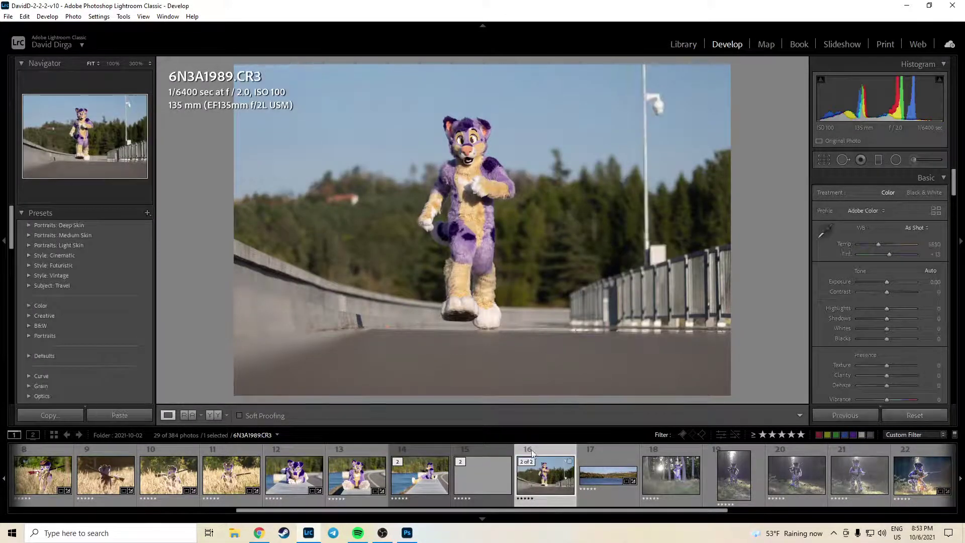
Compare 6N3A1989-Edit.tif with the original 6N3A1989.CR3, ending on the edited version.
left_click(483, 454)
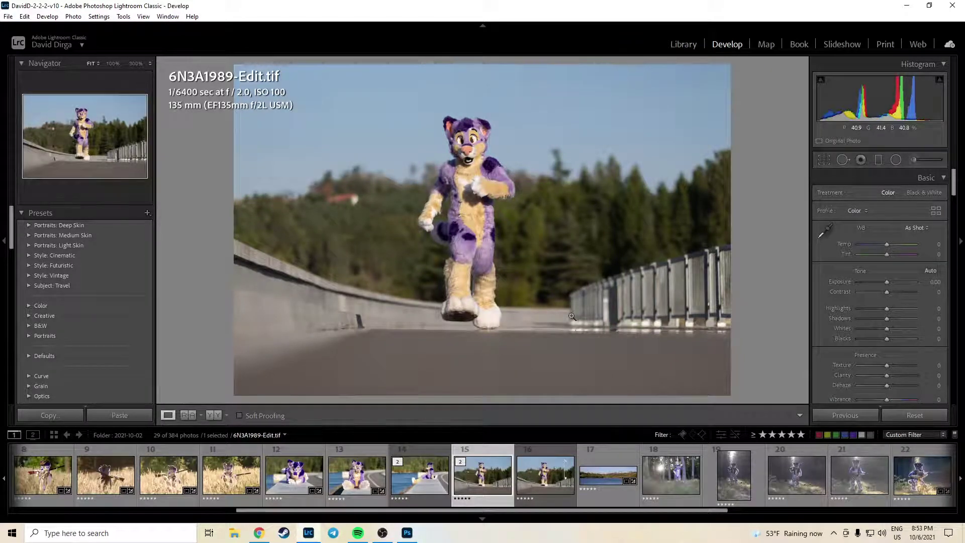
key("Right")
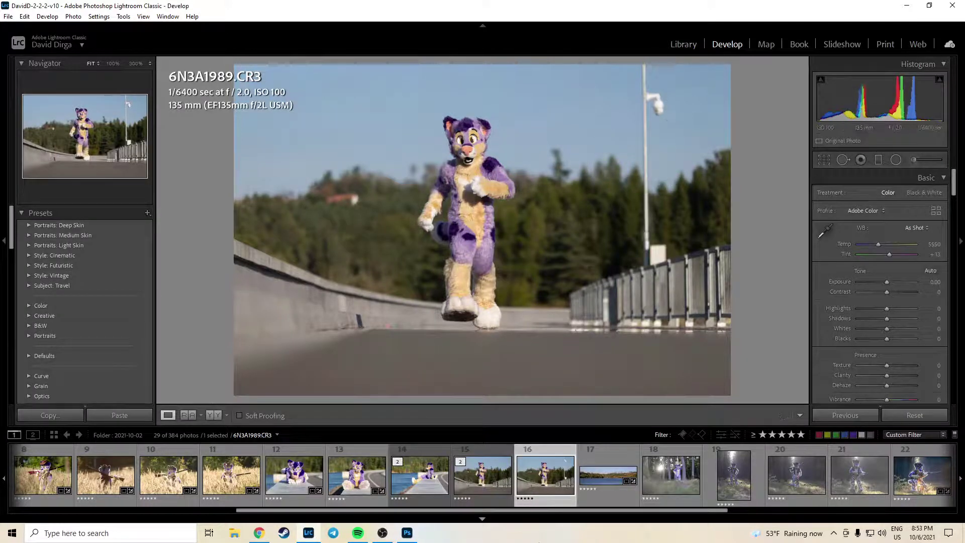
left_click(490, 452)
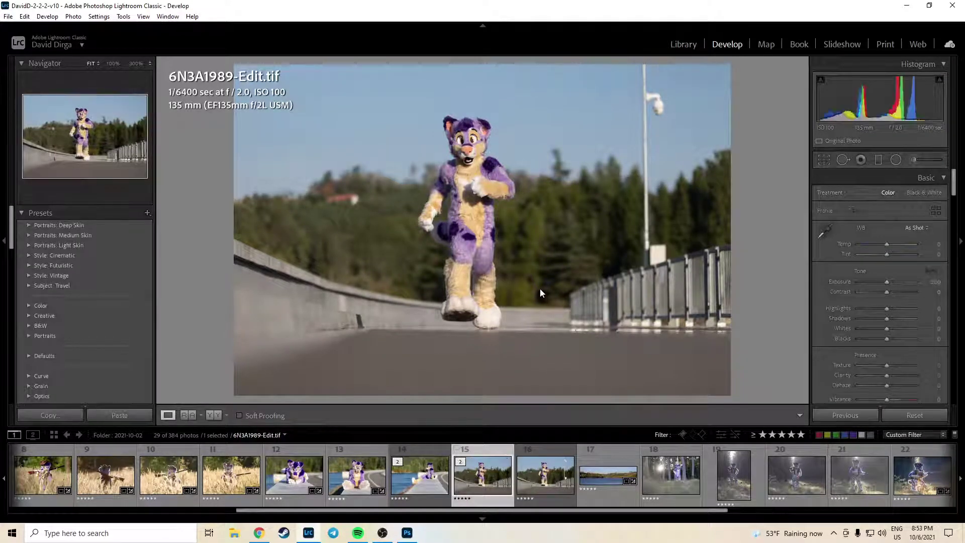
Crop 6N3A1989-Edit.tif tighter around the running fursuiter, keeping the original aspect ratio.
left_click(829, 162)
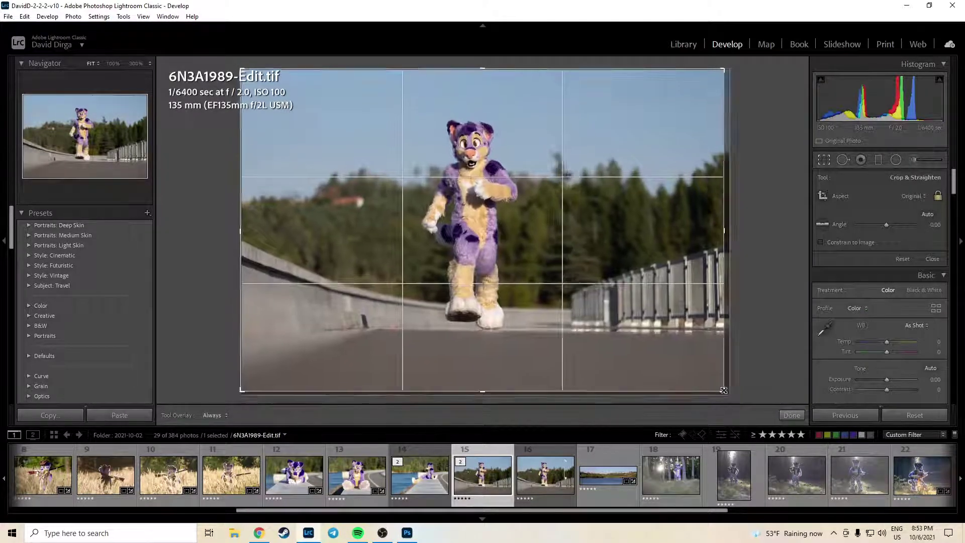
left_click_drag(724, 390, 655, 344)
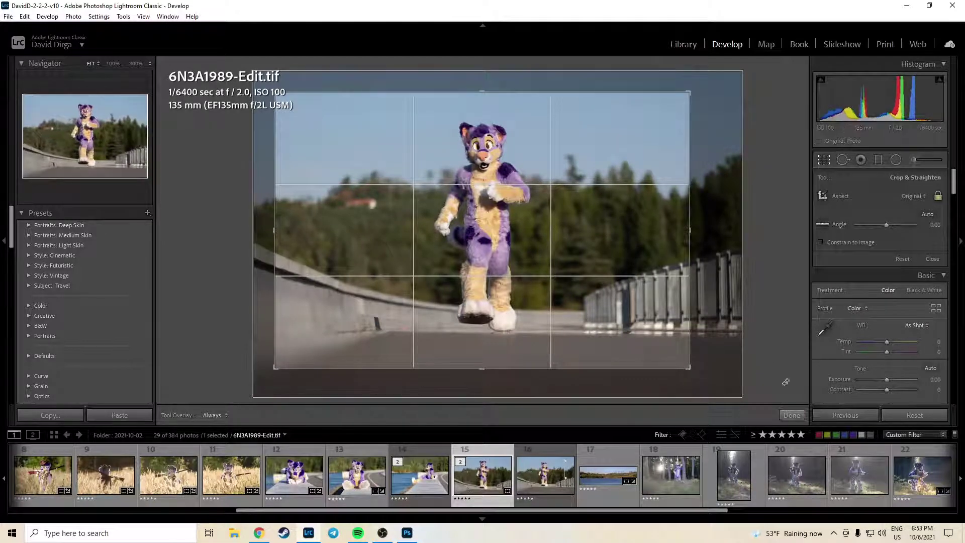
left_click(791, 416)
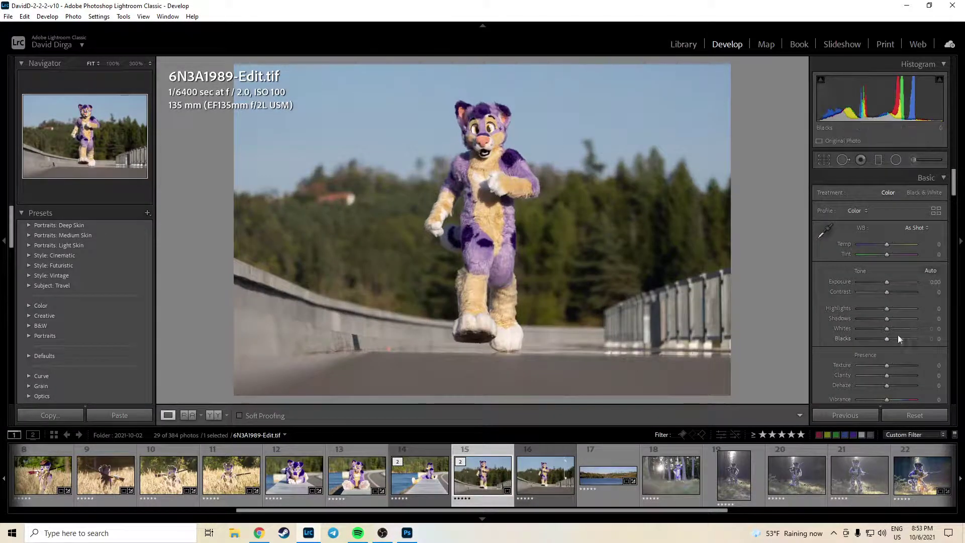
Set Exposure to +0.50, Highlights to -26, Shadows to +37, Whites to +14 and Blacks to -28.
left_click_drag(887, 339, 890, 282)
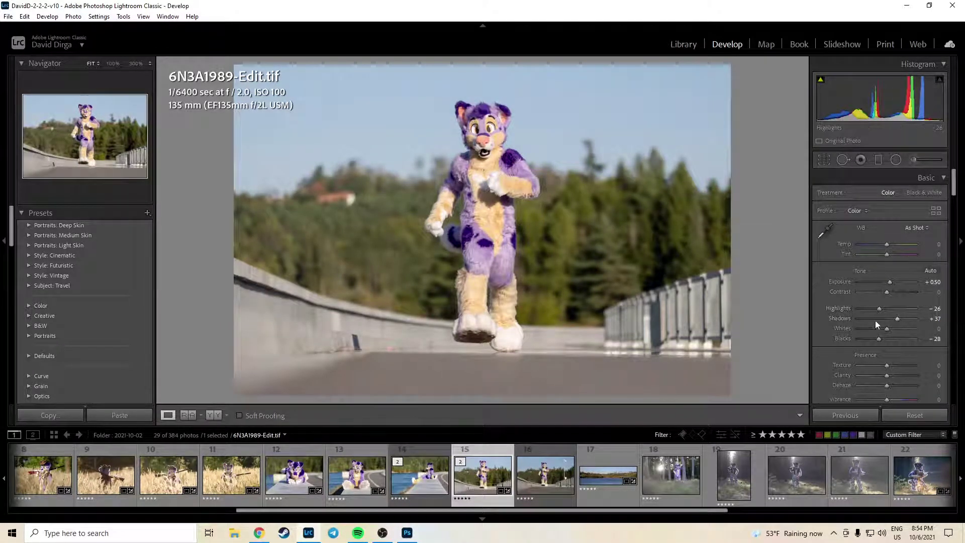
left_click_drag(887, 329, 891, 328)
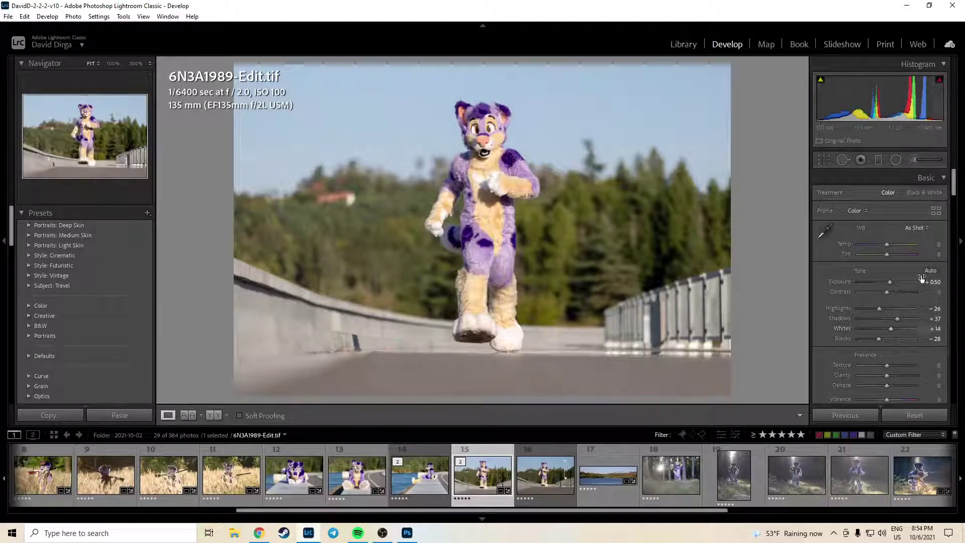
Add a large elliptical radial filter around the fursuiter using Burn (Darken) with Exposure -0.30.
left_click(896, 160)
mouse_move(482, 216)
left_mouse_down()
mouse_move(553, 352)
mouse_move(591, 383)
left_mouse_up()
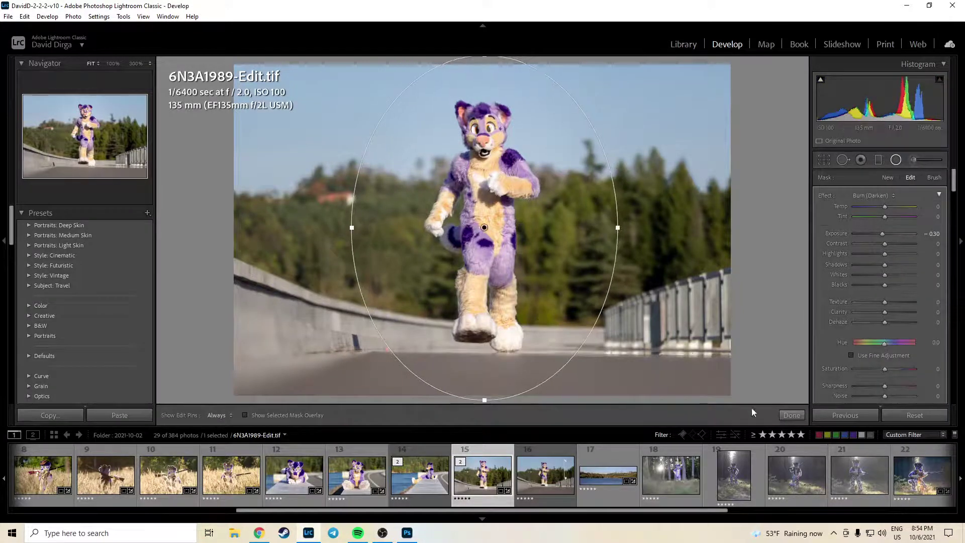
left_click(792, 415)
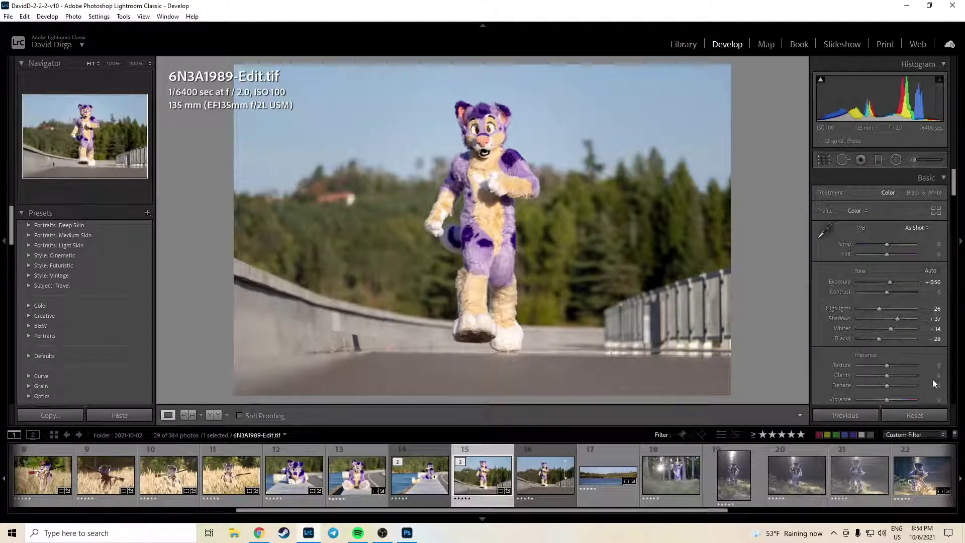
Set the photo's Clarity to +15 and Dehaze to +10.
left_click(936, 377)
type("15")
key("Return")
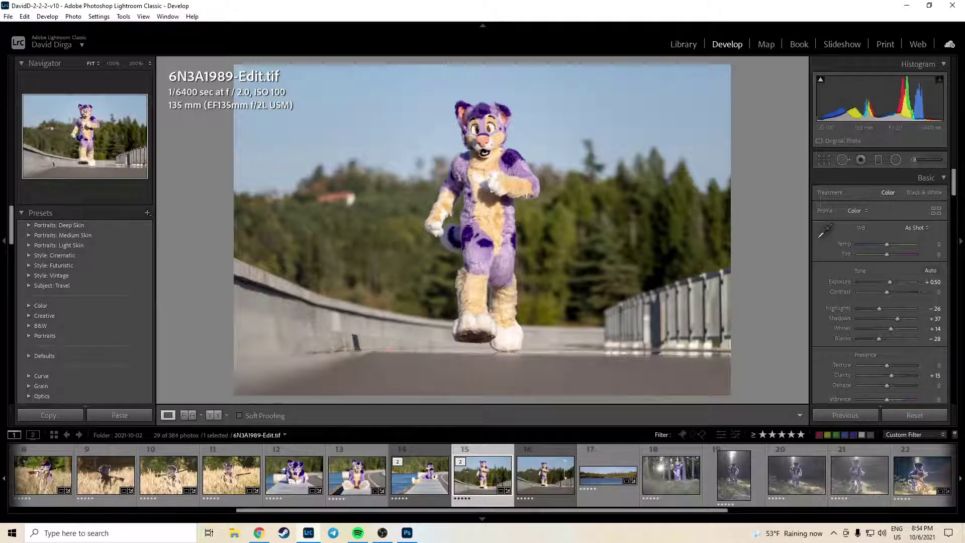
left_click(938, 386)
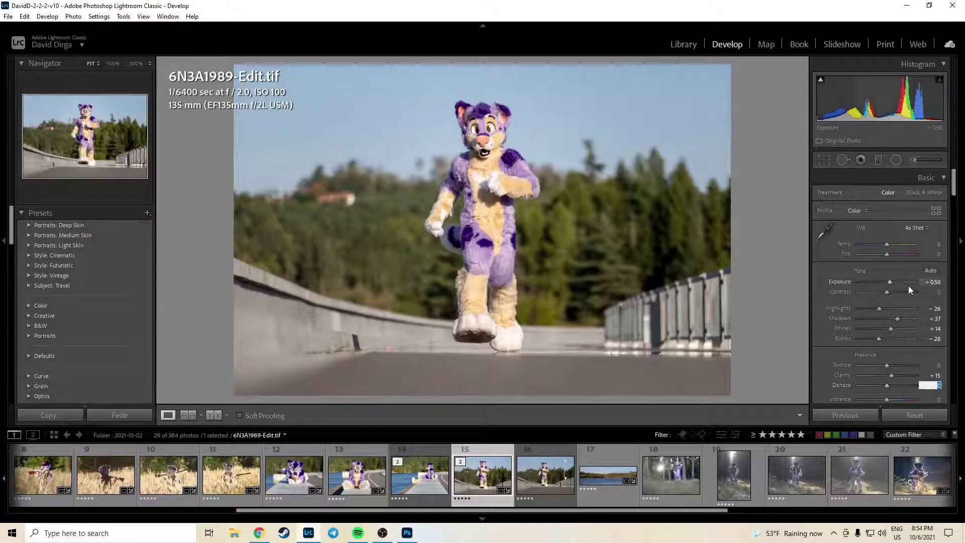
type("10")
key("Return")
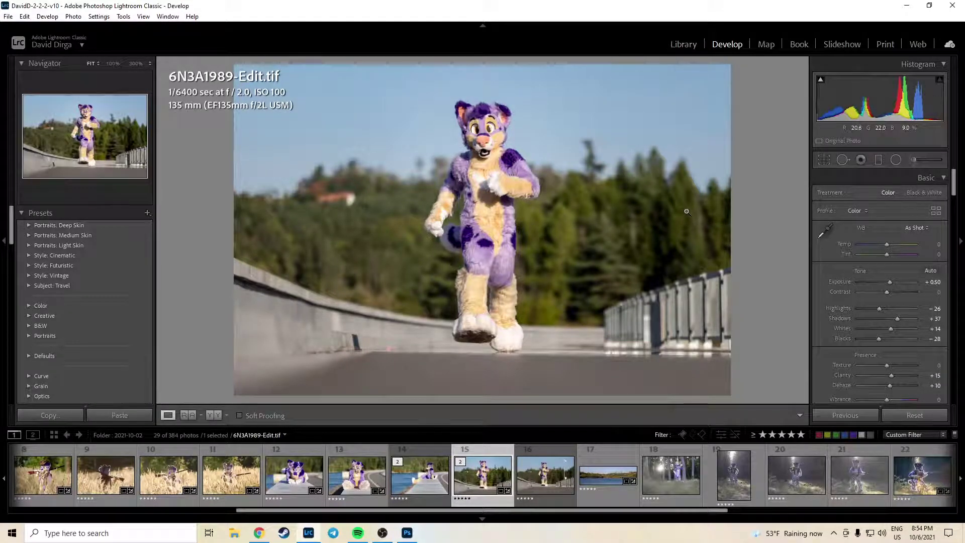
Examine the concrete wall's base and dark stub at 100% zoom, and return to the full view.
left_click(364, 346)
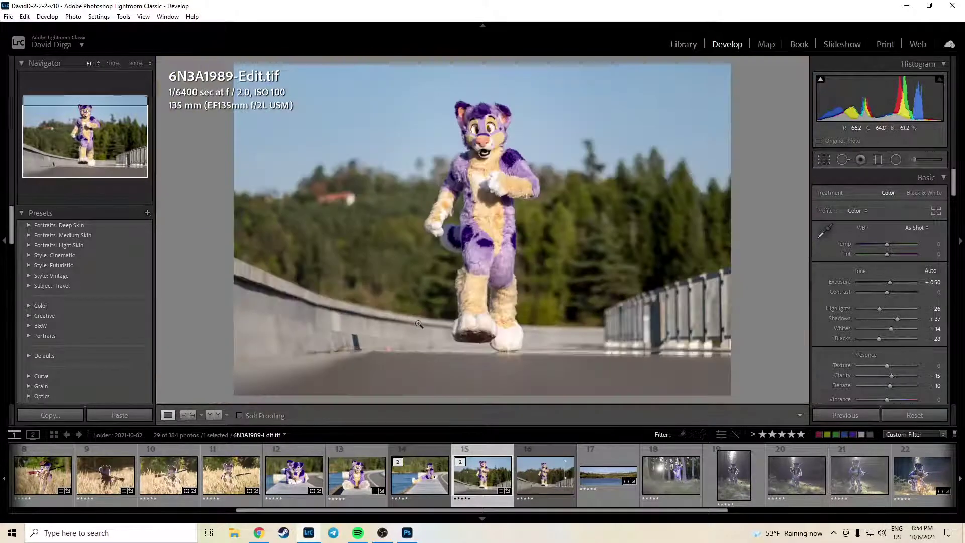
left_click(418, 322)
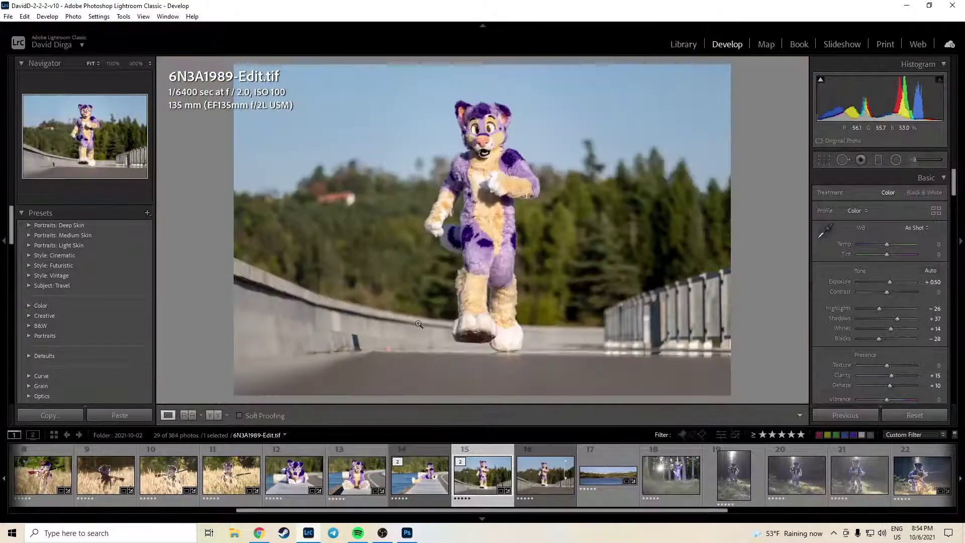
left_click(347, 351)
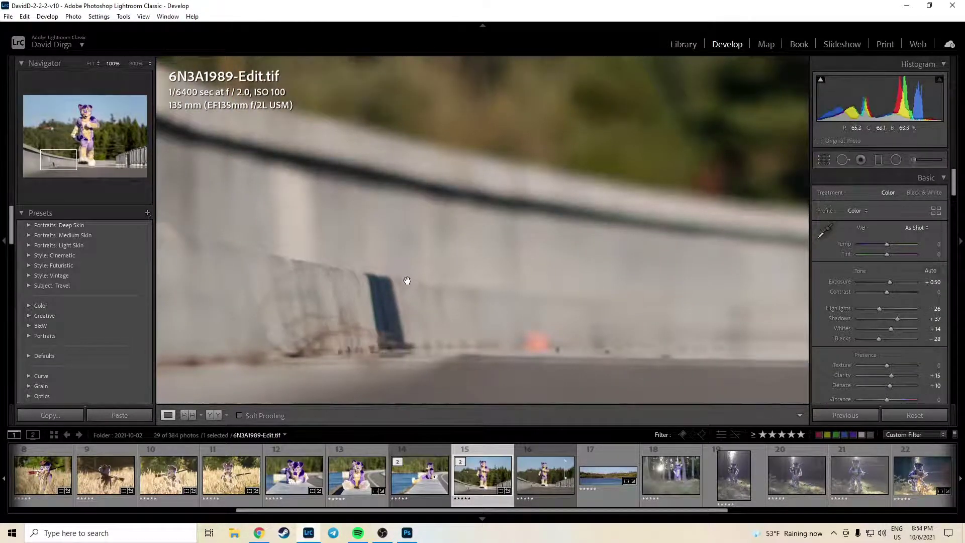
left_click(603, 283)
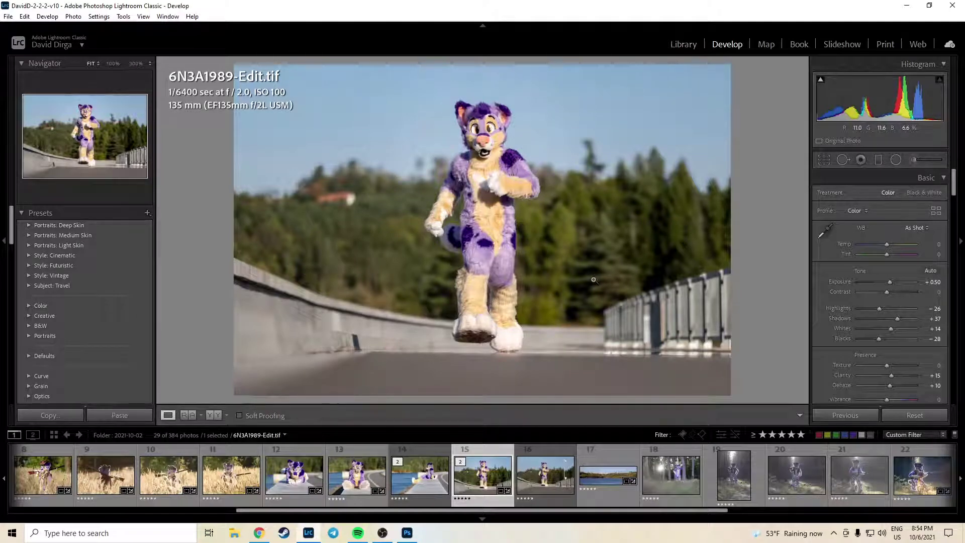
Try a white balance Temp of 10 on the photo, and undo it.
left_click(938, 243)
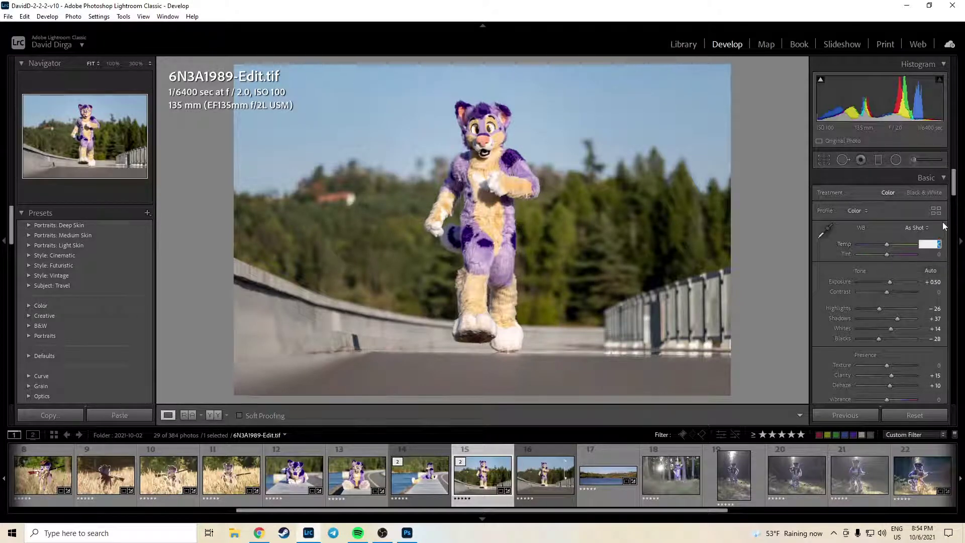
type("10")
key("Return")
key("ctrl+z")
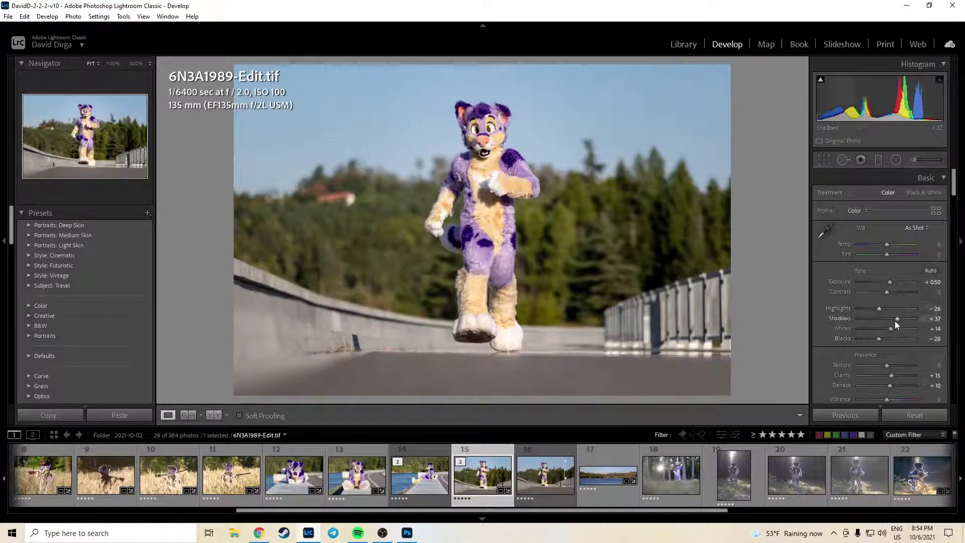
Select the unedited original 6N3A1989.CR3, dismiss the chat notification, and rate the photo one star.
scroll(895, 321, "down", 2)
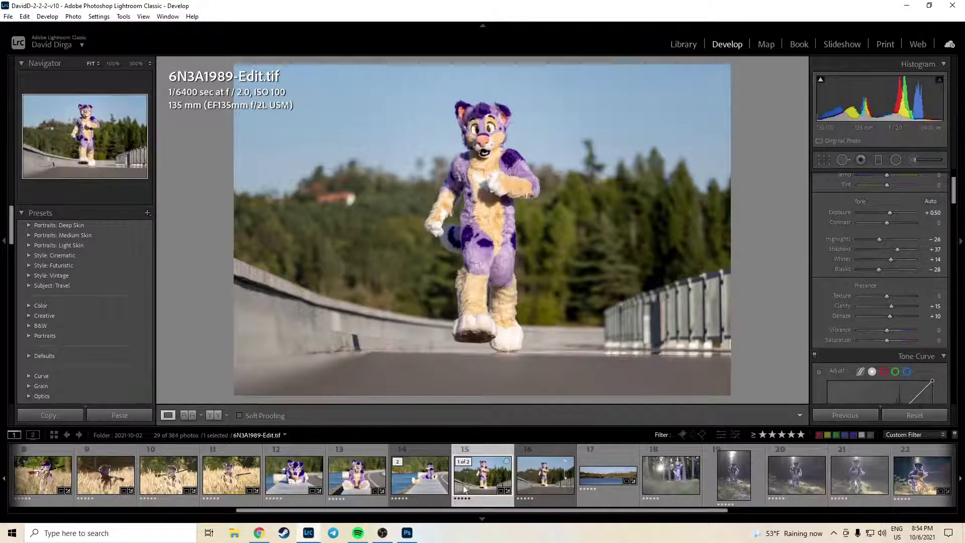
left_click(556, 445)
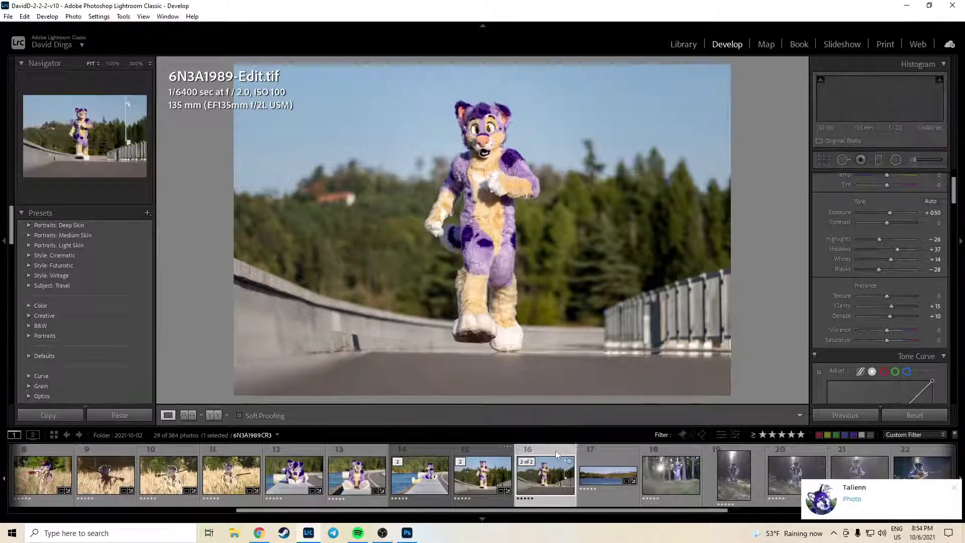
left_click(954, 488)
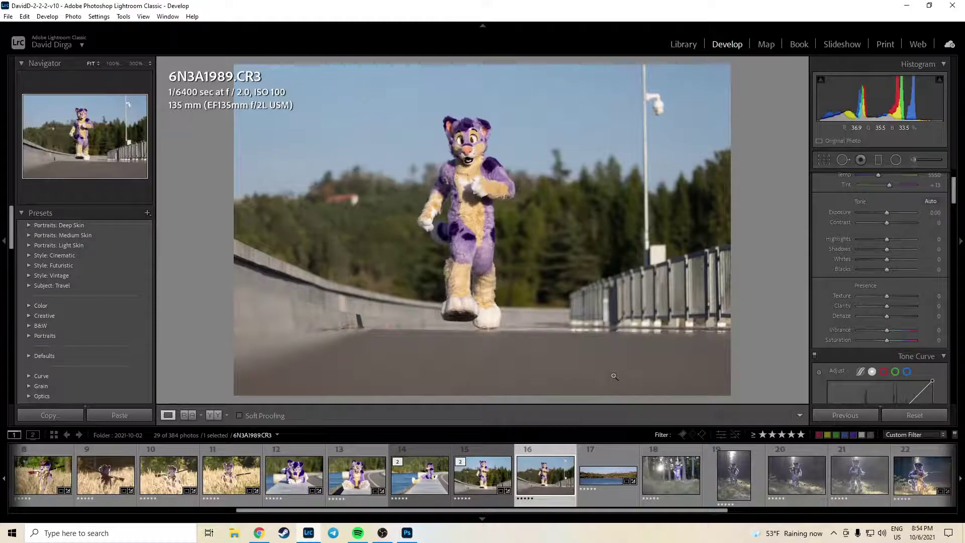
key("1")
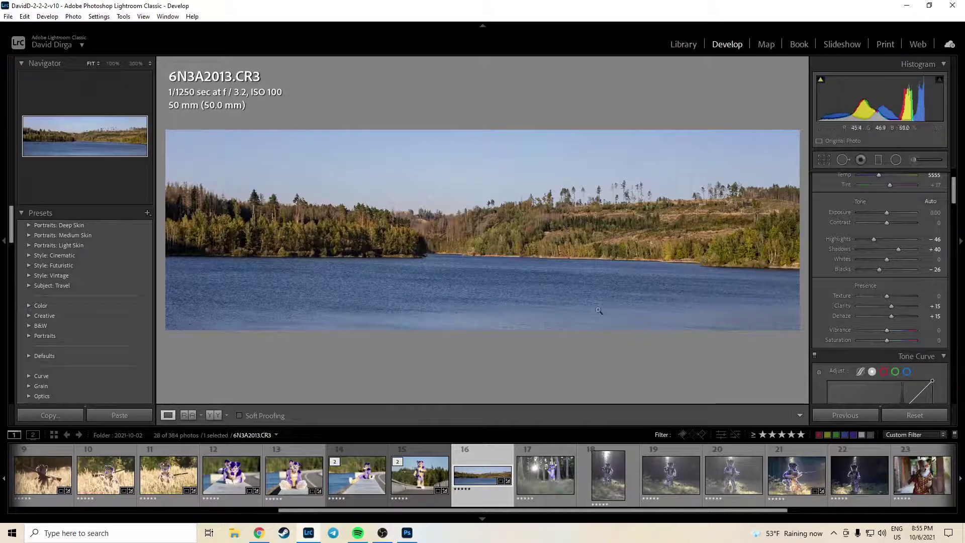
Examine the lake panorama's treeline and hillside at 100% zoom from one end to the other, and return to the full view.
left_click(272, 237)
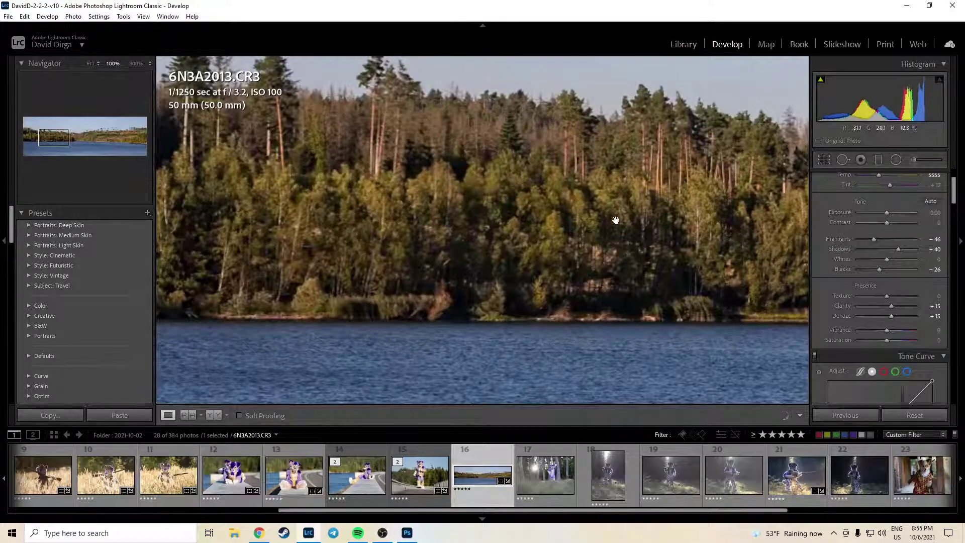
left_click_drag(703, 211, 373, 210)
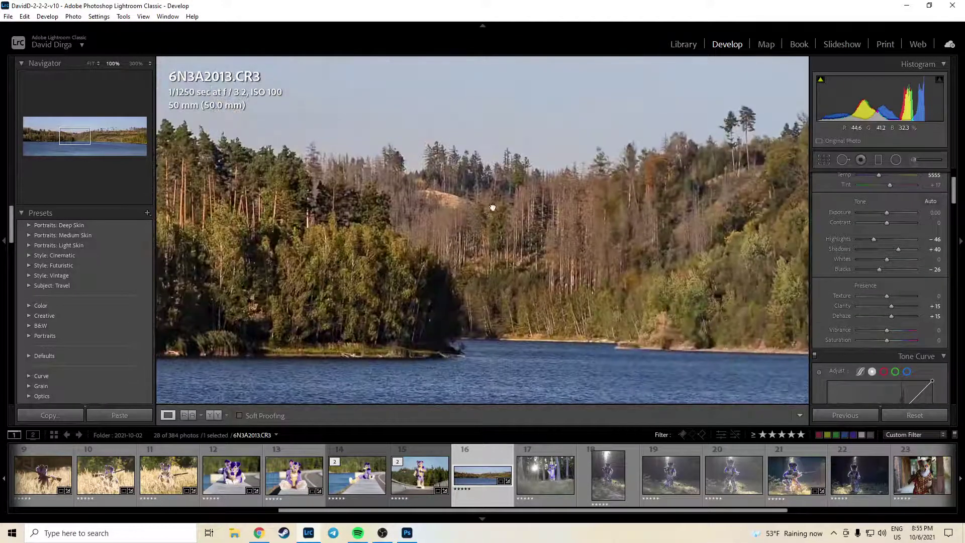
left_click(493, 207)
left_click(654, 246)
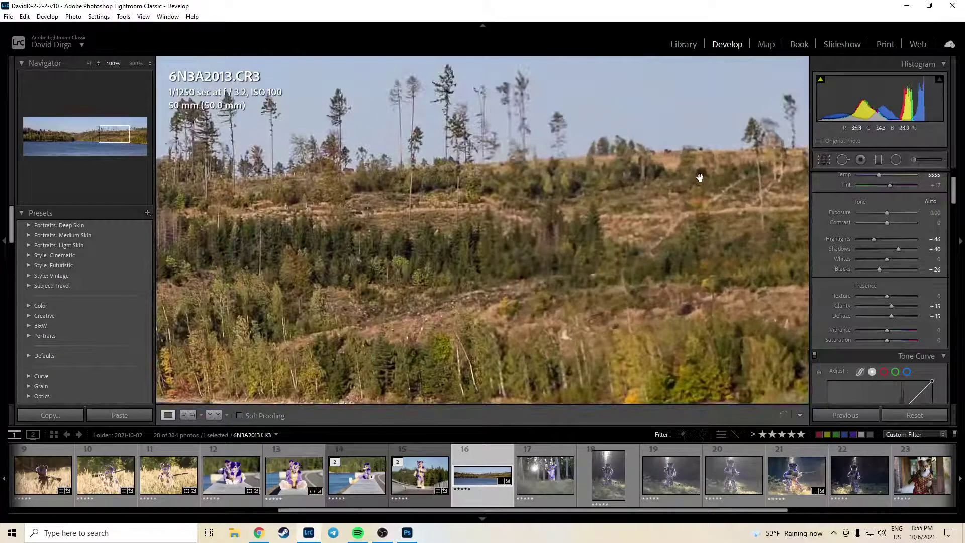
left_click_drag(699, 177, 716, 224)
left_click_drag(415, 245, 535, 243)
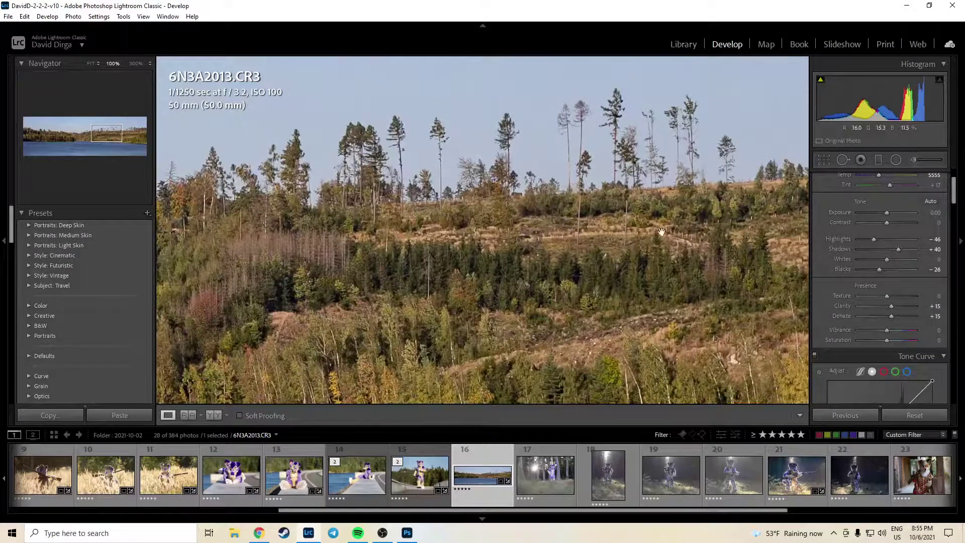
left_click_drag(730, 240, 392, 246)
left_click(607, 240)
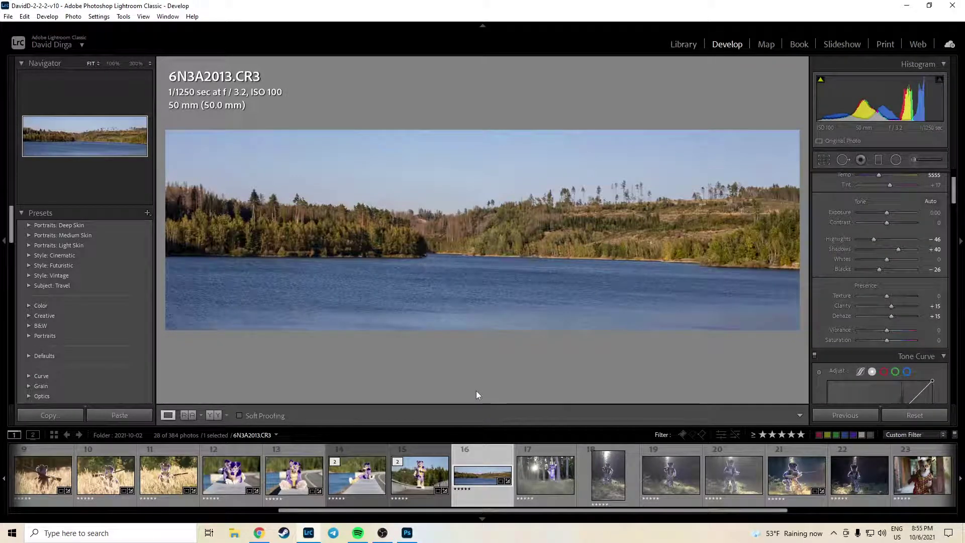
Crop 6N3A2016.CR3 tighter around the fursuit character and the sun at the original aspect, trimming mostly the photo's left and bottom edges.
left_click(546, 457)
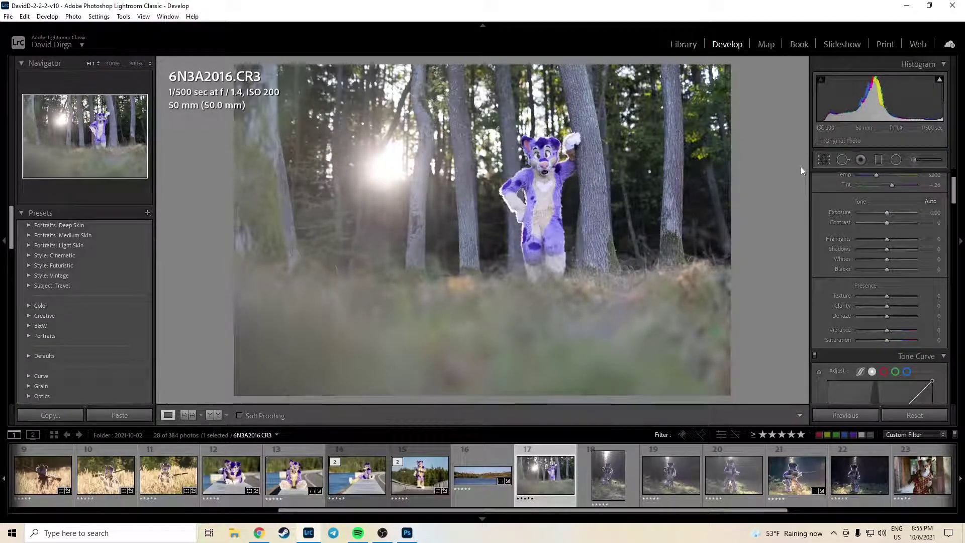
left_click(822, 161)
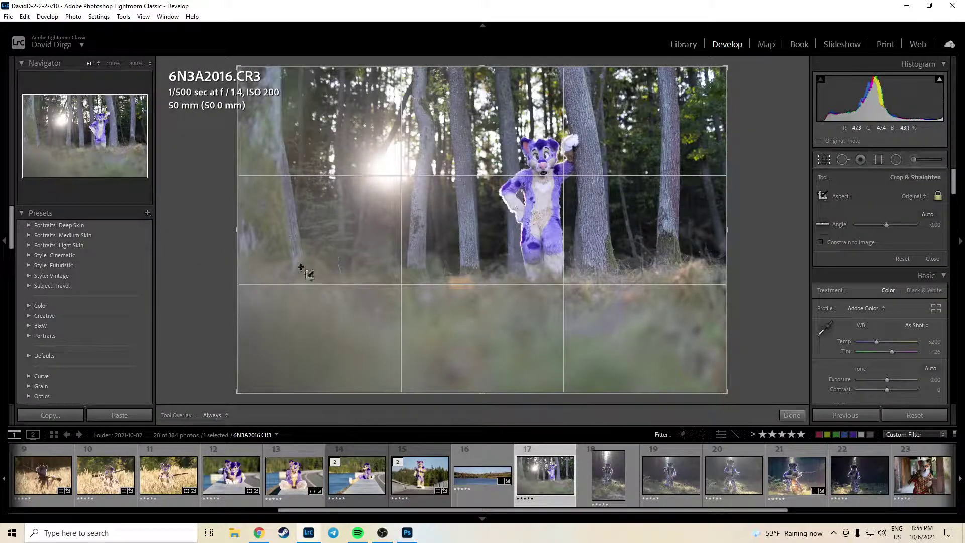
left_click_drag(238, 388, 272, 360)
left_click_drag(436, 306, 456, 319)
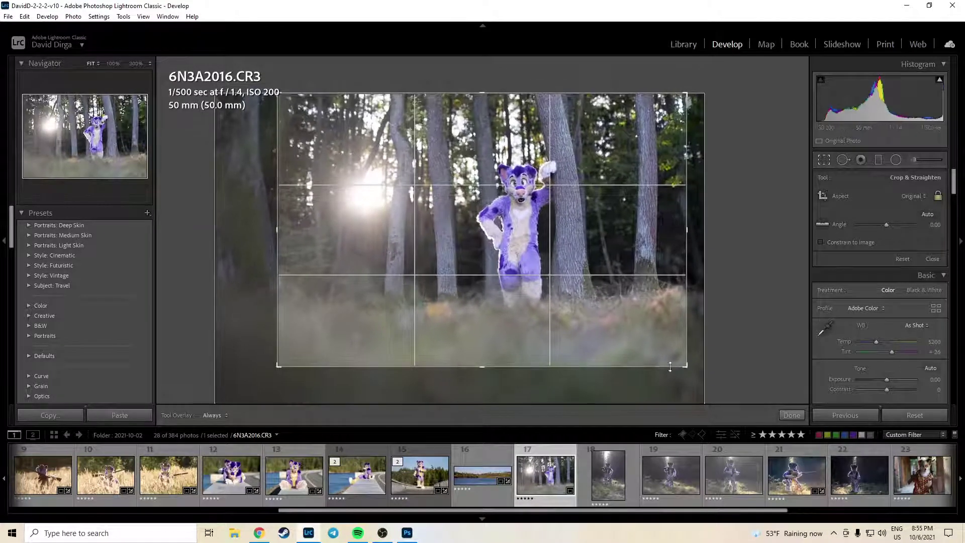
left_click_drag(686, 366, 670, 356)
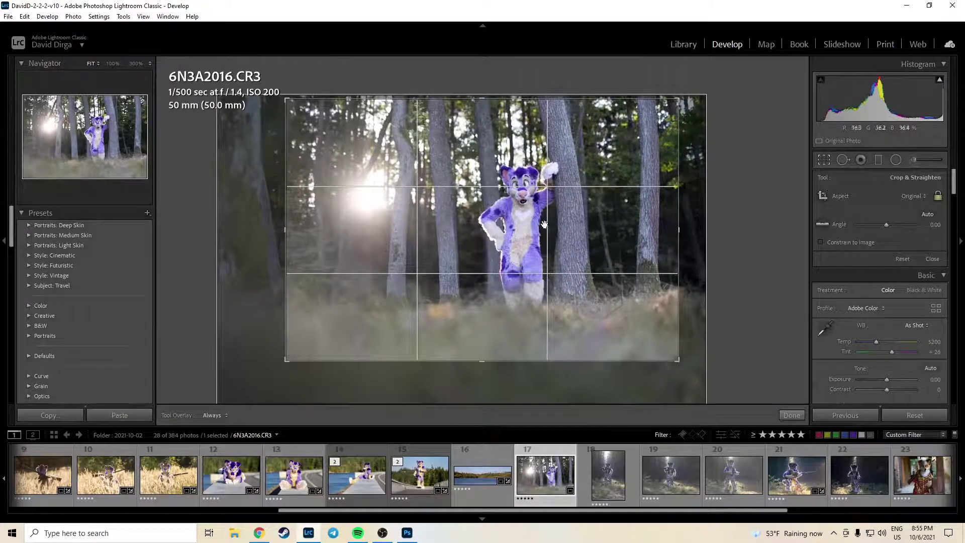
left_click(791, 415)
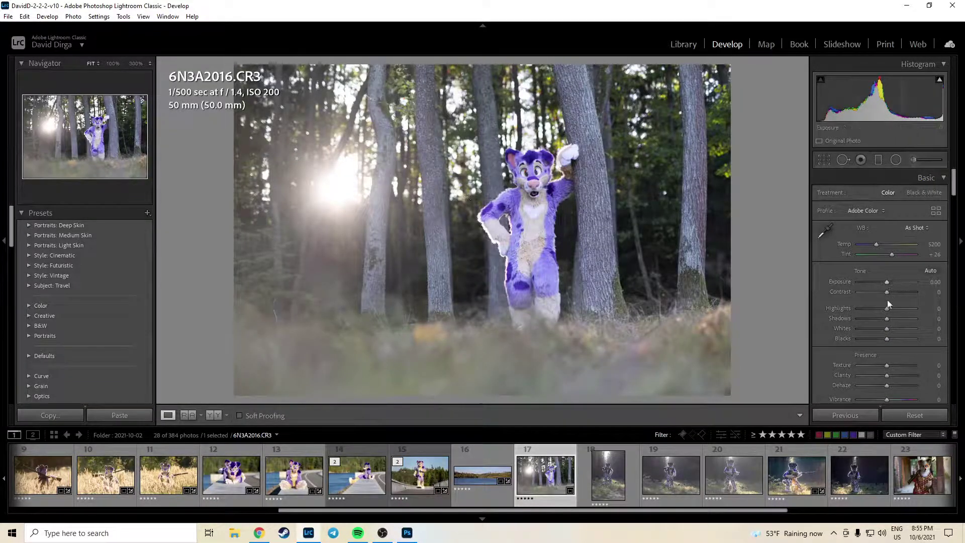
Adjust the photo's tones to Highlights -25, Shadows +14 and Blacks -42.
mouse_move(880, 308)
left_mouse_down()
mouse_move(853, 307)
mouse_move(873, 304)
left_mouse_up()
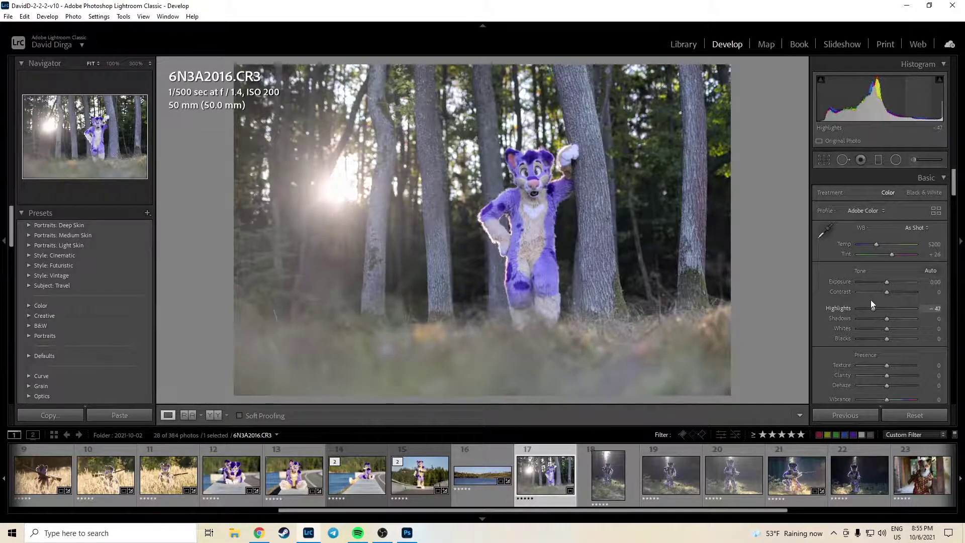
double_click(830, 309)
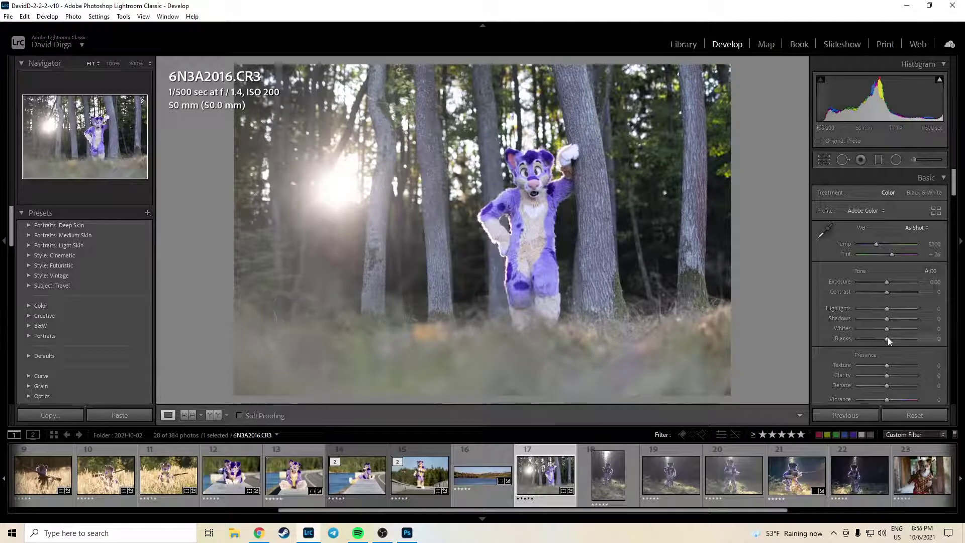
left_click_drag(888, 338, 879, 308)
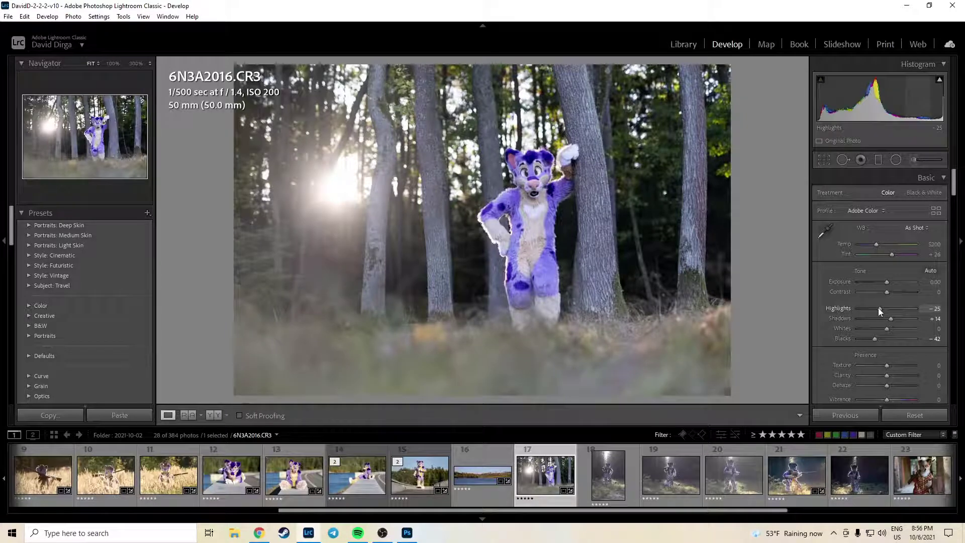
Set the photo's Dehaze to +10 and Clarity to +15, and check the fursuit character at 100% zoom.
left_click(938, 385)
type("10")
key("Return")
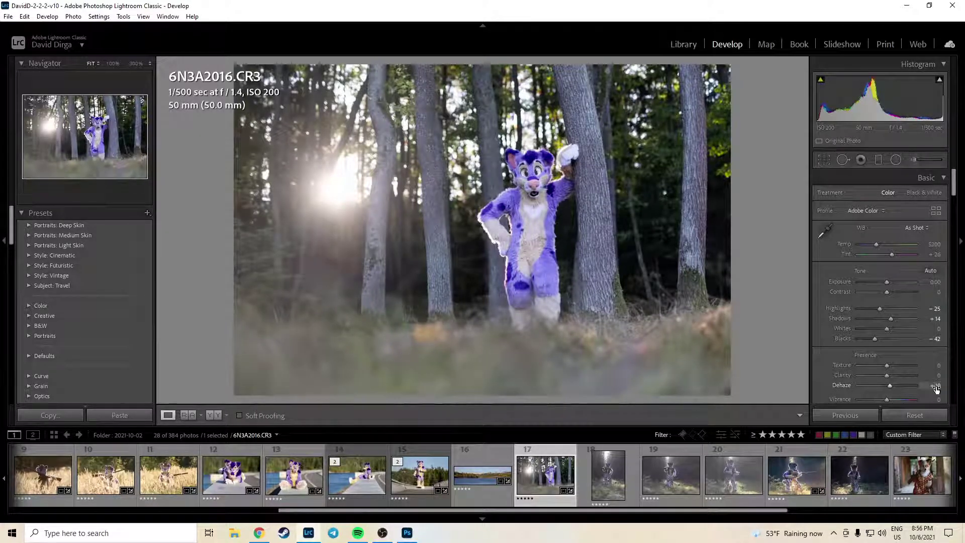
left_click(938, 375)
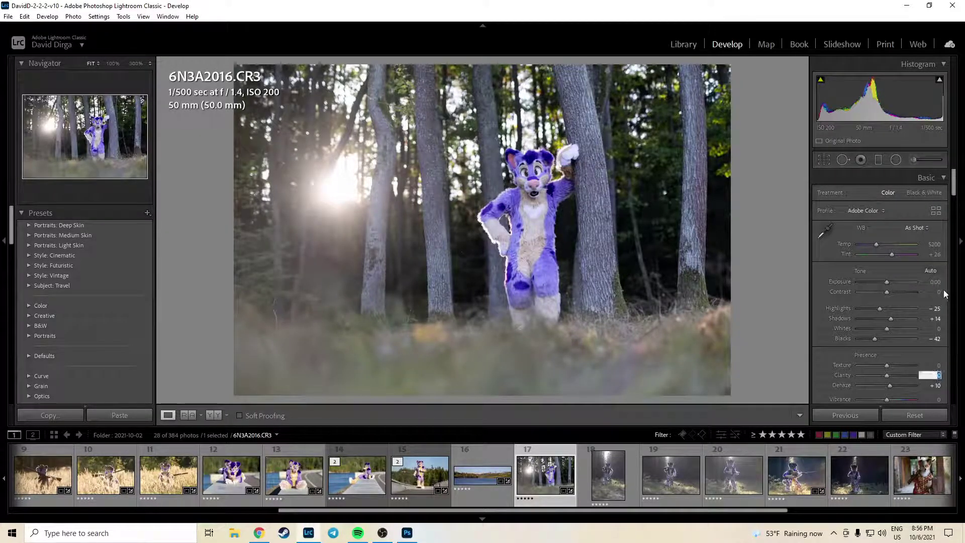
type("15")
key("Return")
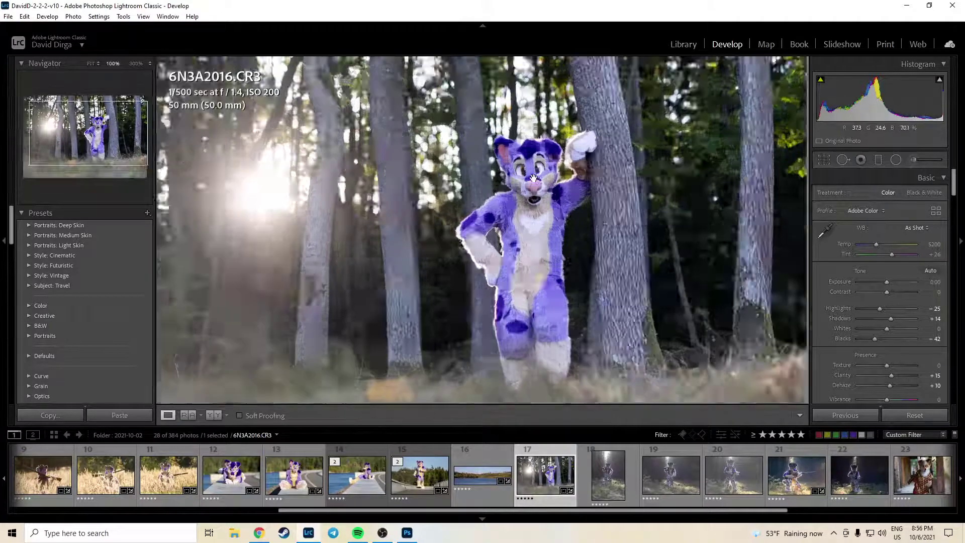
left_click(535, 185)
left_click(534, 180)
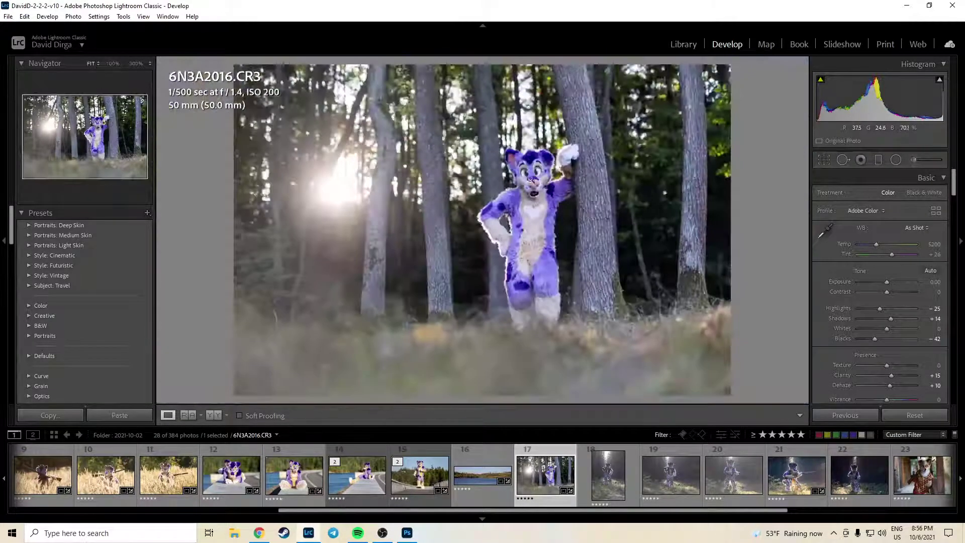
Warm the photo's white balance to a Temp of 6450.
left_click(934, 244)
type("5300")
key("Return")
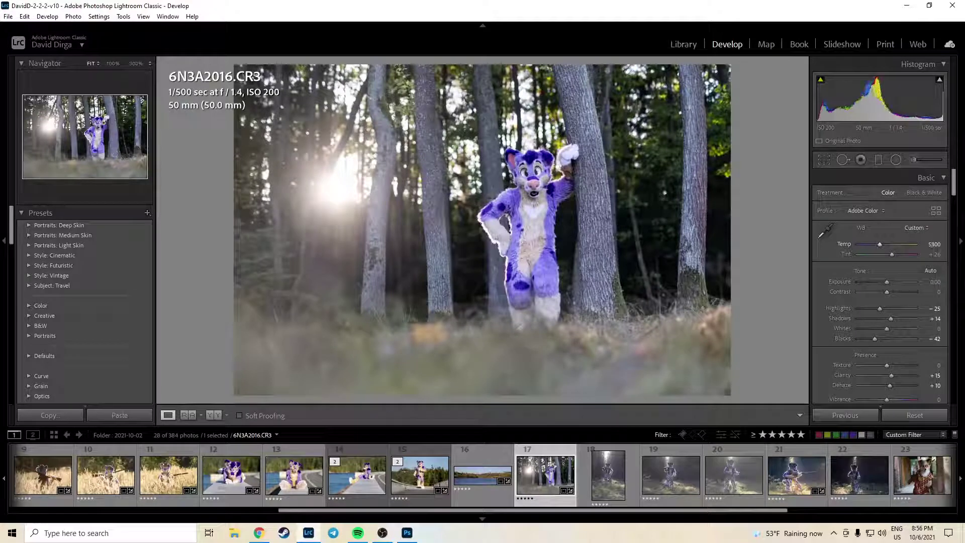
left_click_drag(934, 244, 950, 244)
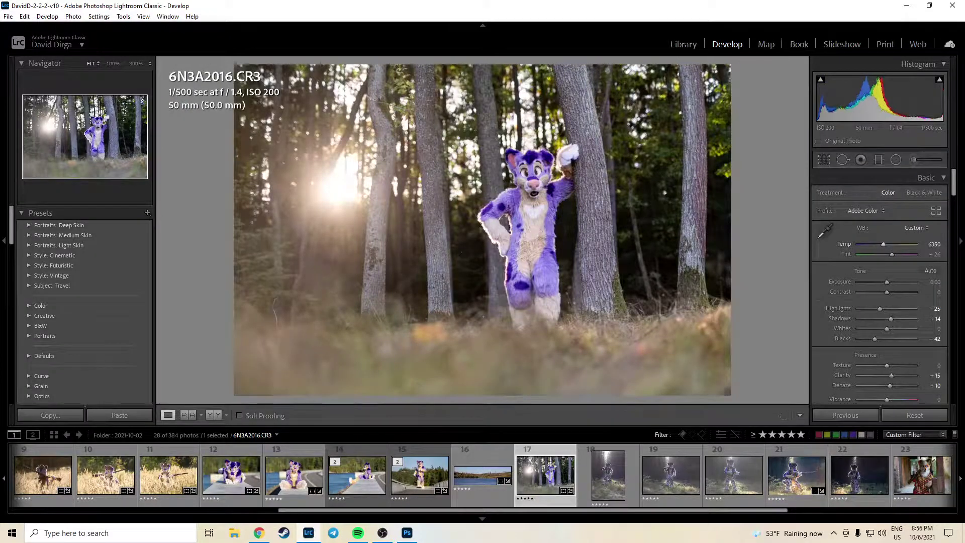
type("6450")
key("Return")
Set the photo's Whites to +10.
left_click(936, 329)
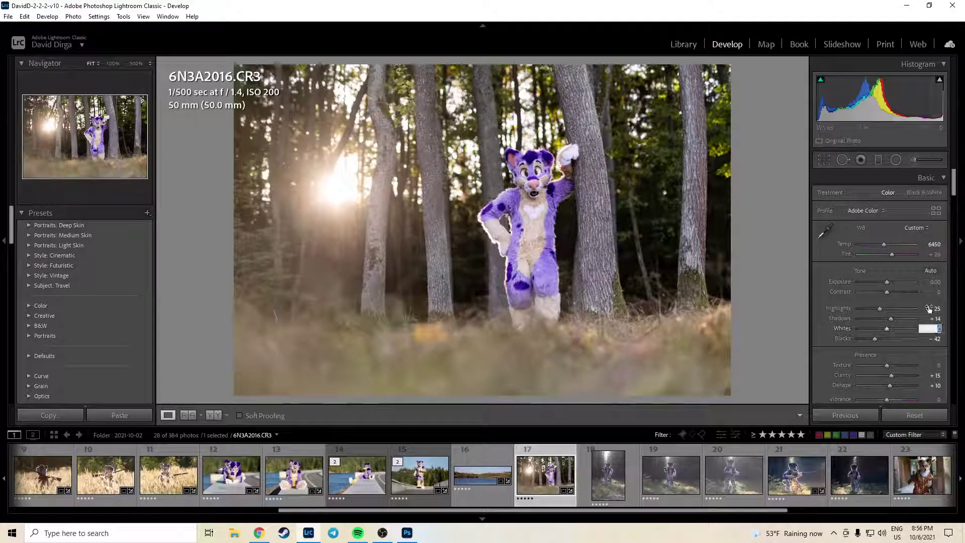
type("10")
key("Return")
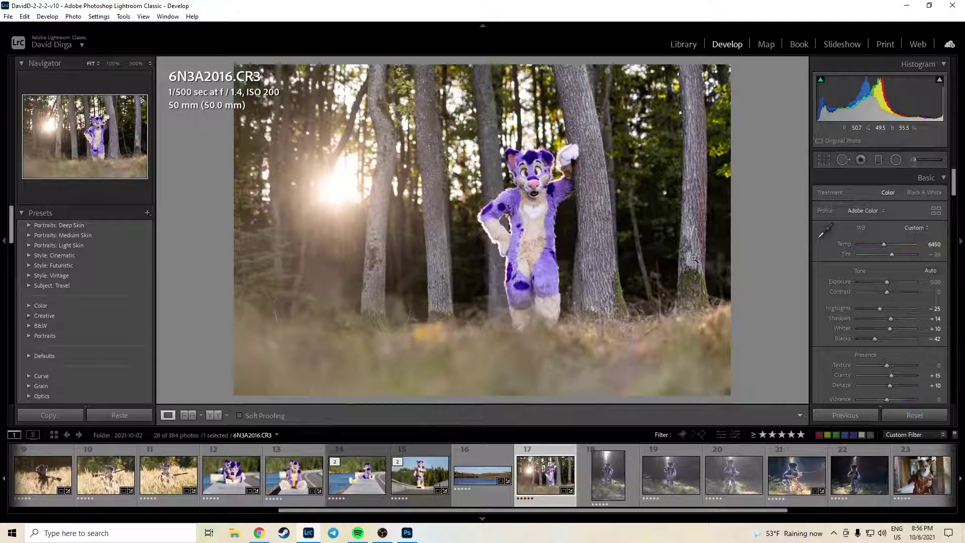
Try sampling the white balance from the suit's white chest fur, and undo it.
left_click(830, 228)
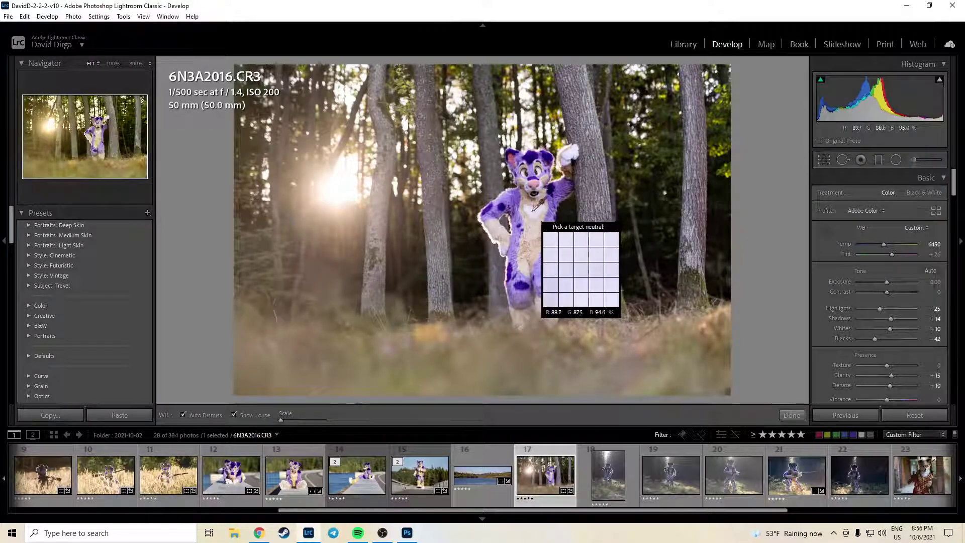
left_click(533, 211)
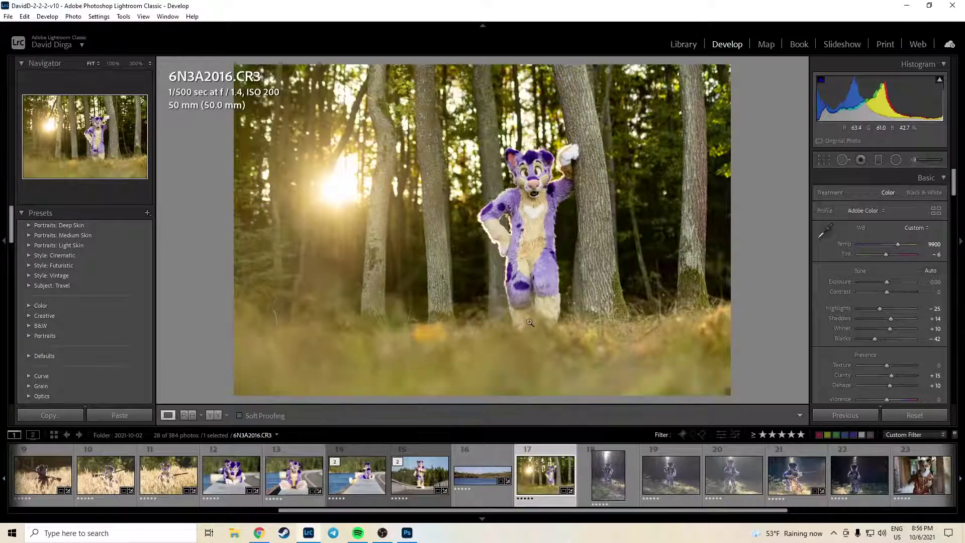
key("ctrl+z")
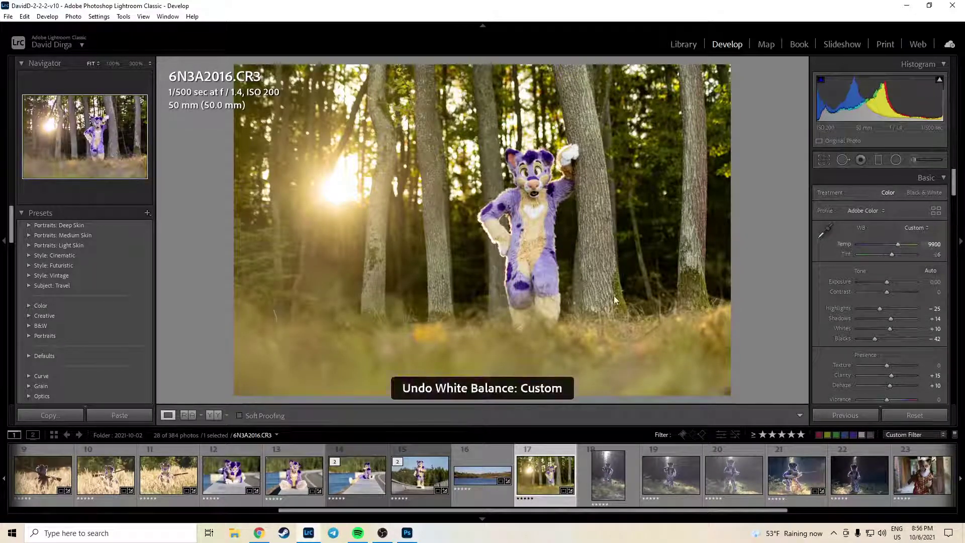
Try a Tint of +16, compare it with the previous tint, and undo it.
left_click(932, 256)
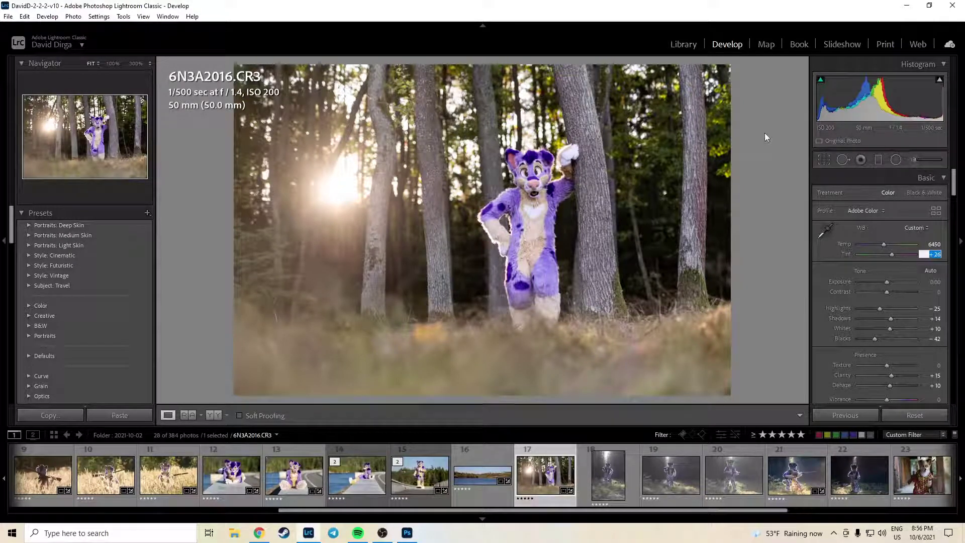
type("16")
key("Return")
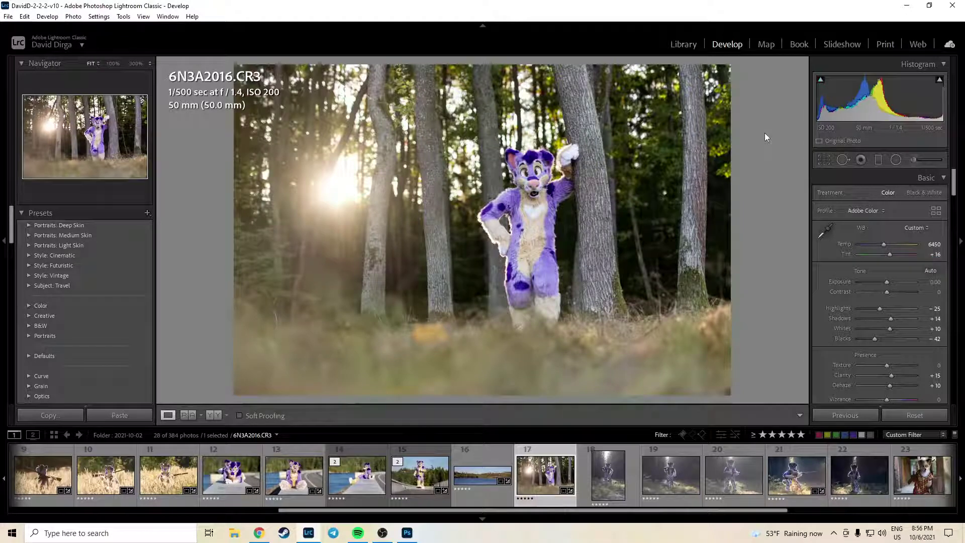
key("ctrl+z")
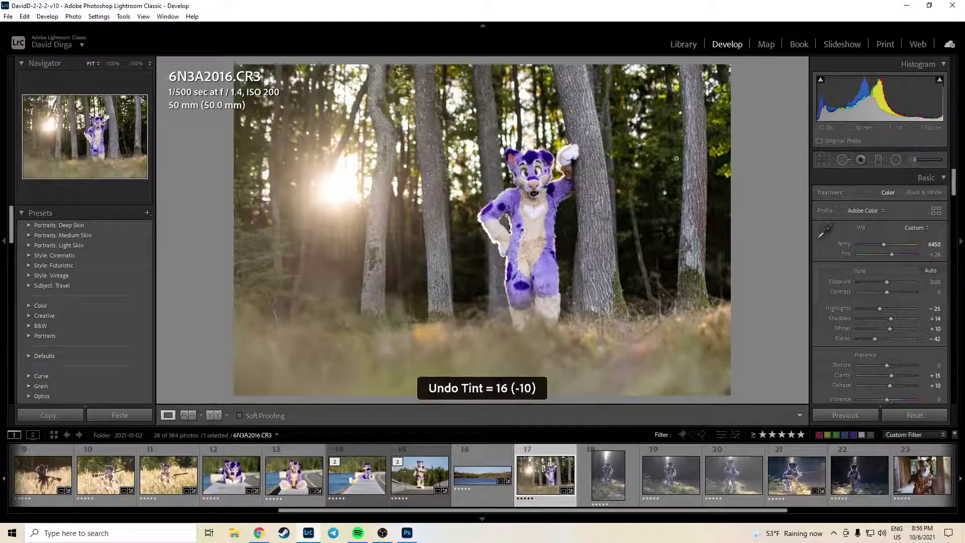
key("ctrl+y")
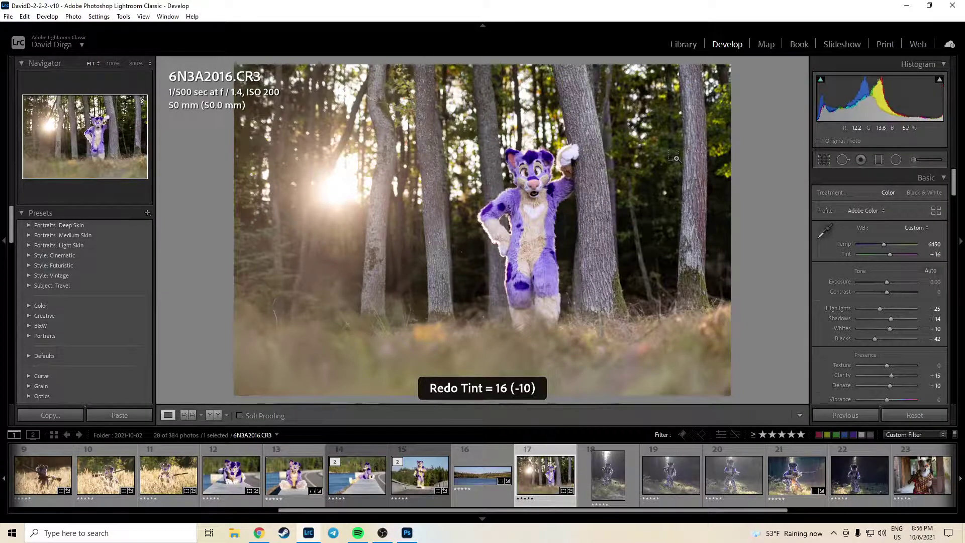
key("ctrl+z")
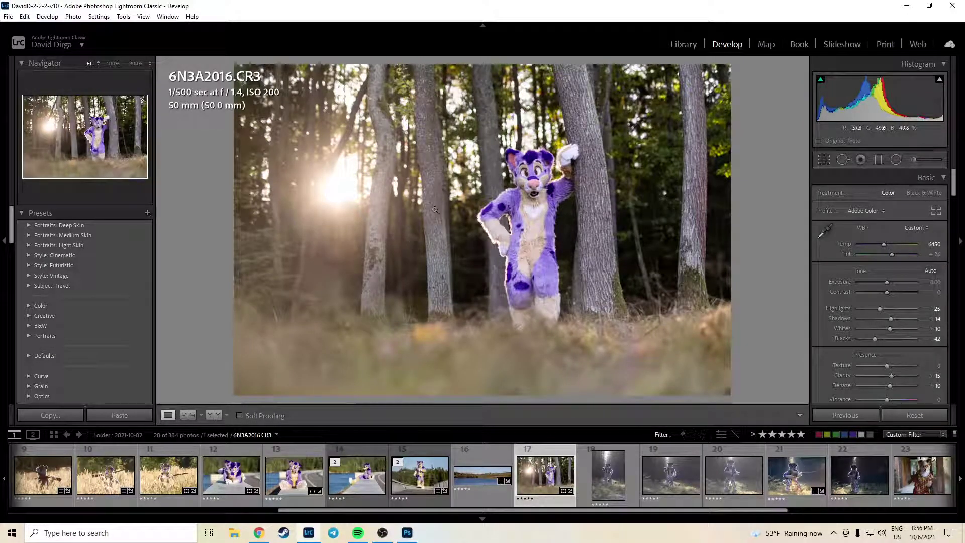
Try a Burn (Darken) radial filter with Exposure -0.30 around the fursuit character, and delete it.
left_click(545, 174)
left_click(543, 174)
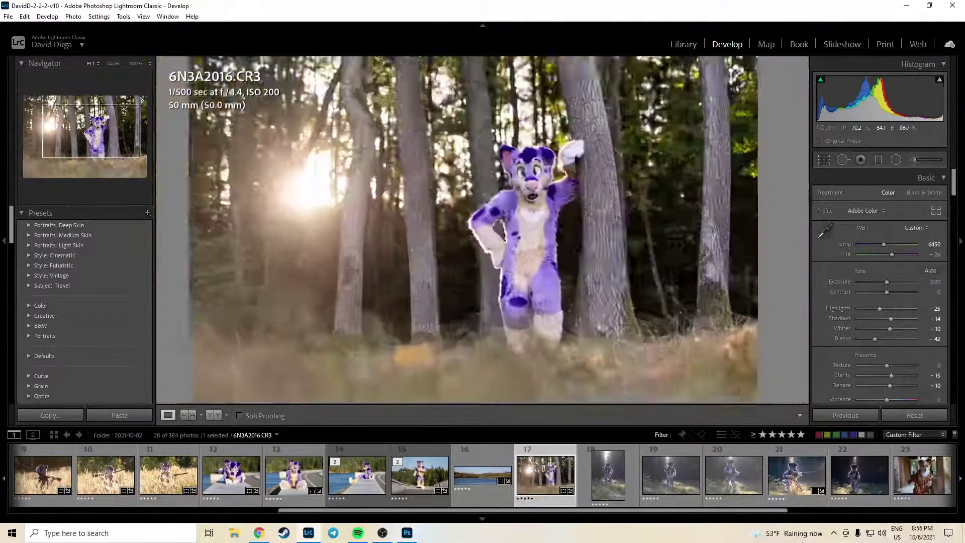
left_click(895, 159)
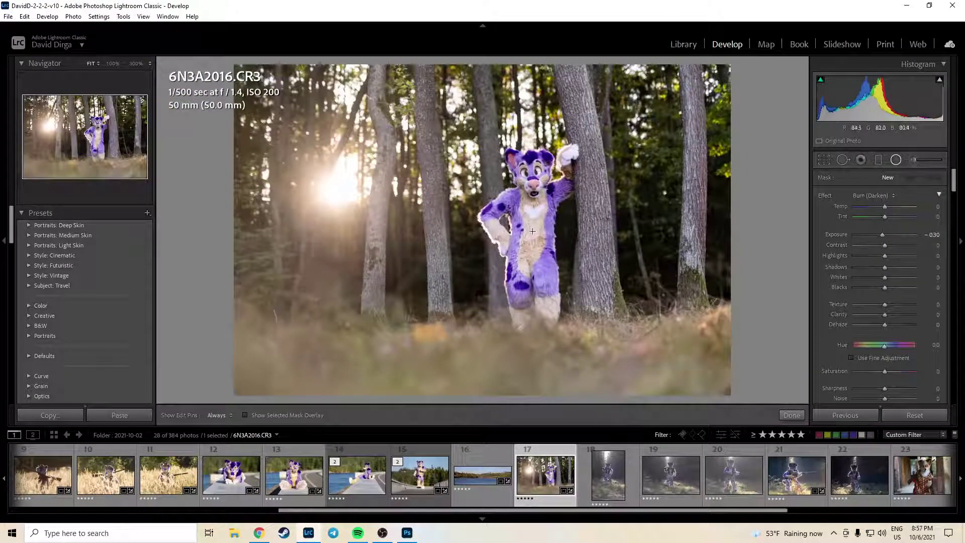
left_click_drag(534, 233, 595, 354)
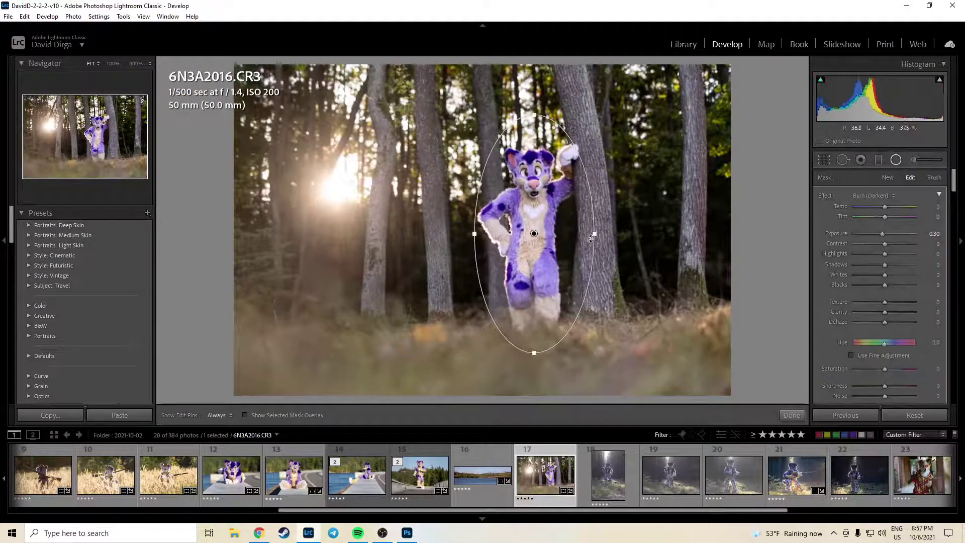
left_click_drag(585, 241, 579, 242)
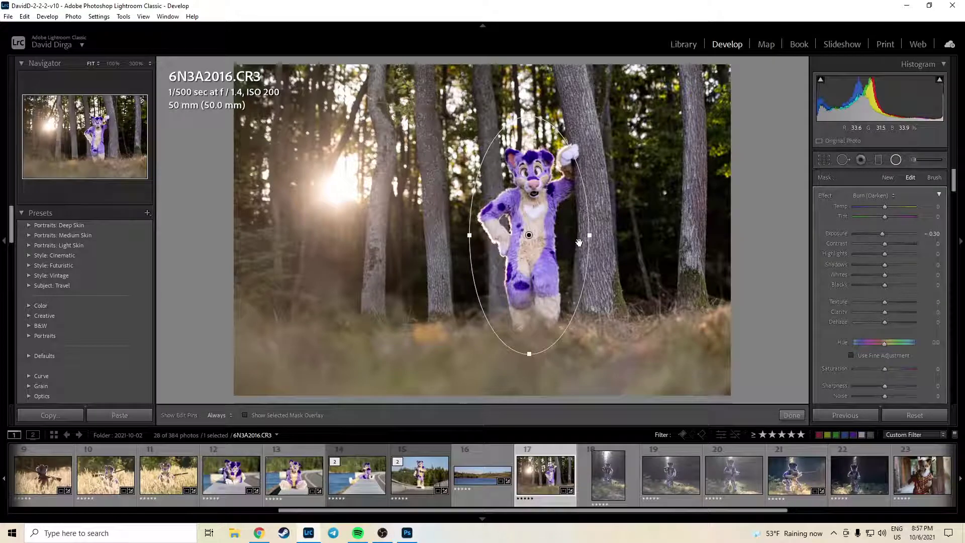
key("Delete")
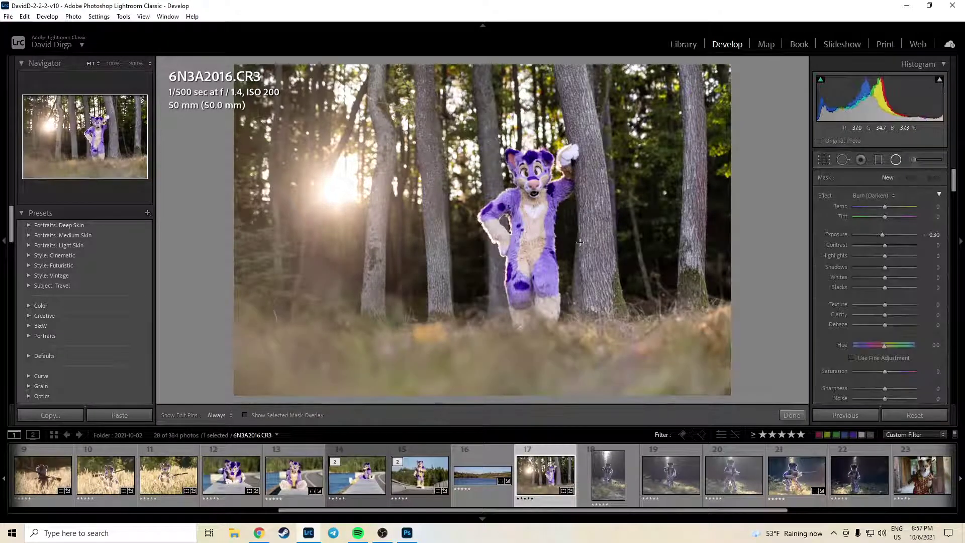
Darken the grassy foreground with a graduated filter drawn from the photo's bottom edge up to about the character's knees.
left_click(878, 159)
left_click_drag(492, 394, 488, 272)
left_click(792, 414)
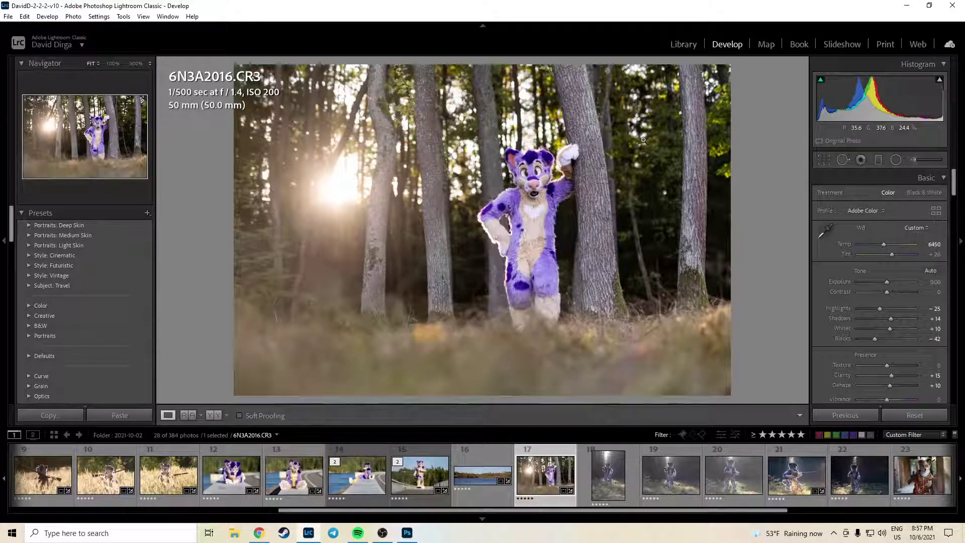
Brush a Burn (Darken) adjustment with Exposure -0.30 and Highlights -19 over the tree trunks beside the sun.
left_click(921, 161)
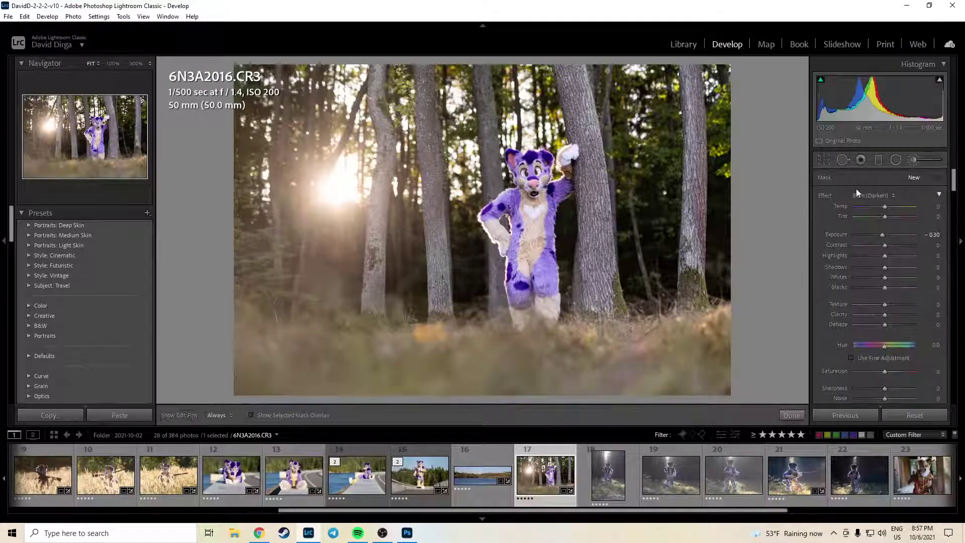
mouse_move(432, 154)
left_mouse_down()
mouse_move(442, 96)
mouse_move(400, 116)
left_mouse_up()
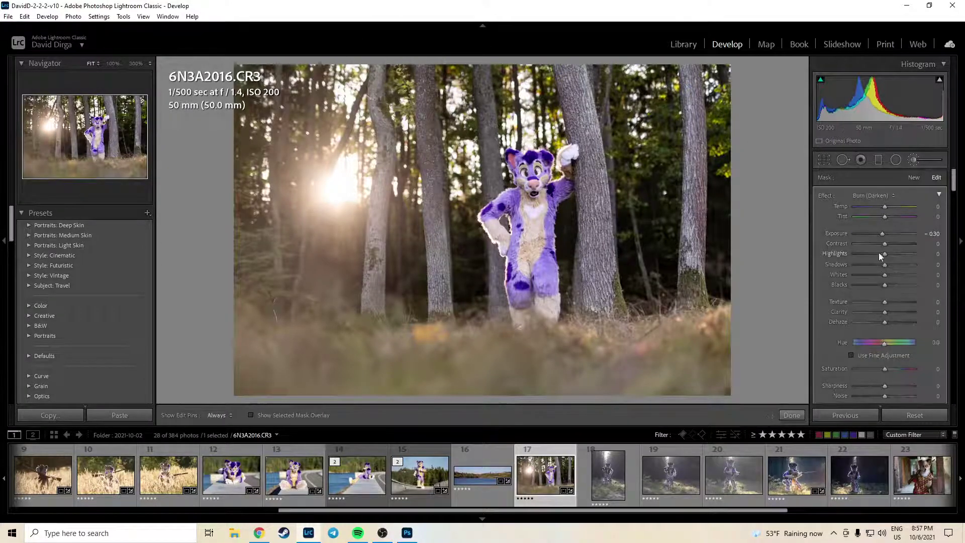
left_click_drag(885, 254, 878, 254)
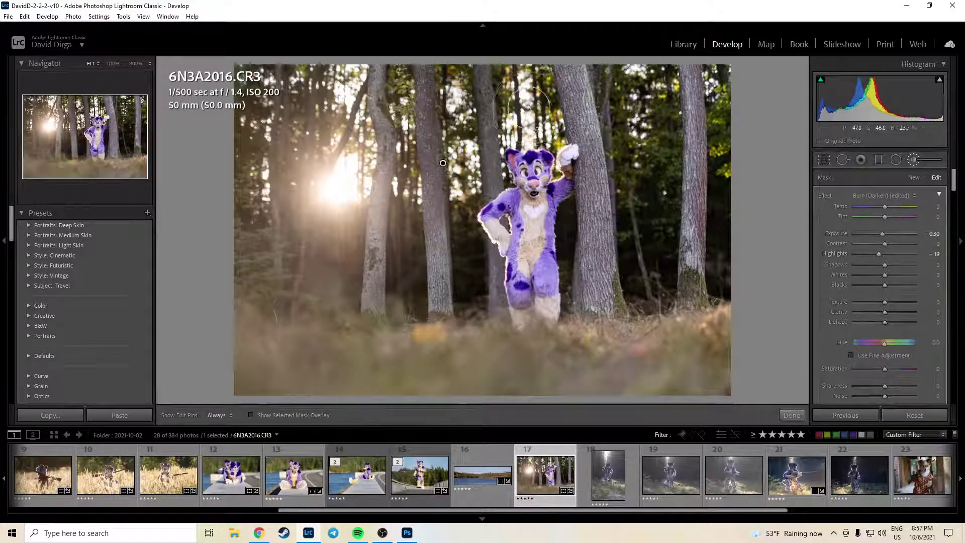
key("h")
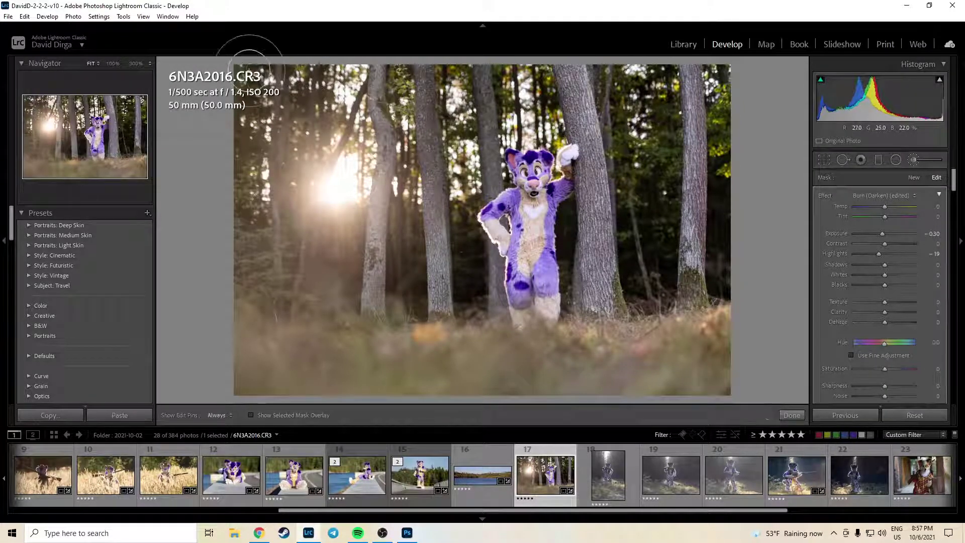
key("h")
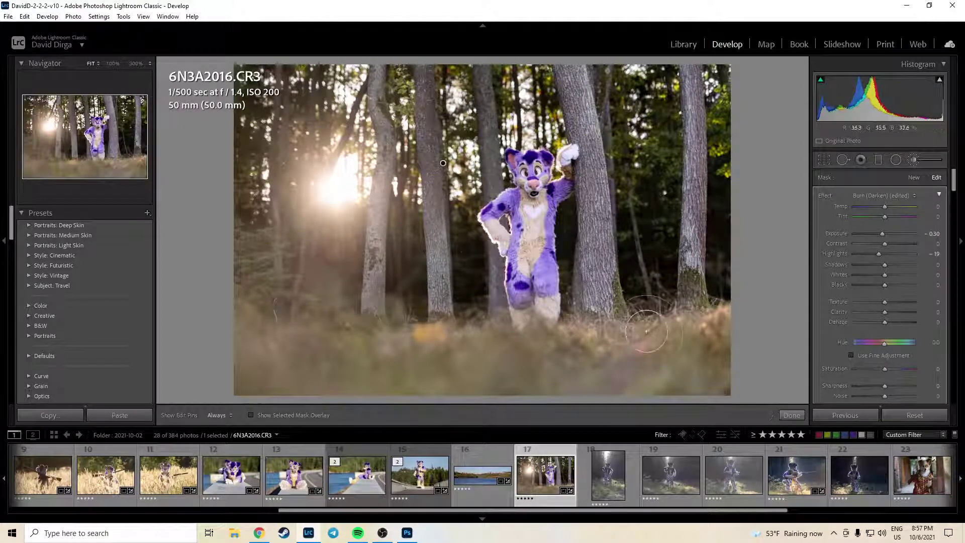
left_click(791, 415)
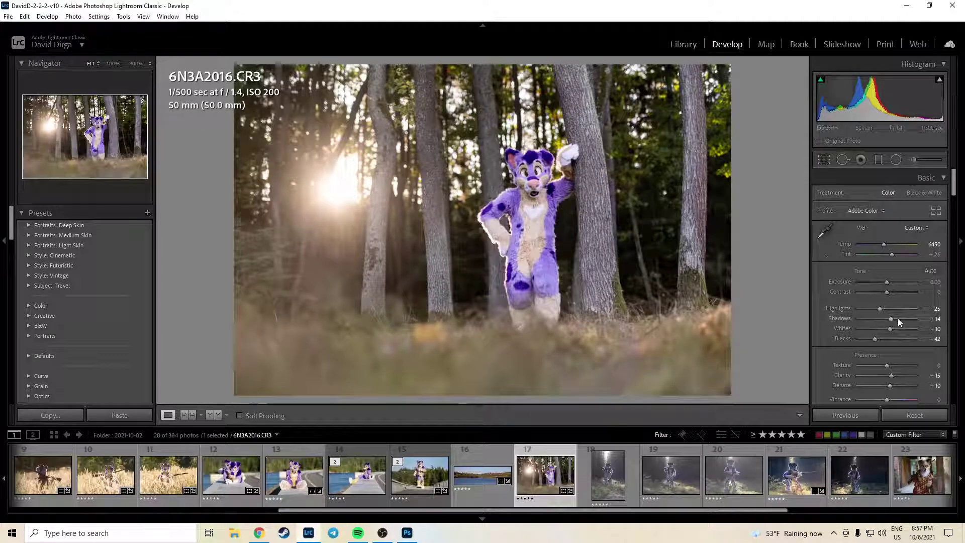
Set the photo's Shadows to +40 and Blacks to -51.
left_click_drag(891, 319, 871, 339)
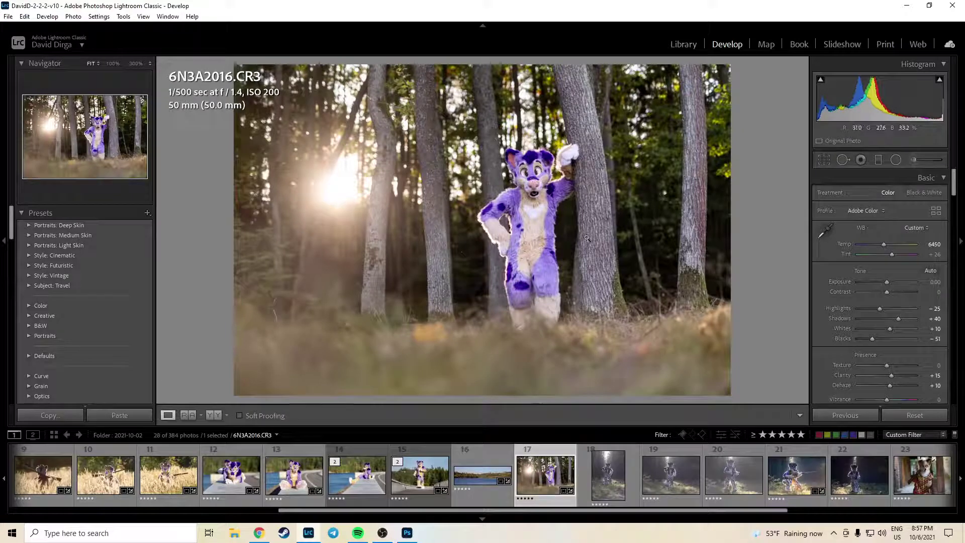
Try colour grading with a blue tint in the shadows and a yellow tint in the highlights, and undo both.
scroll(876, 273, "down", 15)
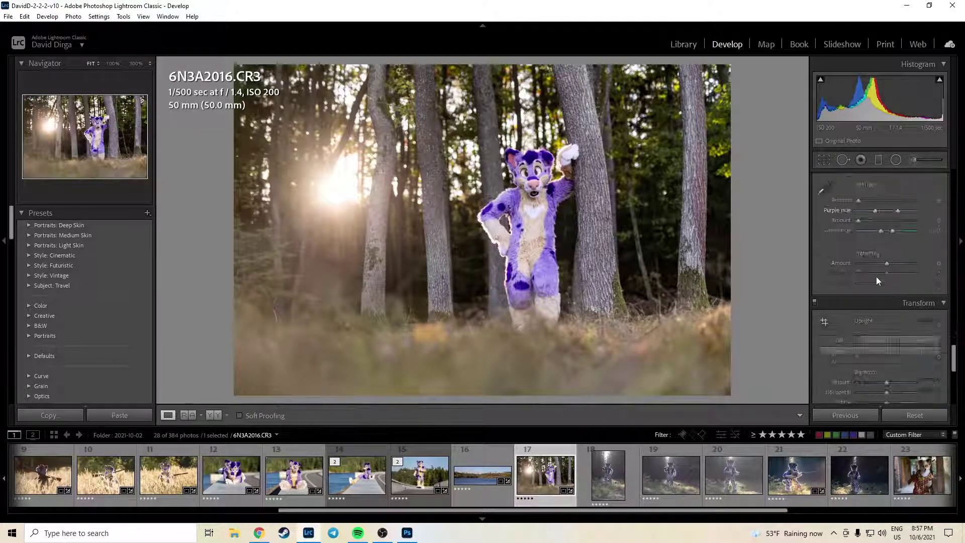
scroll(876, 276, "down", 4)
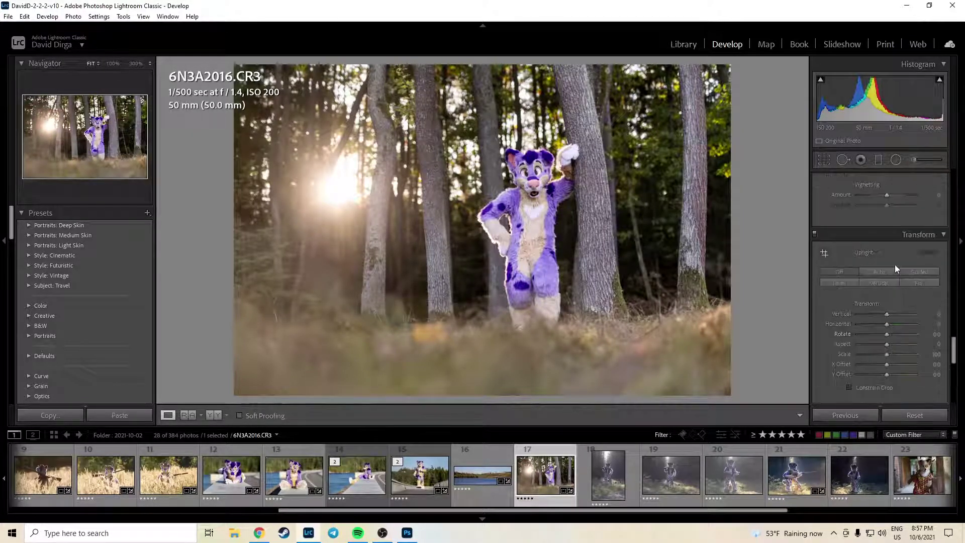
scroll(895, 264, "up", 5)
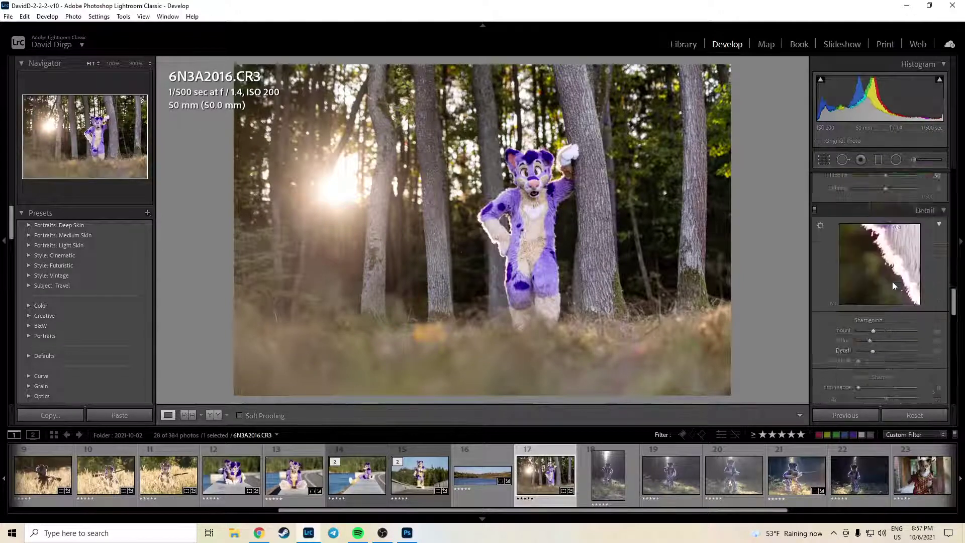
scroll(892, 282, "up", 3)
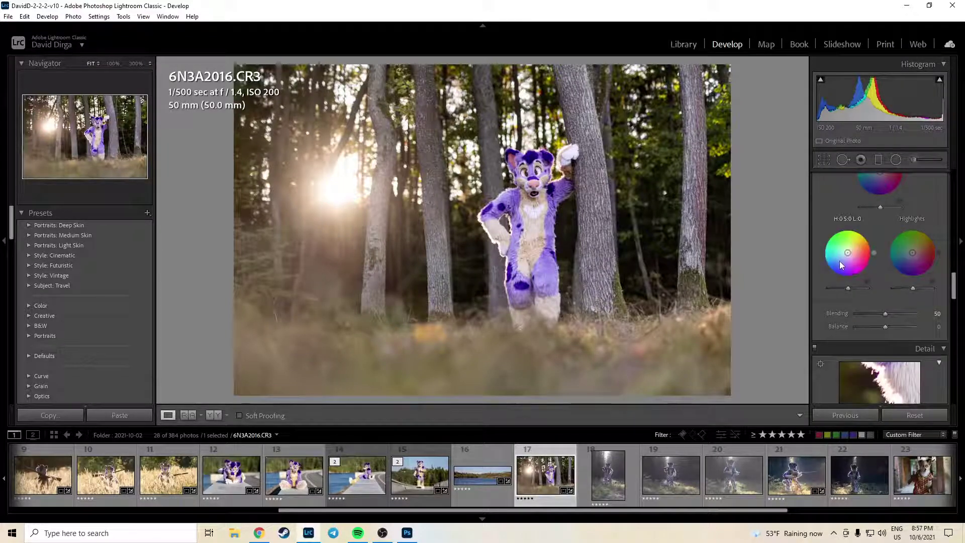
left_click_drag(840, 262, 844, 258)
left_click_drag(912, 253, 920, 245)
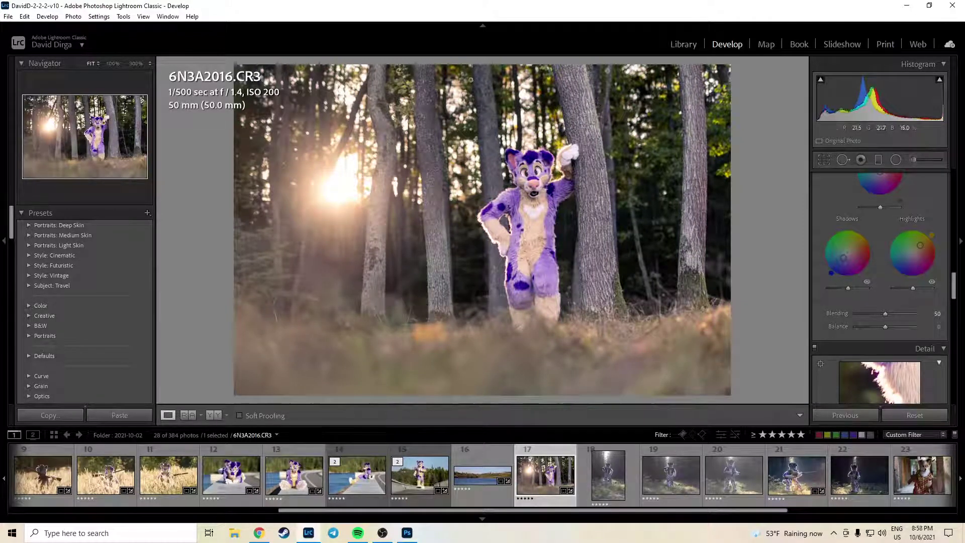
key("ctrl+z")
key("ctrl+z")
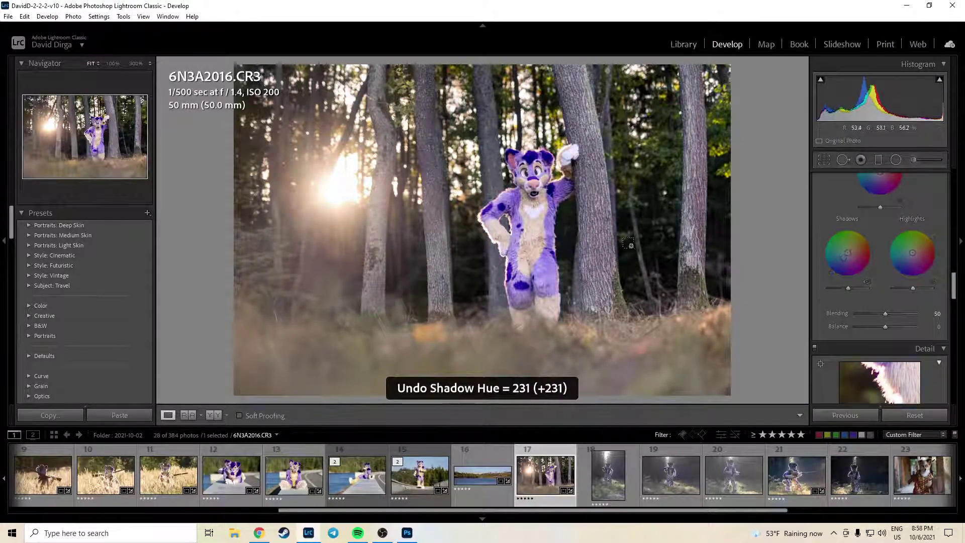
scroll(879, 264, "up", 5)
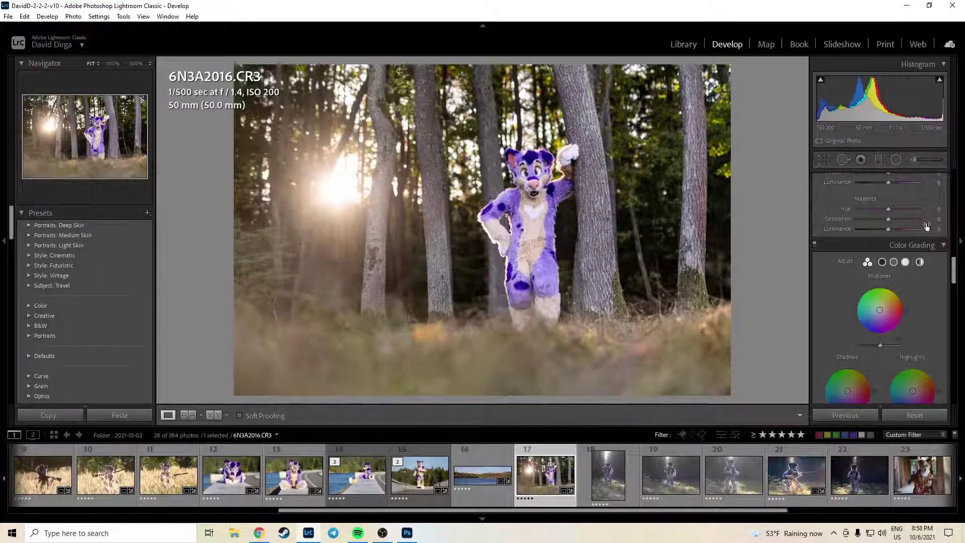
scroll(833, 302, "down", 3)
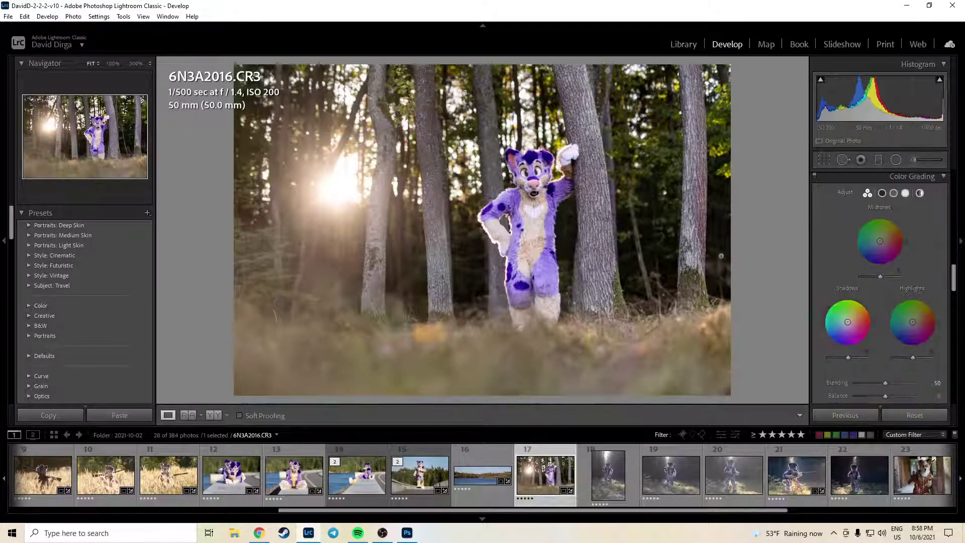
Open forest photo 6N3A2016.CR3 for editing in Photoshop and switch to it.
right_click(473, 215)
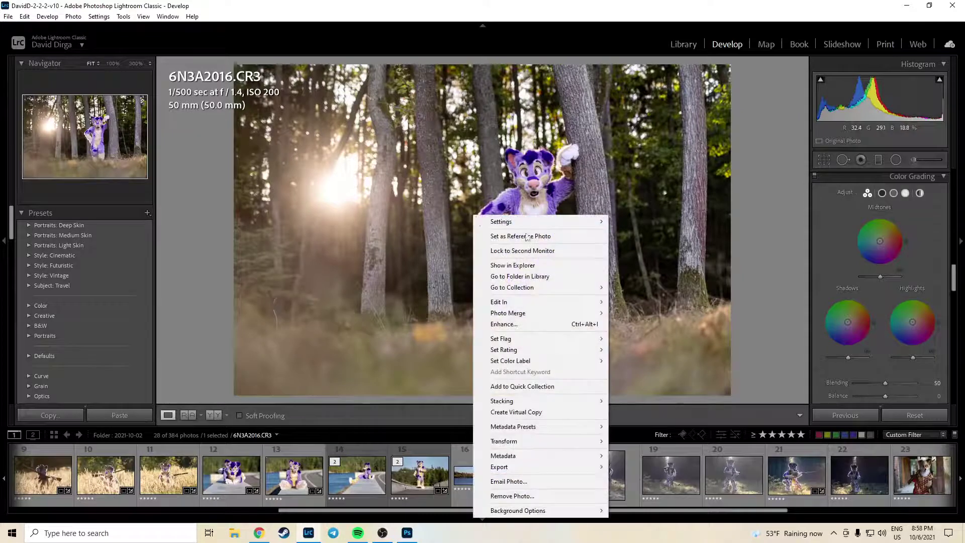
mouse_move(593, 302)
left_click(639, 302)
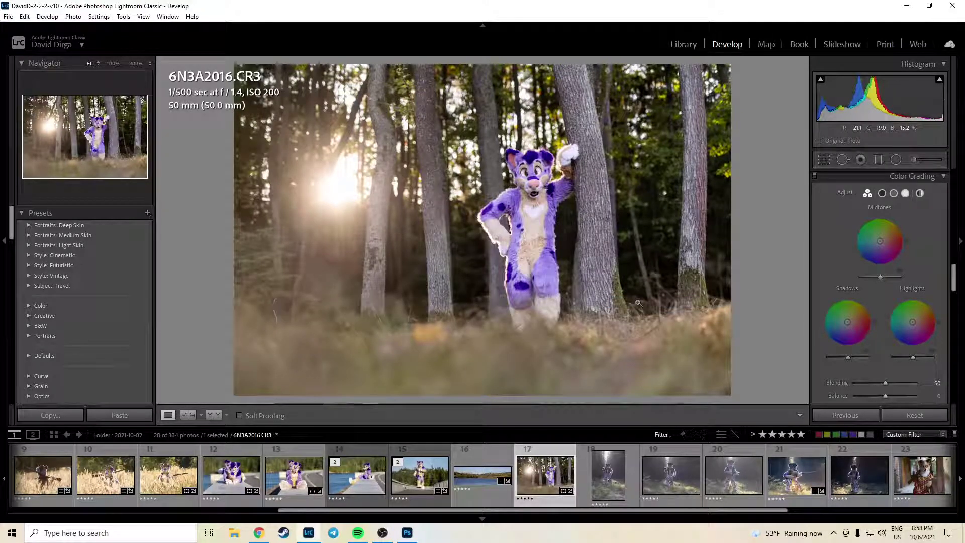
left_click(407, 533)
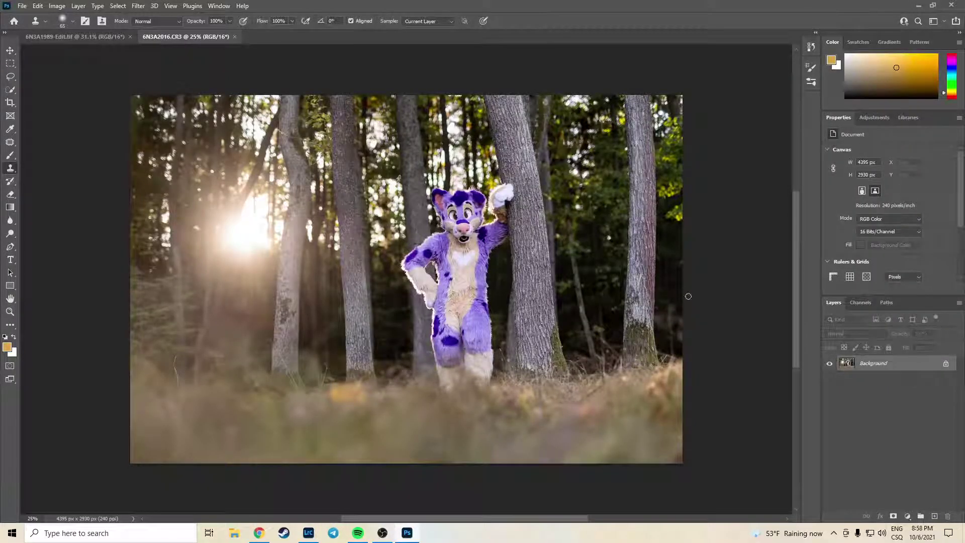
Add a Gradient Map adjustment layer and set its dark-end colour stop to blue #4e4eaf.
left_click(908, 517)
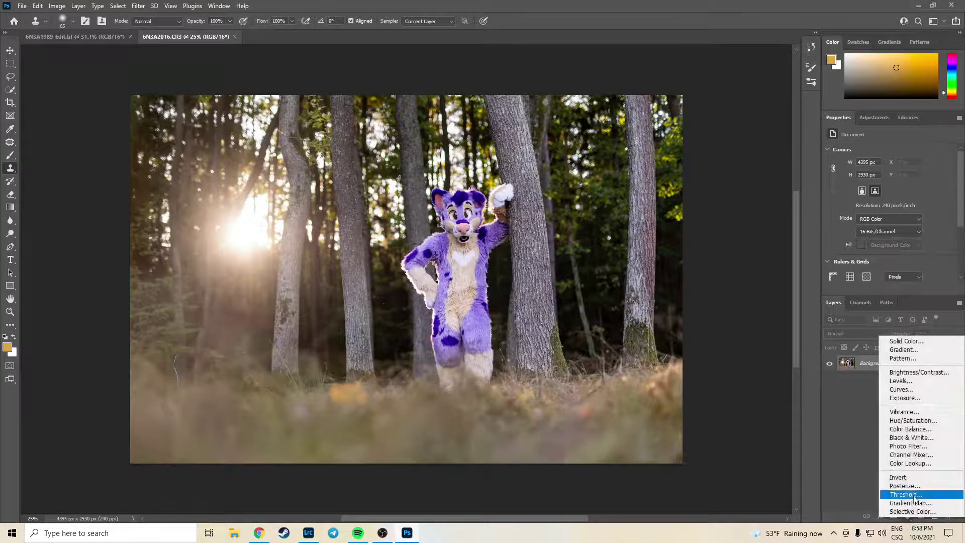
left_click(905, 499)
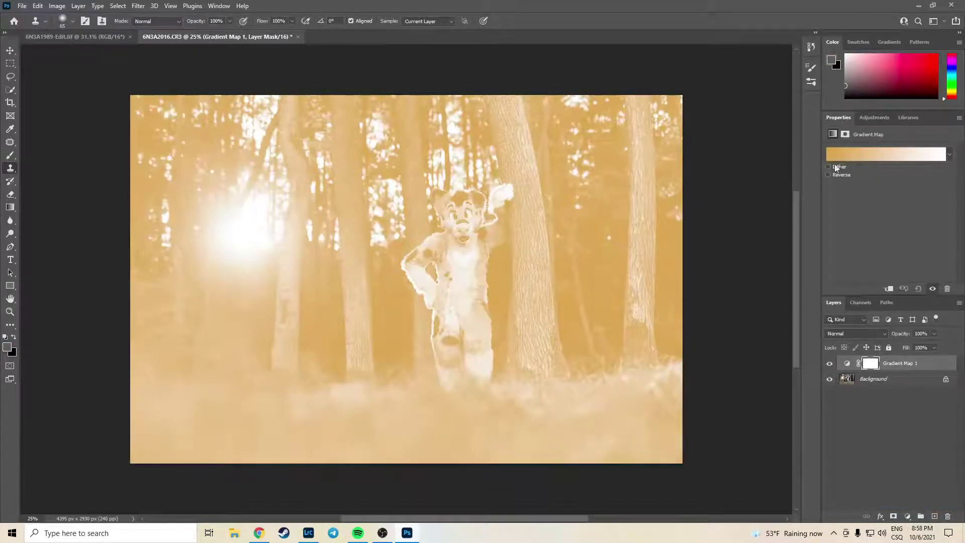
left_click(831, 155)
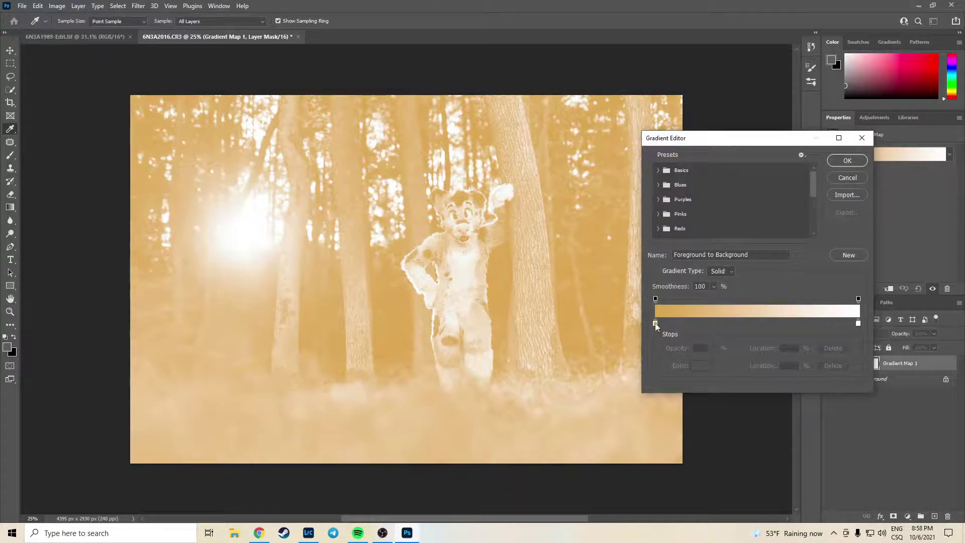
double_click(656, 323)
left_click_drag(709, 237, 710, 206)
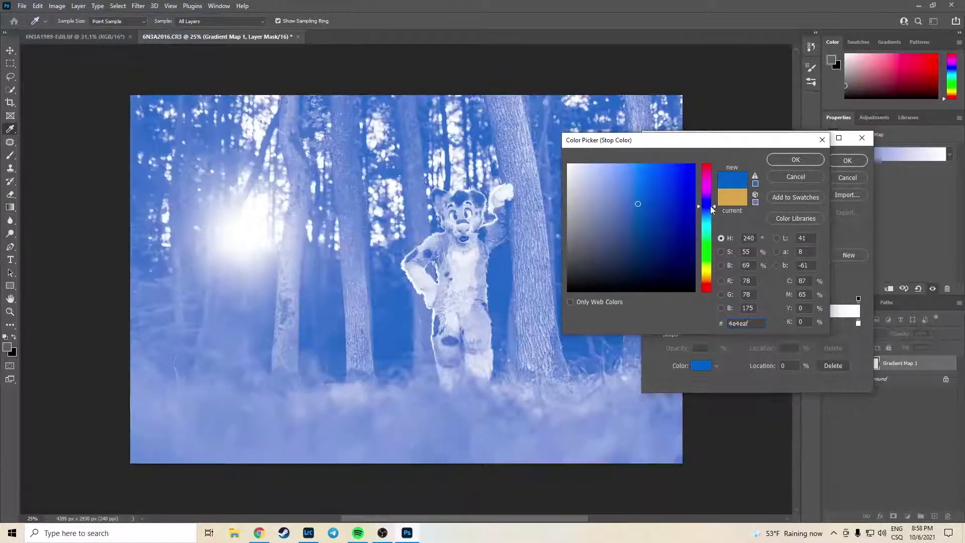
left_click(780, 161)
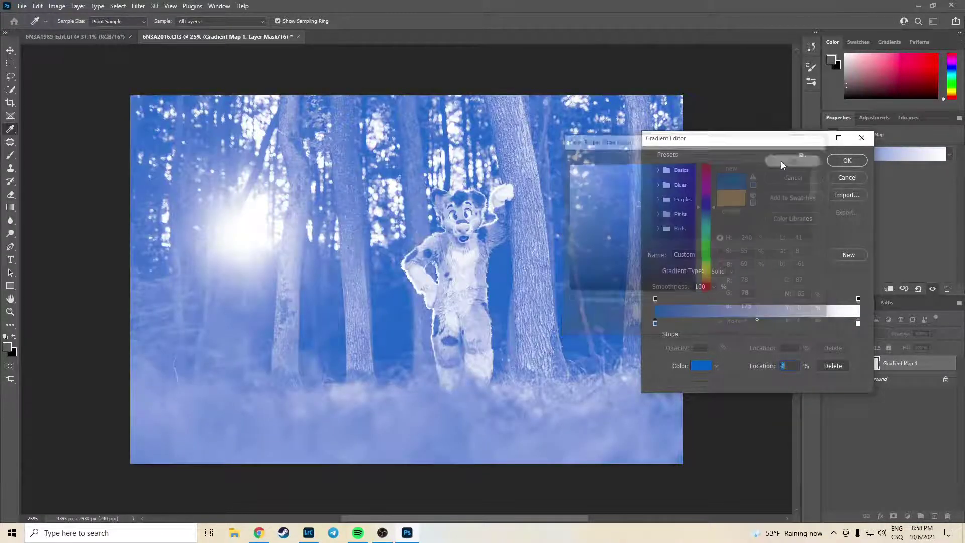
Set the gradient map's light-end colour stop to golden yellow #ceb335 and accept the gradient.
double_click(859, 325)
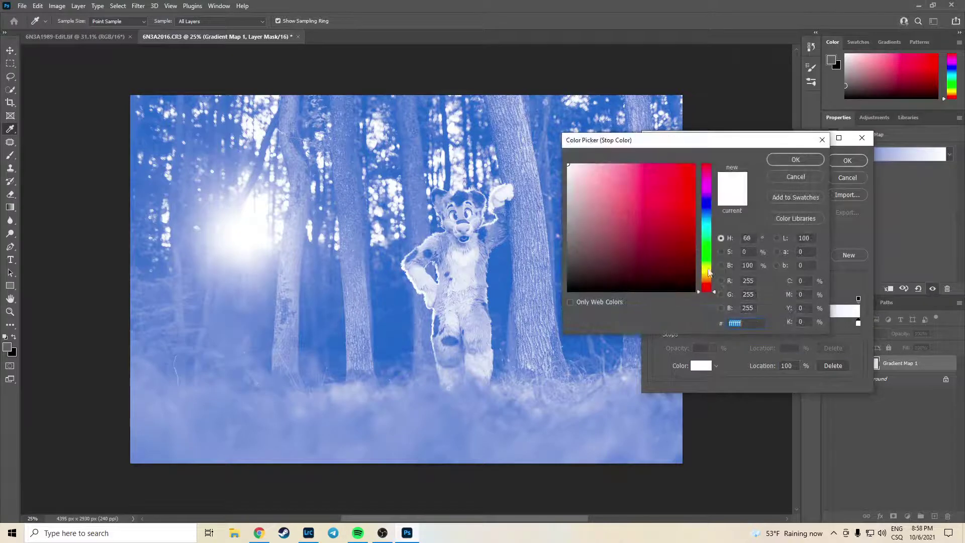
left_click_drag(708, 272, 709, 274)
left_click(662, 188)
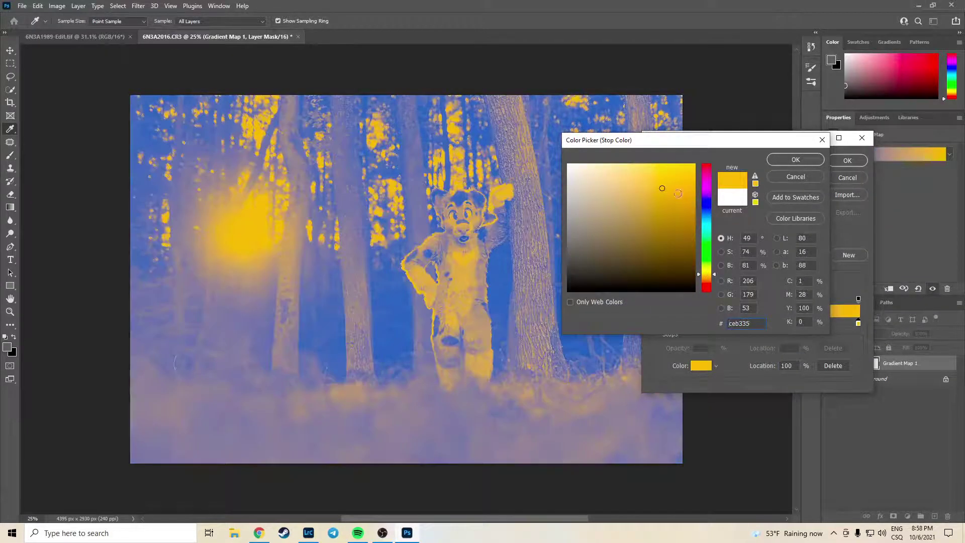
left_click(795, 160)
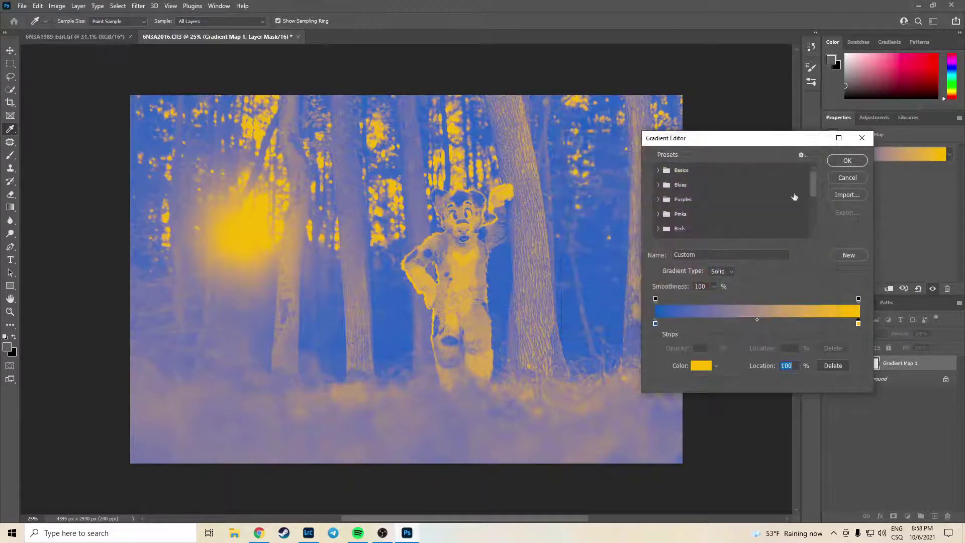
left_click(851, 163)
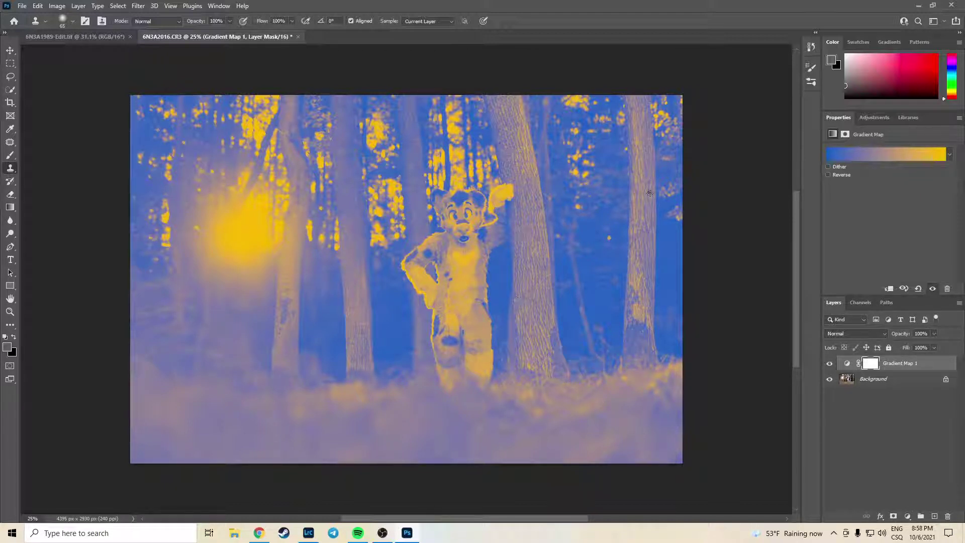
Darken the gradient map's yellow colour stop to #aa942d.
left_click(934, 159)
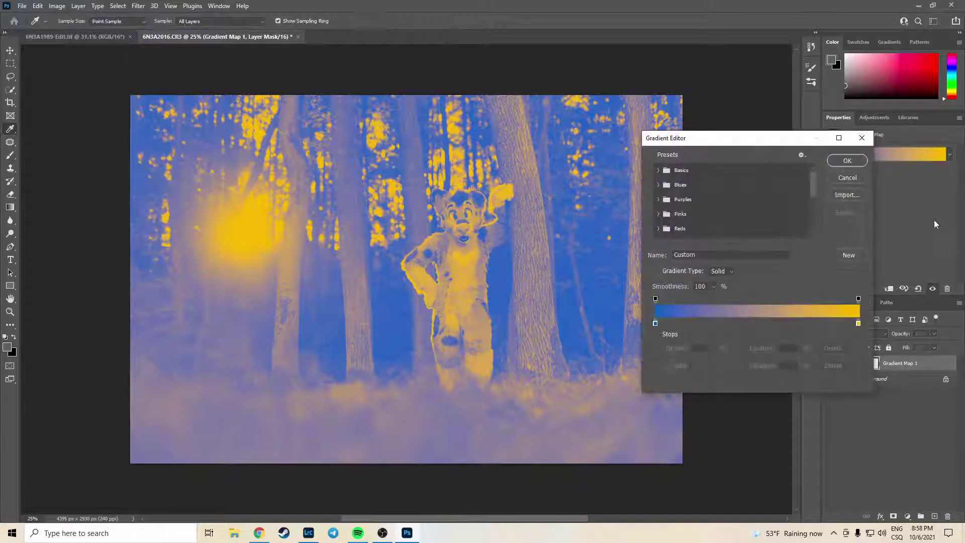
double_click(859, 324)
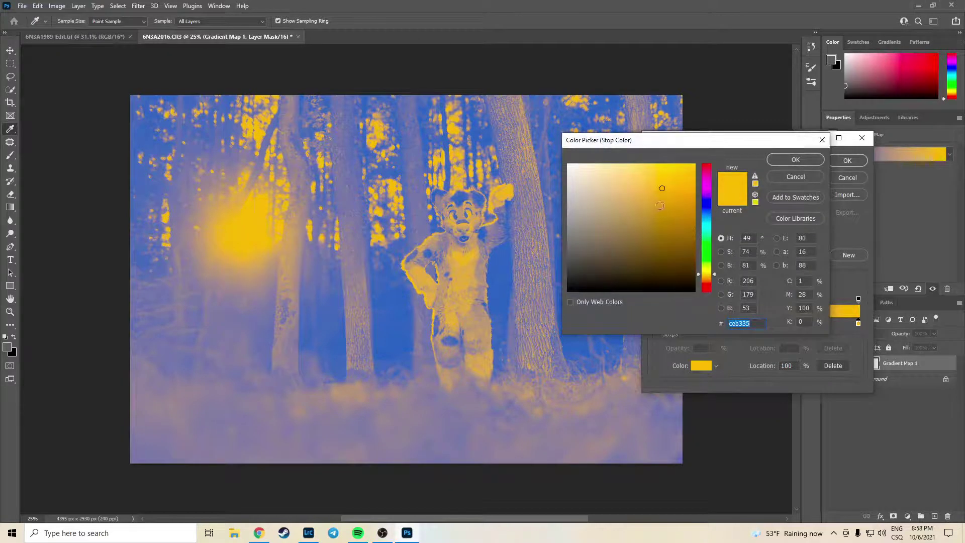
left_click(660, 206)
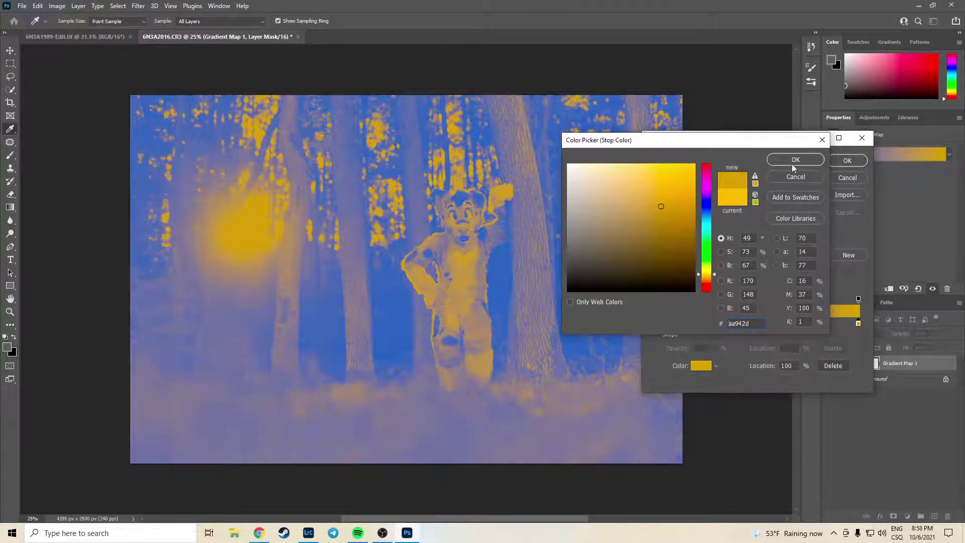
left_click(794, 161)
left_click(847, 161)
Blend the gradient map layer with Soft Light at 33% opacity, and hide it to compare the photo without it.
left_click(844, 334)
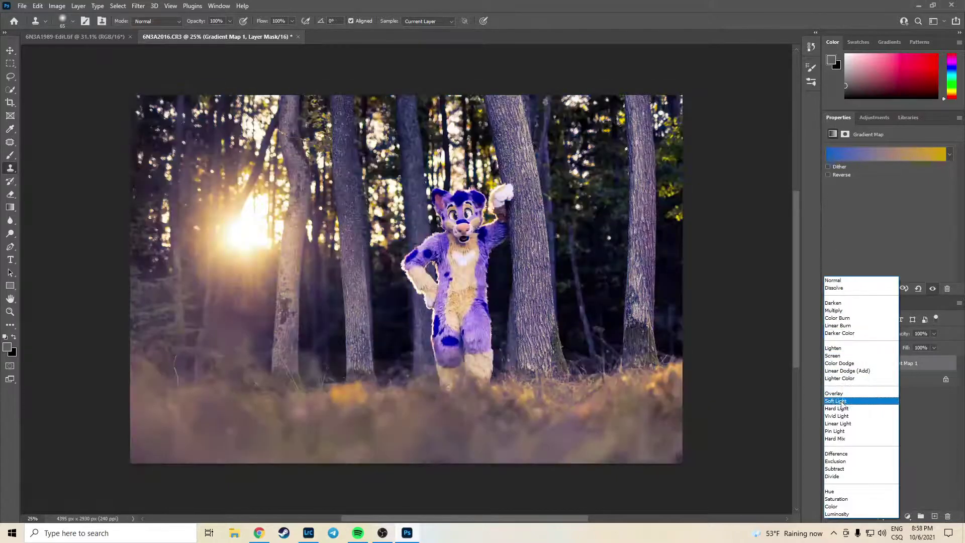
left_click(842, 402)
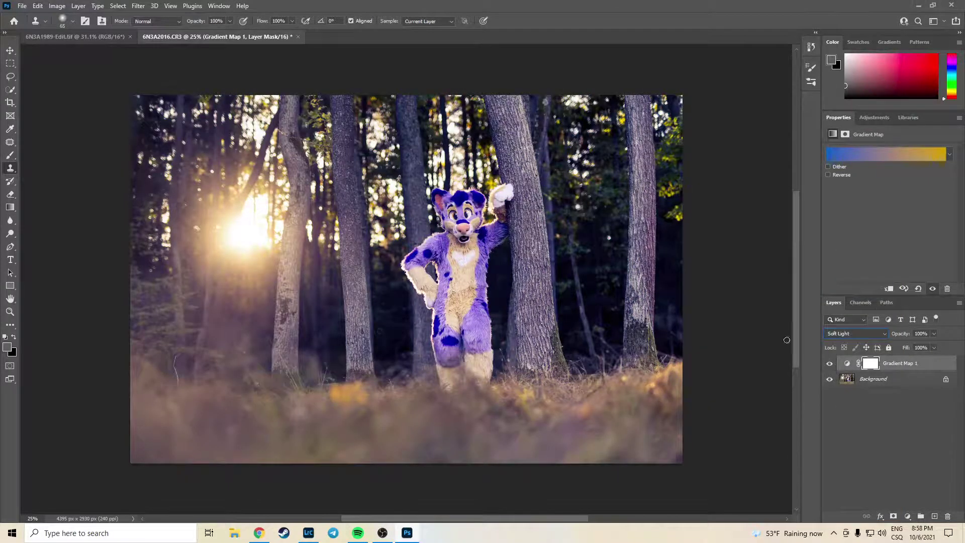
left_click(934, 334)
left_click_drag(938, 345, 912, 346)
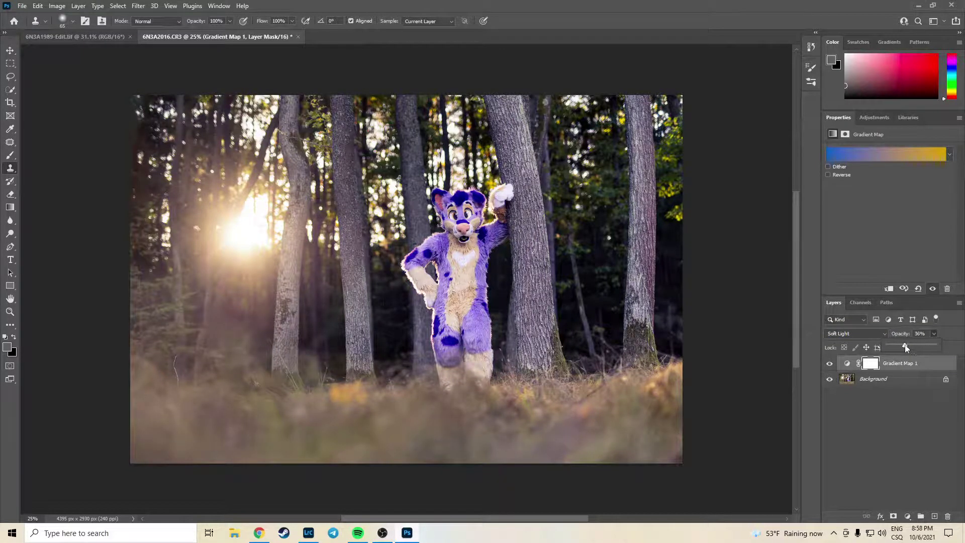
left_click(921, 336)
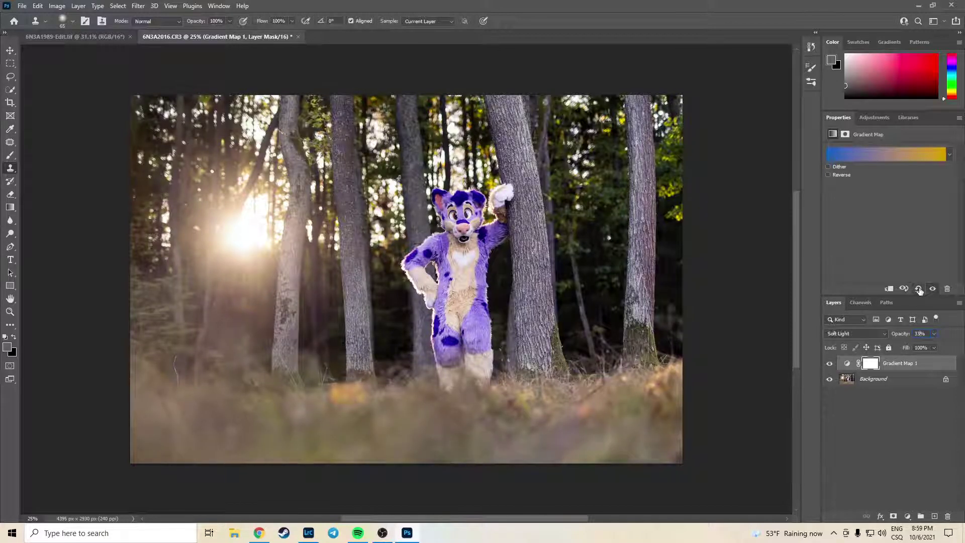
left_click(830, 364)
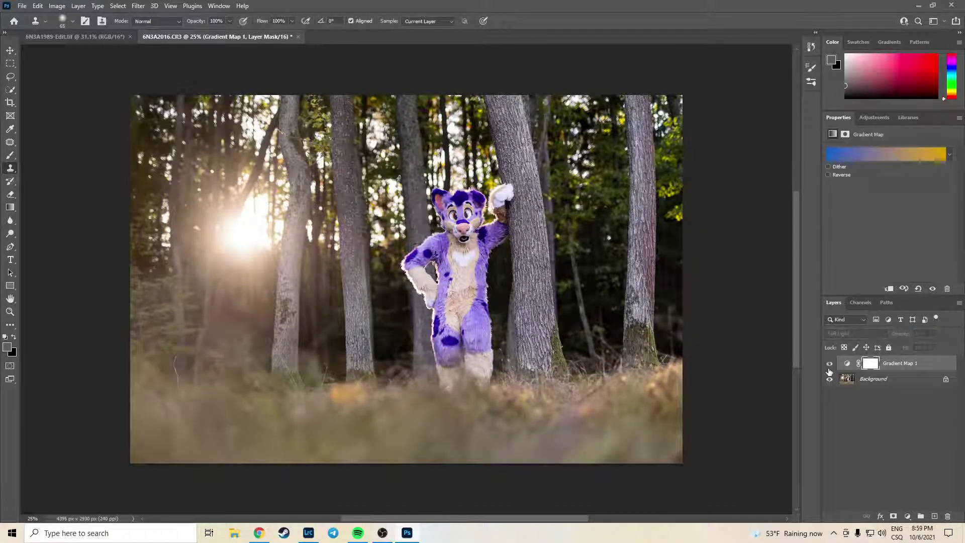
Compare the forest photo with and without the gradient map layer.
left_click(829, 369)
left_click(829, 369)
left_click(830, 369)
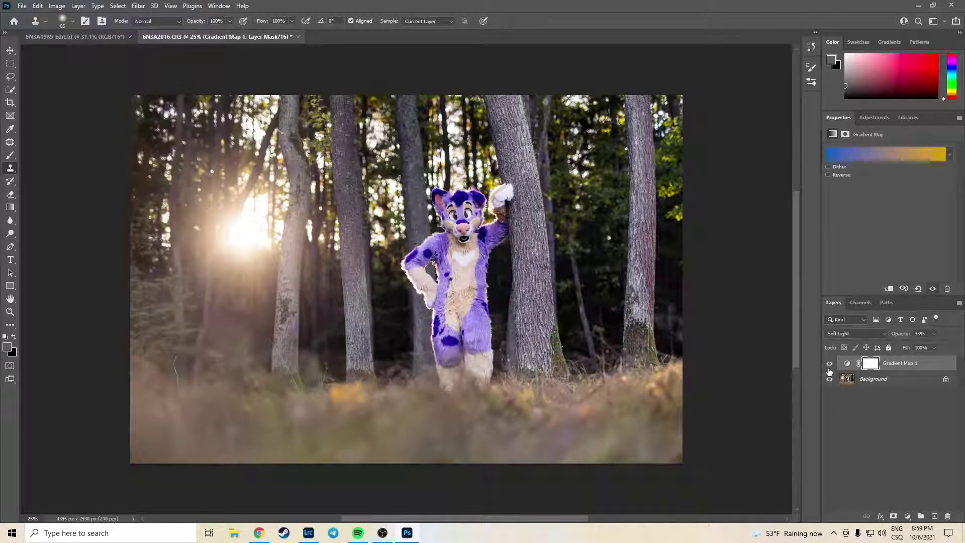
left_click(830, 369)
left_click(830, 369)
Switch to the Gradient tool and set the foreground colour to a muted golden yellow, #af994e.
left_click(11, 208)
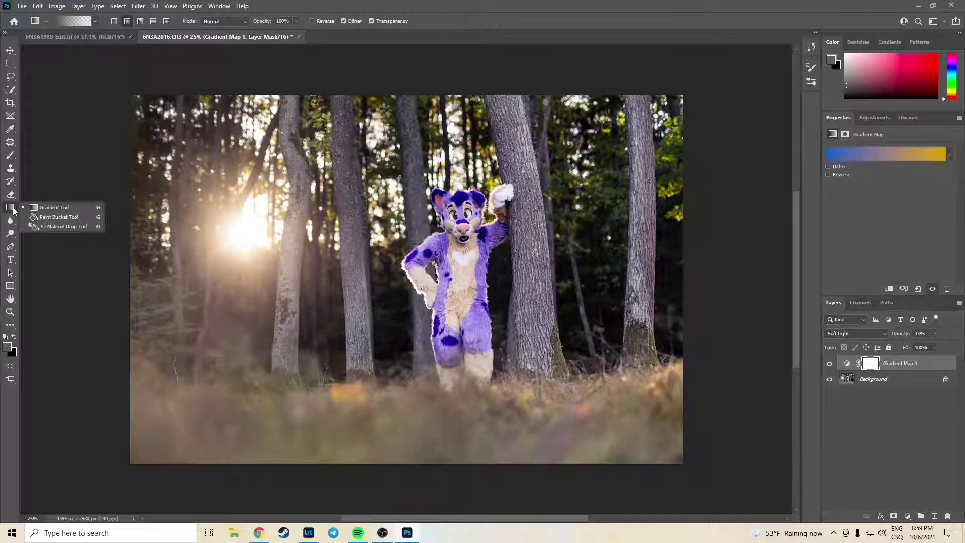
left_click(29, 207)
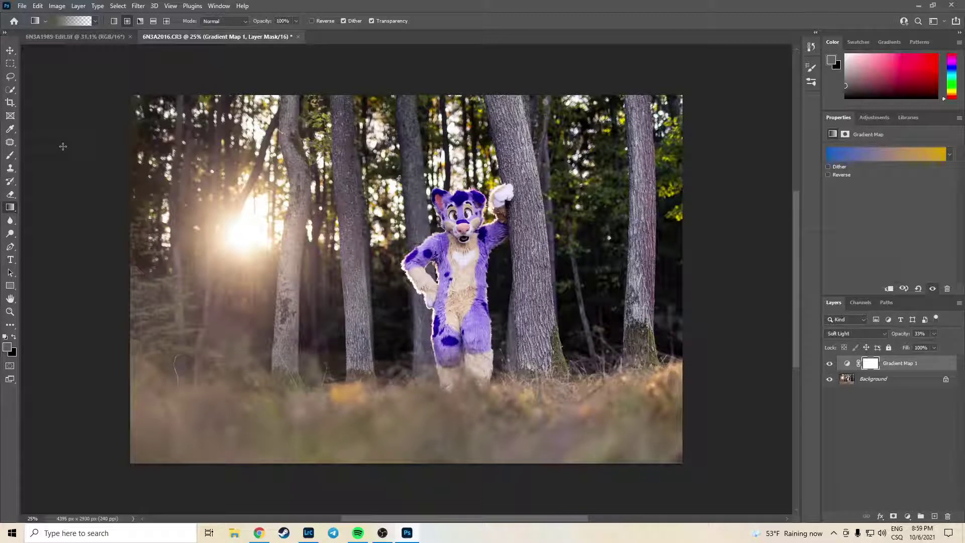
left_click(7, 346)
left_click(706, 276)
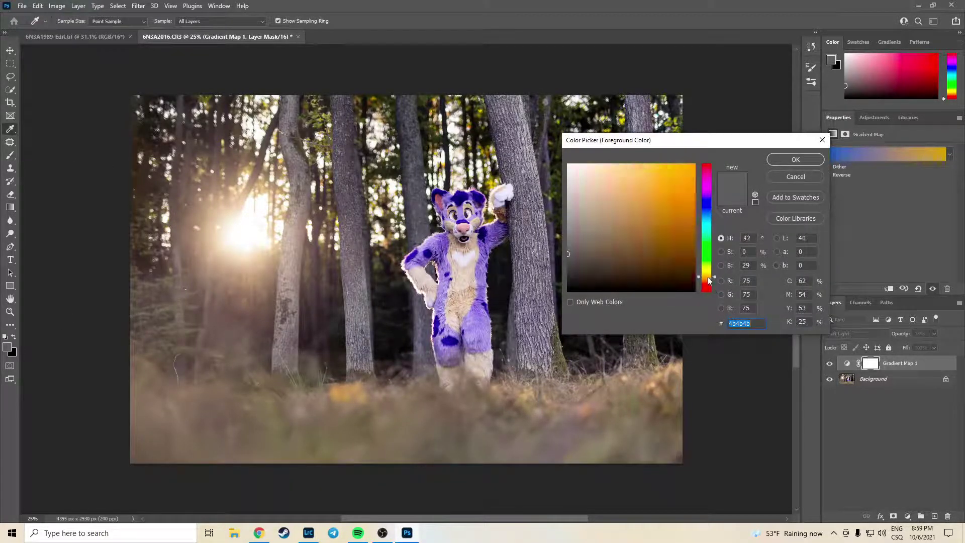
left_click(649, 201)
mouse_move(650, 201)
left_mouse_down()
mouse_move(647, 187)
mouse_move(640, 215)
left_mouse_up()
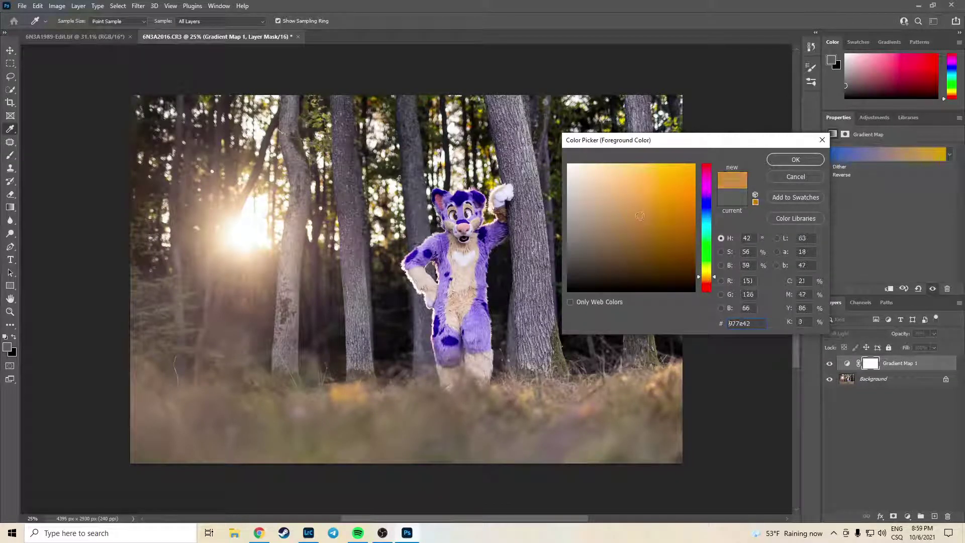
left_click(642, 189)
left_click(796, 160)
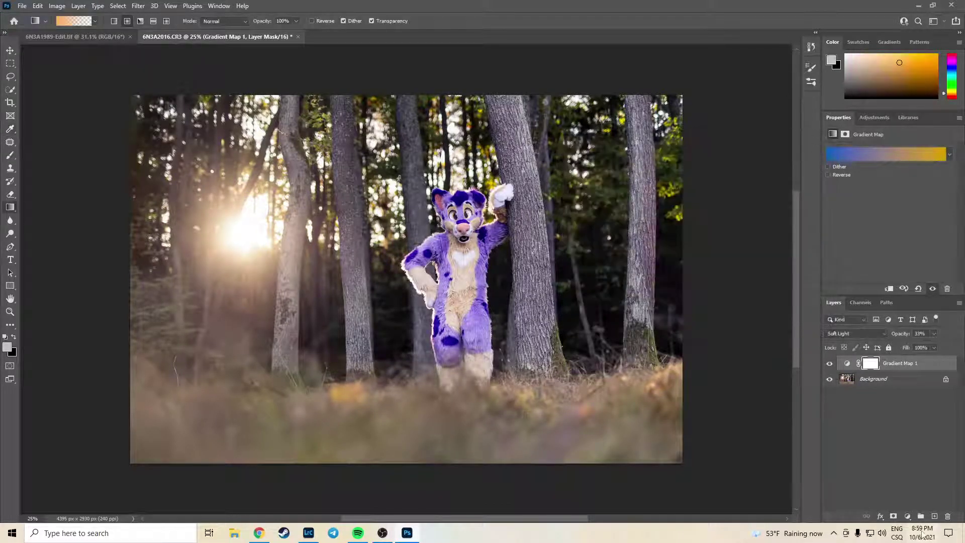
Draw a golden radial gradient outward from the sun on a new layer, and hide the other layers to inspect it.
left_click(934, 516)
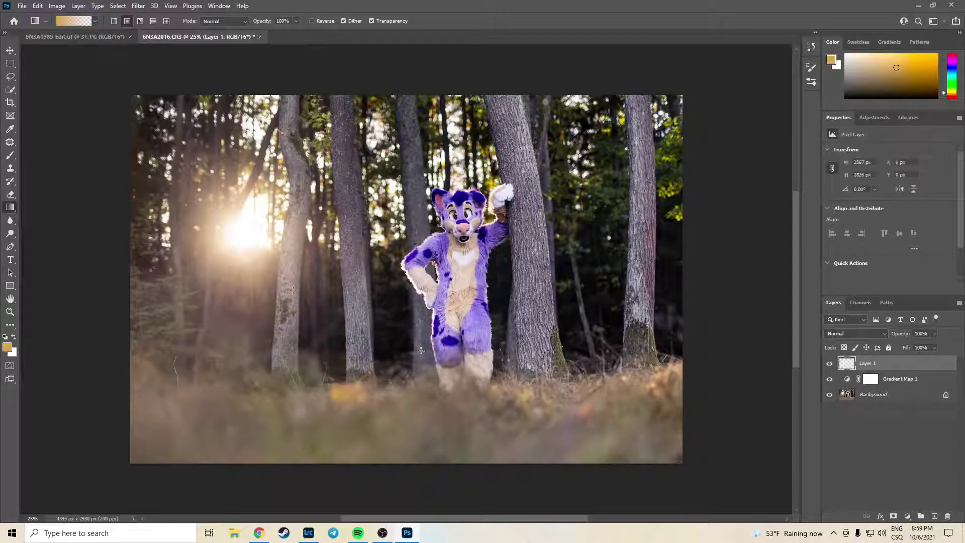
left_click_drag(243, 241, 324, 163)
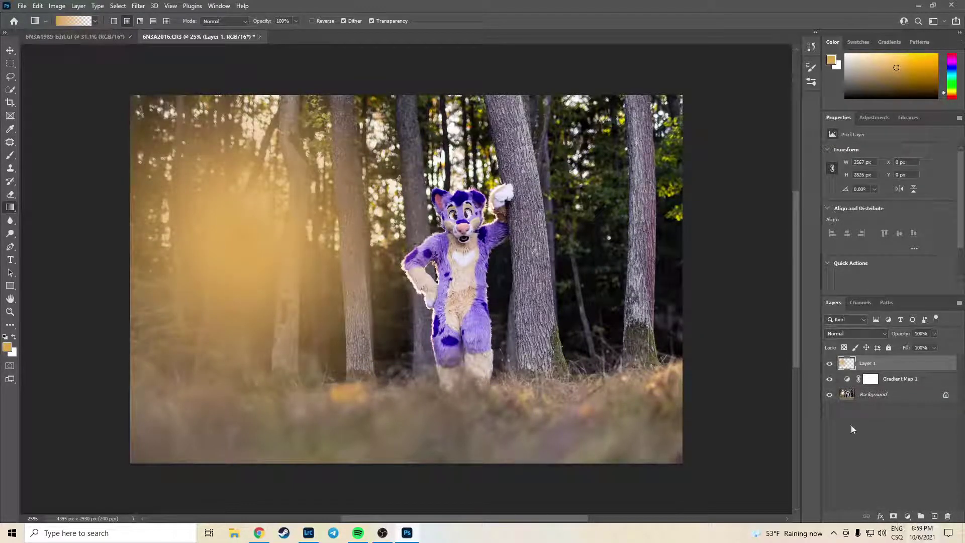
left_click(829, 379)
left_click(829, 395)
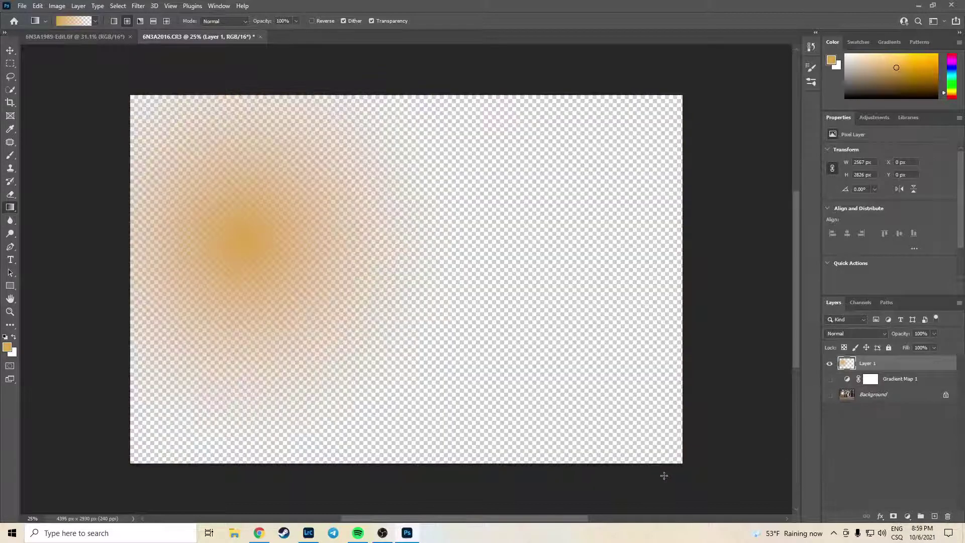
Brighten the foreground golden yellow and, with the other layers shown again, add another radial gradient over the sun.
left_click(7, 347)
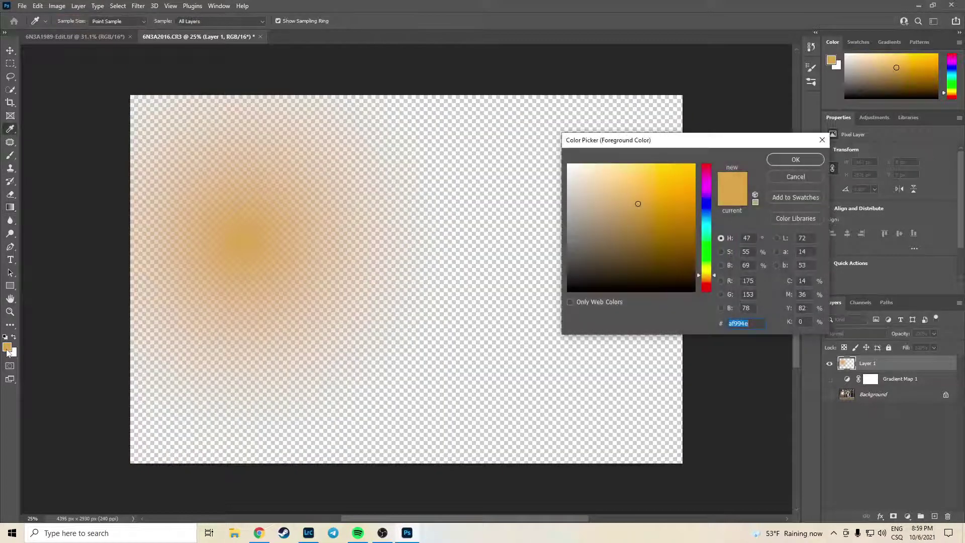
left_click(638, 181)
left_click(796, 159)
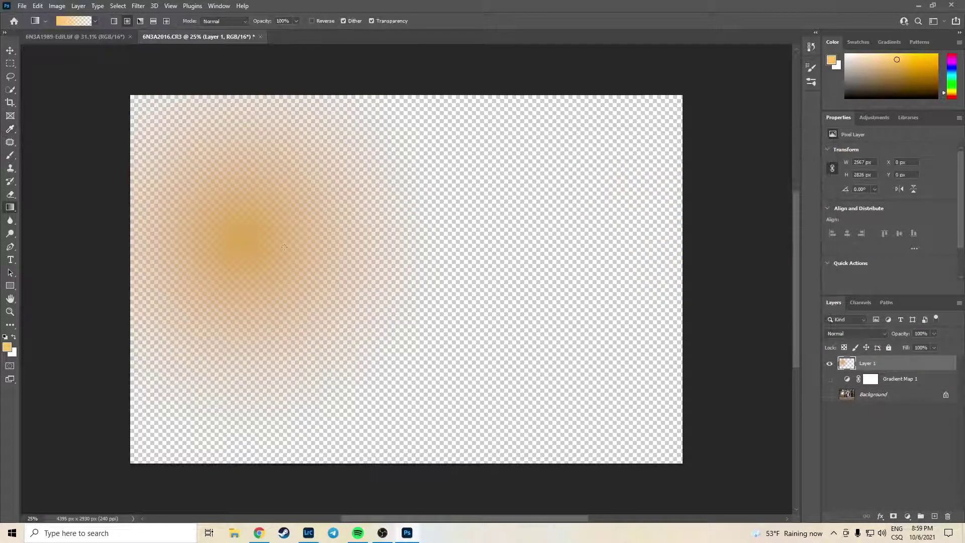
left_click(830, 379)
left_click(829, 394)
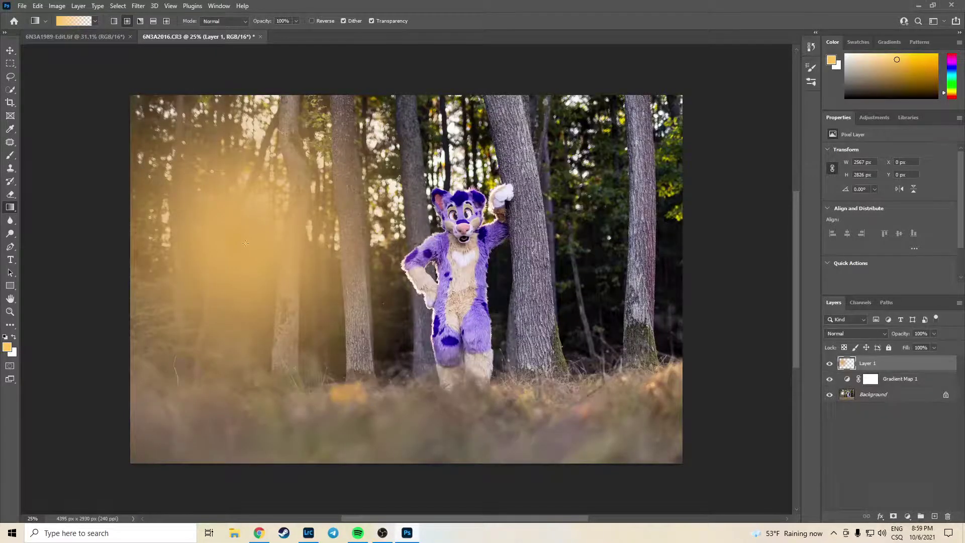
left_click_drag(420, 337, 420, 339)
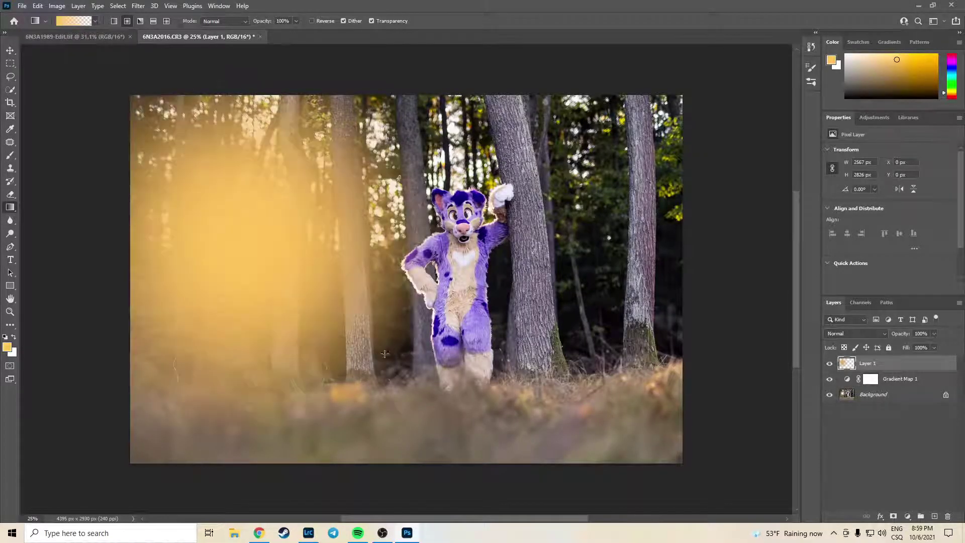
Blend the golden gradient layer with Soft Light and compare the photo with and without it.
left_click(858, 332)
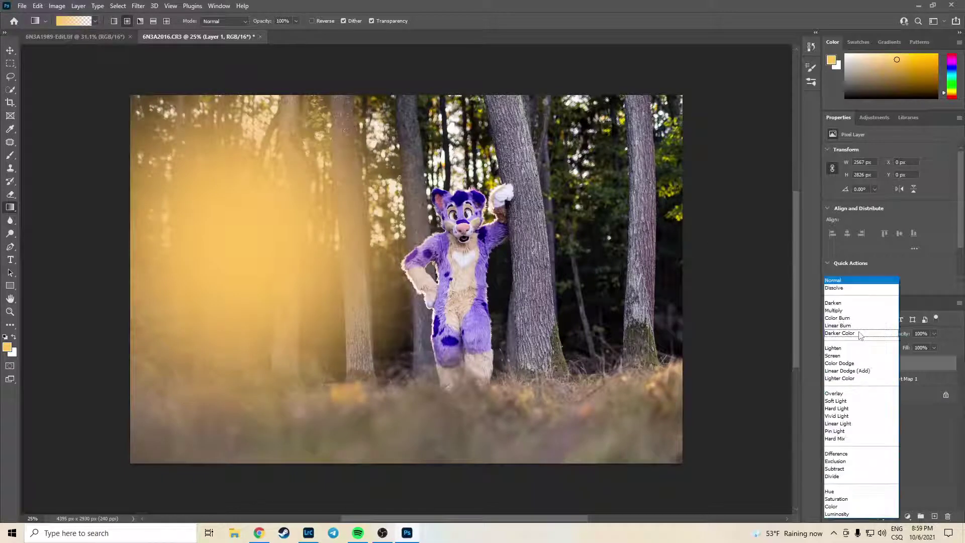
left_click(841, 402)
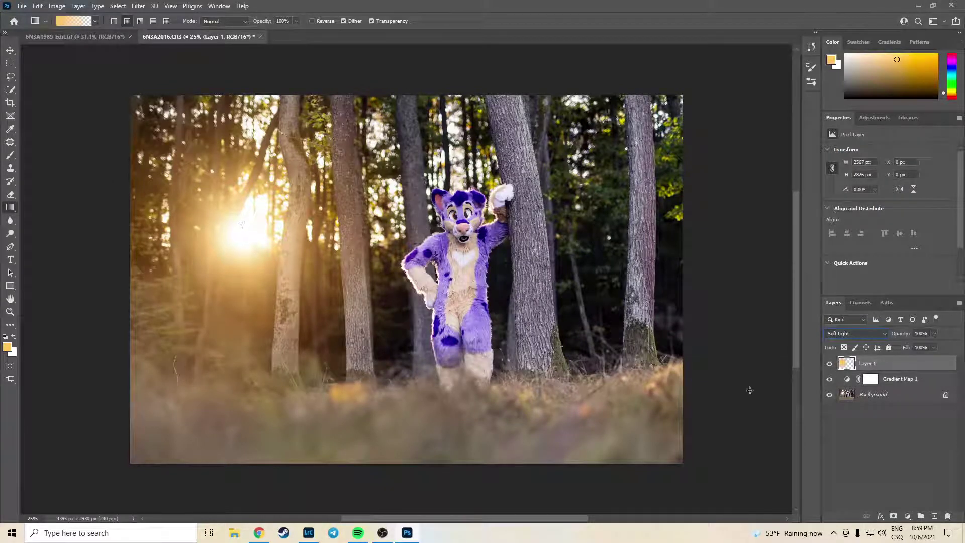
left_click(830, 364)
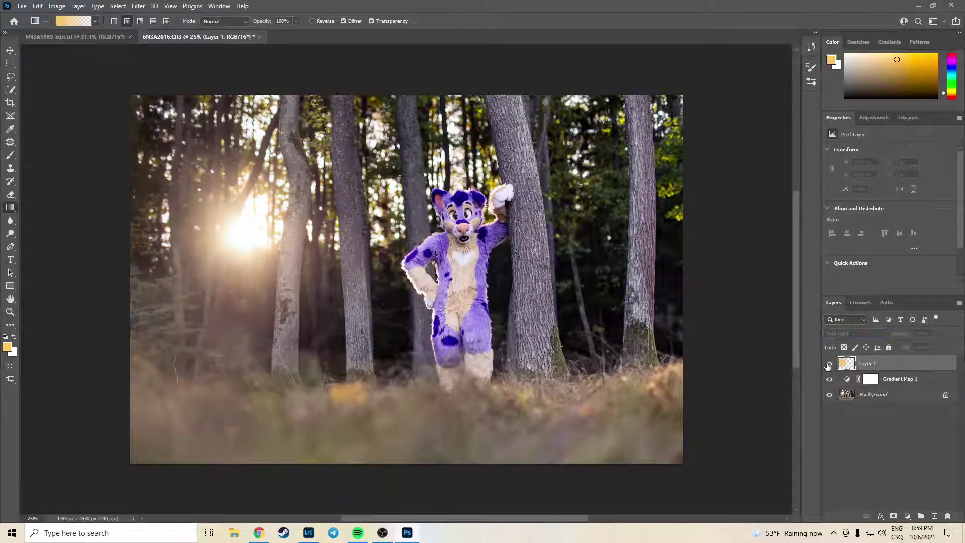
left_click(829, 364)
left_click(830, 363)
left_click(829, 364)
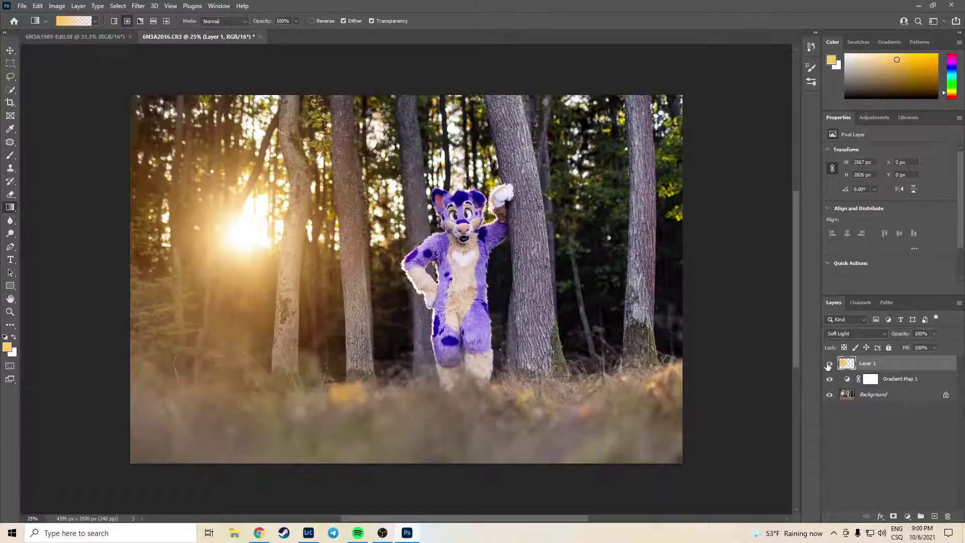
left_click(829, 363)
left_click(830, 363)
Try brushing the golden colour over the character's arm and the nearby tree trunk.
key("b")
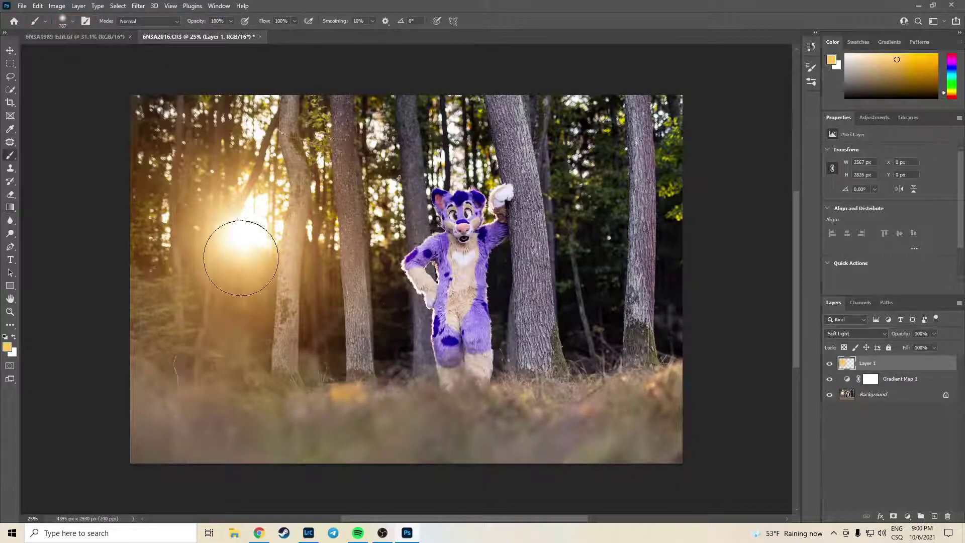
left_click_drag(423, 255, 410, 259)
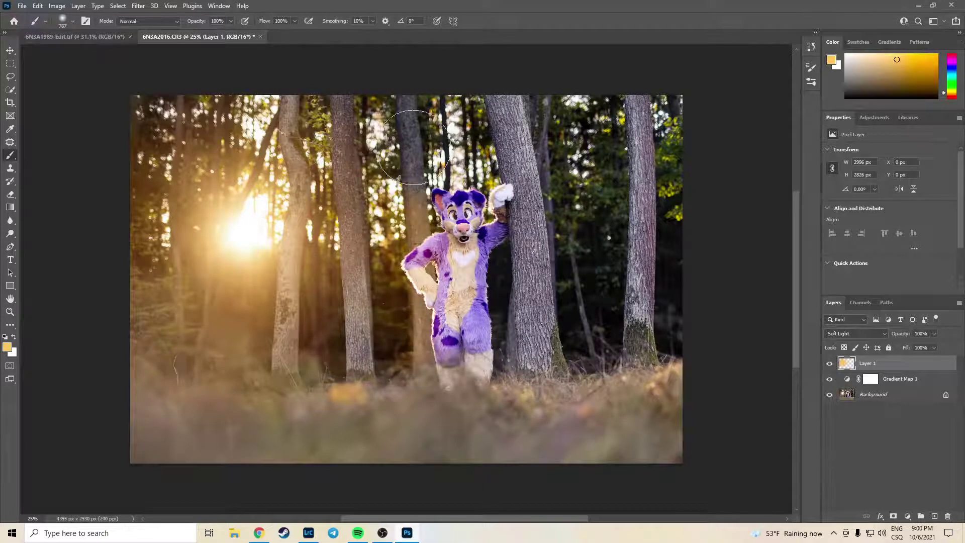
key("ctrl+z")
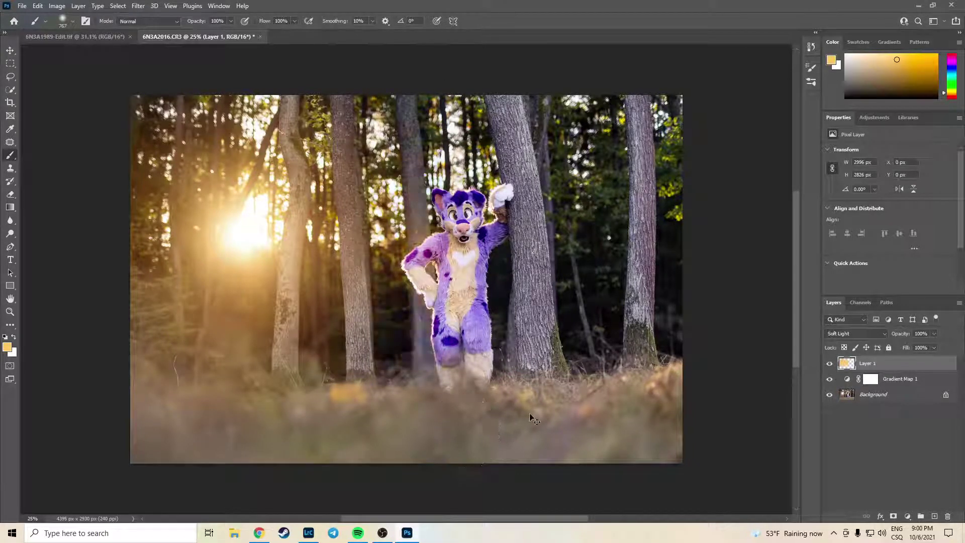
key("ctrl+z")
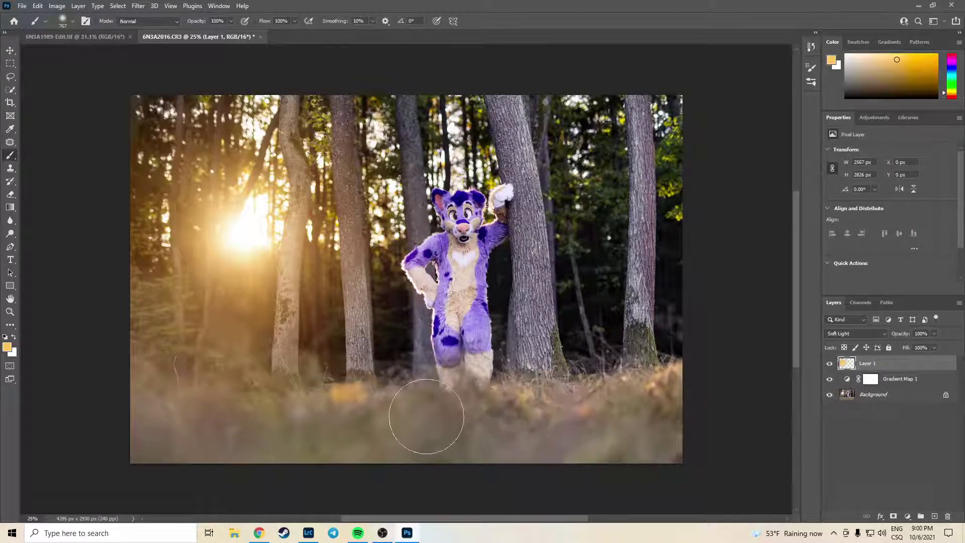
Try a linear golden gradient running from the sun toward the photo's lower-right corner.
left_click(10, 207)
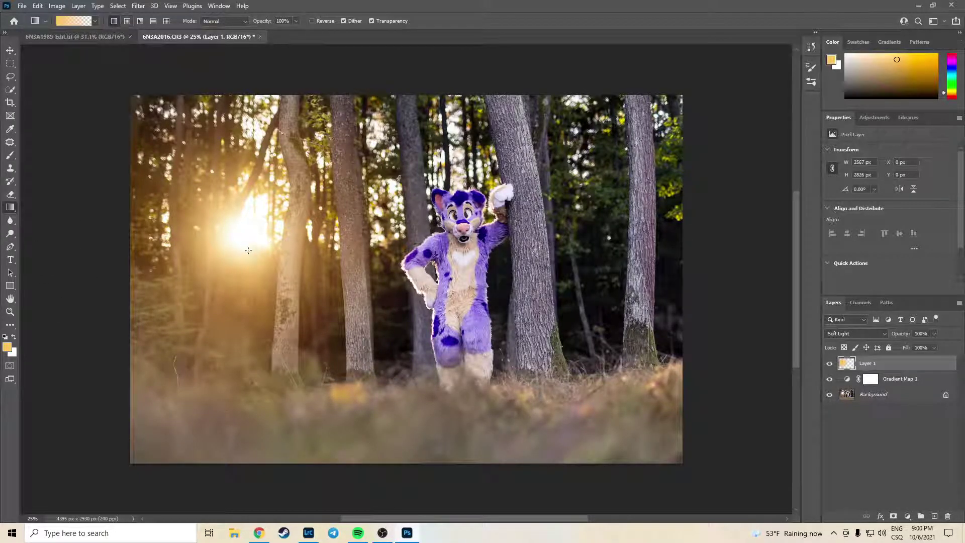
left_click_drag(248, 250, 641, 466)
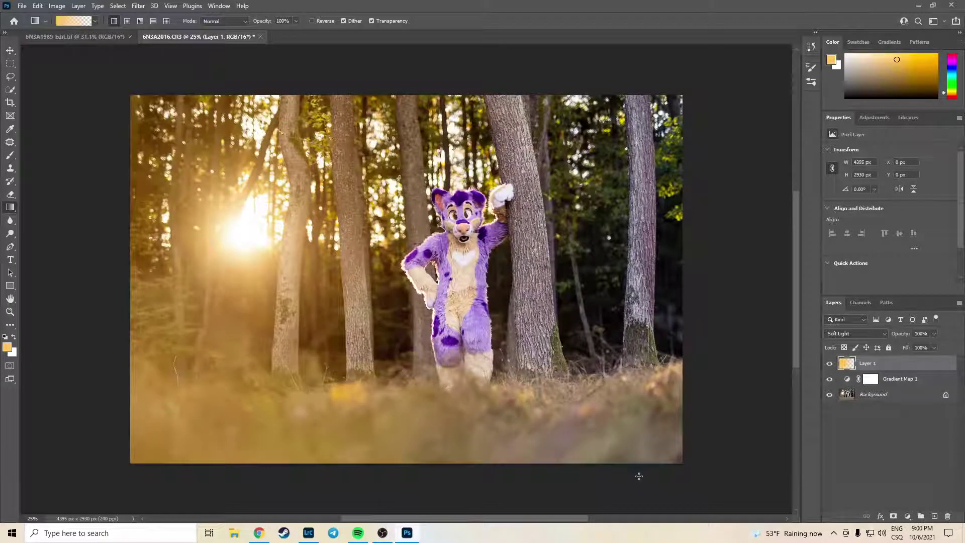
key("ctrl+z")
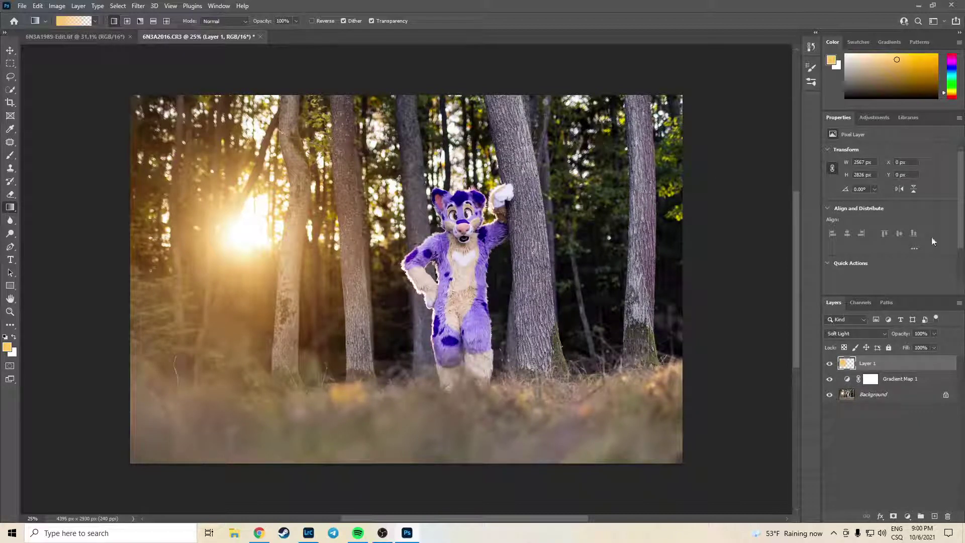
Reduce the golden gradient layer's opacity to 34% and compare the photo with and without it.
left_click(934, 334)
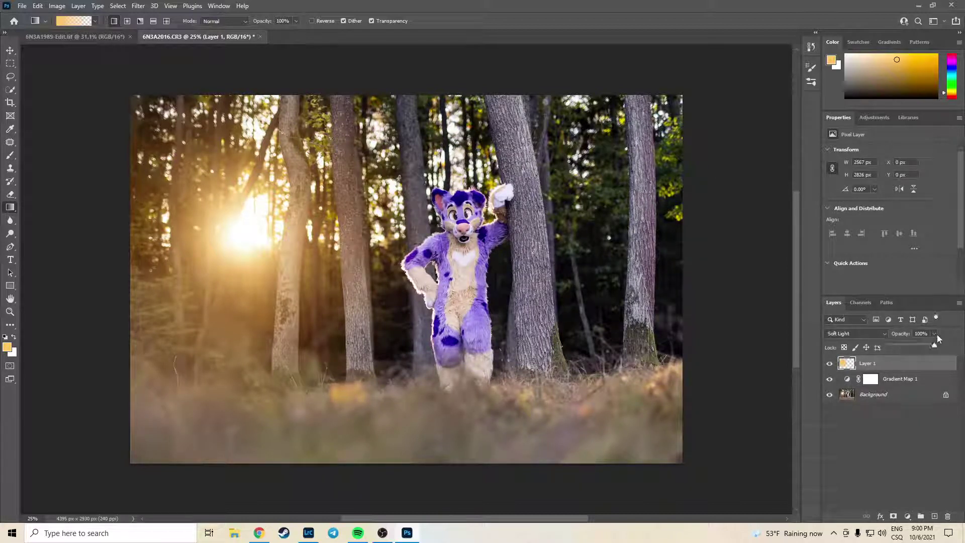
left_click(912, 345)
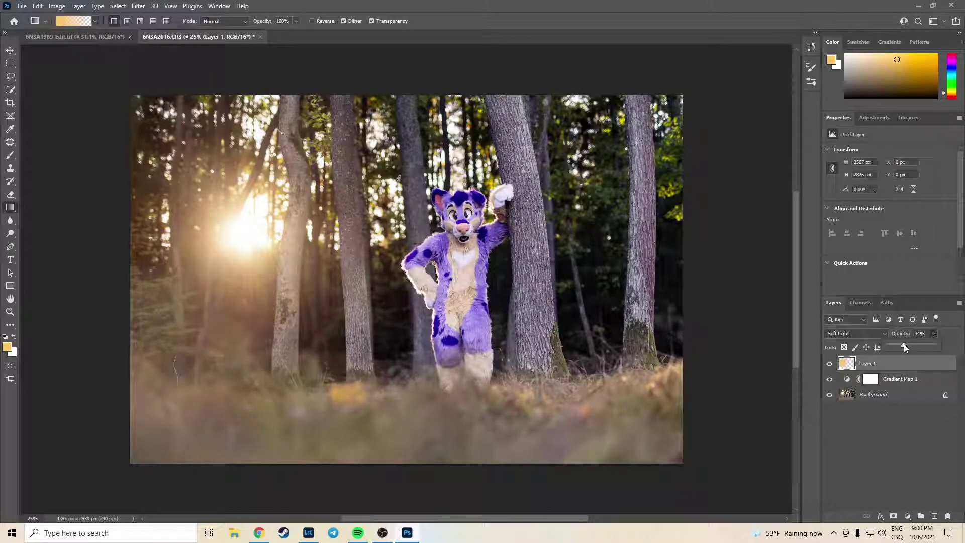
left_click(830, 363)
left_click(830, 363)
left_click(830, 363)
left_click(830, 363)
left_click(830, 363)
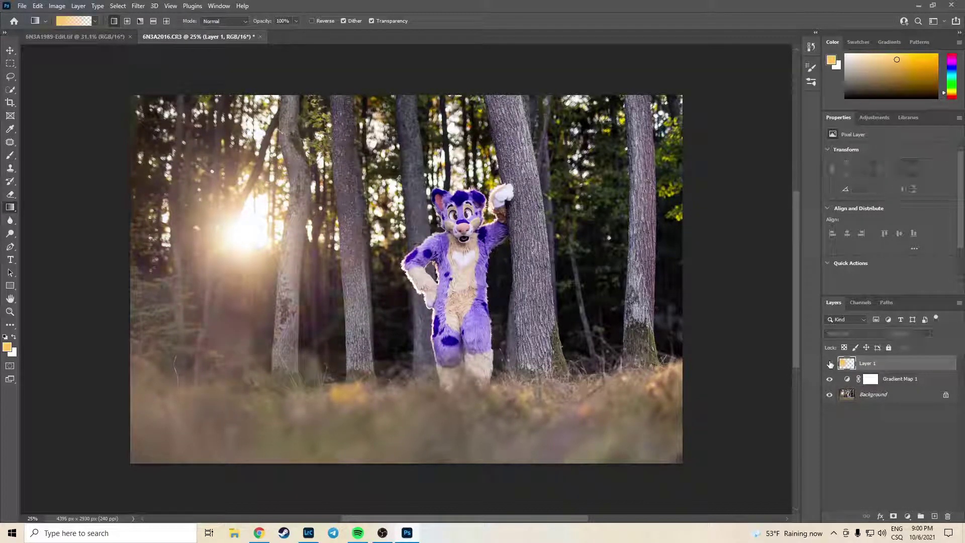
left_click(830, 364)
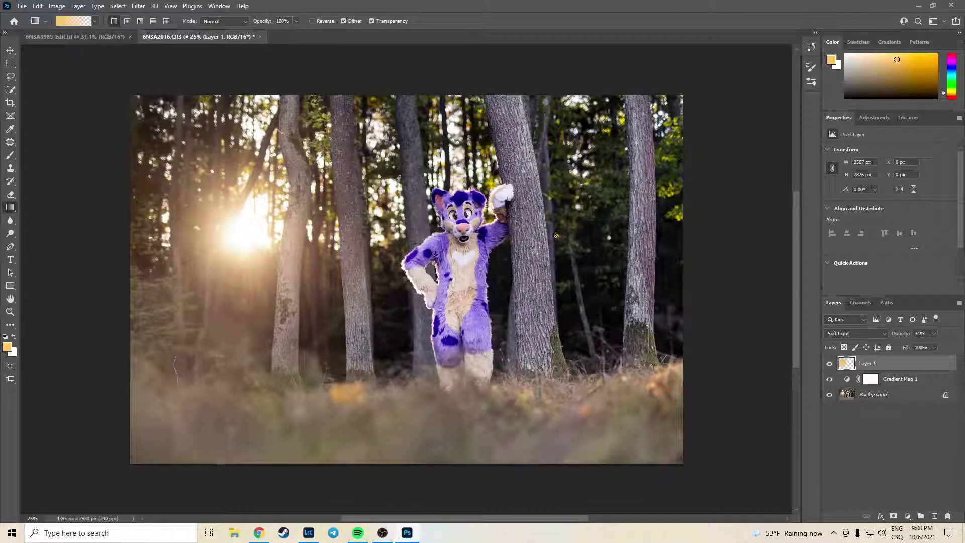
Add a golden yellow Solid Color fill layer blended with Soft Light at 10% opacity, and hide it for comparison.
left_click(906, 516)
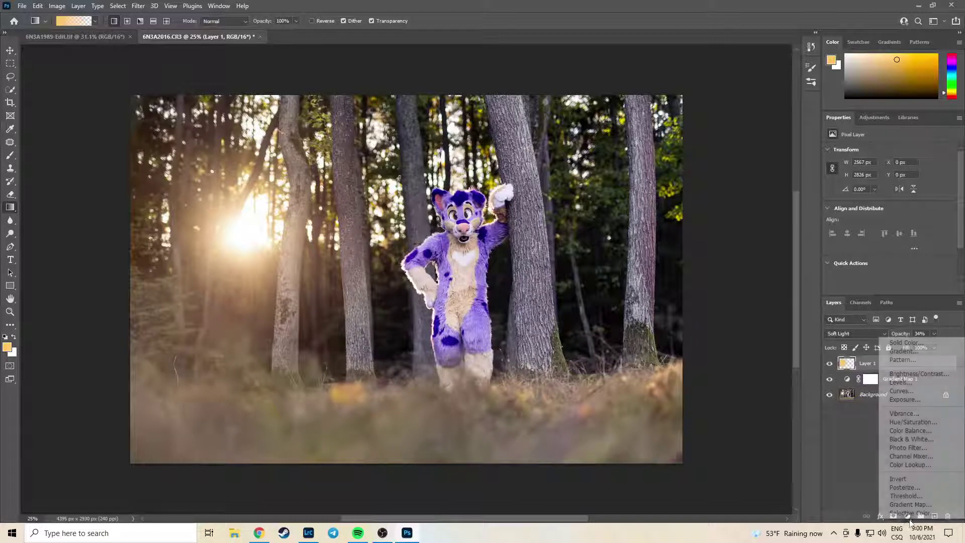
left_click(906, 343)
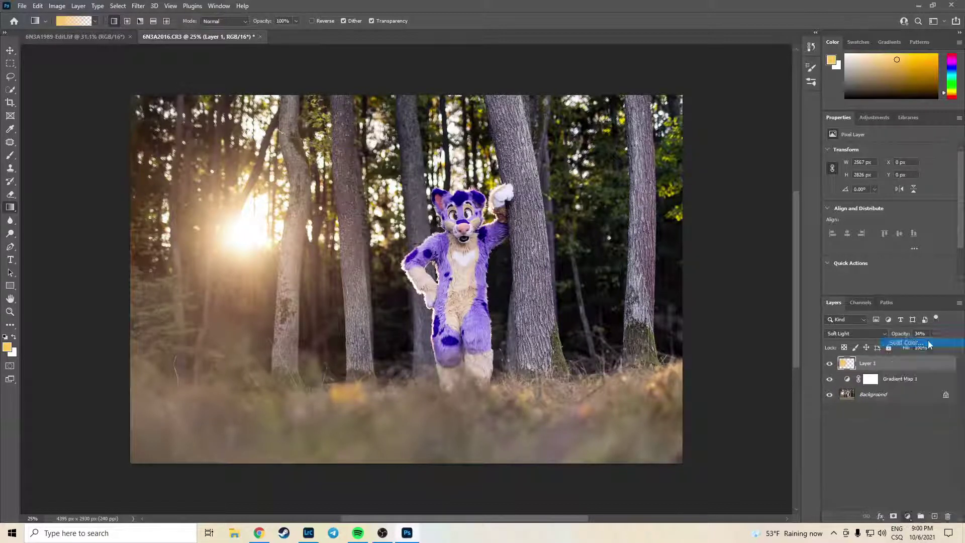
left_click(795, 159)
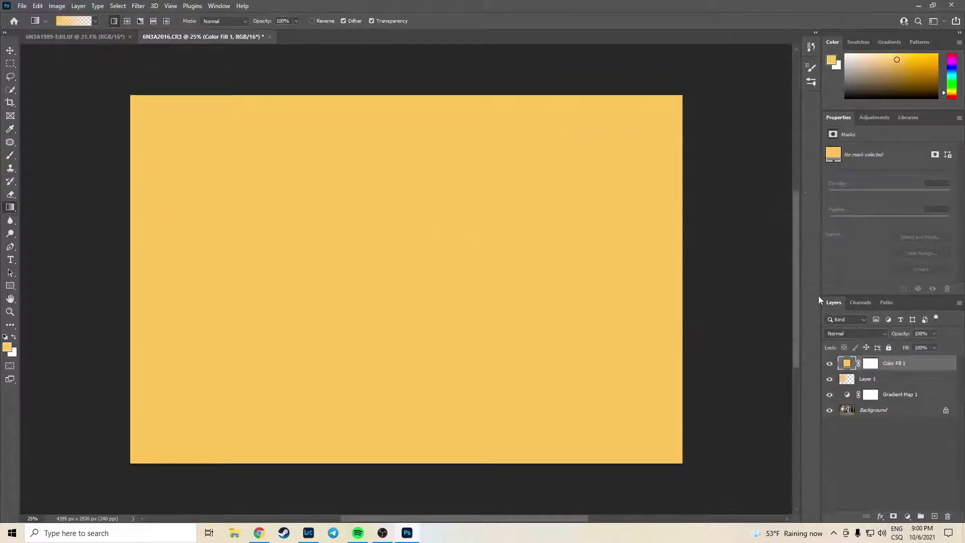
left_click(840, 334)
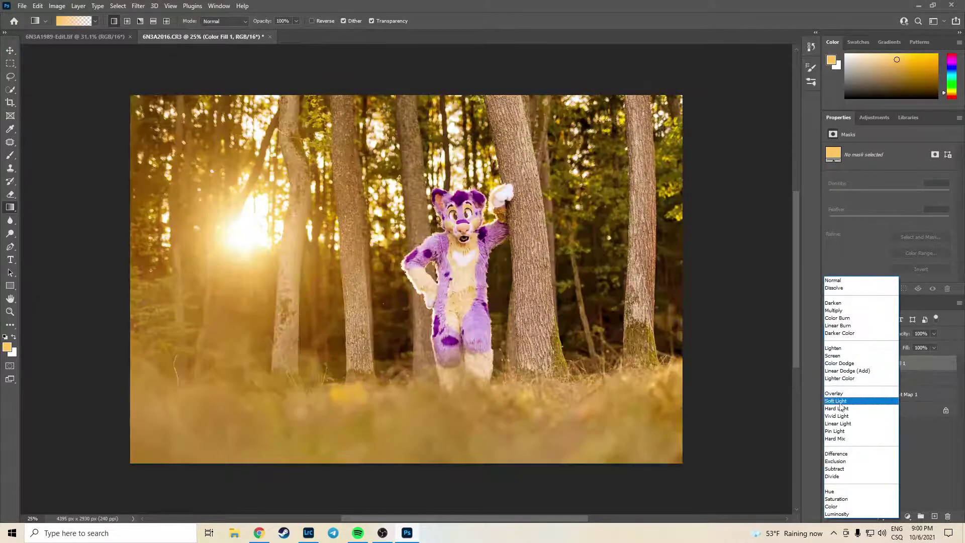
left_click(837, 400)
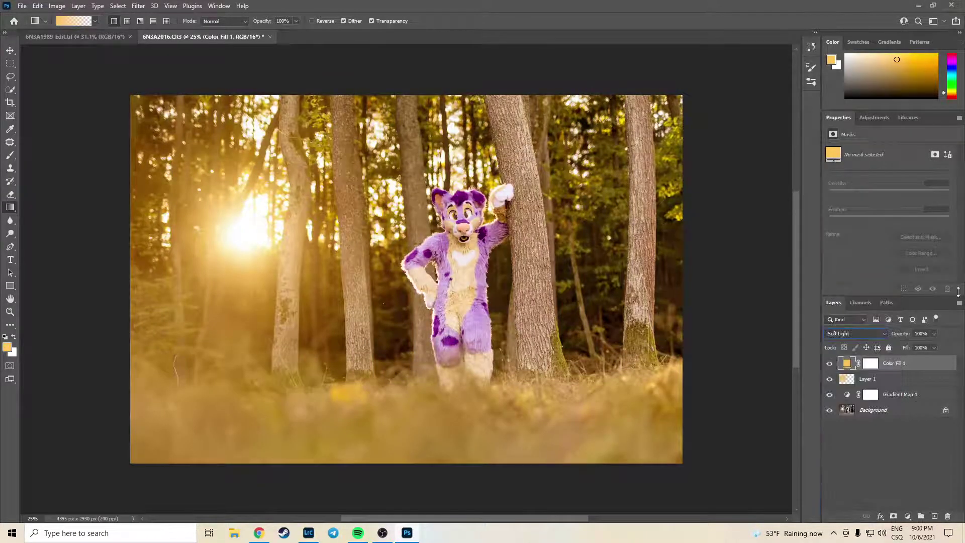
left_click_drag(909, 345, 894, 344)
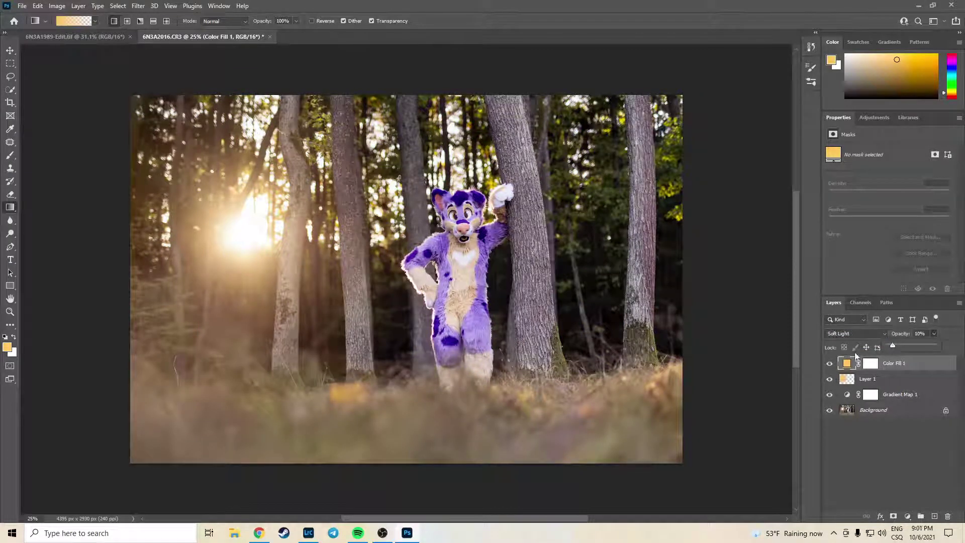
left_click(829, 364)
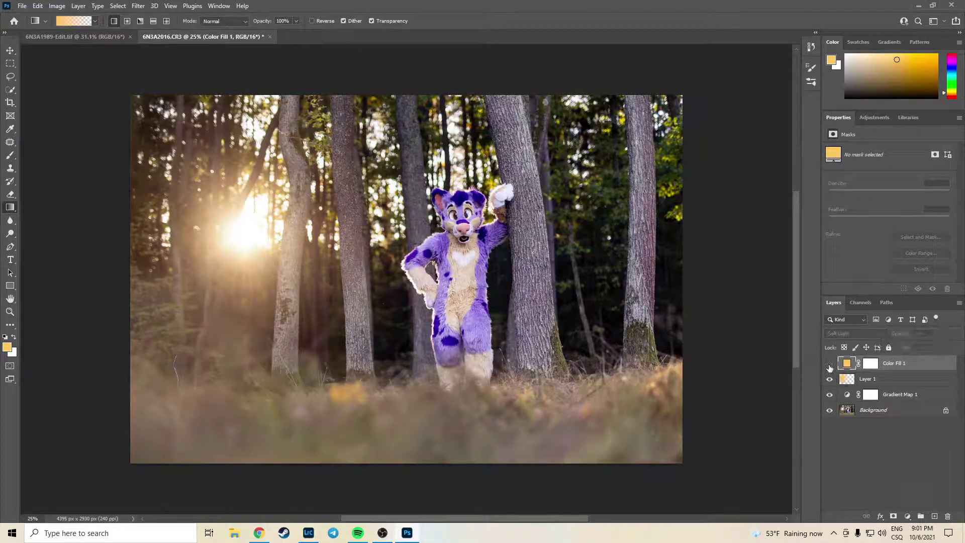
Compare the photo with and without the Color Fill 1 layer, leave the layer visible, and save the document.
left_click(829, 364)
left_click(829, 363)
left_click(830, 364)
left_click(829, 363)
left_click(830, 364)
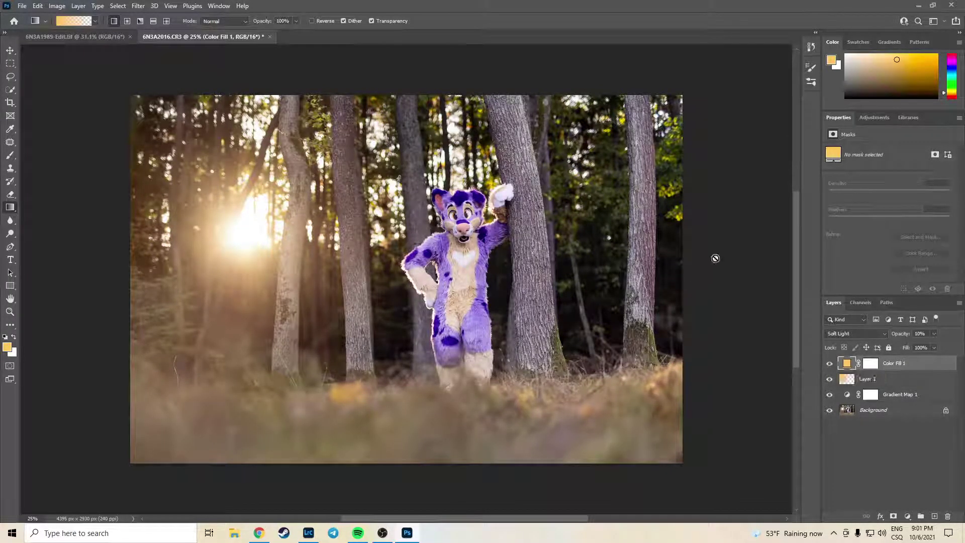
key("ctrl+s")
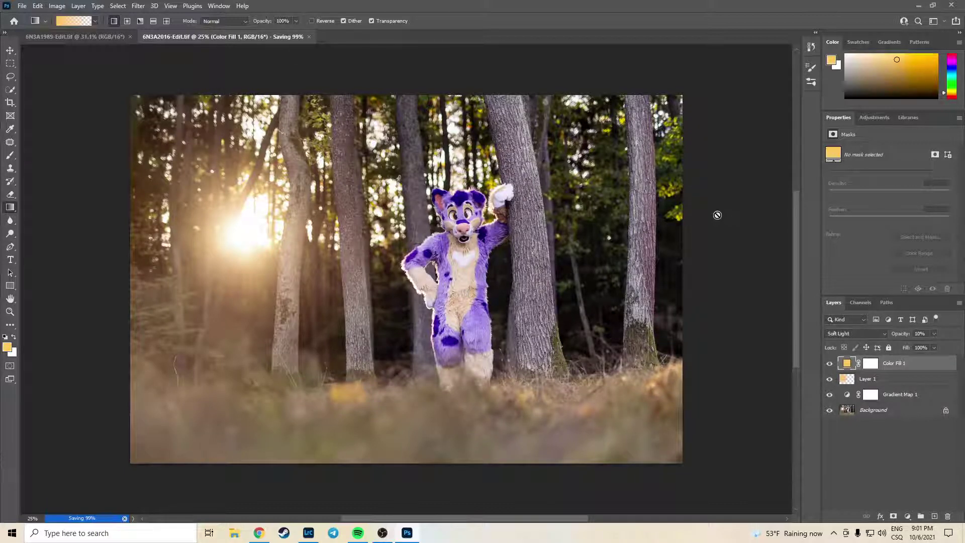
Switch to Lightroom Classic and rate the original 6N3A2016.CR3 one star.
key("alt+Tab")
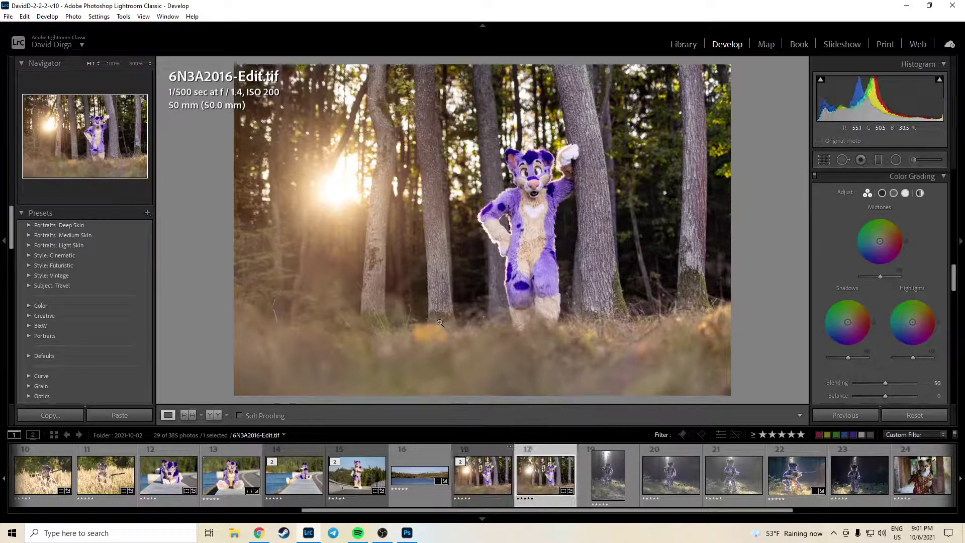
key("Right")
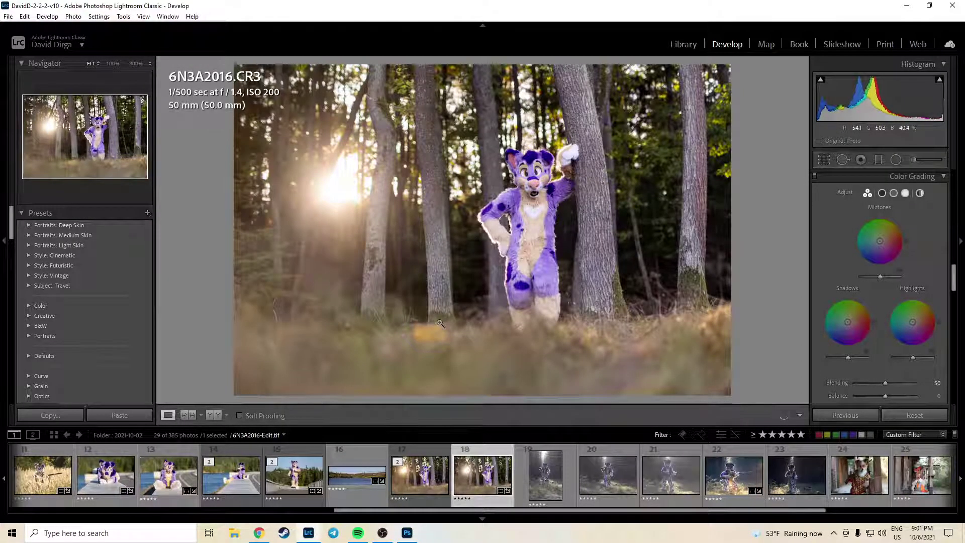
key("1")
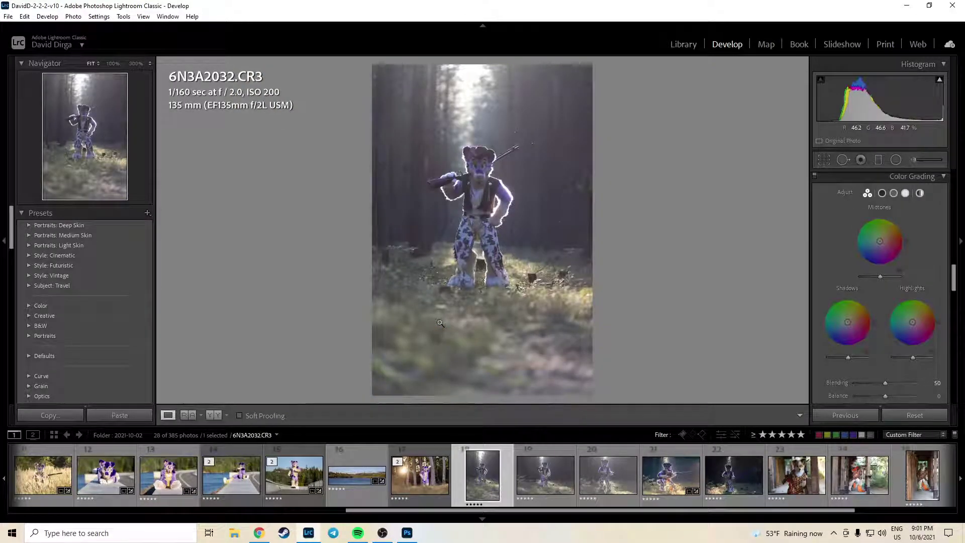
Review the edit history of 6N3A2076.CR3 and compare its before and after versions.
left_click(682, 453)
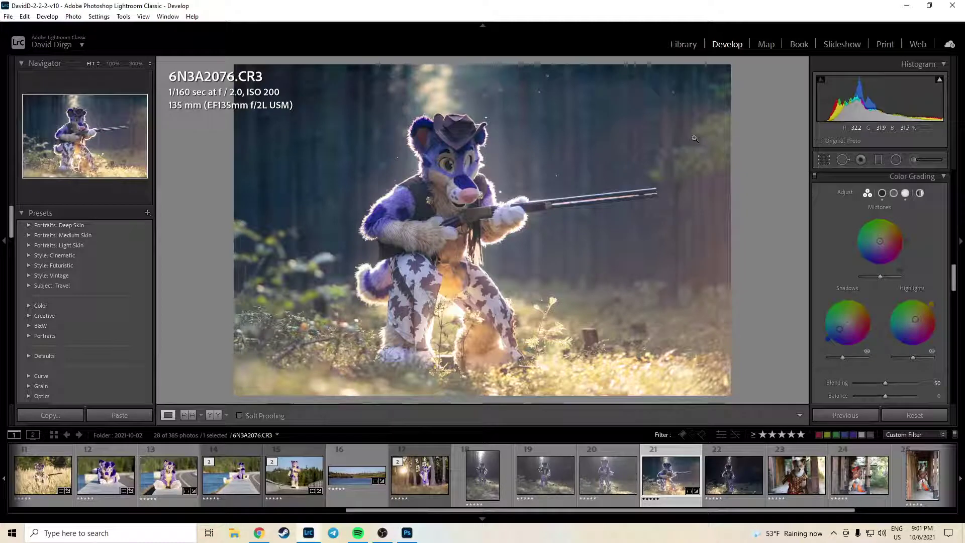
scroll(30, 347, "down", 5)
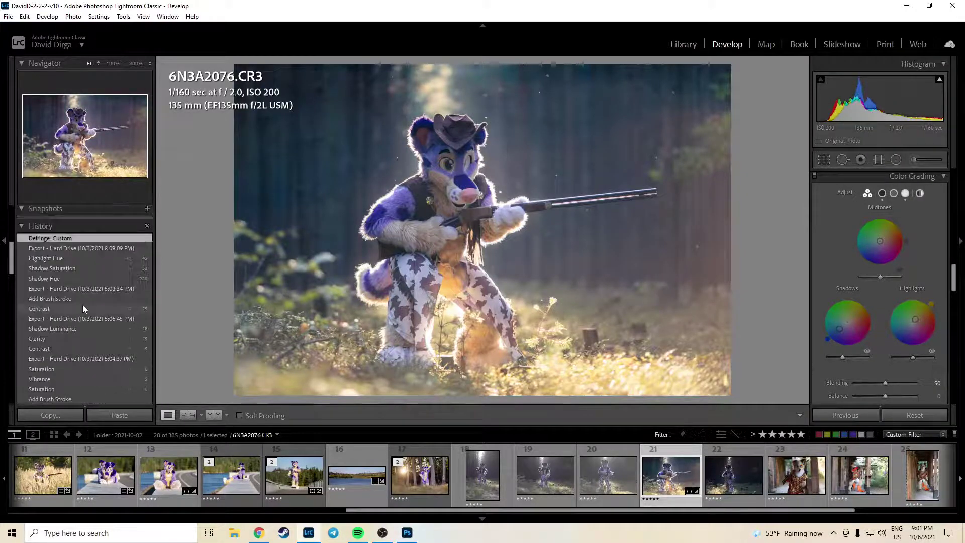
key("backslash")
key("backslash")
key("backslash")
key("backslash")
key("backslash")
key("backslash")
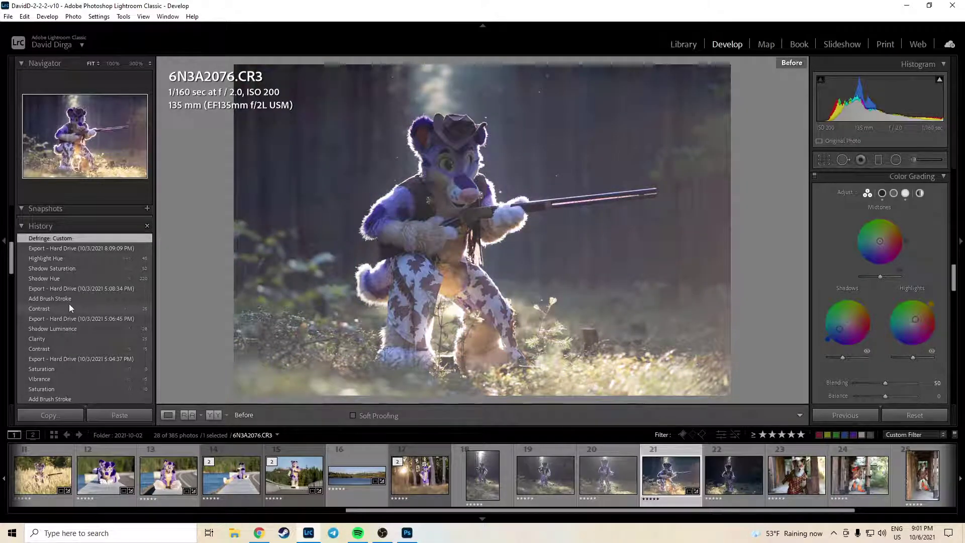
key("backslash")
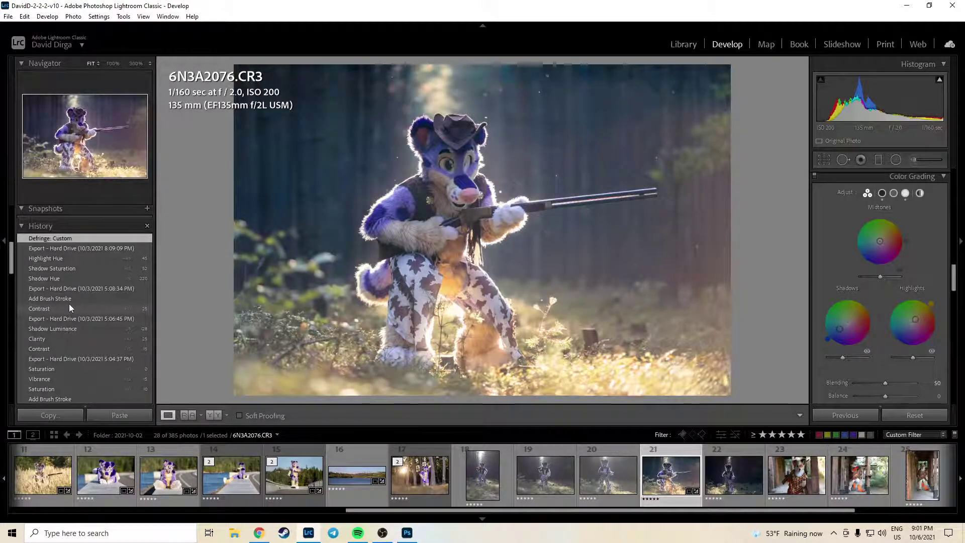
key("backslash")
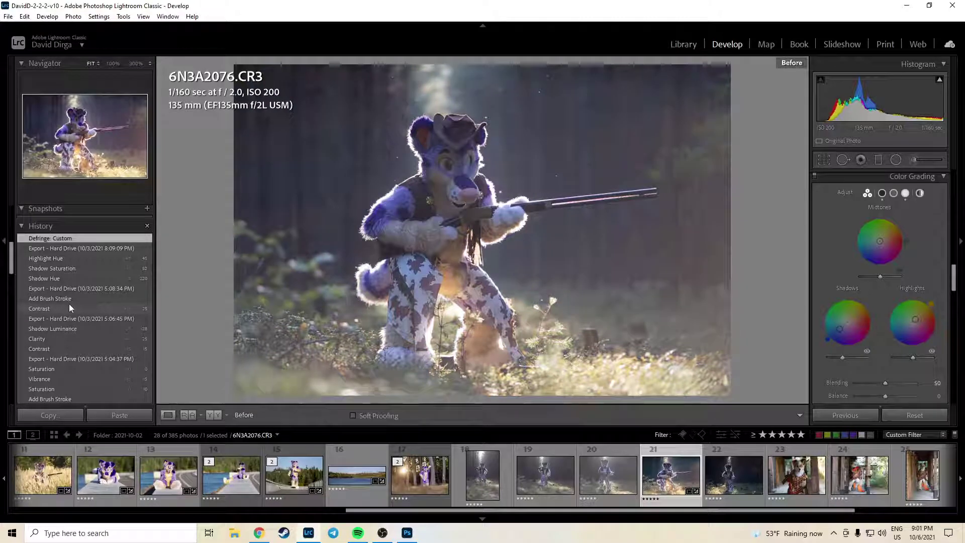
key("backslash")
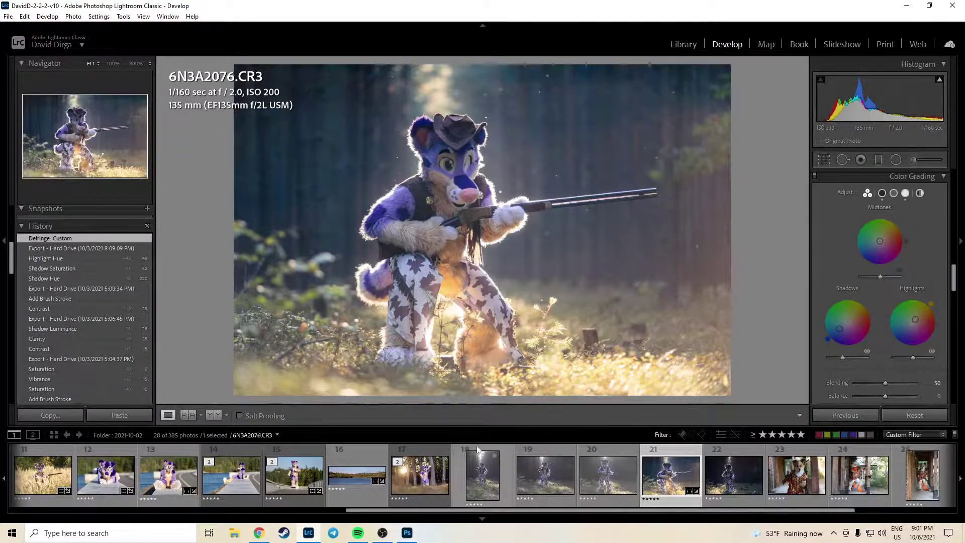
Look through the forest photos from 6N3A2032.CR3 to 6N3A2089.CR3 and inspect the character's face in the last one at 100%.
left_click(482, 475)
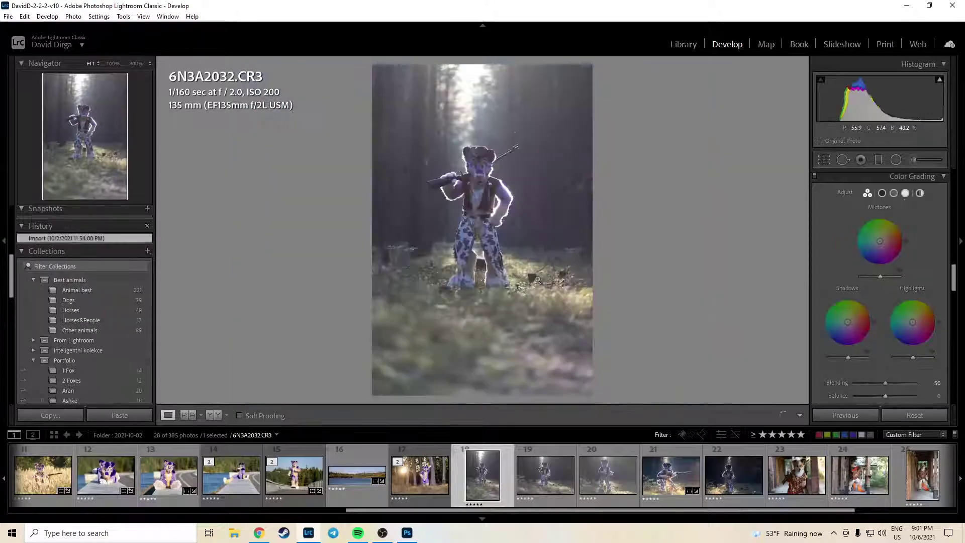
key("Right")
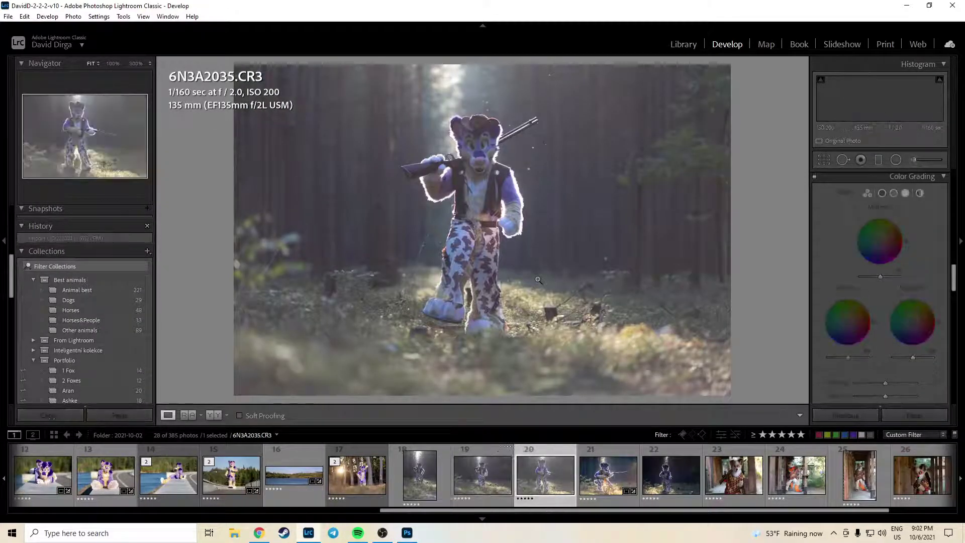
key("Right")
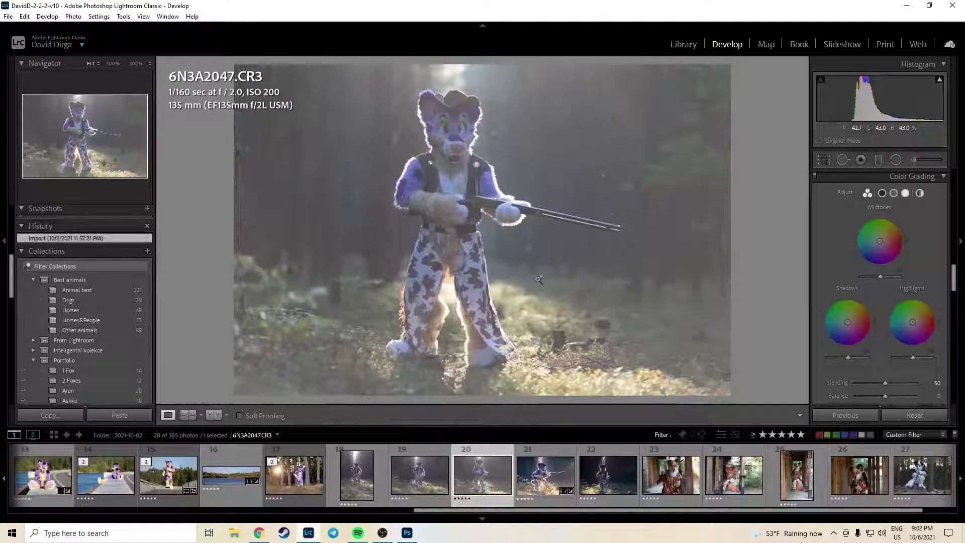
key("Right")
key("Right")
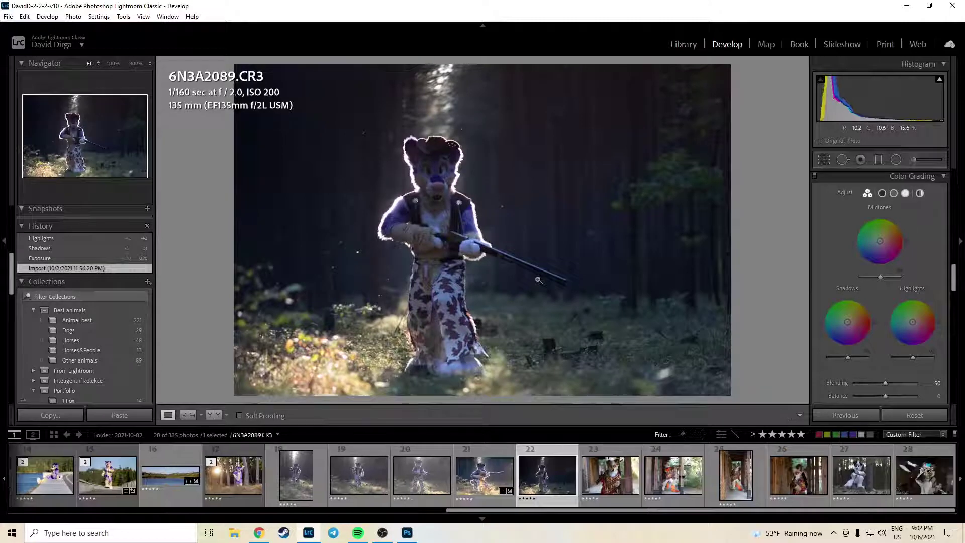
left_click(439, 178)
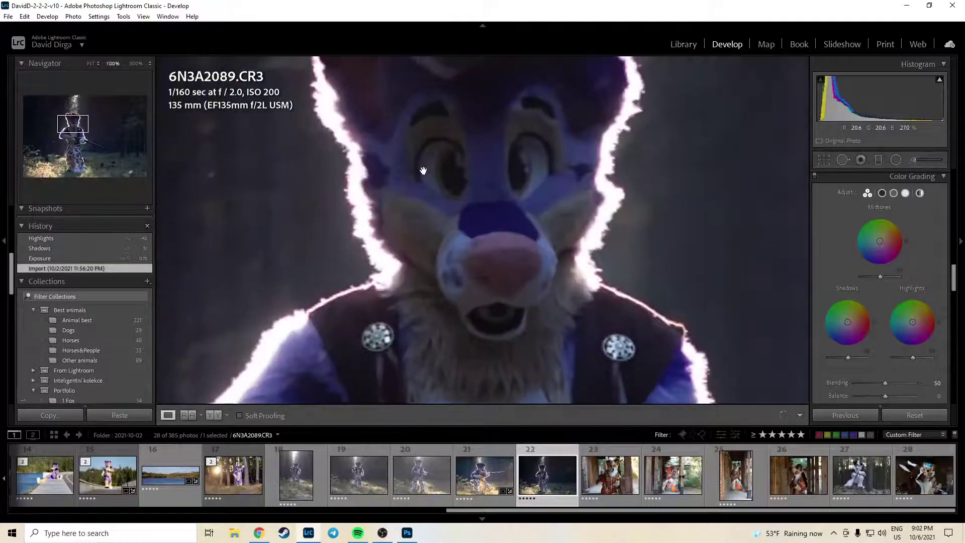
left_click(539, 207)
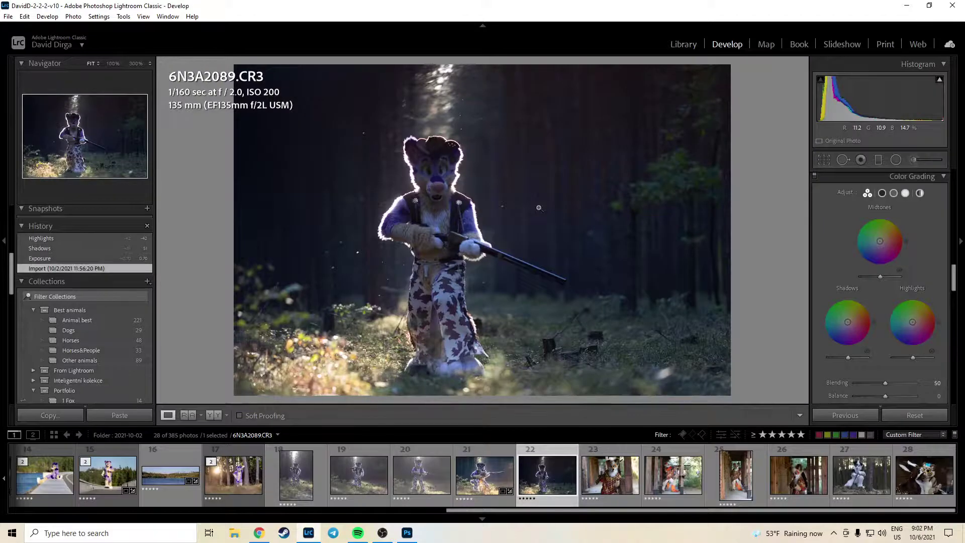
Set 6N3A2089.CR3 to Exposure +0.70 and Highlights -30, and rate it four stars.
scroll(827, 265, "up", 10)
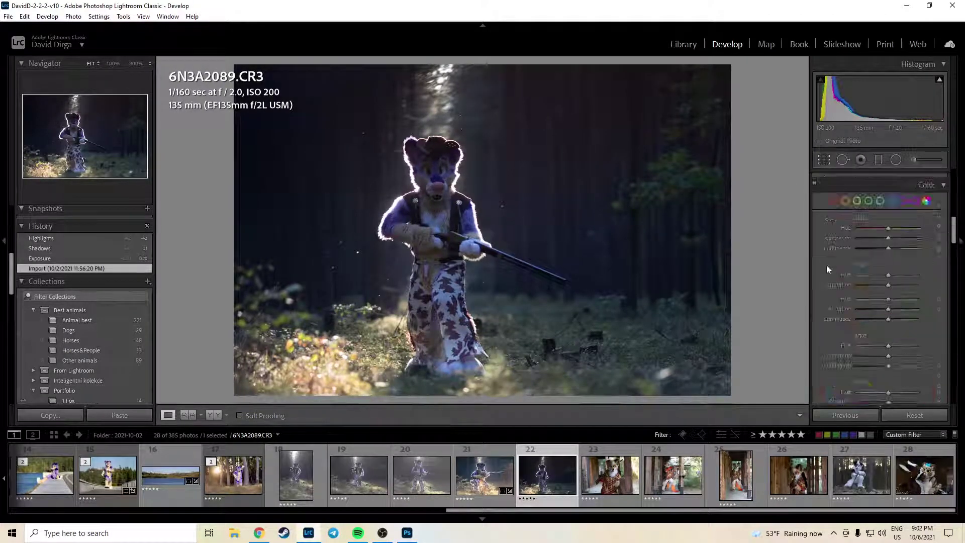
left_click_drag(934, 285, 941, 285)
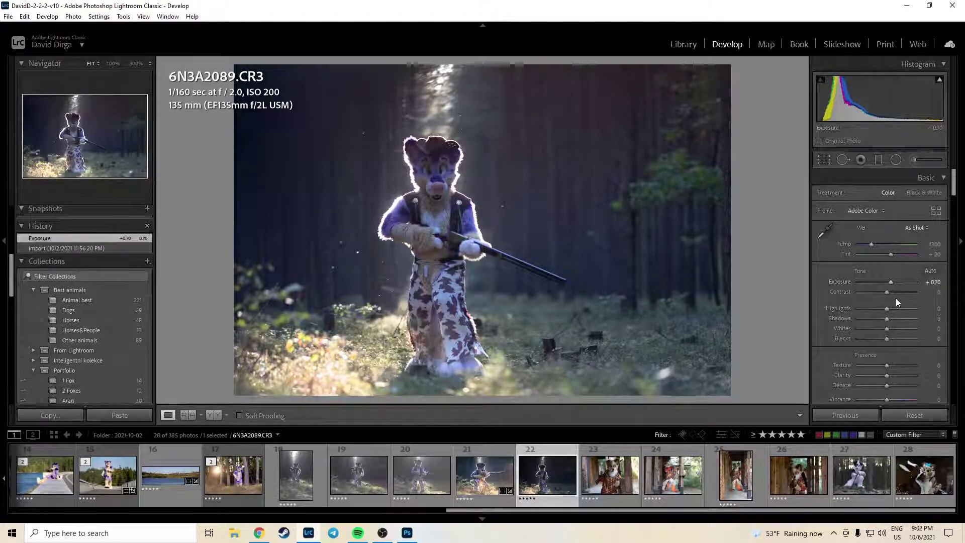
mouse_move(886, 308)
left_mouse_down()
mouse_move(866, 310)
mouse_move(878, 309)
left_mouse_up()
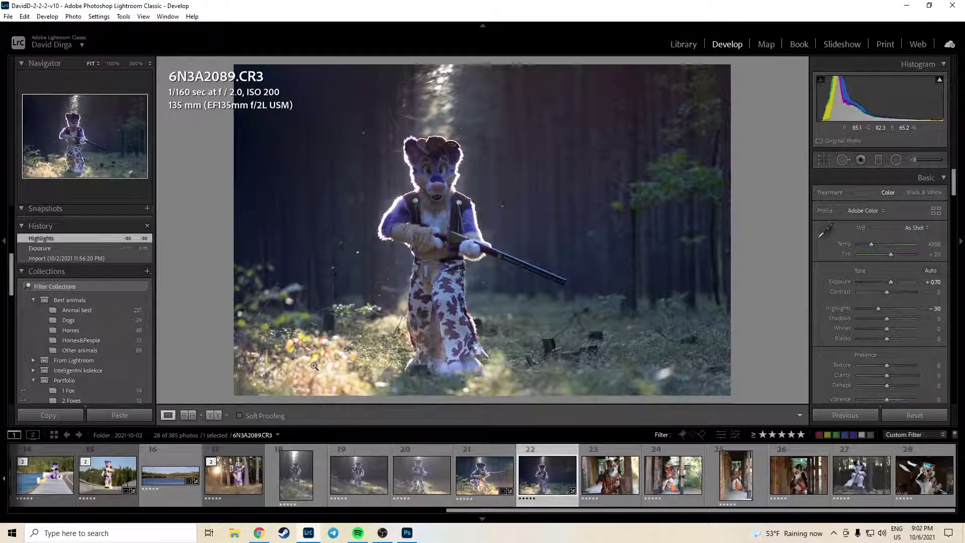
key("4")
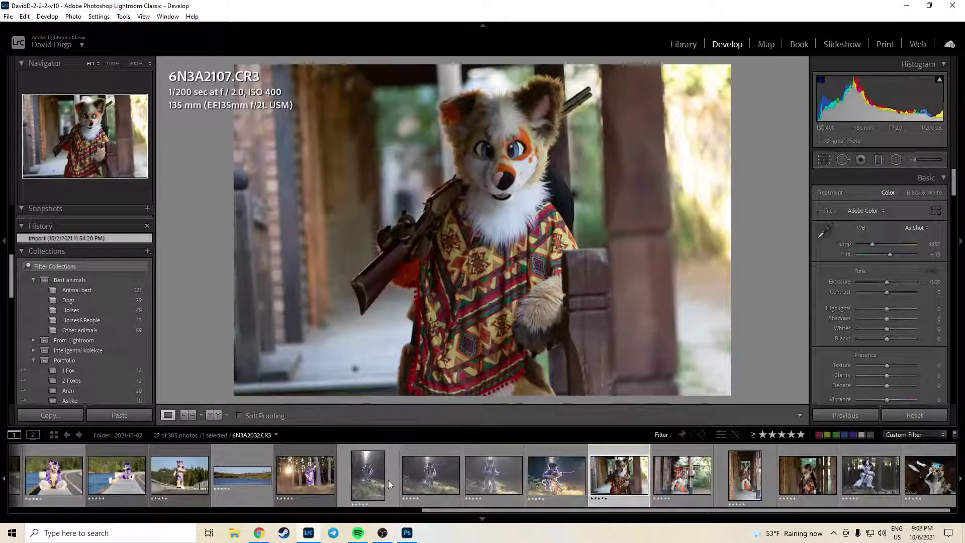
Compare 6N3A2047.CR3 with the edited 6N3A2076.CR3, and rate 6N3A2047.CR3 four stars.
left_click(480, 486)
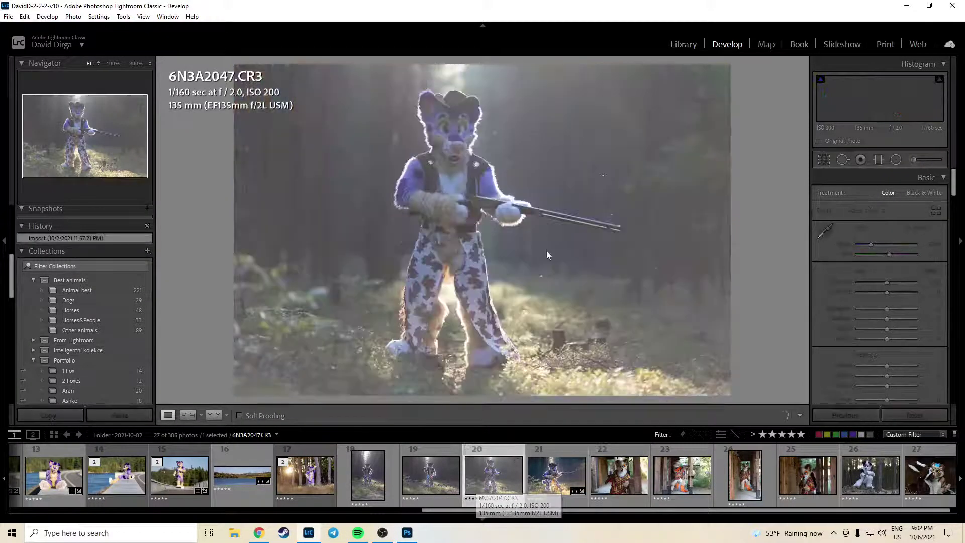
left_click(458, 126)
left_click(459, 130)
left_click(551, 480)
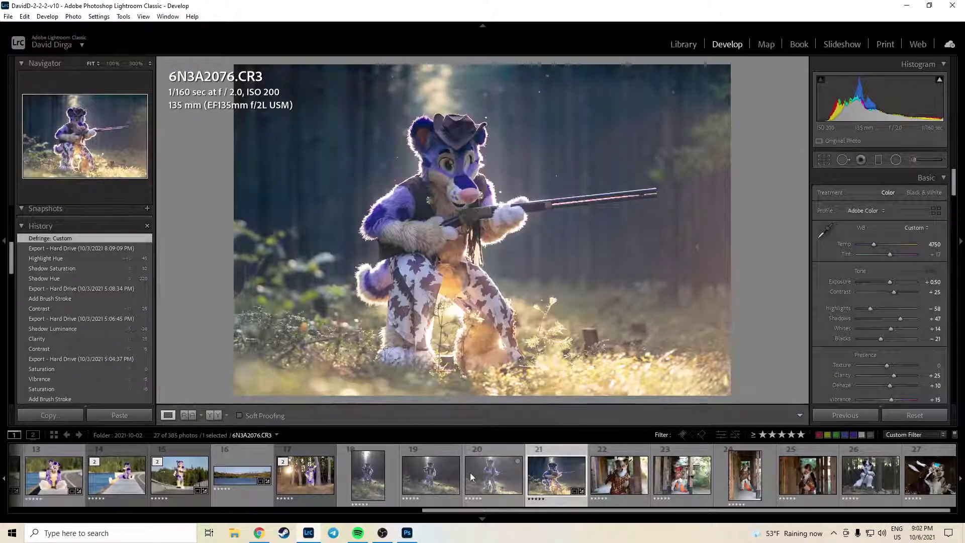
left_click(471, 476)
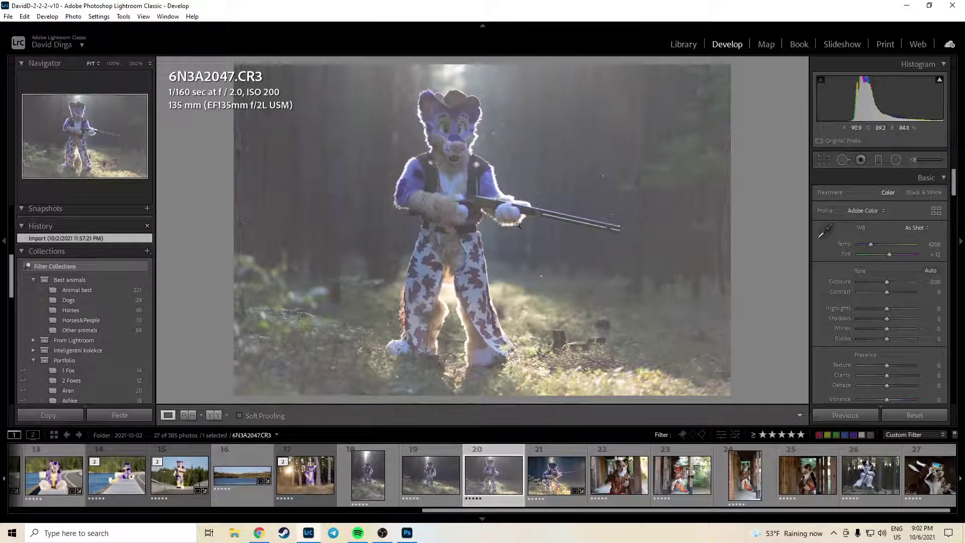
key("4")
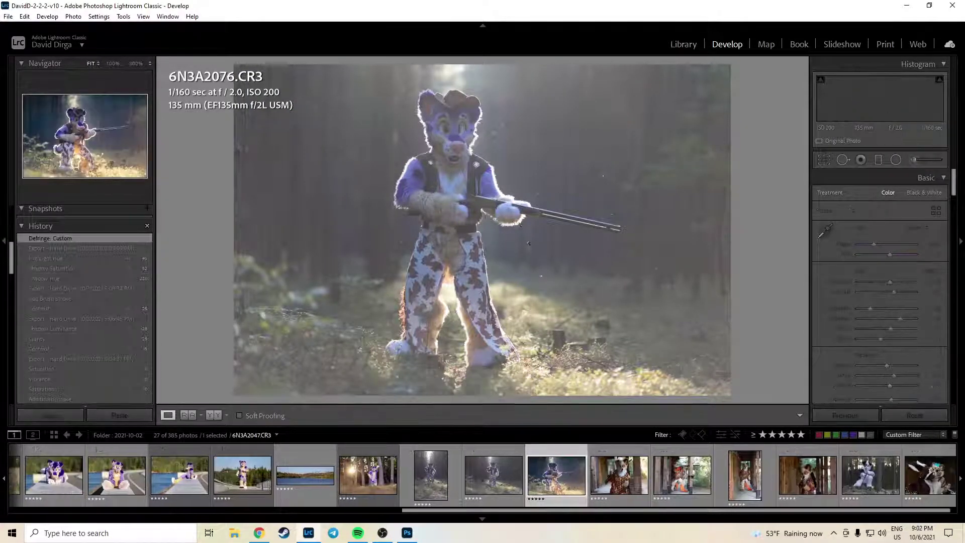
Compare the unedited forest photos 6N3A2035.CR3 and 6N3A2032.CR3 with the edited 6N3A2076.CR3.
left_click(555, 479)
left_click(489, 475)
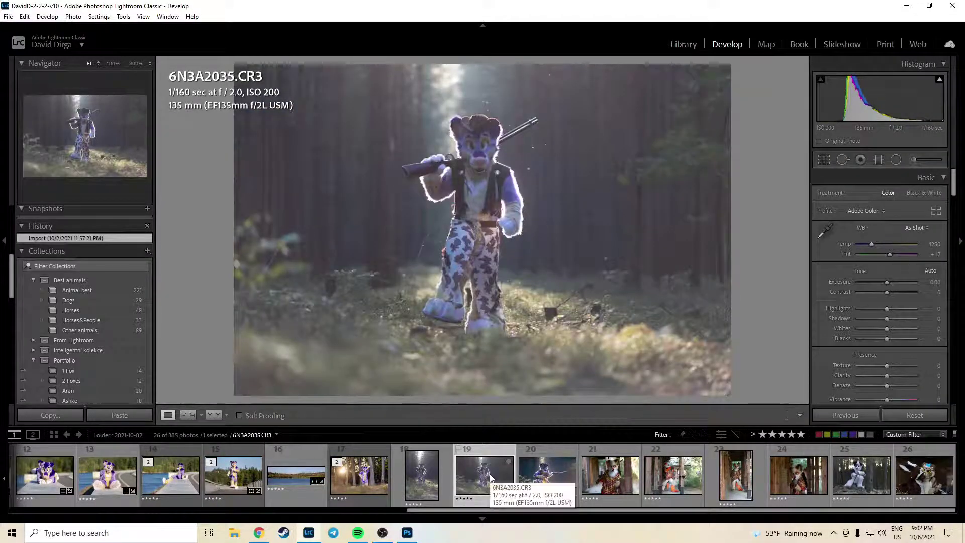
left_click(421, 465)
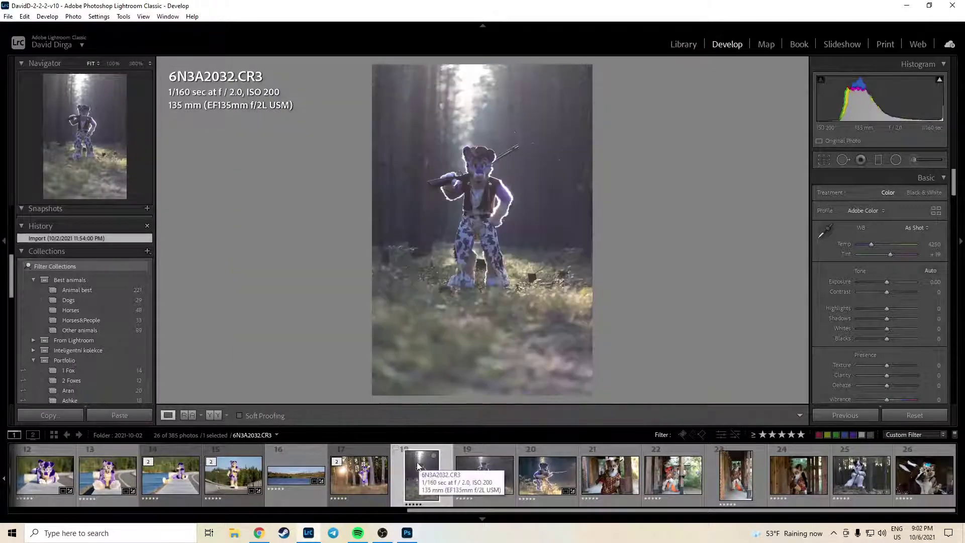
left_click(539, 480)
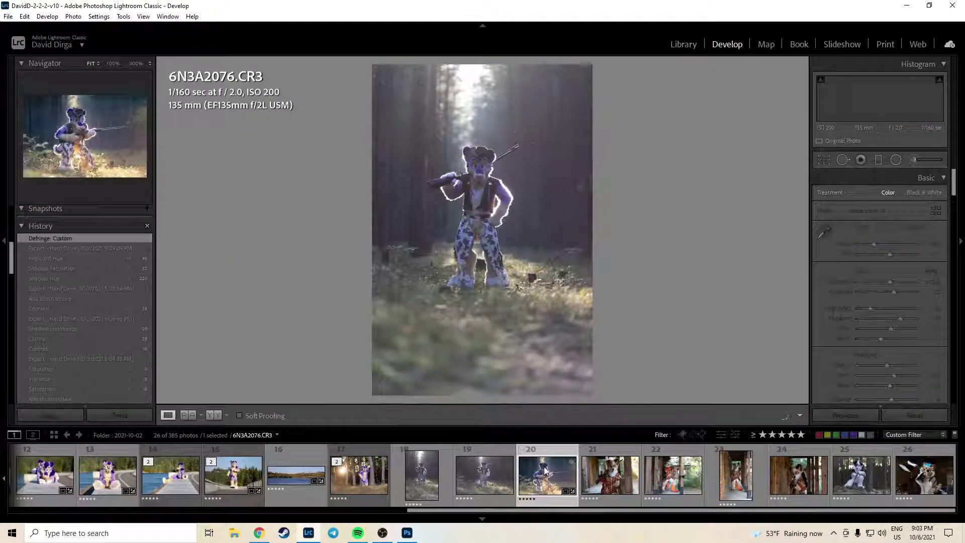
Crop 6N3A2032.CR3 tighter around the character at the original aspect ratio and rotate it by -0.82 degrees.
left_click(425, 480)
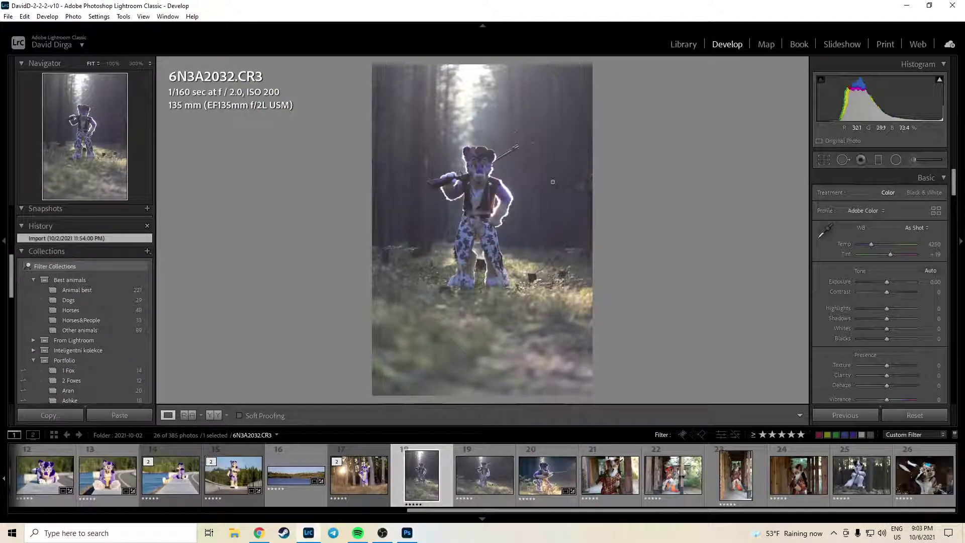
left_click(824, 160)
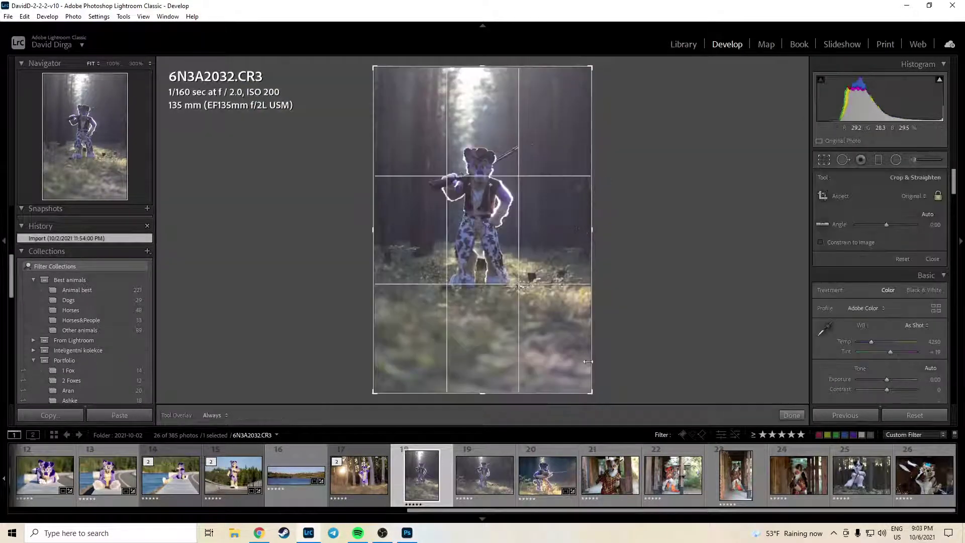
left_click_drag(587, 391, 563, 352)
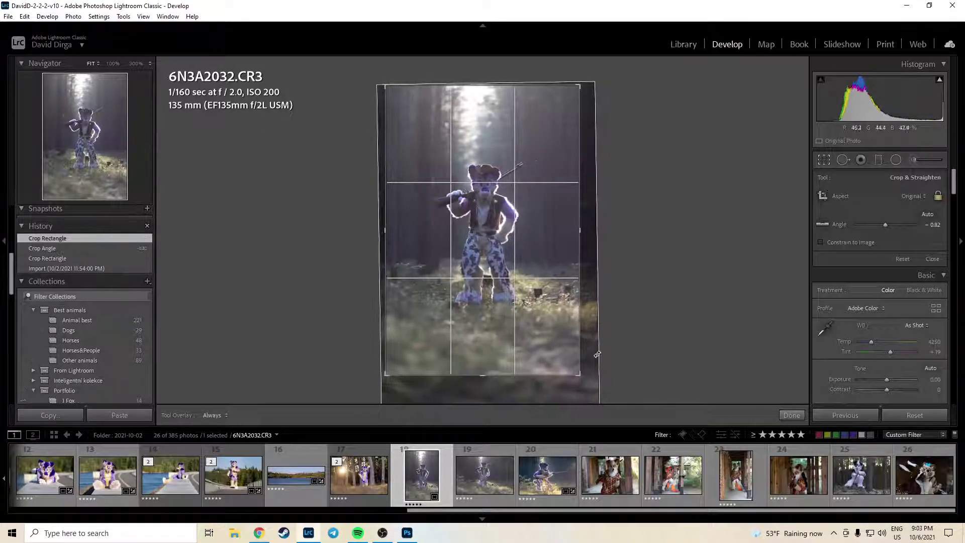
left_click(793, 416)
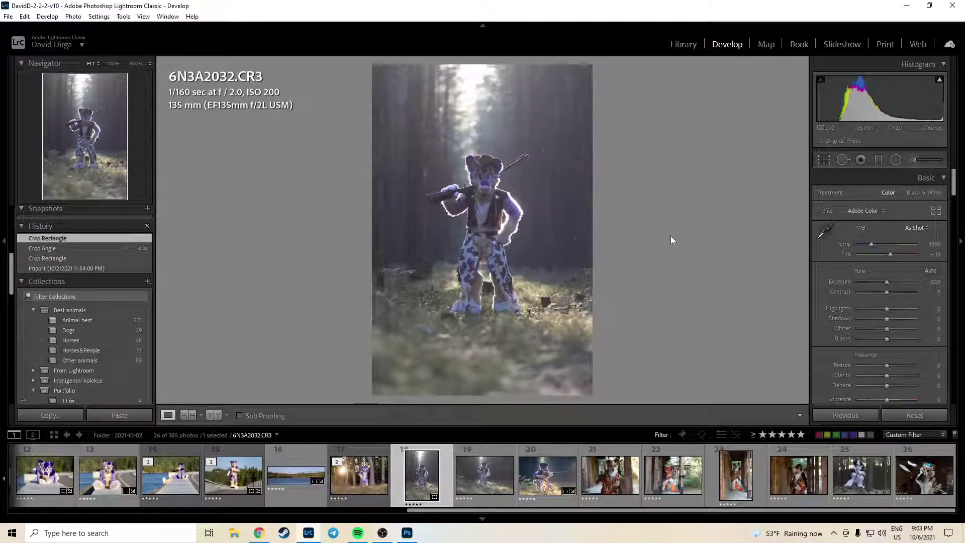
Crop 6N3A2035.CR3 slightly tighter around the walking character, keeping the original aspect ratio.
left_click(484, 479)
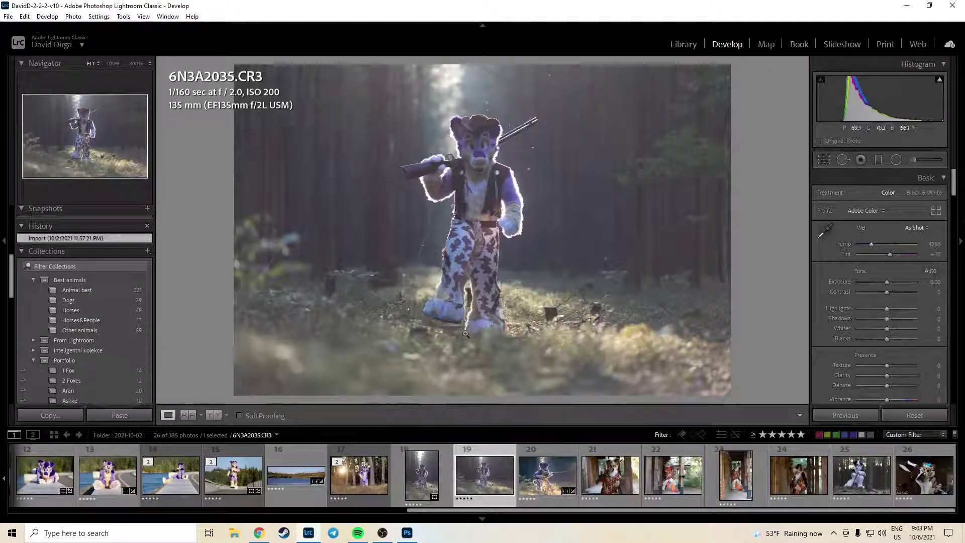
left_click(819, 162)
mouse_move(242, 385)
left_mouse_down()
mouse_move(230, 390)
mouse_move(261, 381)
left_mouse_up()
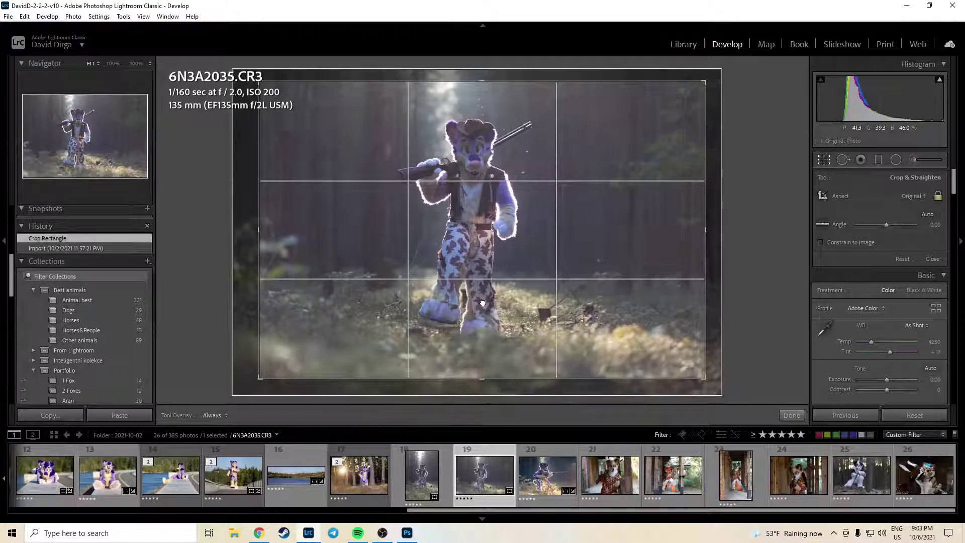
left_click(792, 415)
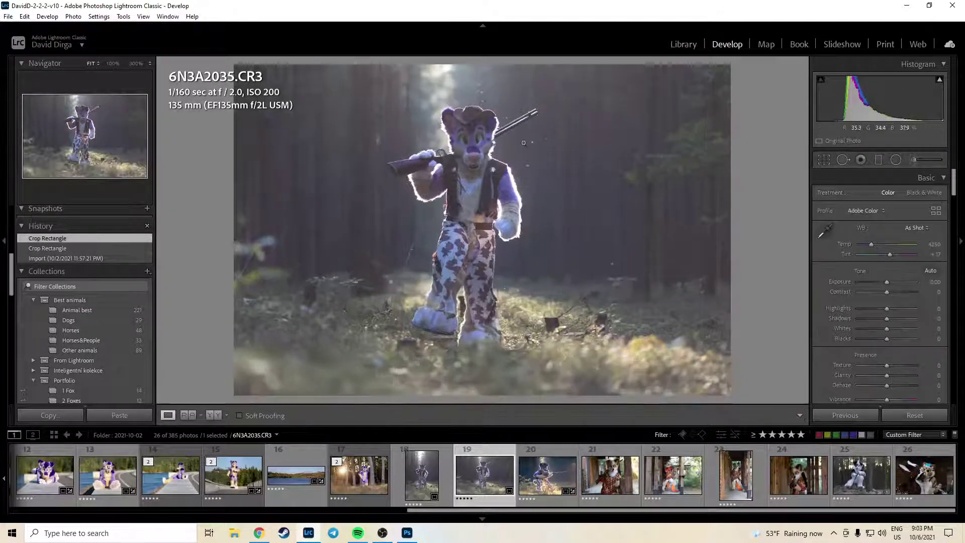
Compare 6N3A2035.CR3 with 6N3A2032.CR3 and the edited 6N3A2076.CR3, and rate 6N3A2035.CR3 four stars.
key("Left")
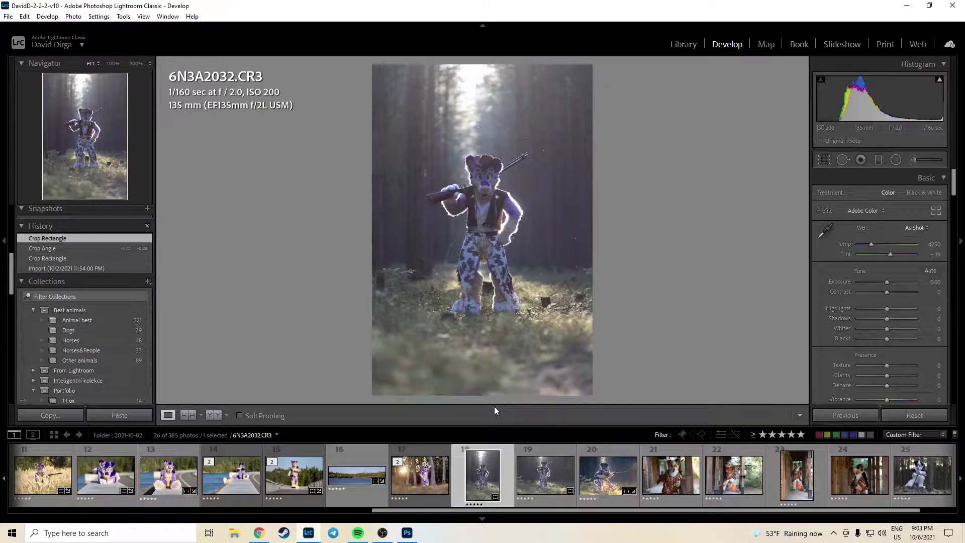
key("Right")
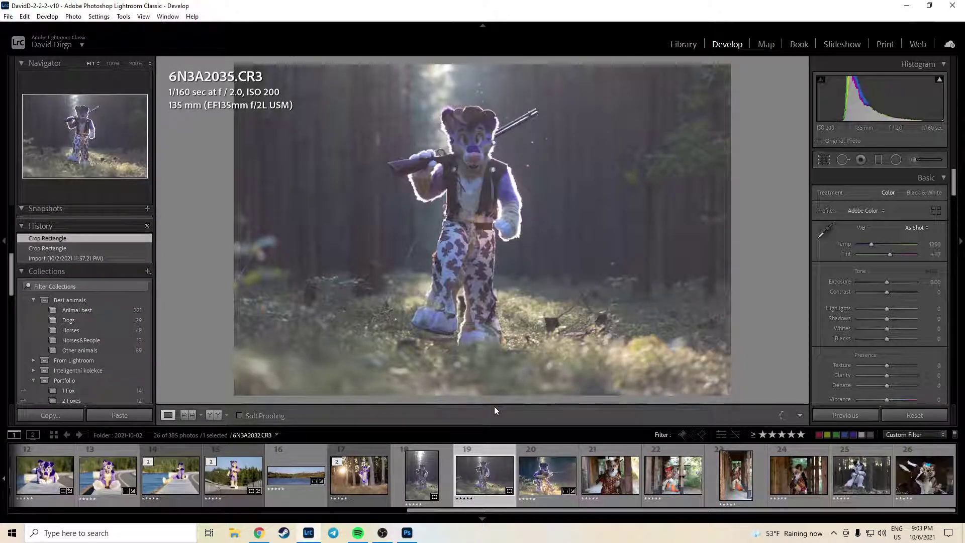
key("Left")
key("Right")
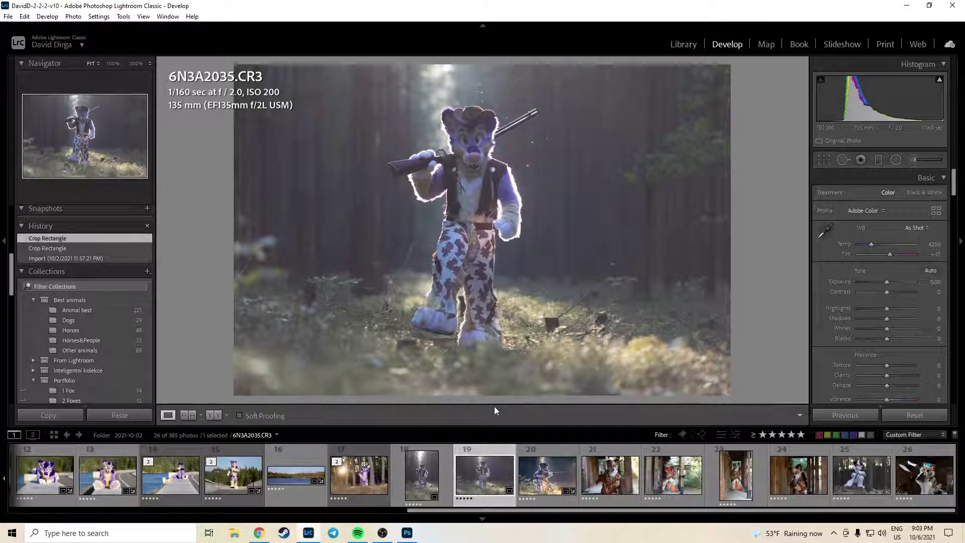
key("Right")
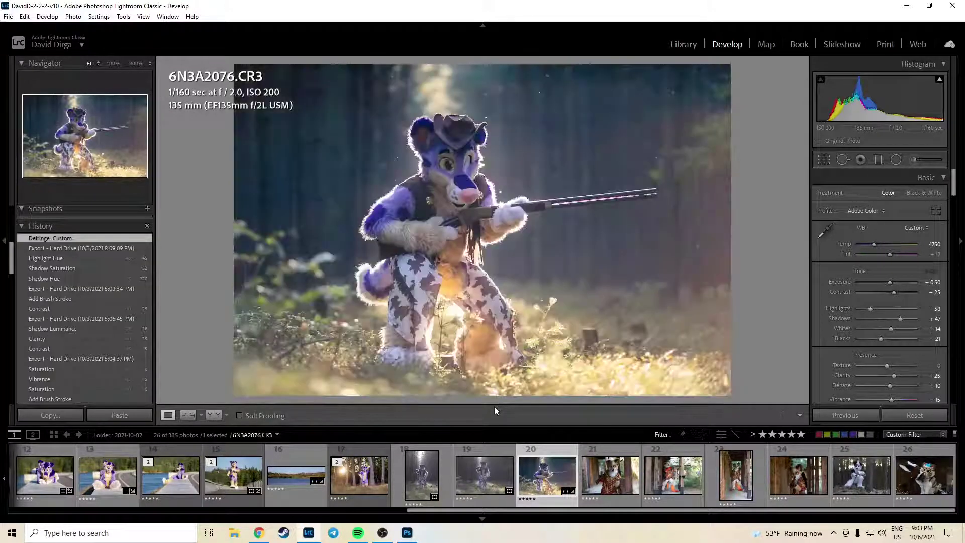
key("Left")
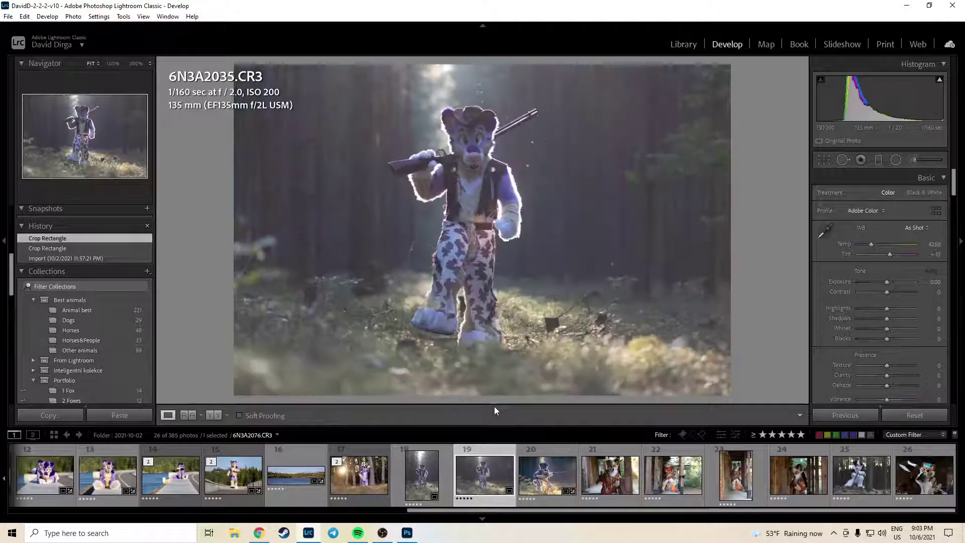
key("Right")
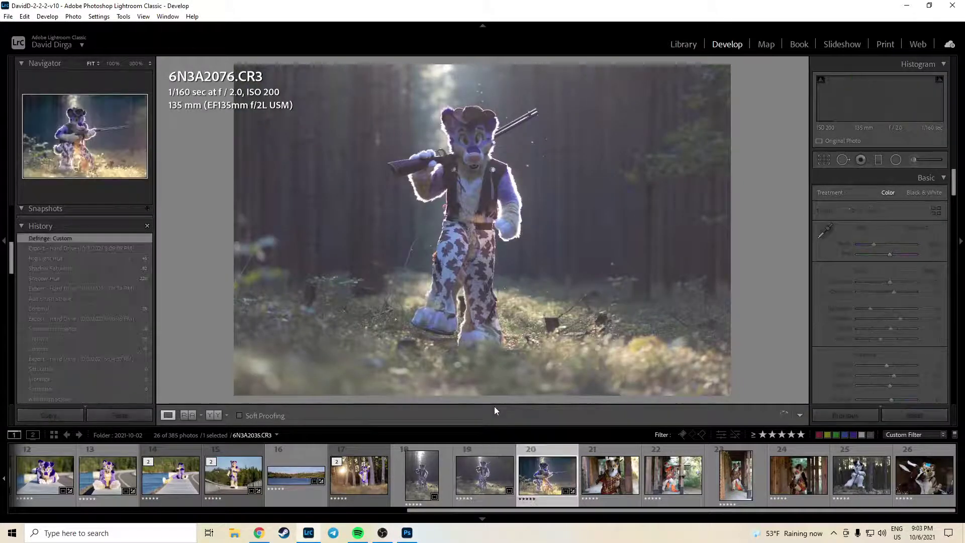
key("Left")
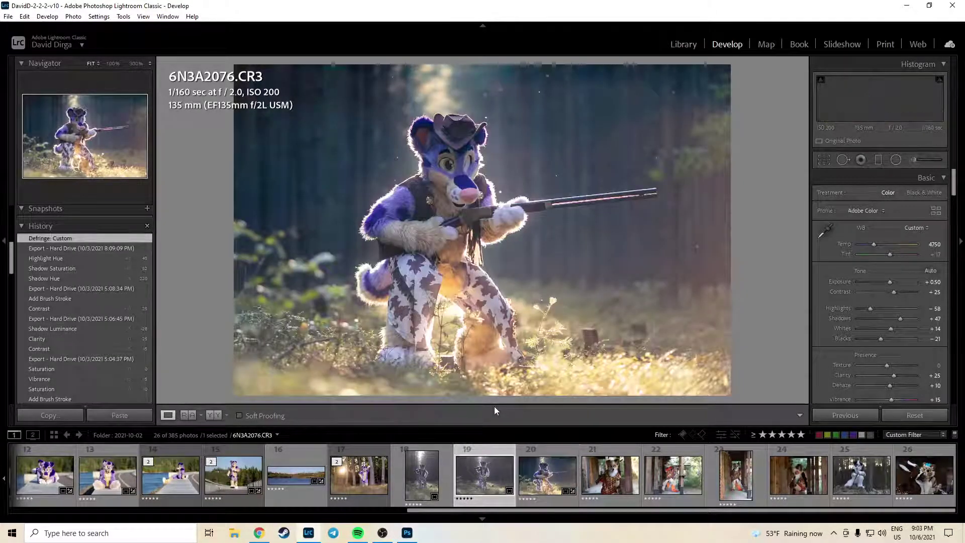
key("4")
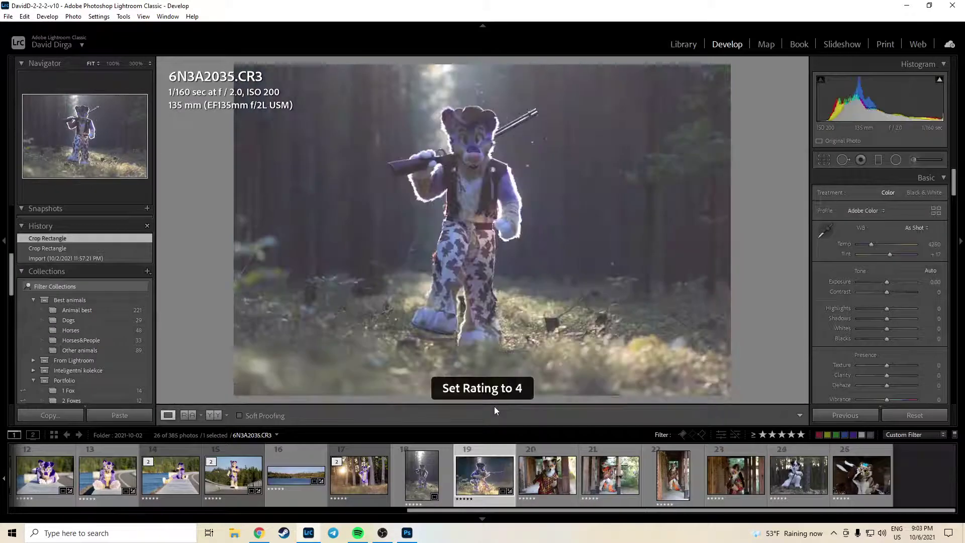
Lift the star filter to check the neighbouring forest shots, including 6N3A2028.CR3, and restore the five-star filter.
left_click(494, 477)
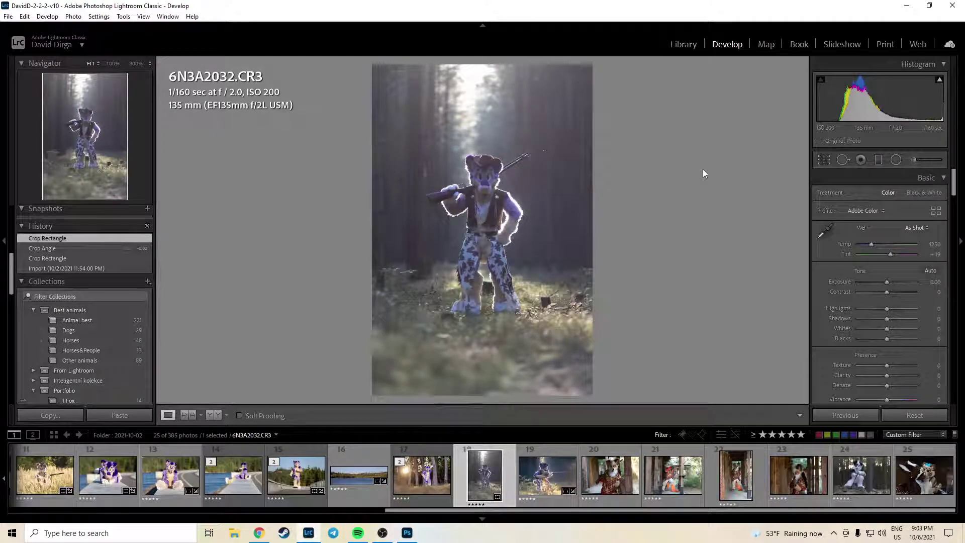
left_click(803, 437)
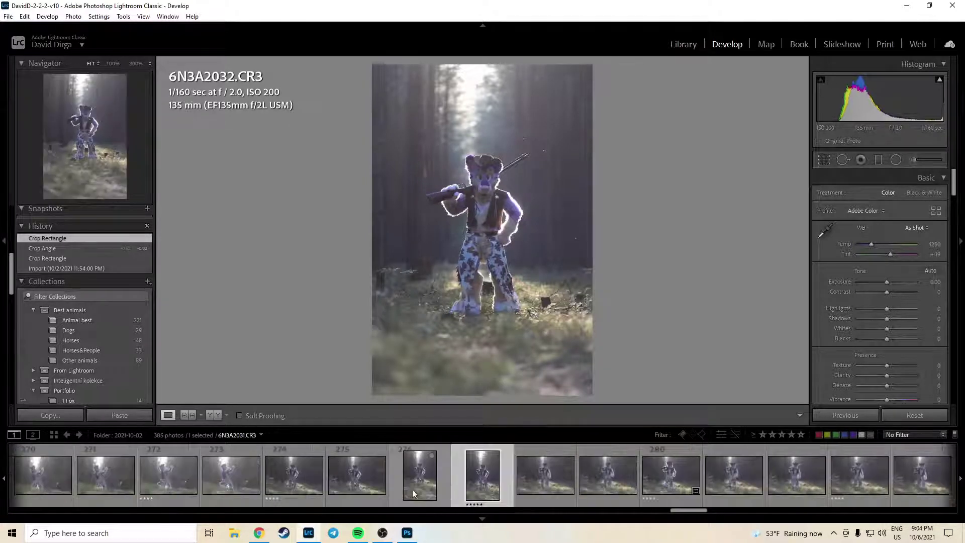
left_click(215, 482)
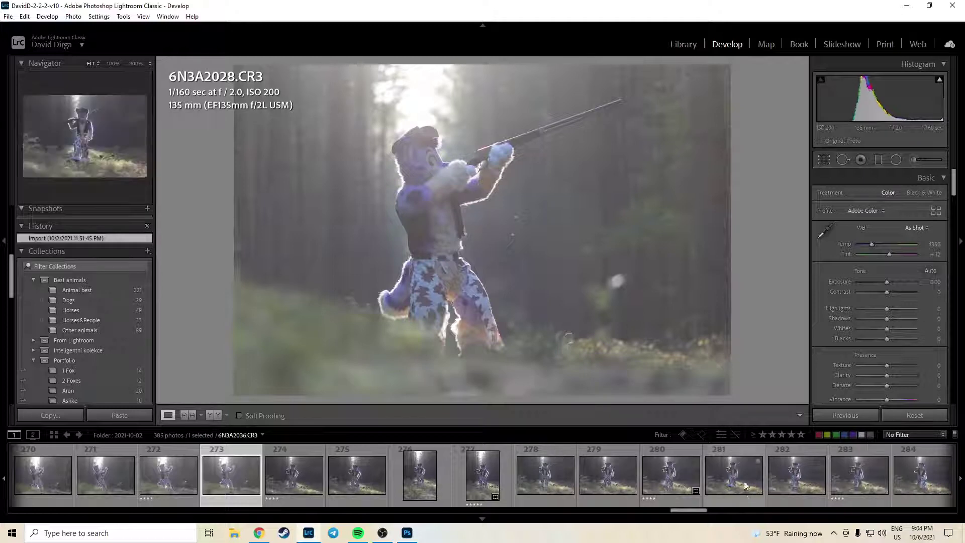
scroll(653, 490, "down", 5)
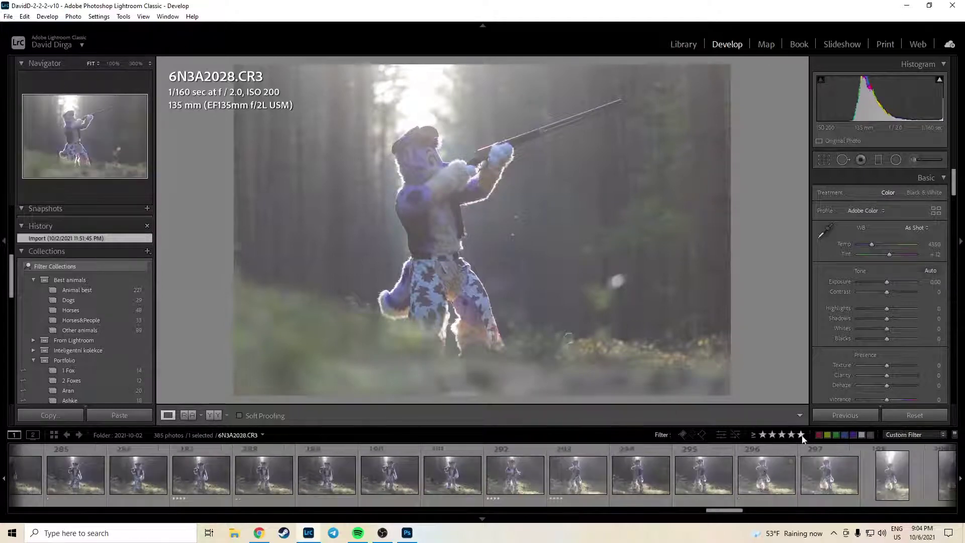
left_click(802, 435)
View the edited 6N3A2076.CR3 for reference, and set the Blacks of 6N3A2032.CR3 to -28.
left_click(558, 483)
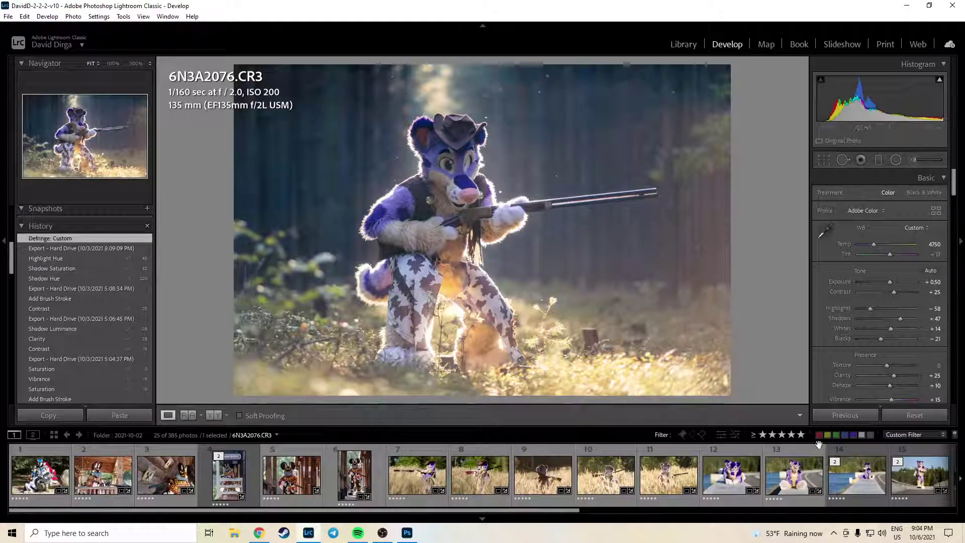
scroll(601, 492, "down", 2)
scroll(600, 491, "down", 3)
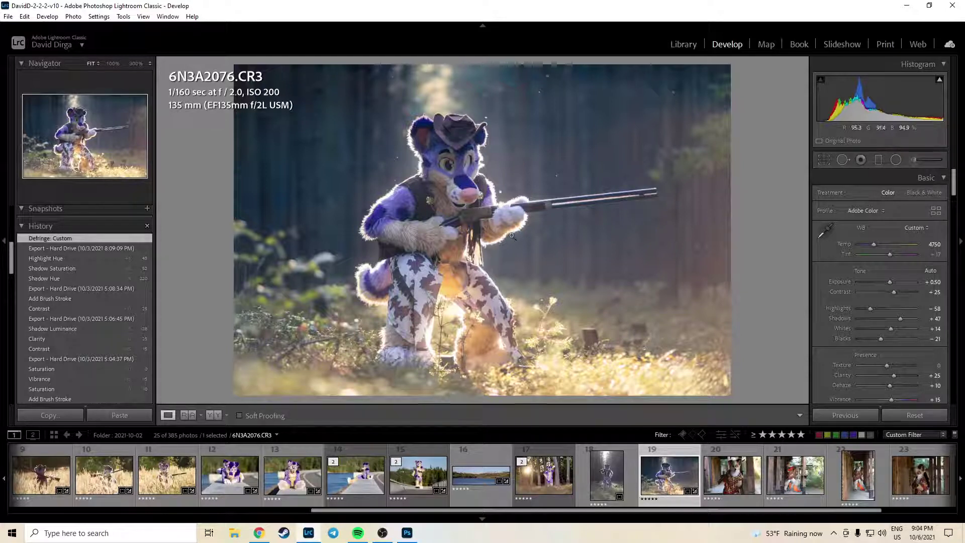
left_click(618, 481)
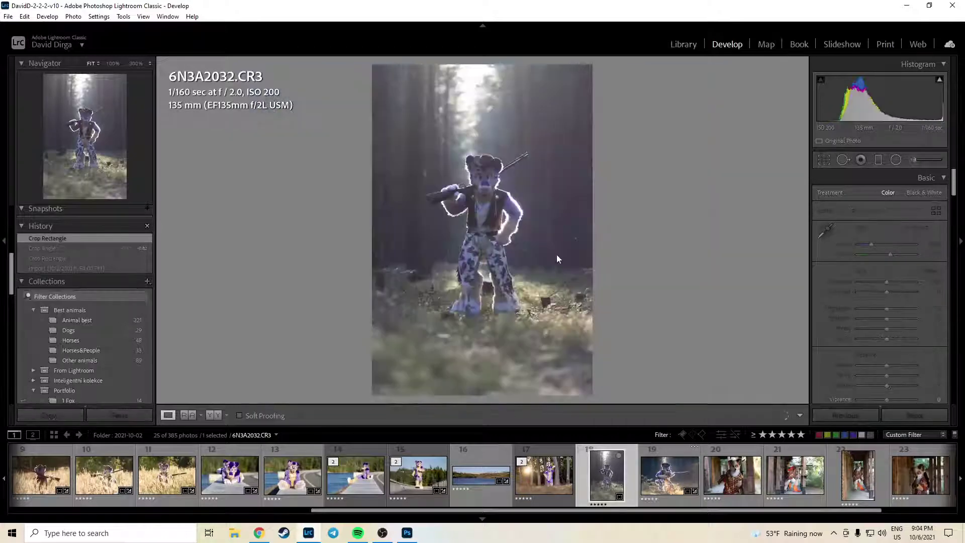
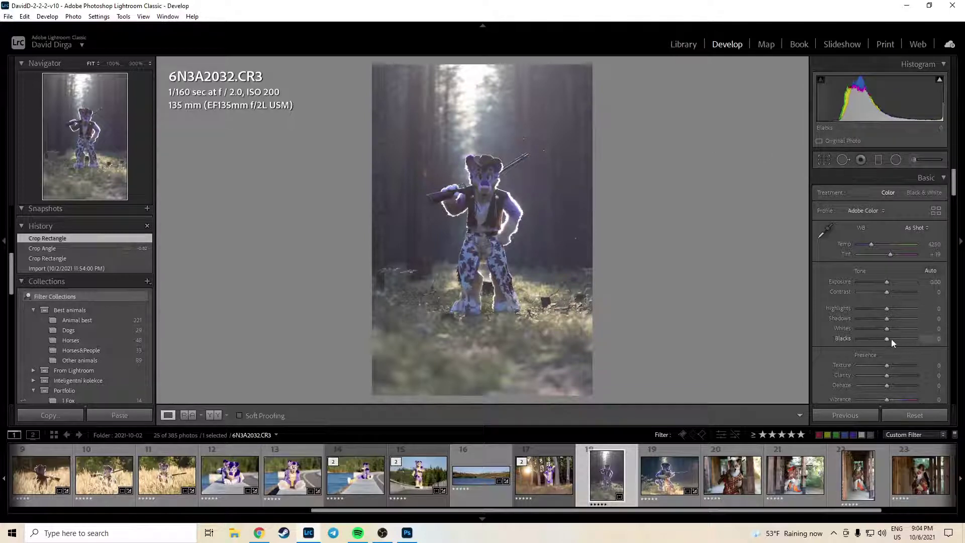
left_click_drag(892, 340, 879, 338)
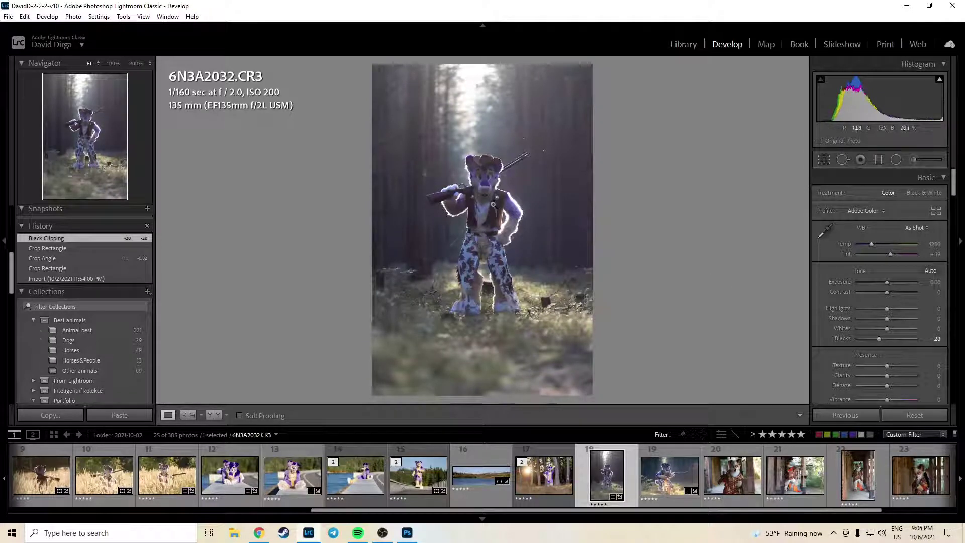
Synchronize white balance, basic tone, clarity and dehaze from the edited 6N3A2076.CR3 to 6N3A2032.CR3.
key("Right")
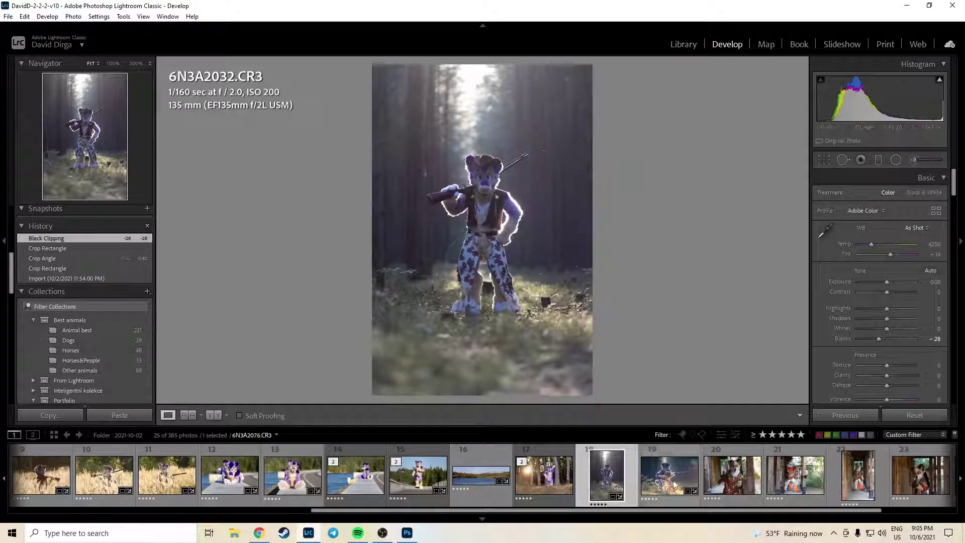
left_click(593, 456, "ctrl")
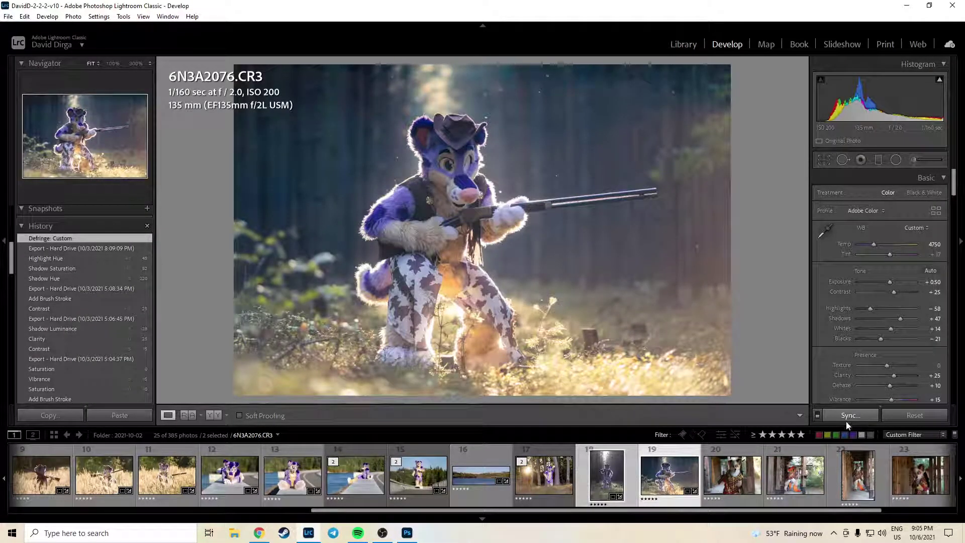
left_click(857, 419)
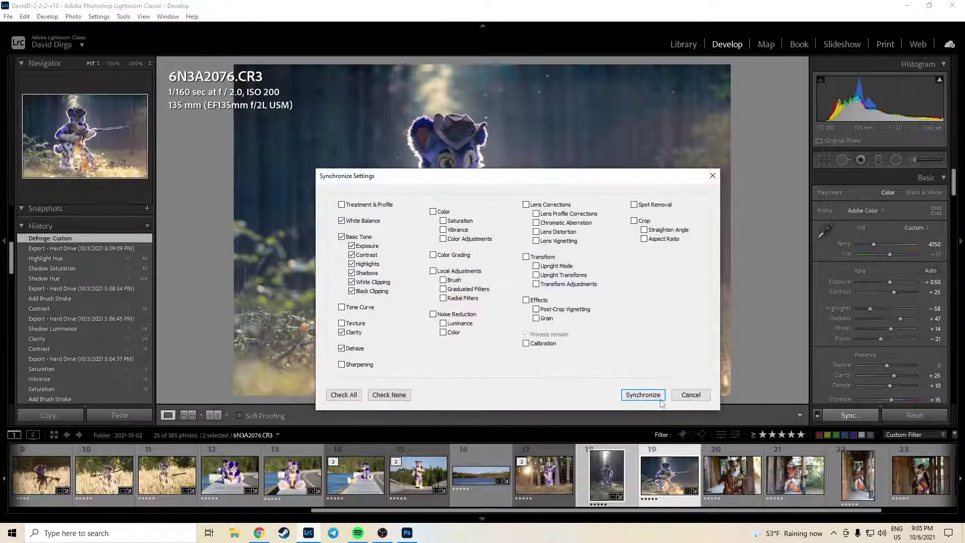
left_click(643, 394)
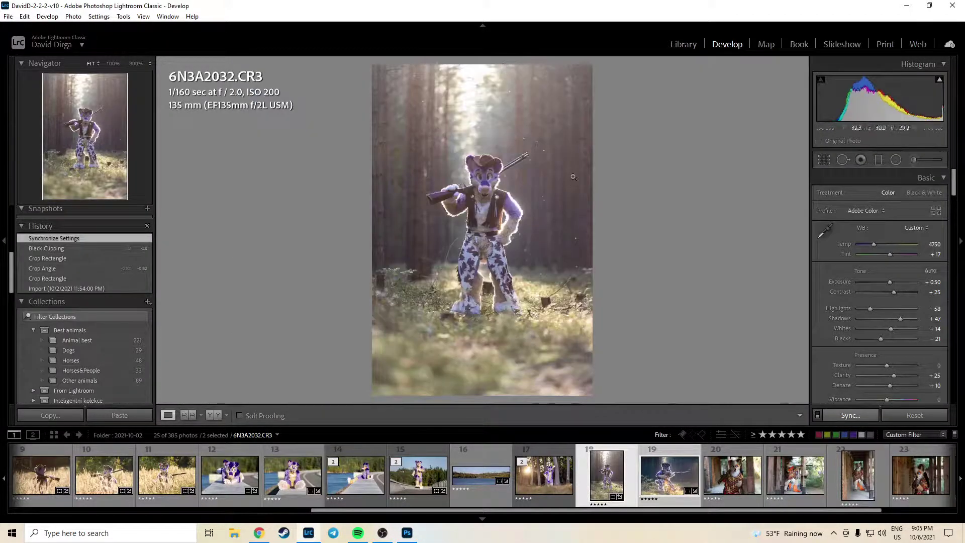
Reopen the crop of 6N3A2032.CR3 for adjustment.
key("r")
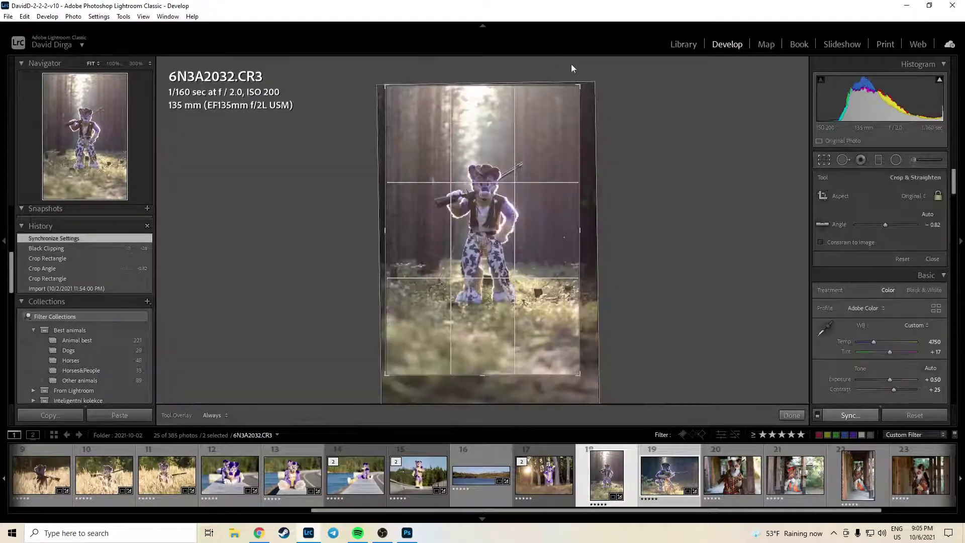
Adjust the crop rectangle of 6N3A2032.CR3 around the standing figure and apply the crop.
left_click_drag(592, 89, 580, 97)
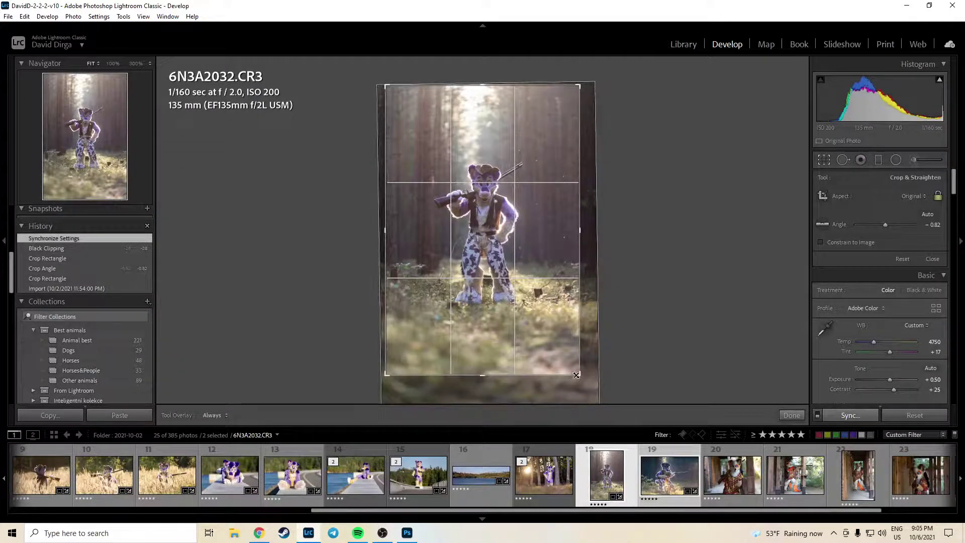
left_click_drag(563, 357, 529, 345)
left_click(791, 415)
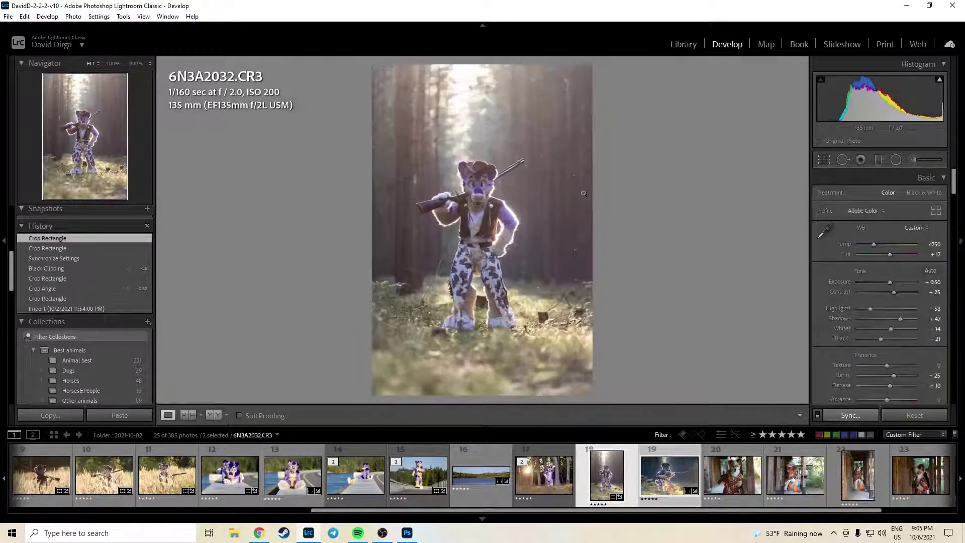
Inspect the figure's face up close, compare the photo with 6N3A2076.CR3, and return to 6N3A2032.CR3 as the only selected photo.
left_click(475, 187)
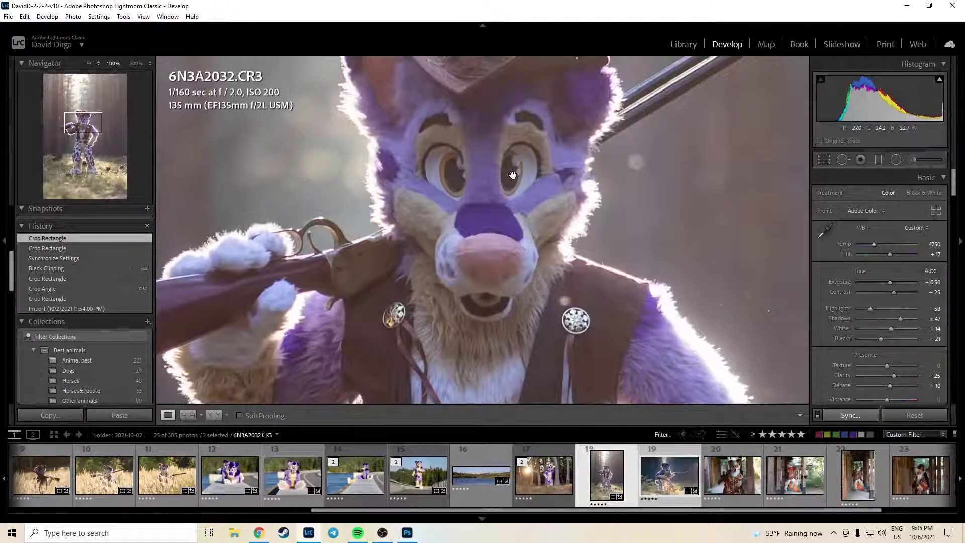
left_click(513, 176)
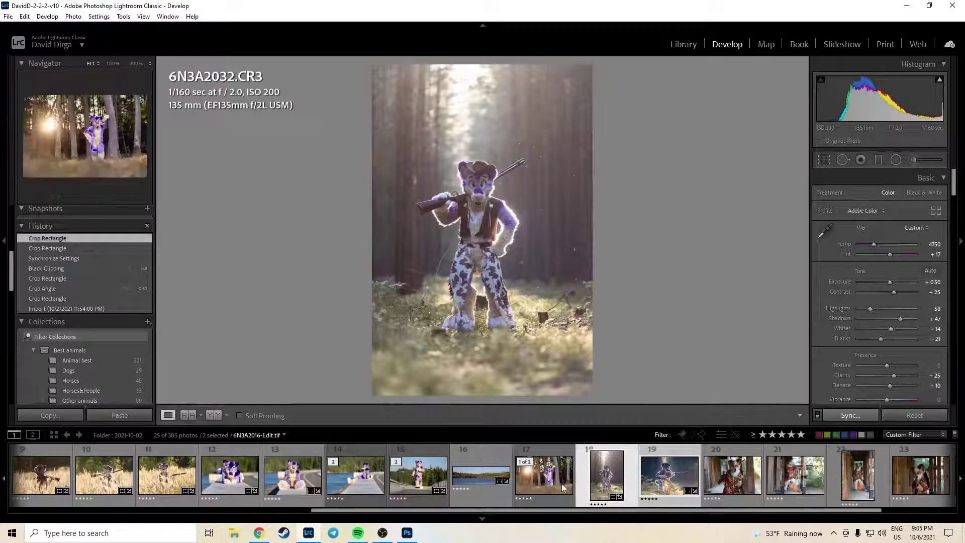
left_click(679, 498)
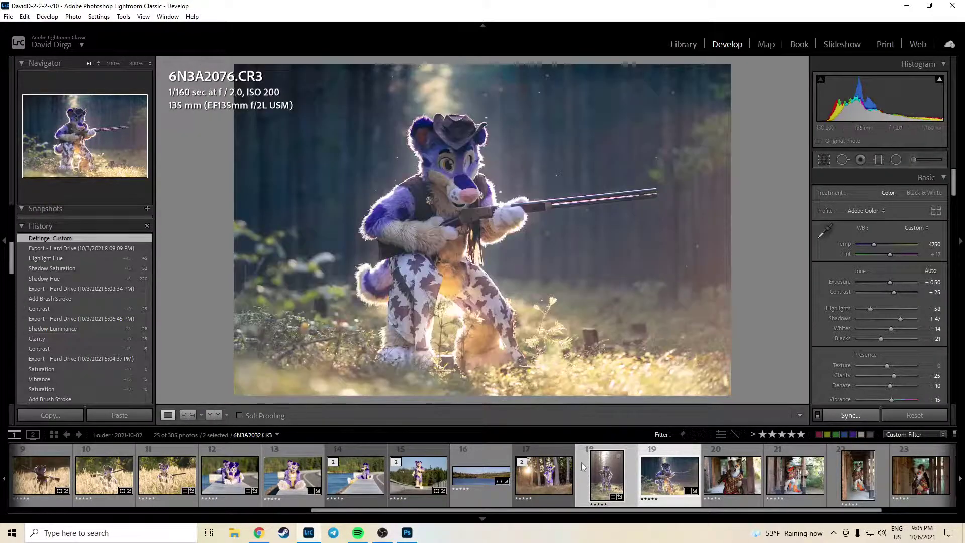
left_click(582, 463)
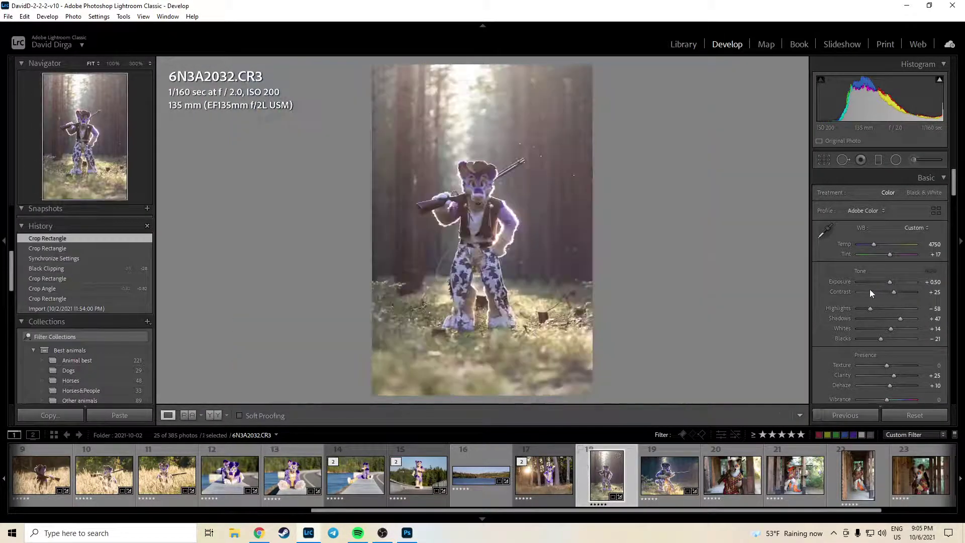
Try a blue shadow tint with Color Grading and compare the photo with the grading off and on.
scroll(870, 290, "down", 15)
scroll(869, 294, "up", 3)
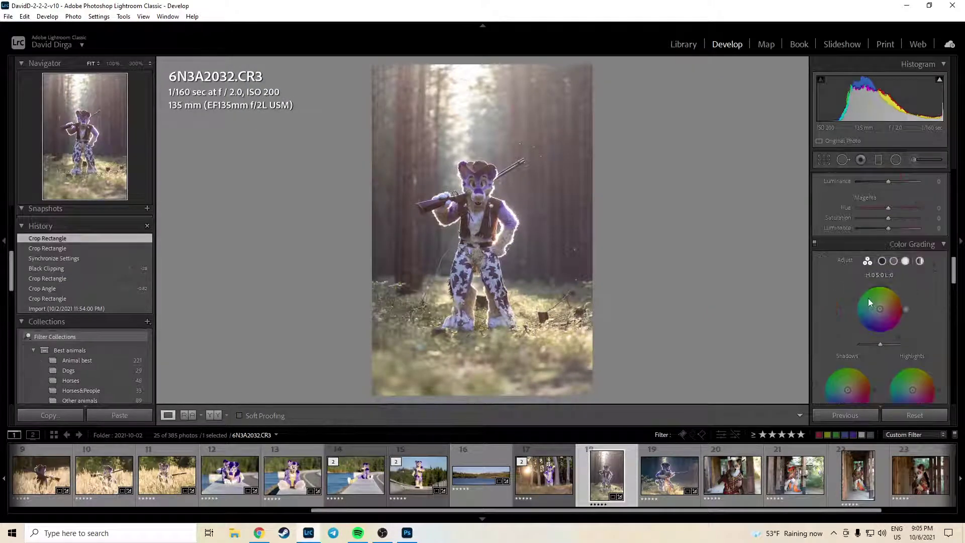
left_click_drag(847, 321, 836, 330)
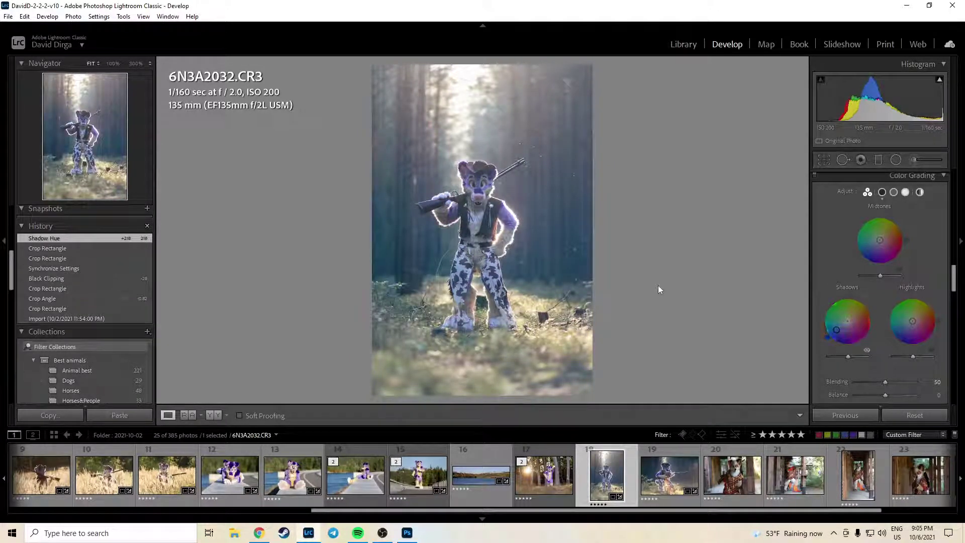
left_click(815, 176)
left_click(816, 176)
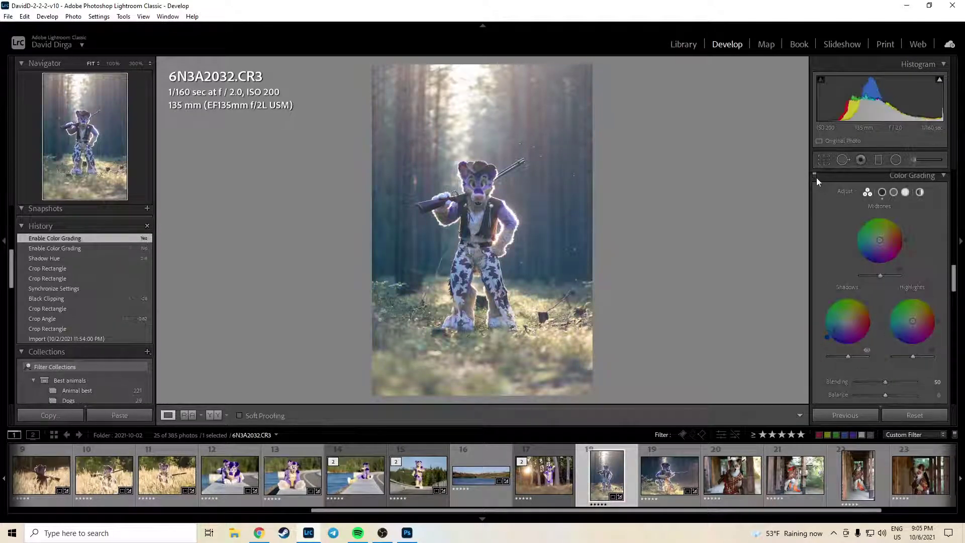
left_click(816, 176)
left_click(815, 176)
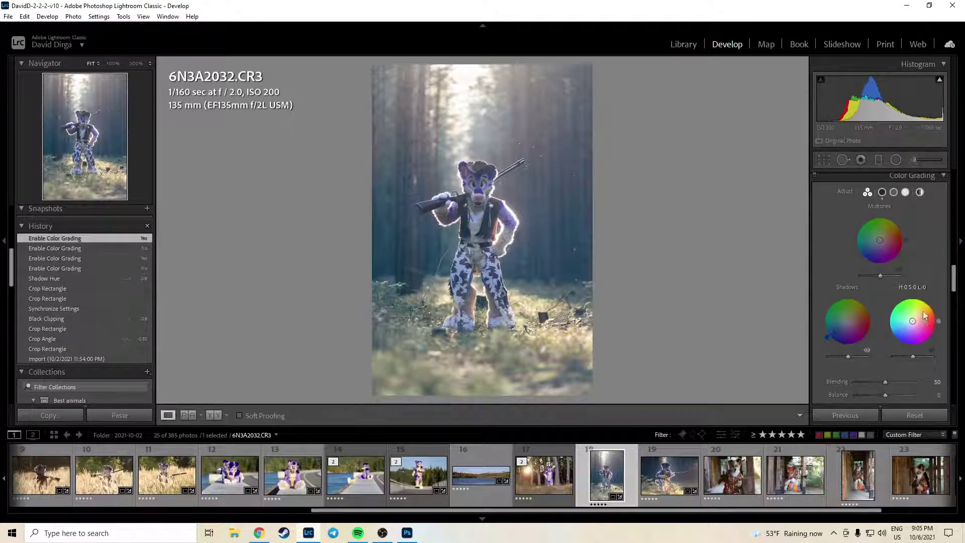
Try a warm yellow-orange highlight tint, and undo all the color grading back to the last crop.
left_click_drag(924, 315, 923, 311)
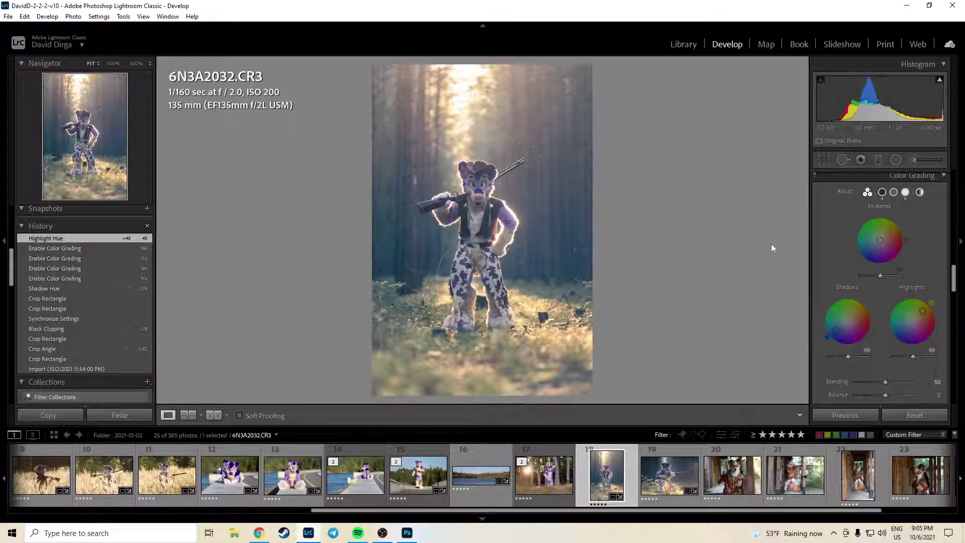
key("ctrl+z")
key("ctrl+z")
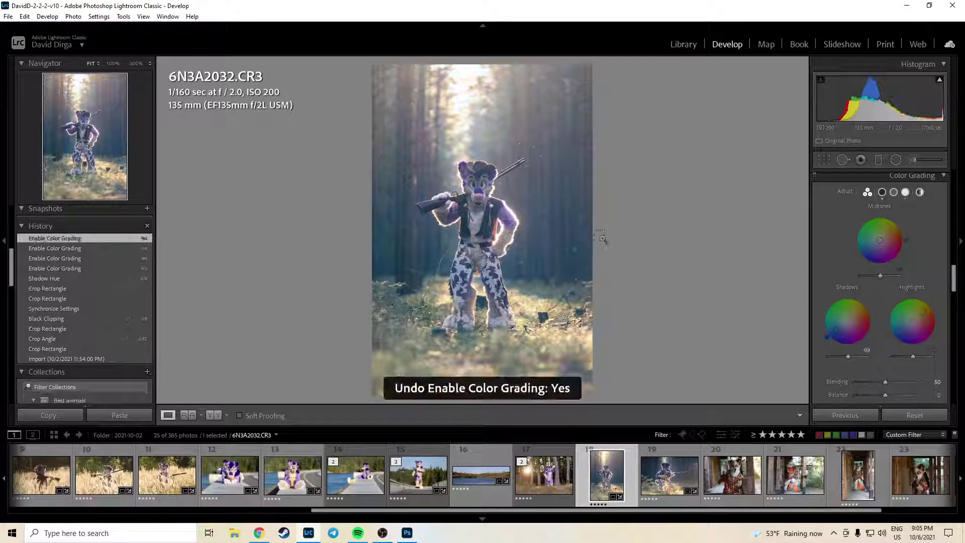
key("ctrl+z")
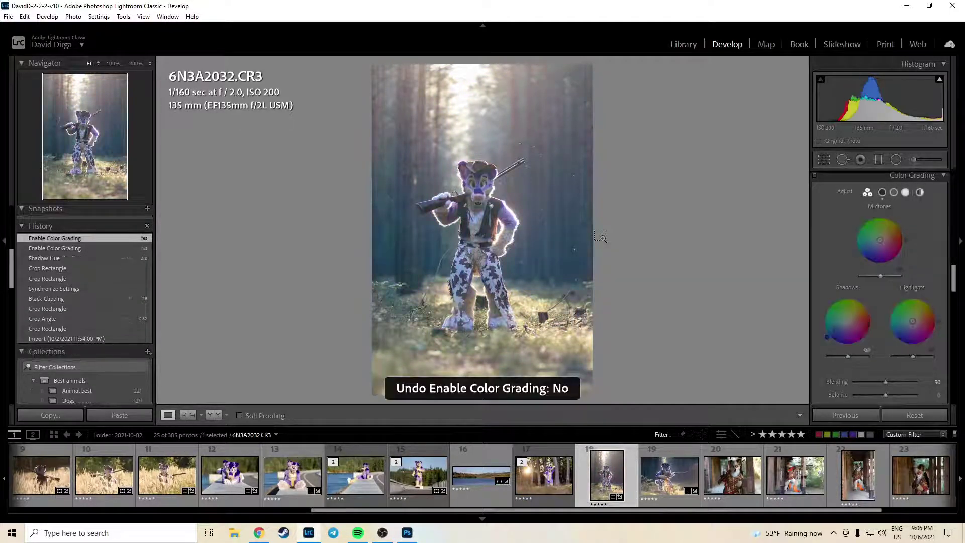
key("ctrl+z")
key("ctrl+z")
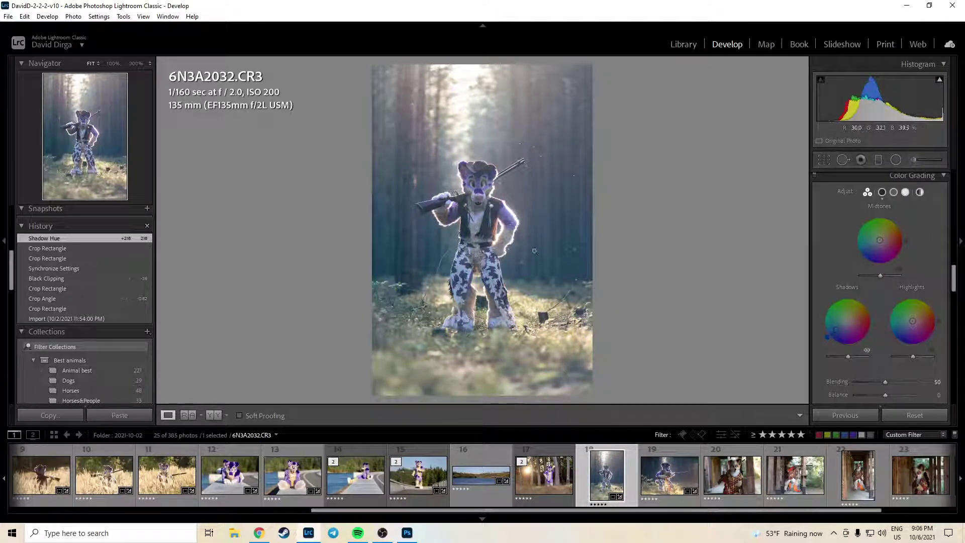
key("ctrl+z")
Send 6N3A2032.CR3 to Photoshop for editing and switch to Photoshop.
right_click(482, 218)
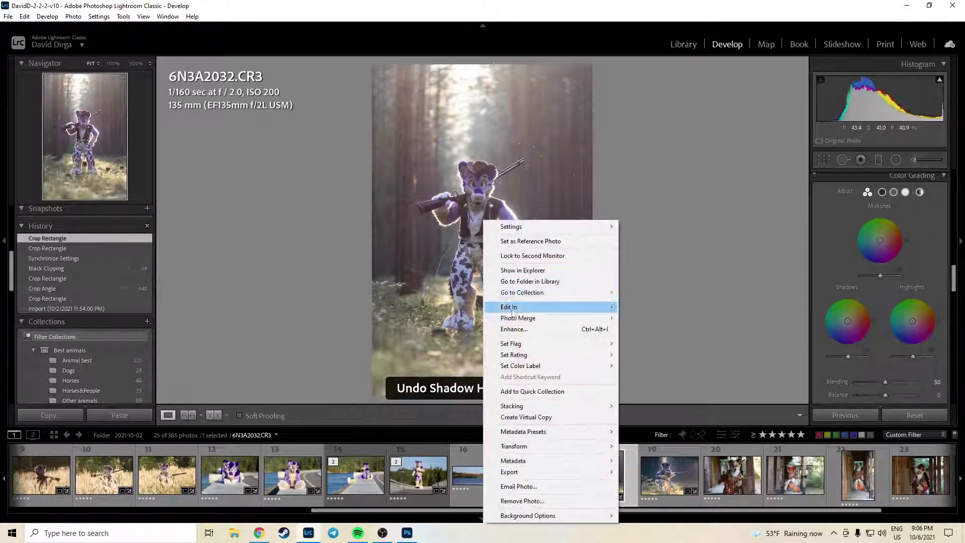
mouse_move(556, 308)
left_click(658, 308)
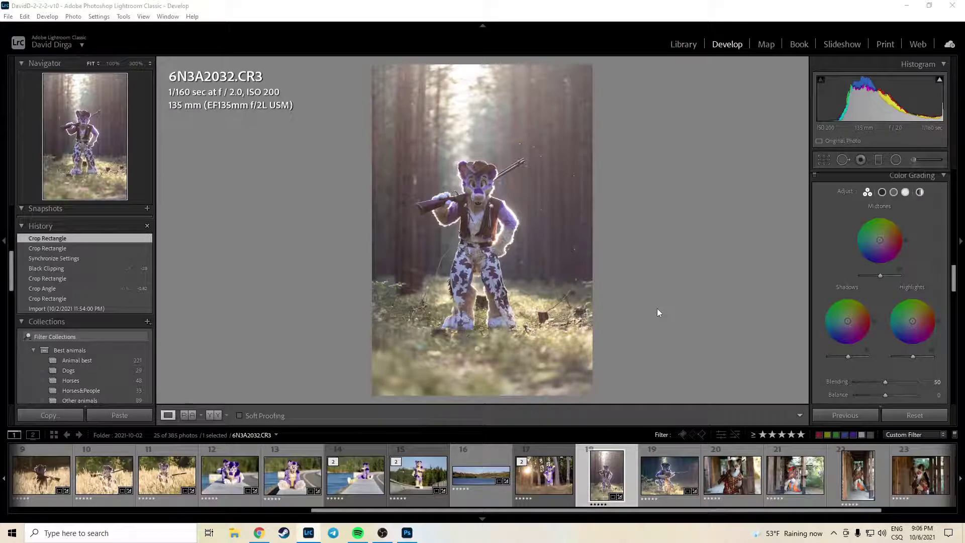
left_click(416, 534)
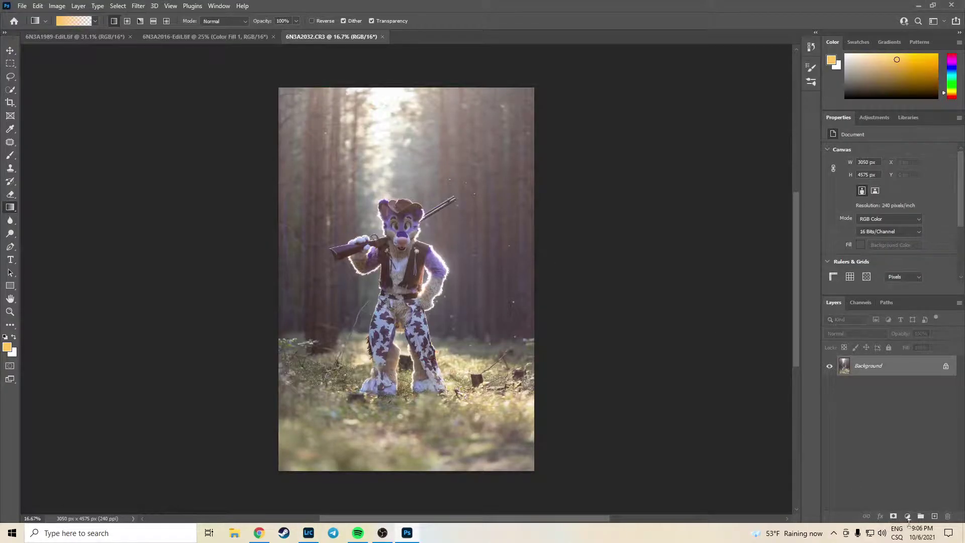
Add a Gradient Map adjustment layer and set its dark color stop to the teal blue 436a83.
left_click(907, 517)
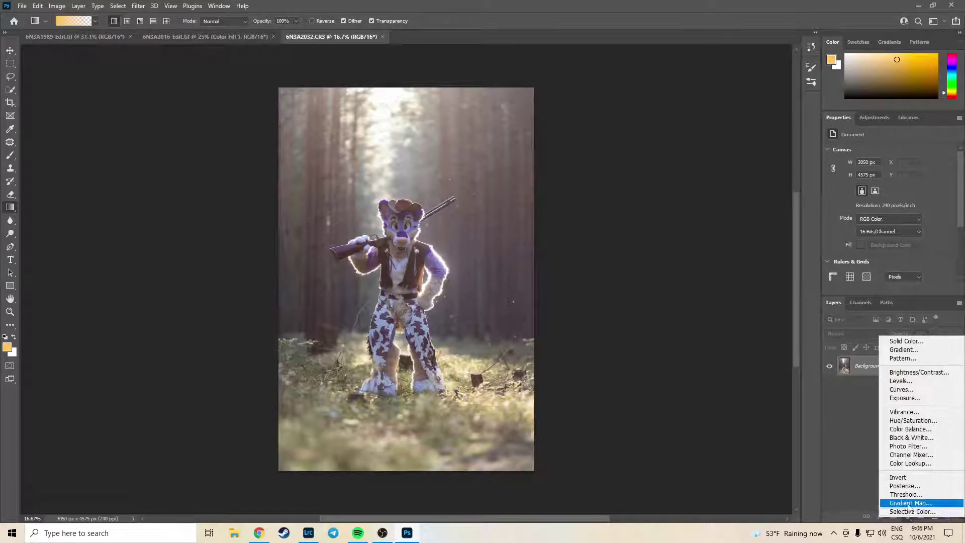
left_click(909, 503)
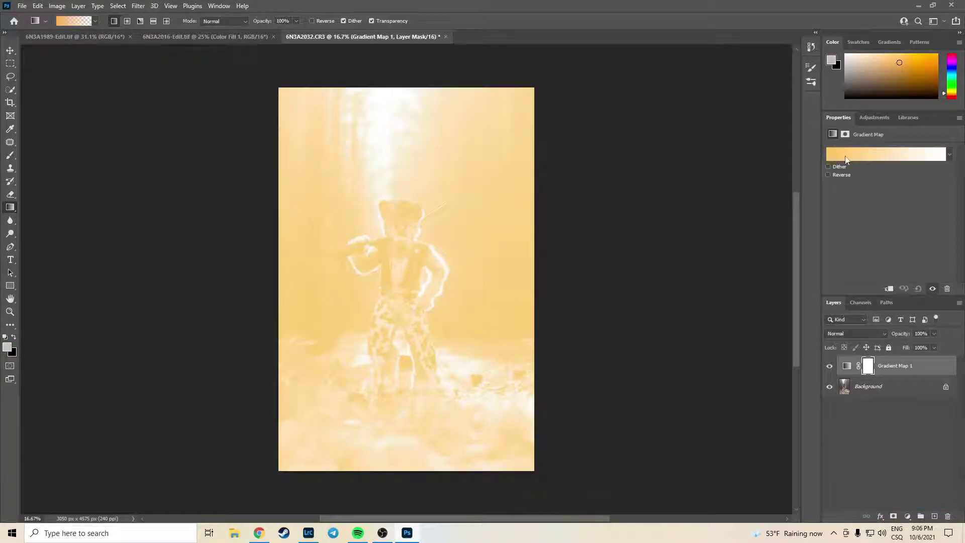
left_click(847, 156)
left_click(656, 323)
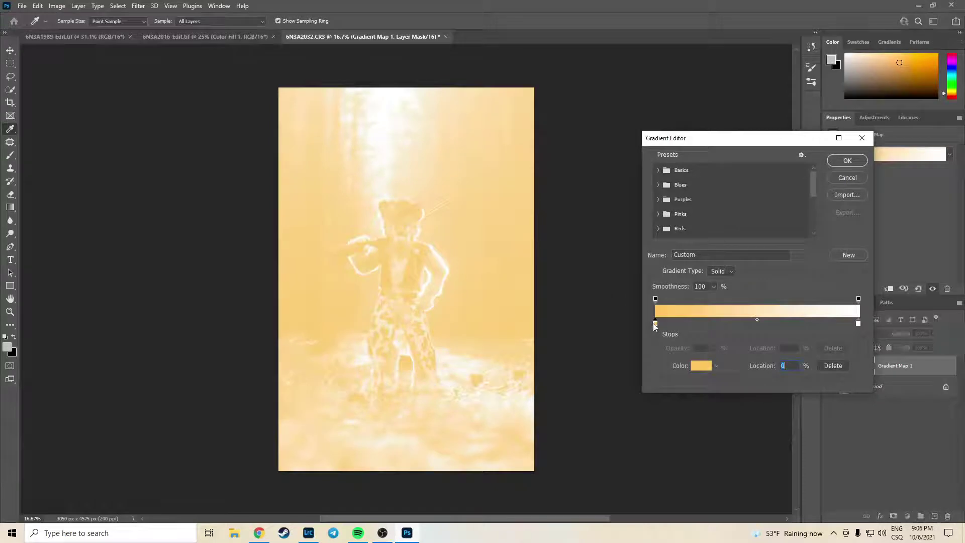
double_click(655, 323)
type("4a9091")
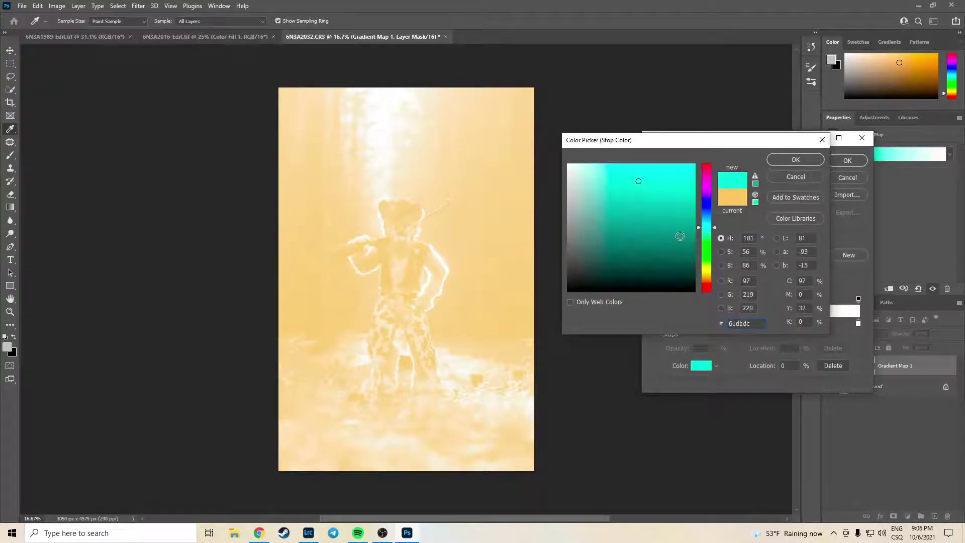
left_click(713, 223)
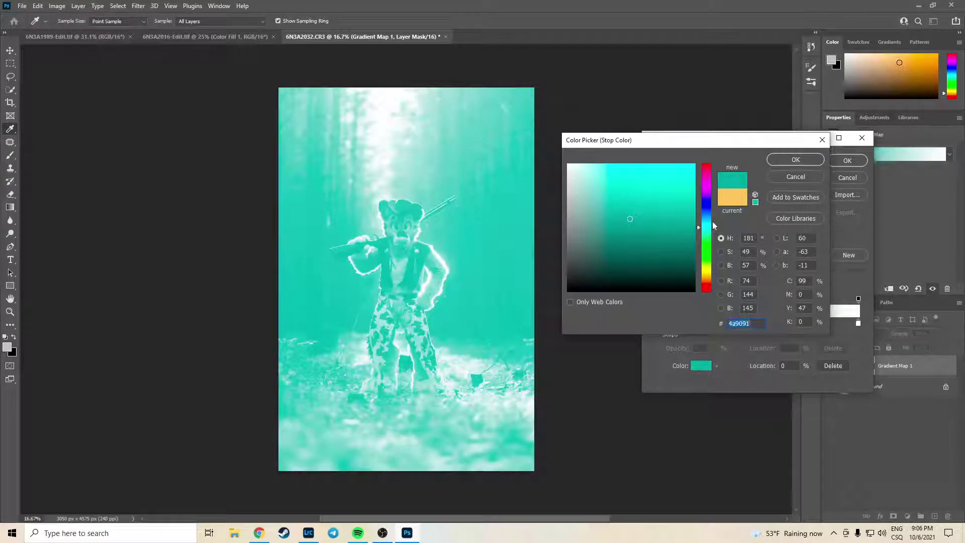
left_click_drag(712, 223, 707, 224)
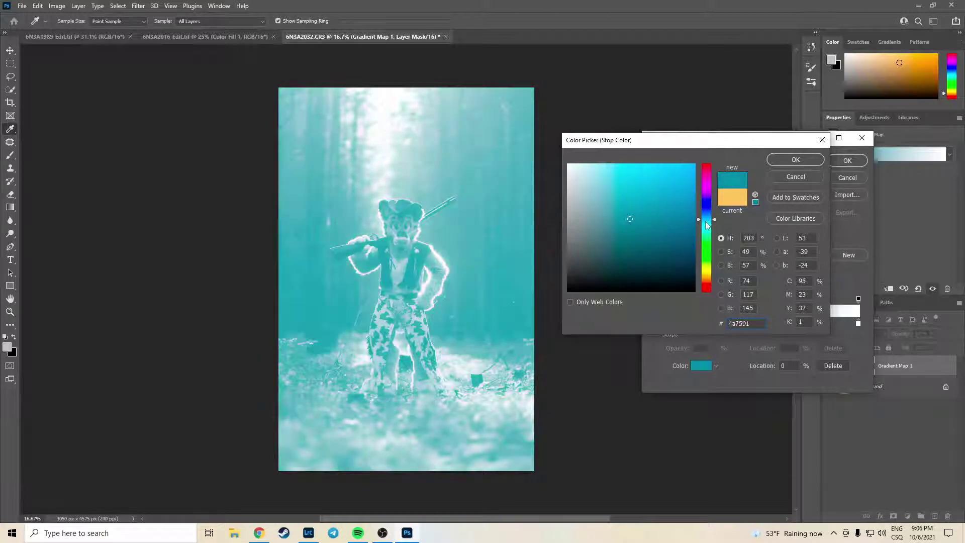
left_click(796, 160)
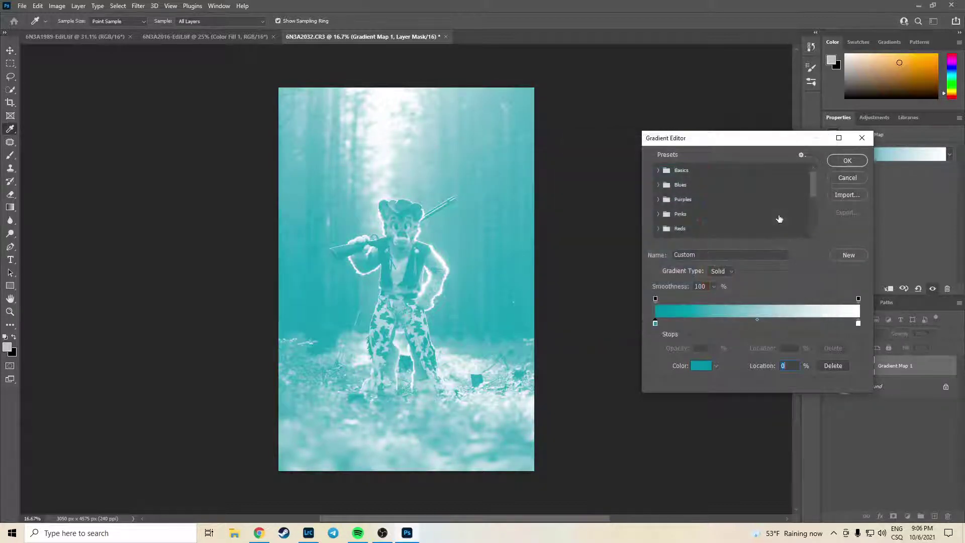
double_click(656, 323)
left_click(630, 227)
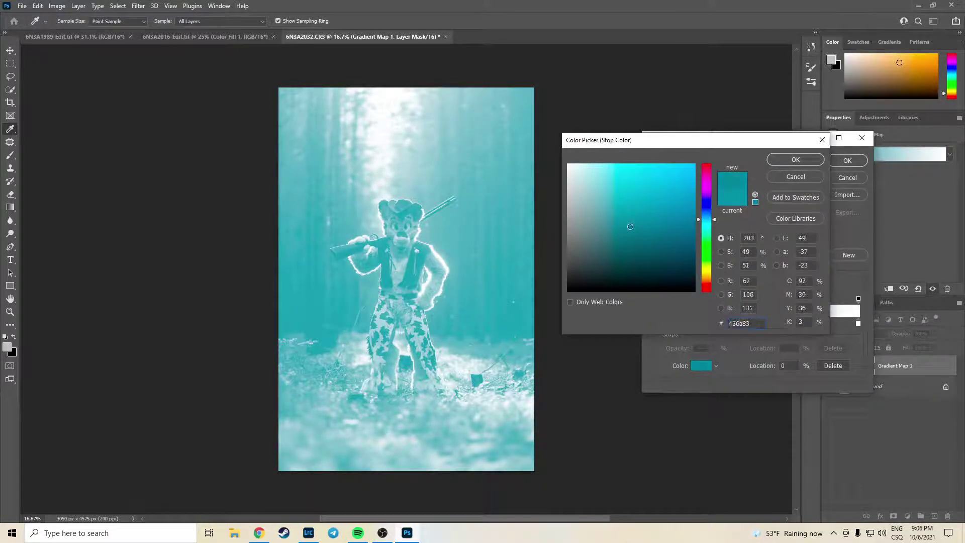
left_click(795, 159)
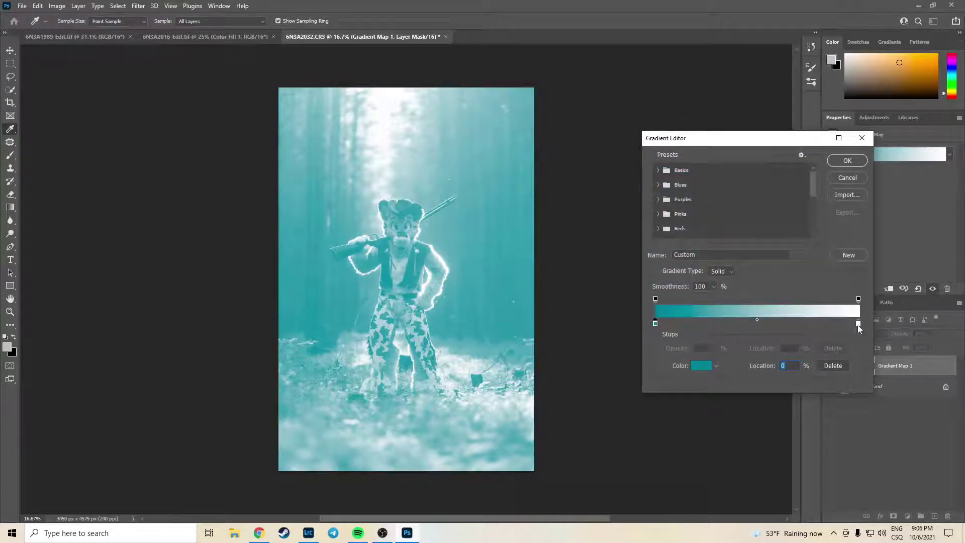
Set the gradient map's light color stop to the golden orange b49133 and accept the gradient.
double_click(858, 323)
left_click(707, 276)
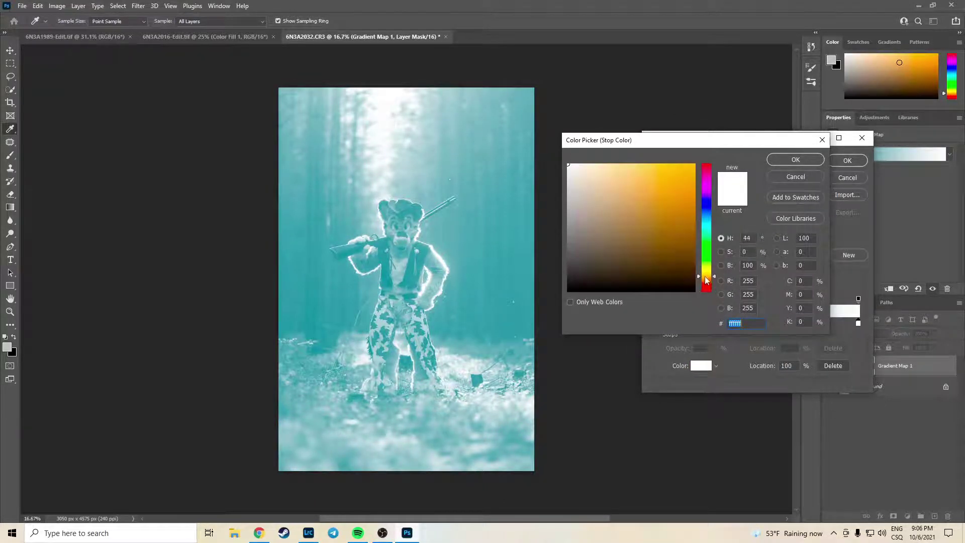
left_click(659, 215)
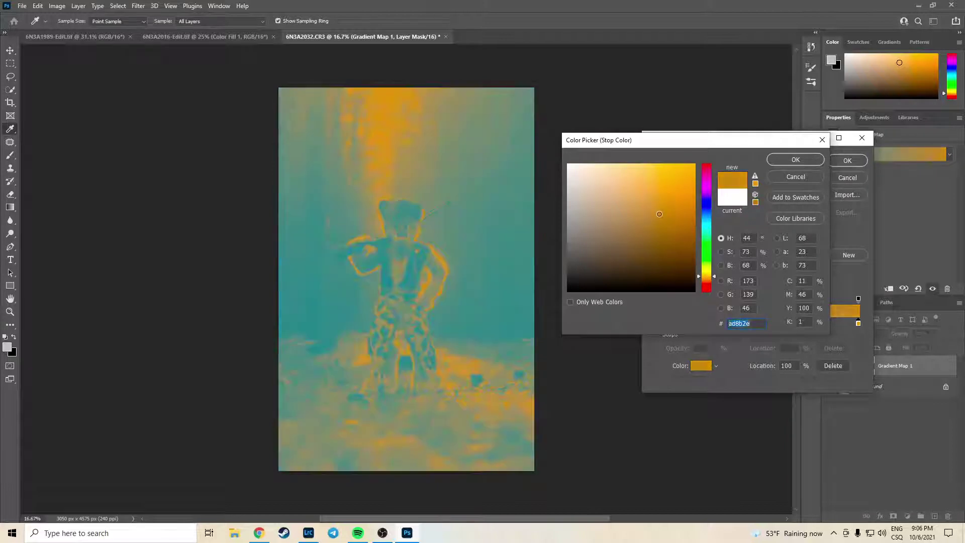
left_click_drag(659, 214, 659, 201)
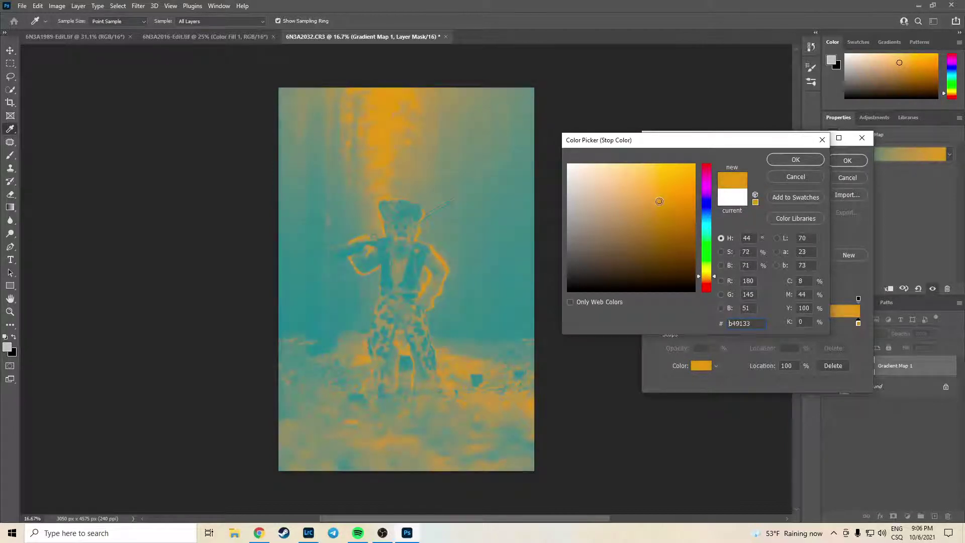
left_click(811, 158)
left_click(841, 160)
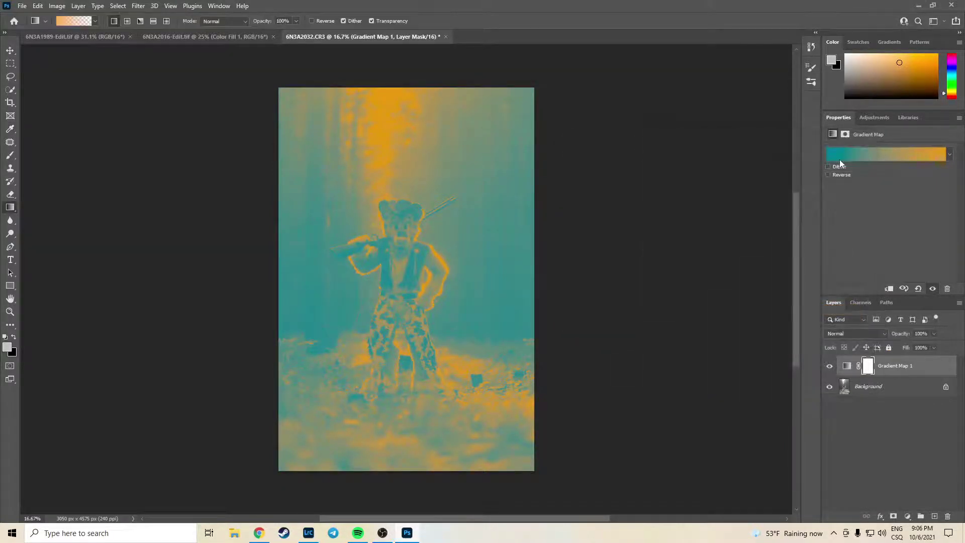
Set the gradient map layer to Soft Light at 33% opacity and compare the photo with the layer hidden and shown.
left_click(854, 334)
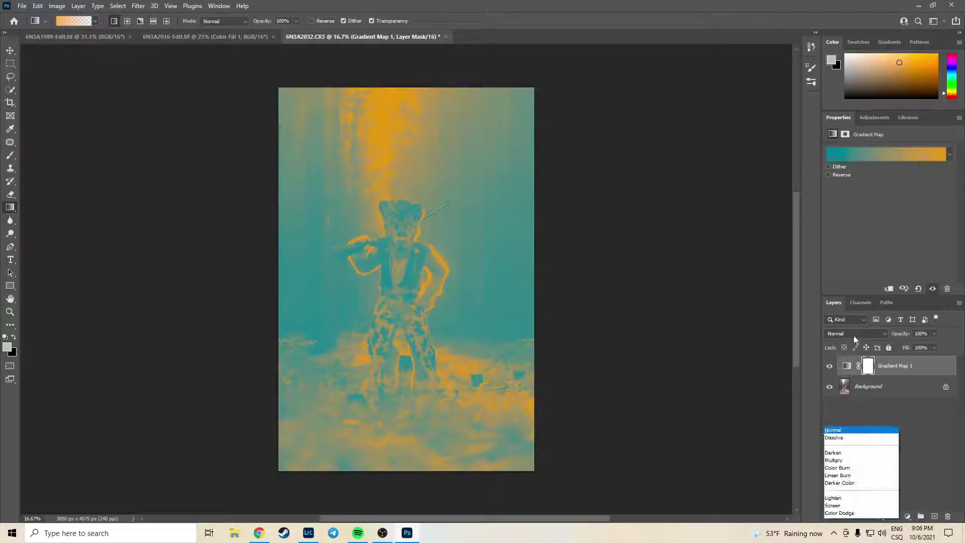
left_click(843, 402)
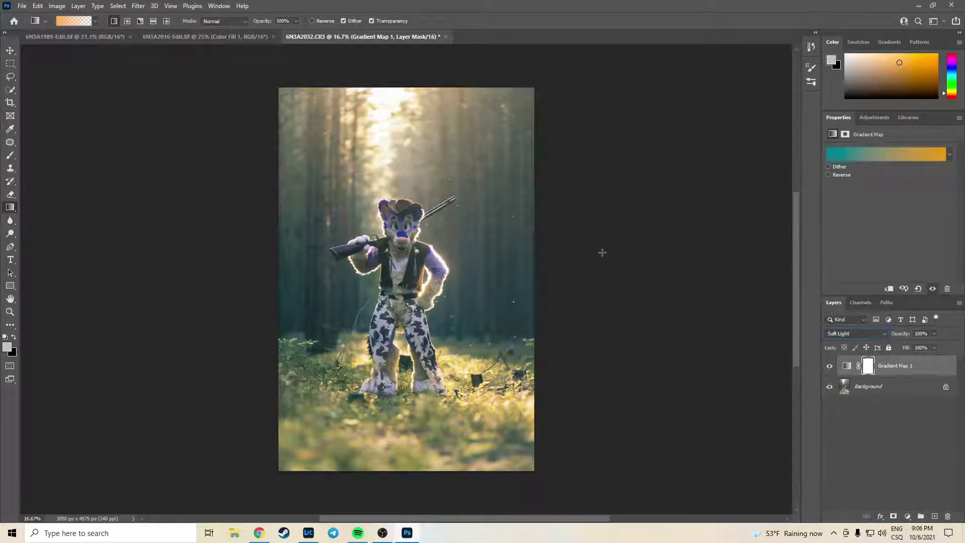
left_click(934, 334)
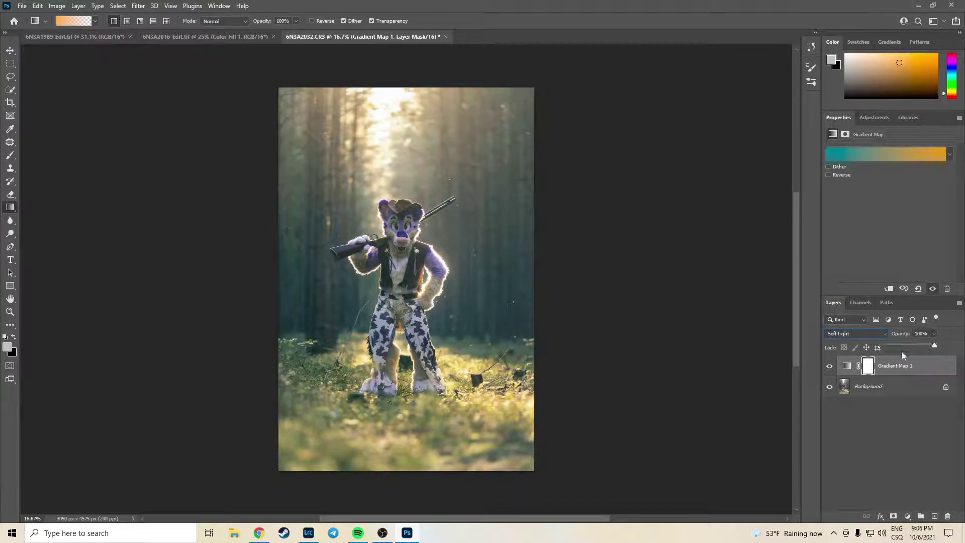
left_click_drag(933, 346, 904, 347)
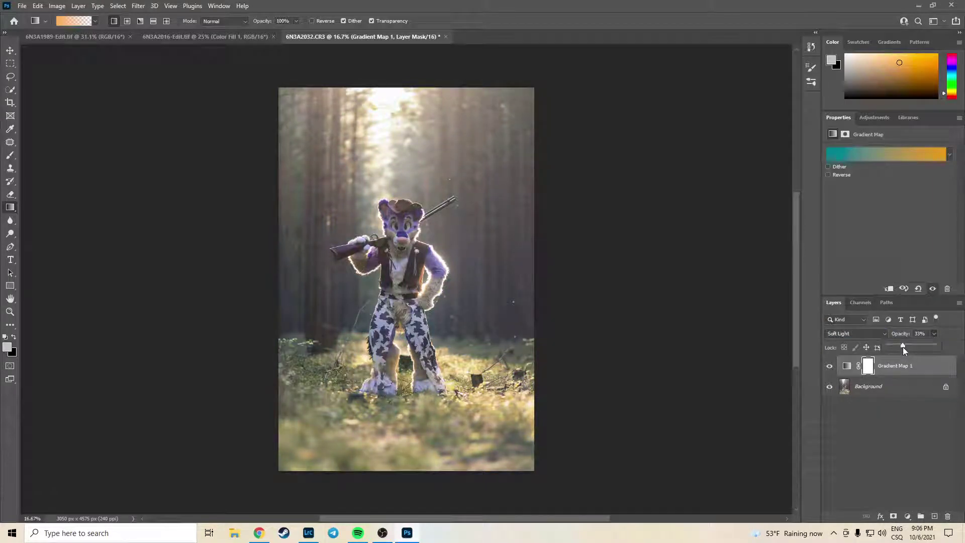
left_click(830, 366)
left_click(830, 367)
Set the gradient map's dark color stop to the dark teal 112a39, accept the gradient and raise the layer's opacity to 60%.
left_click(849, 156)
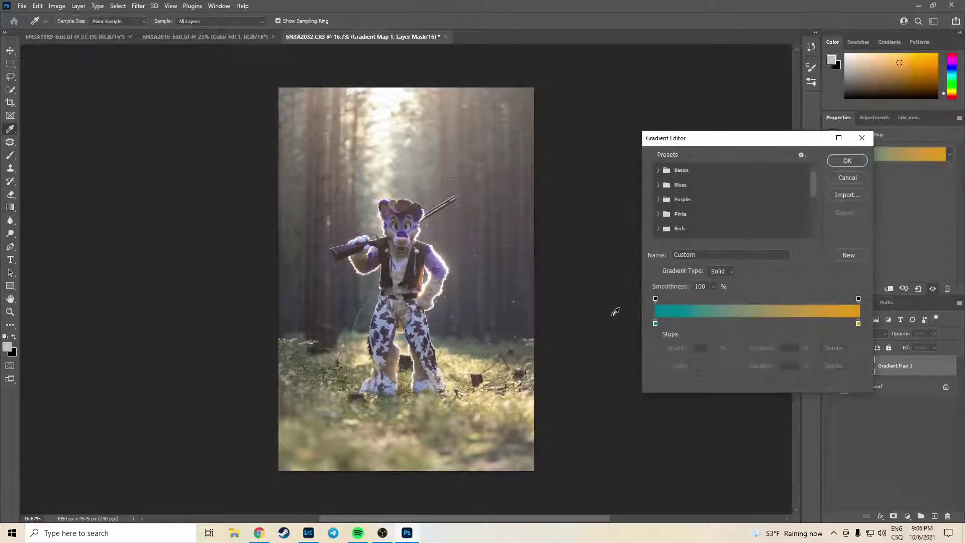
left_click(655, 323)
double_click(655, 323)
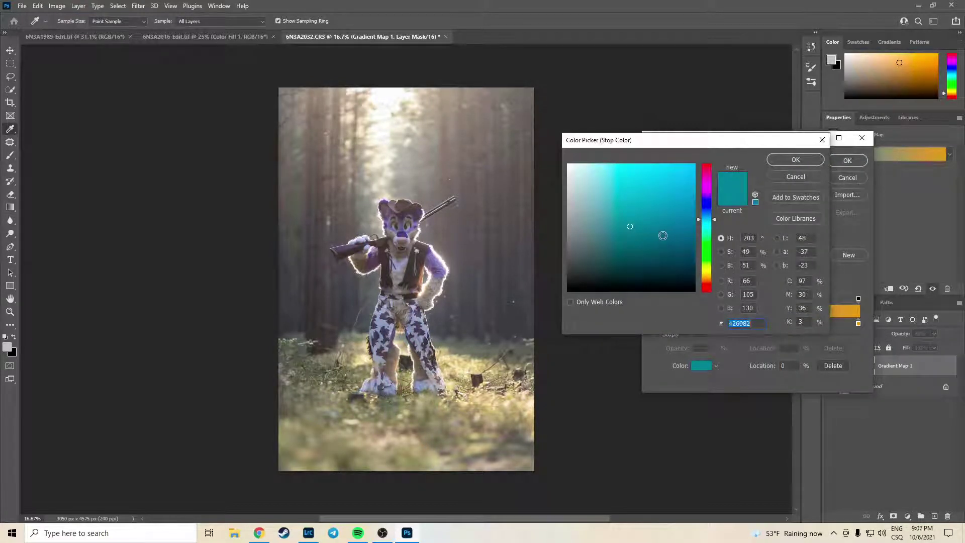
left_click(629, 260)
left_click_drag(629, 260, 638, 260)
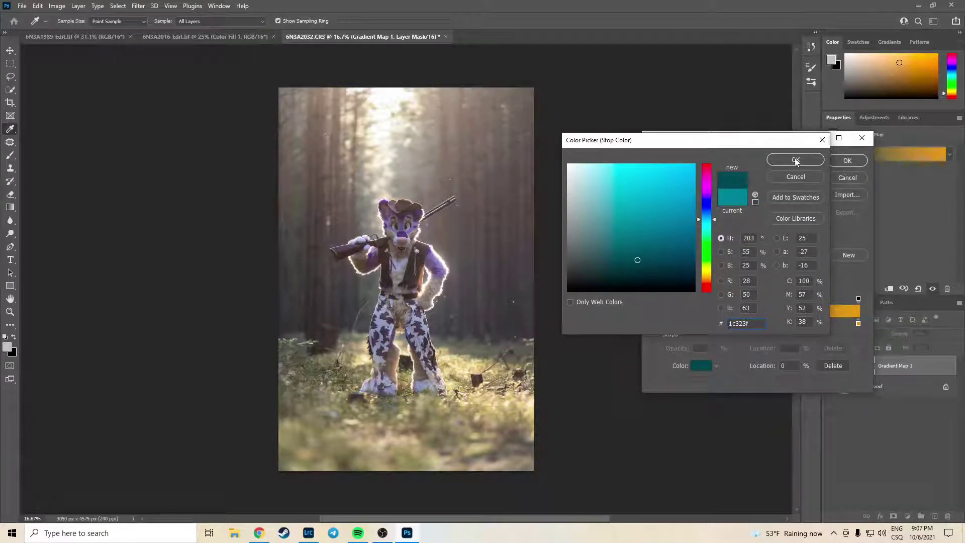
left_click(655, 264)
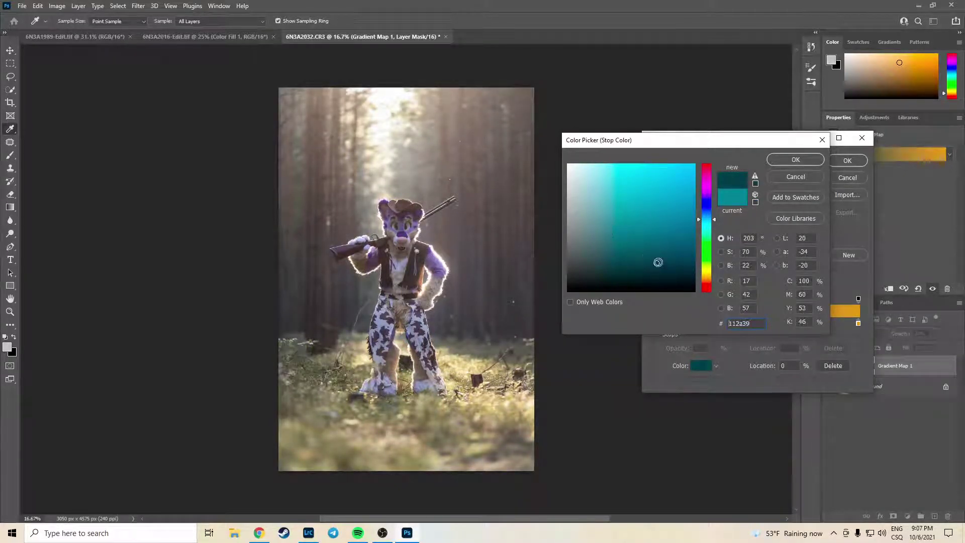
left_click(796, 160)
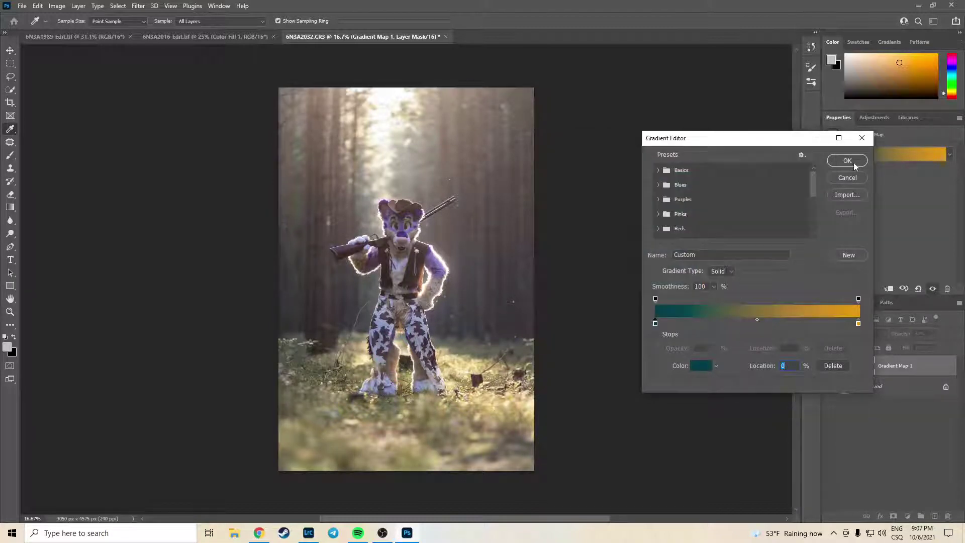
left_click(849, 160)
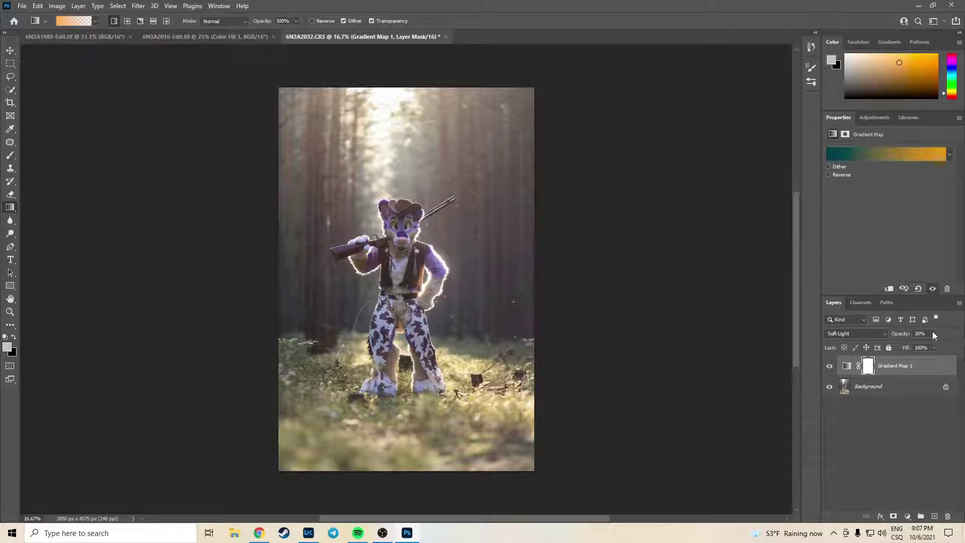
left_click_drag(934, 345, 939, 347)
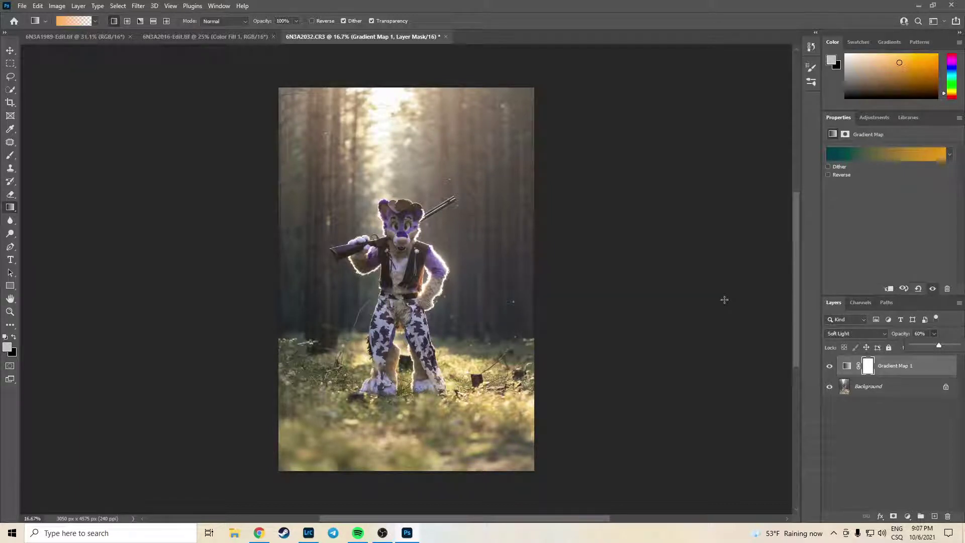
Try red and green hues for the gradient map's dark stop, settle on the deep teal 081a27 and accept the gradient.
left_click(835, 152)
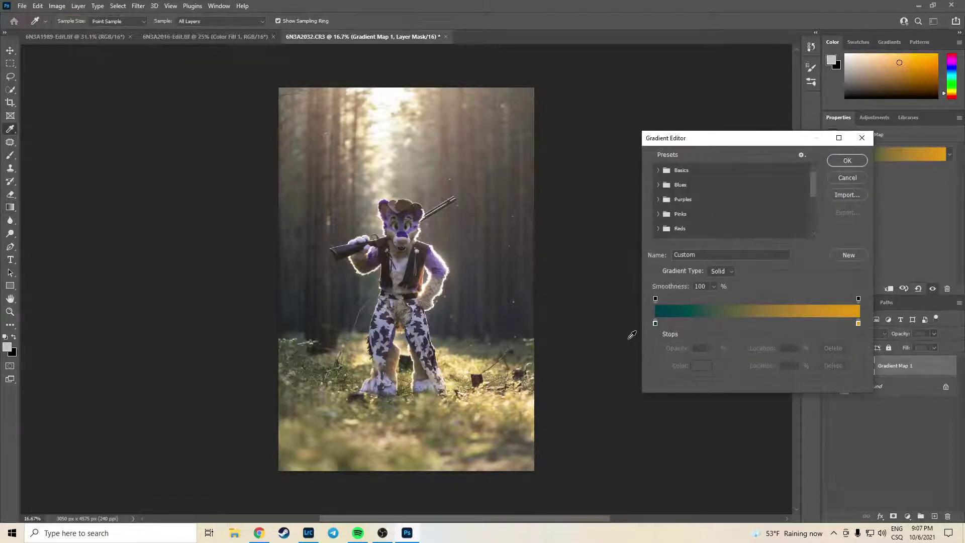
double_click(656, 323)
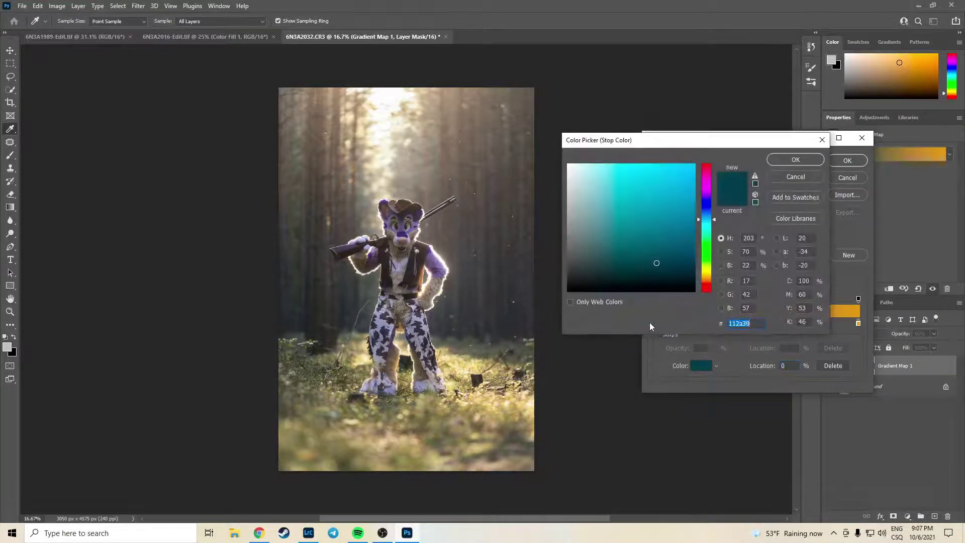
mouse_move(712, 220)
left_mouse_down()
mouse_move(711, 209)
mouse_move(707, 301)
mouse_move(710, 202)
mouse_move(710, 216)
left_mouse_up()
left_click_drag(706, 171, 705, 171)
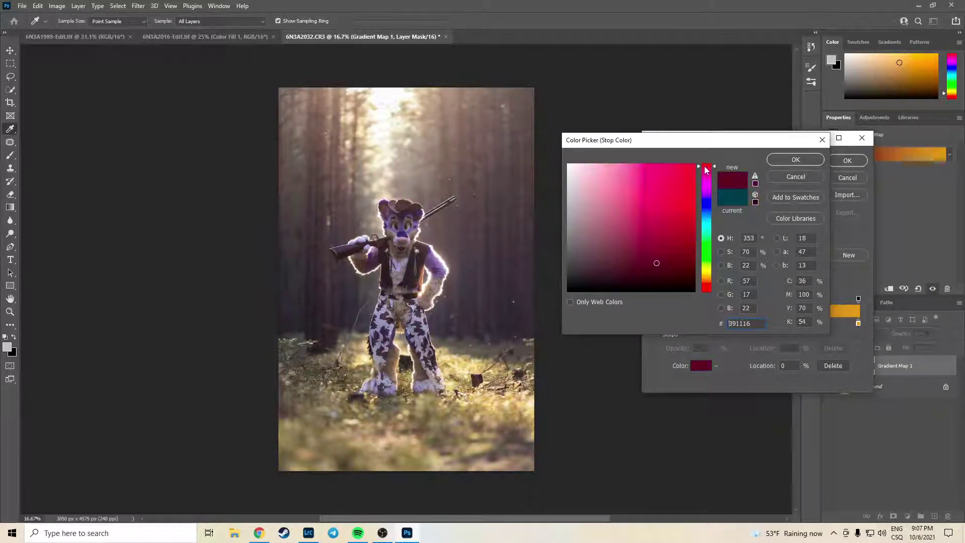
left_click(708, 238)
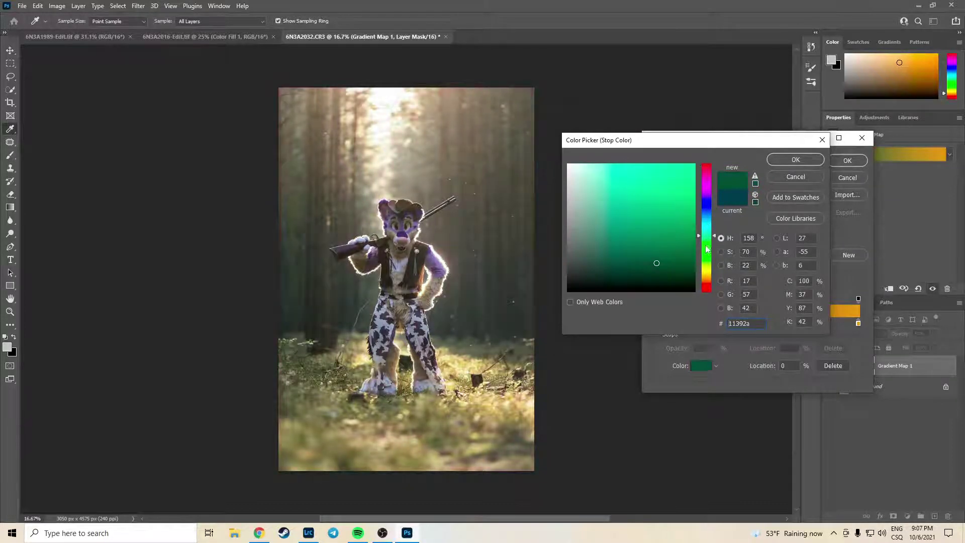
left_click(707, 247)
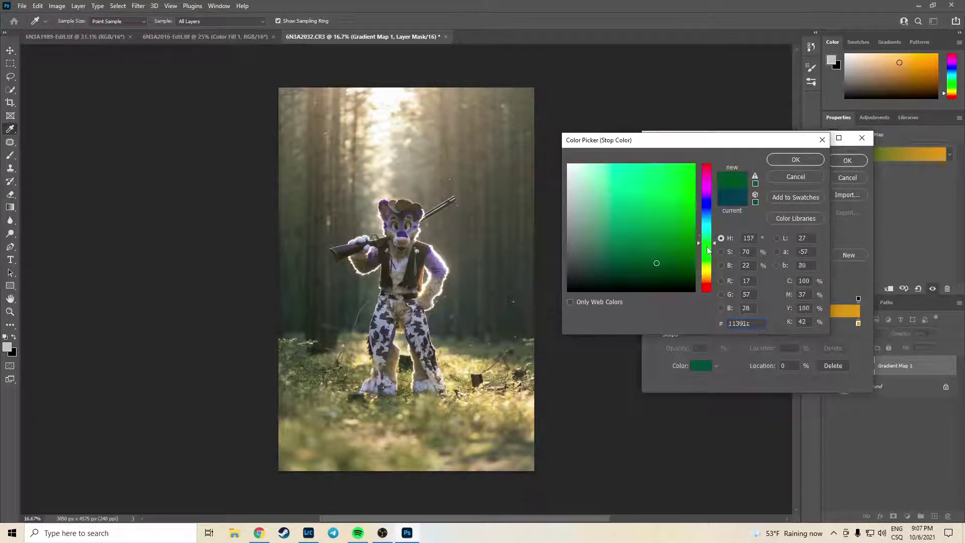
left_click(705, 229)
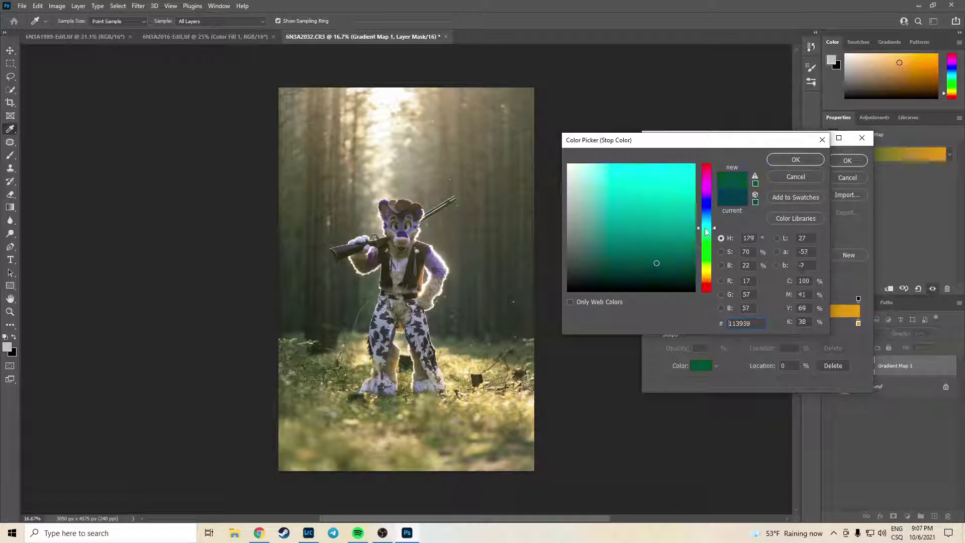
left_click(708, 219)
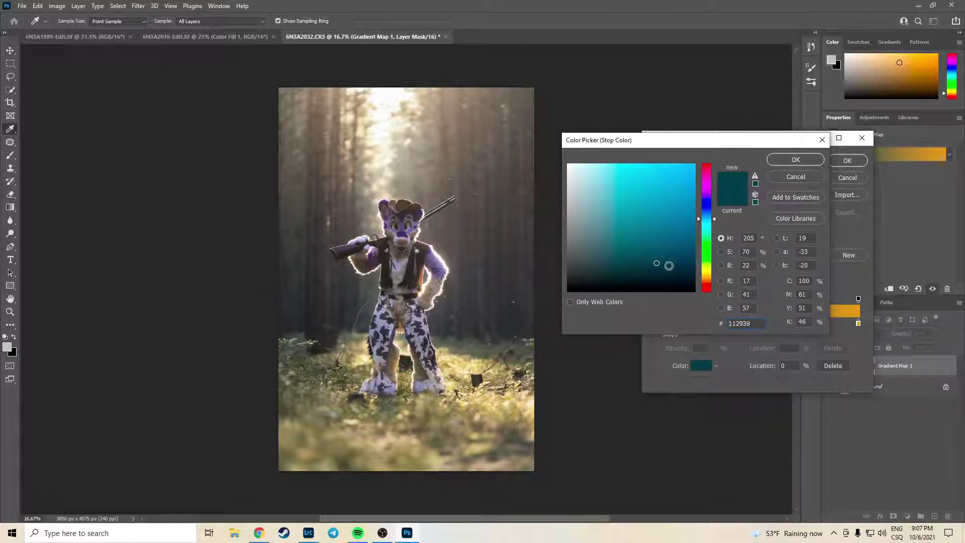
left_click(670, 272)
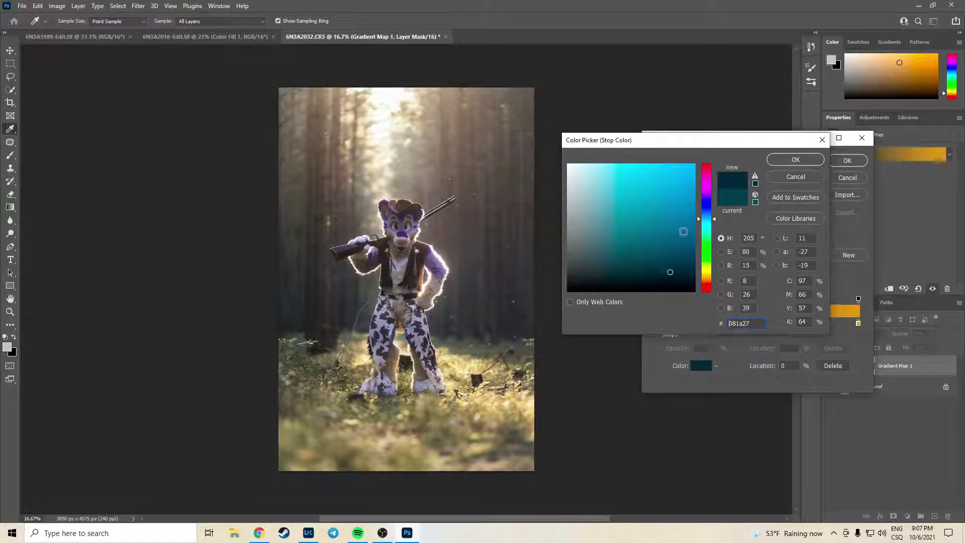
left_click(813, 158)
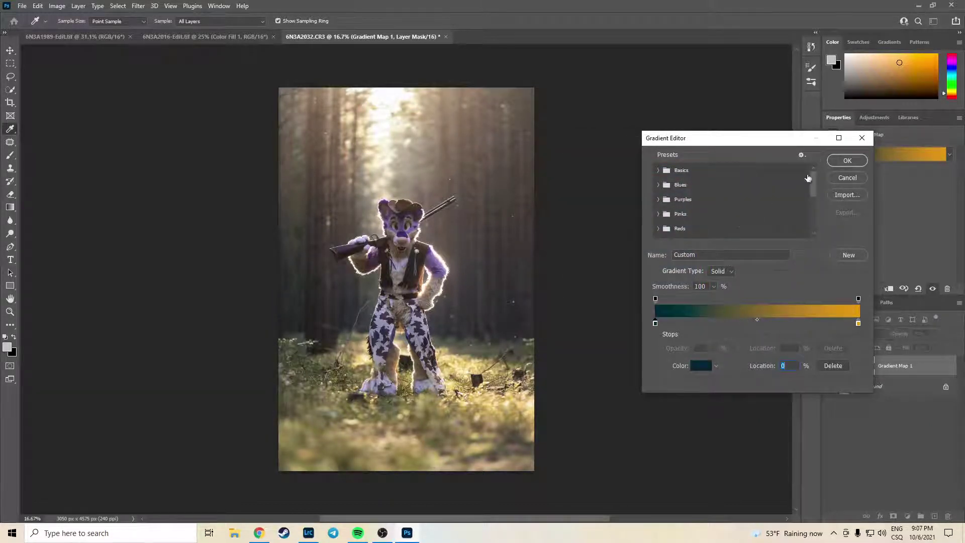
left_click(848, 161)
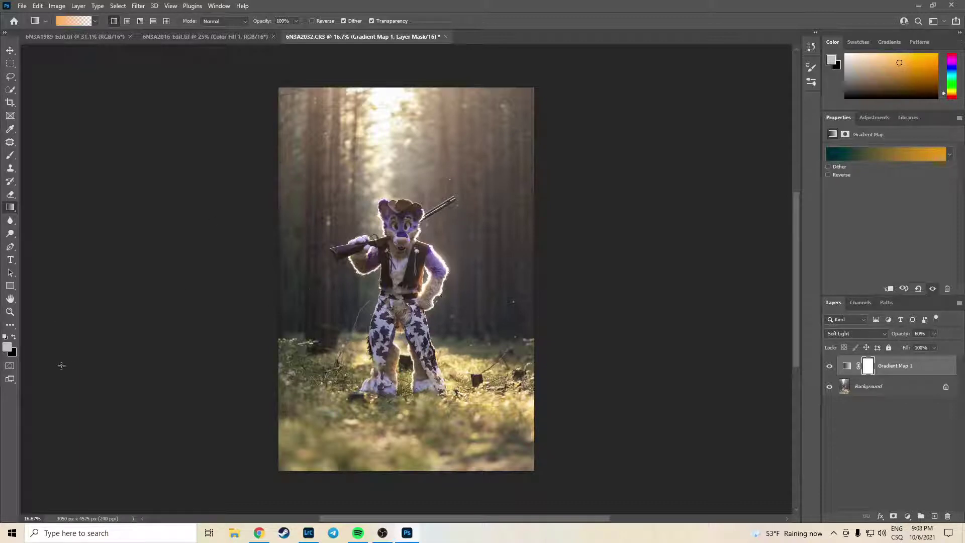
Pick a neutral gray foreground color and paint over the whole costumed figure on the gradient map's mask with a soft Brush.
left_click(9, 350)
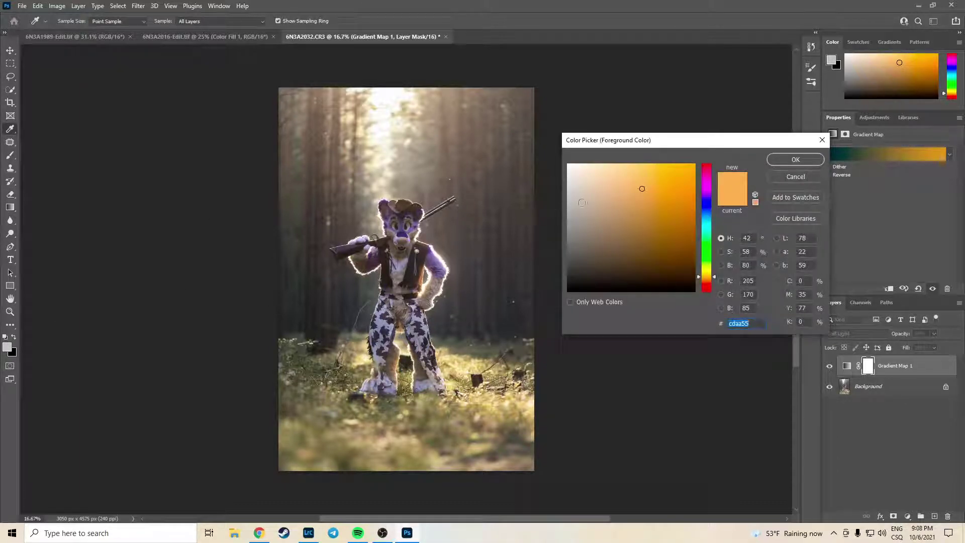
left_click_drag(573, 219, 539, 218)
left_click(795, 159)
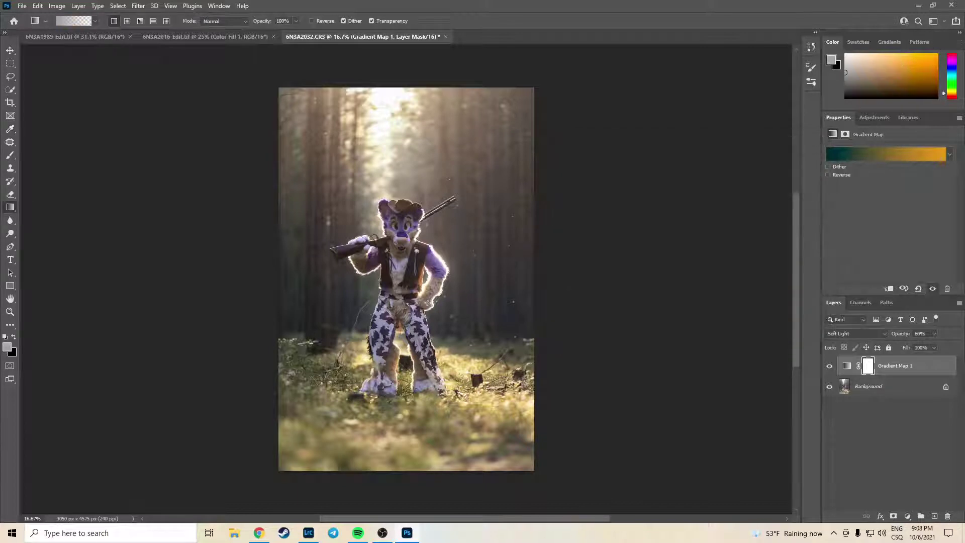
right_click(397, 284)
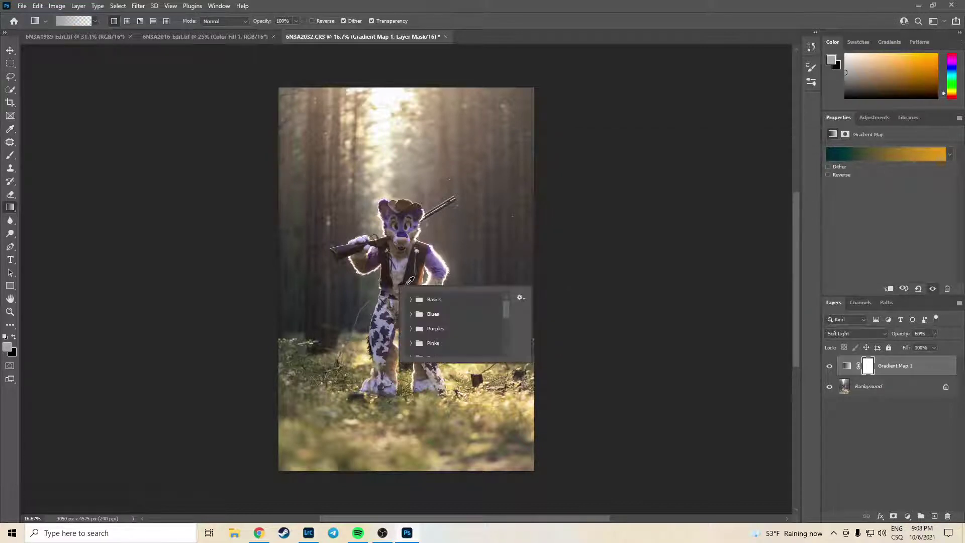
left_click(580, 11)
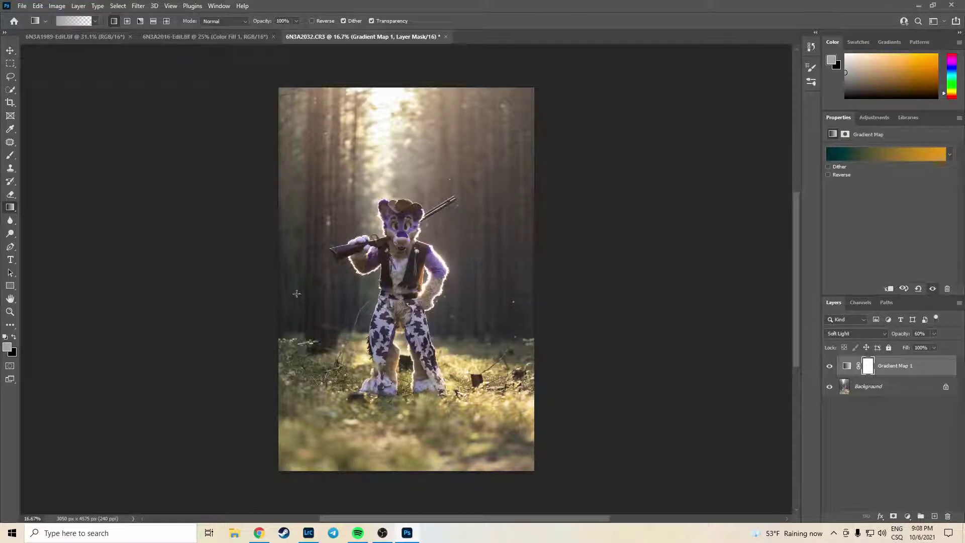
right_click(396, 285)
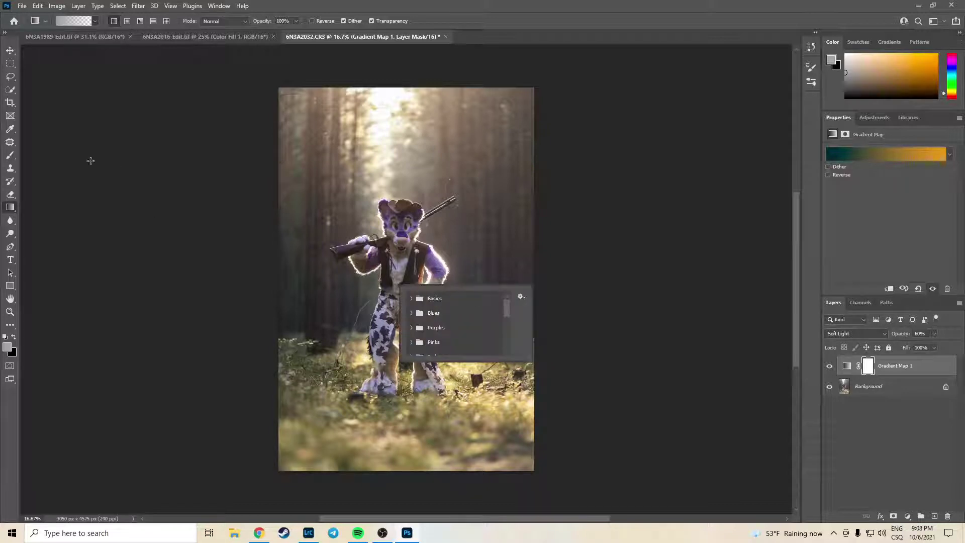
left_click(11, 154)
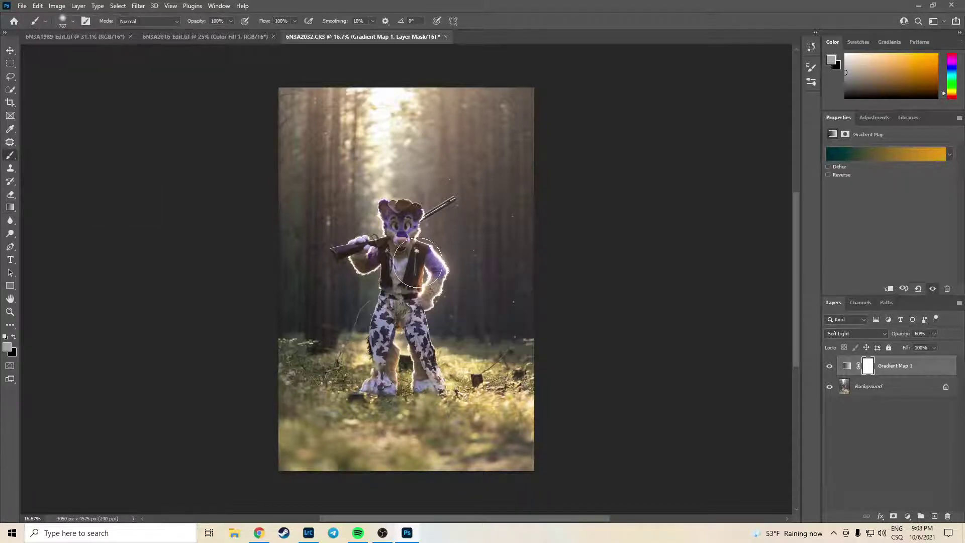
left_click_drag(416, 264, 400, 258)
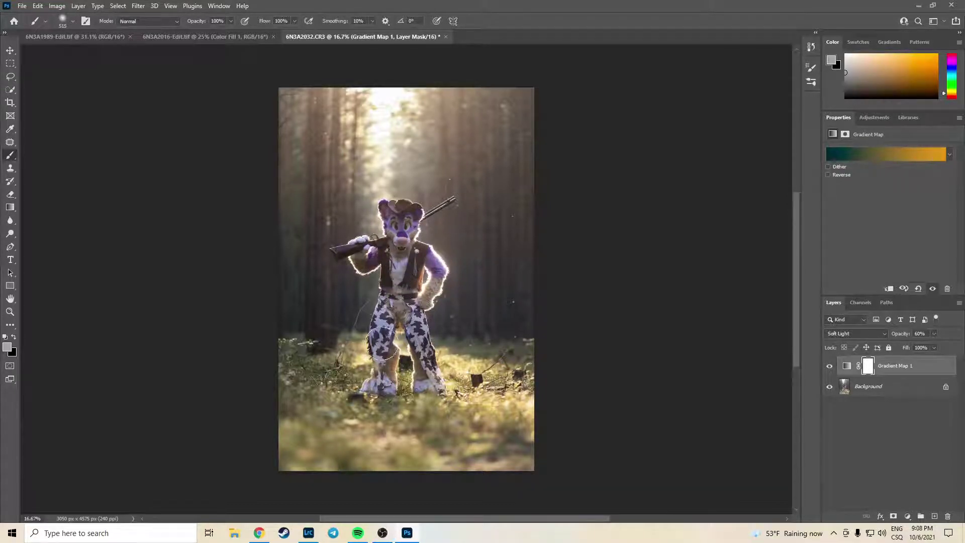
mouse_move(390, 362)
left_mouse_down()
mouse_move(402, 311)
mouse_move(425, 352)
mouse_move(432, 322)
mouse_move(422, 300)
left_mouse_up()
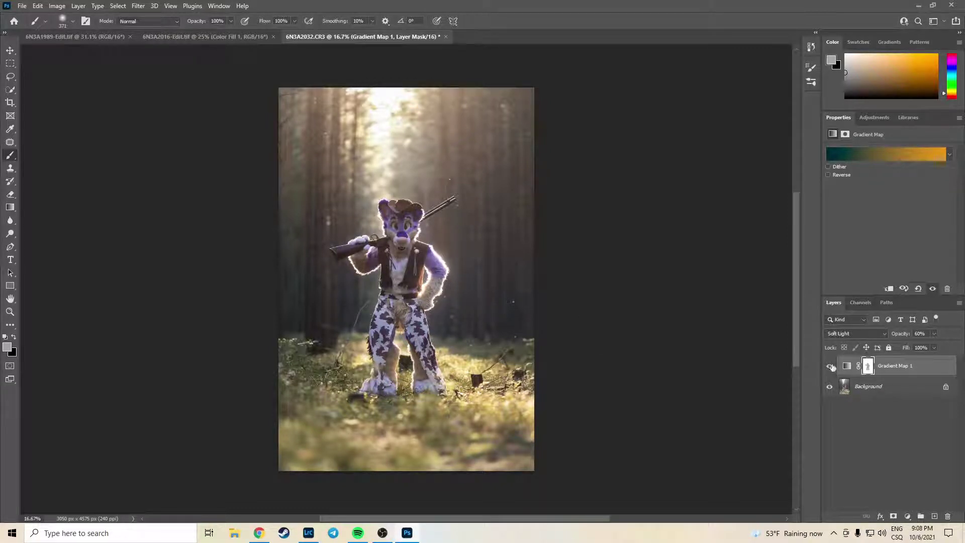
Inspect the painted layer mask on its own and compare the photo with the gradient map hidden and shown.
left_click(869, 369, "alt")
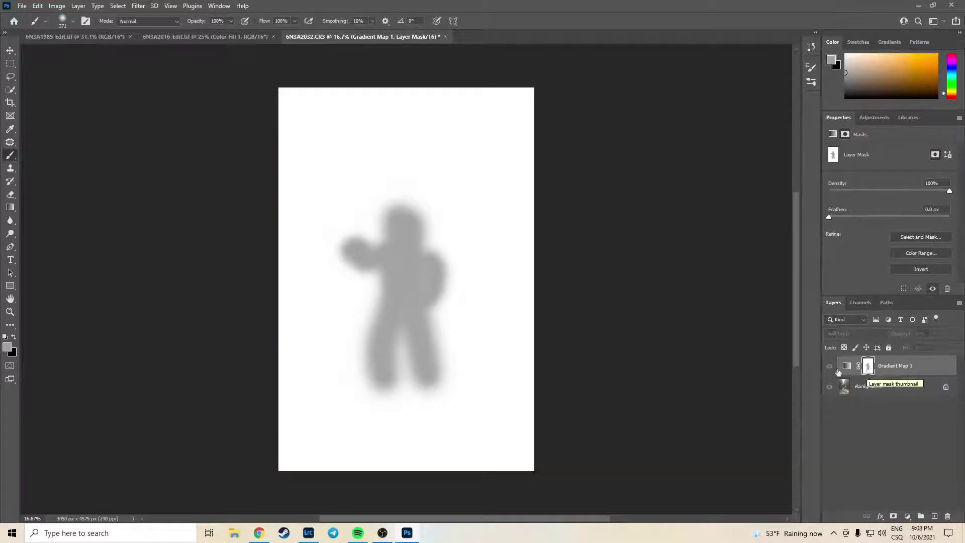
left_click(848, 367)
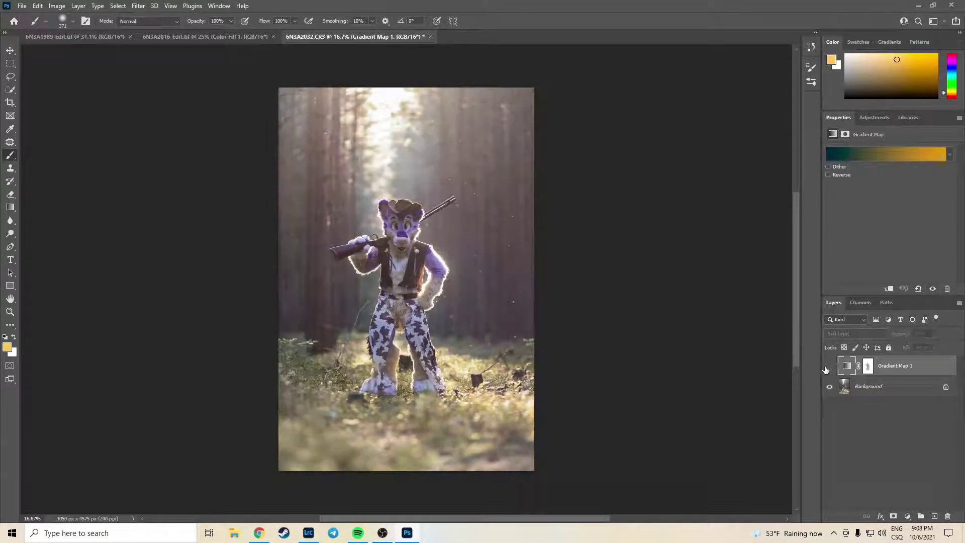
left_click(828, 368)
left_click(827, 367)
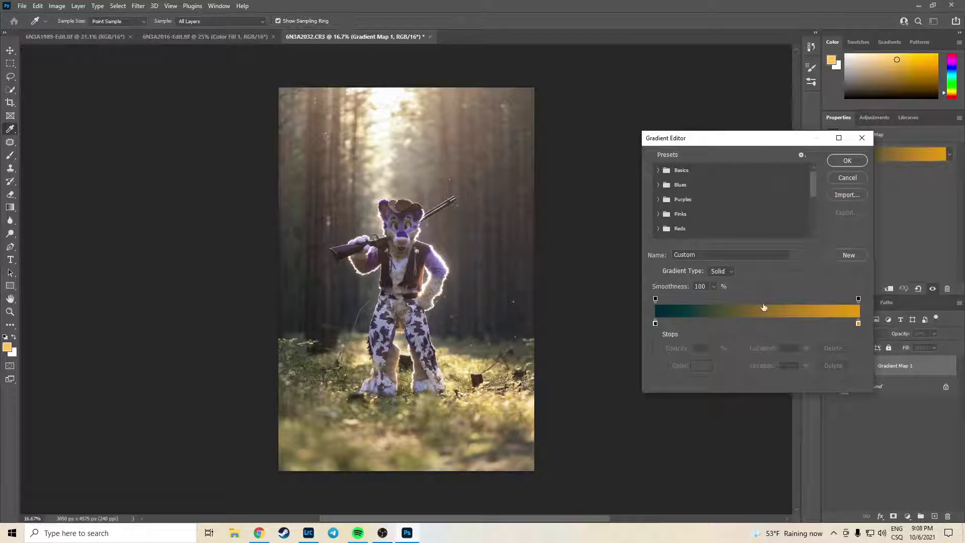
Set the gradient map's light color stop to the richer orange c99918 and raise the layer's opacity to 82%.
double_click(858, 324)
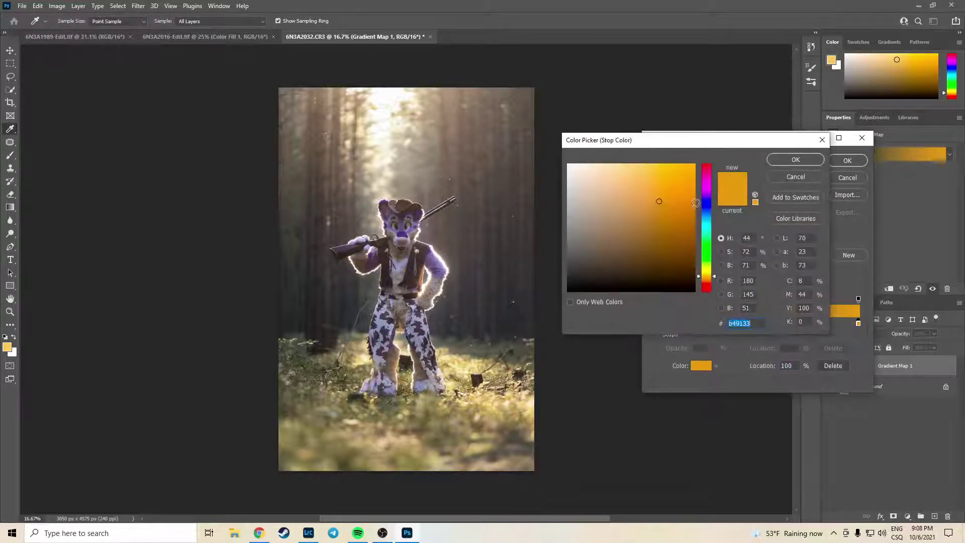
left_click(681, 191)
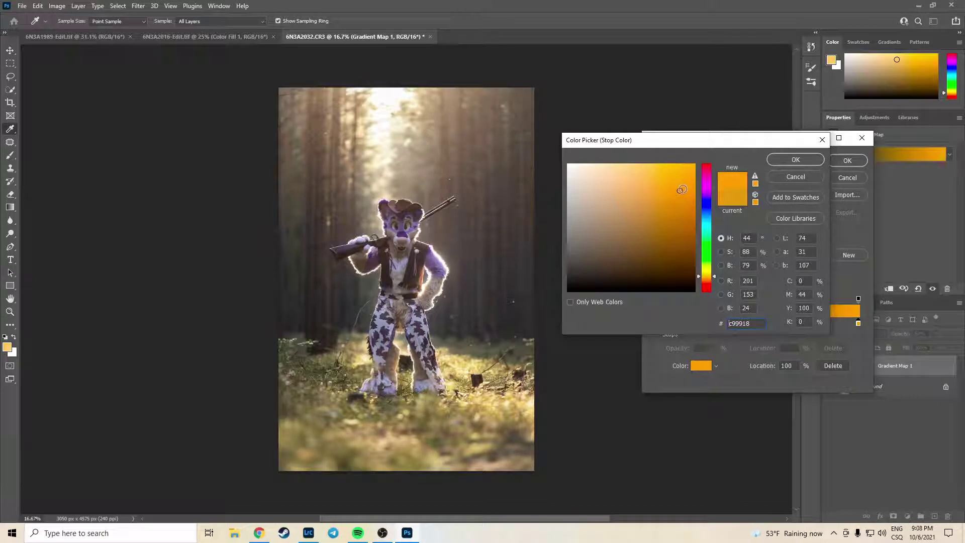
left_click(787, 161)
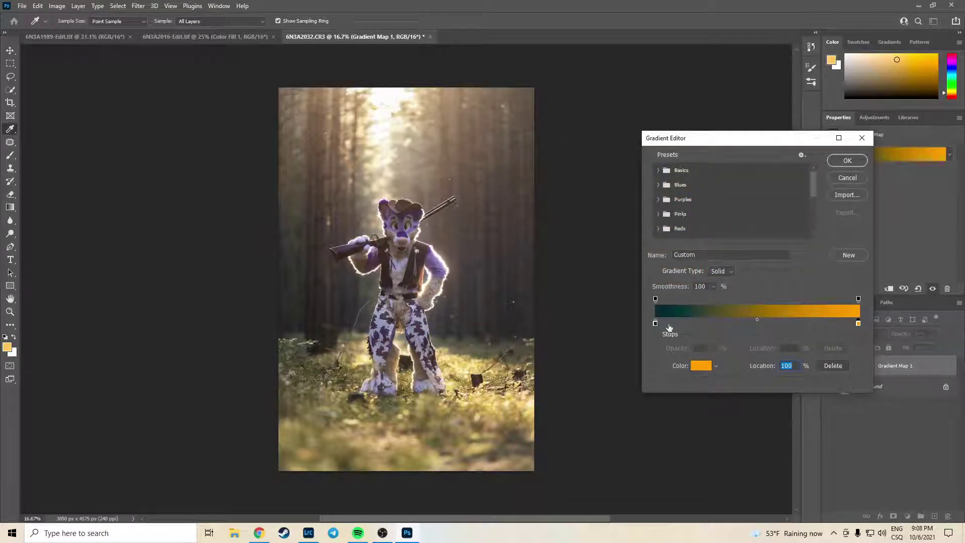
left_click(847, 160)
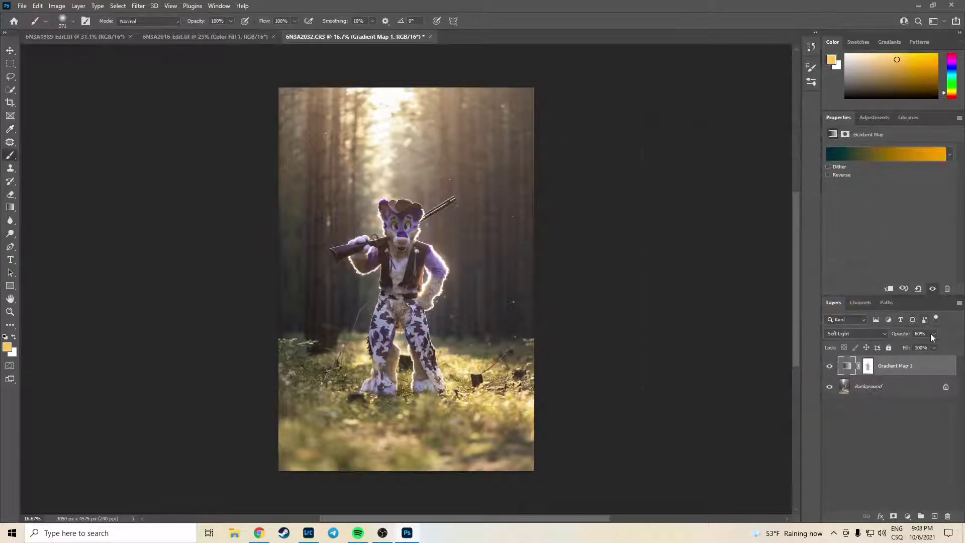
left_click(934, 334)
left_click_drag(931, 347, 945, 347)
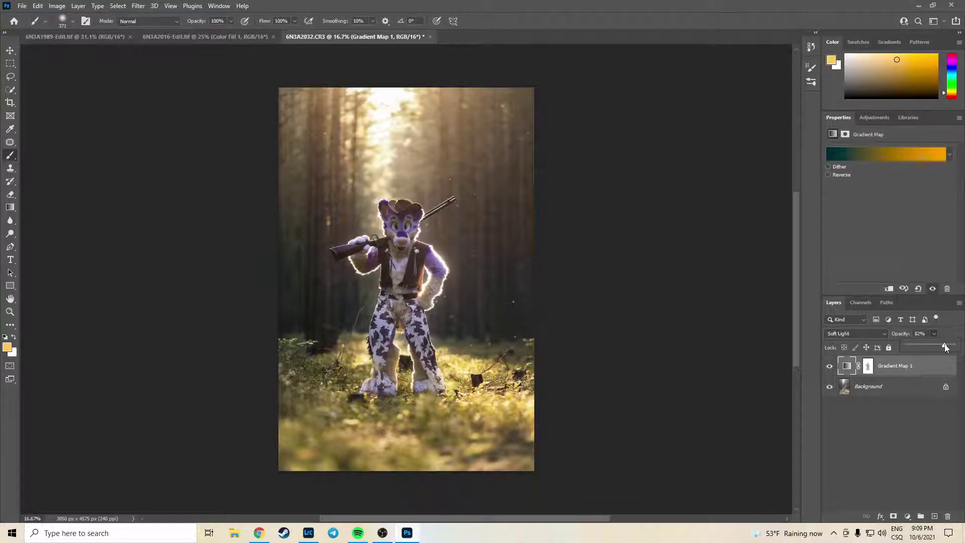
Set the gradient map's dark color stop to the brighter teal 0e2c41 and accept the gradient.
left_click(837, 155)
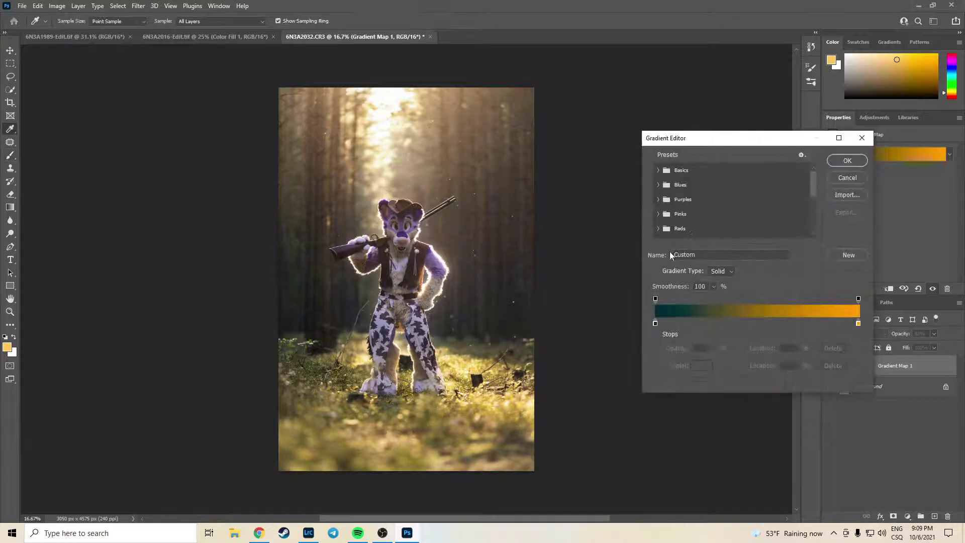
double_click(656, 323)
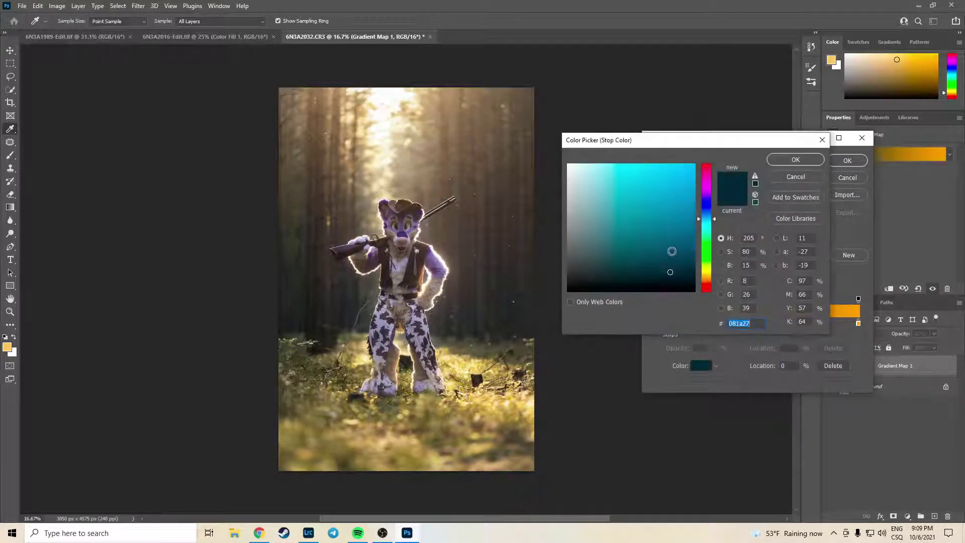
left_click(669, 259)
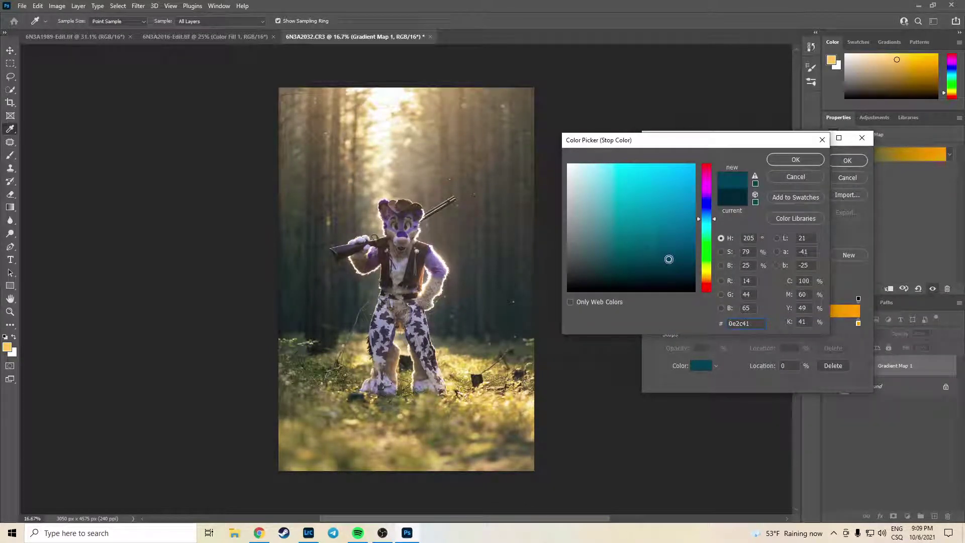
left_click(796, 160)
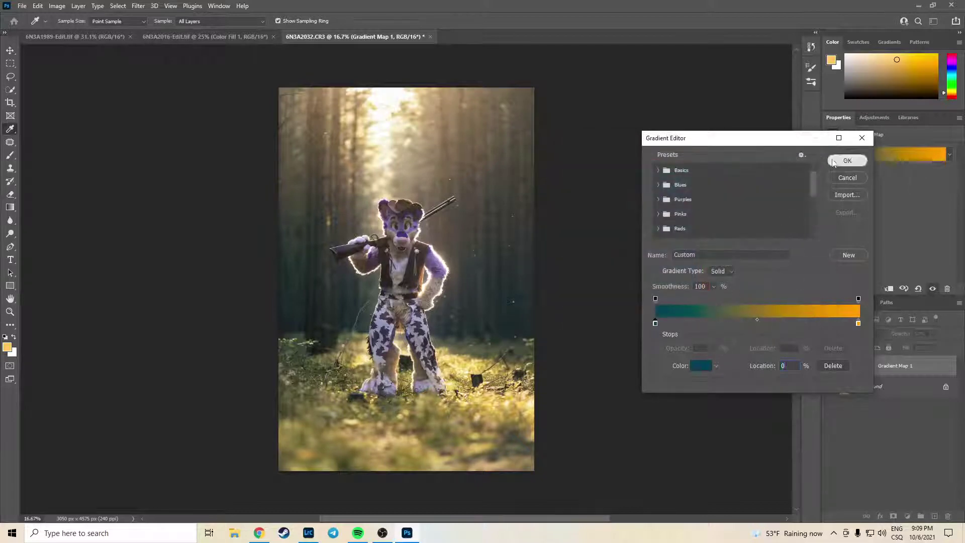
left_click(848, 160)
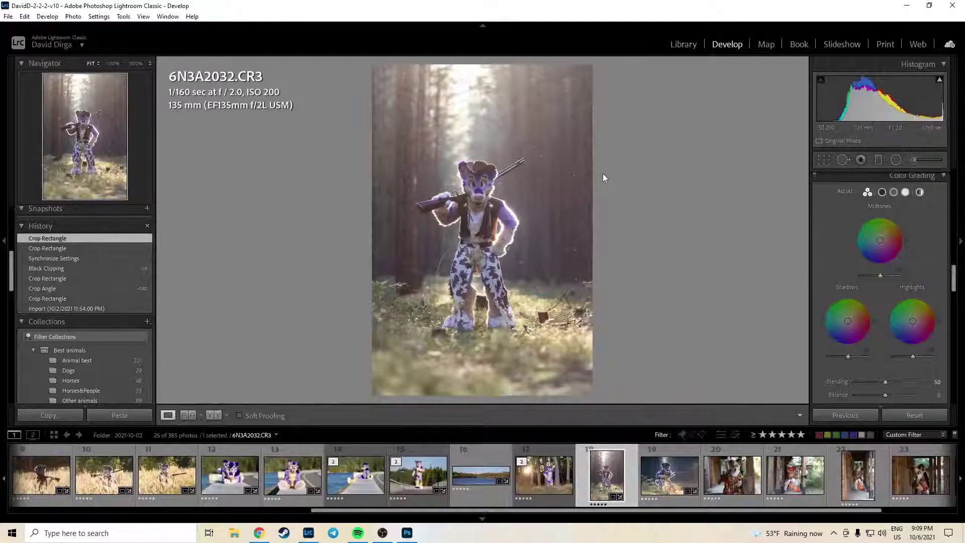
Switch to Lightroom Classic and compare the edited 6N3A2032-Edit.tif with the original 6N3A2032.CR3.
key("alt+Tab")
left_click(663, 476)
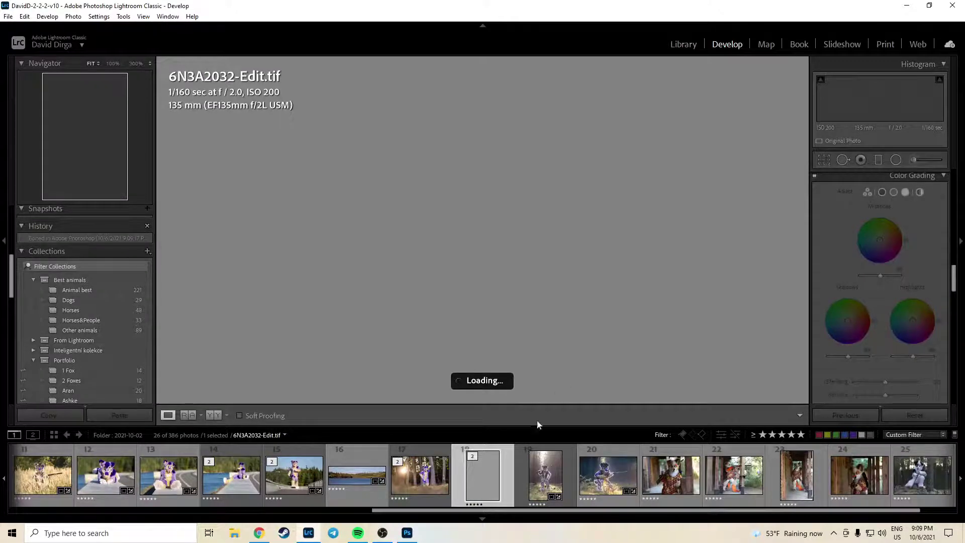
left_click(523, 468)
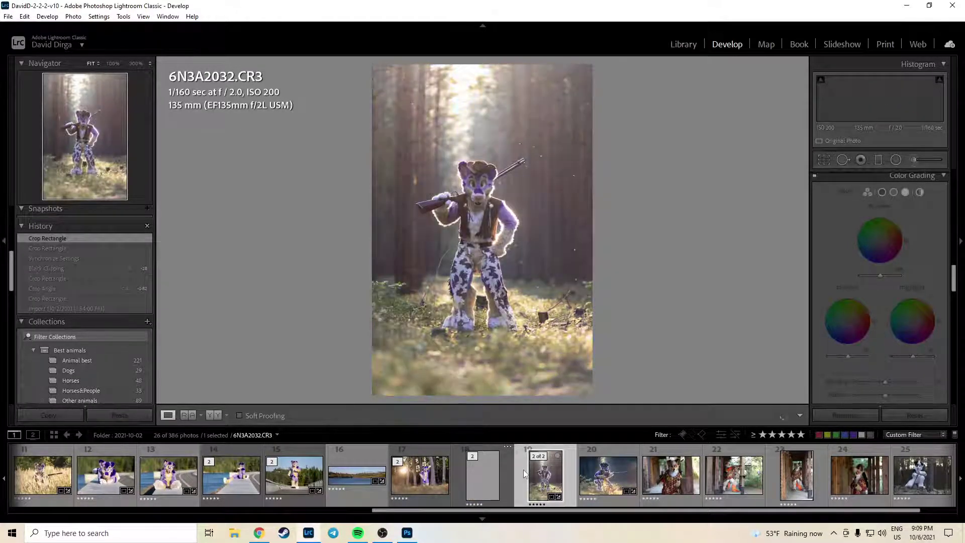
key("Left")
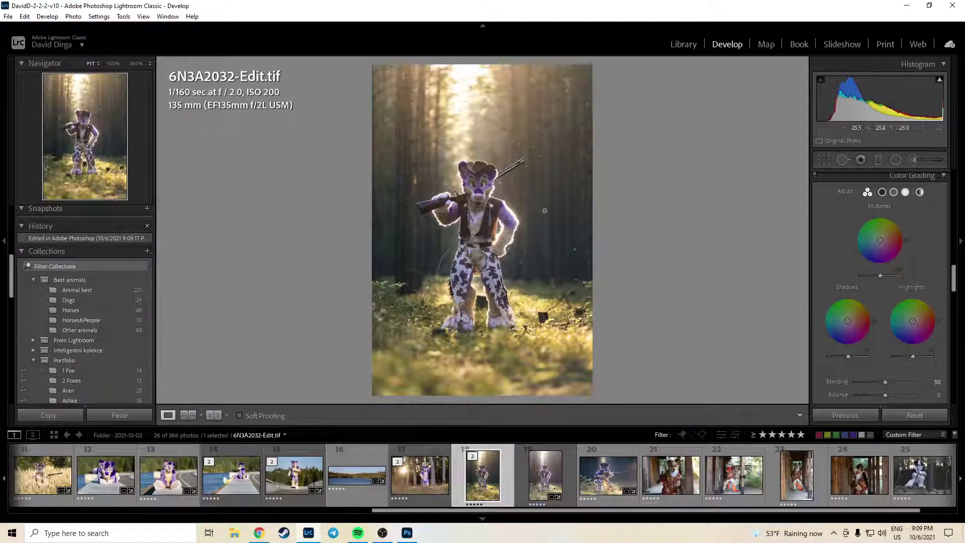
Switch to Photoshop, lower the Gradient Map layer's opacity to 62%, and return to Lightroom Classic.
key("alt+Tab")
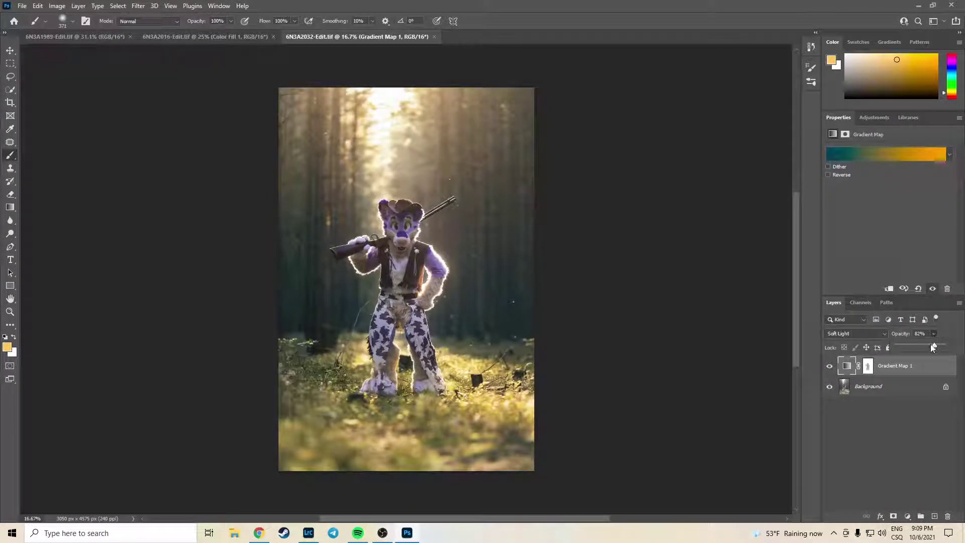
left_click_drag(934, 346, 926, 347)
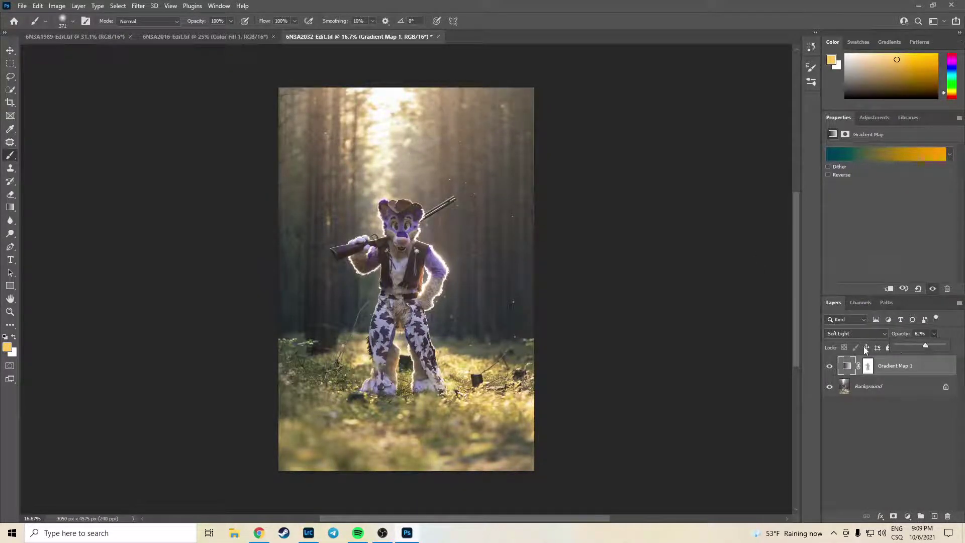
key("alt+Tab")
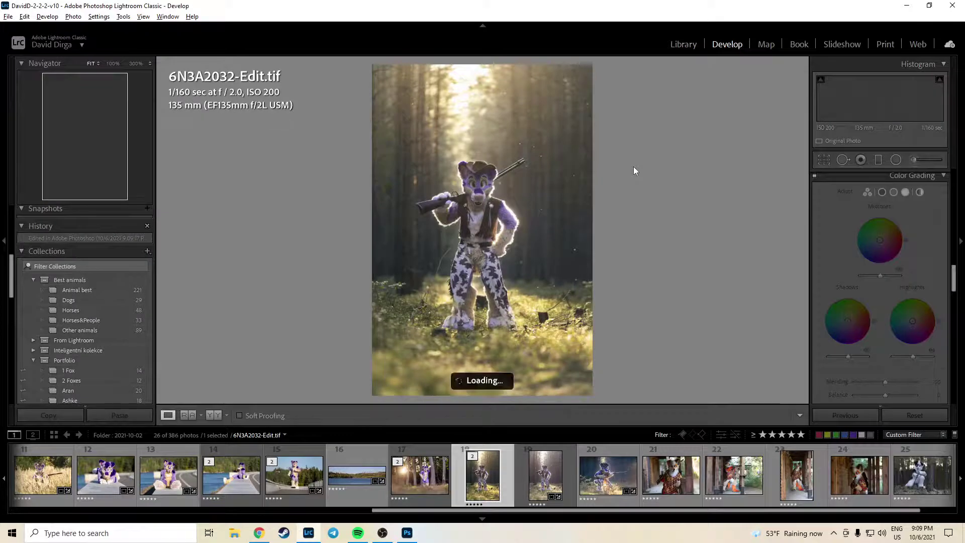
Add an elliptical Radial Filter centered on the costumed character, enclosing the whole figure, and finish the filter.
scroll(894, 251, "up", 4)
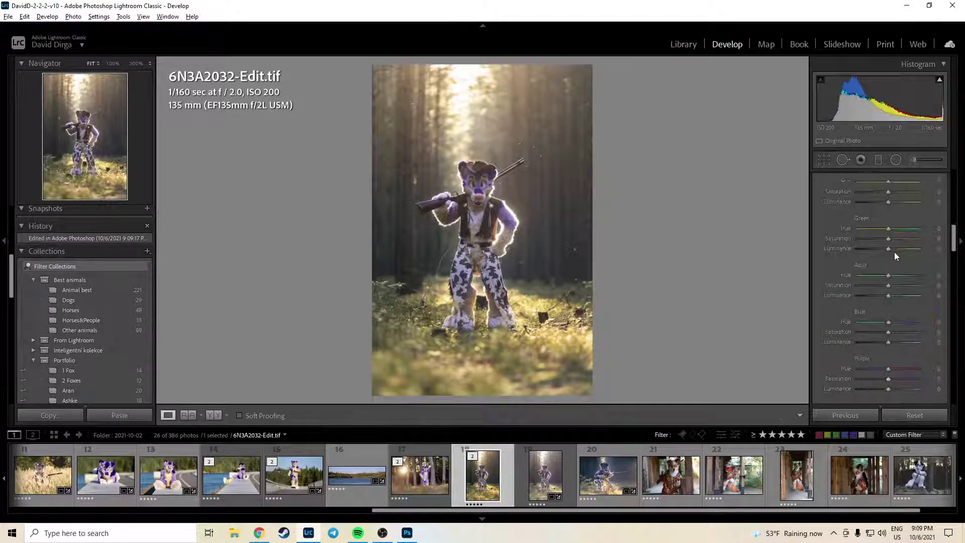
scroll(894, 252, "up", 5)
left_click(896, 160)
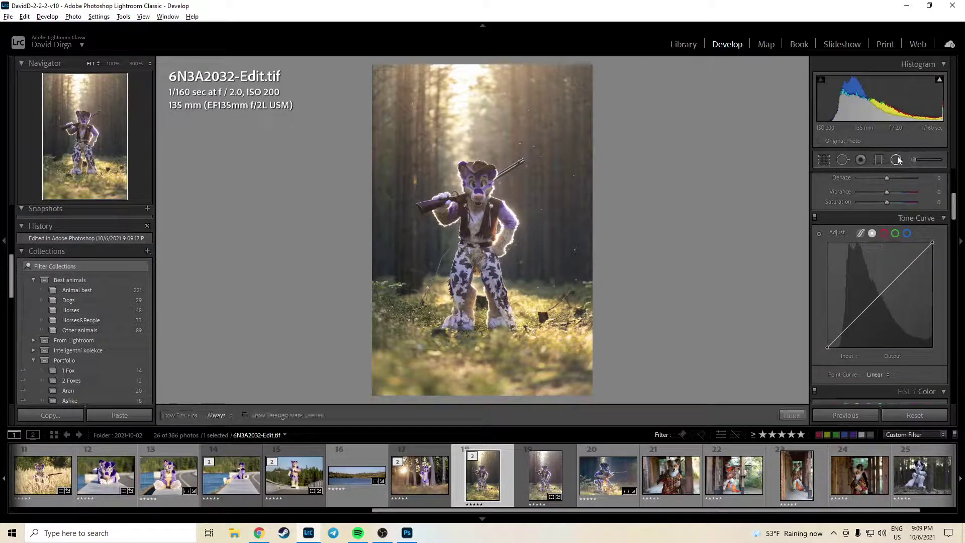
mouse_move(476, 242)
left_mouse_down()
mouse_move(500, 306)
mouse_move(532, 346)
mouse_move(549, 351)
left_mouse_up()
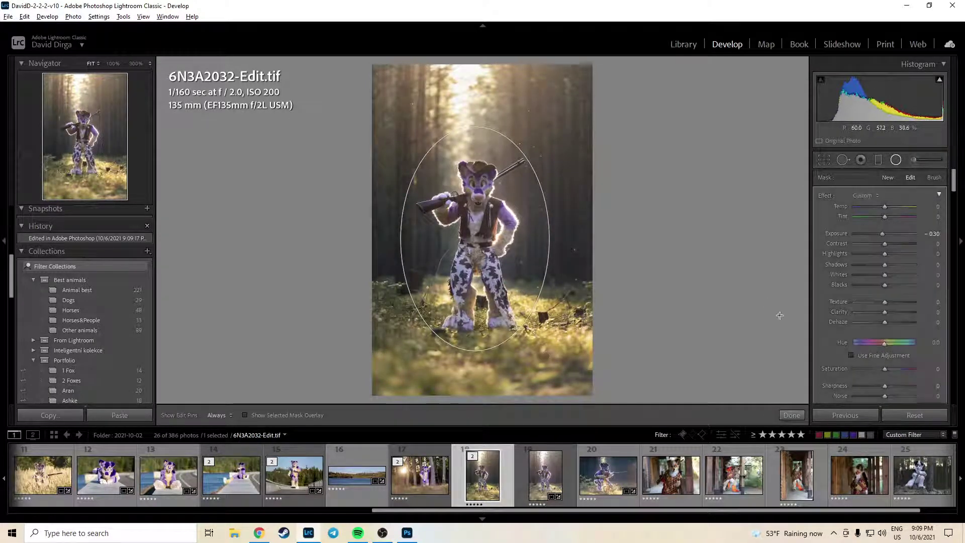
left_click(792, 415)
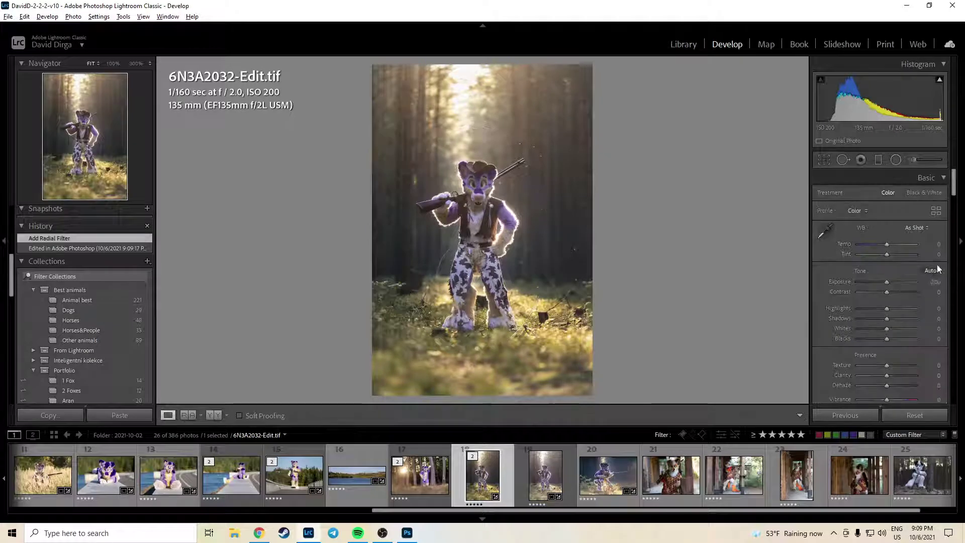
Set the overall Exposure of 6N3A2032-Edit.tif to +0.30 and check the character's face at 100% zoom.
left_click(935, 282)
type("0.3")
key("Return")
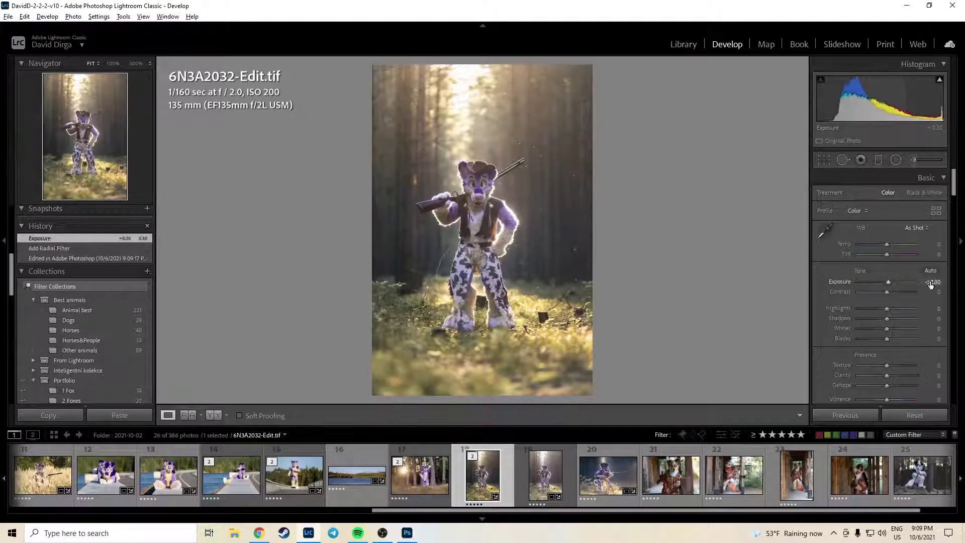
left_click(485, 188)
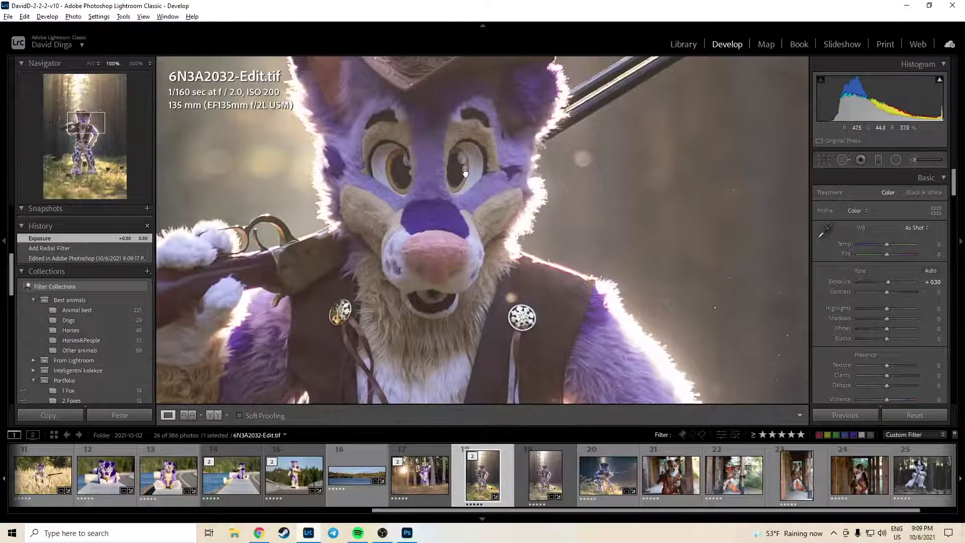
left_click(465, 173)
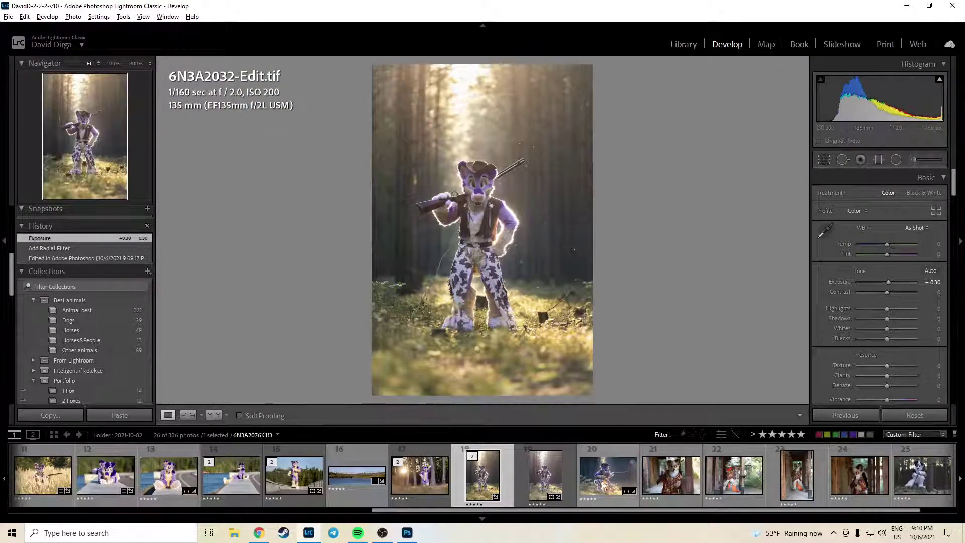
Rate the original 6N3A2032.CR3 one star and select the porch portrait 6N3A2107.CR3.
left_click(555, 479)
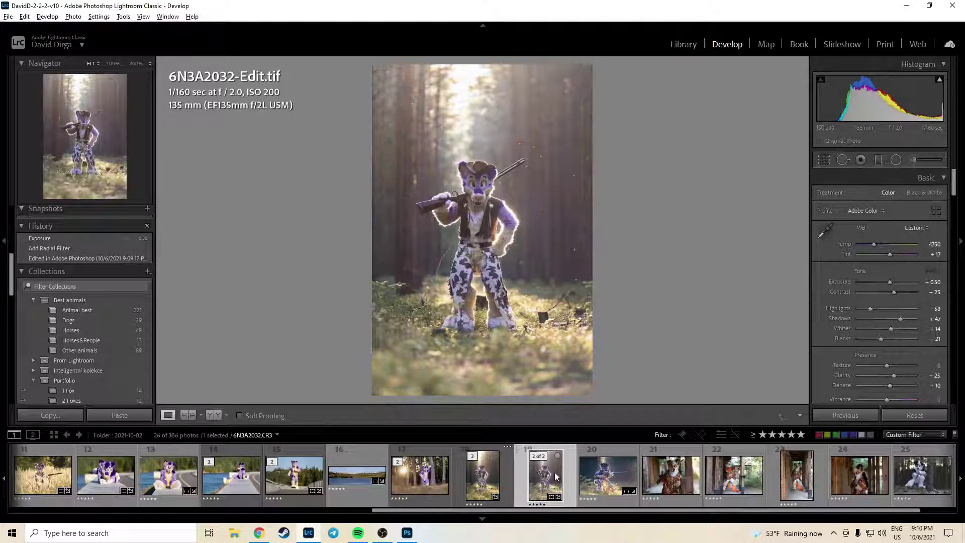
key("1")
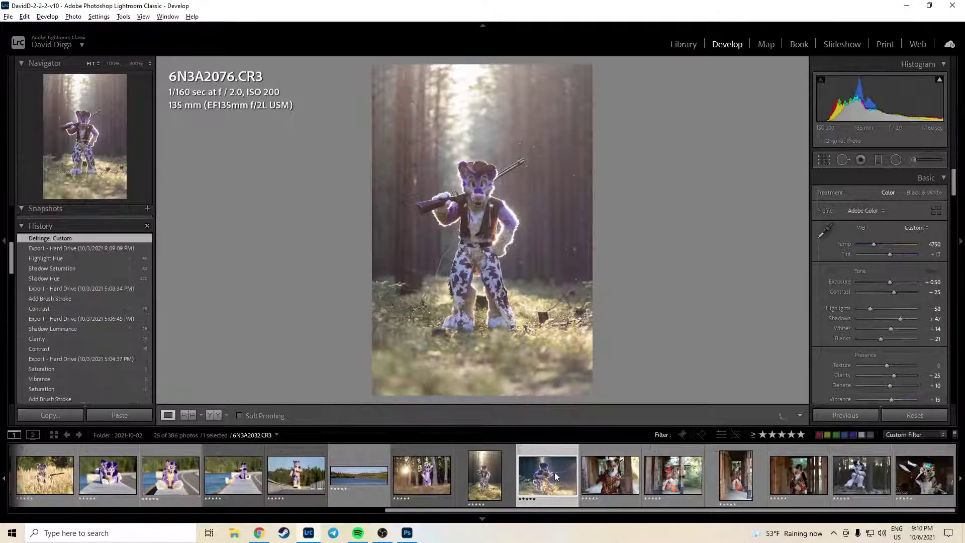
left_click(611, 475)
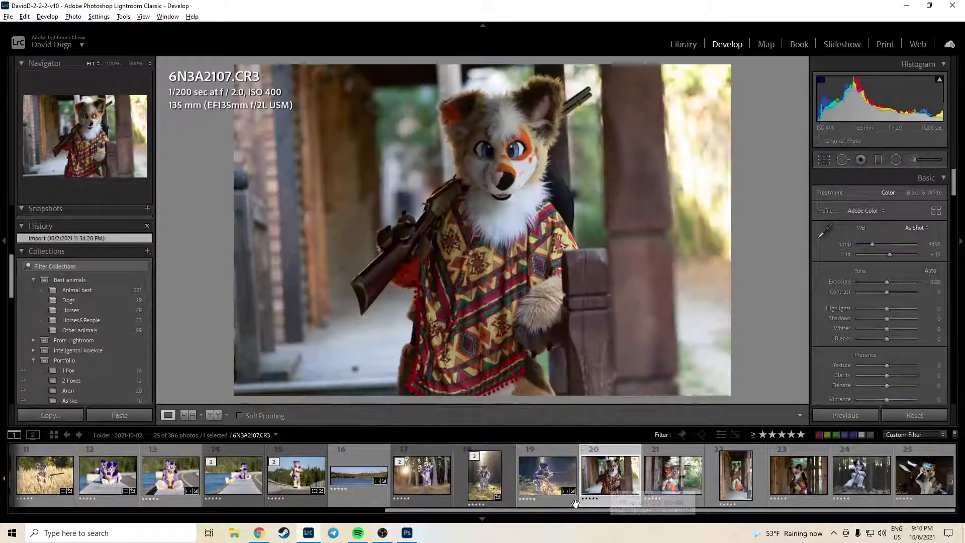
Try a slightly tighter crop of 6N3A2107.CR3 with a straightening angle of 2.69.
left_click(823, 159)
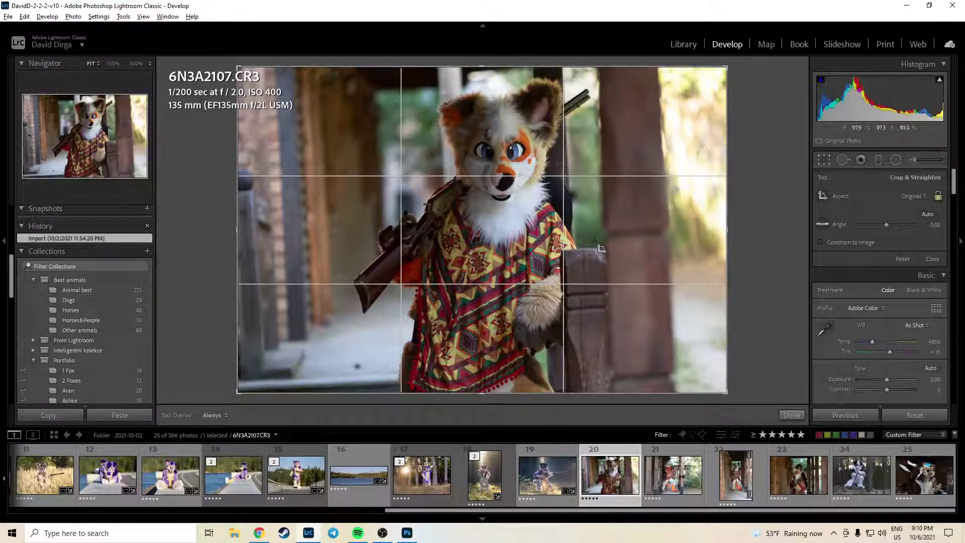
left_click_drag(237, 393, 256, 381)
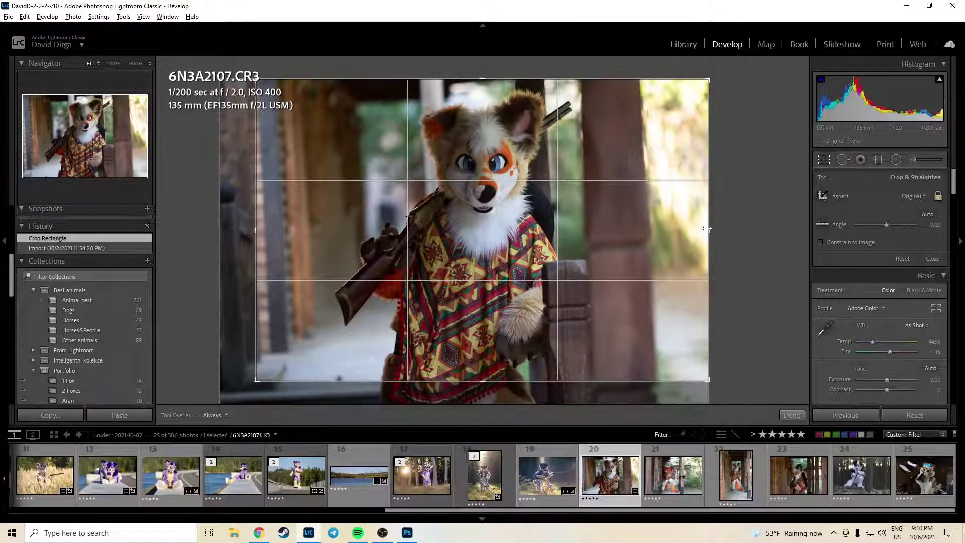
left_click_drag(719, 382, 705, 388)
key("Return")
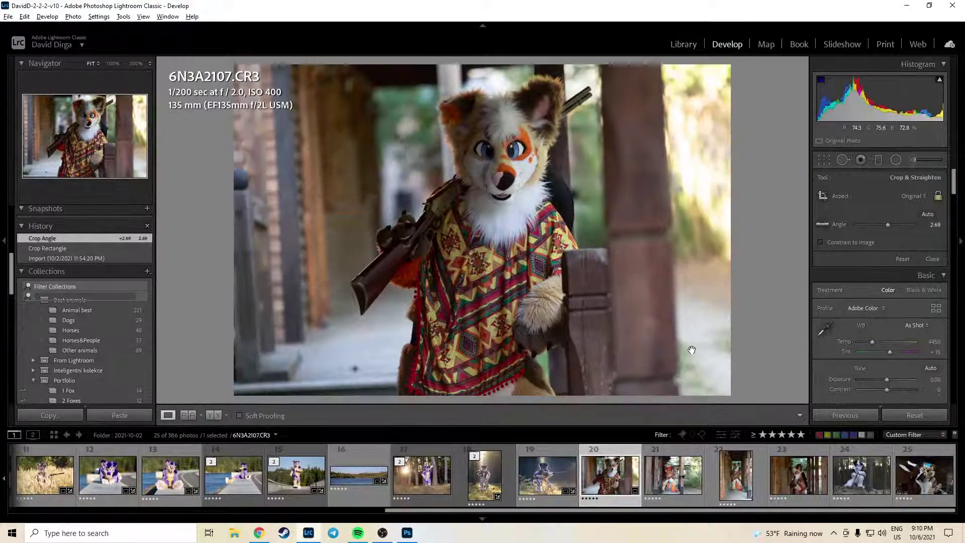
Reset the crop and angle of 6N3A2107.CR3 and check the full frame in the crop overlay.
right_click(527, 169)
left_click(746, 56)
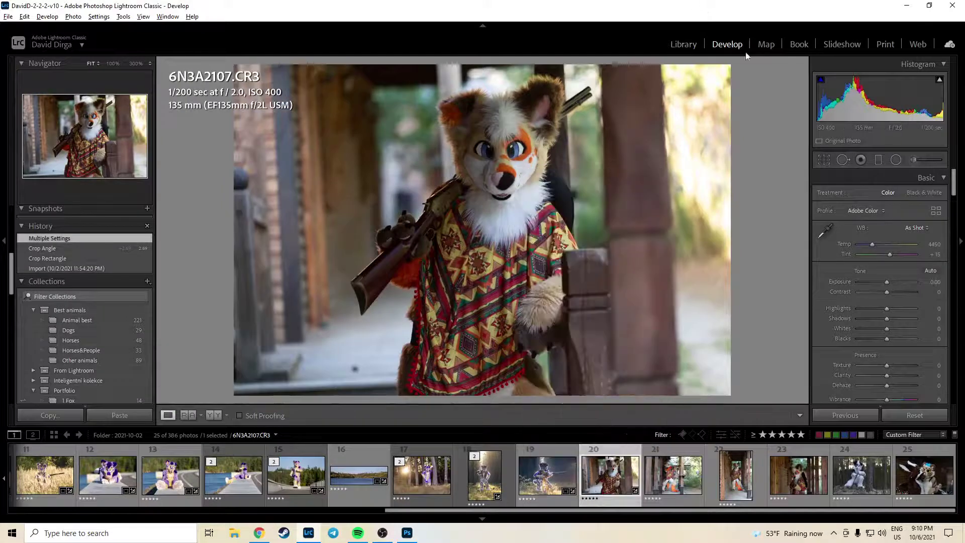
left_click(824, 161)
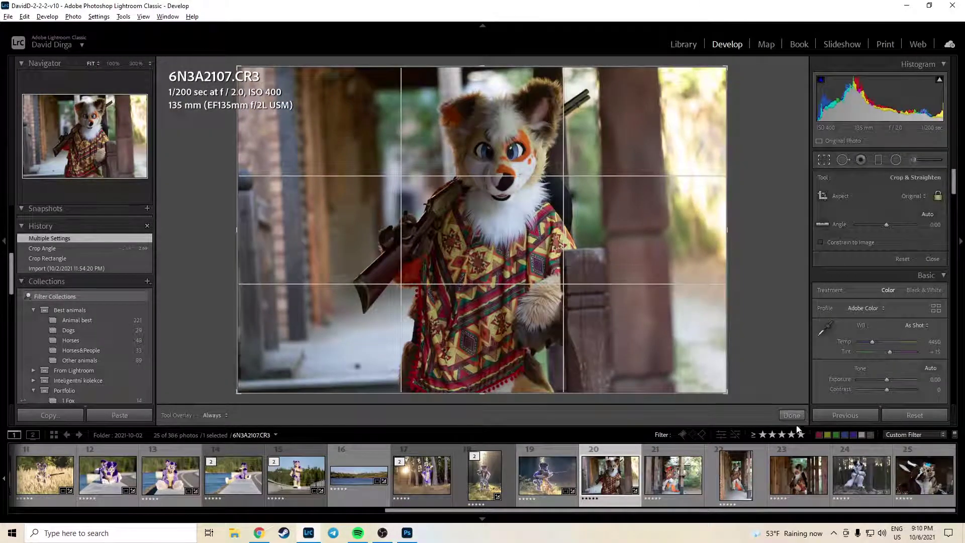
key("Return")
Send 6N3A2107.CR3 to Adobe Photoshop 2021 for editing and switch to Photoshop.
right_click(397, 166)
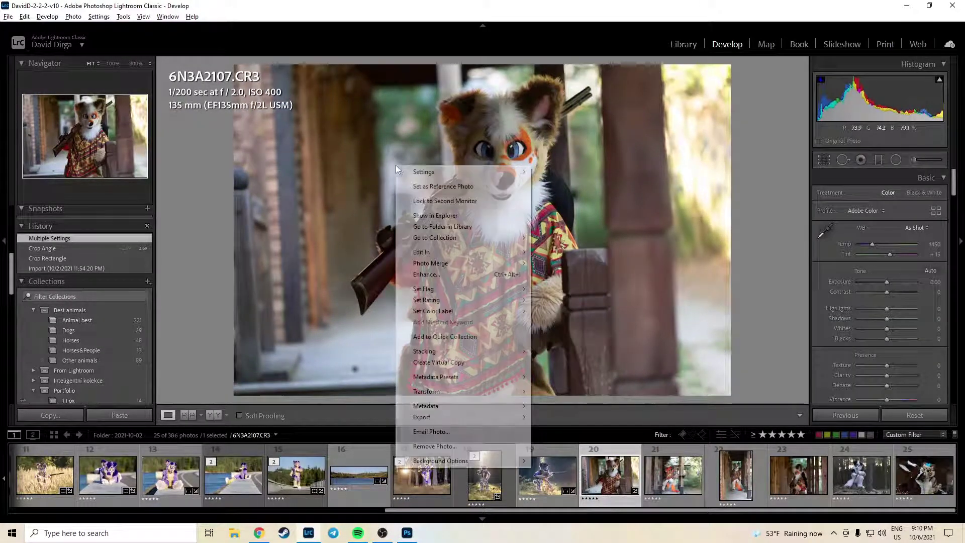
mouse_move(421, 252)
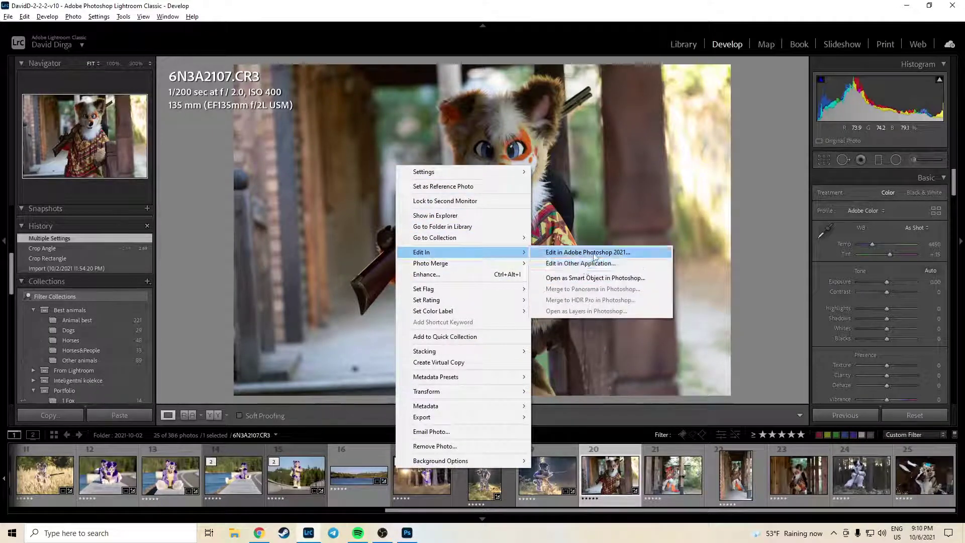
left_click(596, 253)
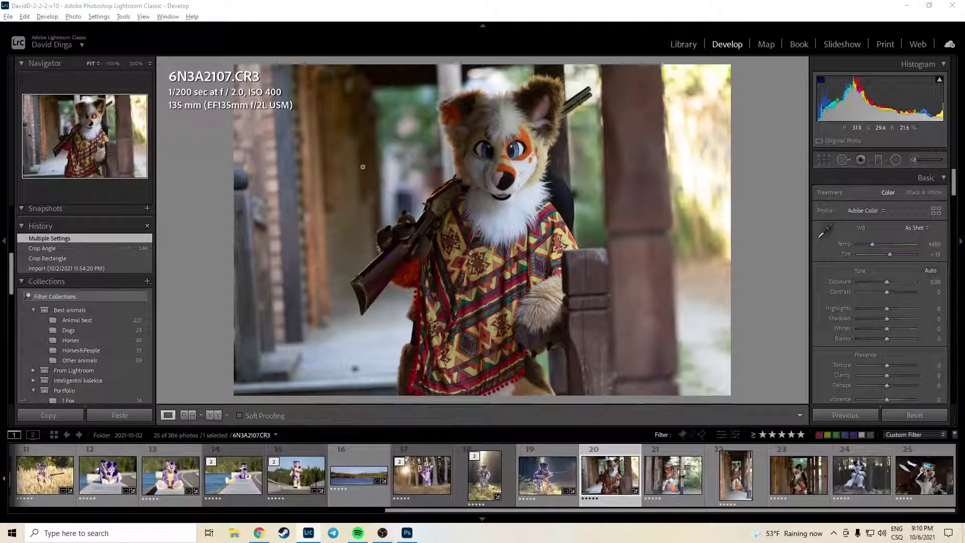
left_click(408, 534)
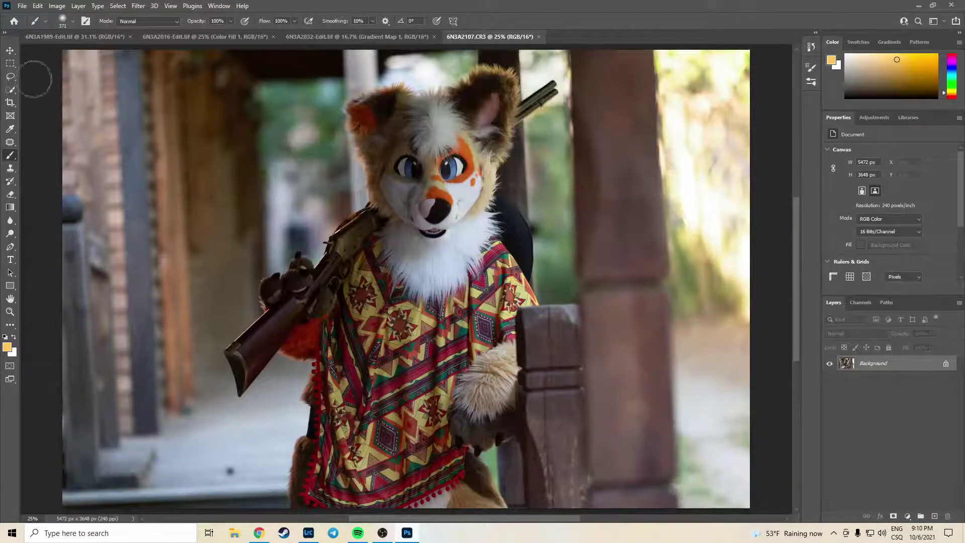
Straighten the tilted porch photo and crop it to 5194 x 3463 px with Content-Aware filling of the empty corners.
left_click(10, 104)
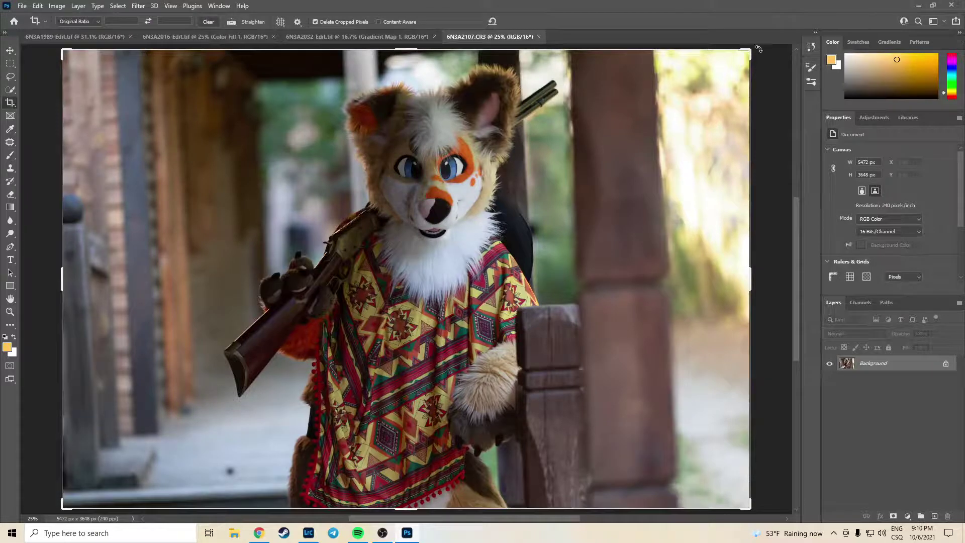
left_click_drag(758, 49, 766, 59)
mouse_move(618, 181)
left_mouse_down()
mouse_move(608, 187)
mouse_move(620, 183)
left_mouse_up()
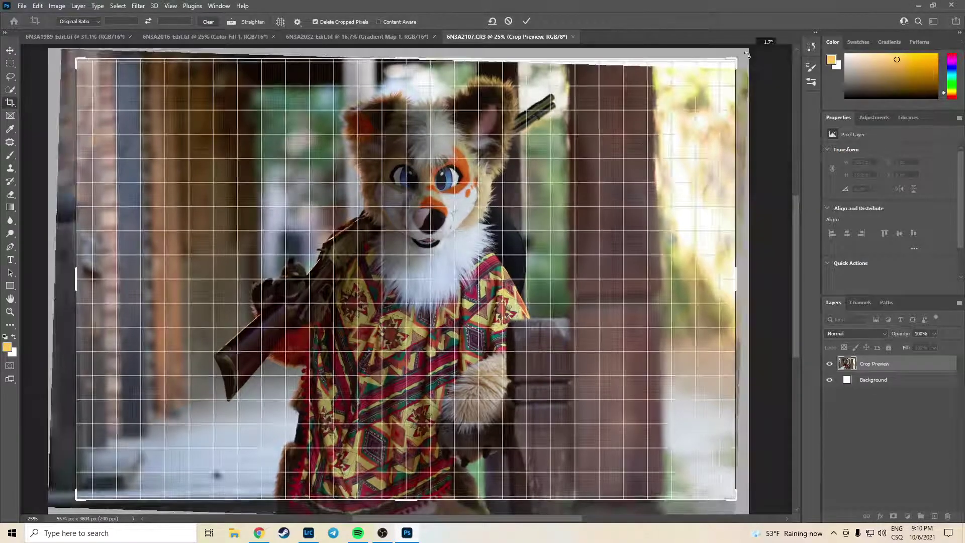
left_click_drag(749, 48, 750, 67)
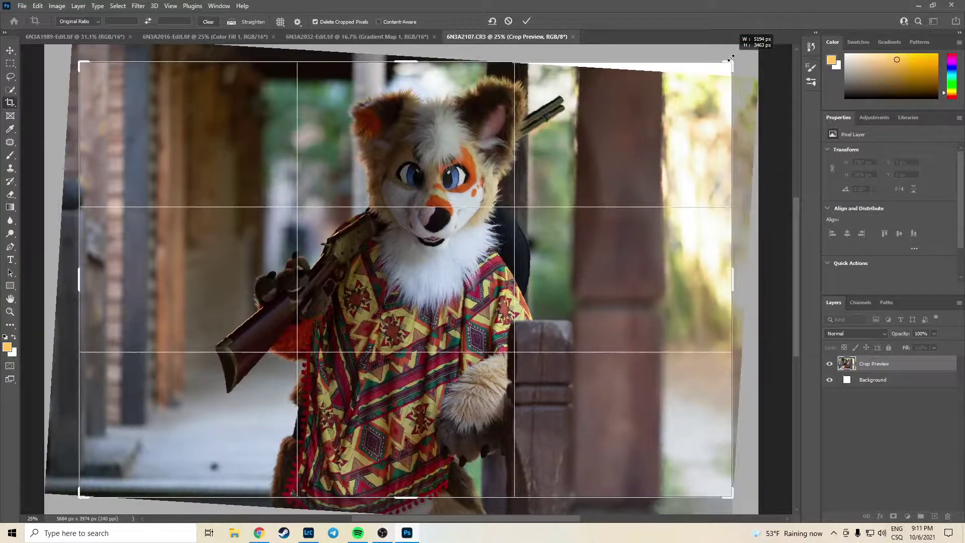
left_click_drag(678, 99, 669, 109)
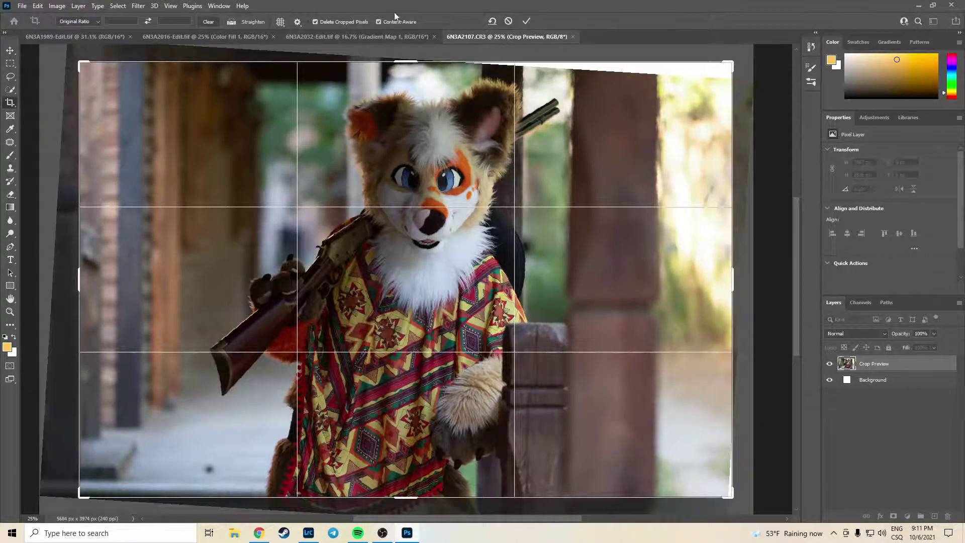
left_click(526, 22)
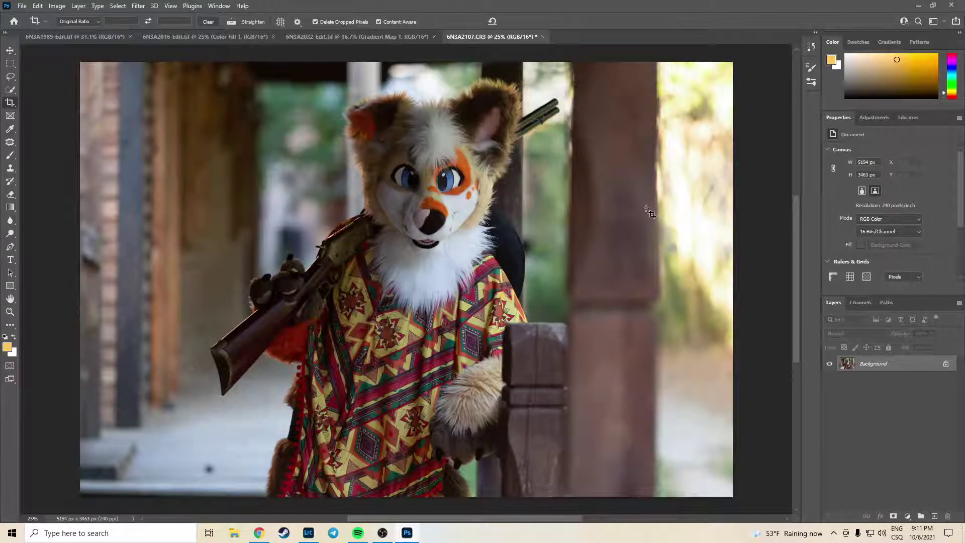
Save the straightened porch photo and switch to Lightroom Classic.
key("ctrl+s")
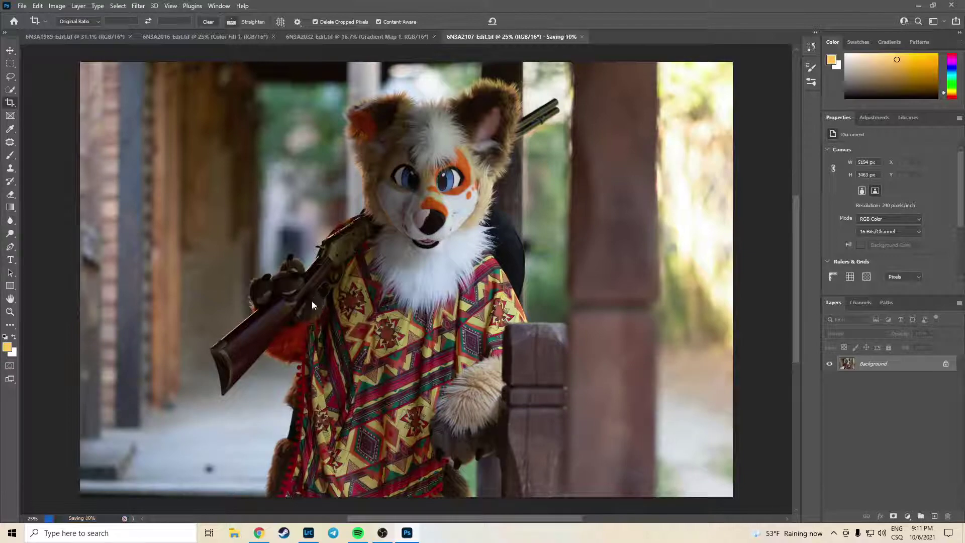
key("alt+Tab")
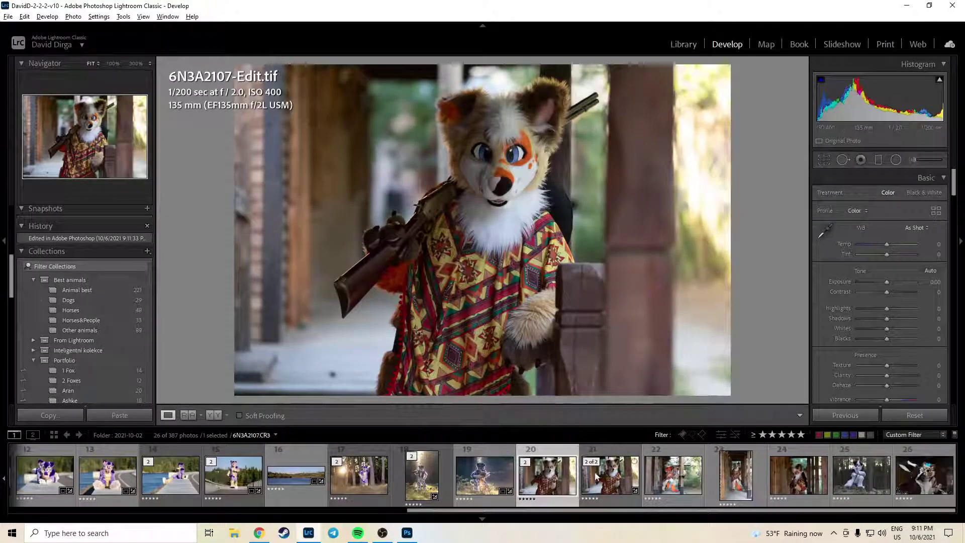
Rate the original 6N3A2107.CR3 one star and select 6N3A2107-Edit.tif for further editing.
left_click(610, 453)
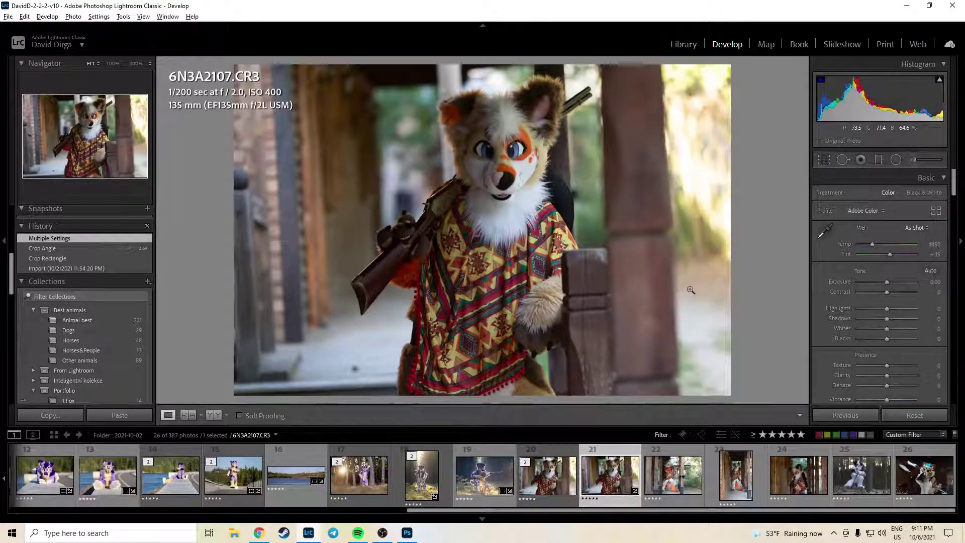
key("1")
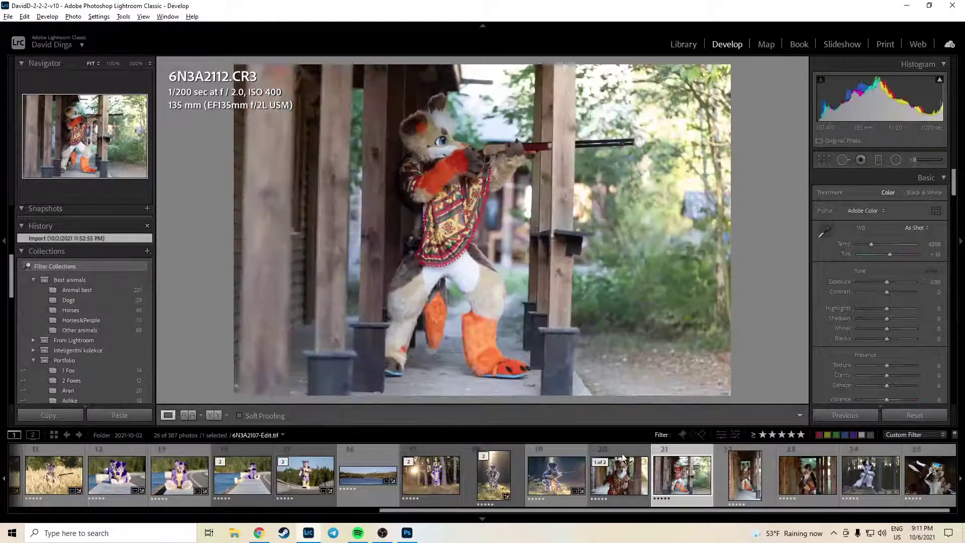
left_click(626, 456)
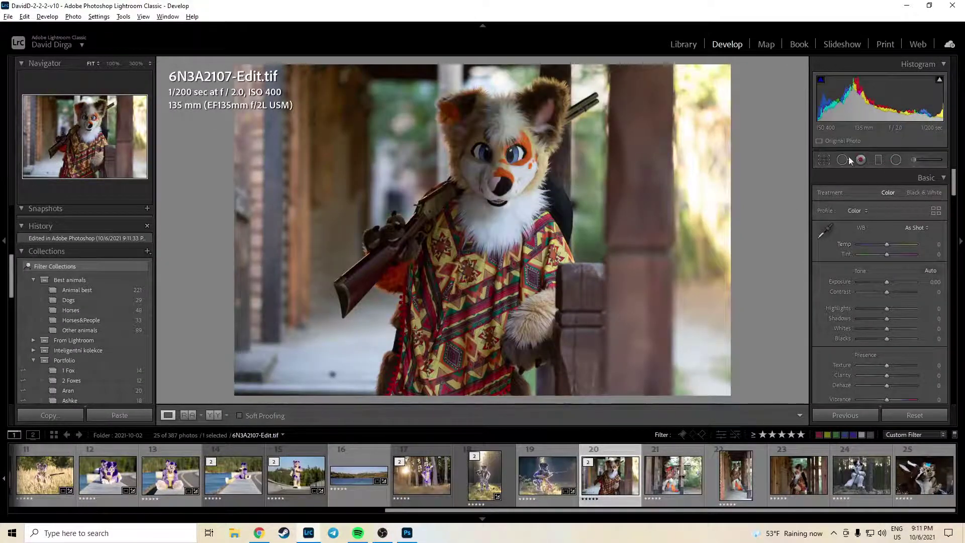
Crop 6N3A2107-Edit.tif slightly tighter from its lower-right corner.
left_click(824, 159)
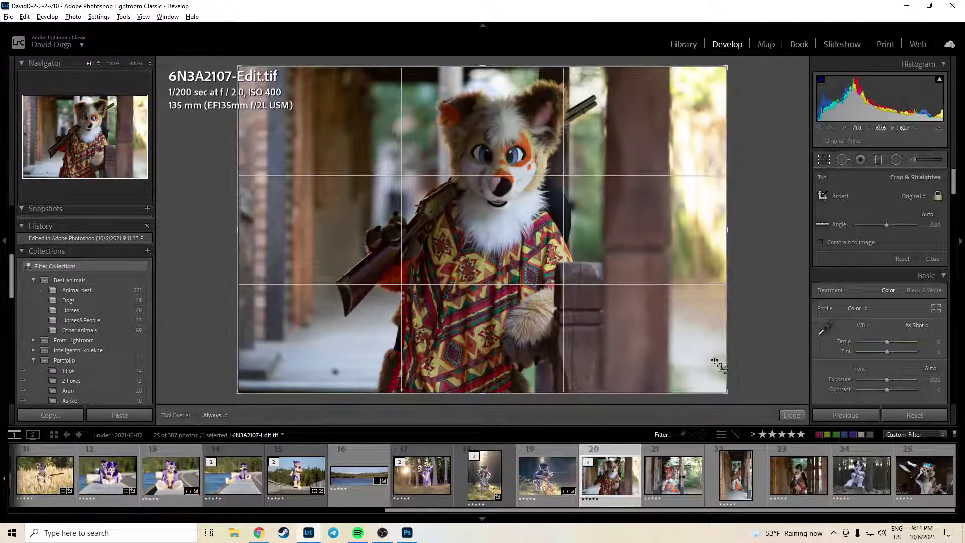
left_click_drag(723, 397, 713, 391)
key("Return")
Paint a Burn adjustment over the bright background right of the post with Exposure −0.50 and Highlights −34, and return to Photoshop.
left_click(927, 159)
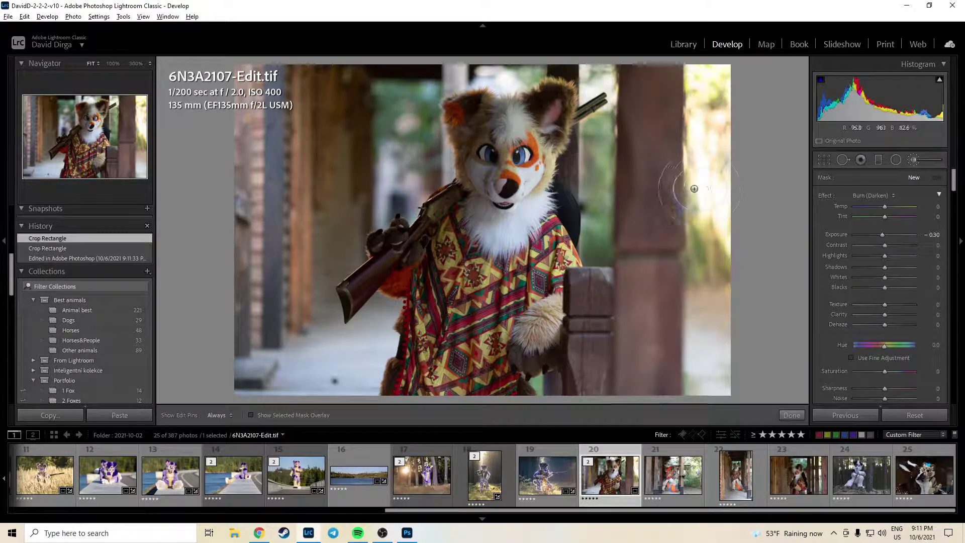
mouse_move(720, 230)
left_mouse_down()
mouse_move(684, 146)
mouse_move(741, 201)
mouse_move(737, 212)
mouse_move(681, 118)
left_mouse_up()
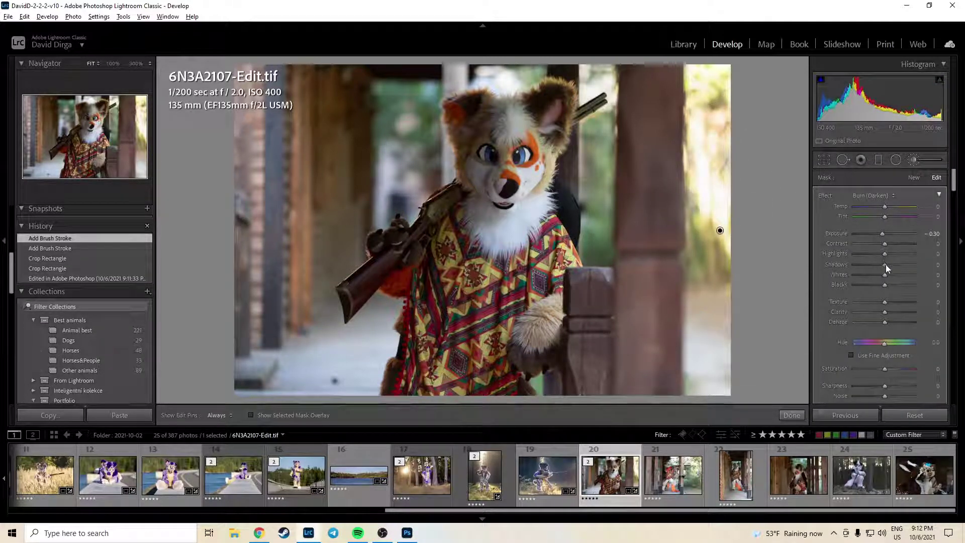
left_click_drag(885, 254, 874, 253)
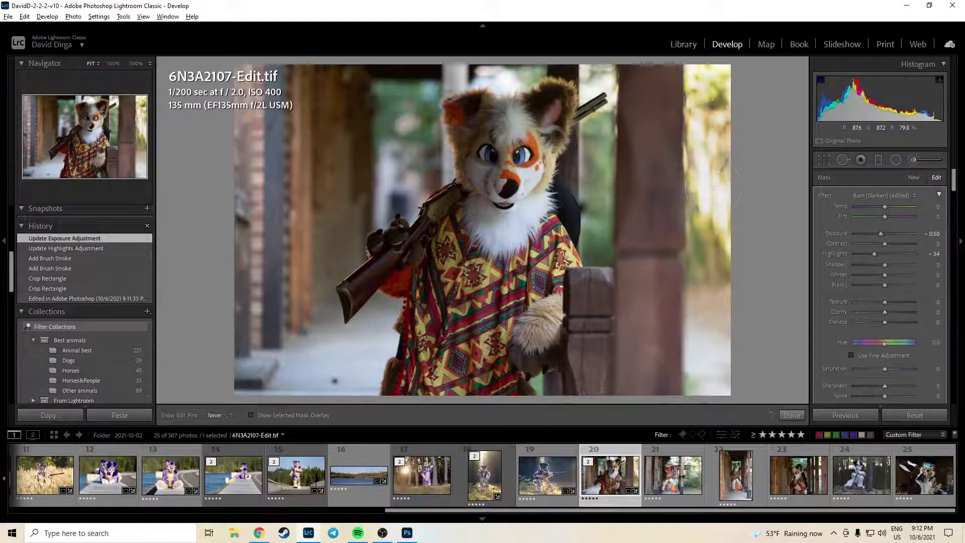
left_click_drag(734, 151, 720, 231)
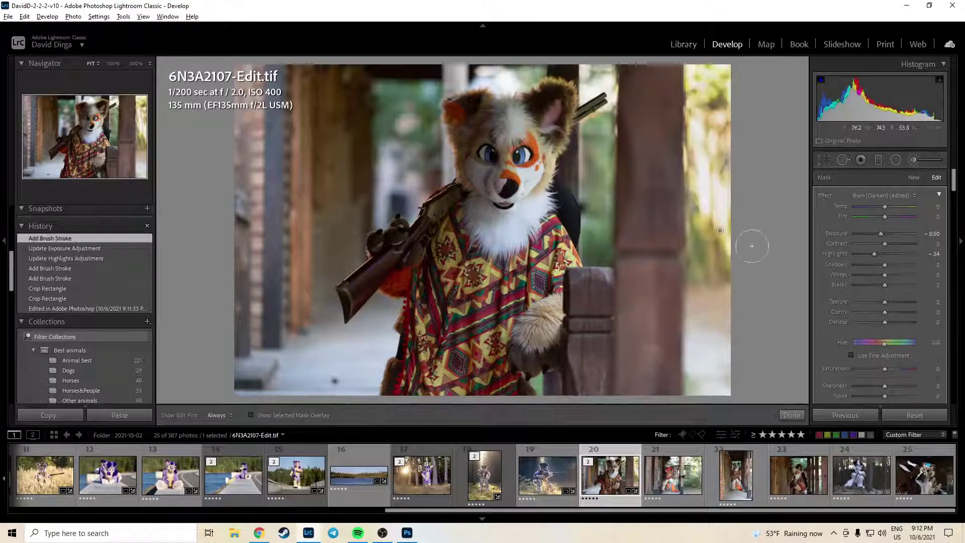
left_click(793, 417)
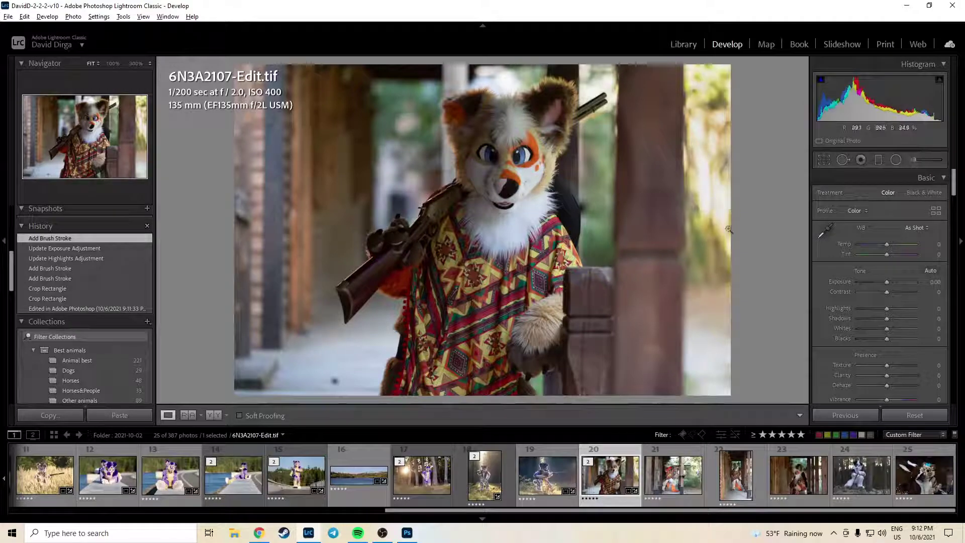
key("alt+Tab")
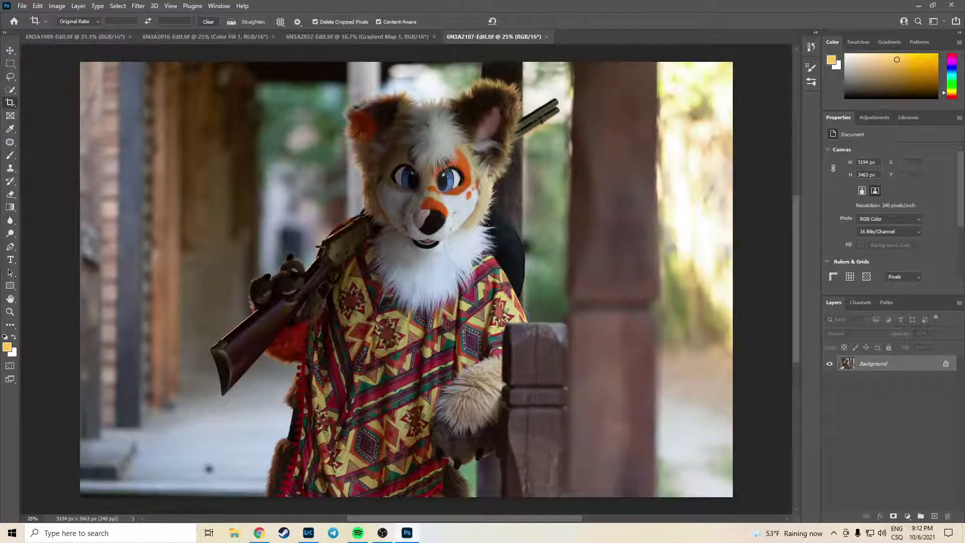
Try shifting the porch photo to the right within the crop frame to add space beside the brick wall.
left_click(9, 103)
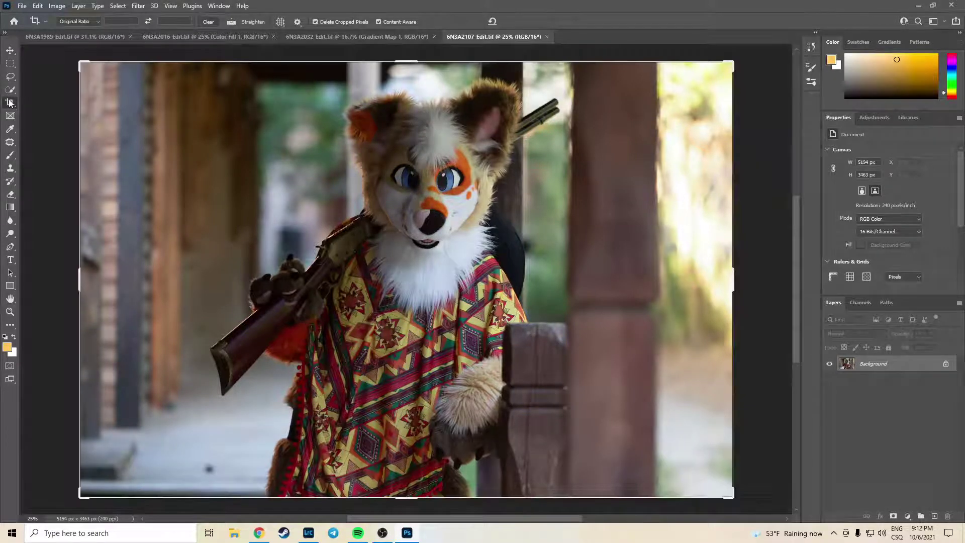
left_click(473, 214)
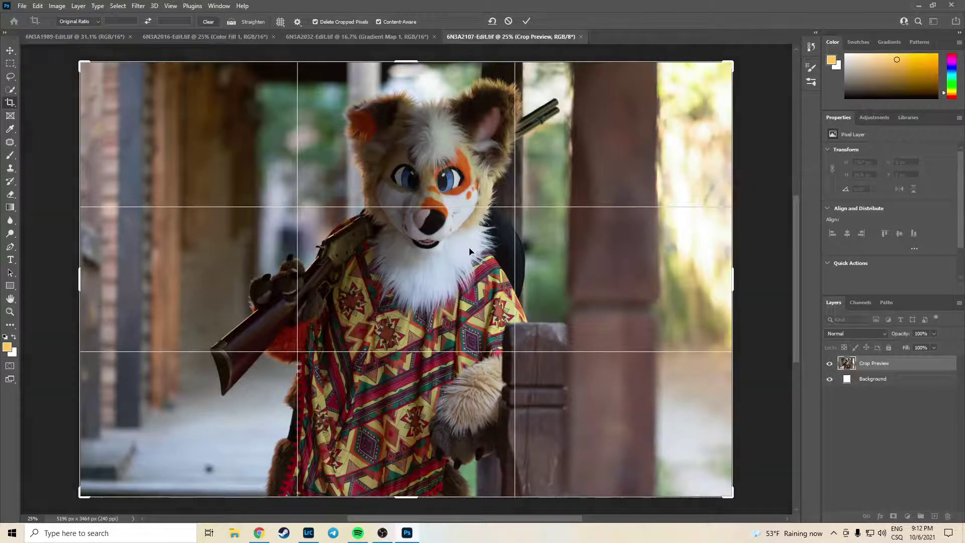
left_click_drag(470, 251, 549, 251)
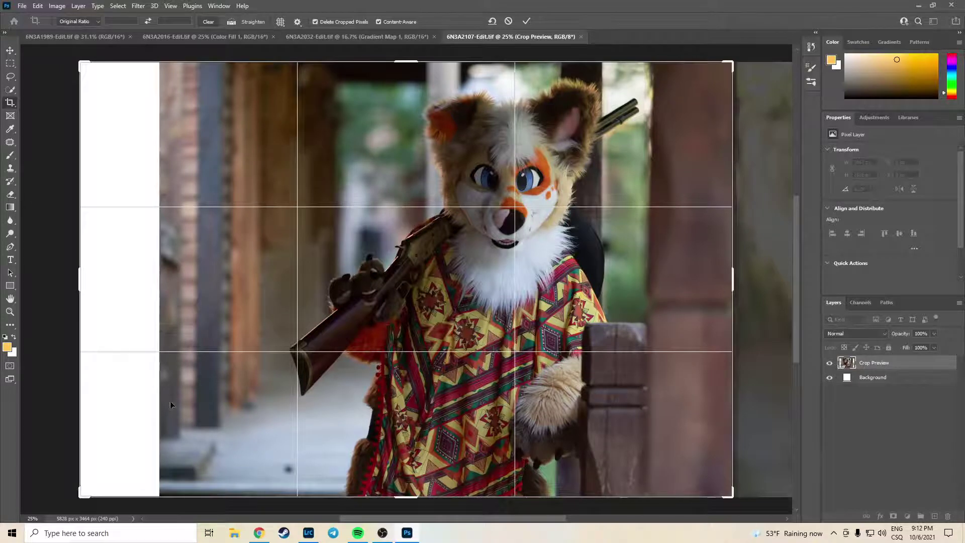
key("ctrl+z")
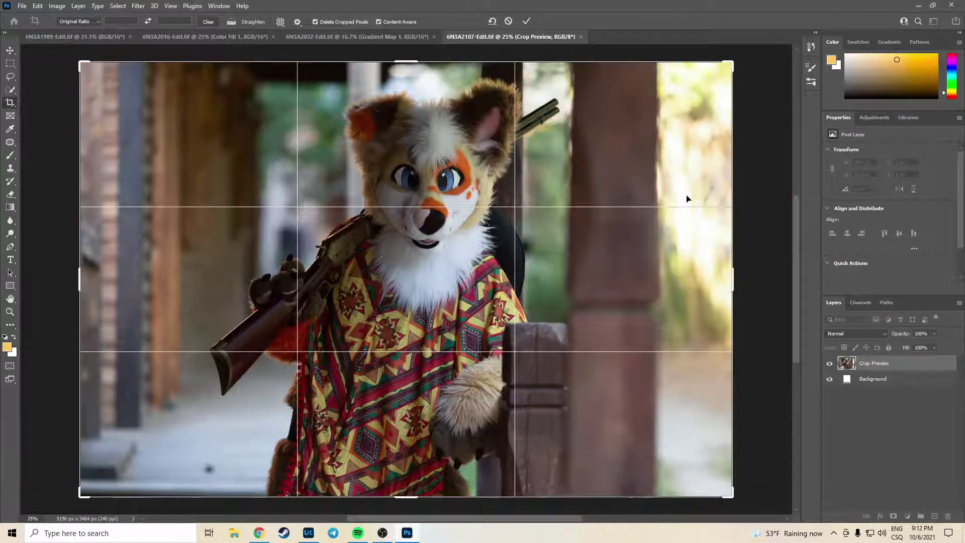
key("Return")
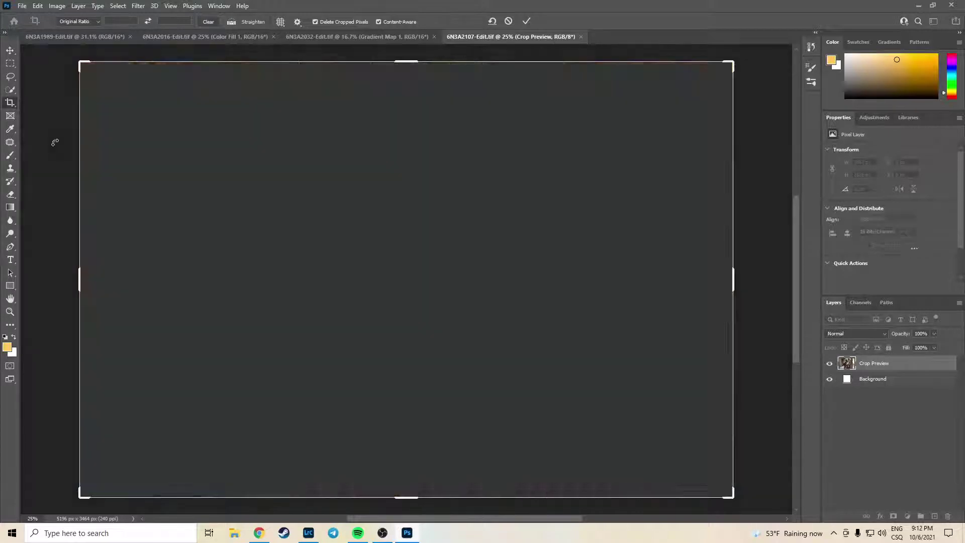
Try filling a lassoed area of the bright background right of the post with generated content.
key("s")
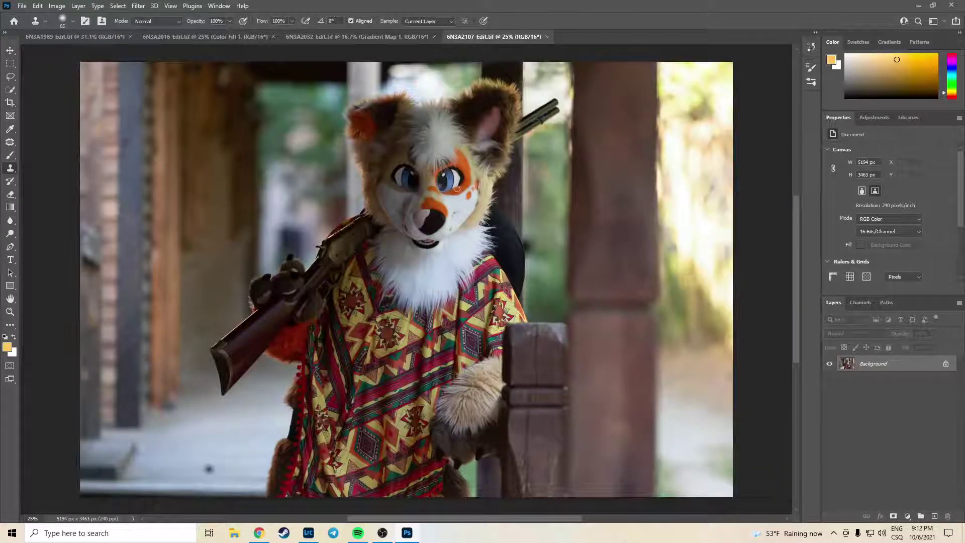
left_click(13, 78)
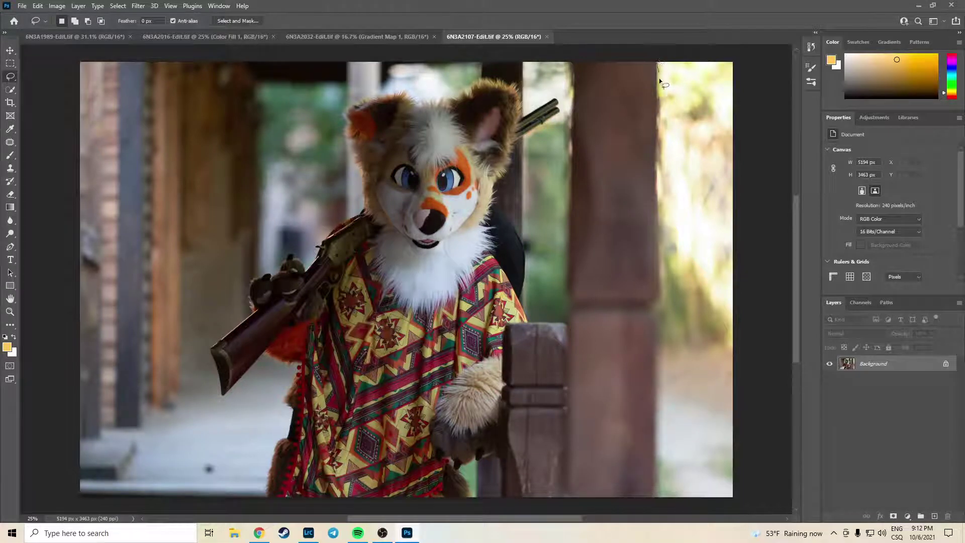
left_click_drag(661, 120, 661, 116)
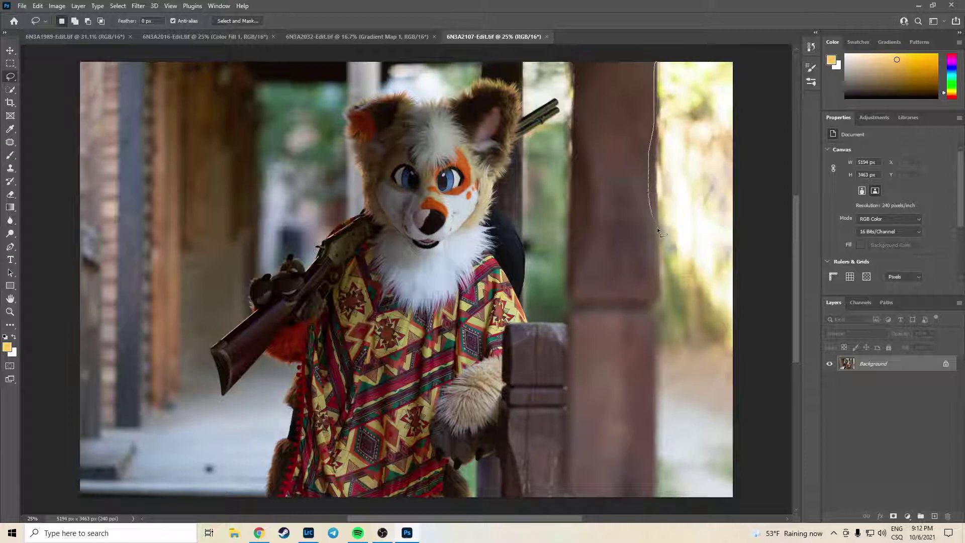
mouse_move(758, 347)
left_mouse_down()
mouse_move(771, 20)
mouse_move(645, 4)
left_mouse_up()
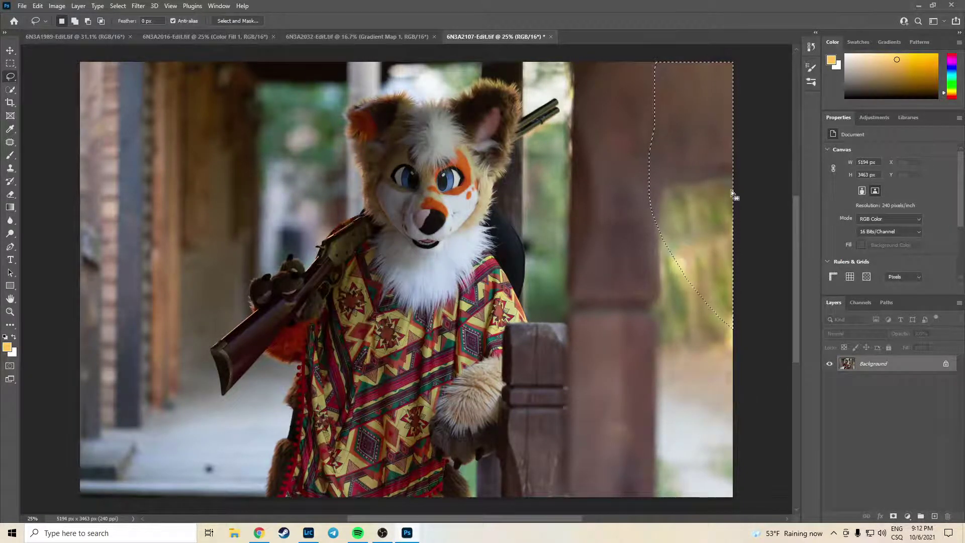
key("ctrl+z")
Deselect the area and try cloning greenery from left of the post over the bright background.
key("s")
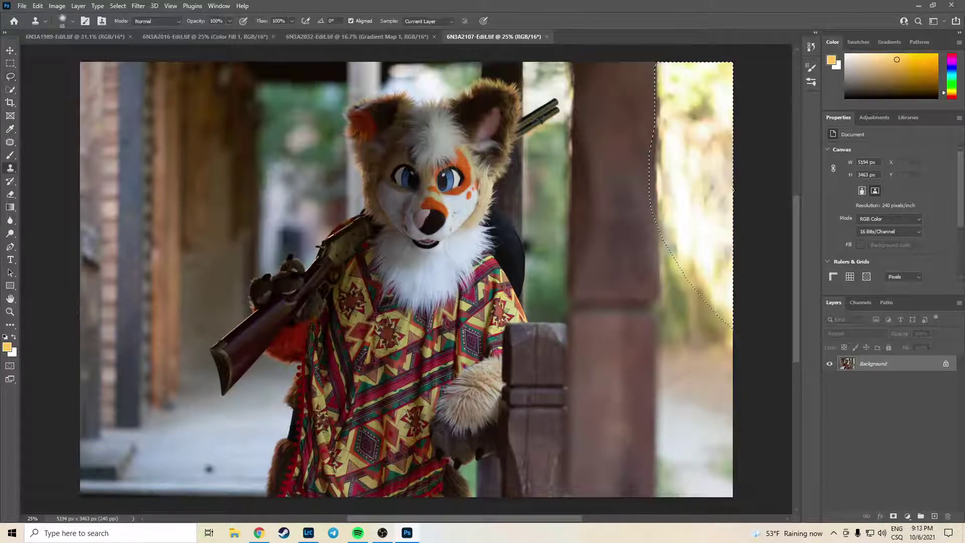
key("ctrl+d")
right_click(542, 240, "alt")
left_click_drag(689, 261, 700, 99)
key("ctrl+z")
Try patching the whole bright background right of the post with blurred greenery from left of the character.
left_click(9, 143)
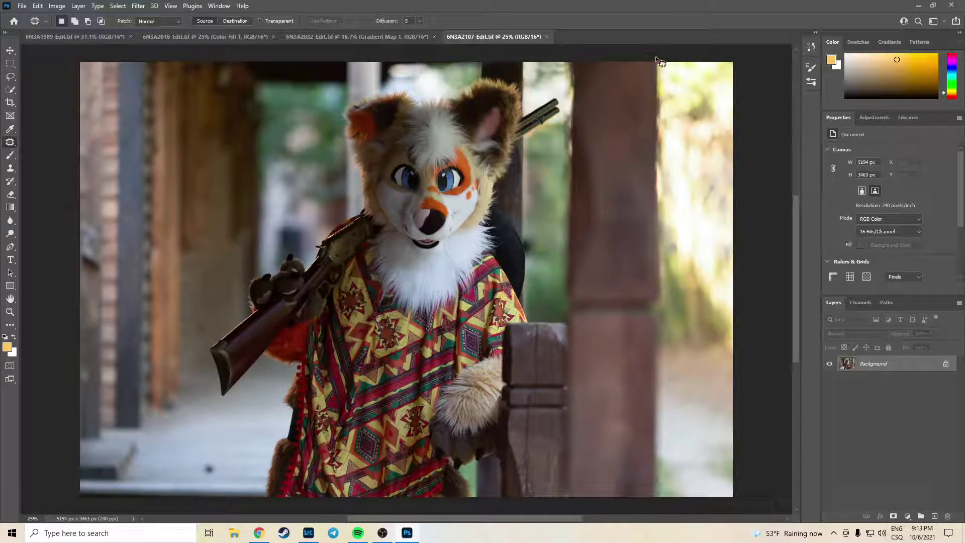
left_click_drag(656, 65, 661, 225)
mouse_move(698, 288)
left_mouse_down()
mouse_move(753, 339)
mouse_move(779, 21)
mouse_move(742, 0)
mouse_move(674, 5)
left_mouse_up()
left_click_drag(700, 151, 302, 160)
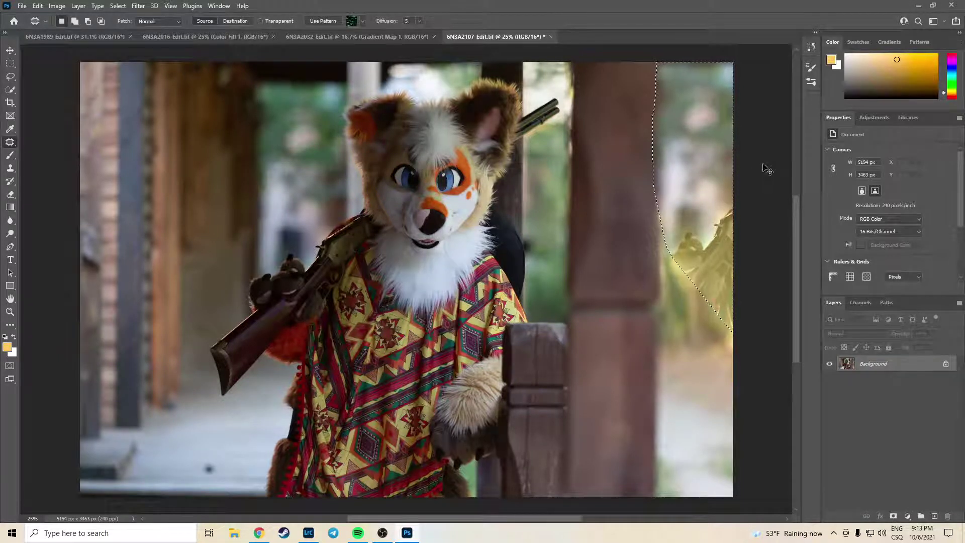
key("ctrl+z")
key("ctrl+z")
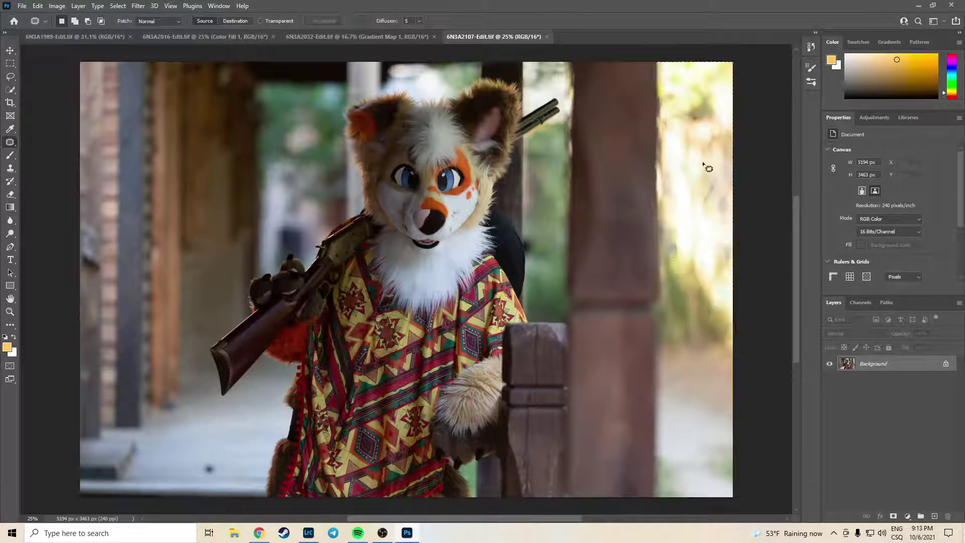
Patch the upper and middle parts of the bright background right of the post with blurred greenery from left of the character.
key("ctrl+shift+z")
mouse_move(734, 184)
left_mouse_down()
mouse_move(662, 249)
mouse_move(717, 320)
left_mouse_up()
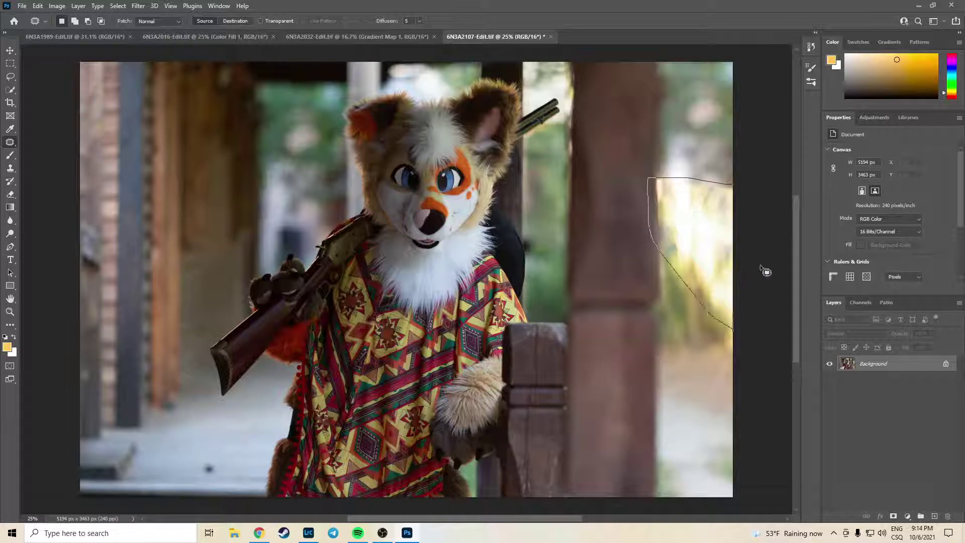
left_click_drag(764, 271, 767, 172)
mouse_move(726, 233)
left_mouse_down()
mouse_move(437, 140)
mouse_move(318, 143)
left_mouse_up()
key("ctrl+d")
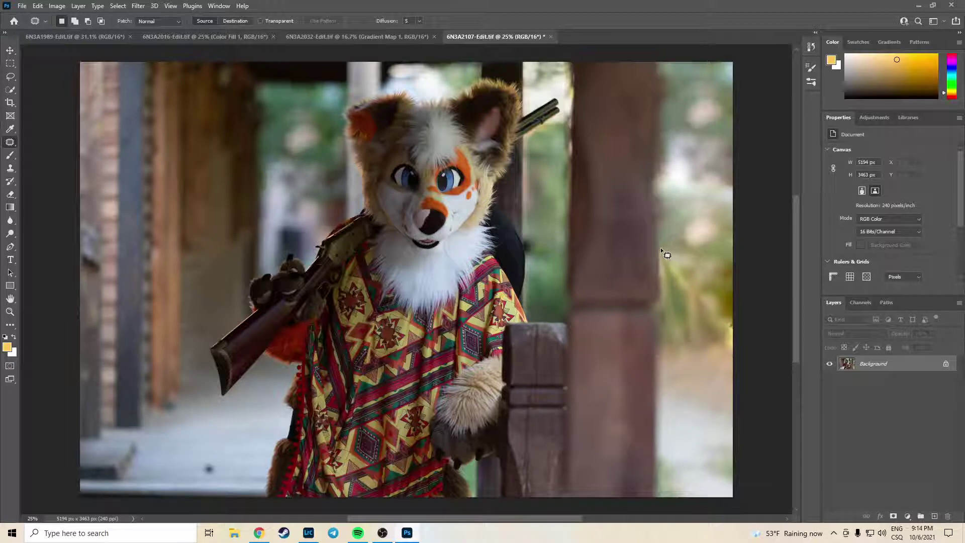
Patch the remaining yellow foliage right of the post with background from above it and greenery left of the character.
mouse_move(661, 248)
left_mouse_down()
mouse_move(675, 326)
mouse_move(702, 350)
mouse_move(731, 355)
mouse_move(757, 294)
mouse_move(732, 251)
left_mouse_up()
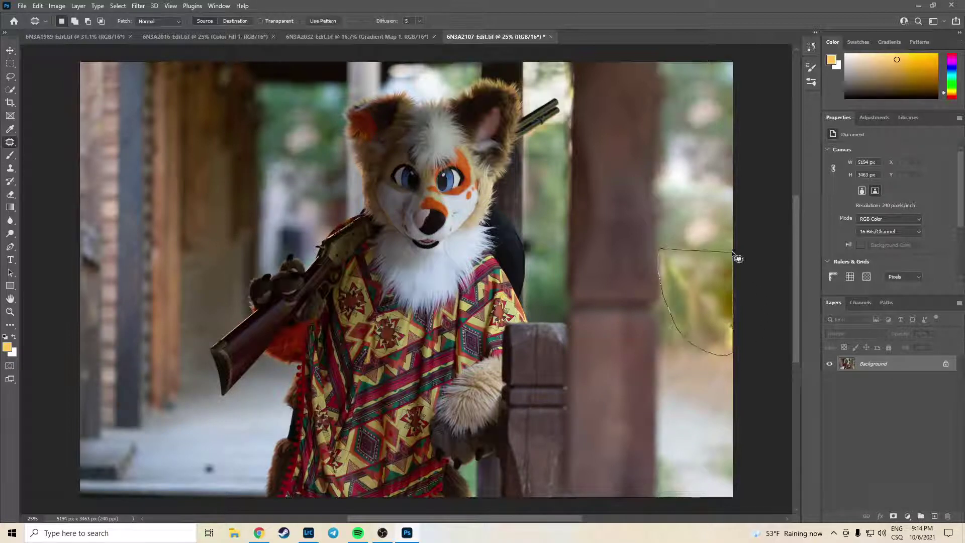
left_click_drag(704, 308, 703, 210)
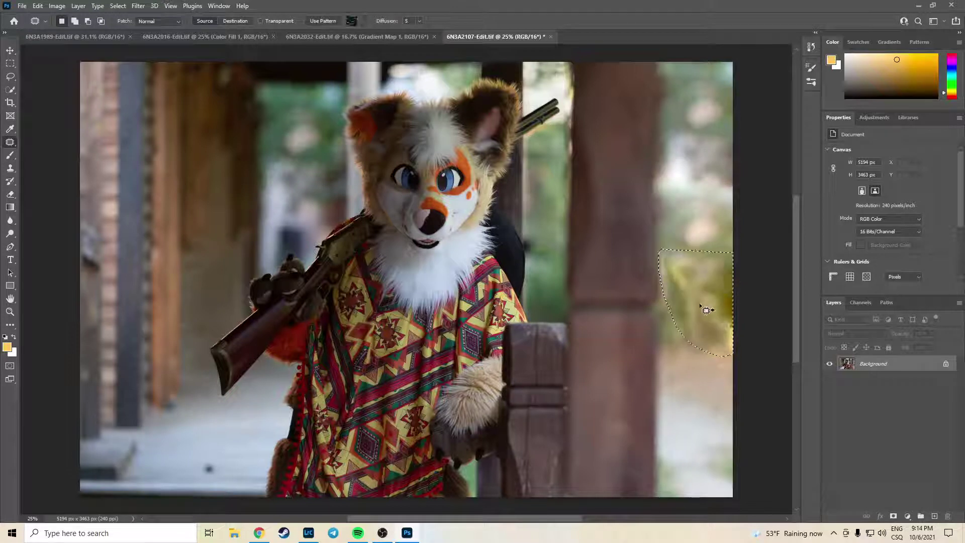
left_click_drag(714, 295, 315, 137)
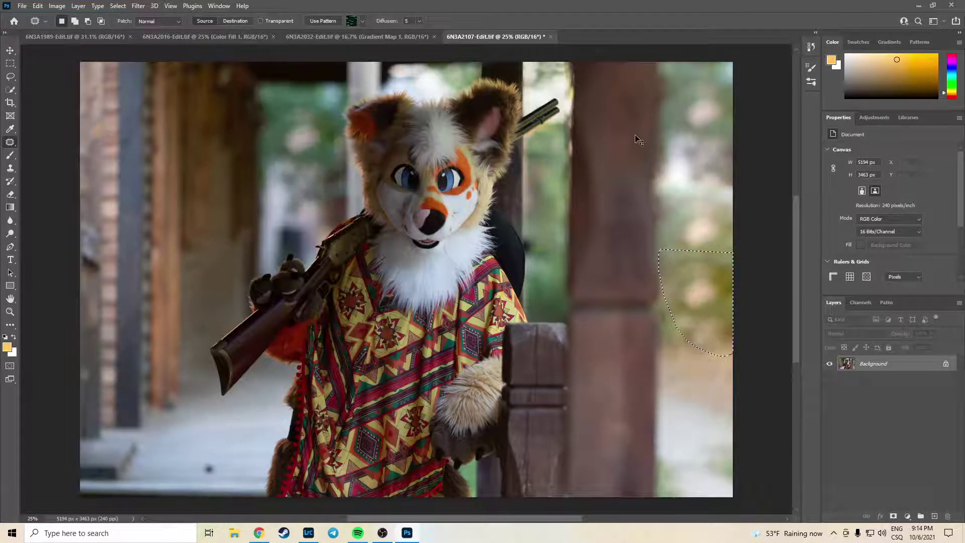
Patch the uneven background along the post's right edge with nearby blurred foliage, deselect, and check the blend in the whole photo.
scroll(707, 366, "up", 2)
scroll(706, 366, "up", 4)
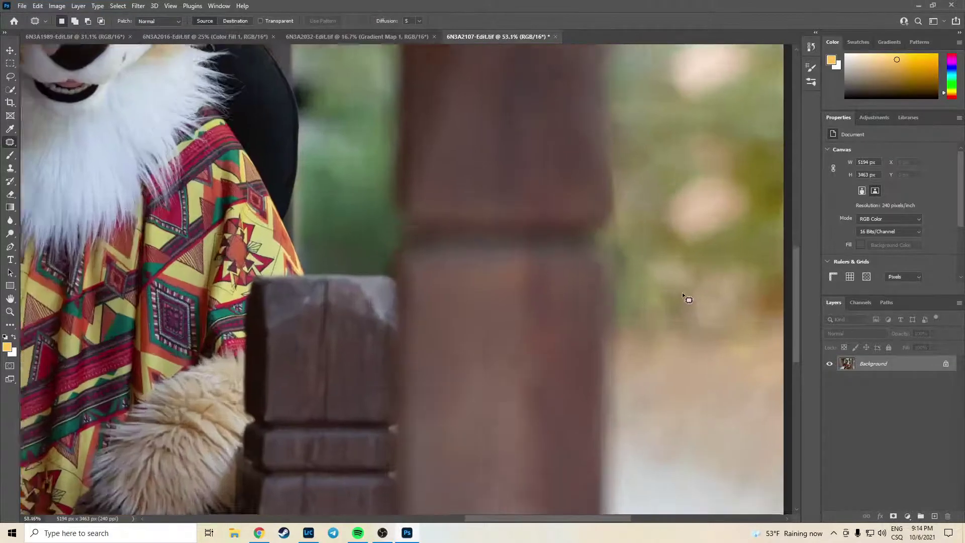
mouse_move(610, 184)
left_mouse_down()
mouse_move(575, 204)
mouse_move(641, 318)
mouse_move(664, 243)
mouse_move(624, 179)
left_mouse_up()
left_click_drag(638, 257, 654, 117)
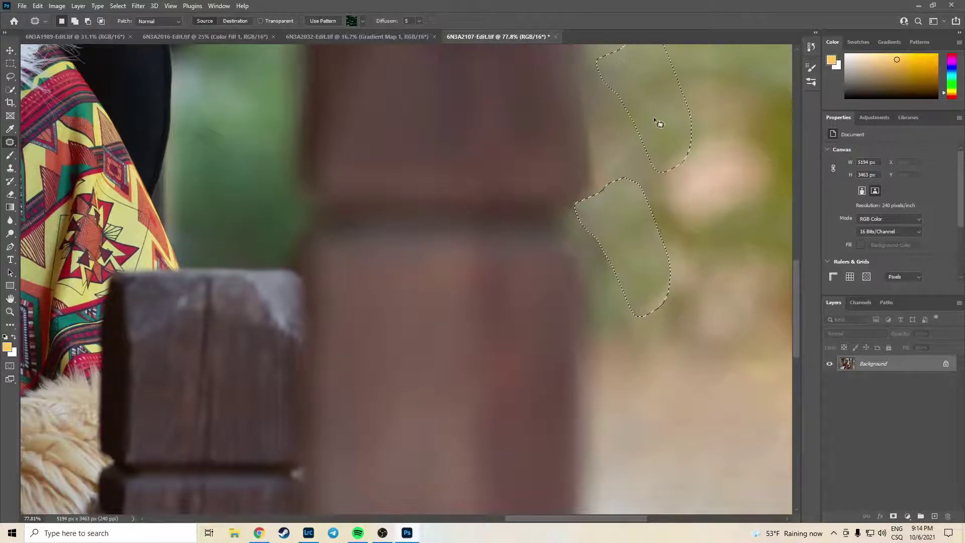
key("ctrl+d")
scroll(724, 199, "down", 2)
scroll(724, 198, "down", 2)
mouse_move(662, 190)
left_mouse_down()
mouse_move(689, 195)
mouse_move(708, 235)
mouse_move(650, 194)
mouse_move(453, 113)
mouse_move(536, 163)
mouse_move(541, 132)
left_mouse_up()
key("ctrl+d")
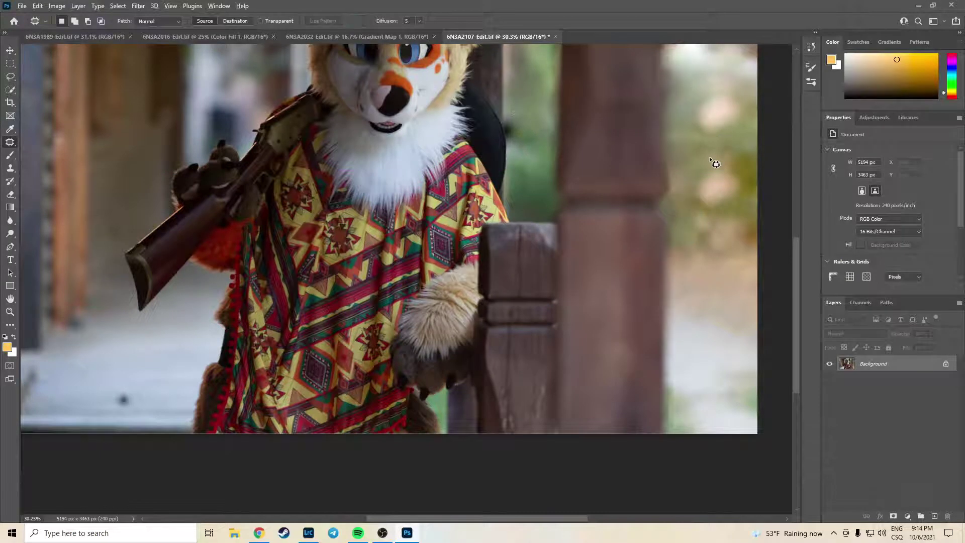
scroll(710, 160, "down", 3)
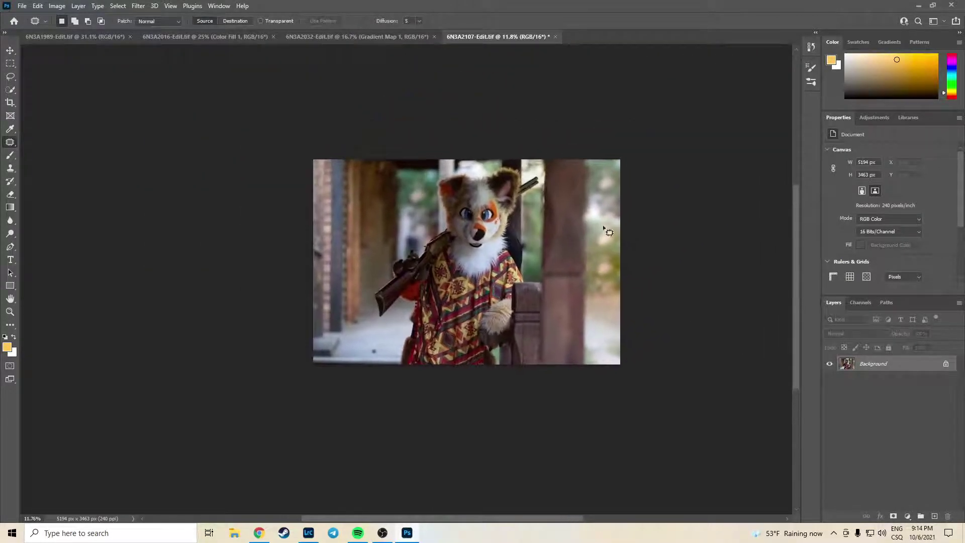
scroll(577, 298, "up", 3)
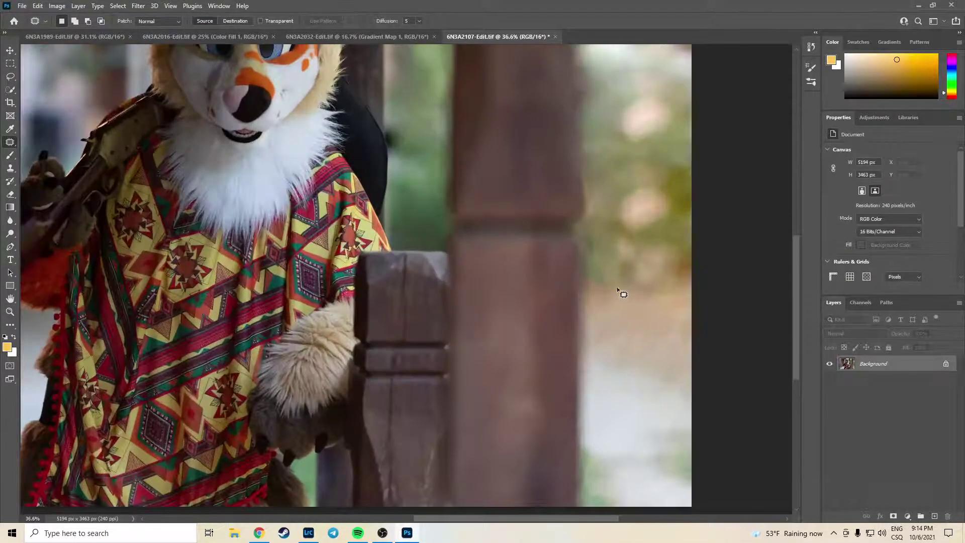
Patch the upper pink spot right of the post with blurred greenery from left of the post and deselect.
left_click_drag(657, 161, 543, 366)
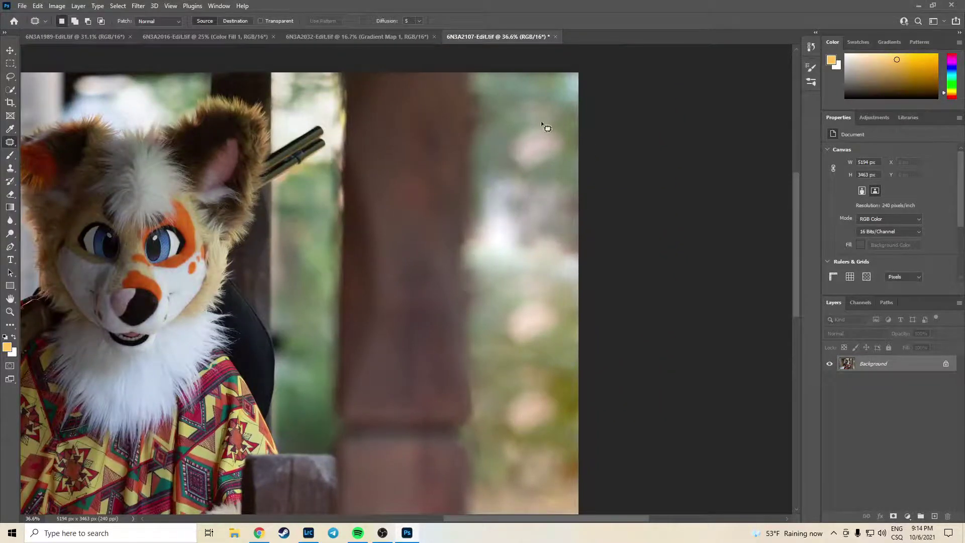
mouse_move(504, 173)
left_mouse_down()
mouse_move(578, 146)
mouse_move(548, 124)
left_mouse_up()
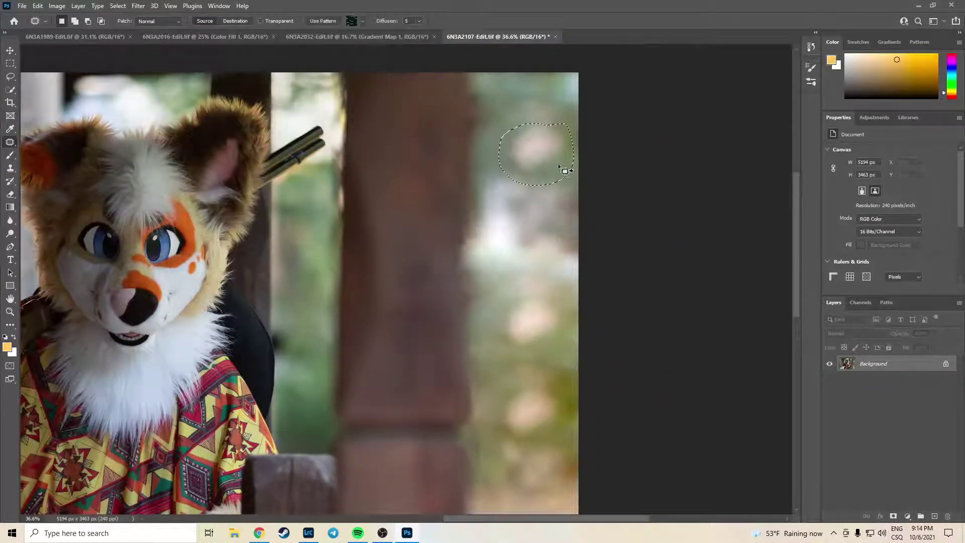
left_click_drag(555, 160, 547, 228)
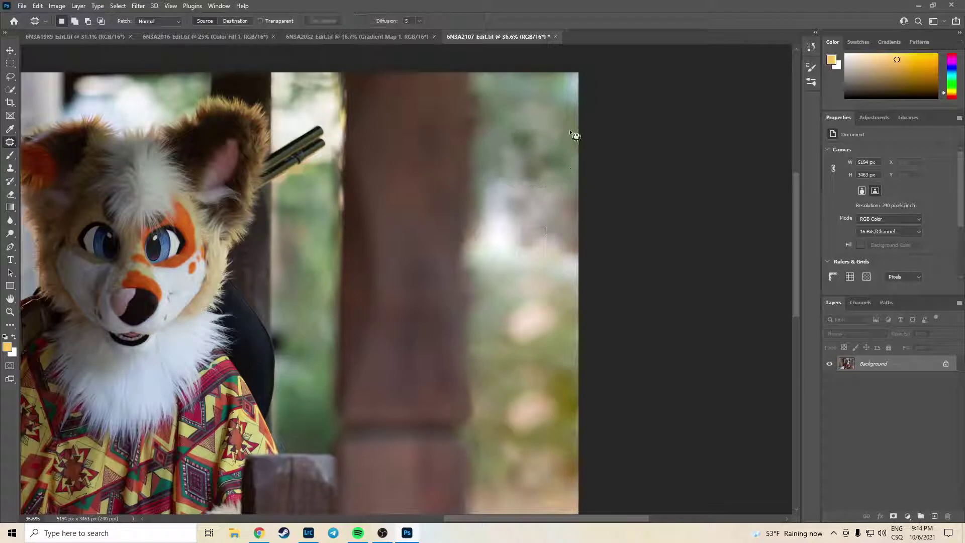
left_click_drag(538, 163, 309, 265)
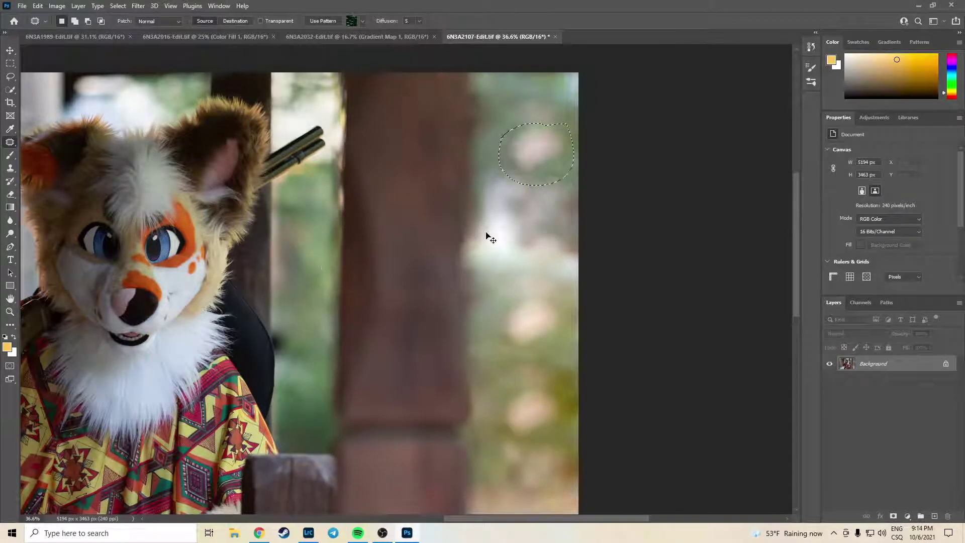
key("ctrl+d")
mouse_move(513, 169)
left_mouse_down()
mouse_move(561, 162)
mouse_move(565, 130)
mouse_move(525, 125)
mouse_move(448, 181)
mouse_move(182, 233)
mouse_move(128, 206)
mouse_move(93, 164)
left_mouse_up()
scroll(416, 221, "down", 2)
key("ctrl+d")
scroll(508, 231, "up", 3)
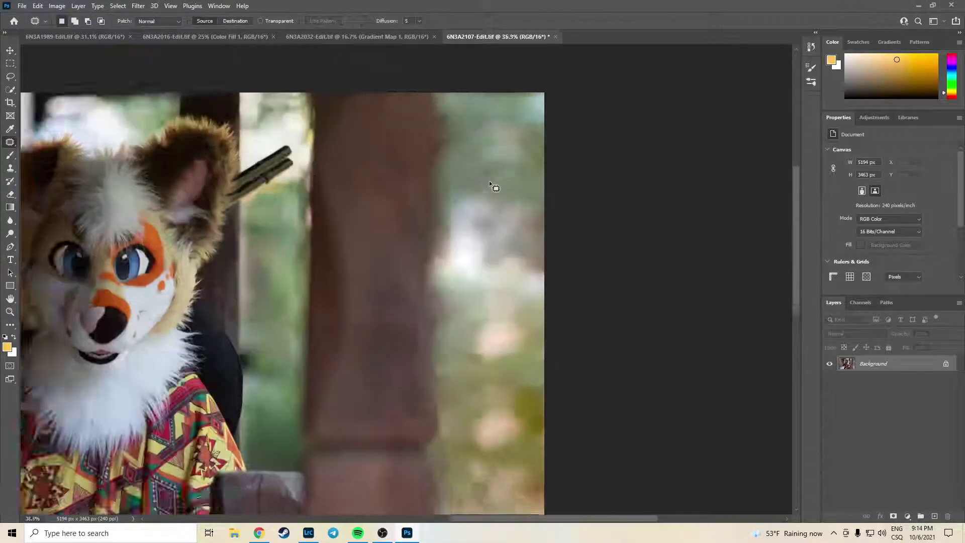
Patch the remaining uneven blotches in the upper background right of the post with nearby blurred foliage and deselect.
mouse_move(479, 177)
left_mouse_down()
mouse_move(453, 172)
mouse_move(471, 196)
mouse_move(492, 190)
left_mouse_up()
key("ctrl+d")
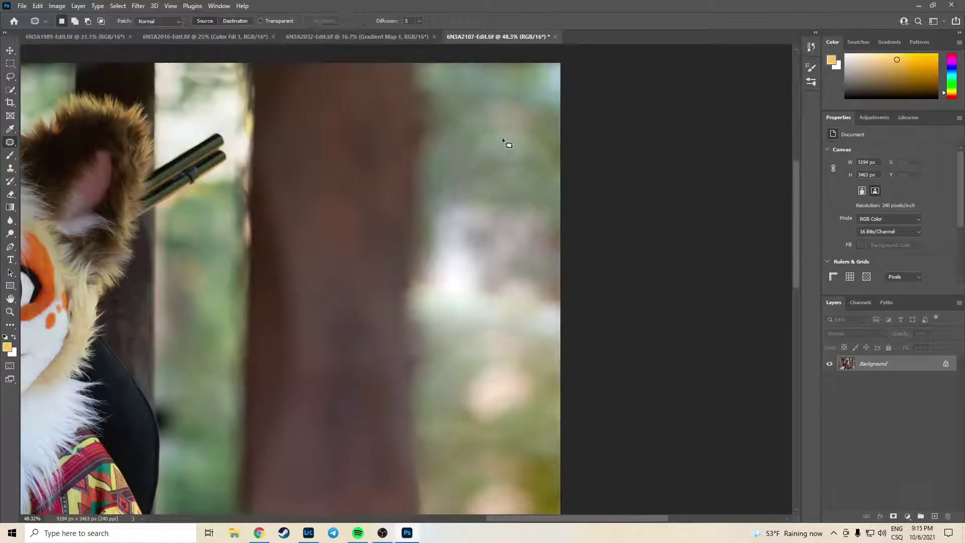
mouse_move(545, 141)
left_mouse_down()
mouse_move(534, 133)
mouse_move(497, 141)
mouse_move(555, 159)
mouse_move(552, 137)
mouse_move(551, 150)
mouse_move(537, 147)
mouse_move(501, 117)
mouse_move(500, 95)
left_mouse_up()
key("ctrl+d")
scroll(491, 241, "down", 5)
scroll(503, 358, "up", 1)
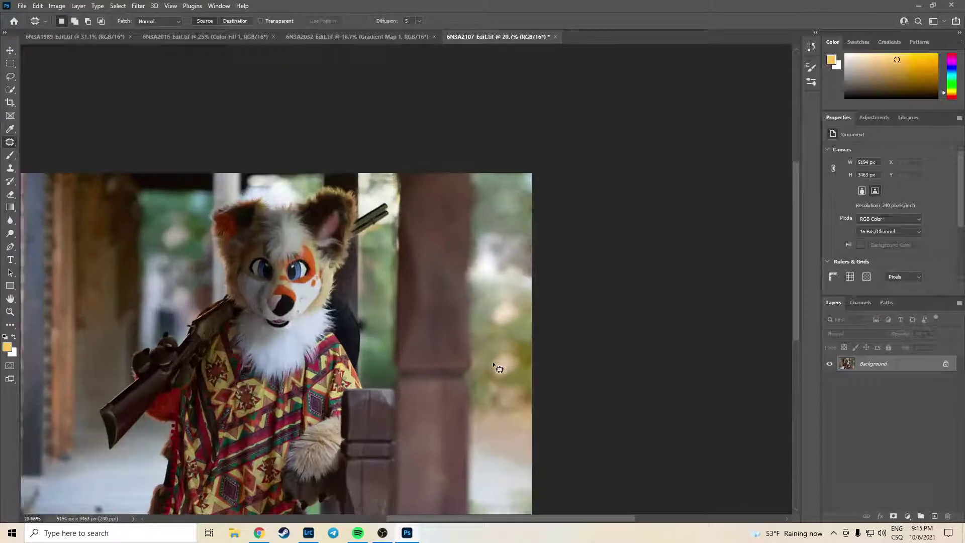
Patch the middle pink spot right of the post with blurred greenery from the background above it and deselect.
scroll(518, 222, "up", 1)
scroll(482, 362, "up", 2)
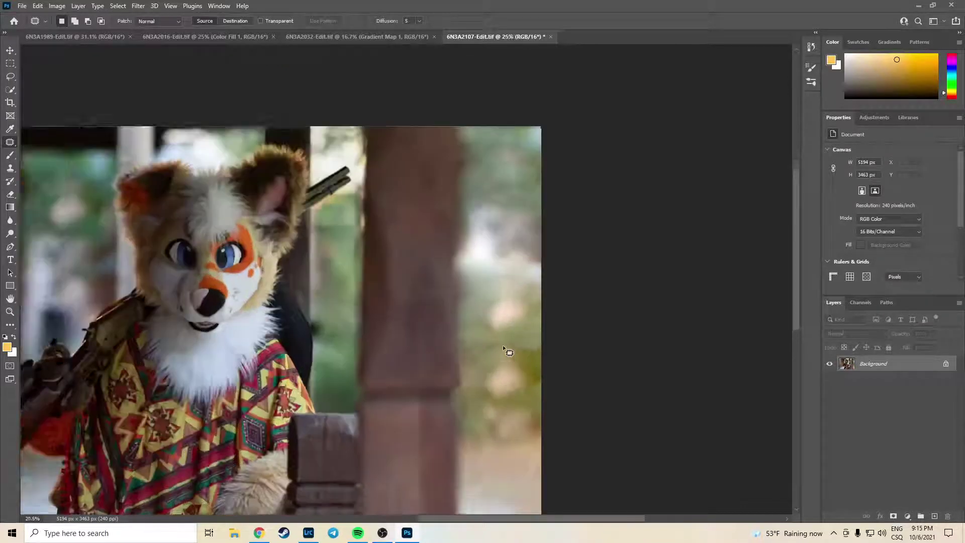
mouse_move(493, 295)
left_mouse_down()
mouse_move(478, 320)
mouse_move(493, 338)
mouse_move(524, 337)
left_mouse_up()
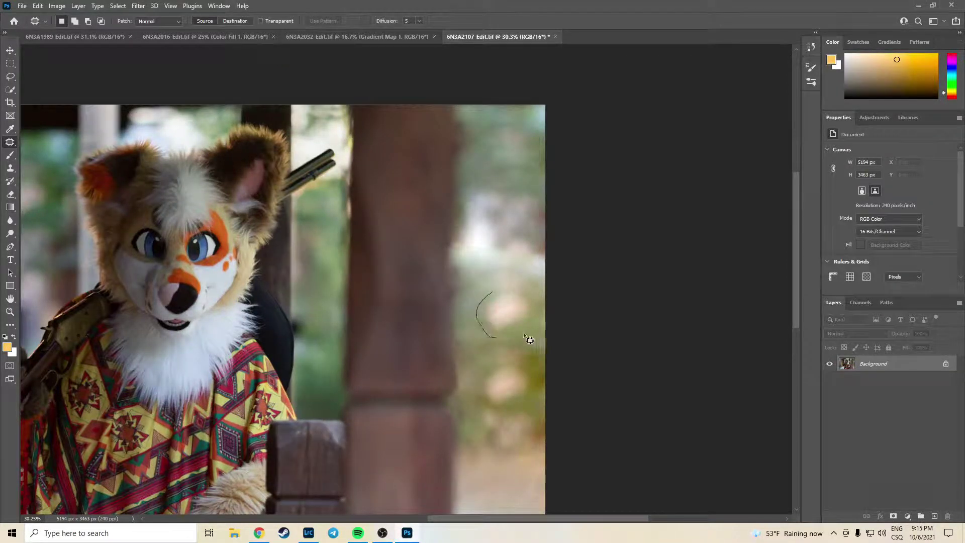
left_click_drag(523, 291, 495, 291)
mouse_move(513, 334)
left_mouse_down()
mouse_move(502, 193)
mouse_move(432, 249)
left_mouse_up()
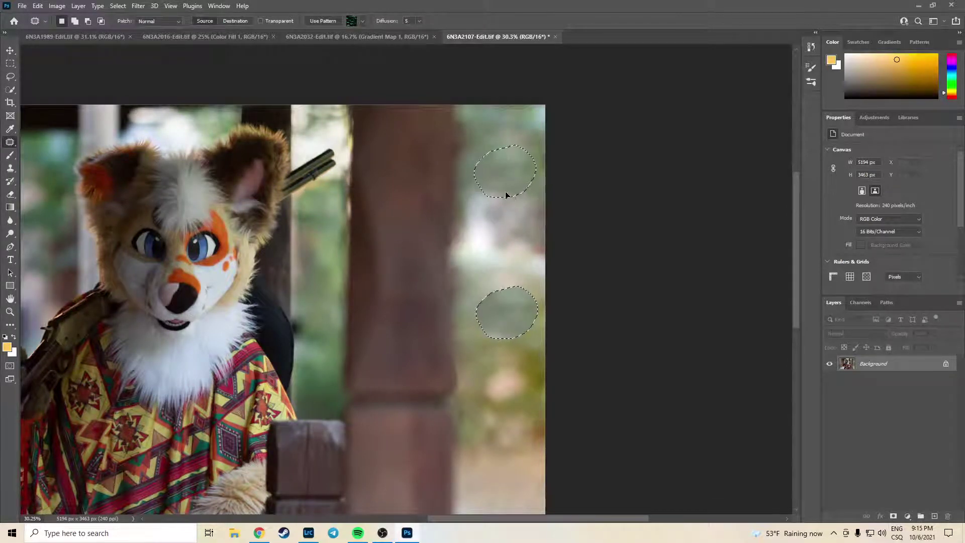
key("ctrl+d")
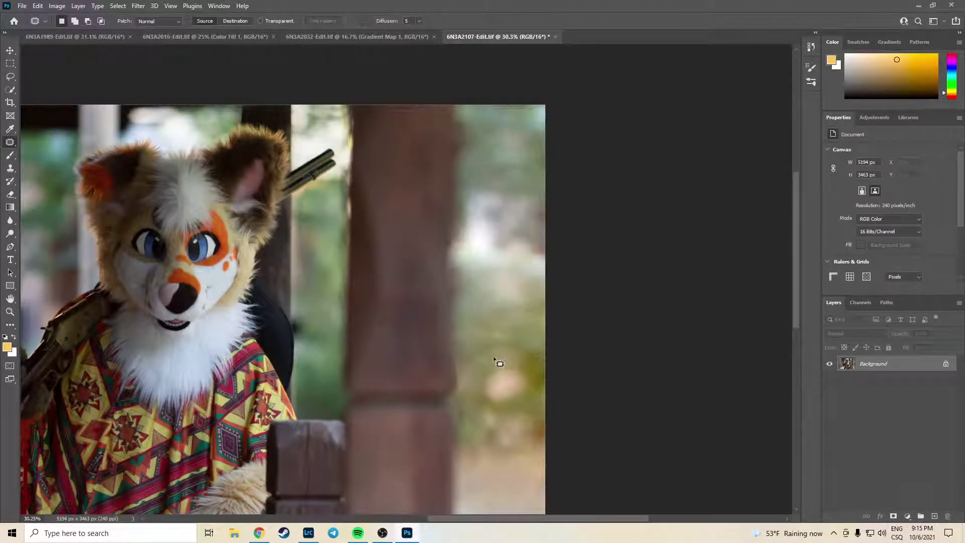
Try to patch the lower pink spot right of the post with other blurred background from the photo.
mouse_move(471, 381)
left_mouse_down()
mouse_move(491, 410)
mouse_move(529, 396)
mouse_move(520, 343)
mouse_move(530, 300)
left_mouse_up()
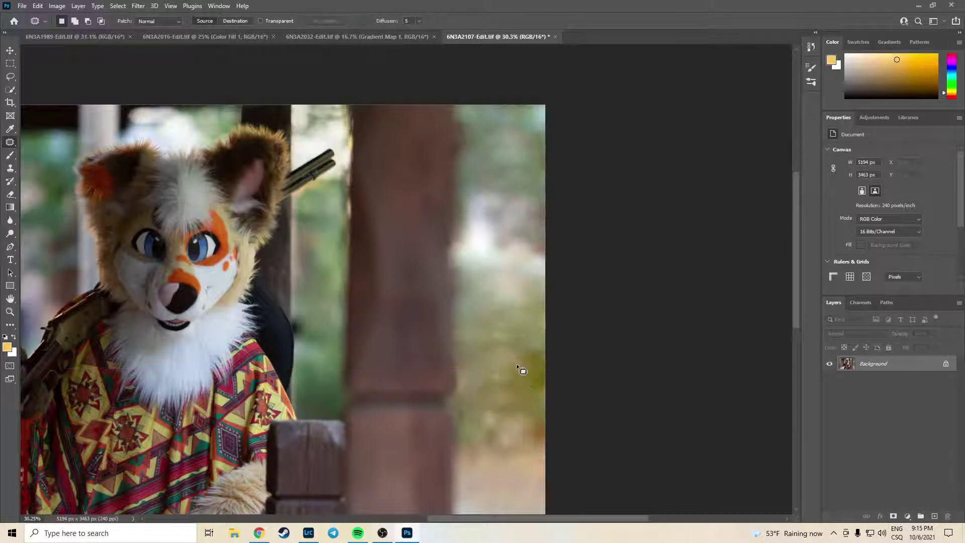
scroll(519, 330, "down", 5)
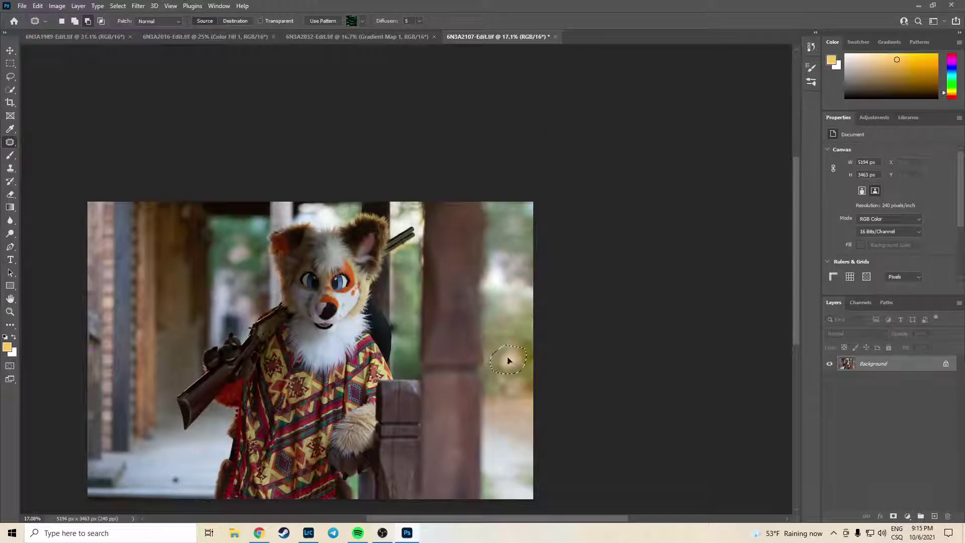
mouse_move(397, 308)
left_mouse_down()
mouse_move(448, 296)
mouse_move(494, 277)
mouse_move(506, 219)
left_mouse_up()
key("ctrl+d")
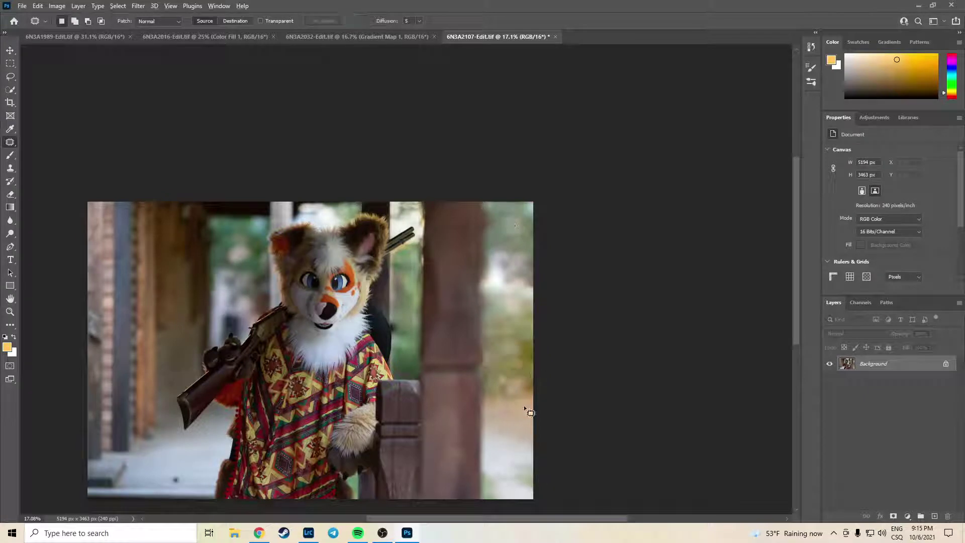
Try to lasso and fill the yellow foliage right of the post and patch the same area with background from above.
scroll(530, 413, "up", 3)
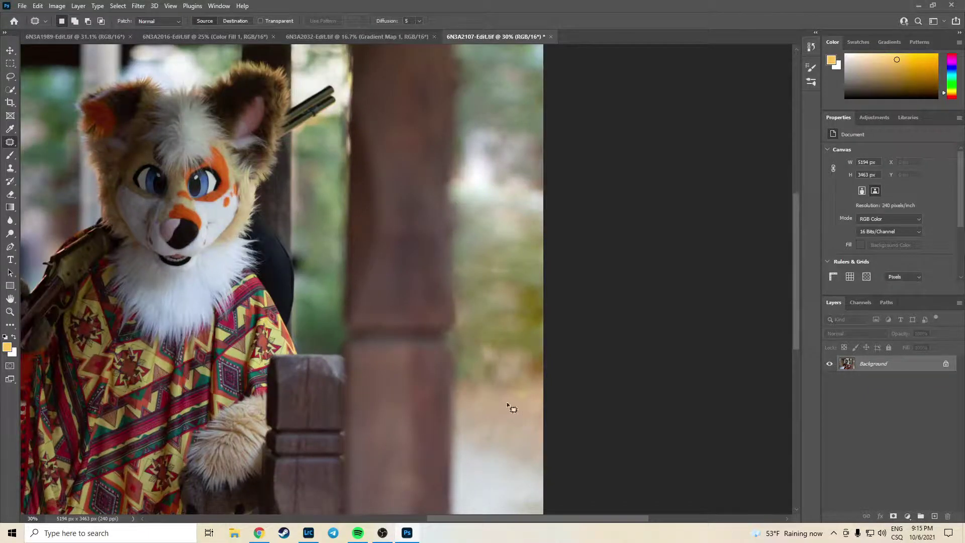
left_click(12, 77)
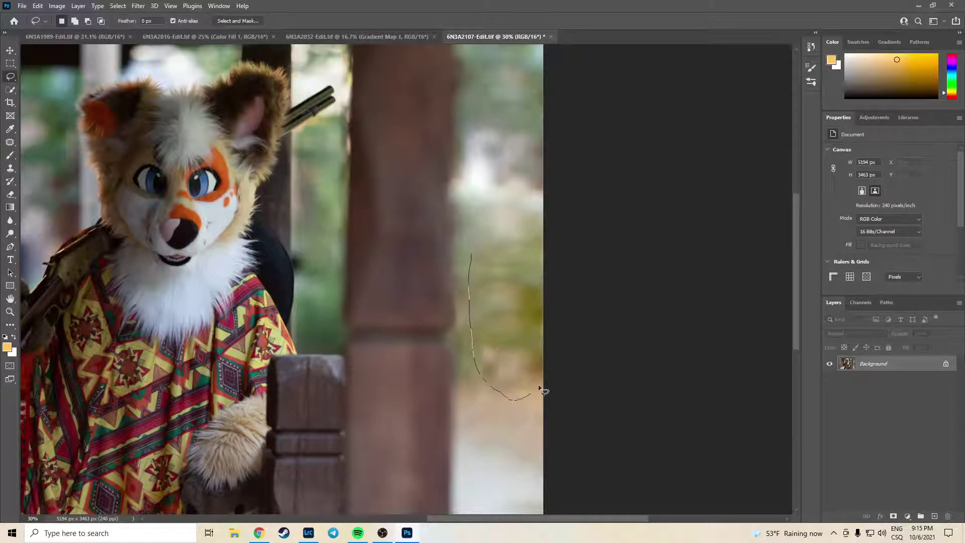
mouse_move(540, 388)
left_mouse_down()
mouse_move(541, 284)
mouse_move(505, 242)
left_mouse_up()
key("ctrl+d")
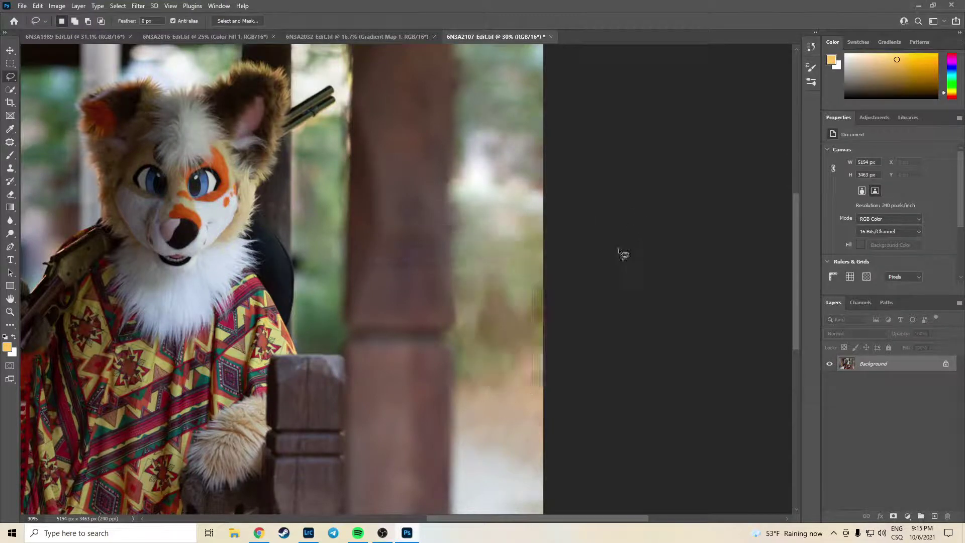
left_click(10, 142)
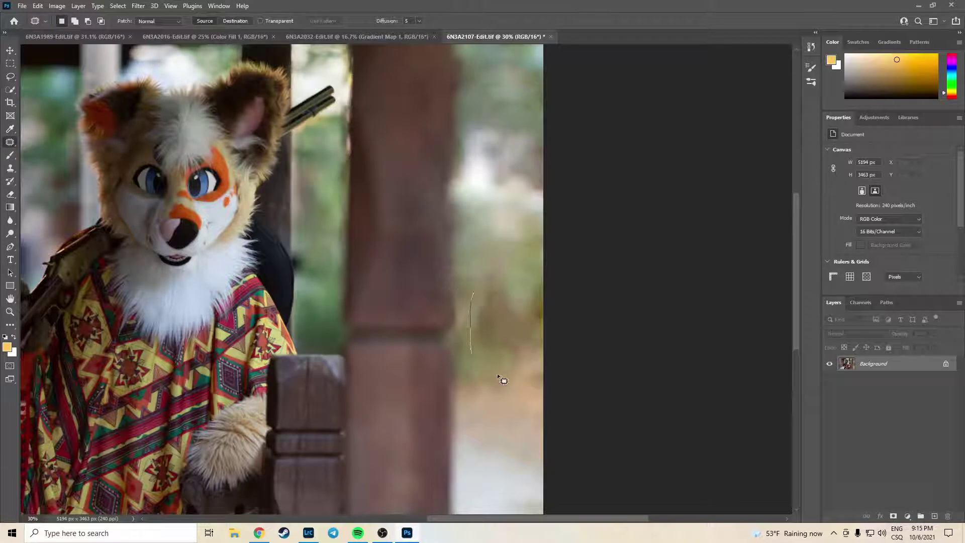
mouse_move(498, 376)
left_mouse_down()
mouse_move(538, 344)
mouse_move(515, 278)
mouse_move(501, 257)
mouse_move(498, 267)
mouse_move(501, 154)
mouse_move(490, 184)
mouse_move(507, 117)
left_mouse_up()
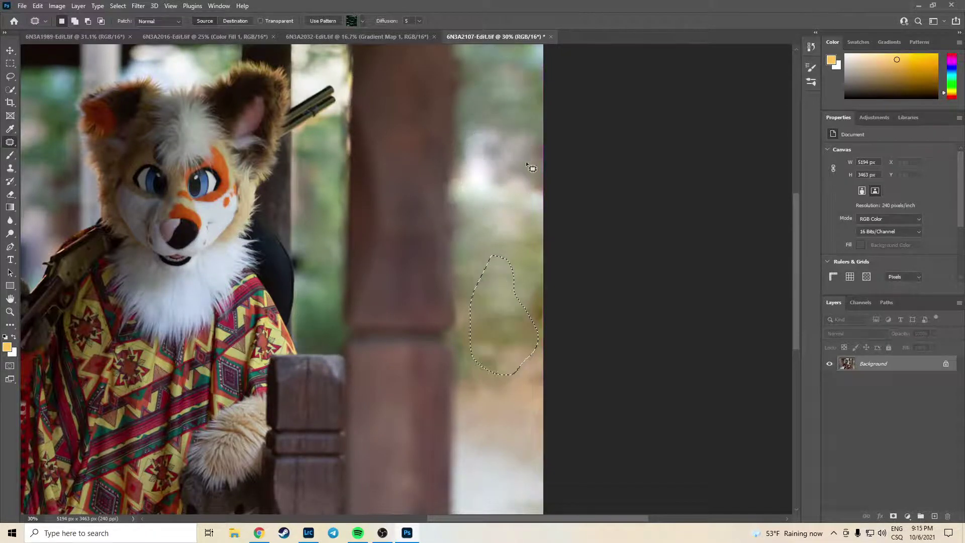
key("ctrl+d")
scroll(518, 373, "down", 3)
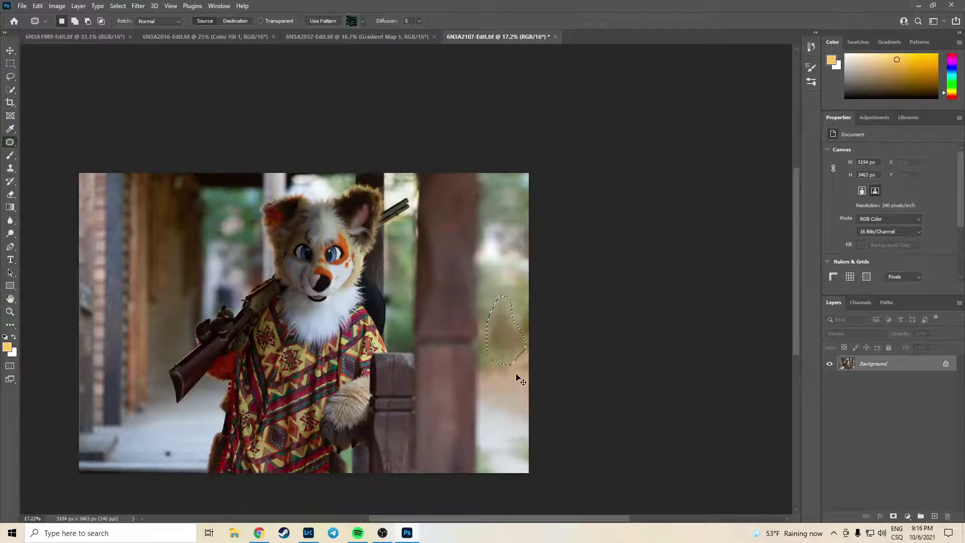
Try to patch the lower foliage out to the photo's right edge with greenery from left of the character.
scroll(518, 377, "up", 4)
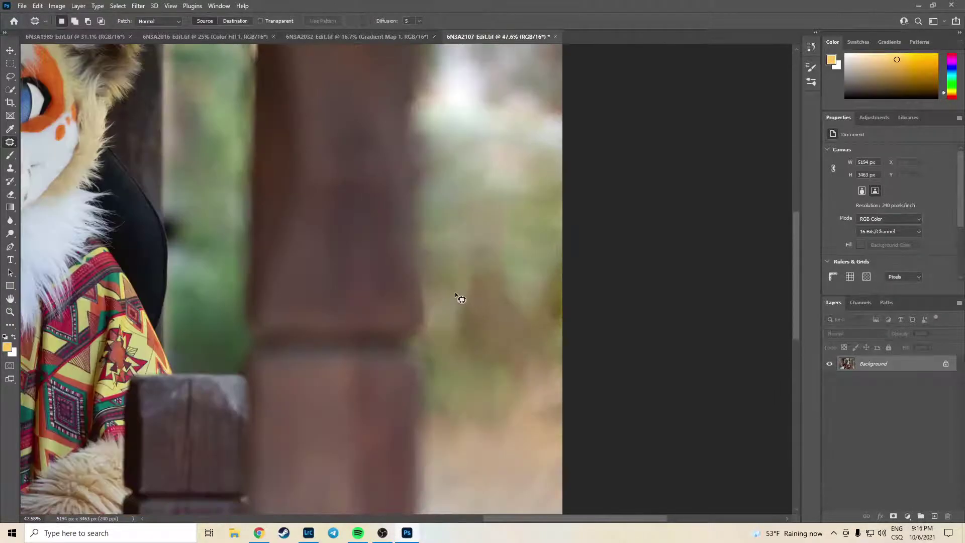
mouse_move(532, 398)
left_mouse_down()
mouse_move(573, 284)
mouse_move(569, 260)
mouse_move(530, 279)
mouse_move(497, 235)
left_mouse_up()
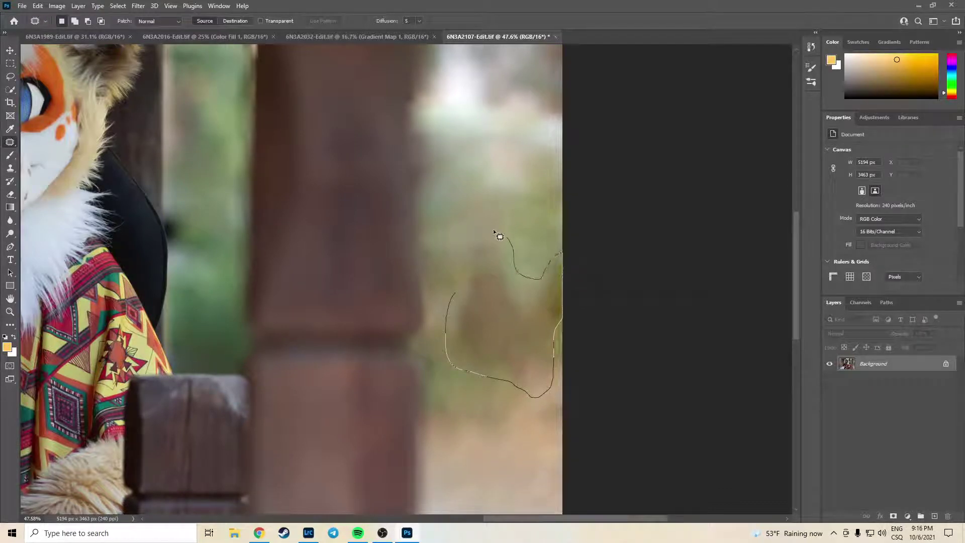
left_click_drag(465, 272, 463, 274)
scroll(486, 286, "down", 6)
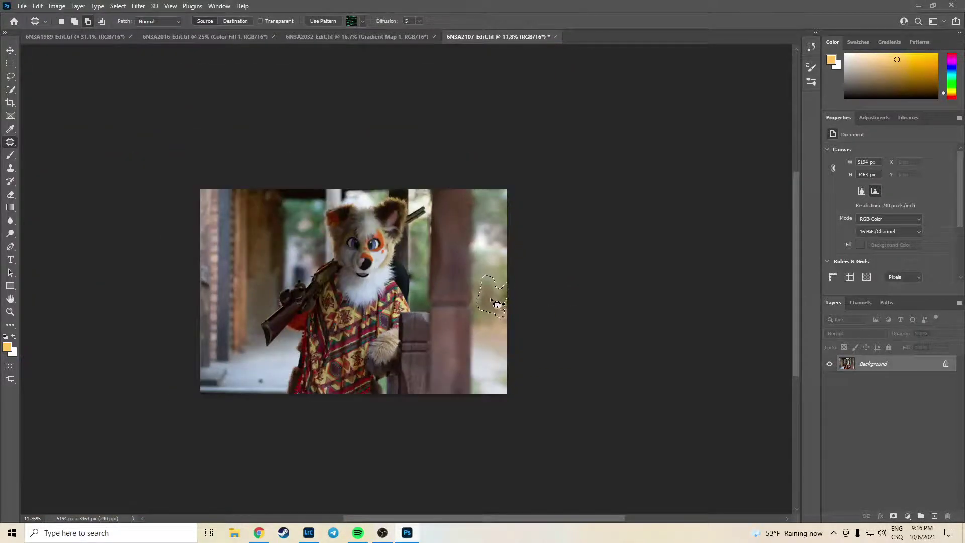
left_click_drag(344, 253, 481, 224)
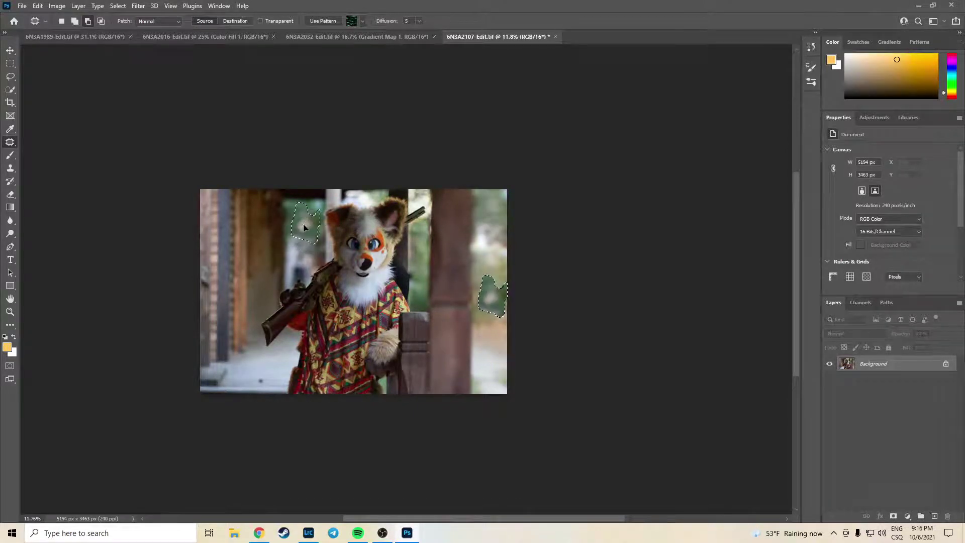
key("ctrl+d")
scroll(518, 319, "up", 4)
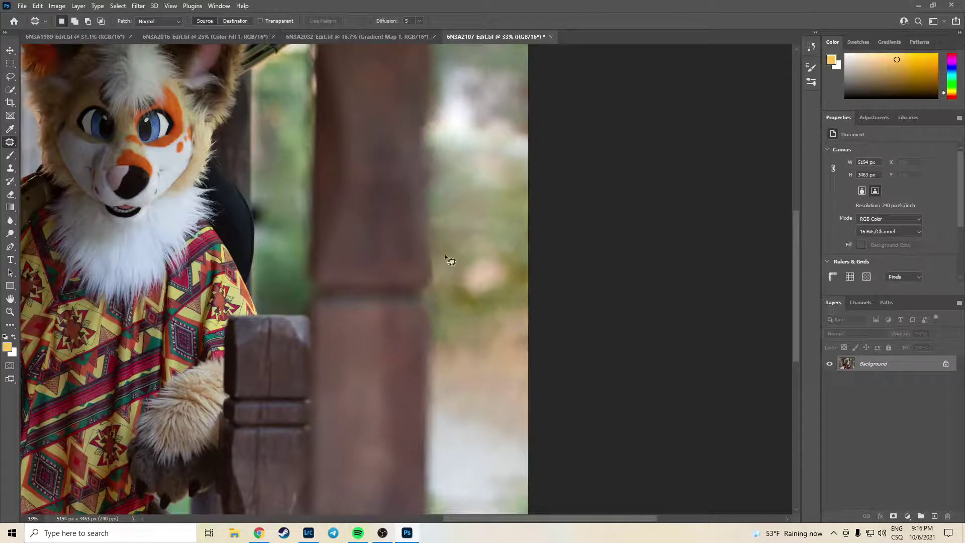
Lasso the lower pink spot right of the post, fill the selection, deselect, and check the result in the whole photo.
left_click(10, 77)
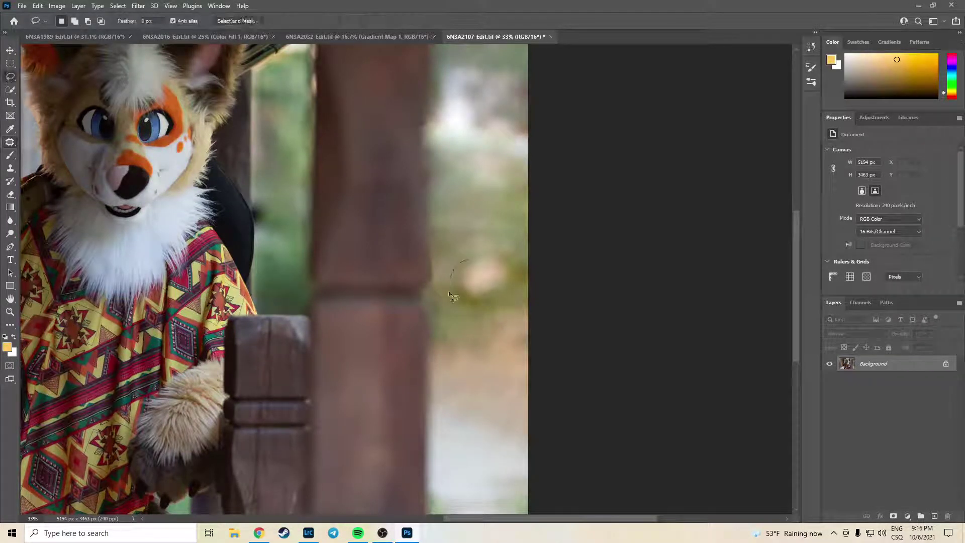
left_click_drag(486, 256, 484, 256)
key("shift+BackSpace")
key("Return")
key("ctrl+d")
scroll(511, 221, "down", 5)
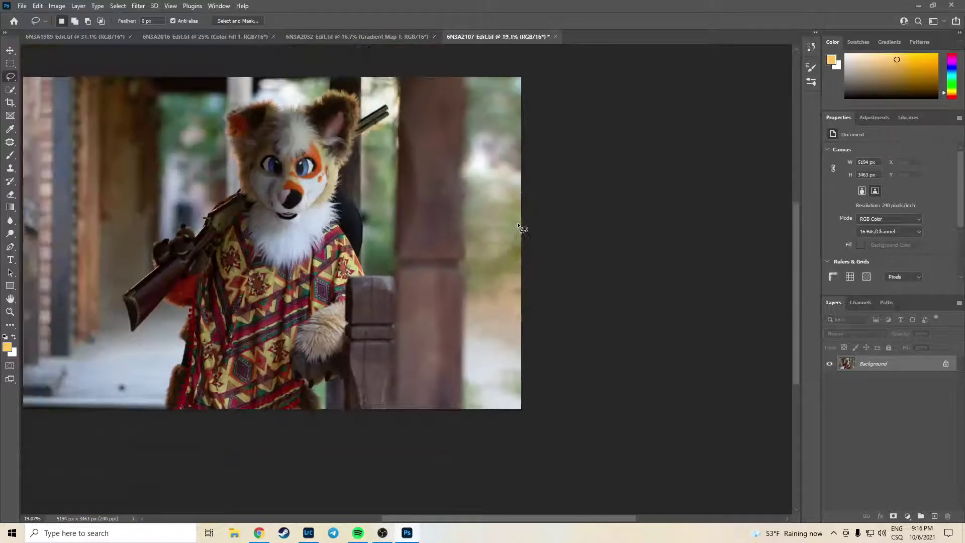
scroll(513, 208, "up", 5)
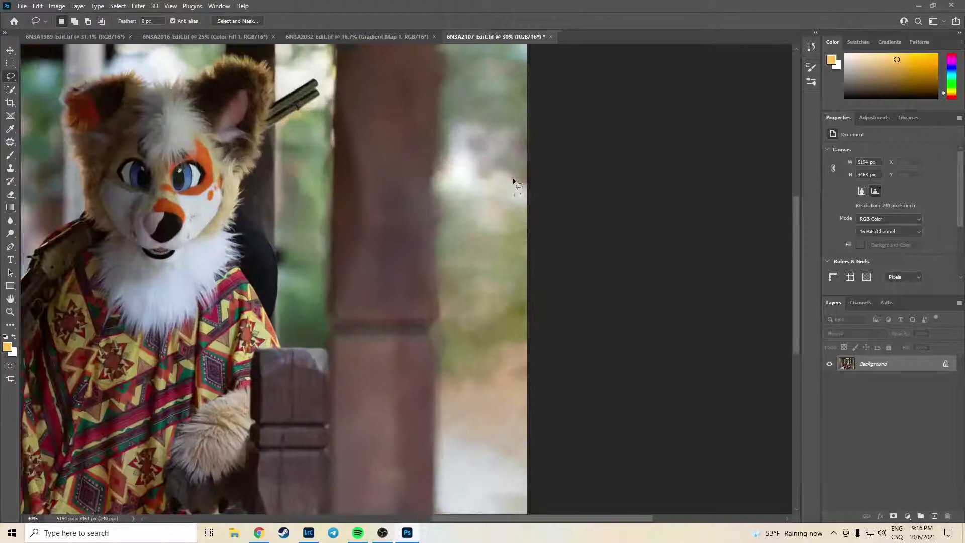
Clean up the right edge of the blurred post with the Clone Stamp, sampling from the edge itself.
key("s")
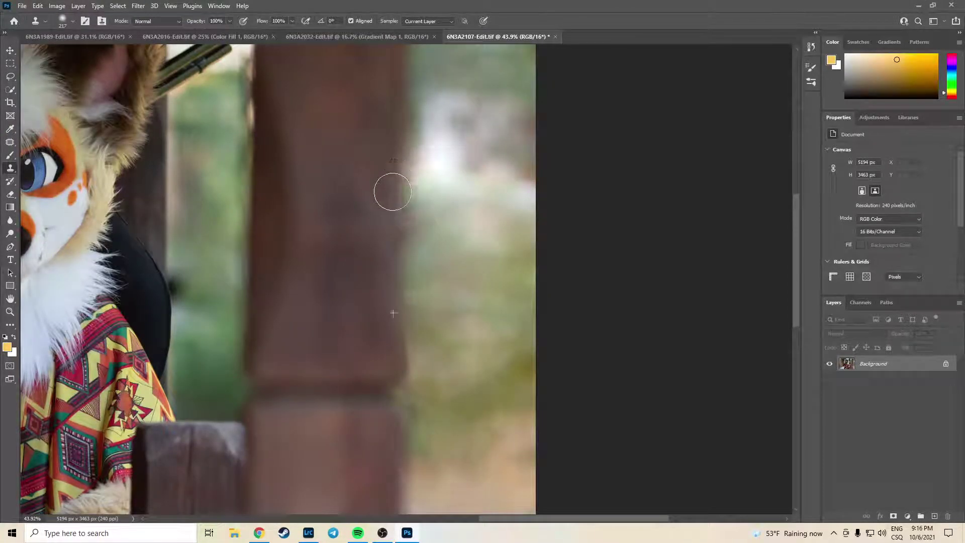
scroll(486, 342, "down", 4)
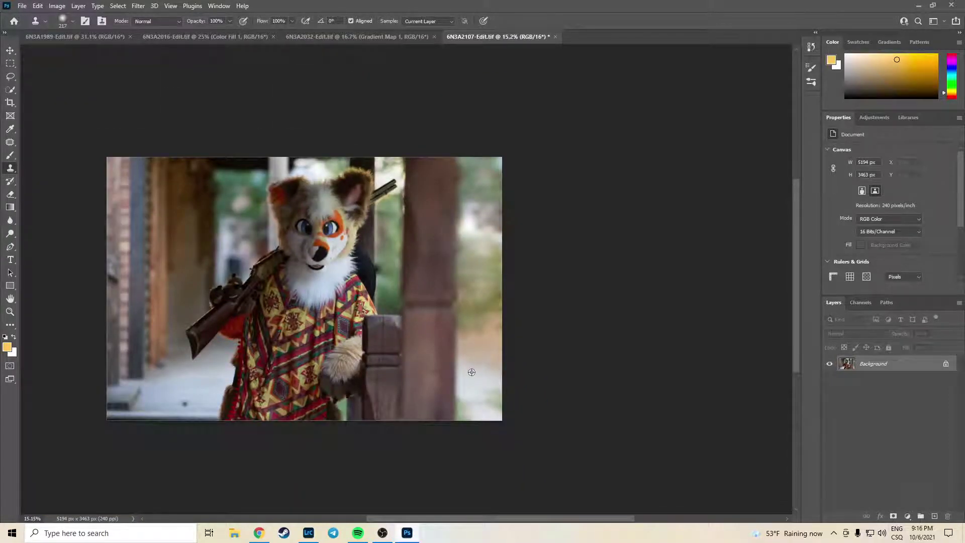
scroll(469, 351, "up", 2)
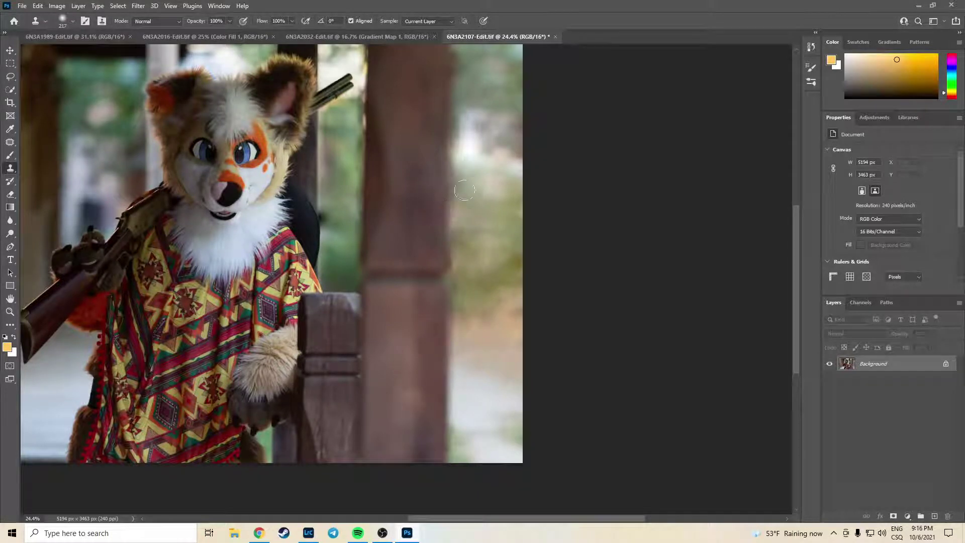
left_click_drag(489, 107, 470, 185)
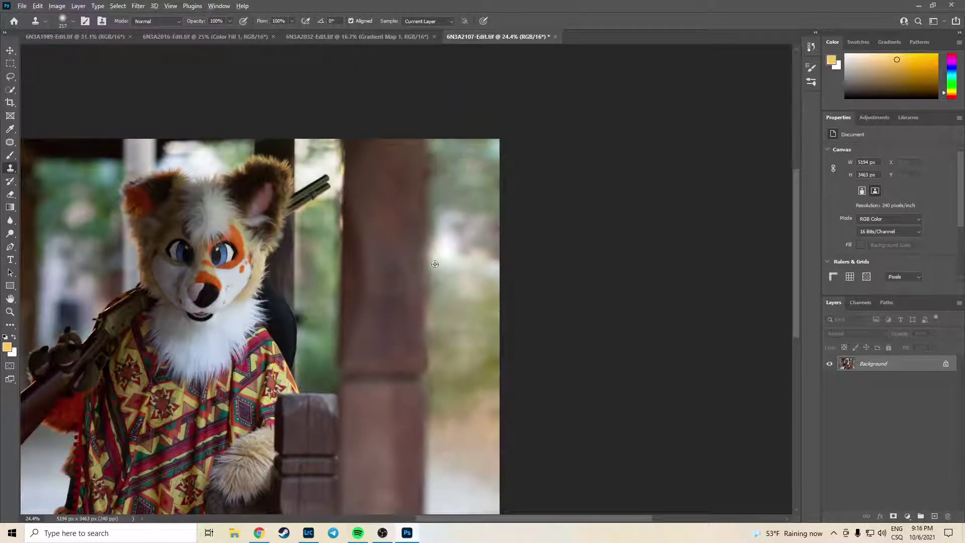
scroll(469, 342, "down", 2)
scroll(470, 342, "up", 4)
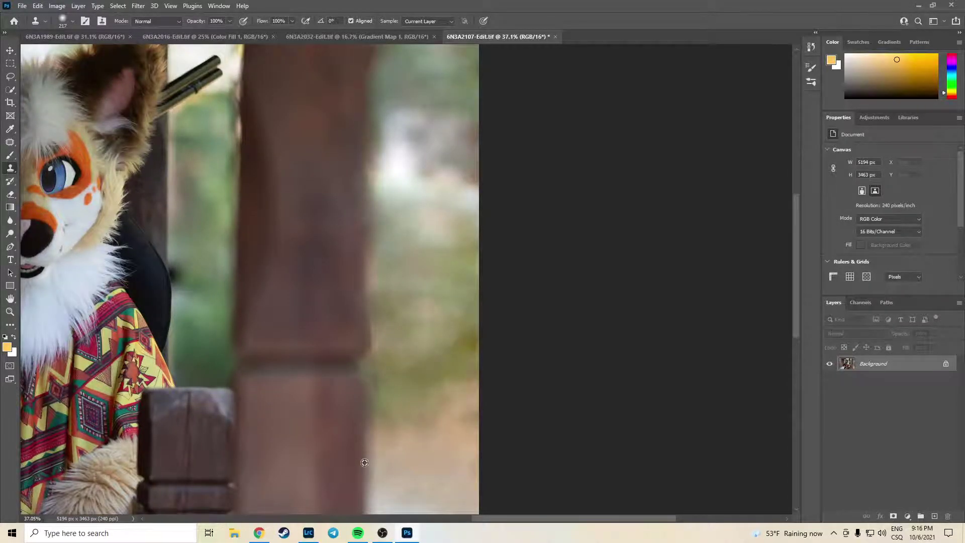
left_click_drag(364, 463, 369, 458)
Try to patch the upper part of the blurred post's right edge with the lower section of the same edge.
left_click(10, 143)
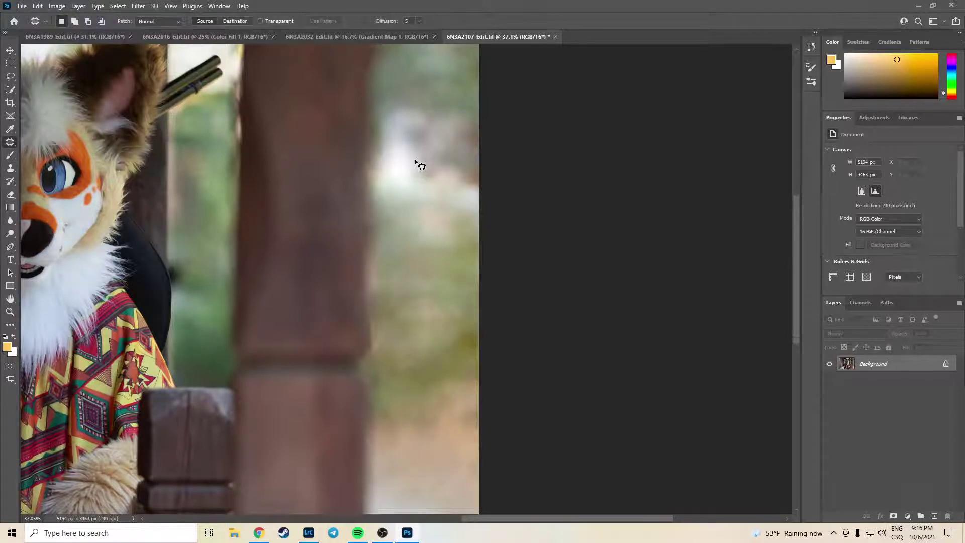
scroll(402, 92, "down", 2)
left_click_drag(372, 53, 370, 162)
mouse_move(369, 224)
left_mouse_down()
mouse_move(386, 260)
mouse_move(405, 125)
mouse_move(398, 58)
mouse_move(389, 62)
left_mouse_up()
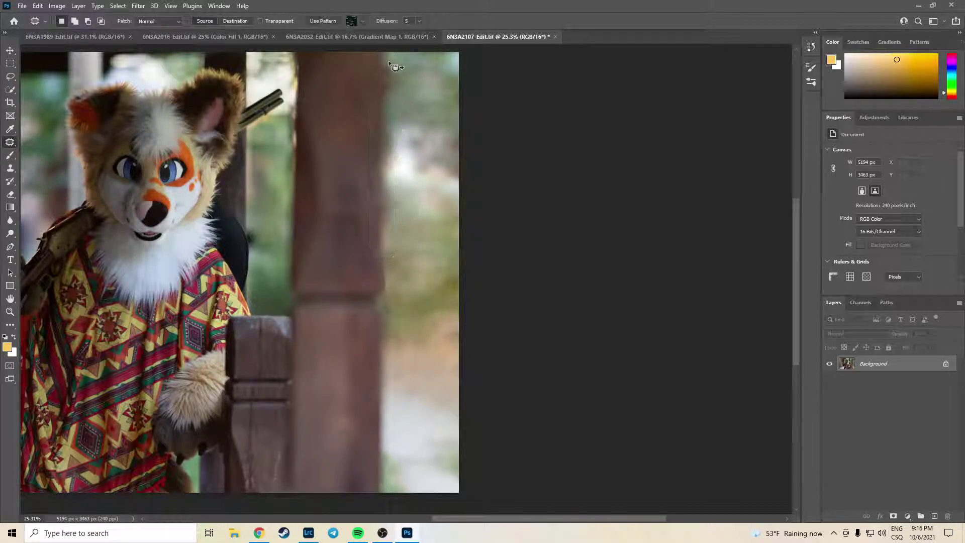
scroll(435, 312, "down", 1)
left_click_drag(400, 151, 392, 324)
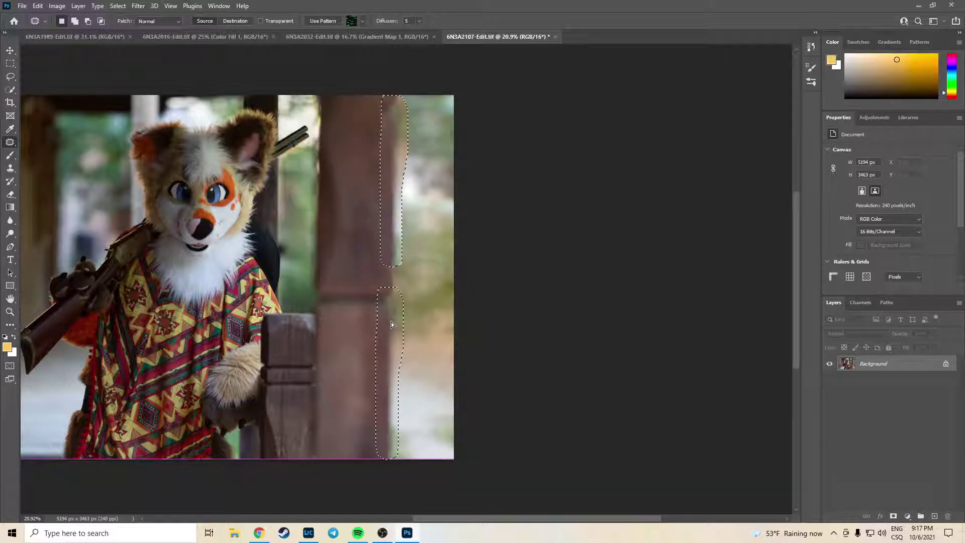
left_click_drag(391, 324, 390, 320)
key("ctrl+d")
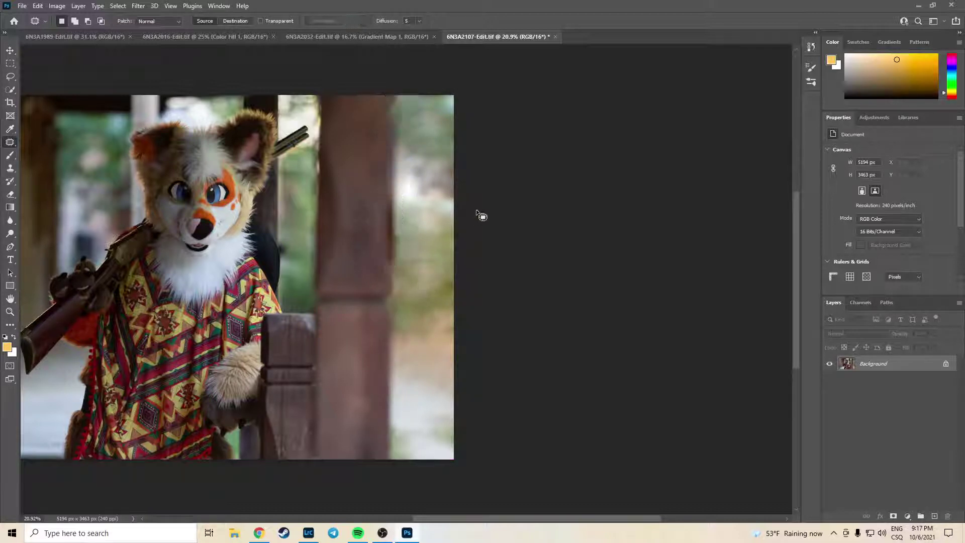
scroll(416, 240, "up", 5)
key("ctrl+z")
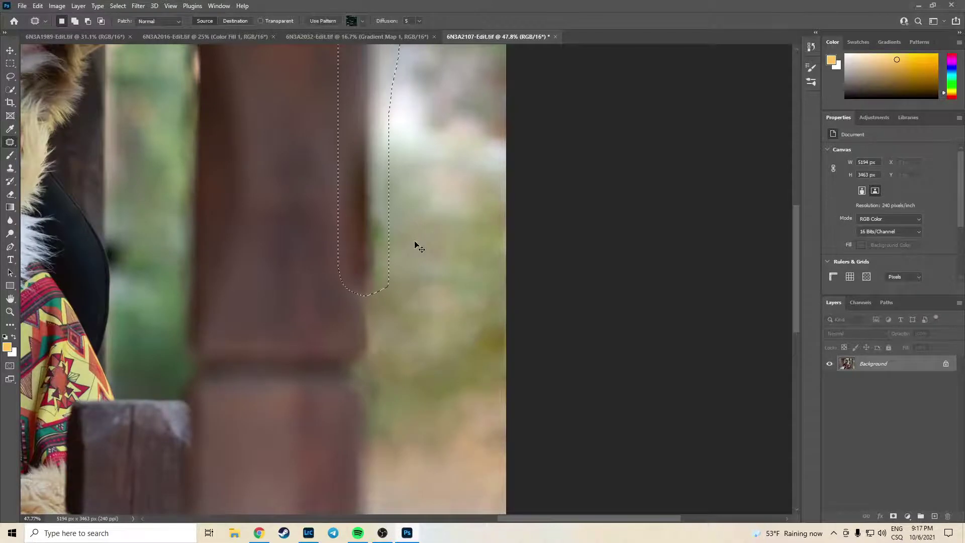
key("ctrl+d")
scroll(411, 213, "down", 3)
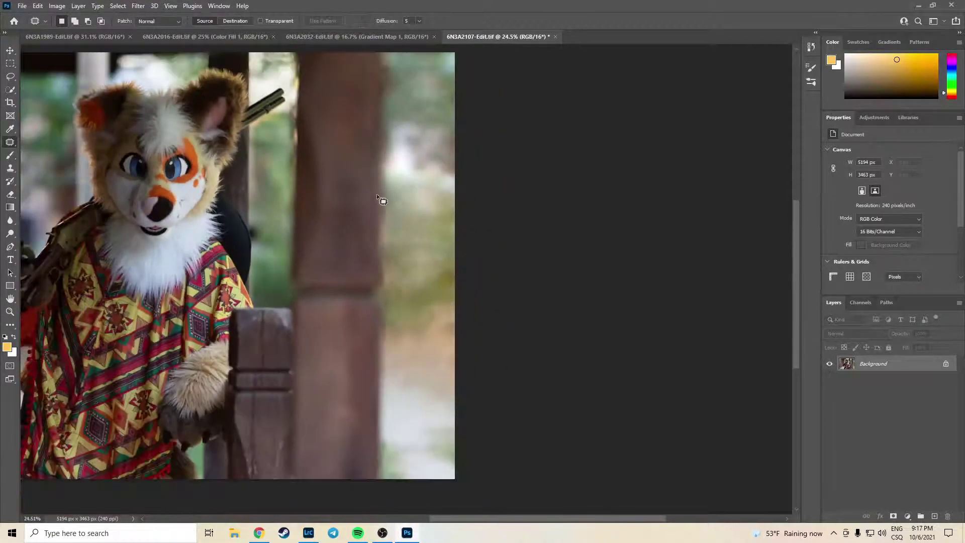
Retry the post edge patch from farther down the post, undo it, and clear the selection.
mouse_move(395, 212)
left_mouse_down()
mouse_move(381, 182)
mouse_move(401, 329)
mouse_move(380, 405)
left_mouse_up()
key("ctrl+d")
key("ctrl+z")
key("ctrl+d")
scroll(424, 235, "down", 2)
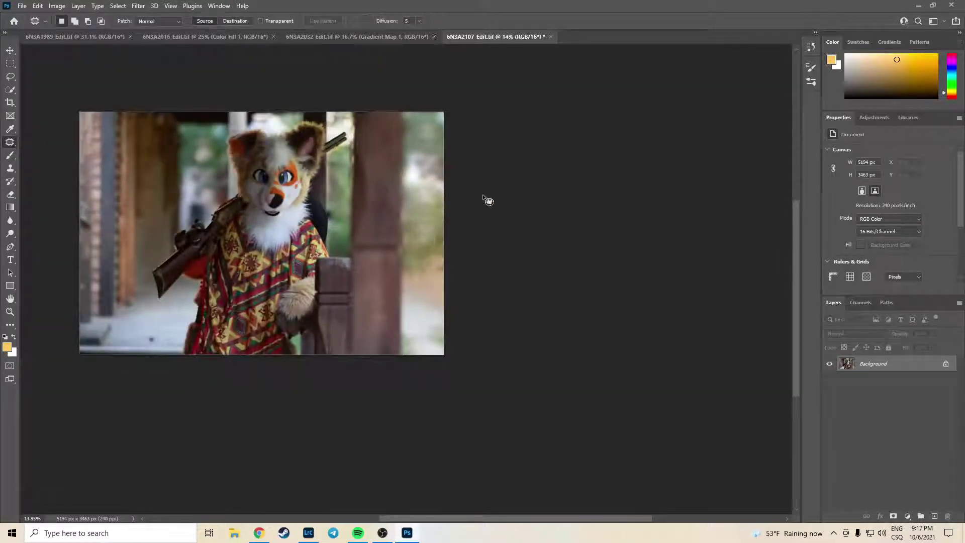
Patch the topmost part of the post's right edge with a lower section of the edge, deselect, and save the photo.
scroll(427, 146, "up", 3)
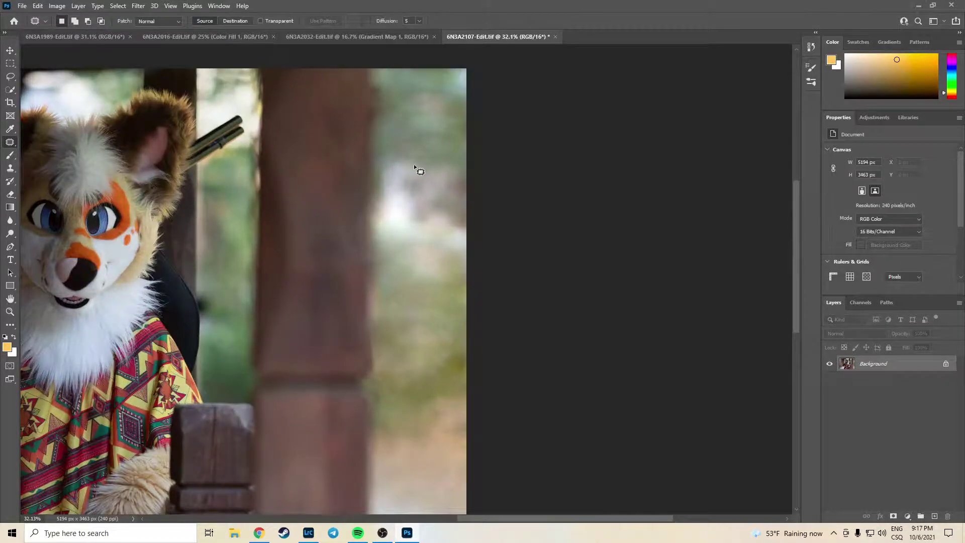
scroll(406, 113, "up", 2)
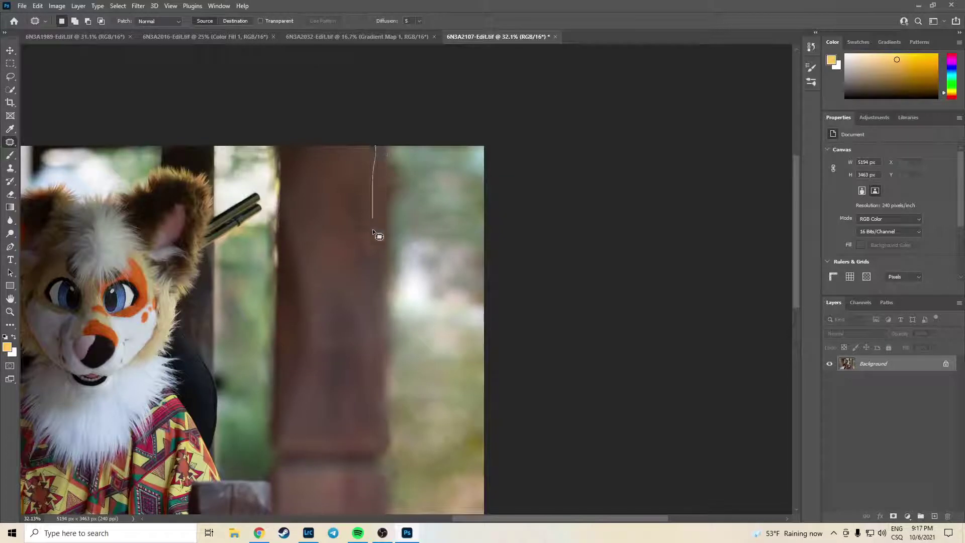
mouse_move(395, 293)
left_mouse_down()
mouse_move(412, 198)
mouse_move(401, 140)
mouse_move(381, 135)
left_mouse_up()
scroll(436, 263, "down", 1)
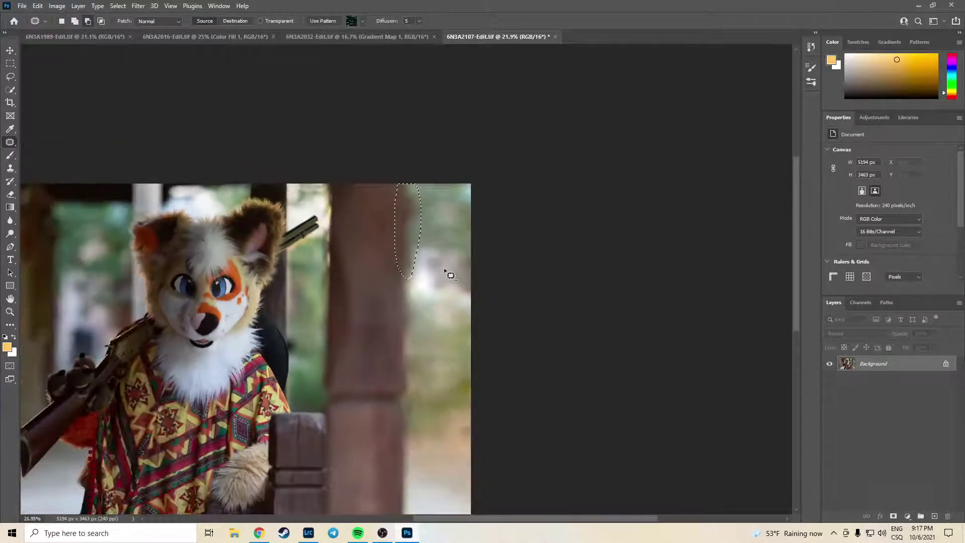
left_click_drag(416, 378, 397, 219)
left_click_drag(400, 95, 389, 376)
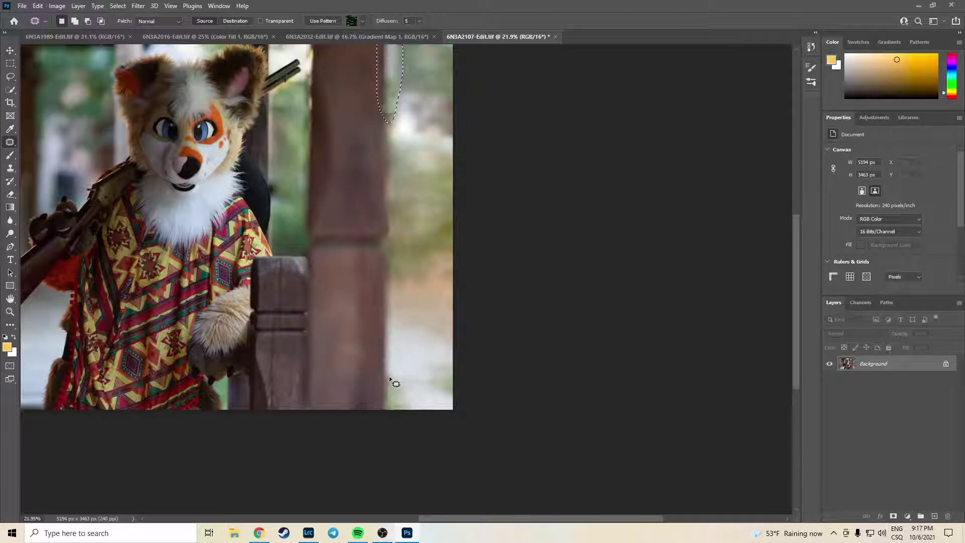
key("ctrl+d")
scroll(417, 151, "down", 1)
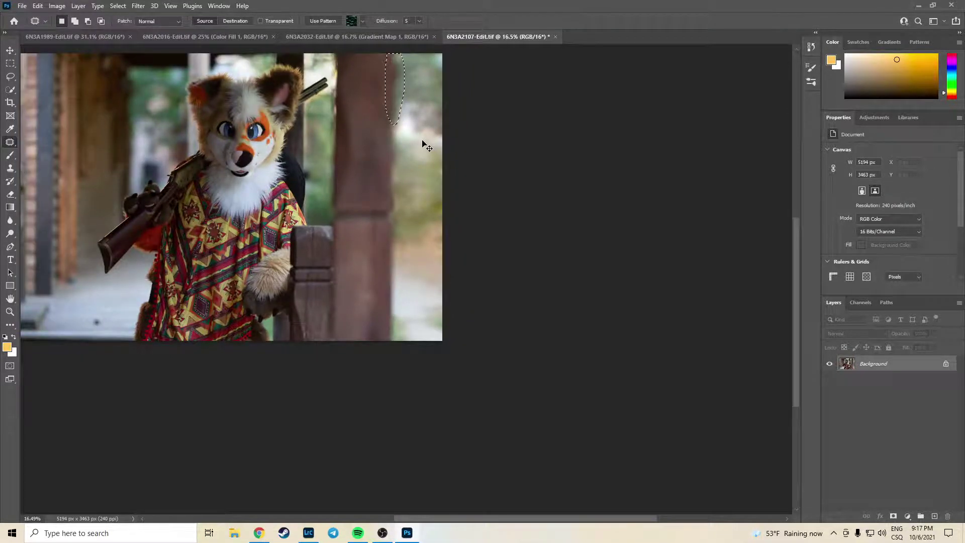
scroll(417, 191, "down", 2)
scroll(402, 232, "up", 1)
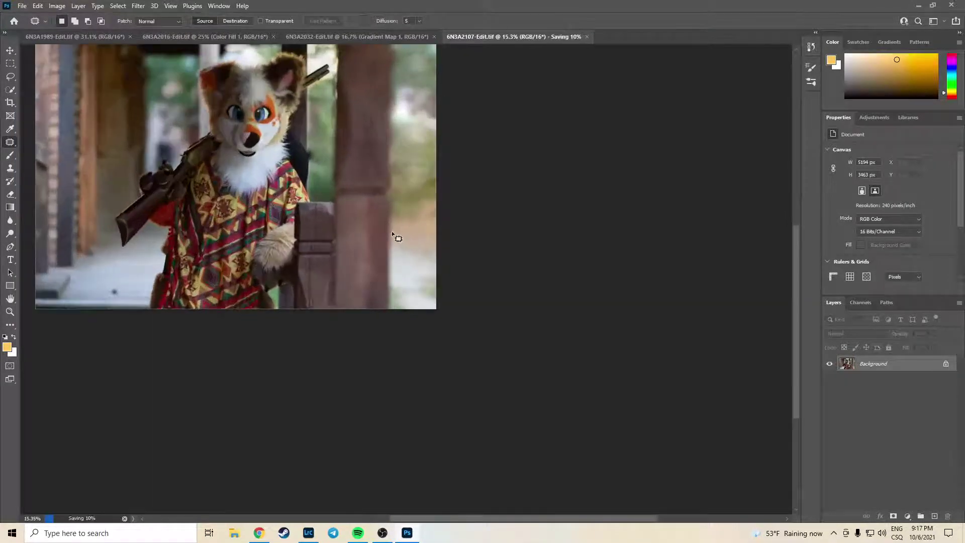
Switch to Lightroom Classic and place a Burn (Darken) radial filter with Exposure −0.30 centred on the character's head.
key("alt+Tab")
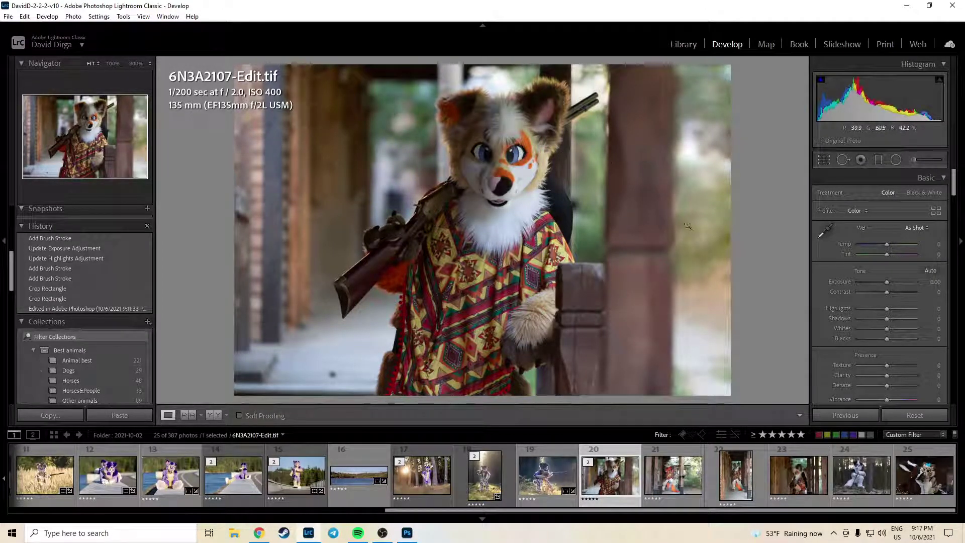
left_click(896, 160)
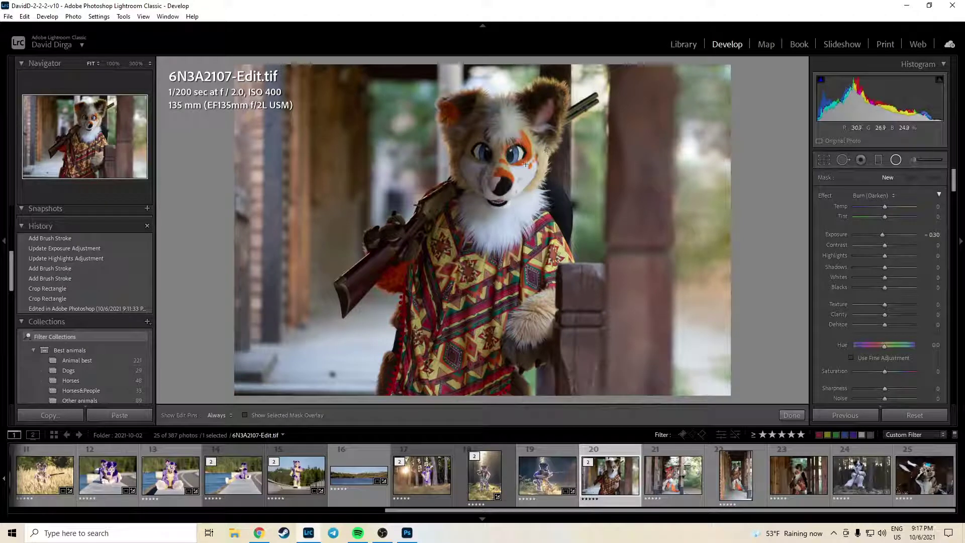
mouse_move(491, 161)
left_mouse_down()
mouse_move(563, 211)
mouse_move(603, 258)
left_mouse_up()
left_click_drag(510, 170, 515, 162)
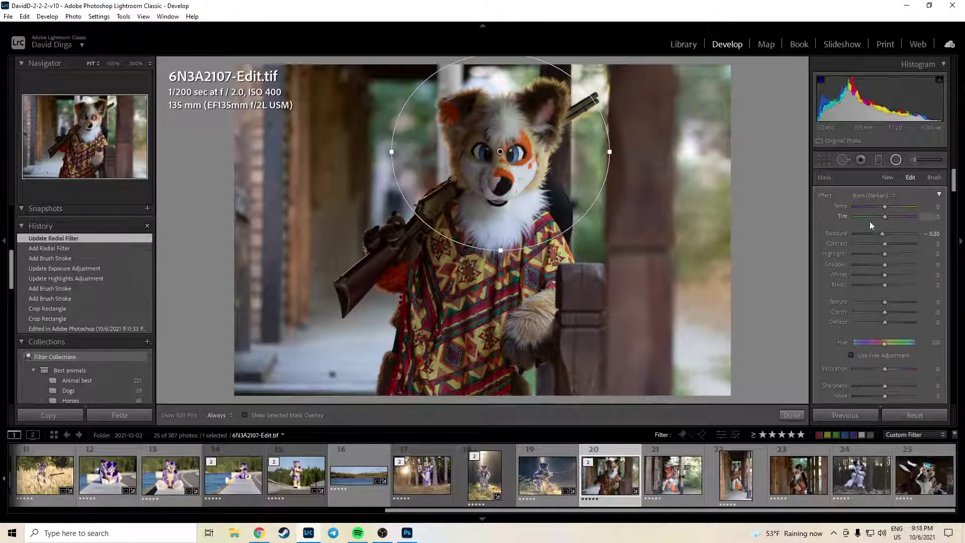
left_click(872, 195)
left_click_drag(934, 233, 932, 235)
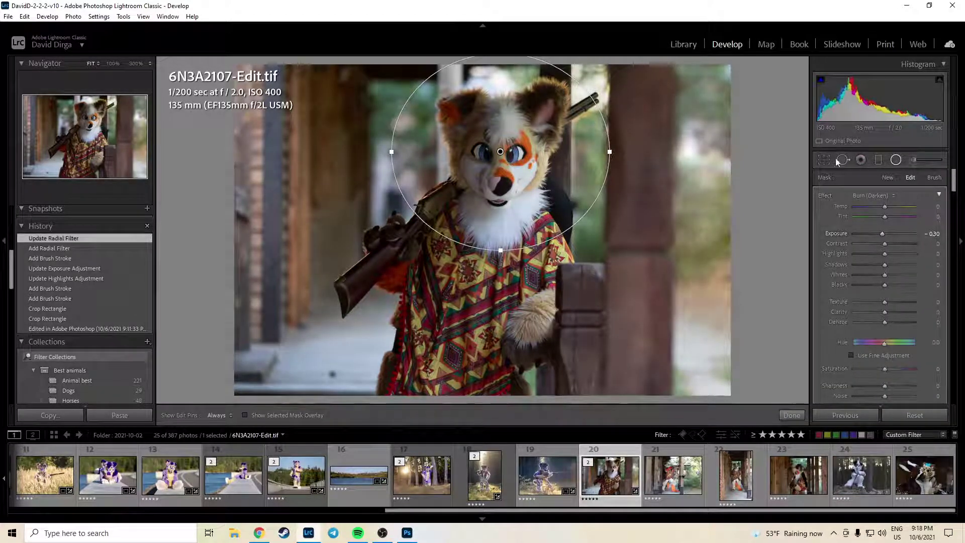
left_click(894, 162)
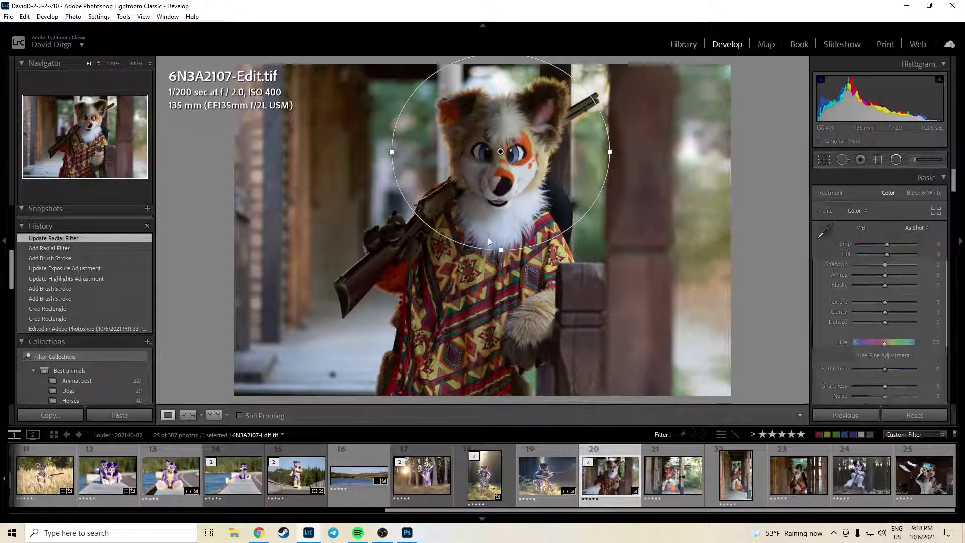
left_click_drag(521, 339, 548, 370)
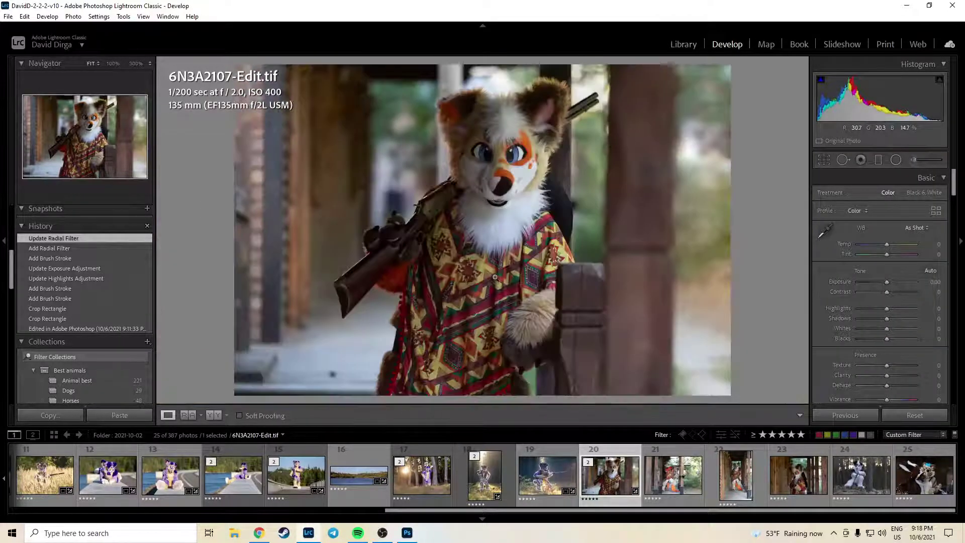
Add a second radial filter as a tall, slightly tilted ellipse around the character's body, with Exposure −0.50.
left_click(897, 160)
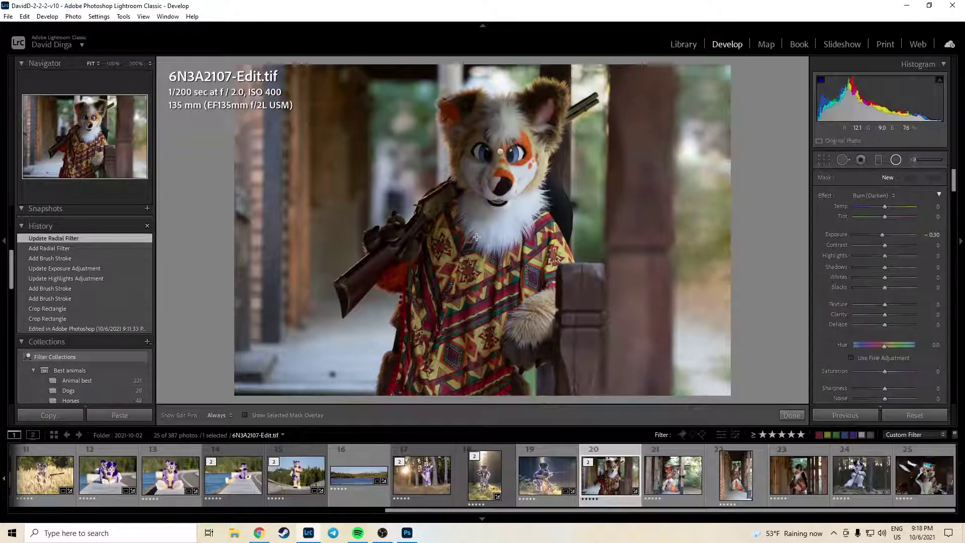
left_click_drag(500, 151, 587, 433)
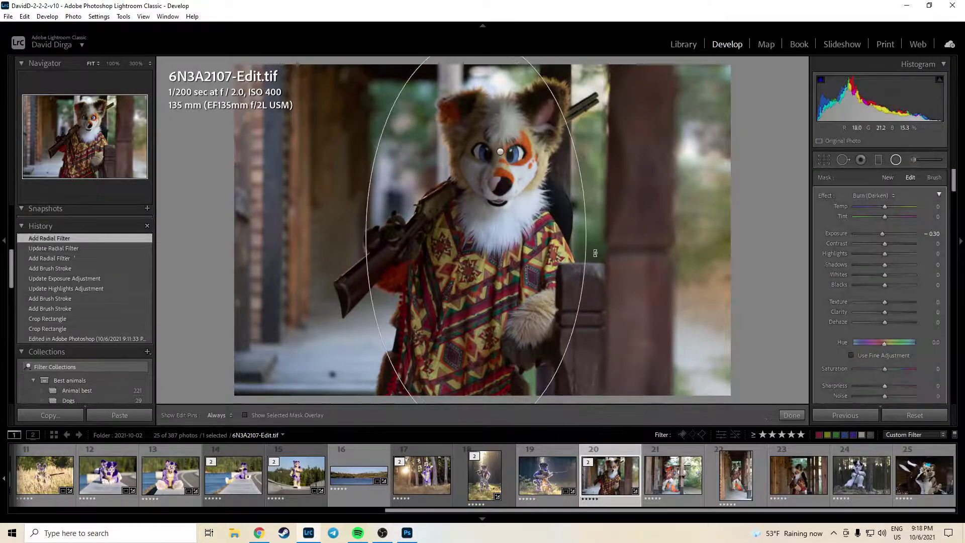
mouse_move(584, 233)
left_mouse_down()
mouse_move(592, 275)
mouse_move(598, 257)
left_mouse_up()
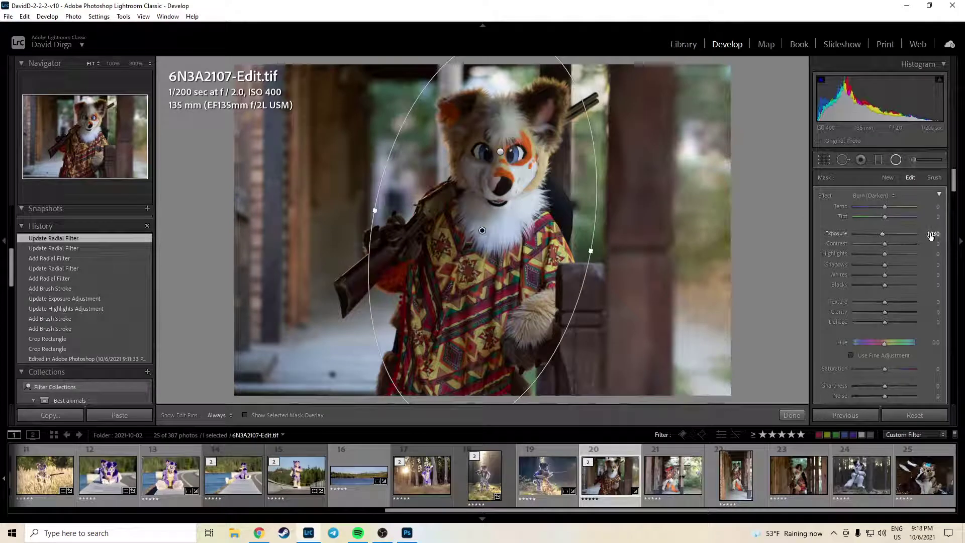
left_click_drag(930, 236, 923, 237)
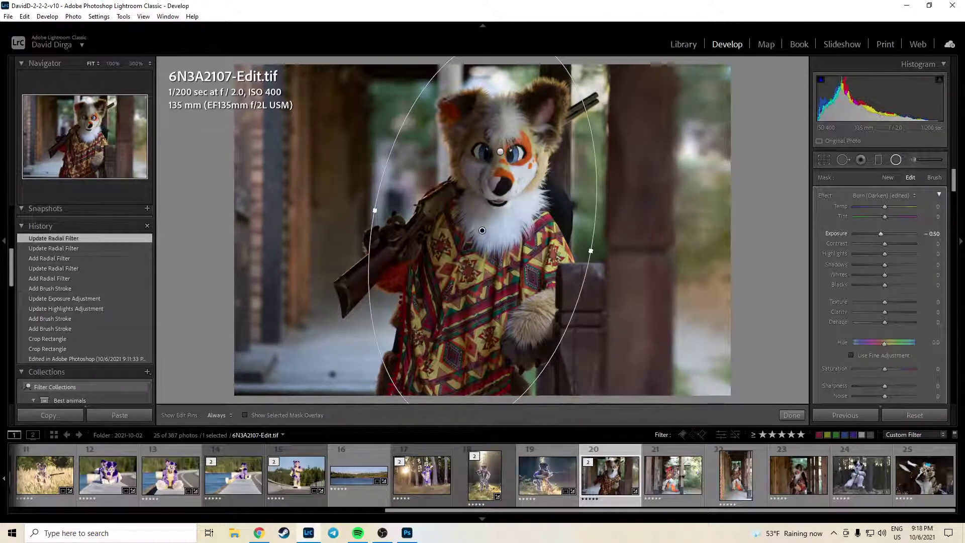
left_click(791, 415)
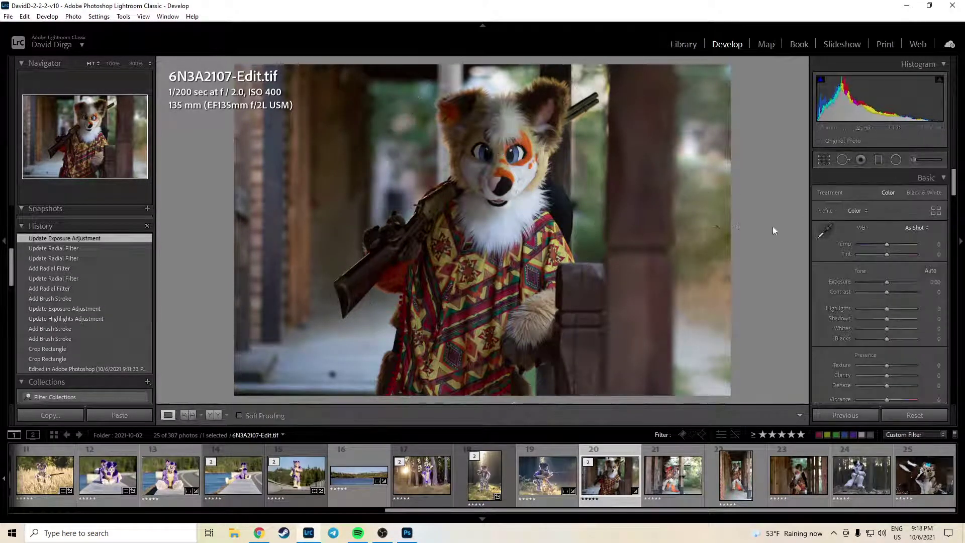
Set Exposure to +0.80, Highlights −9, Shadows +19, Whites +35, and Blacks −14 for the whole photo.
left_click_drag(932, 286, 950, 286)
left_click_drag(888, 308, 883, 337)
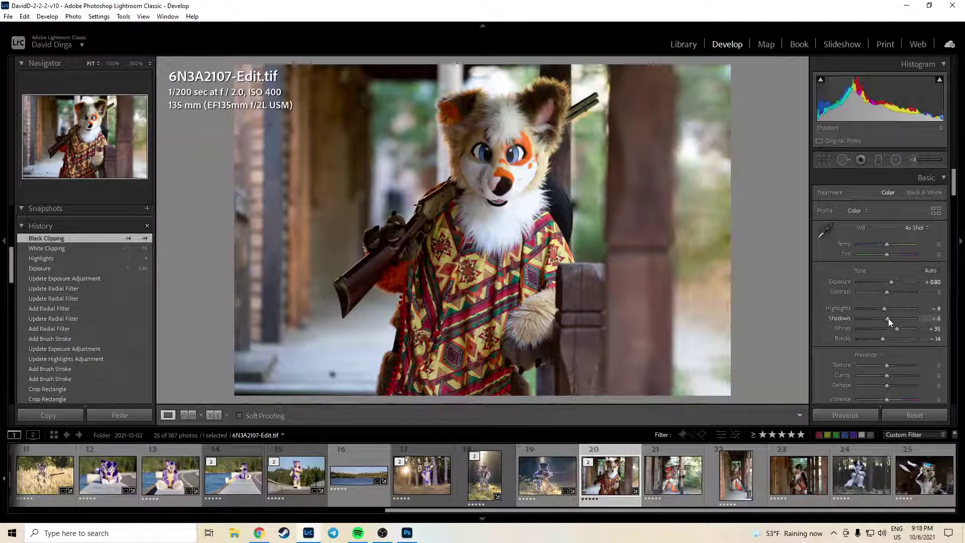
left_click_drag(888, 318, 892, 318)
Set Clarity to +10, Dehaze to +10, and the white balance Temp to +10.
left_click(930, 375)
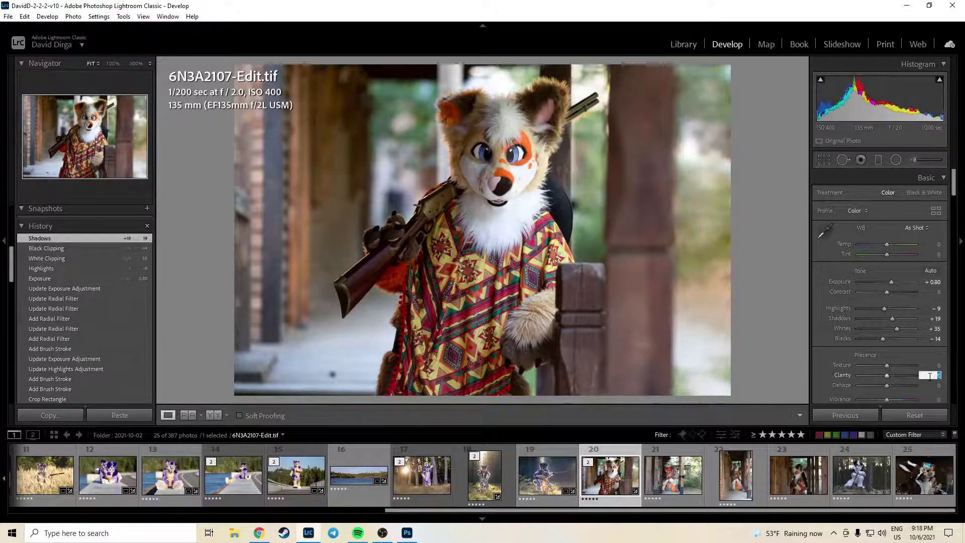
type("10")
key("Return")
left_click(937, 385)
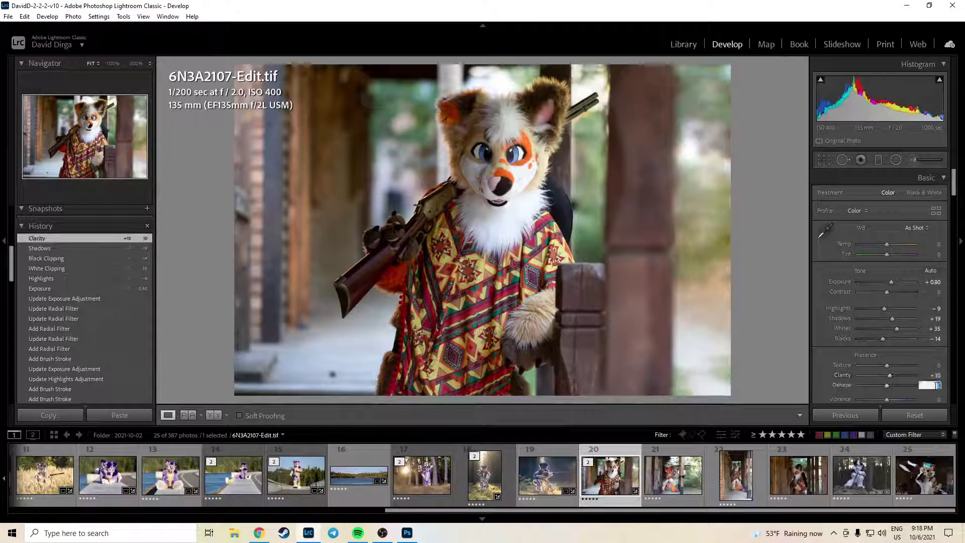
type("10")
key("Return")
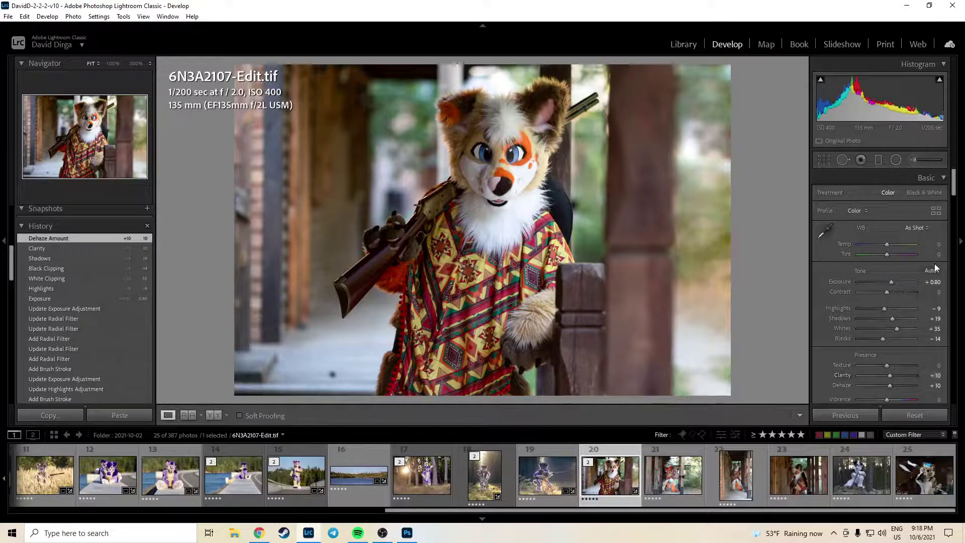
left_click(938, 244)
key("Return")
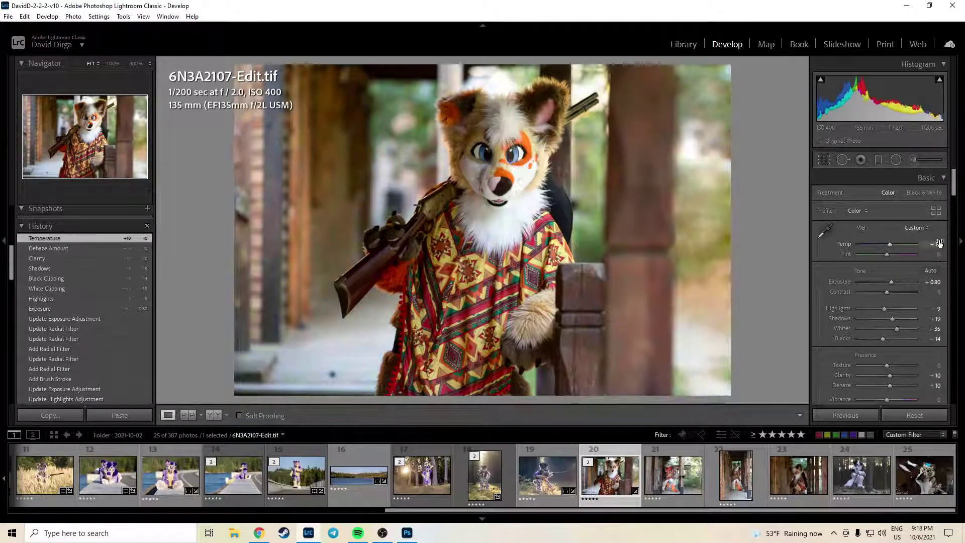
left_click_drag(535, 212, 536, 212)
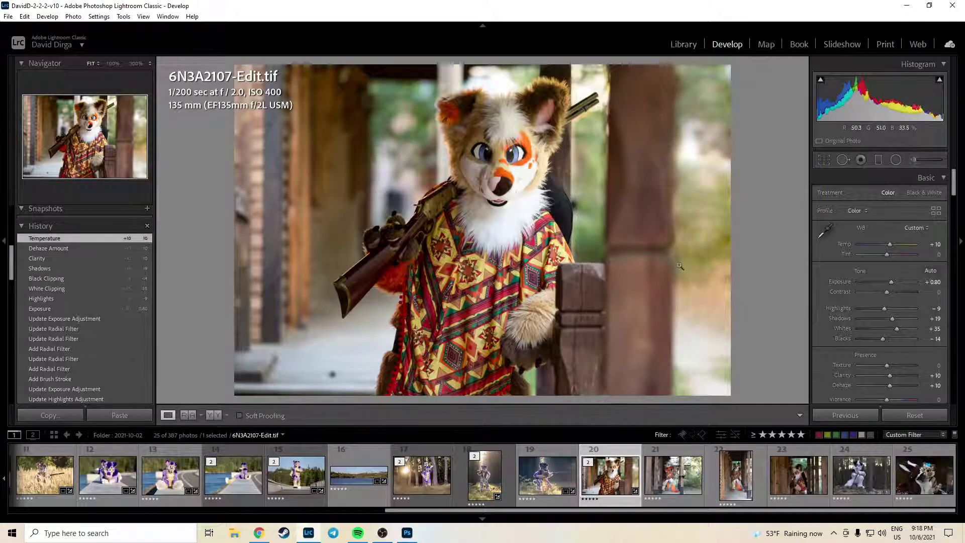
left_click_drag(679, 266, 666, 347)
left_click(681, 315)
Open photo 6N3A2112.CR3 and lower its Highlights to −19.
left_click(677, 490)
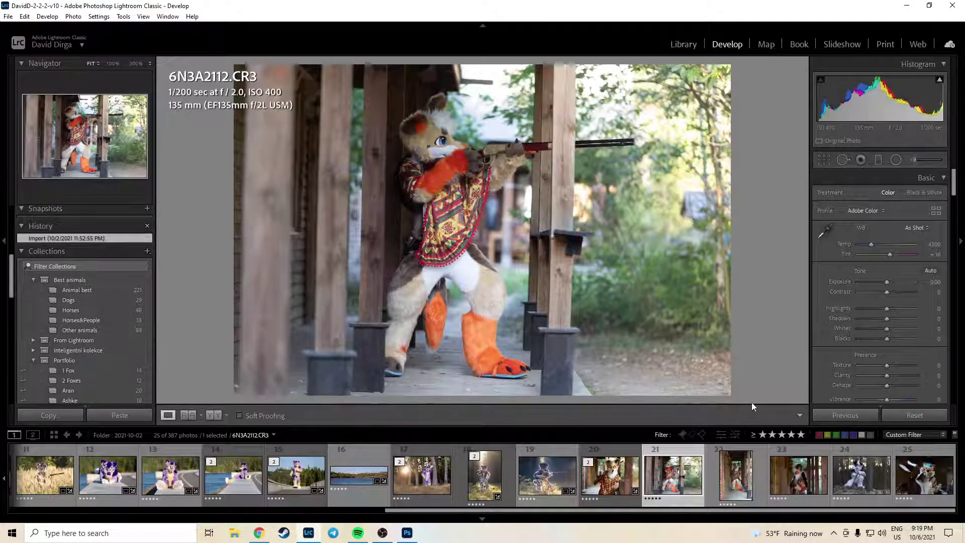
left_click(884, 308)
left_click_drag(885, 308, 881, 308)
left_click_drag(881, 307, 879, 308)
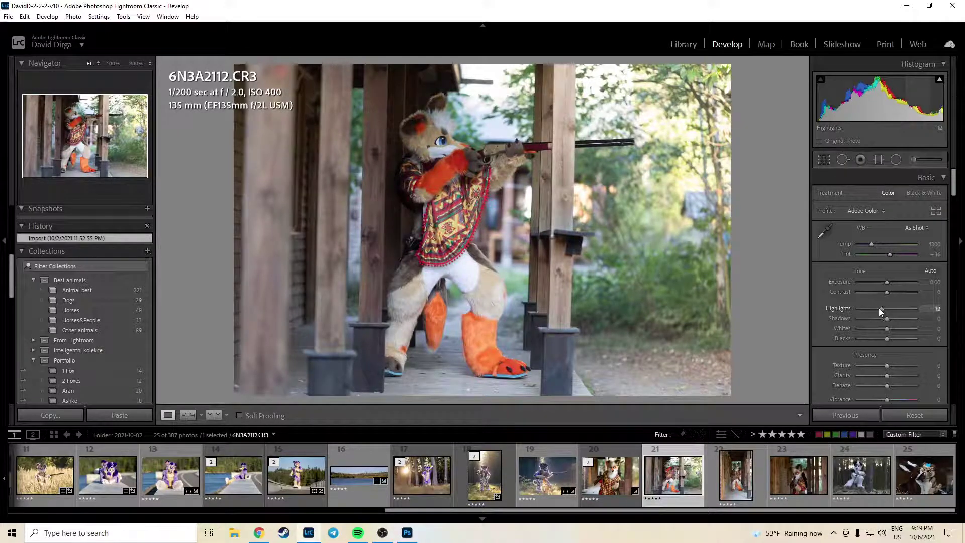
Straighten the photo to an angle of −1.86, reposition it within the crop frame, and apply the crop.
left_click(817, 159)
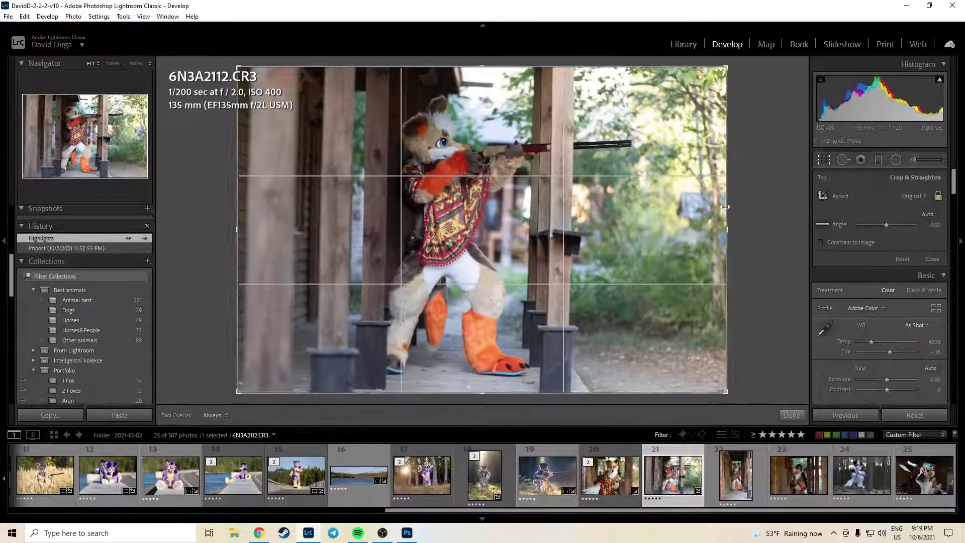
left_click_drag(744, 392, 743, 382)
left_click_drag(608, 319, 580, 312)
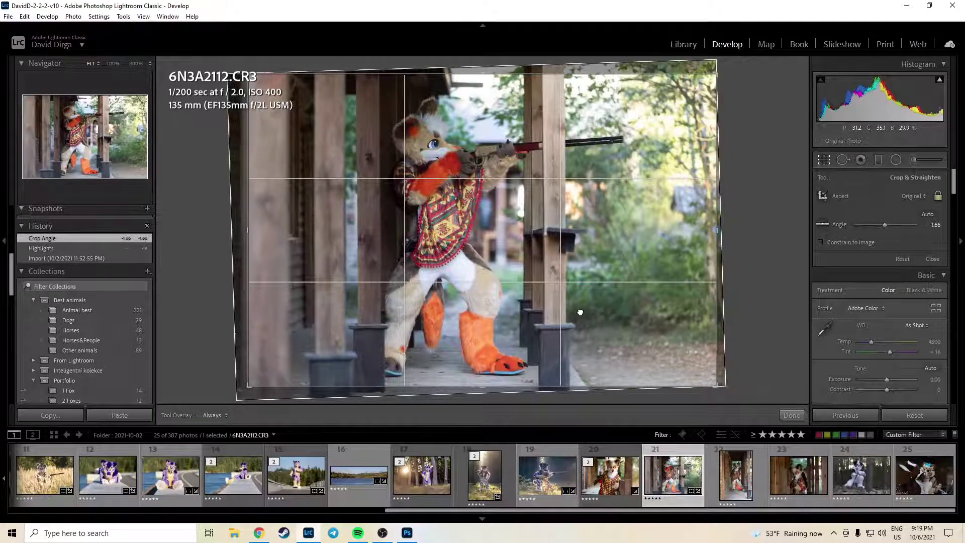
left_click(792, 415)
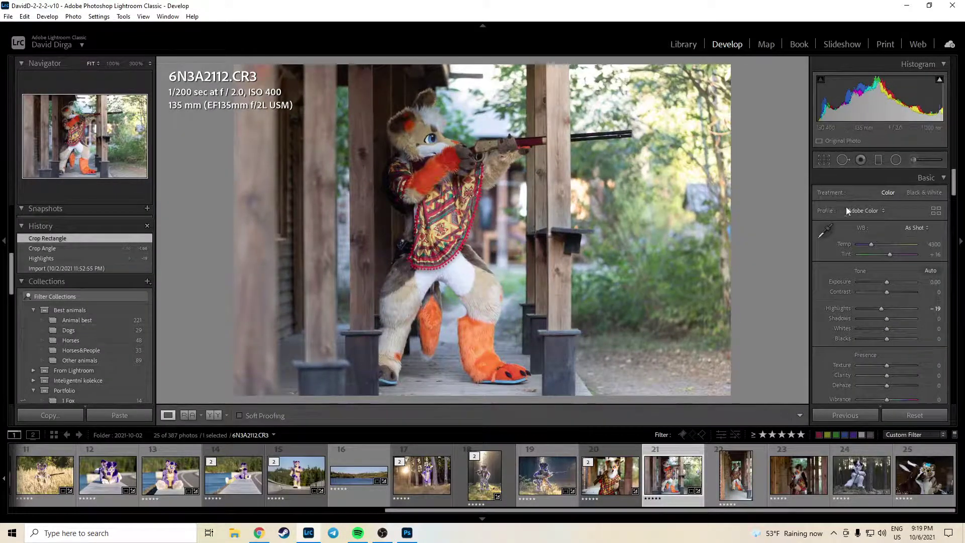
Set the photo's Highlights to −35, Shadows to +9 and Blacks to −30, and darken the upper-right foliage with a graduated filter at Exposure −0.80, Highlights −39.
mouse_move(880, 308)
left_mouse_down()
mouse_move(879, 338)
mouse_move(890, 318)
left_mouse_up()
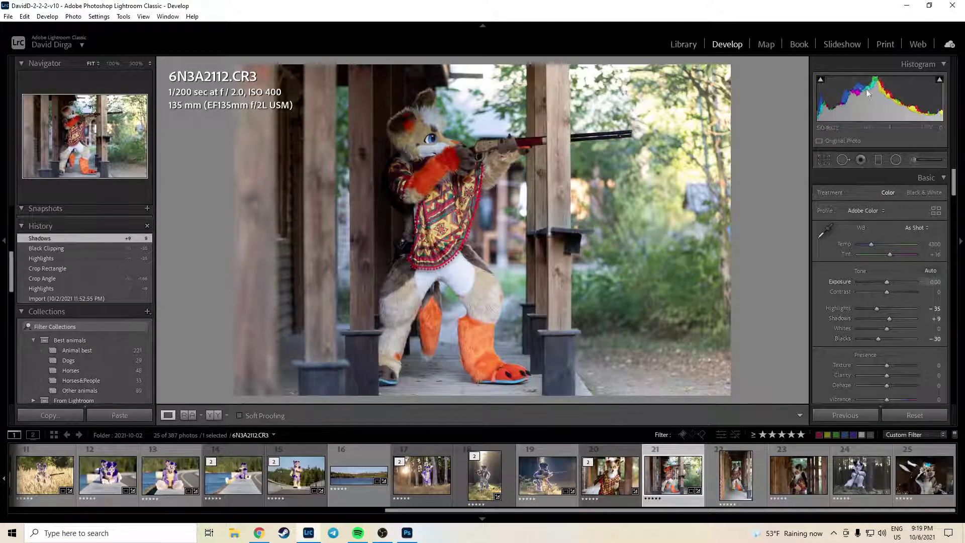
left_click(879, 159)
mouse_move(538, 265)
left_mouse_down()
mouse_move(534, 276)
mouse_move(543, 264)
left_mouse_up()
left_click_drag(933, 233, 873, 254)
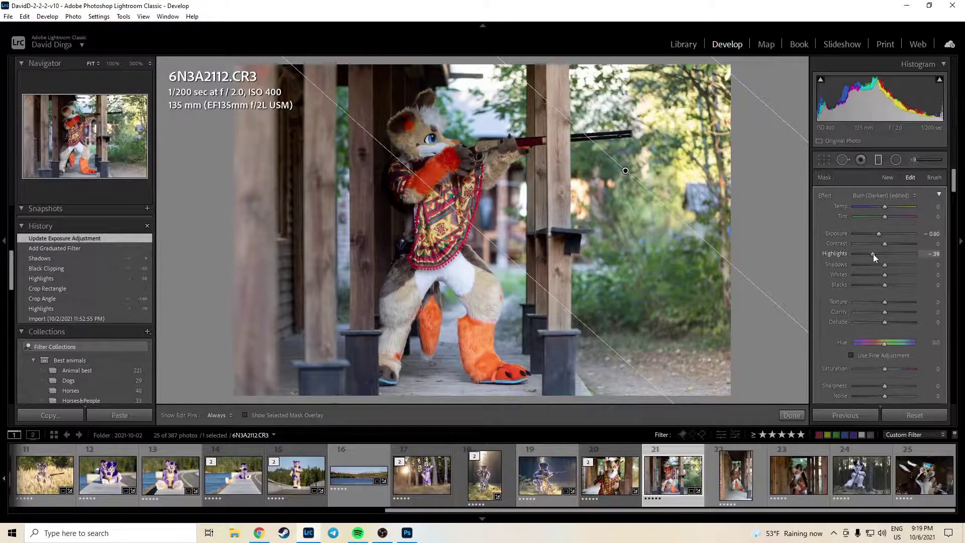
left_click(793, 416)
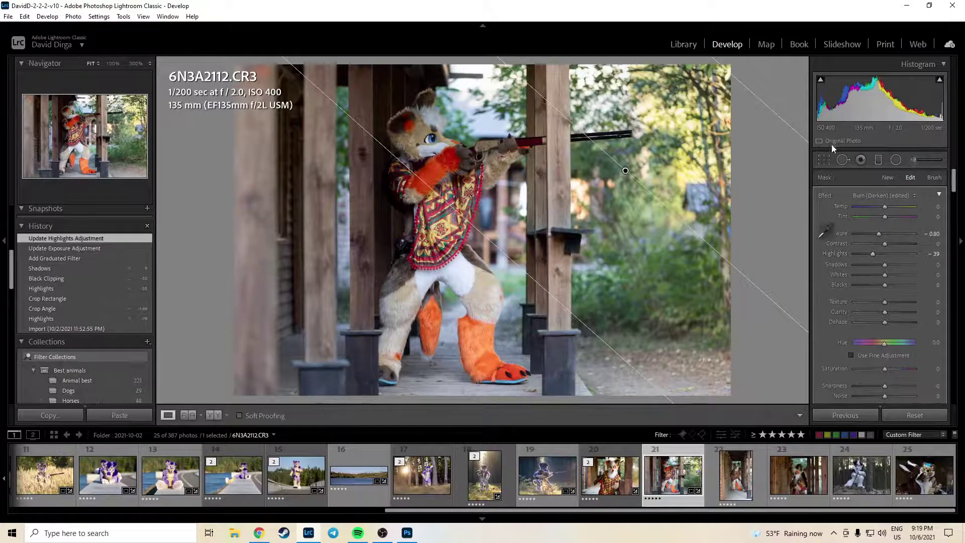
Add a Burn (Darken) radial filter around the full figure to darken its surroundings, with Exposure −0.50.
left_click(896, 160)
mouse_move(451, 235)
left_mouse_down()
mouse_move(537, 370)
mouse_move(553, 416)
left_mouse_up()
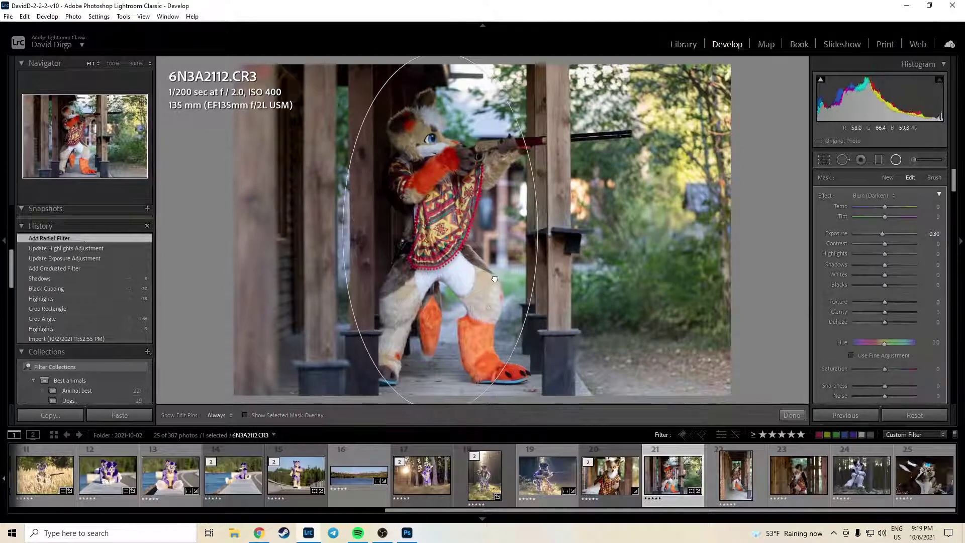
left_click_drag(495, 279, 489, 277)
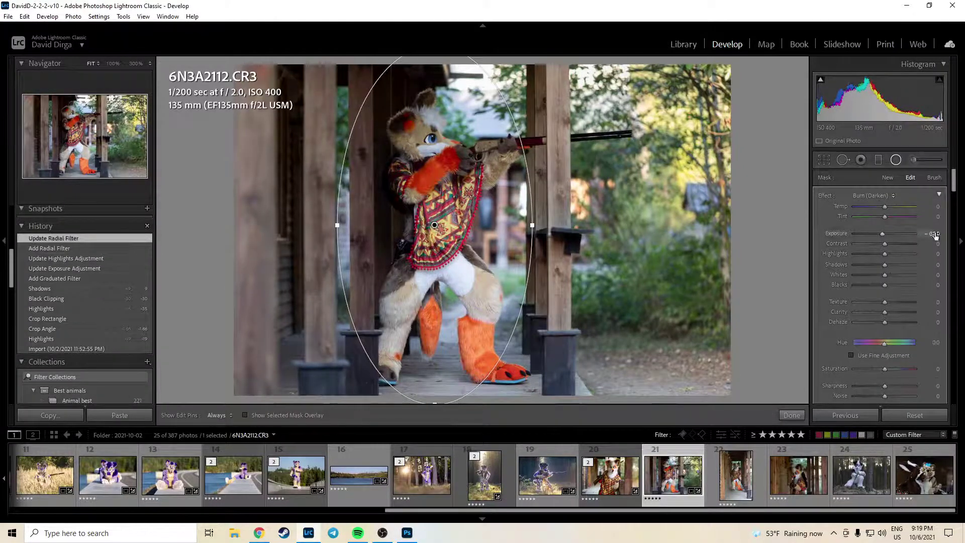
left_click_drag(933, 233, 924, 233)
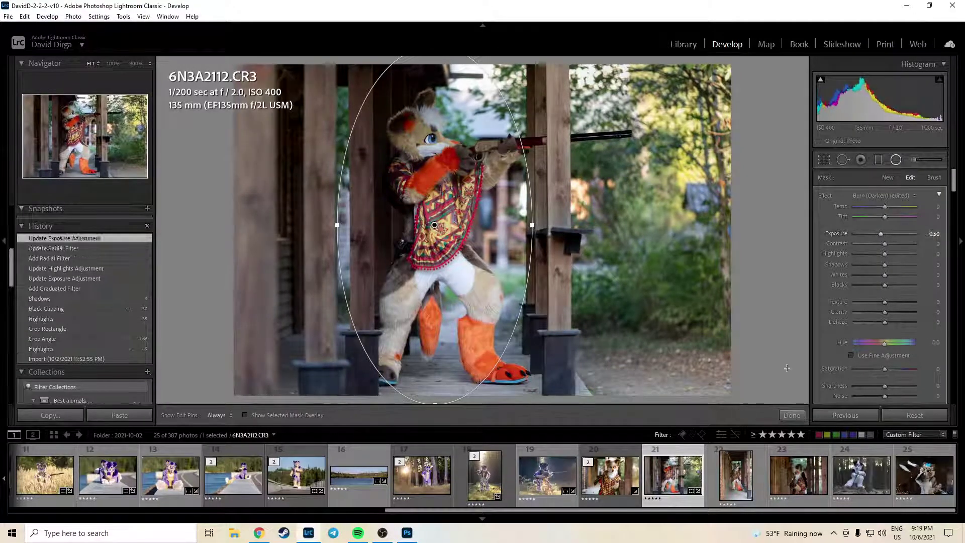
left_click(800, 419)
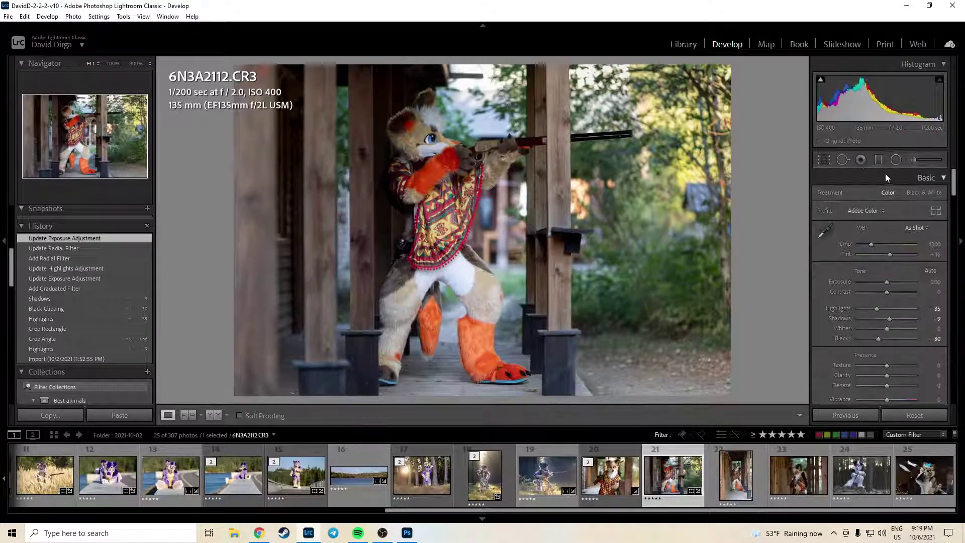
Add a Dodge (Lighten) graduated filter at Exposure 0.25 from the porch side of the photo and widen its gradient to the photo's right edge.
left_click(896, 160)
left_click_drag(382, 161, 494, 164)
left_click(873, 195)
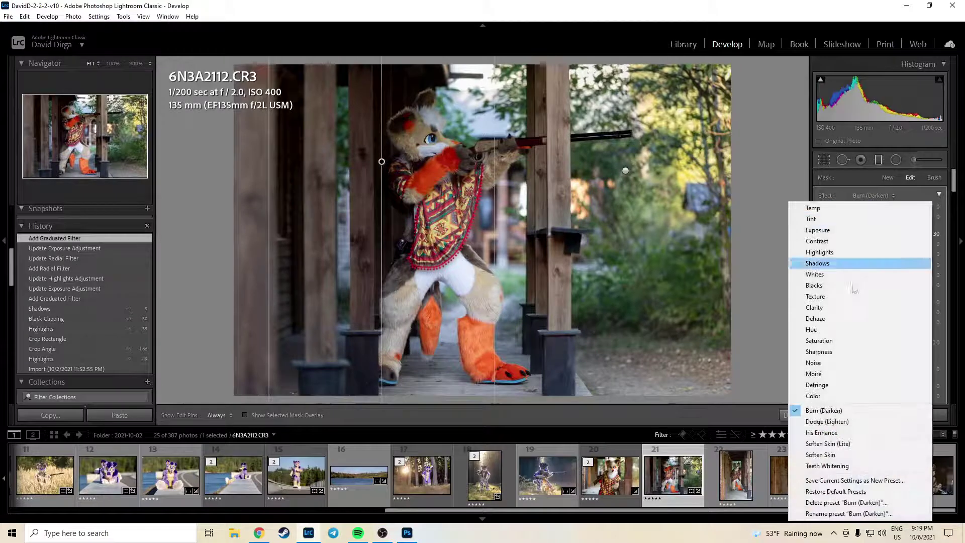
left_click(844, 425)
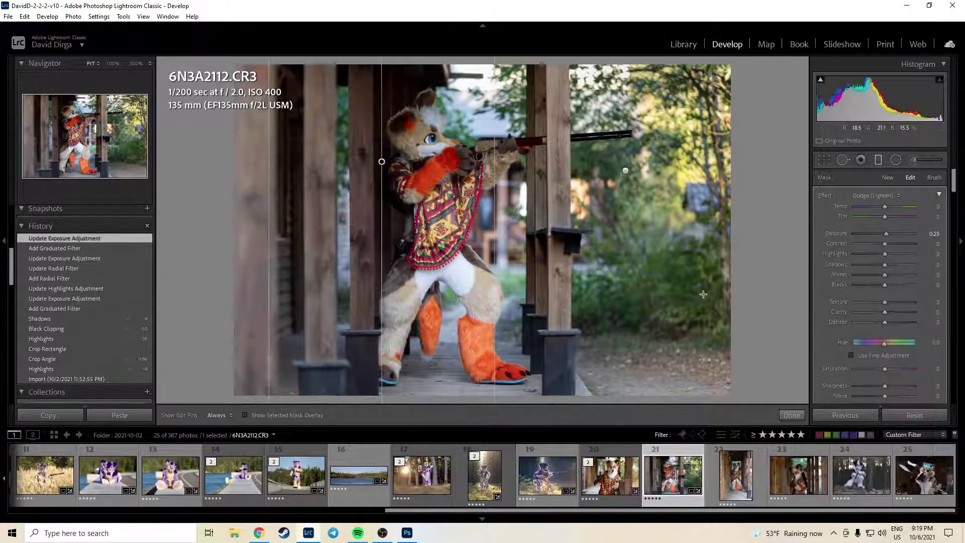
left_click_drag(495, 182, 730, 184)
left_click(793, 414)
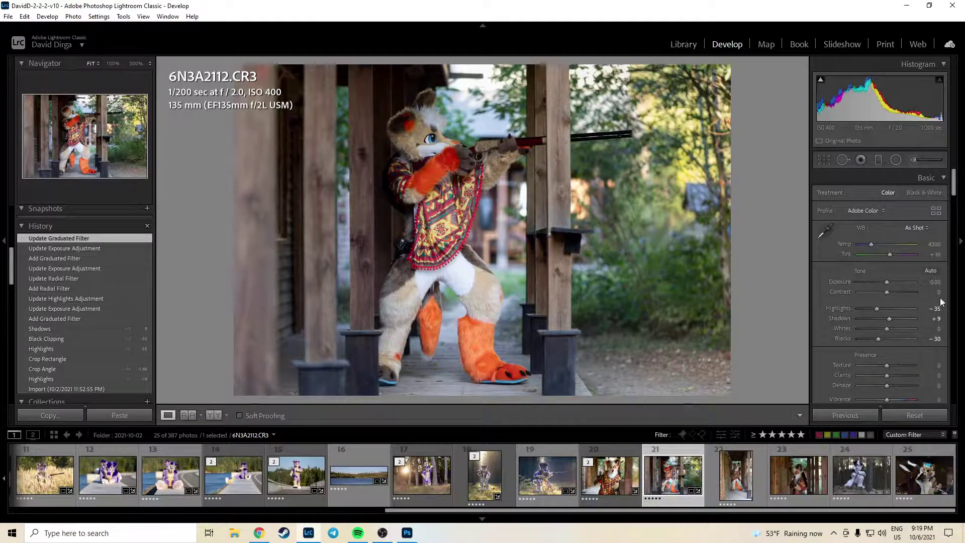
Raise the photo's overall Exposure to +0.30 and set the full-figure radial filter's Exposure to −0.60.
left_click_drag(887, 281, 889, 281)
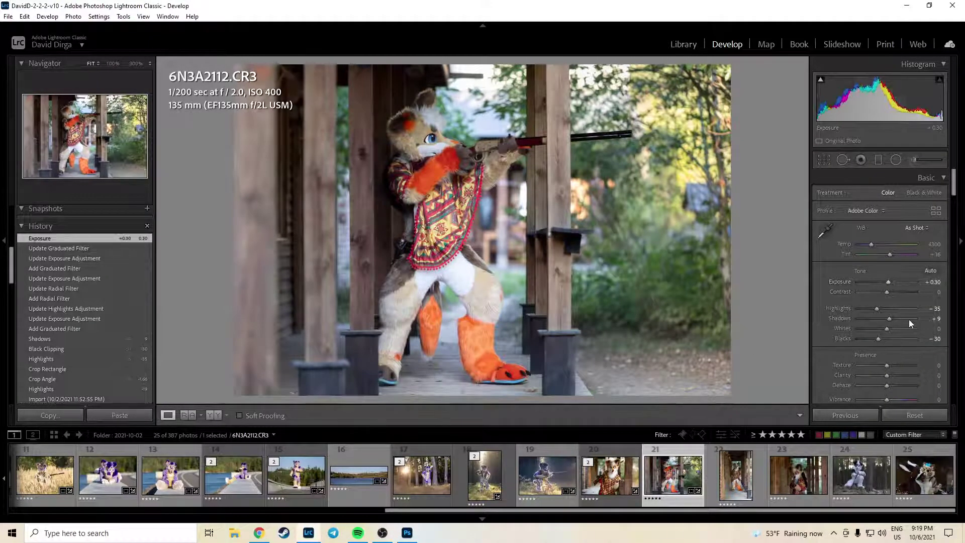
left_click(895, 160)
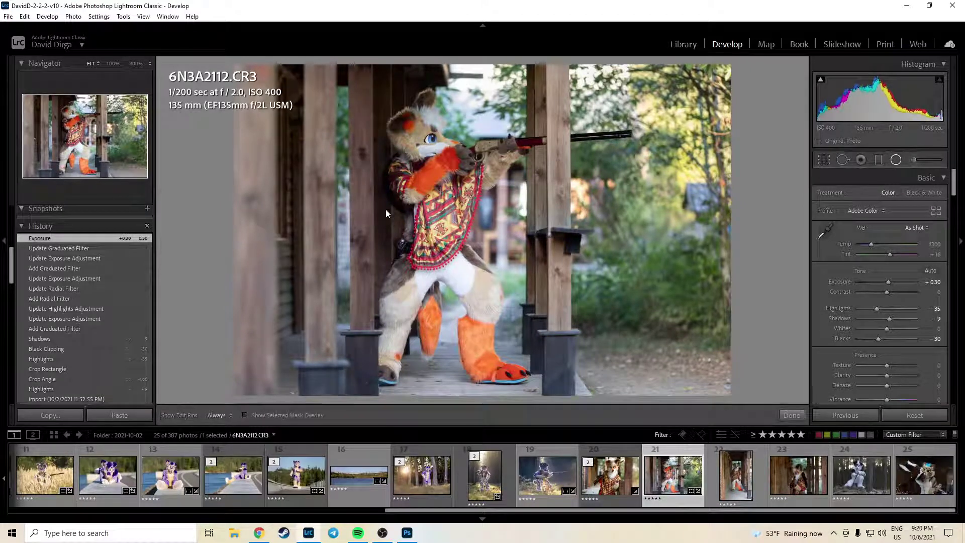
left_click(435, 226)
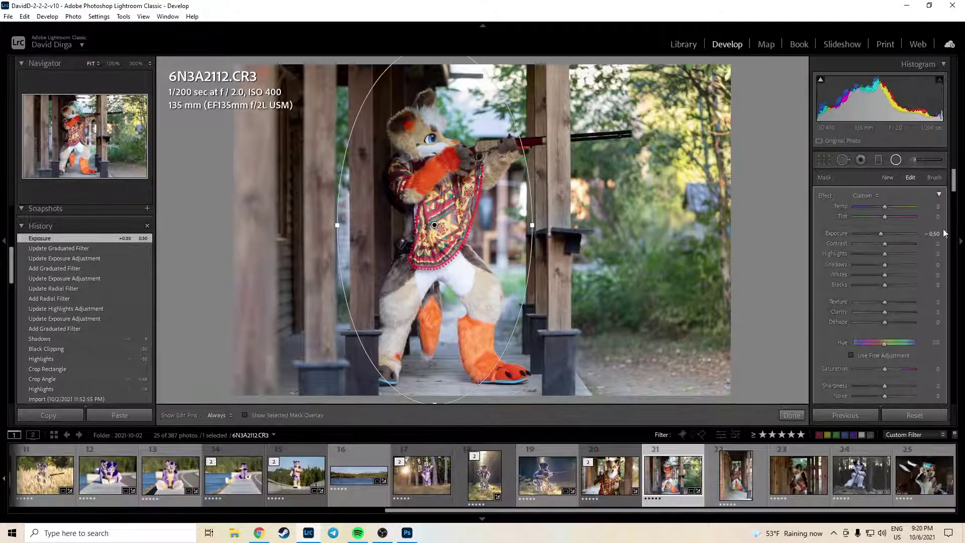
left_click_drag(932, 237, 927, 237)
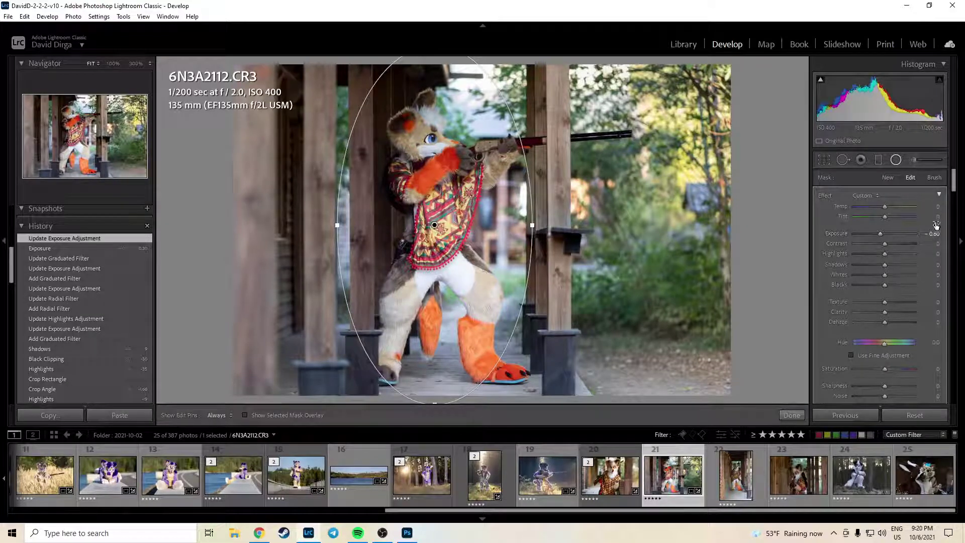
left_click(792, 415)
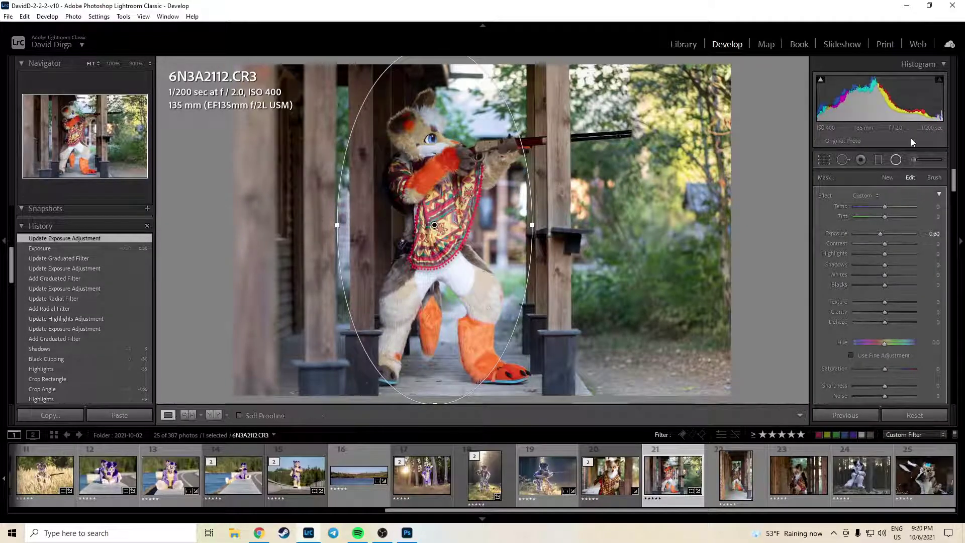
Add a radial filter around the character's head and upper body with the Burn (Darken) effect at Exposure −0.30.
left_click(896, 160)
left_click_drag(422, 143, 502, 215)
left_click_drag(476, 151, 478, 153)
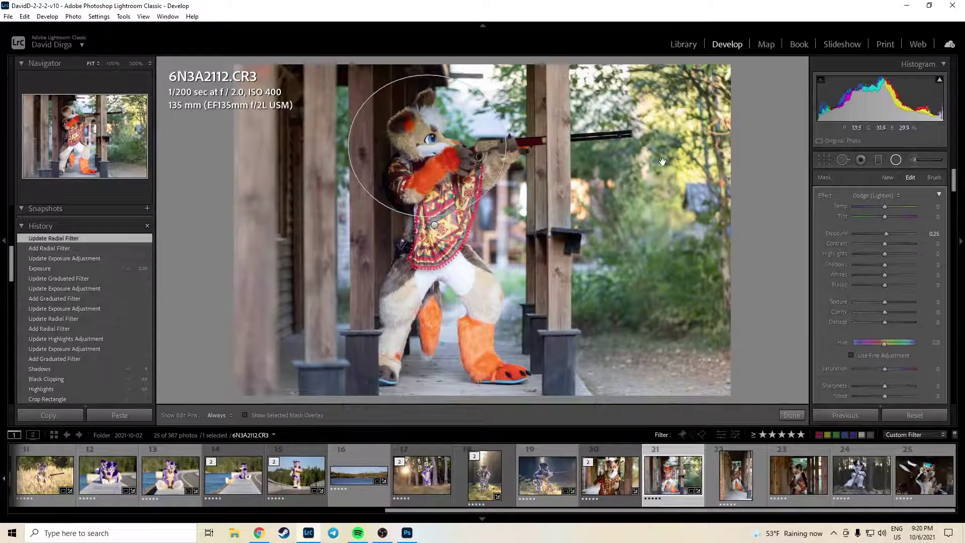
left_click(870, 195)
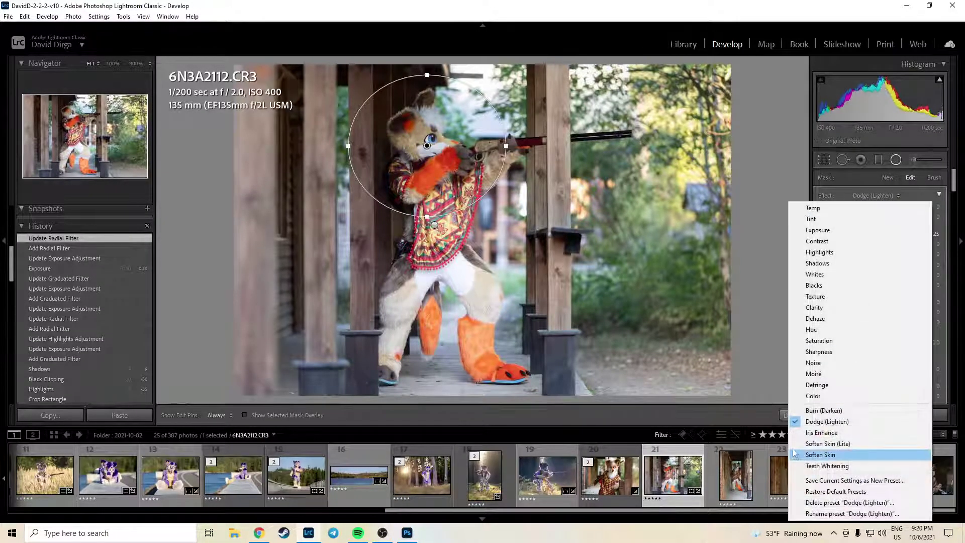
left_click(806, 408)
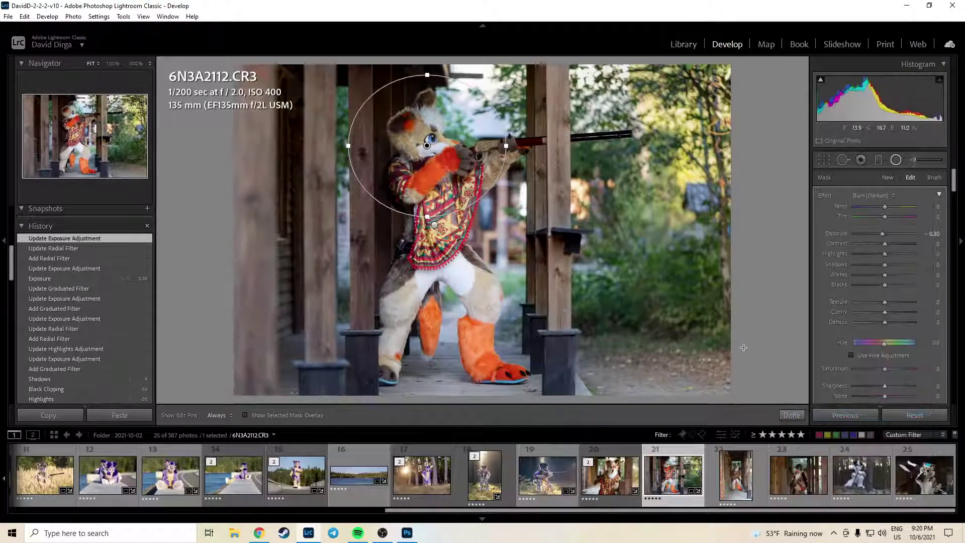
left_click(791, 415)
Set the photo's overall Exposure to +0.60 and Dehaze to +10.
left_click(935, 282)
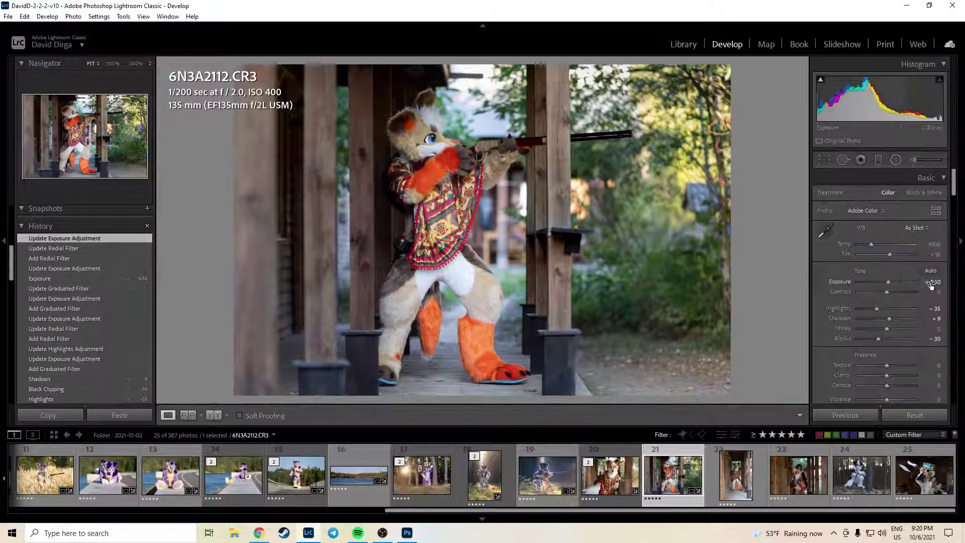
type("0.6")
key("Return")
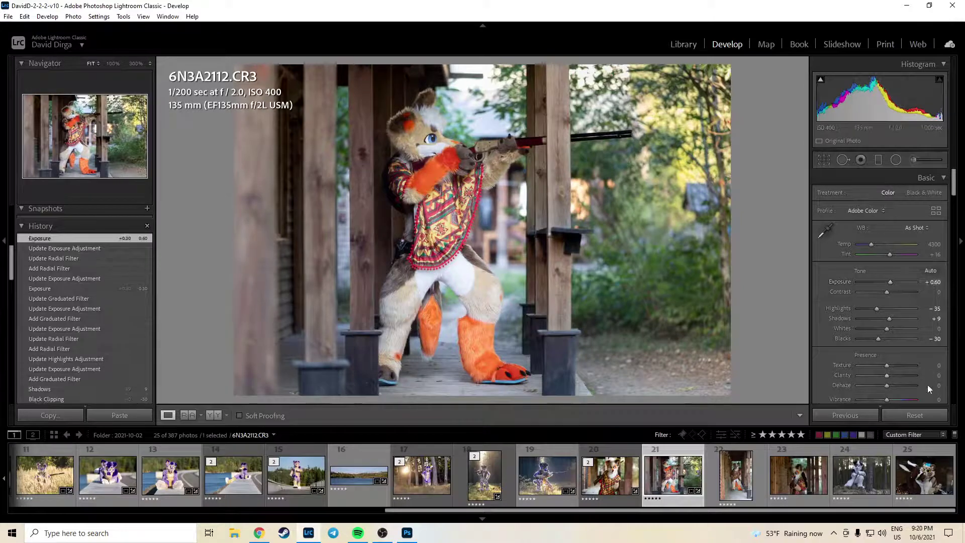
left_click(936, 385)
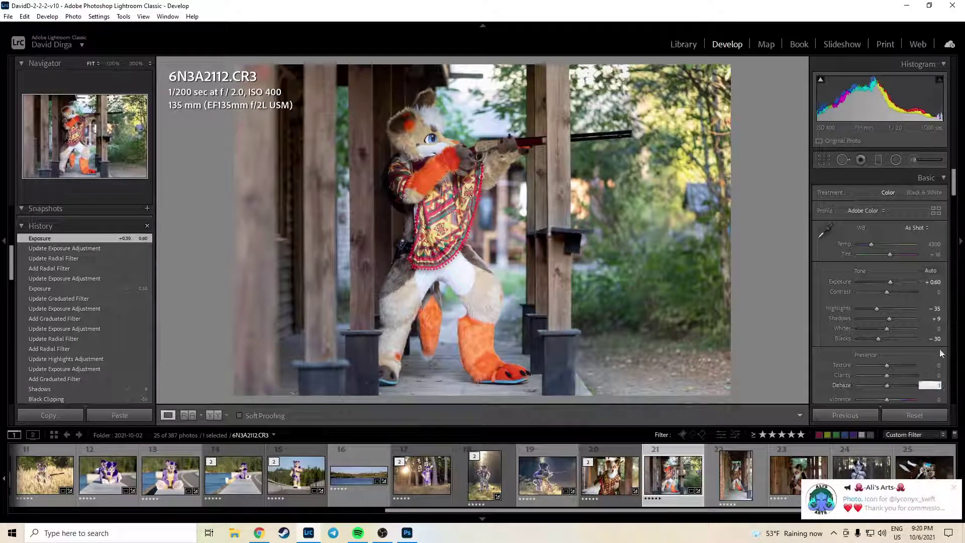
type("10")
key("Return")
Set Clarity to +15 and the white balance Temp to 4700.
left_click(940, 376)
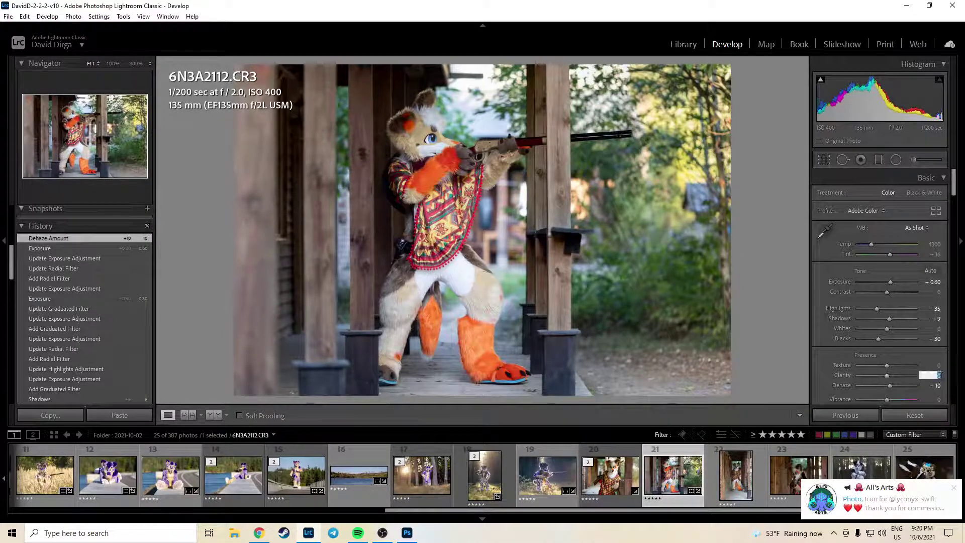
type("15")
key("Return")
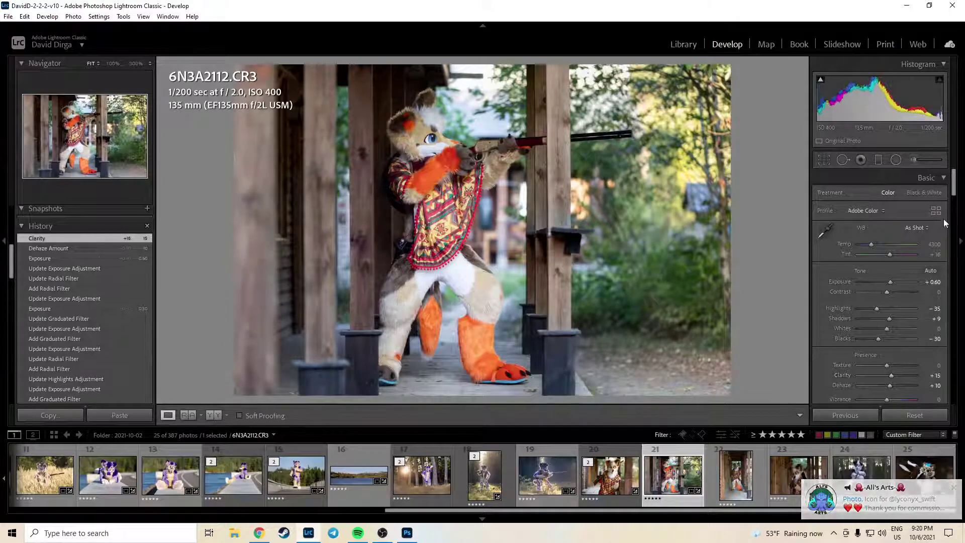
left_click(938, 244)
type("4700")
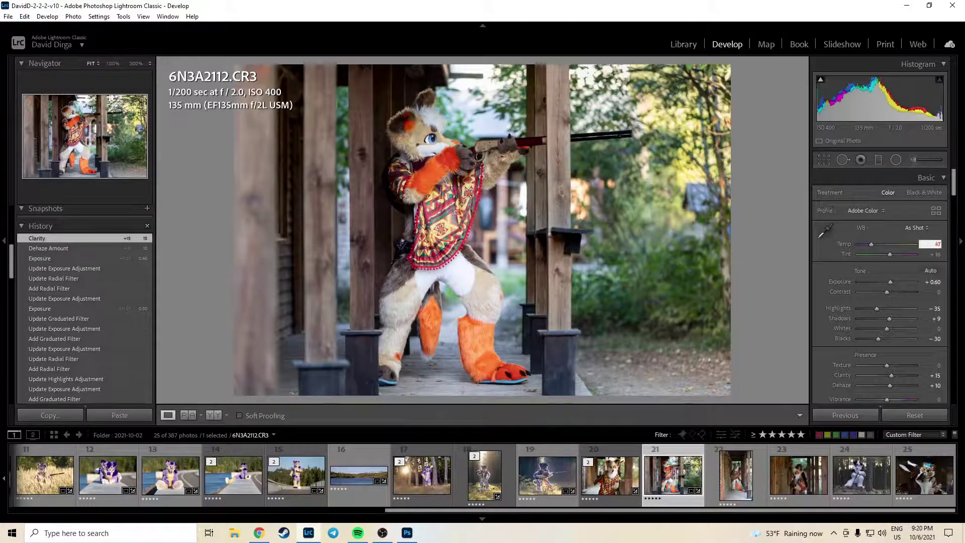
key("Return")
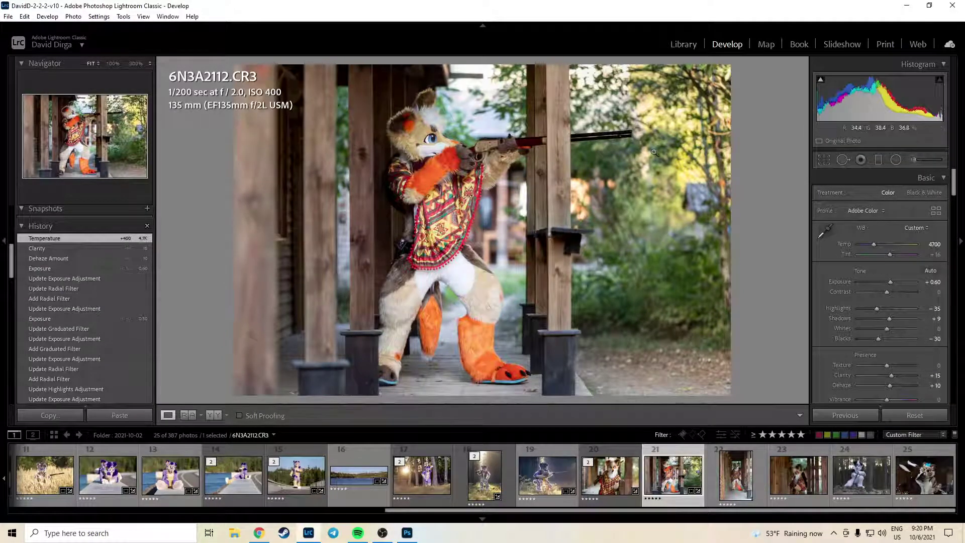
Compare the before and after versions of photo 6N3A2112.CR3 several times.
key("backslash")
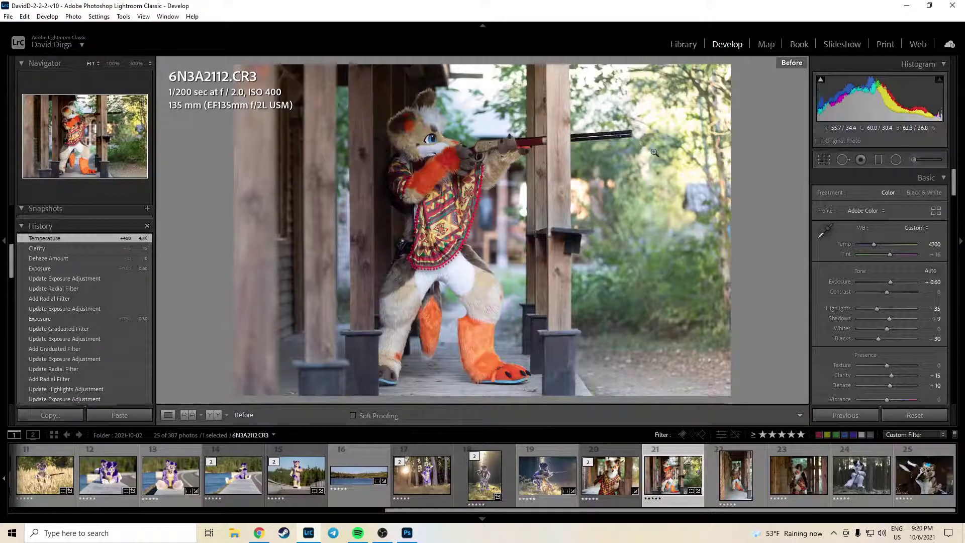
key("backslash")
key("backslash")
key("backslash")
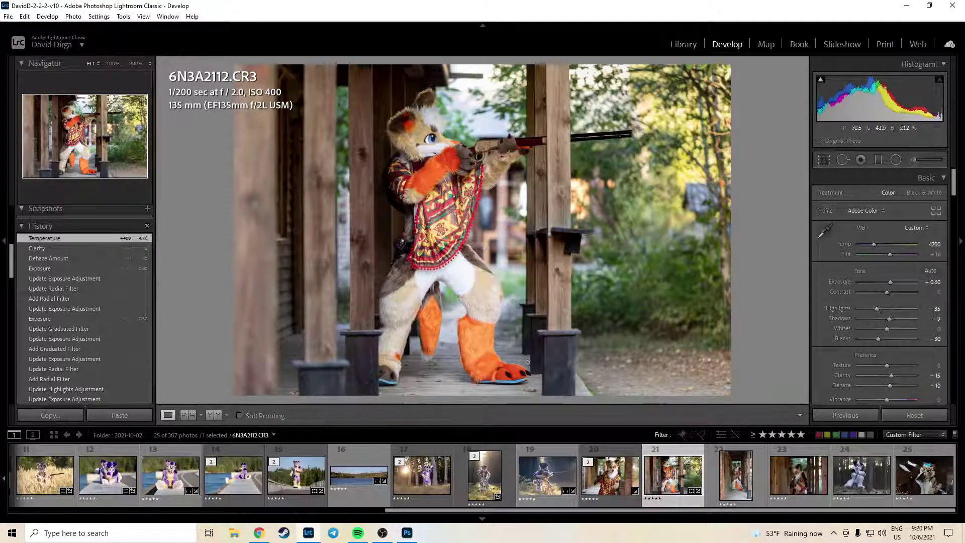
key("backslash")
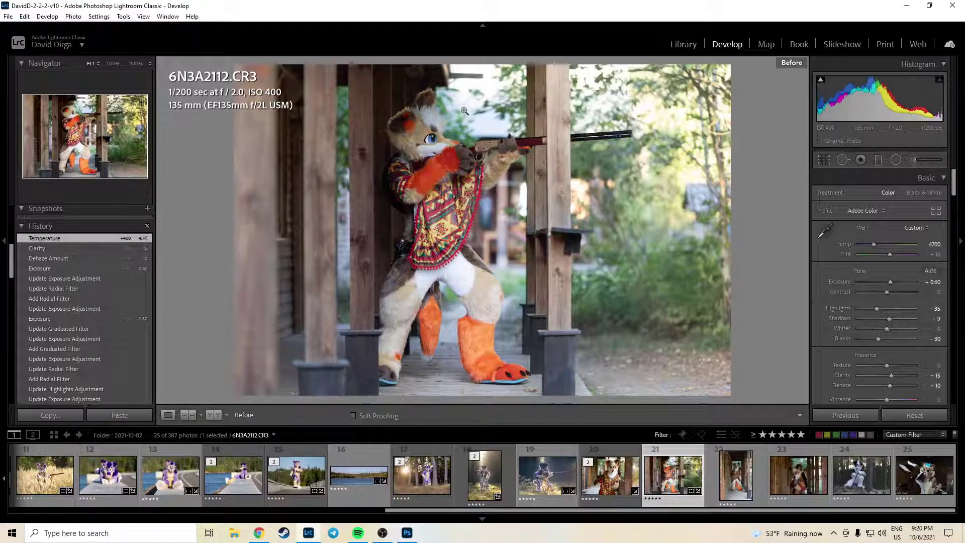
key("backslash")
key("backslash")
key("backslash")
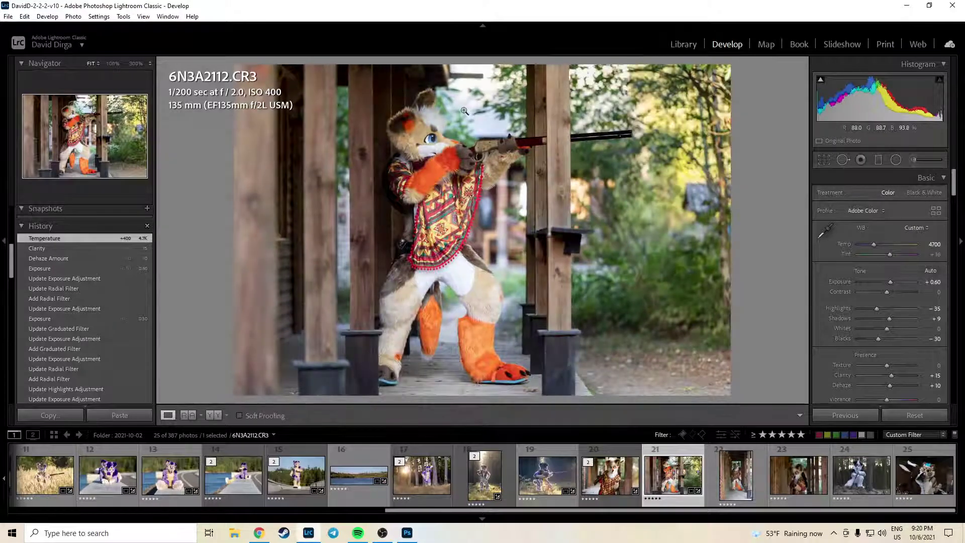
key("backslash")
key("backslash")
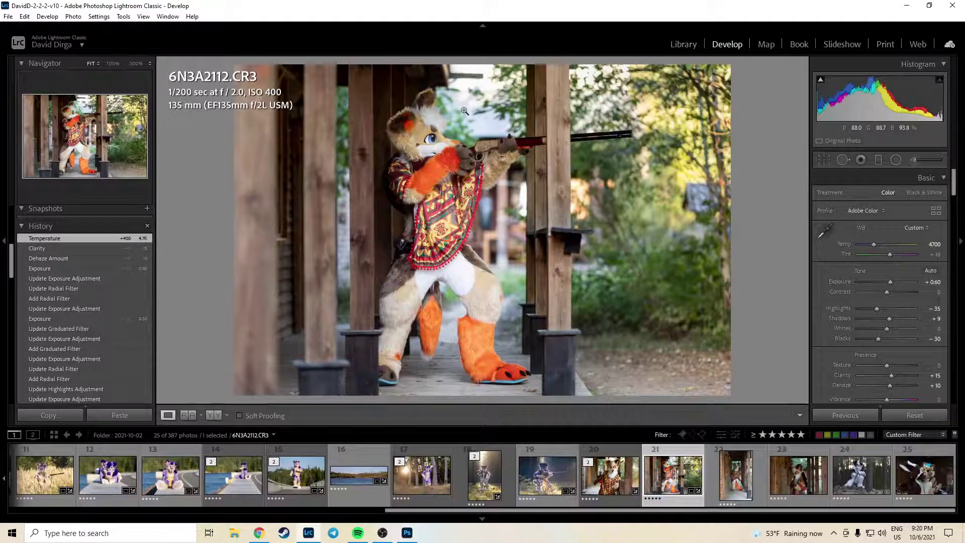
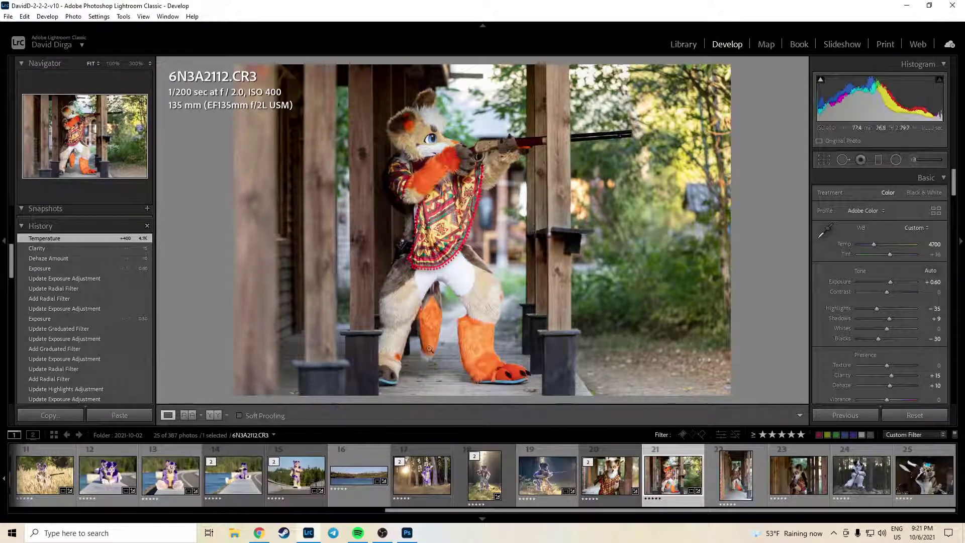
Open photo 6N3A2118.CR3 and crop it slightly tighter around the character at the original aspect ratio.
left_click(736, 482)
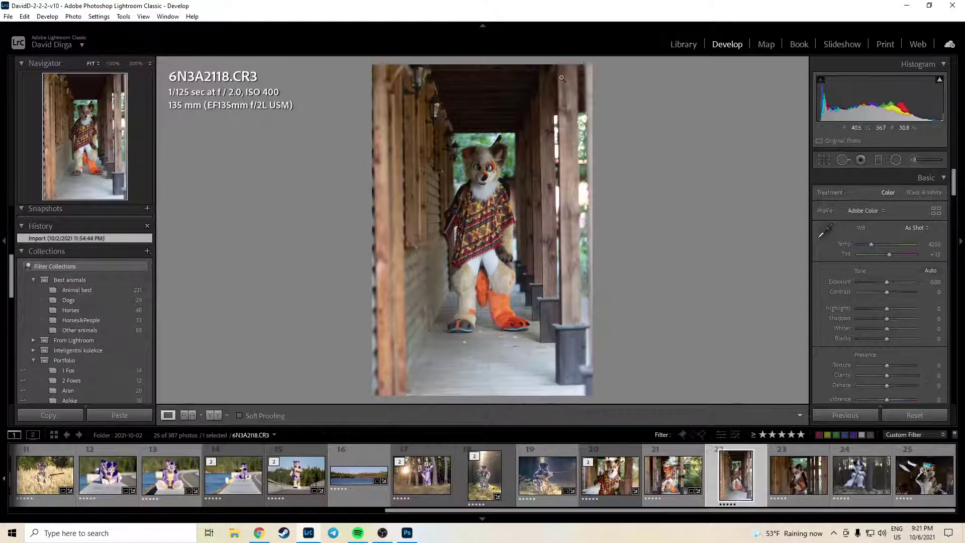
left_click(827, 159)
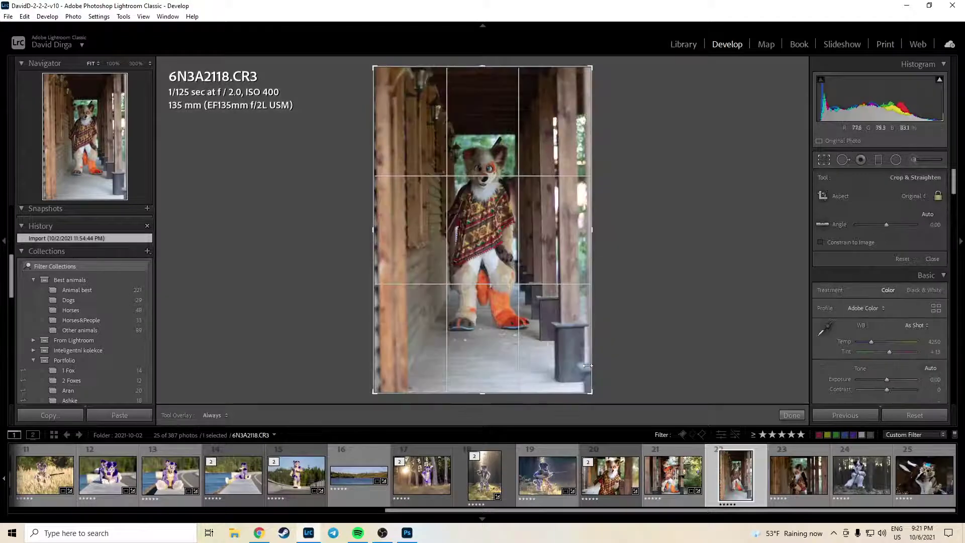
left_click_drag(590, 72, 583, 68)
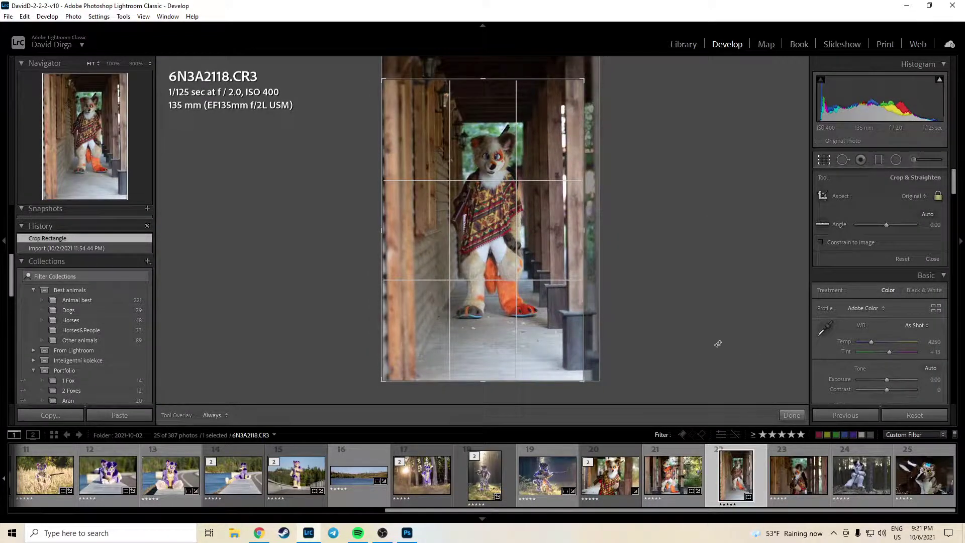
left_click(791, 415)
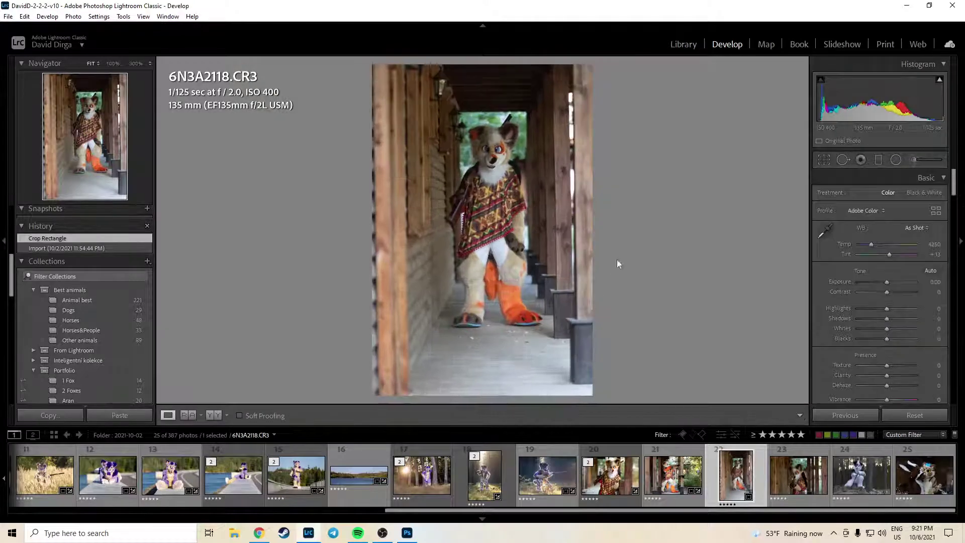
Straighten the photo to a crop angle of 0.49 and reposition and resize the crop frame around the character on the porch.
left_click(825, 160)
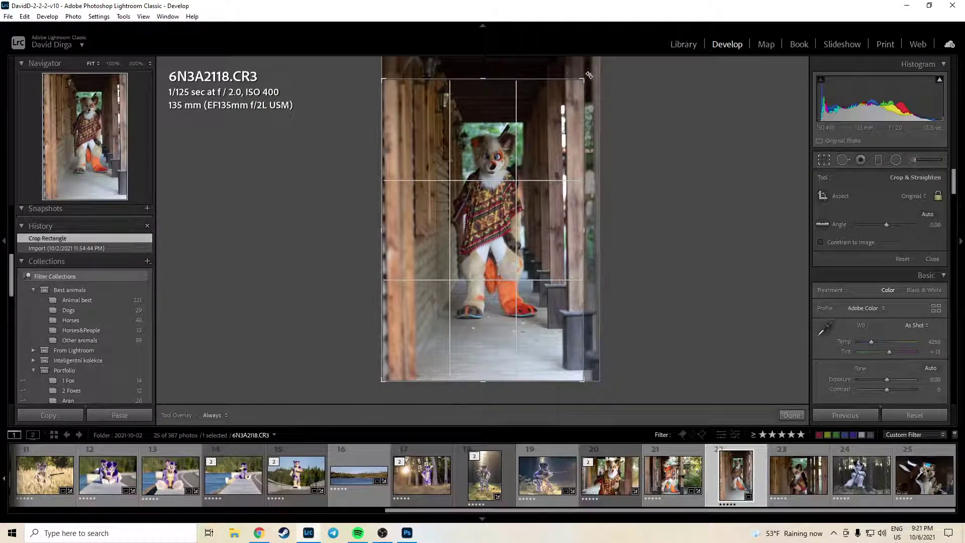
left_click_drag(589, 74, 593, 77)
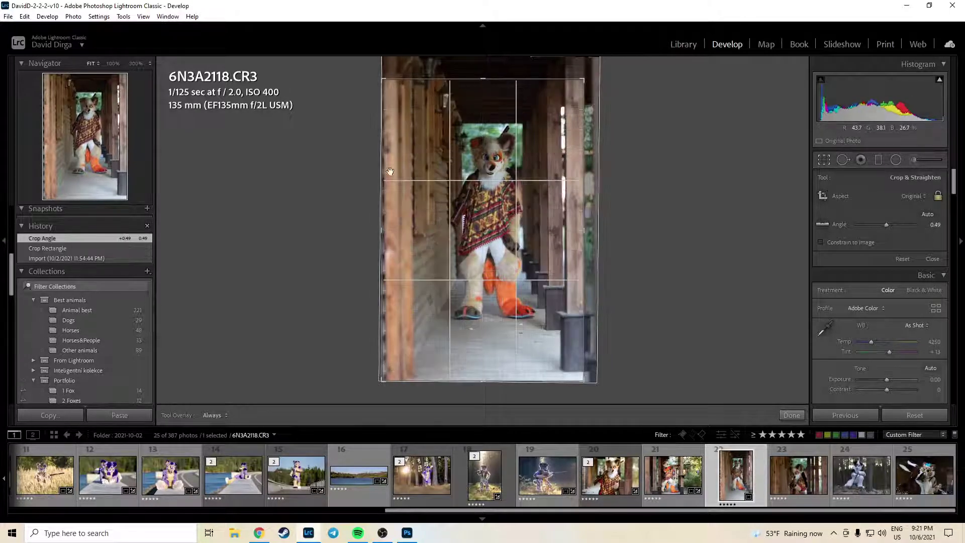
left_click_drag(384, 378, 387, 385)
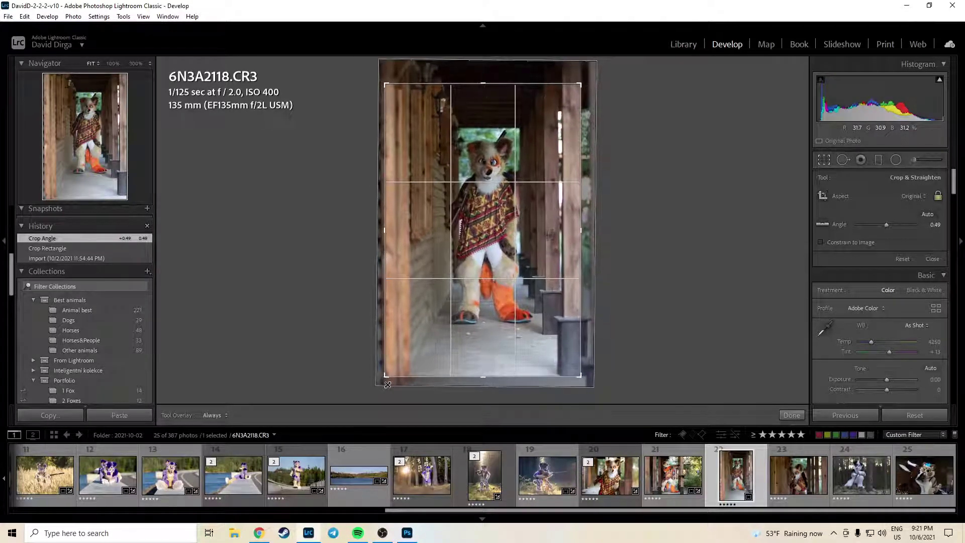
left_click_drag(459, 328, 454, 328)
left_click_drag(386, 85, 382, 79)
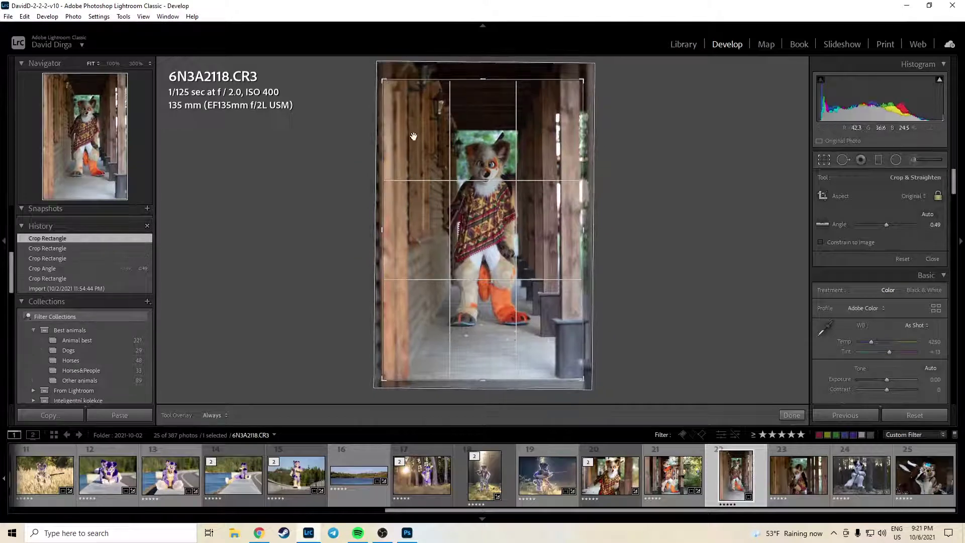
left_click_drag(414, 136, 444, 185)
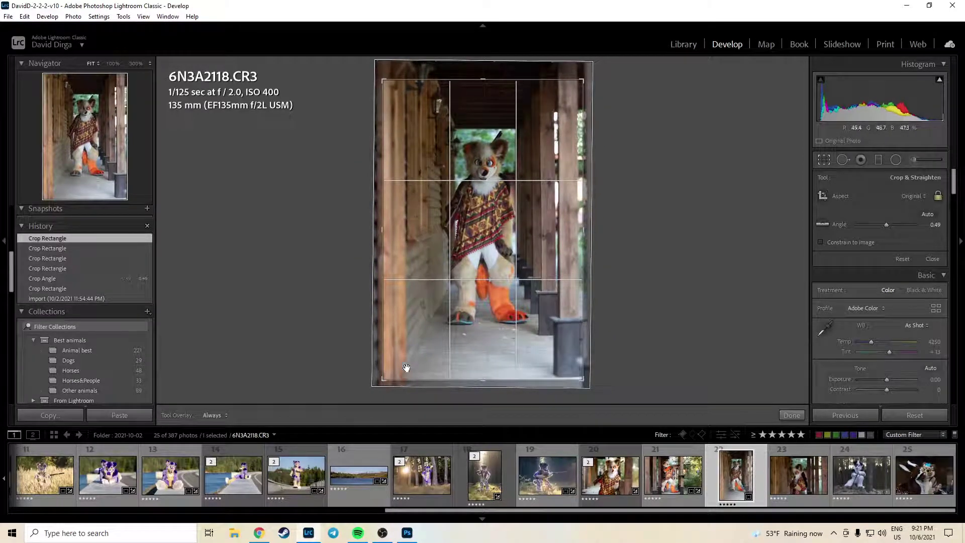
left_click_drag(382, 378, 373, 391)
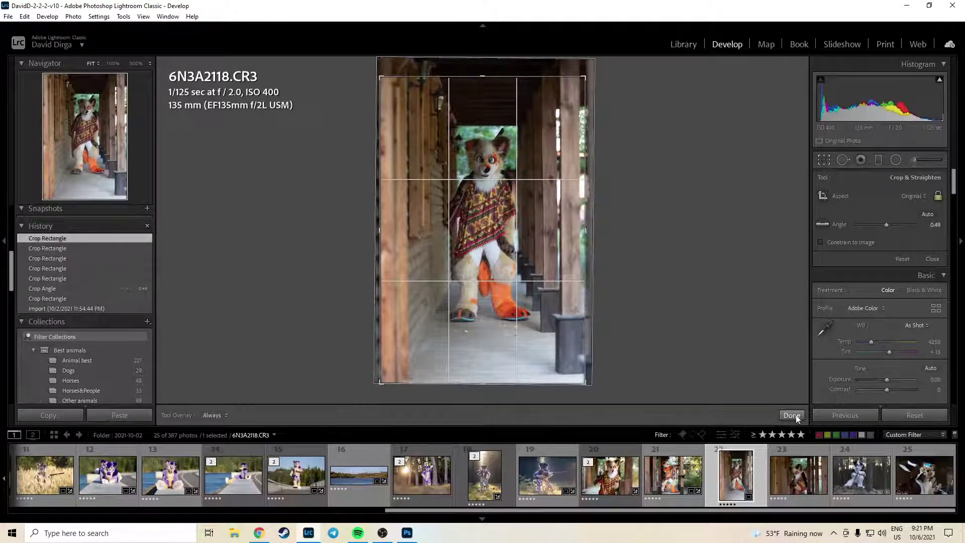
left_click(792, 415)
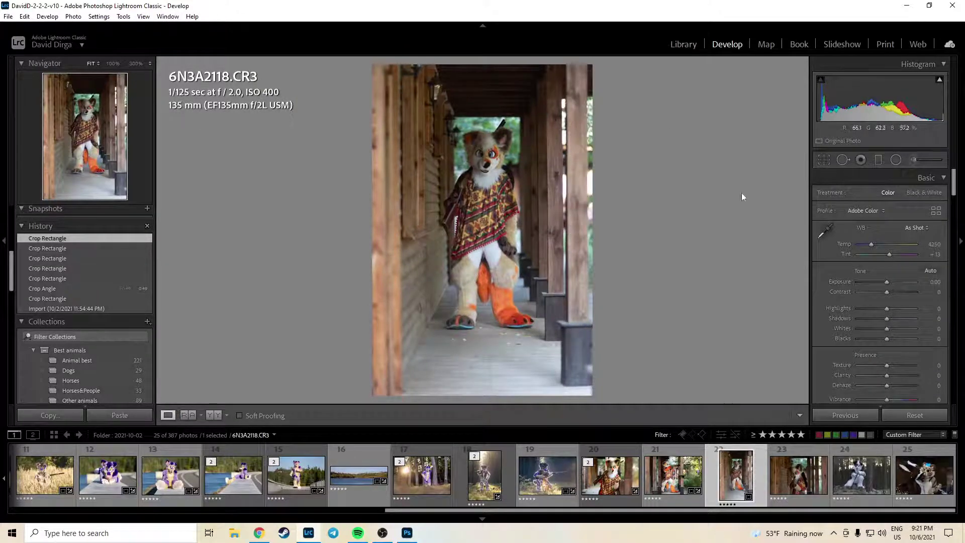
Darken the surroundings with a tall radial filter around the character at Exposure -0.90, and set the photo's overall Highlights to -35.
left_click(896, 160)
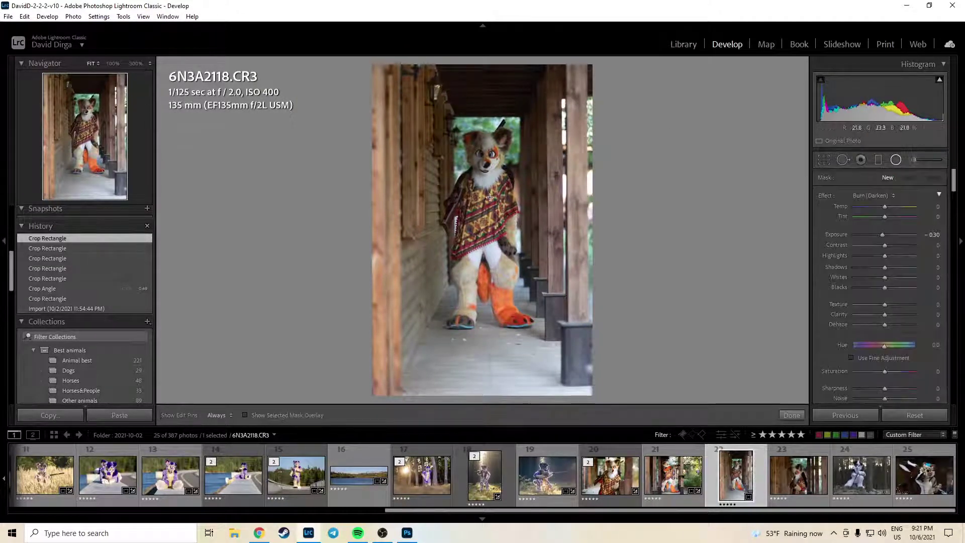
left_click_drag(490, 197, 554, 331)
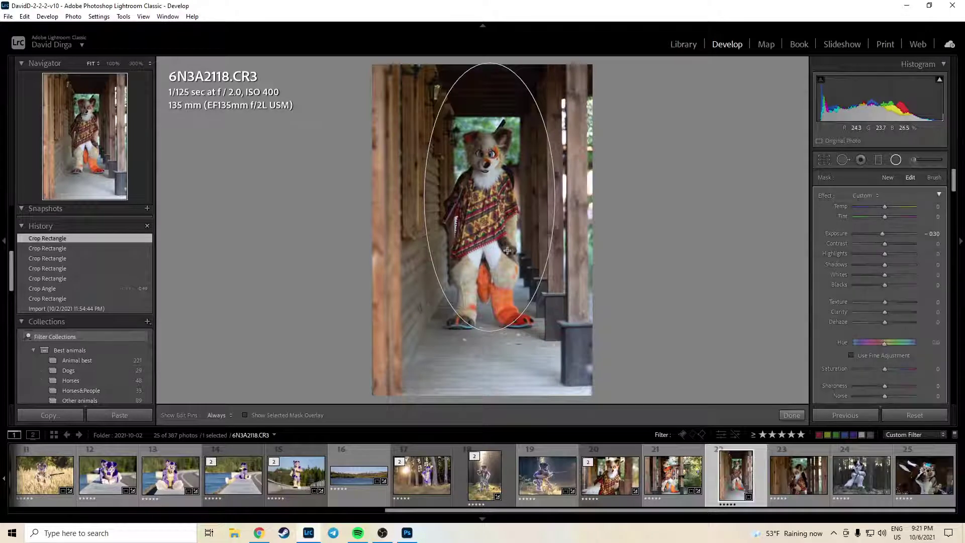
left_click_drag(507, 250, 502, 274)
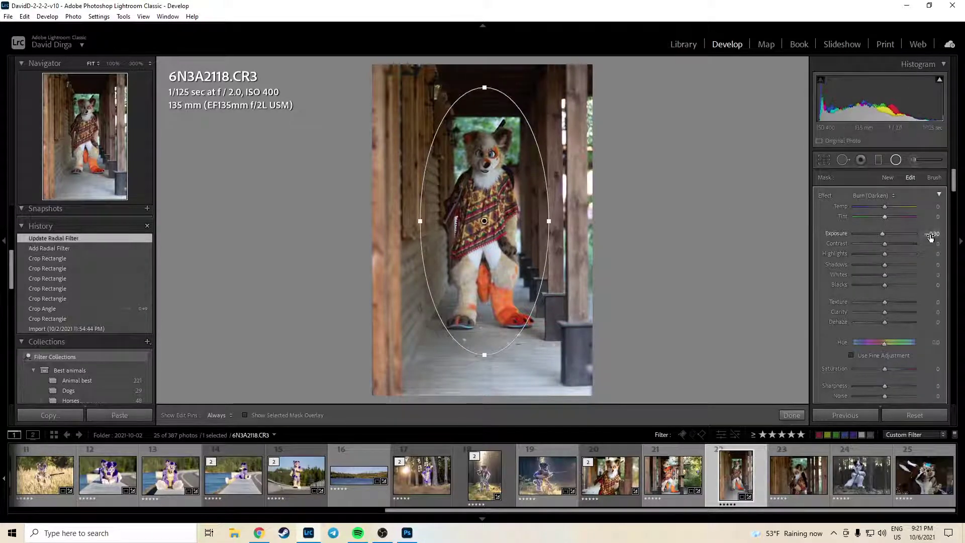
left_click_drag(931, 238, 883, 261)
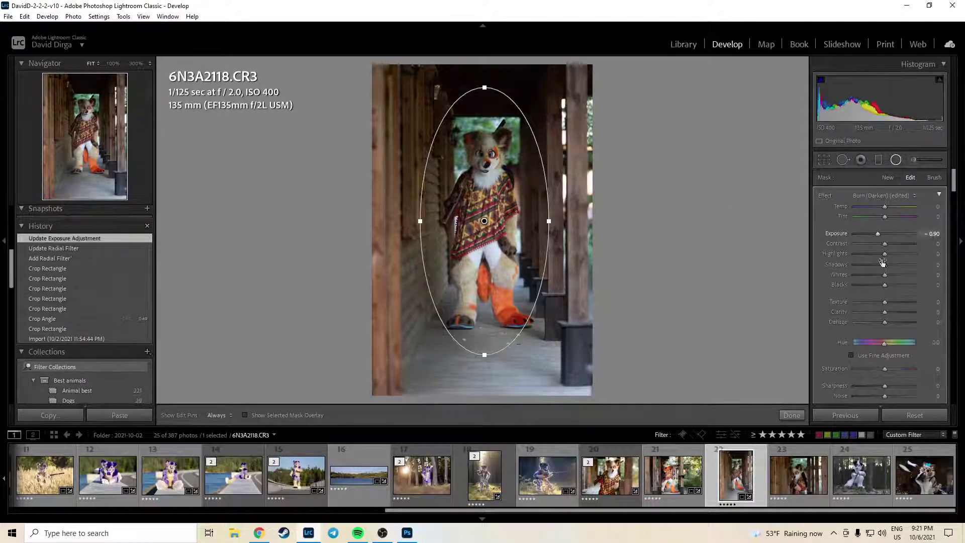
left_click(791, 415)
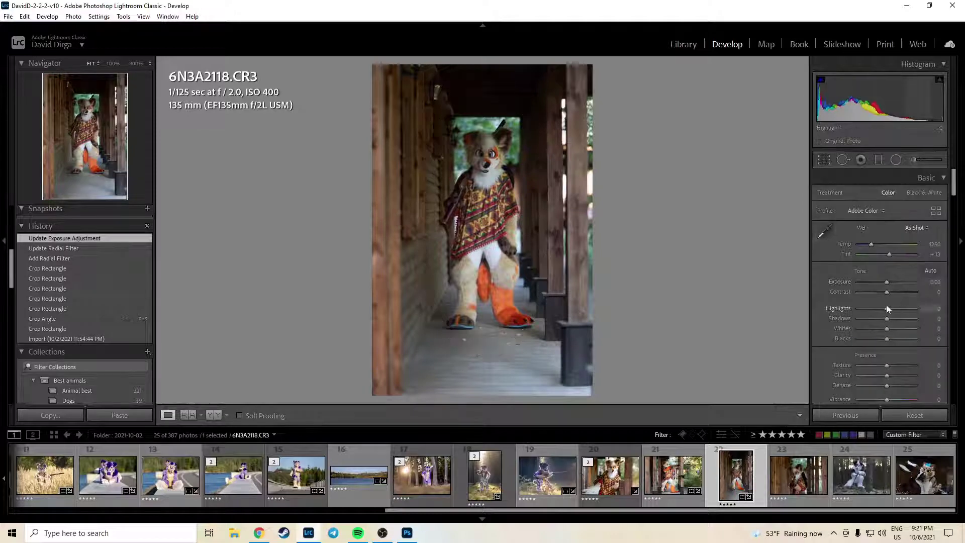
left_click_drag(888, 309, 877, 310)
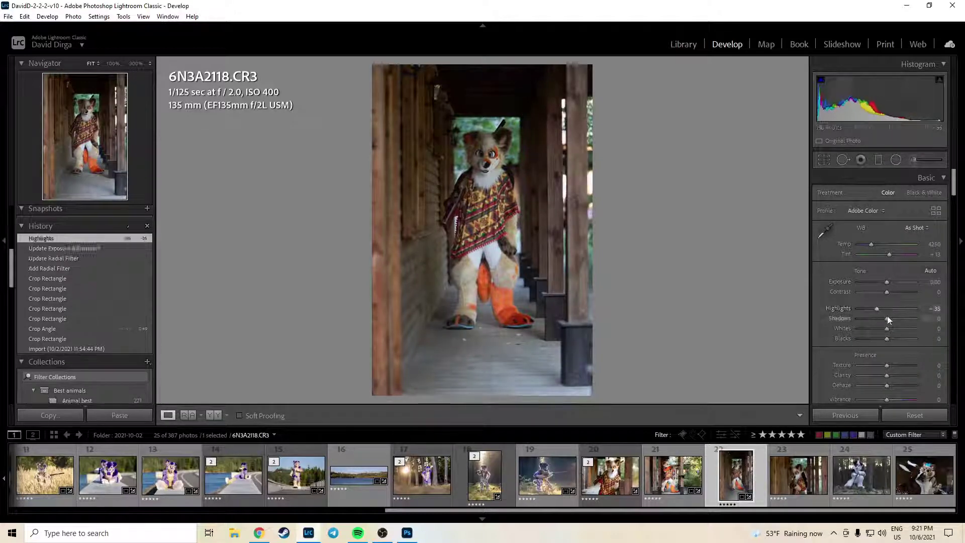
Brush a Burn (Darken) adjustment over the bright gaps beside the right-hand porch posts and lower its Highlights to about -40.
left_click(928, 161)
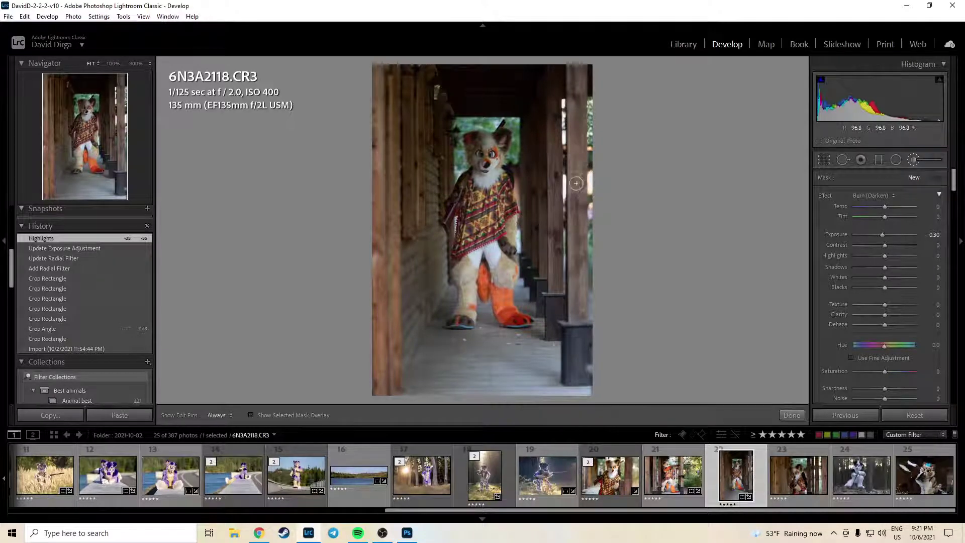
mouse_move(576, 183)
left_mouse_down()
mouse_move(566, 202)
mouse_move(588, 206)
mouse_move(589, 226)
left_mouse_up()
left_click(790, 415)
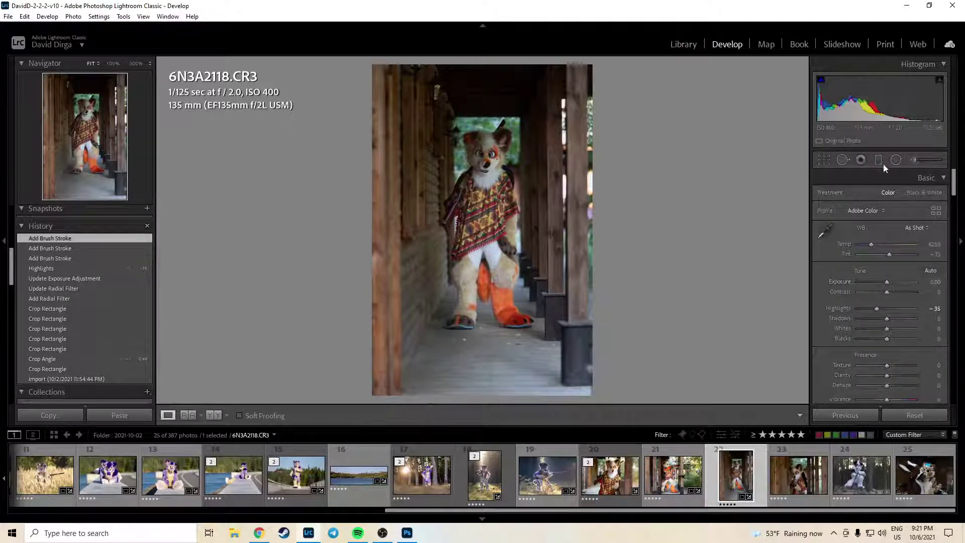
left_click(919, 159)
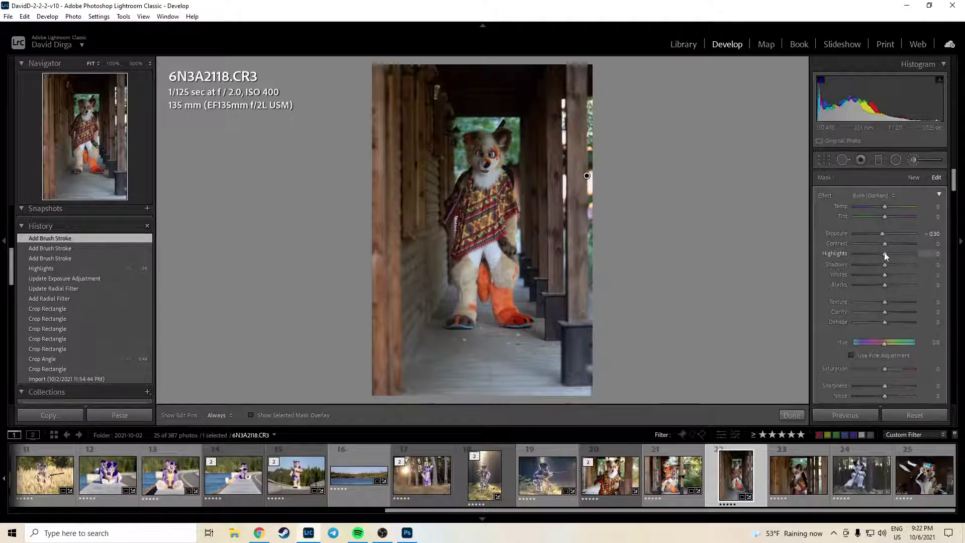
left_click_drag(886, 253, 871, 253)
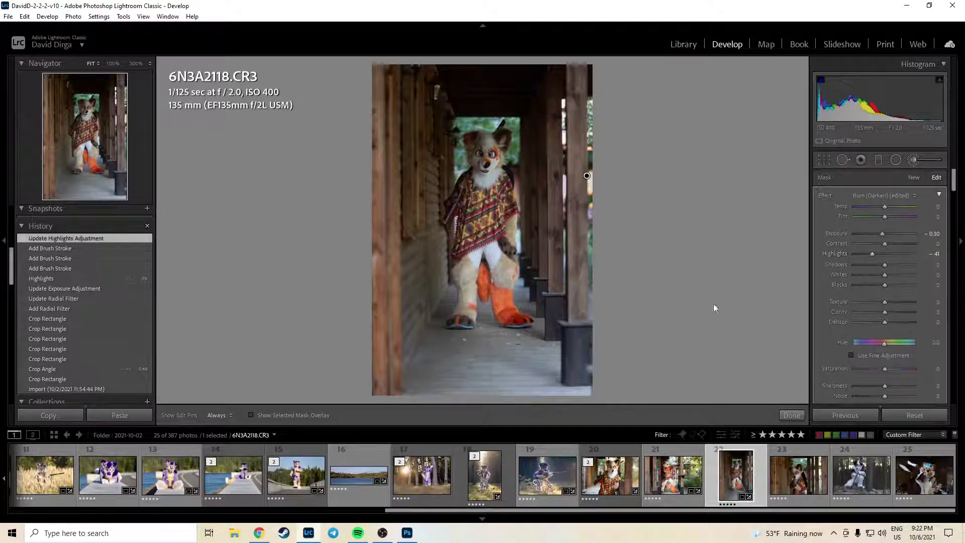
left_click(785, 413)
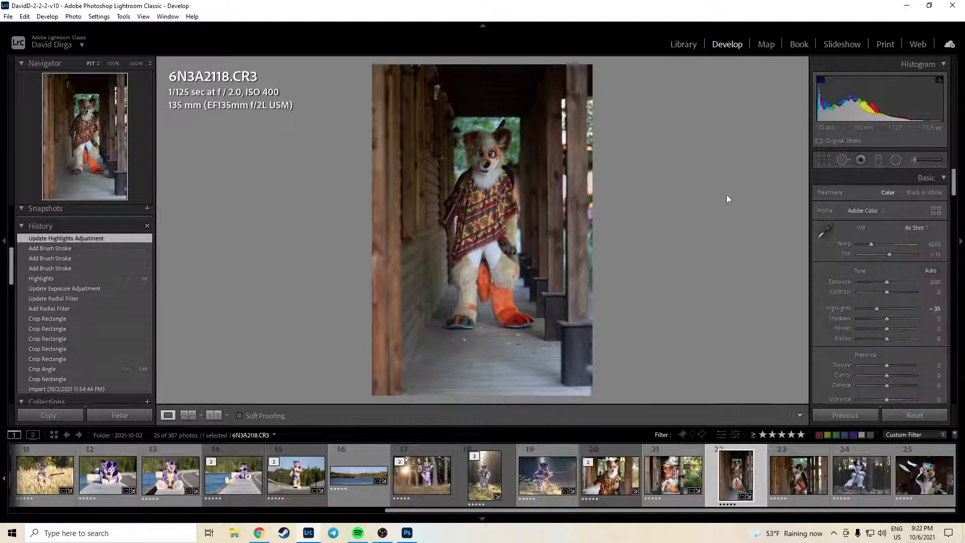
Set the photo's overall Exposure to +0.80.
left_click(935, 282)
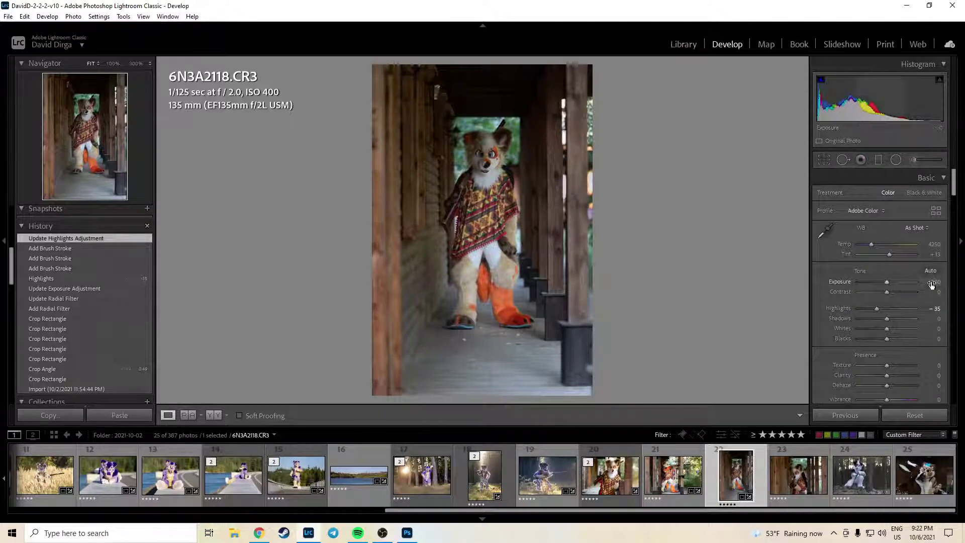
type("0.8")
key("Return")
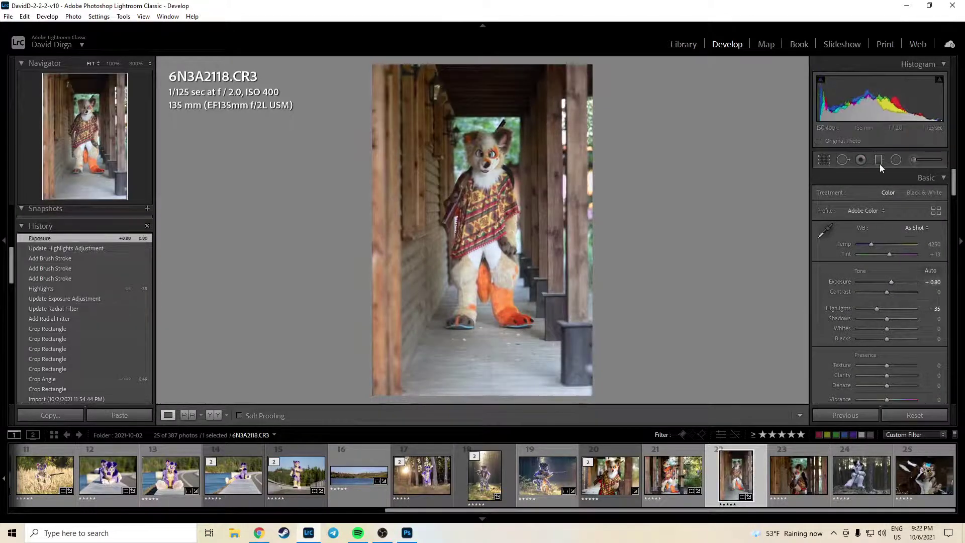
Lighten the upper-left part of the photo with a diagonal graduated filter across the character using the Dodge (Lighten) effect.
left_click(896, 160)
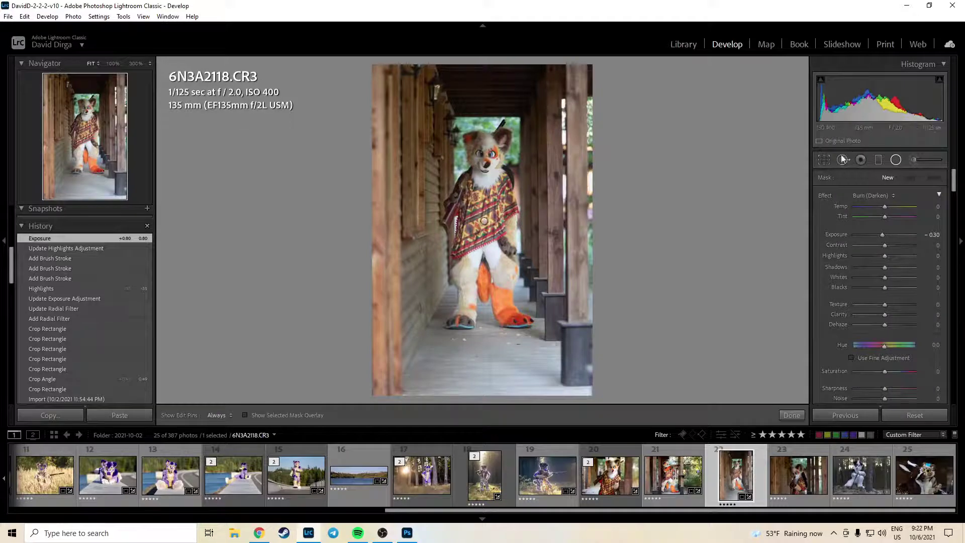
left_click_drag(448, 99, 537, 186)
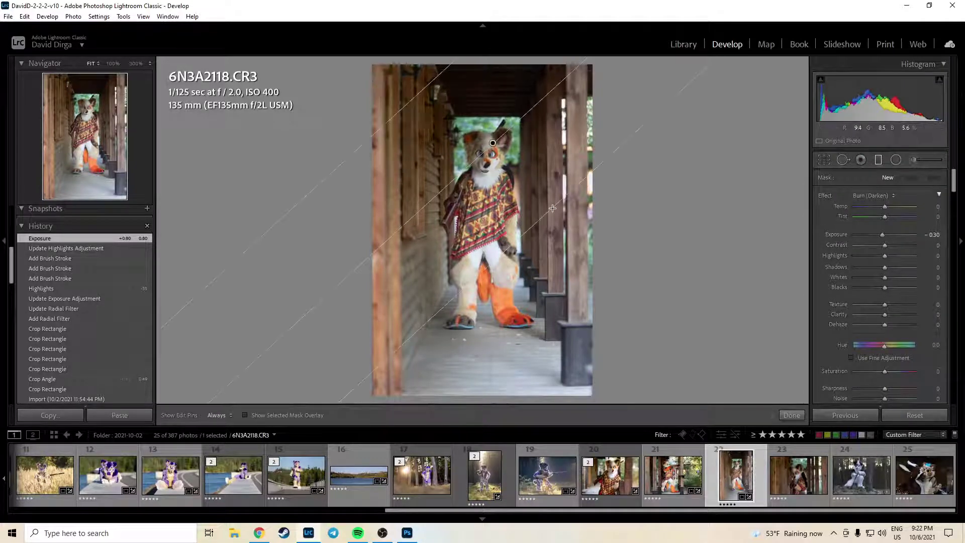
left_click(858, 197)
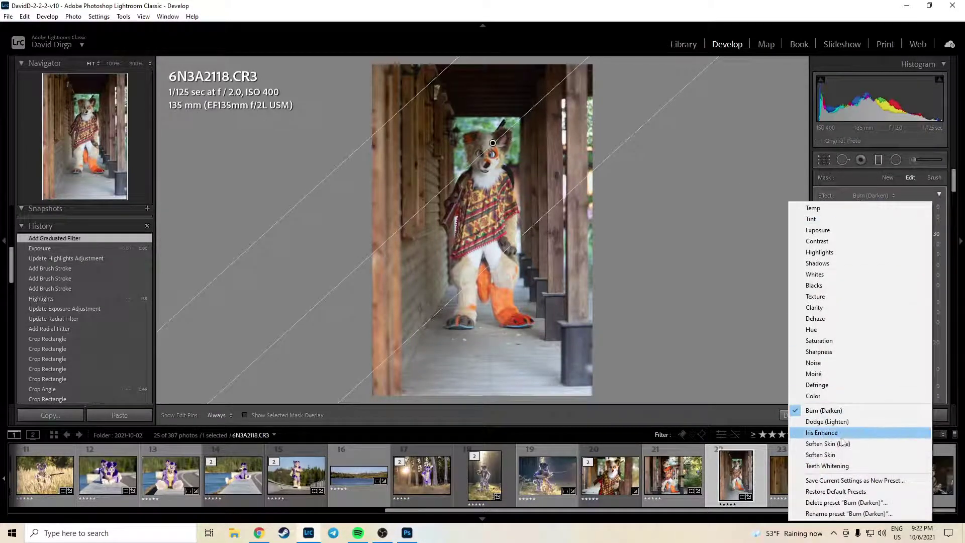
left_click(827, 422)
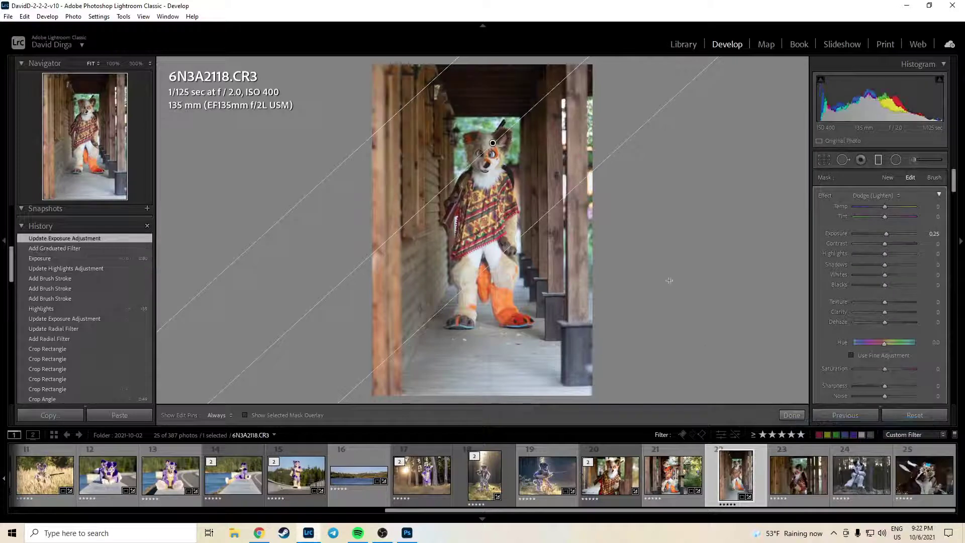
left_click(788, 414)
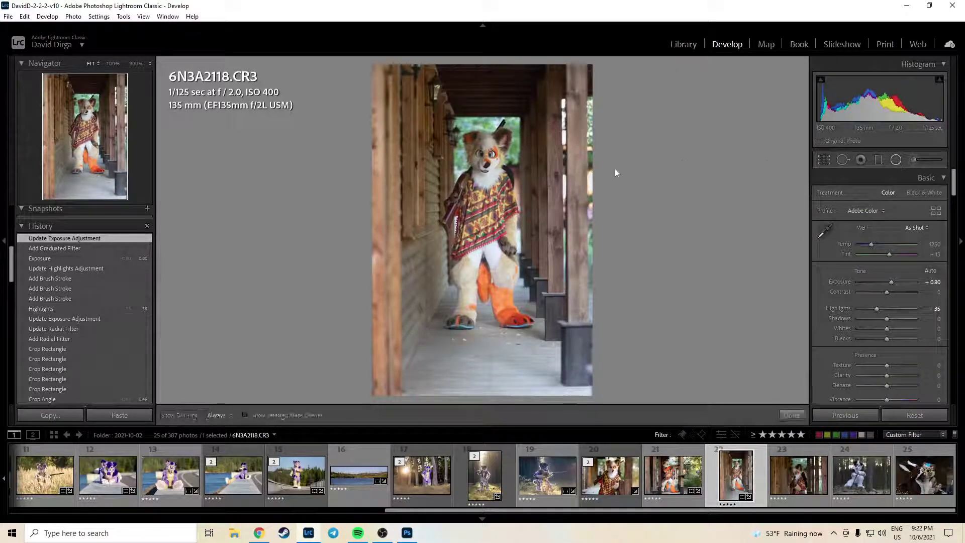
Add a radial filter around the character's head and upper chest and give it the Burn (Darken) effect.
key("shift+m")
left_click_drag(483, 158, 527, 209)
left_click_drag(493, 172, 495, 173)
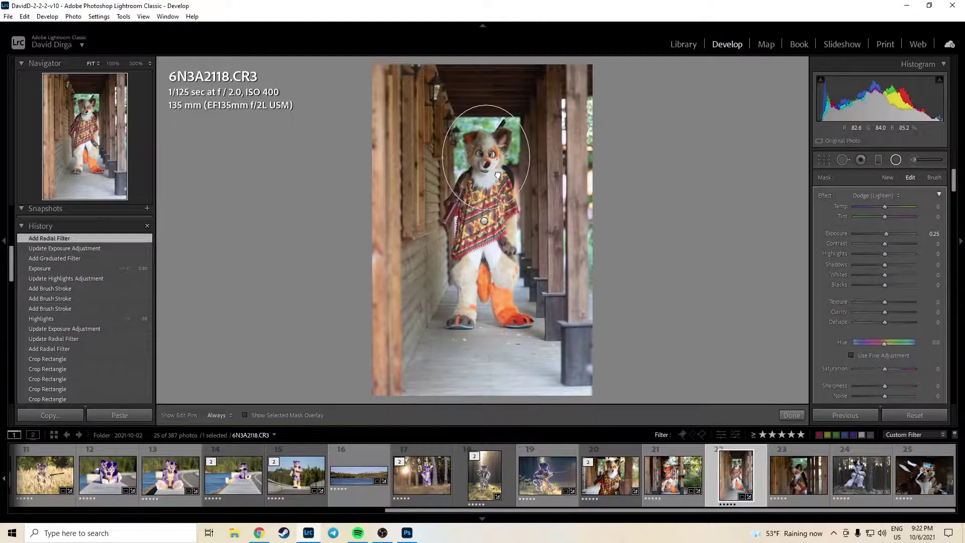
left_click(884, 196)
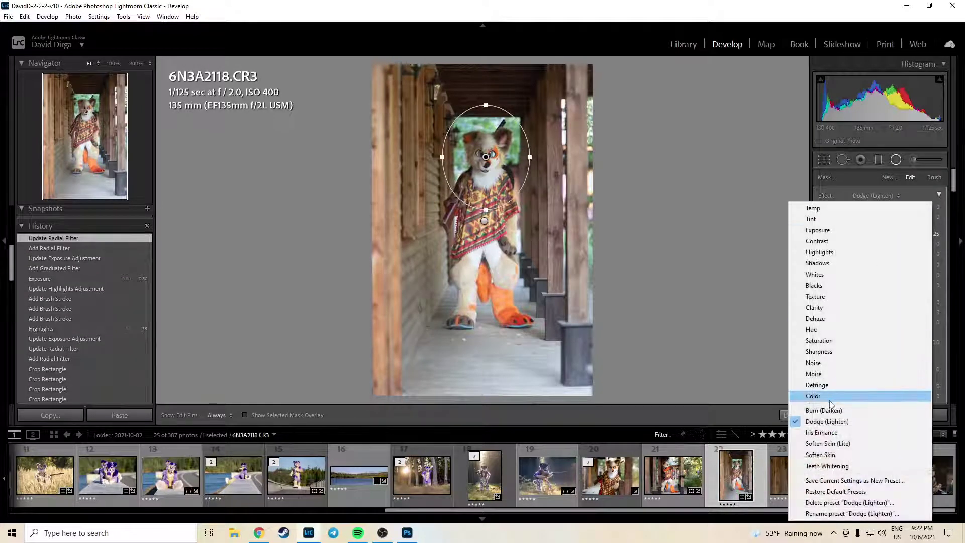
left_click(845, 397)
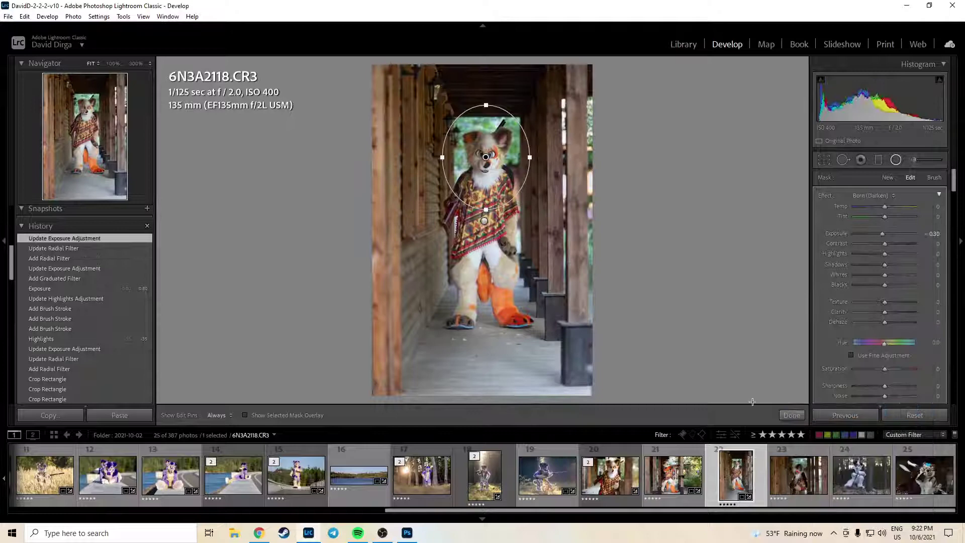
left_click(791, 415)
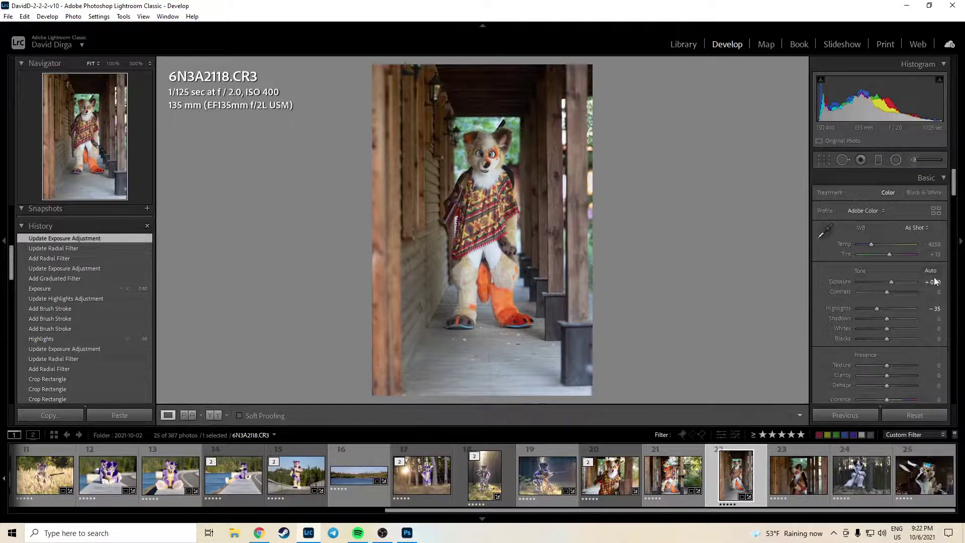
Set the overall Exposure to +1.10, Blacks to -19, Shadows to +12 and Whites to +23.
left_click_drag(934, 282, 939, 283)
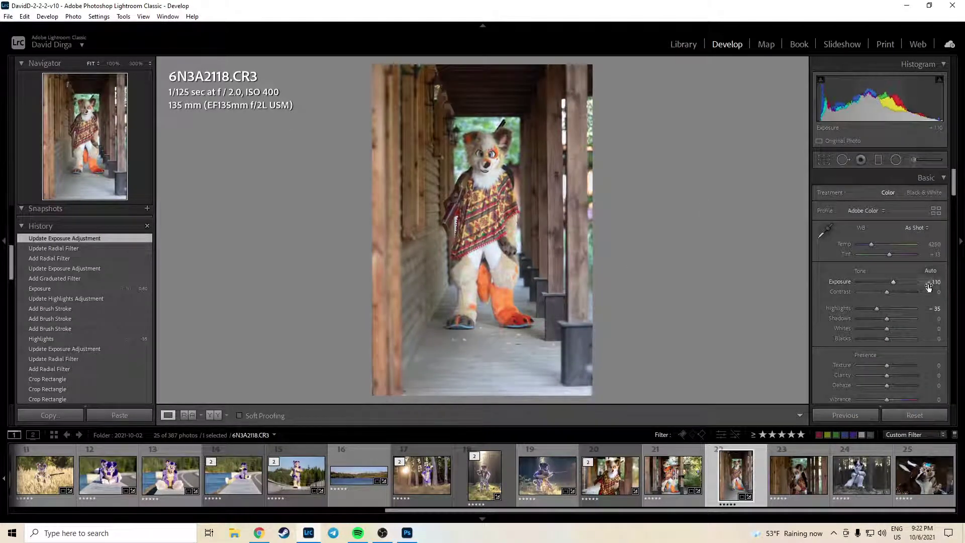
mouse_move(886, 342)
left_mouse_down()
mouse_move(890, 318)
mouse_move(892, 327)
left_mouse_up()
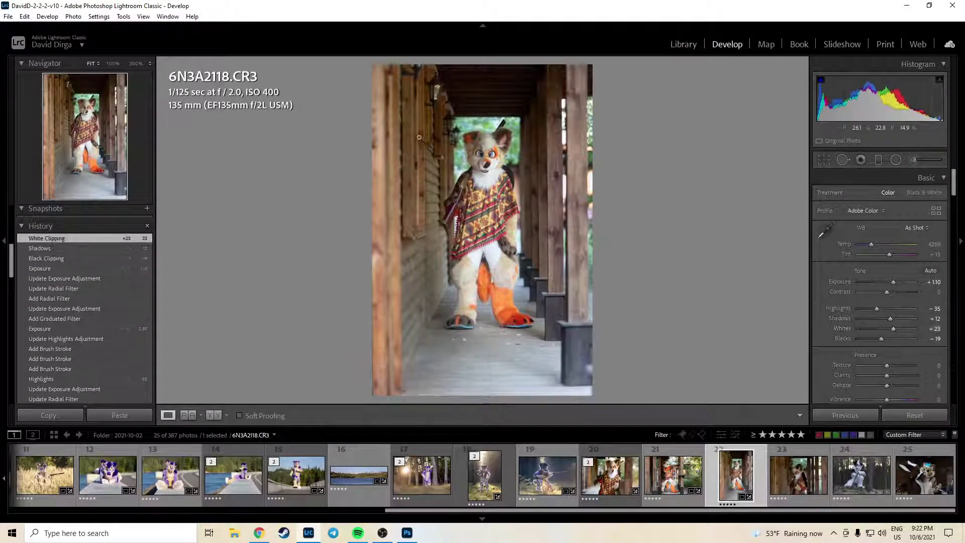
left_click(467, 148)
left_click(564, 202)
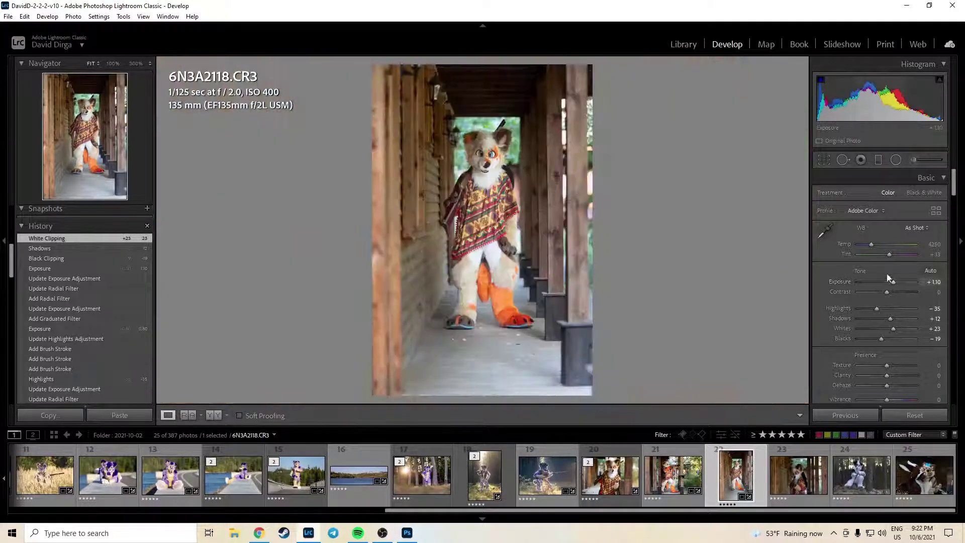
Set the white balance Temp to 4500 and Dehaze to +10.
type("4500")
key("Return")
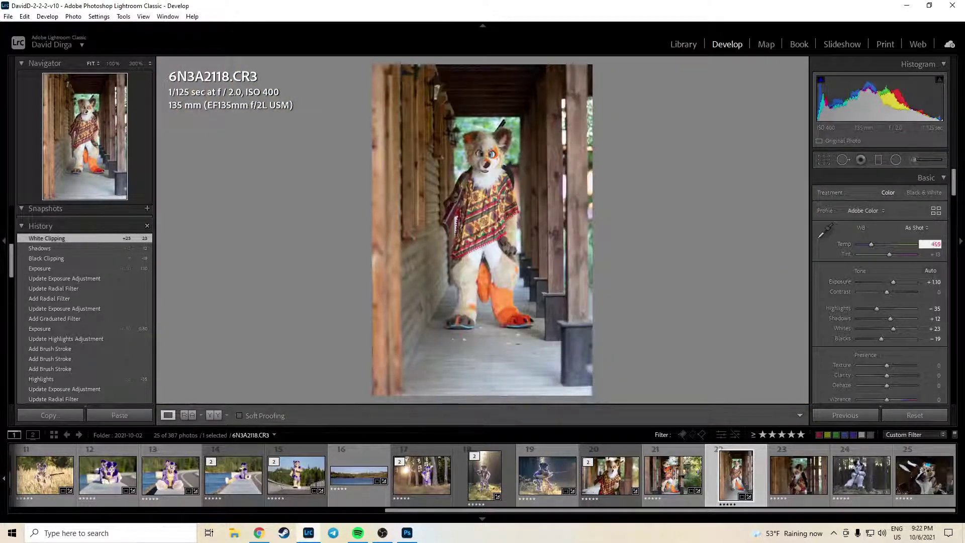
left_click(935, 385)
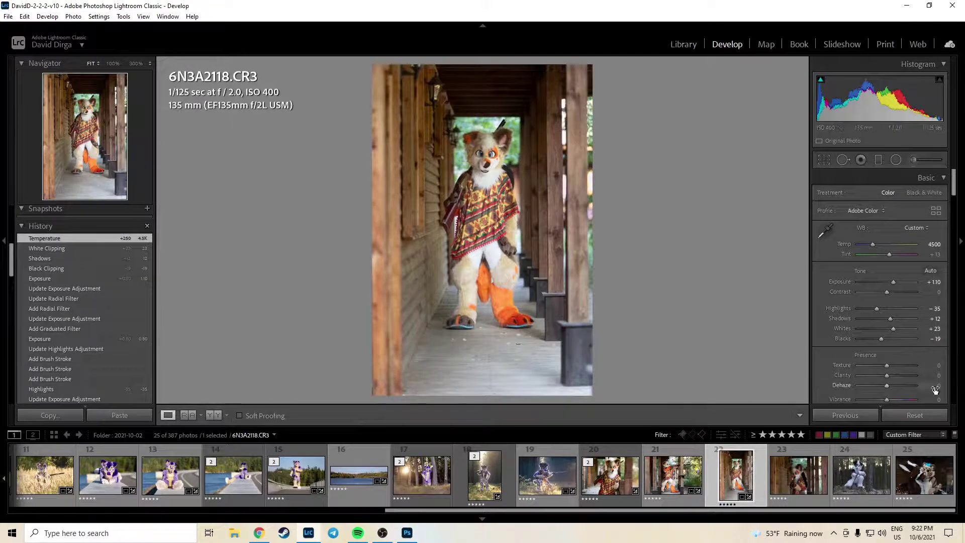
type("10")
key("Return")
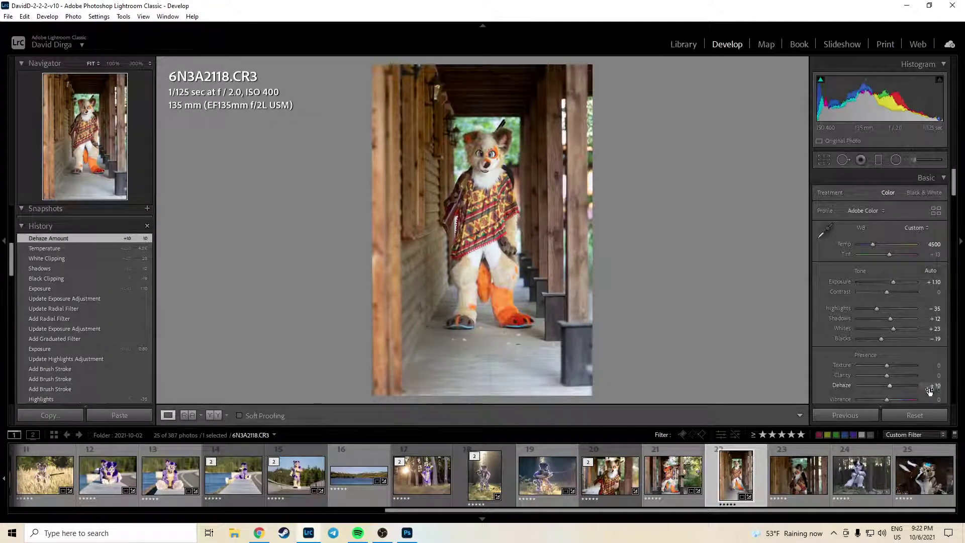
Darken the porch floor with a graduated filter rising from the photo's bottom edge, using the Burn (Darken) effect with Exposure at -0.50.
left_click(925, 158)
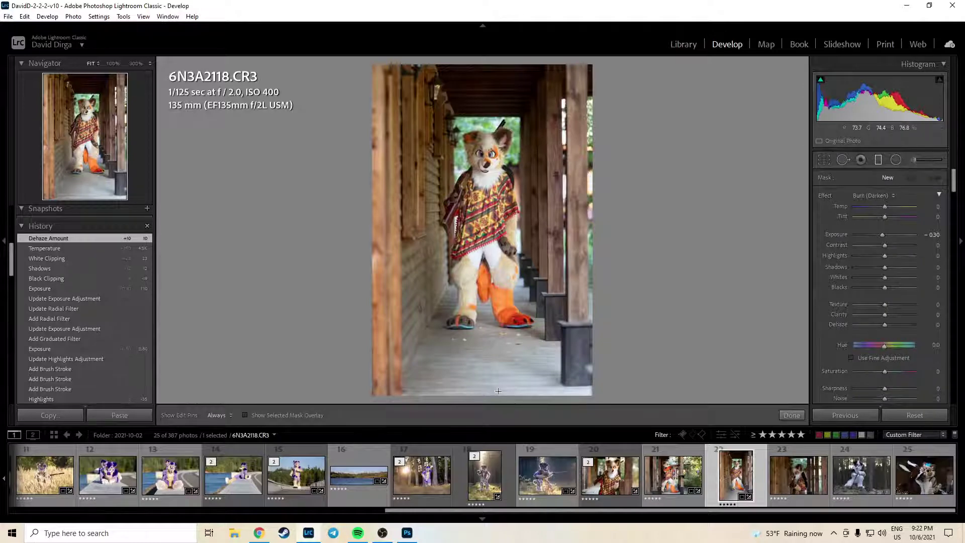
mouse_move(496, 395)
left_mouse_down()
mouse_move(487, 253)
mouse_move(475, 253)
left_mouse_up()
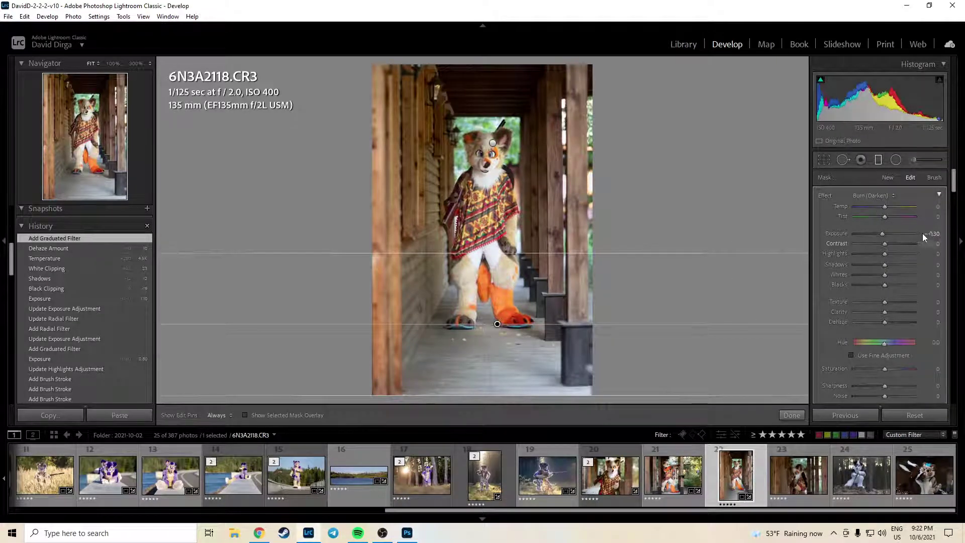
mouse_move(934, 234)
left_mouse_down()
mouse_move(914, 234)
mouse_move(924, 233)
left_mouse_up()
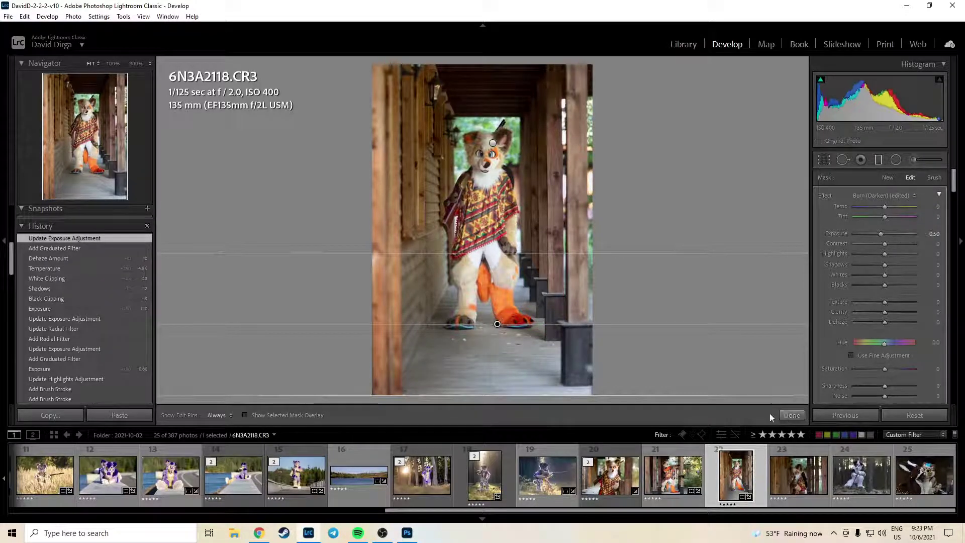
left_click(801, 419)
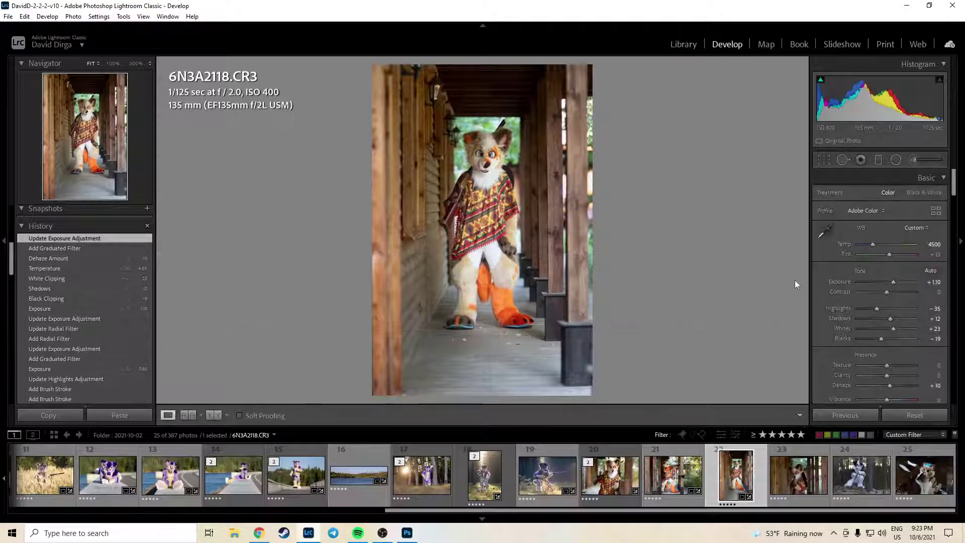
Compare the graded porch photo with its unedited version and check the character up close.
key("backslash")
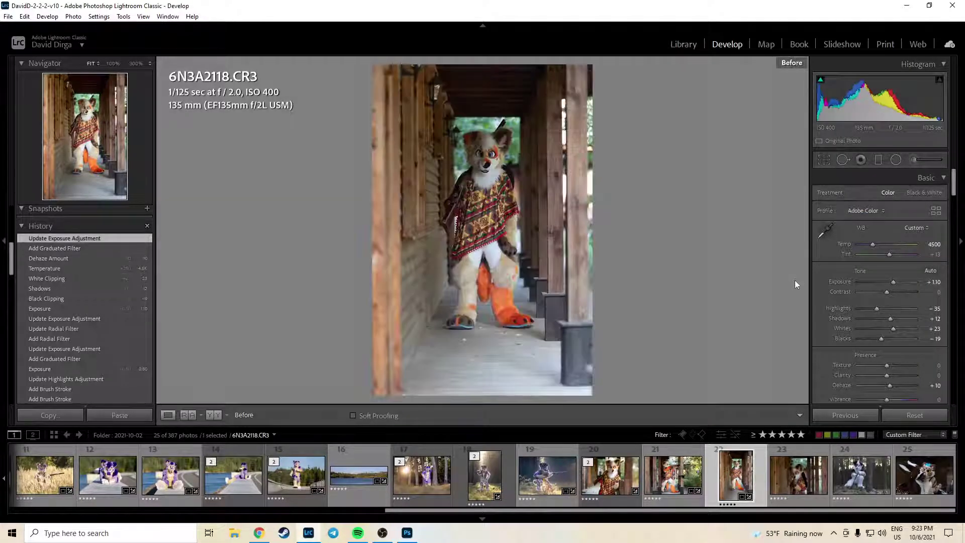
key("backslash")
key("backslash")
key("backslash")
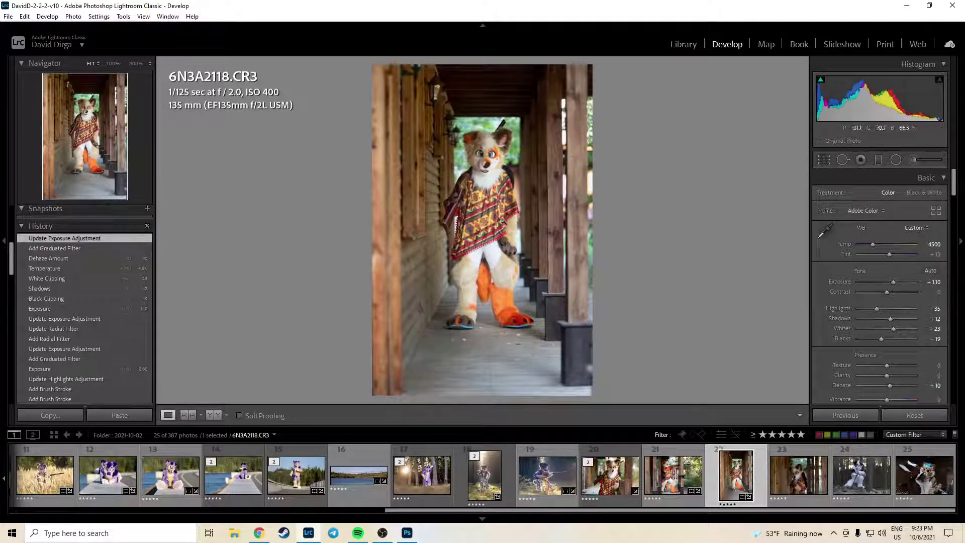
left_click(491, 181)
left_click(560, 217)
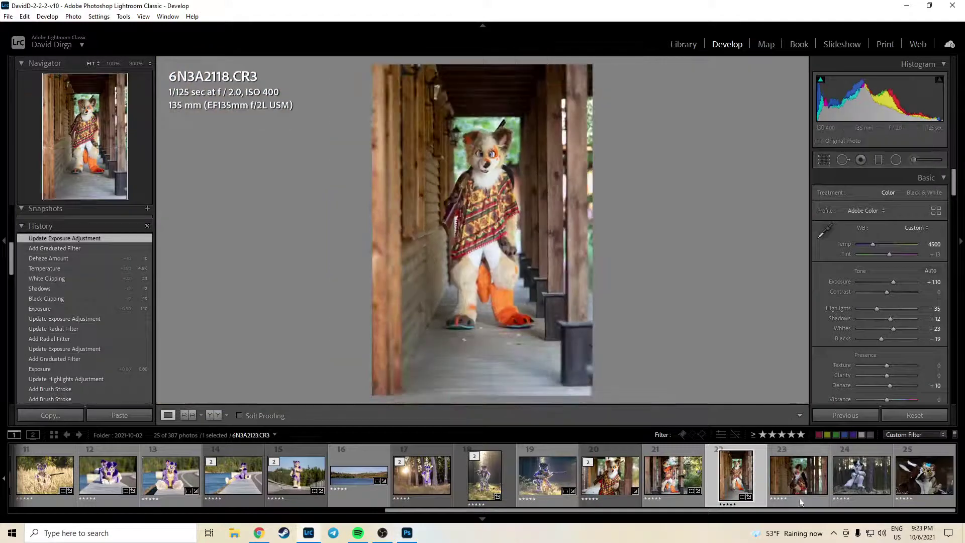
Open photo 6N3A2123 and crop it slightly tighter around the character, keeping the original aspect ratio.
left_click(797, 483)
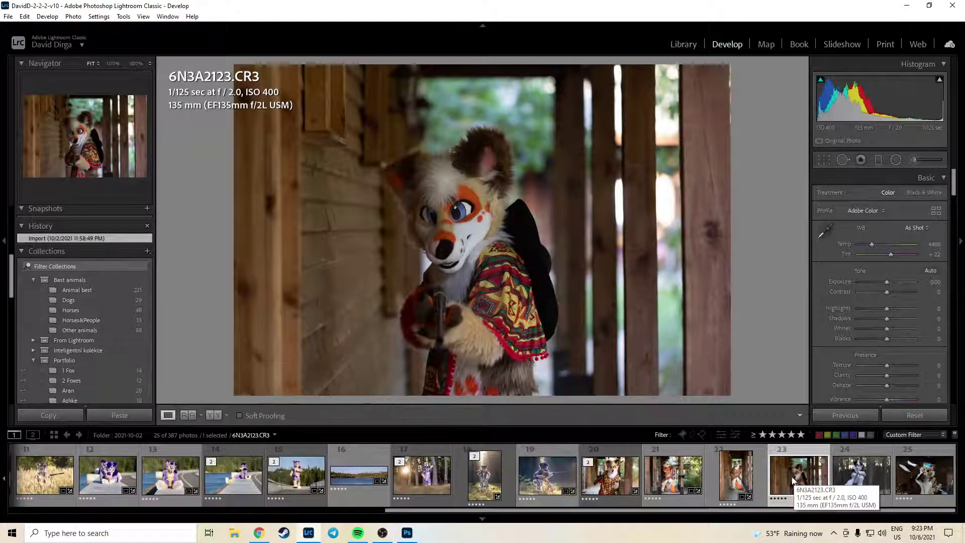
left_click(828, 159)
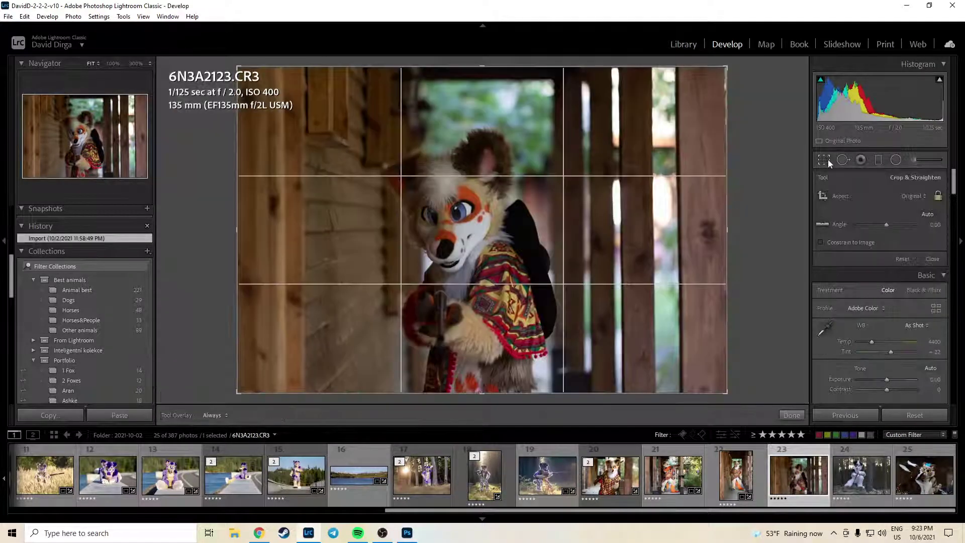
left_click_drag(722, 70, 711, 77)
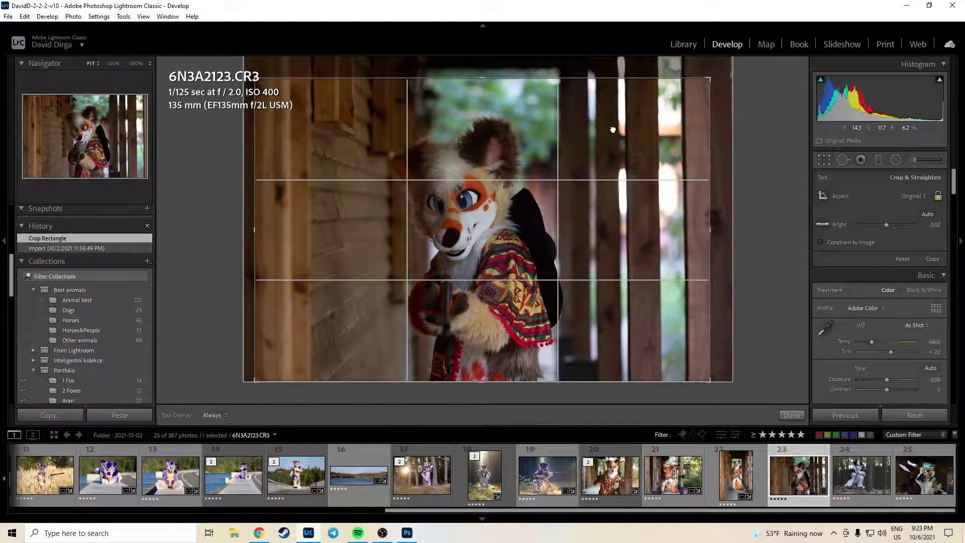
left_click_drag(613, 130, 603, 126)
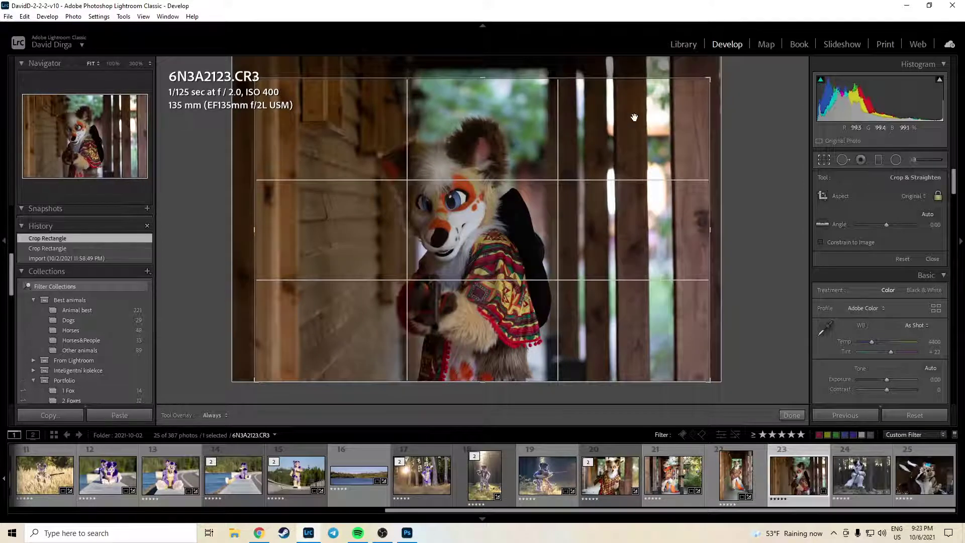
left_click_drag(706, 85, 689, 93)
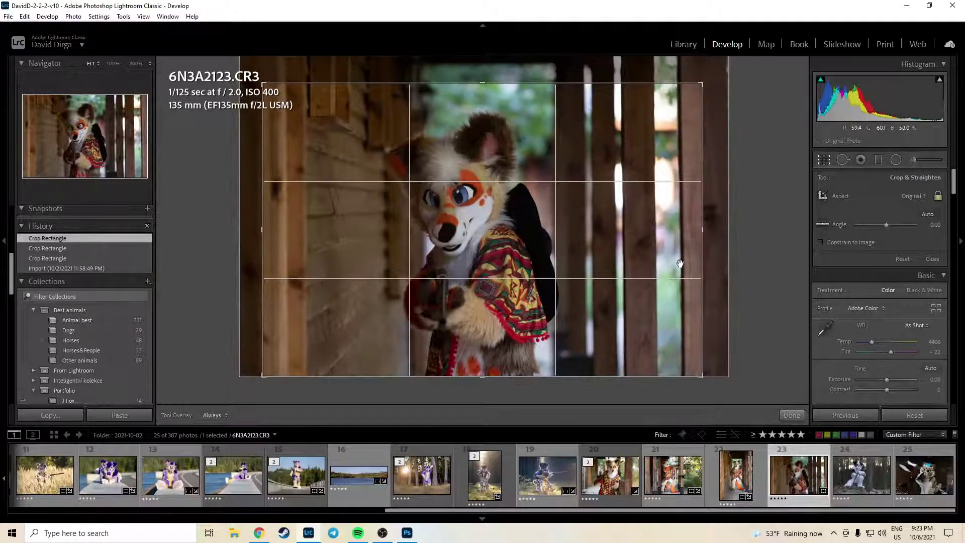
left_click(792, 415)
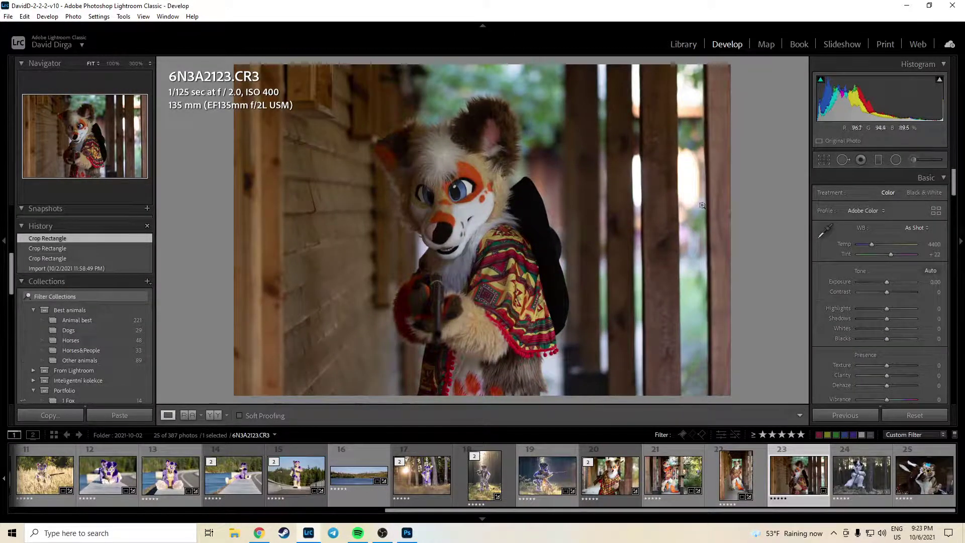
Set Shadows +67, Blacks -19, Whites +37 and Highlights -35, and darken the surroundings with a Burn radial filter around the character at Exposure -0.70.
mouse_move(902, 317)
left_mouse_down()
mouse_move(888, 341)
mouse_move(899, 329)
mouse_move(876, 308)
left_mouse_up()
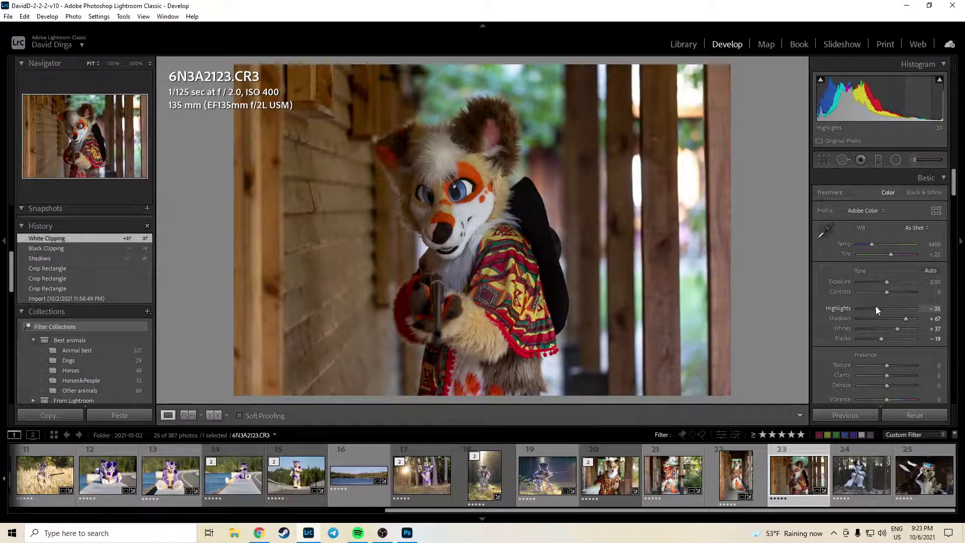
left_click(895, 161)
mouse_move(458, 235)
left_mouse_down()
mouse_move(593, 409)
mouse_move(597, 390)
left_mouse_up()
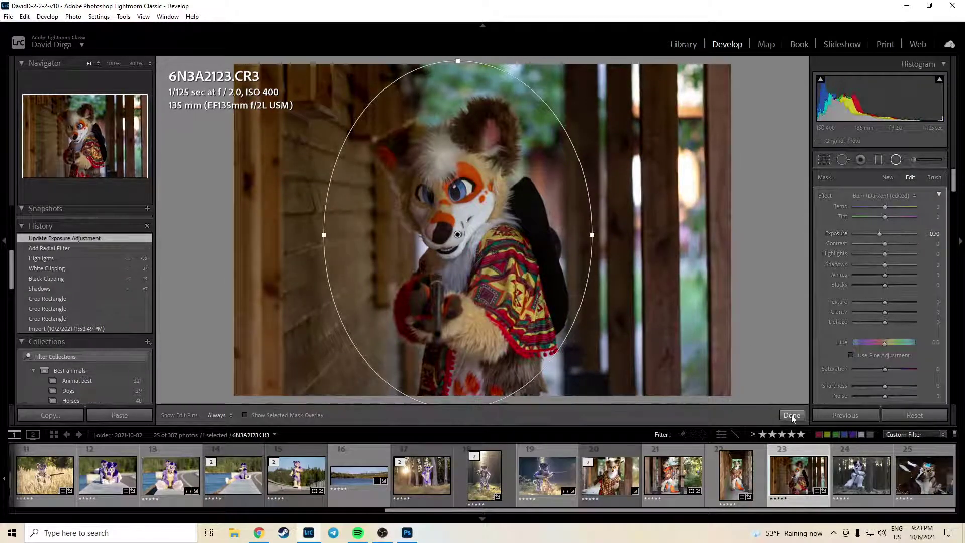
left_click(791, 415)
Set the white balance Temp to 4700 and Dehaze to +10 for photo 6N3A2123.
left_click(934, 246)
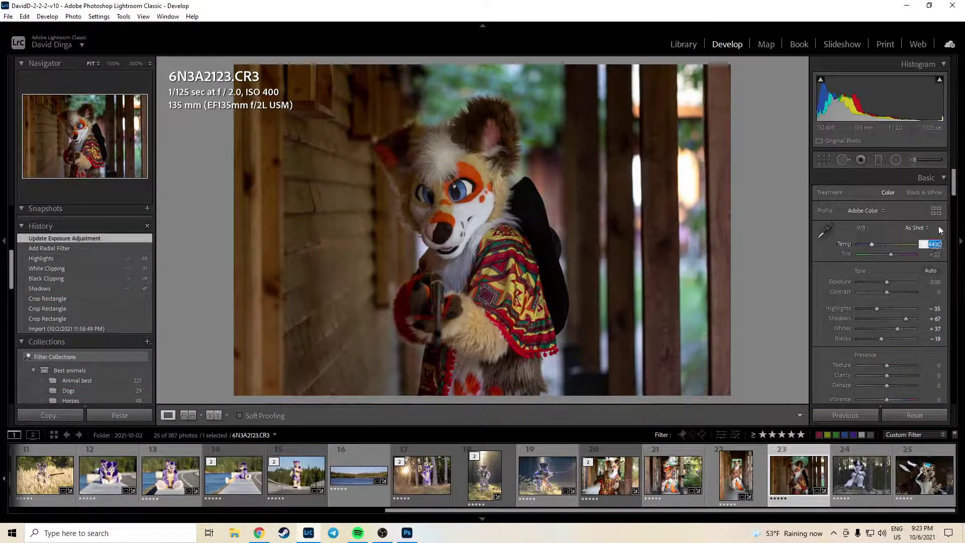
type("4700")
key("Return")
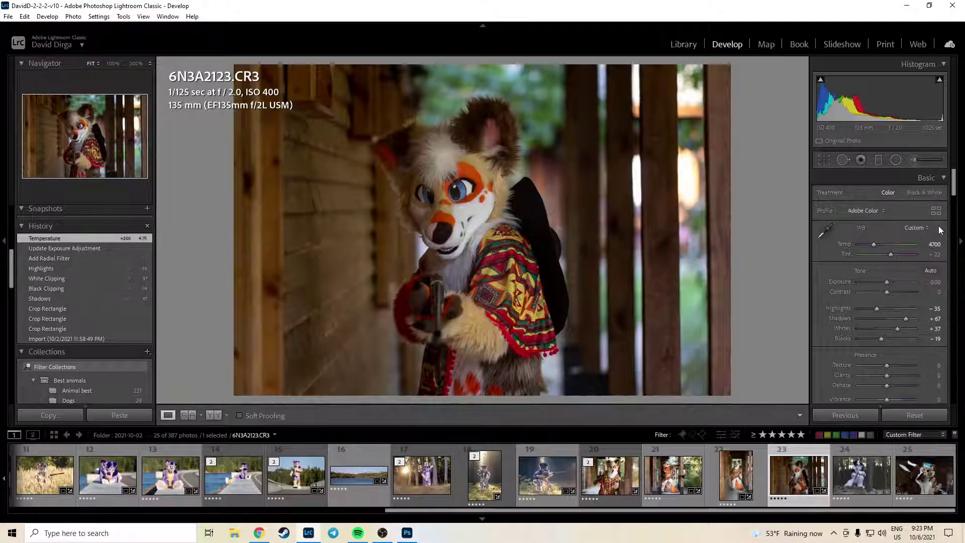
left_click(935, 387)
type("10")
key("Return")
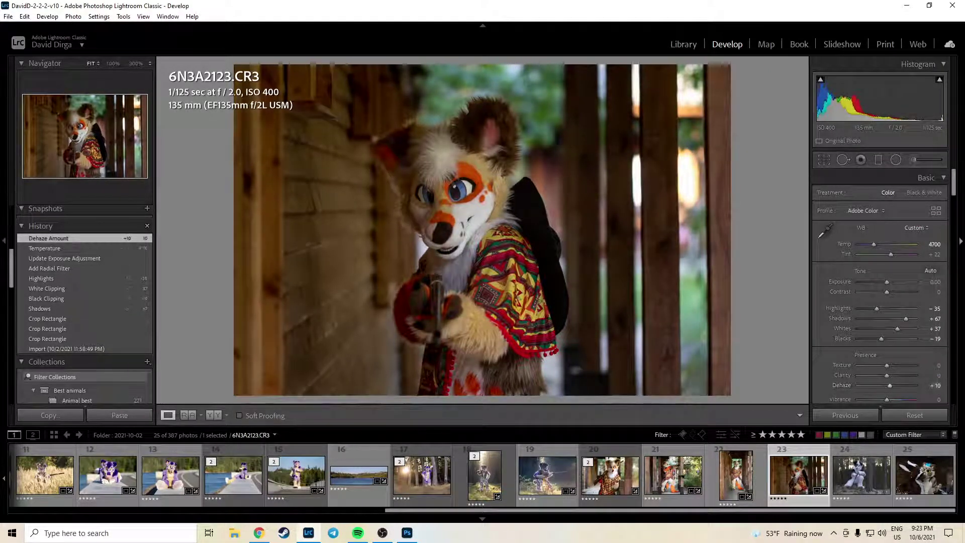
Brighten the photo to an overall Exposure of +0.90 and reduce Shadows to +51.
left_click(934, 282)
type("1.2")
key("Return")
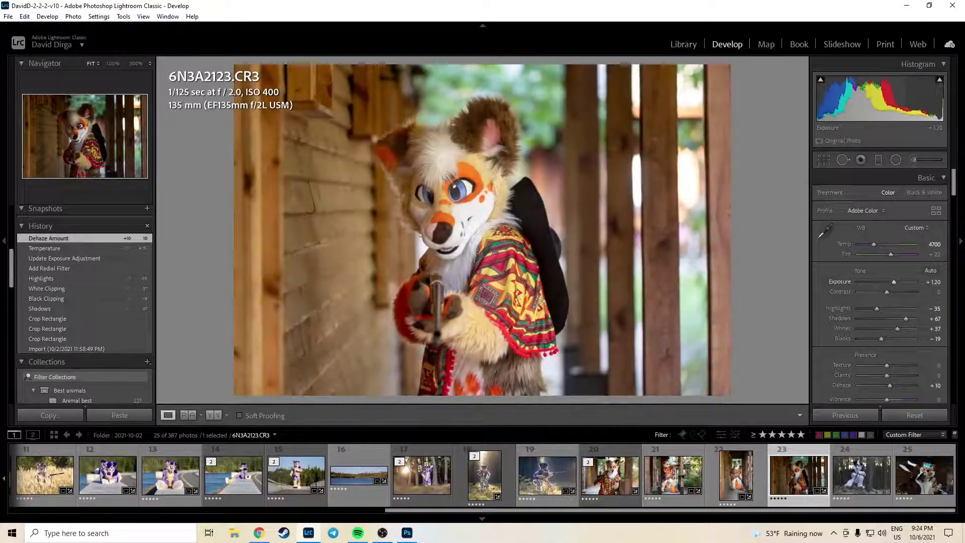
type("0.9")
key("Return")
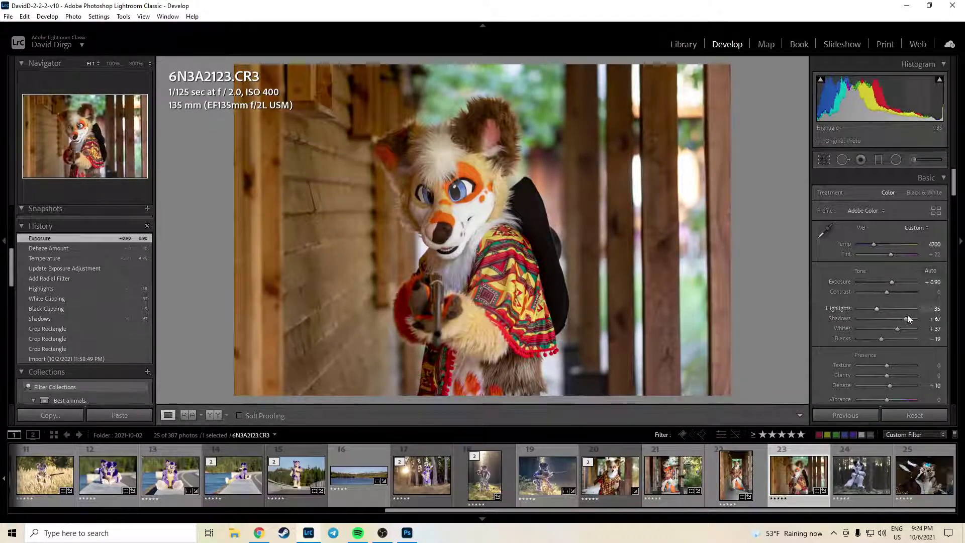
left_click_drag(906, 319, 902, 319)
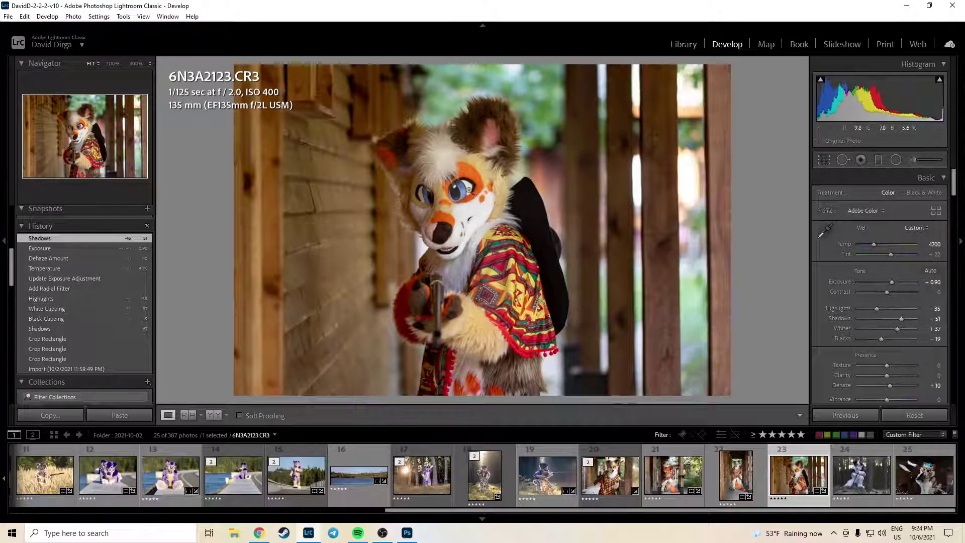
left_click(468, 189)
left_click(461, 194)
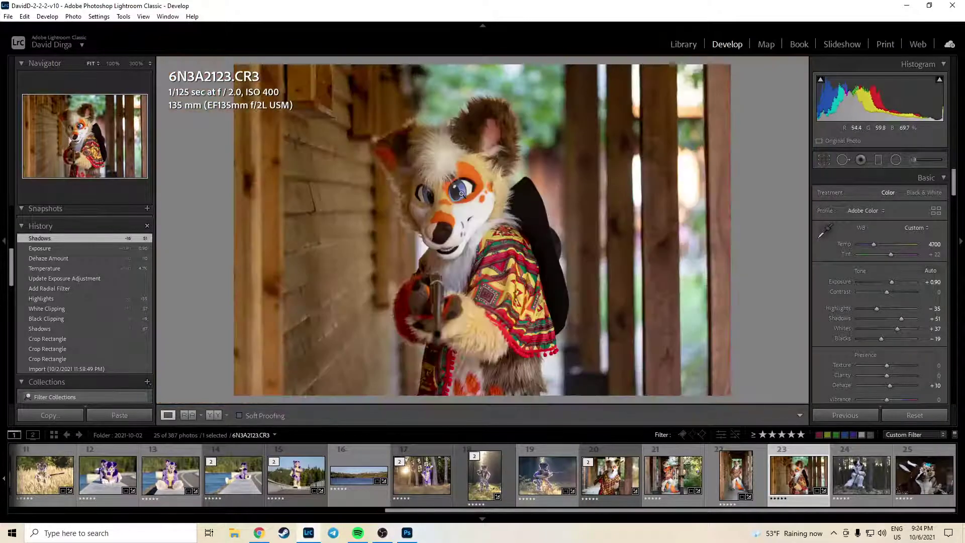
left_click(896, 161)
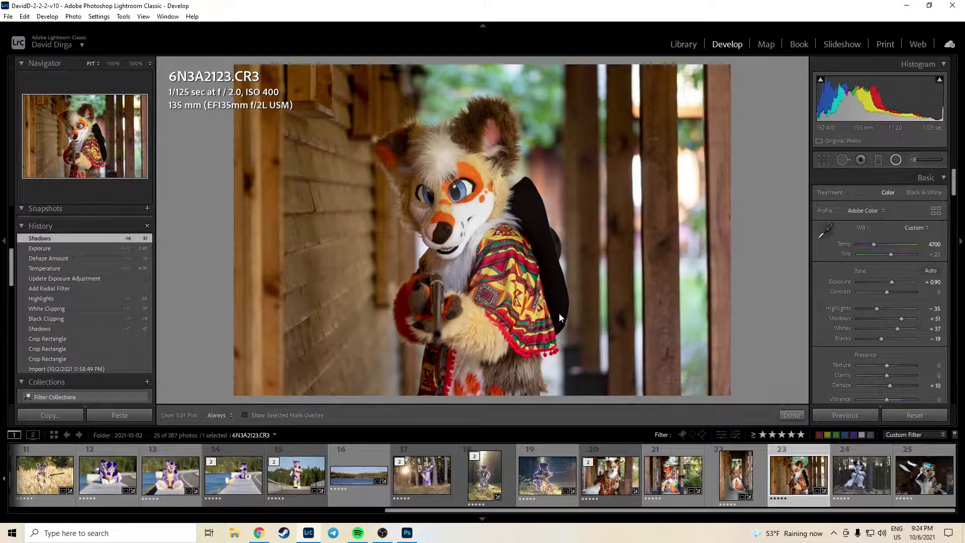
left_click(792, 415)
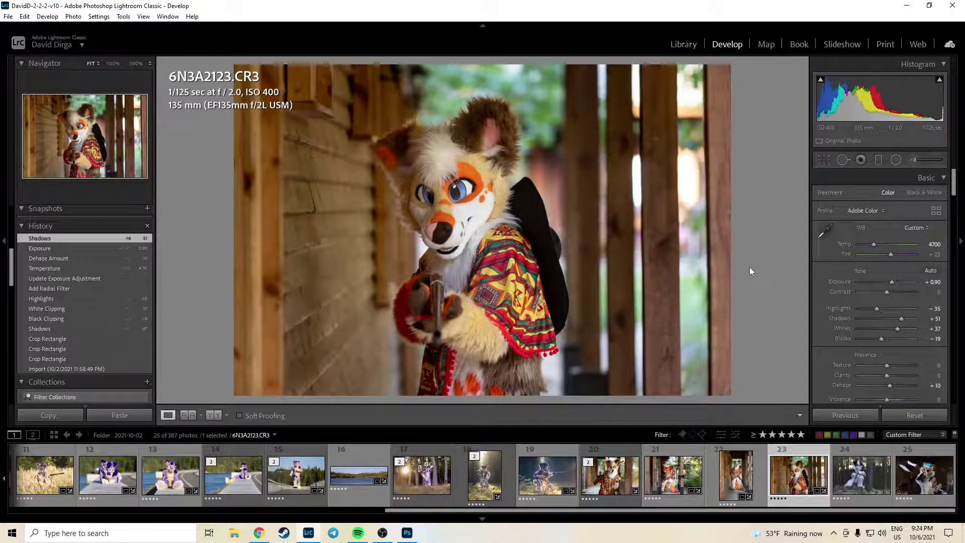
Open photo 6N3A2133 and examine the mushrooms and small barrels among the lower-right rocks at 100%.
left_click(864, 495)
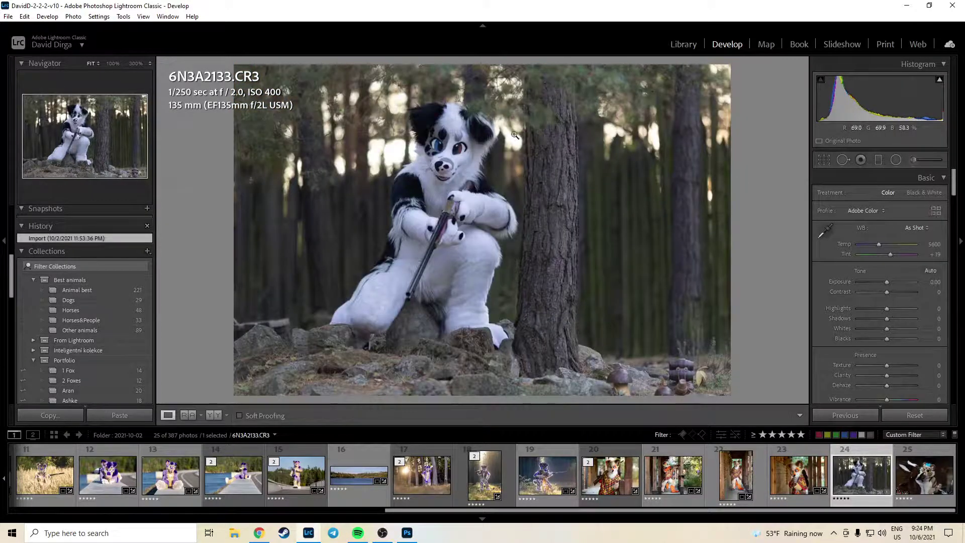
left_click(823, 161)
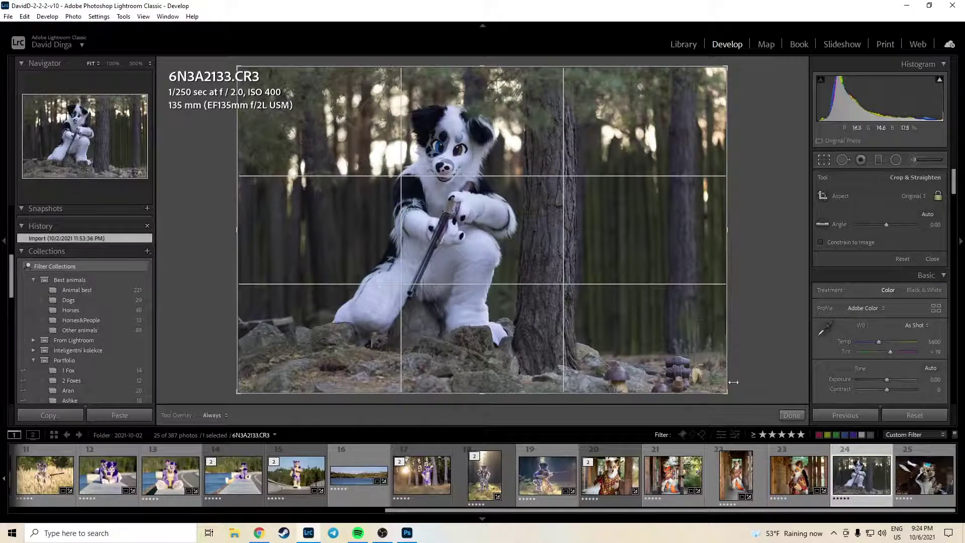
left_click(788, 416)
left_click(722, 365)
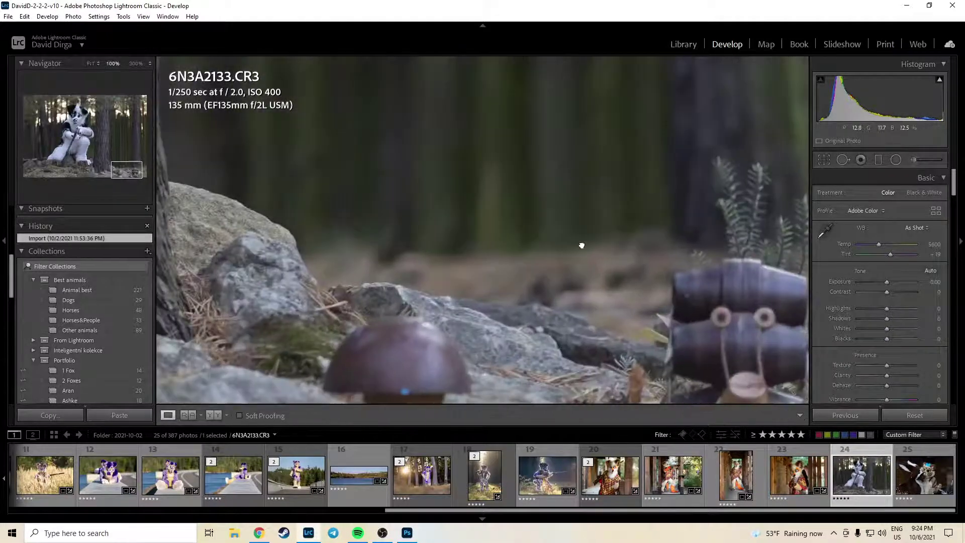
left_click_drag(723, 365, 532, 205)
left_click_drag(291, 211, 516, 227)
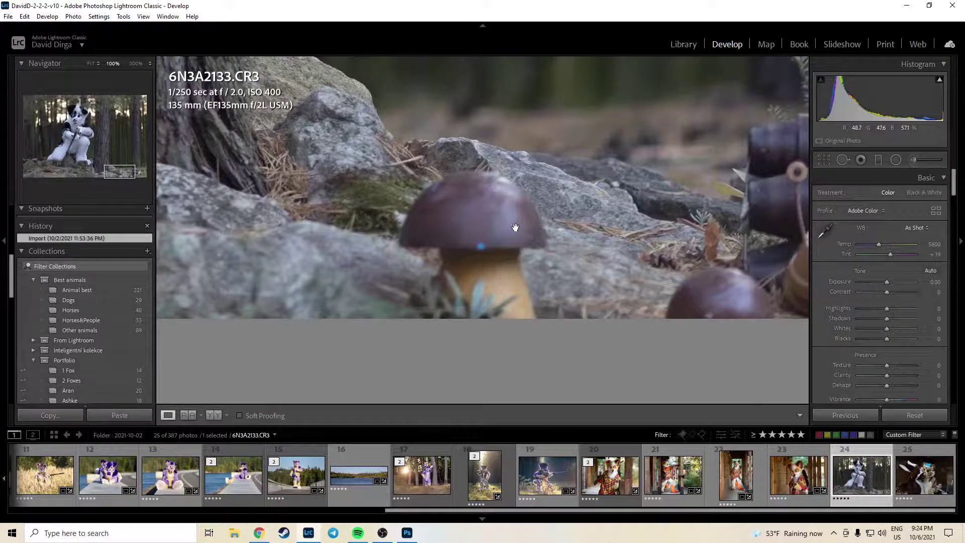
left_click(598, 254)
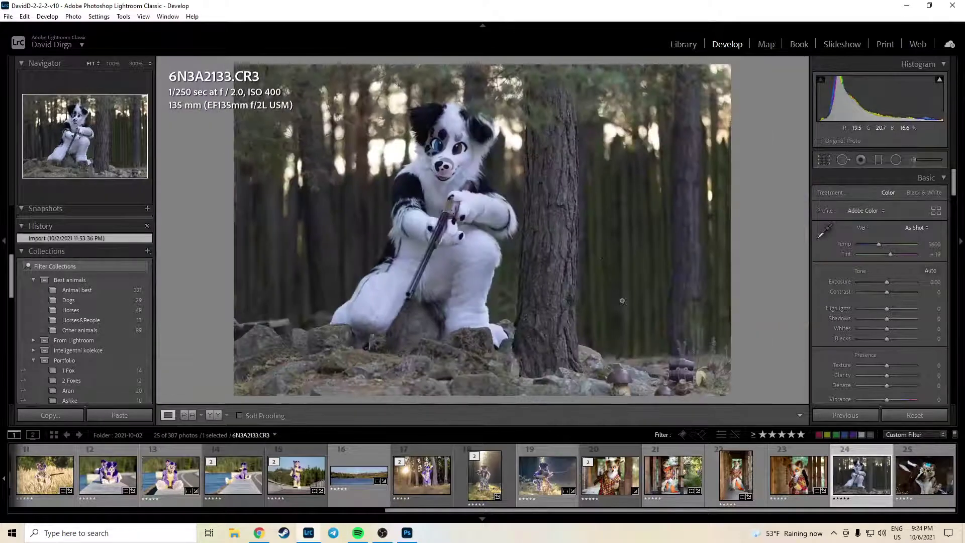
left_click(651, 352)
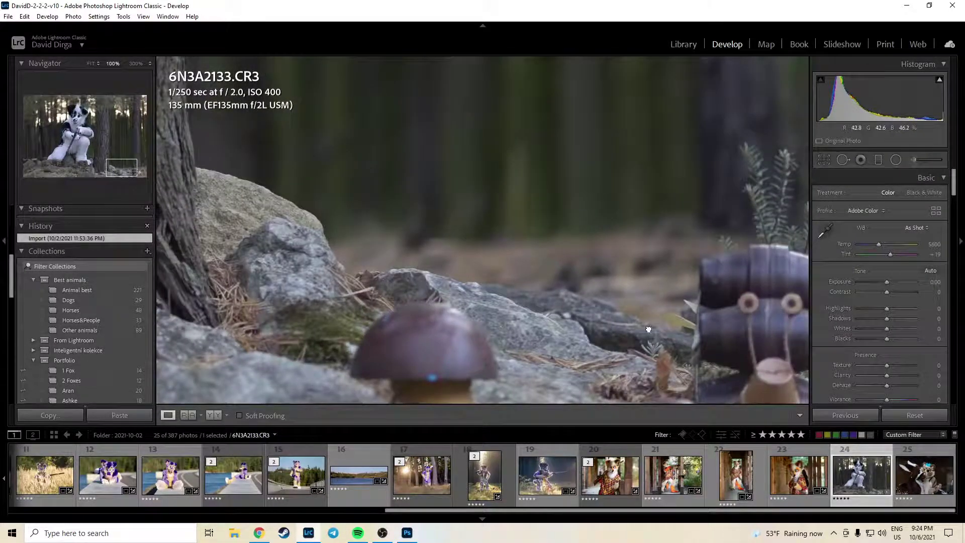
left_click_drag(648, 329, 468, 274)
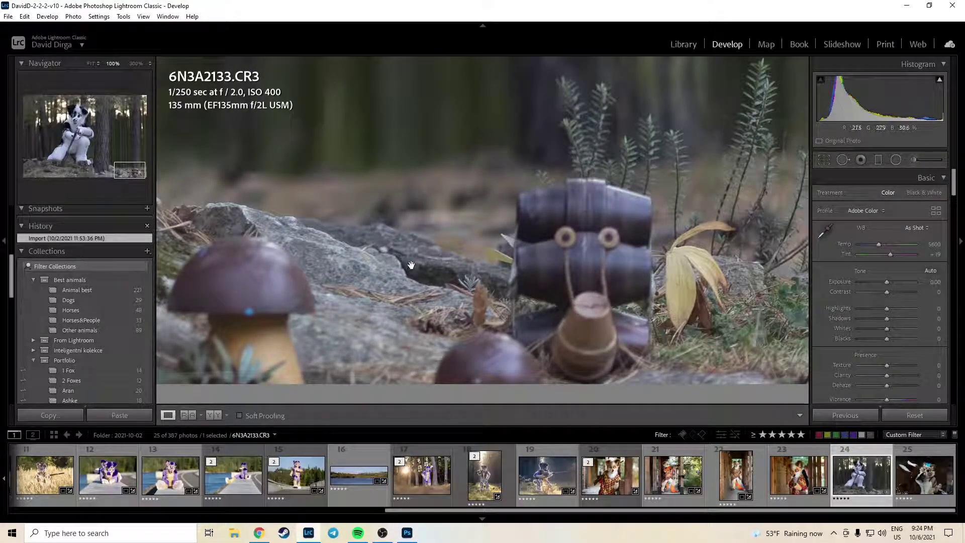
left_click(498, 266)
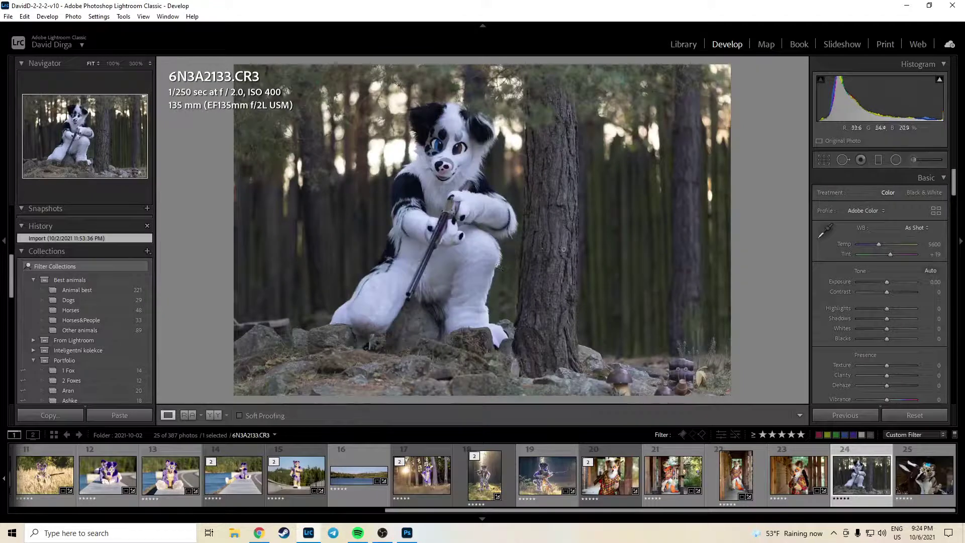
Crop photo 6N3A2133 tighter around the character in the original aspect ratio, cutting off the outer right side and lower edge.
left_click(824, 160)
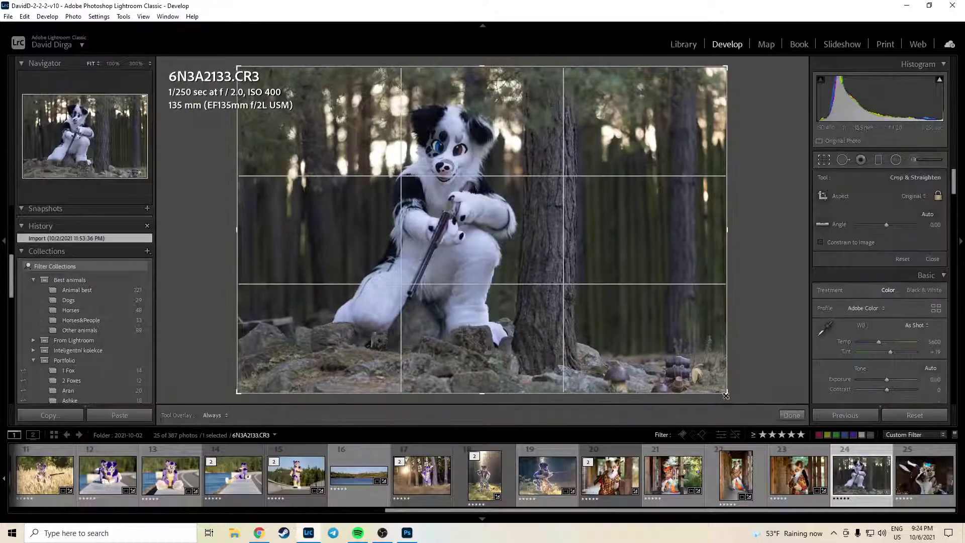
left_click_drag(726, 396, 712, 391)
left_click_drag(646, 330, 679, 280)
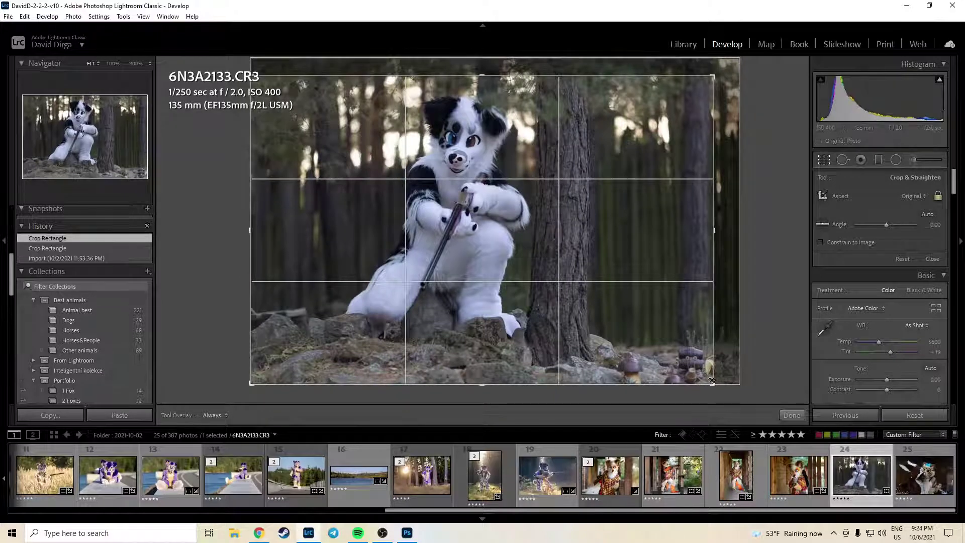
left_click_drag(714, 385, 685, 369)
left_click_drag(642, 330, 662, 336)
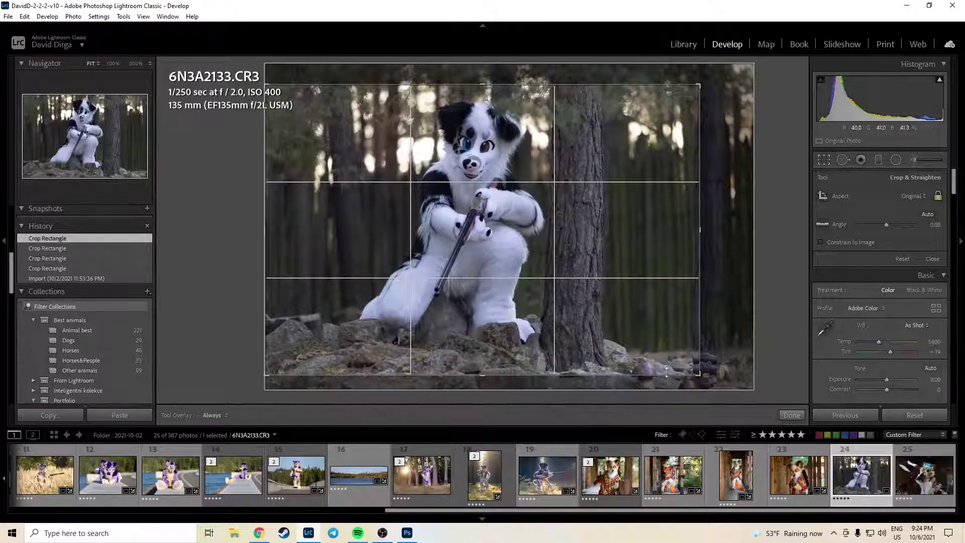
left_click(793, 416)
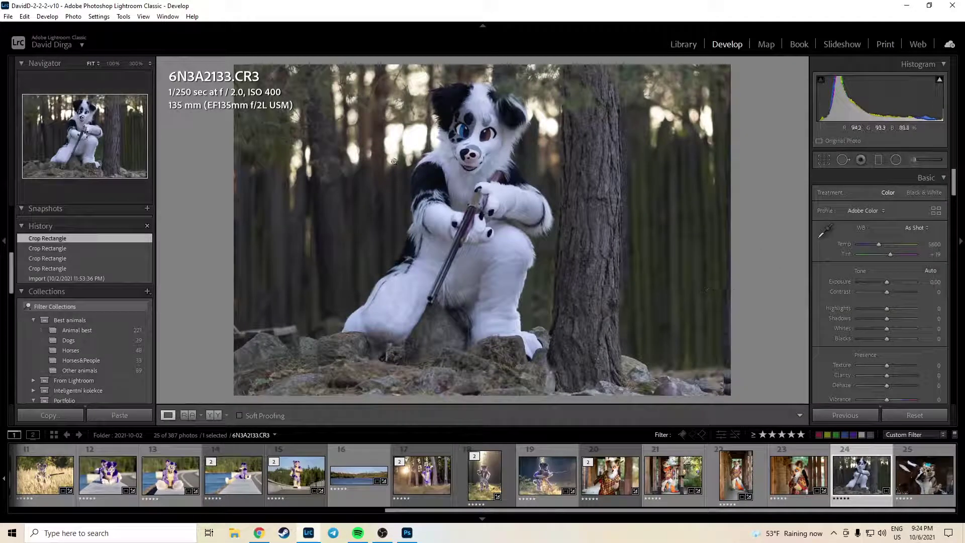
Set Exposure to +1.00 and Blacks to -46, and reset Highlights to 0.
left_click(934, 283)
type("0.6")
key("Return")
left_click_drag(934, 283, 937, 282)
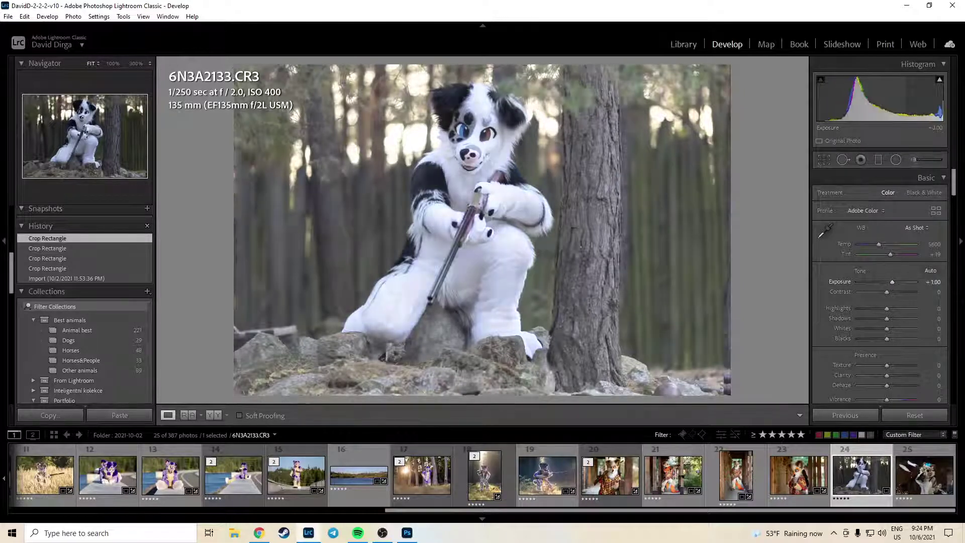
left_click_drag(886, 340, 893, 306)
double_click(831, 308)
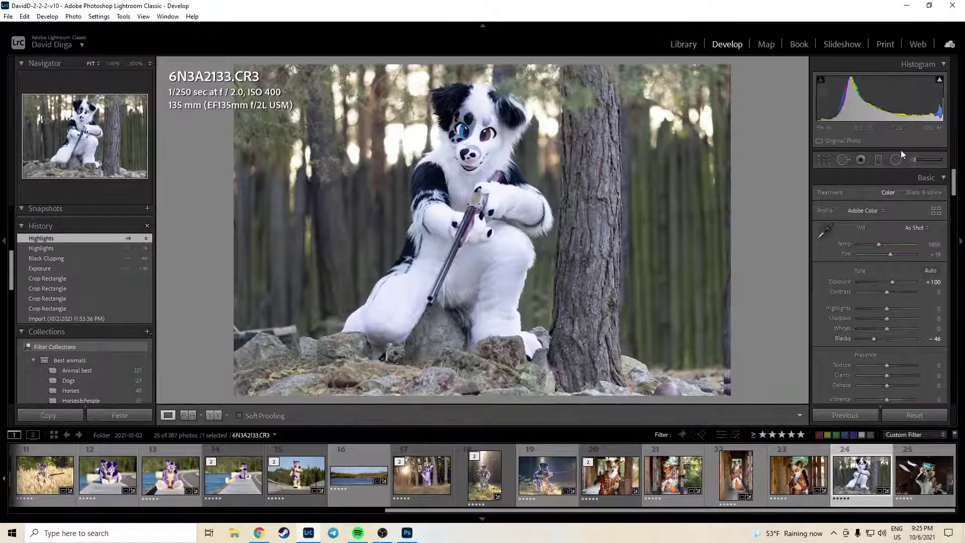
Try a warmer white balance with Temp at 5900 and 6200.
left_click(929, 245)
type("5900")
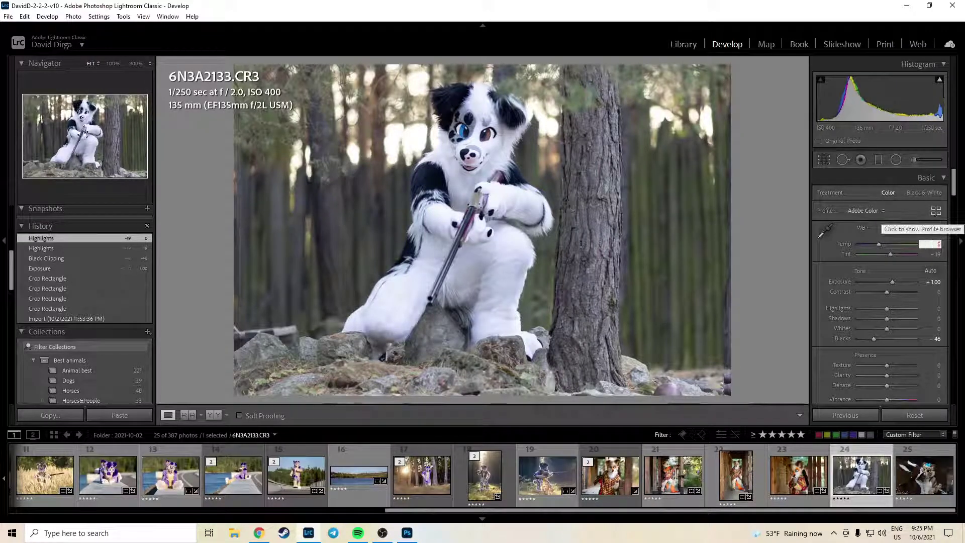
key("Return")
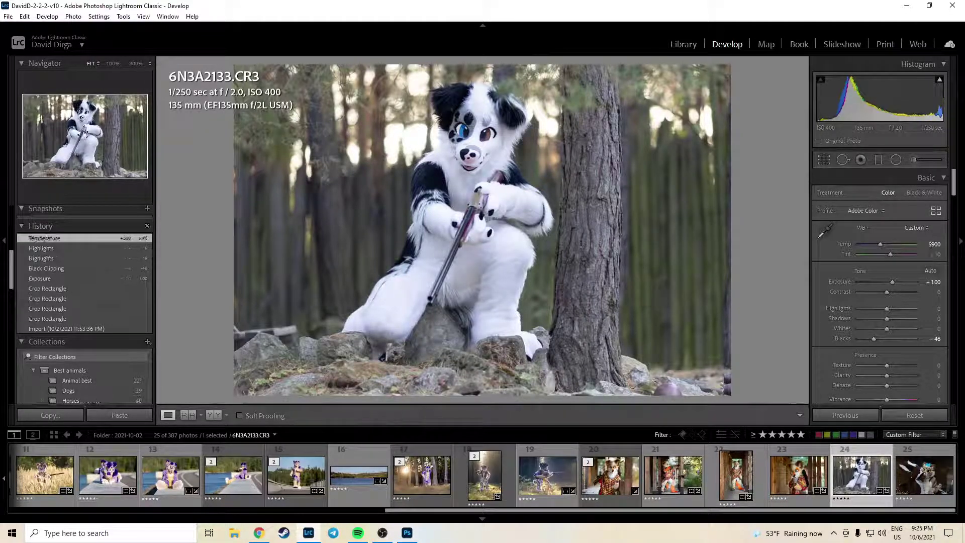
left_click(942, 245)
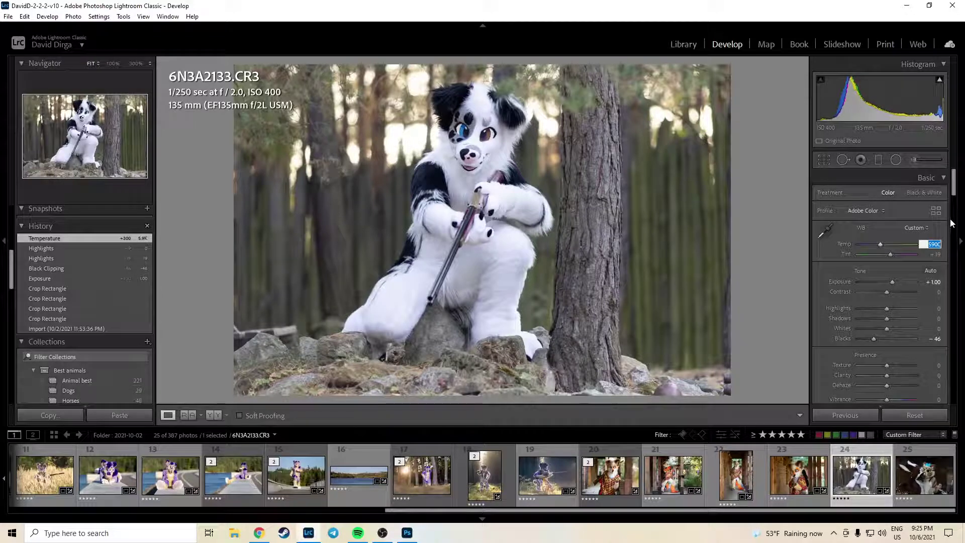
type("6200")
key("Return")
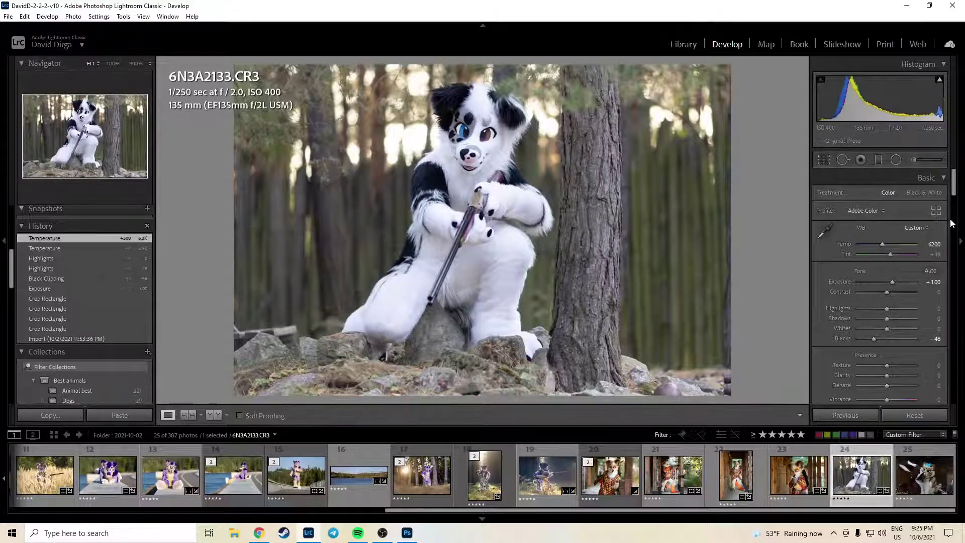
Sample the white balance from the character's white forearm fur, and refine it to Temp 7500 and Tint +8.
left_click(824, 231)
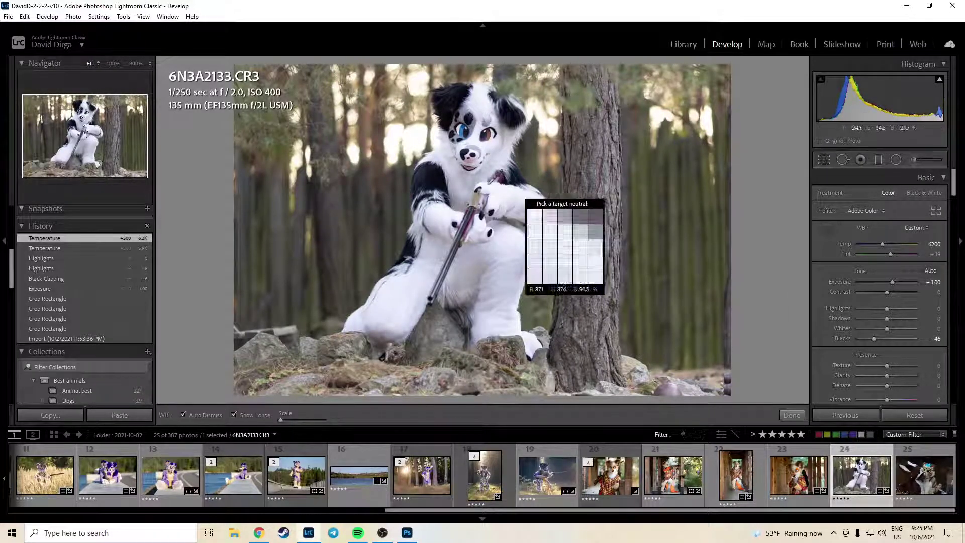
left_click(502, 198)
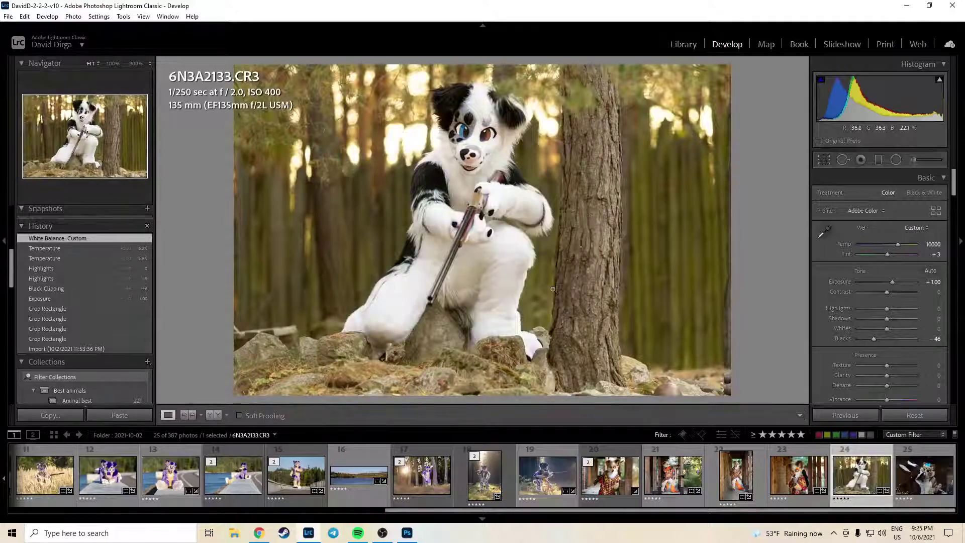
left_click(933, 244)
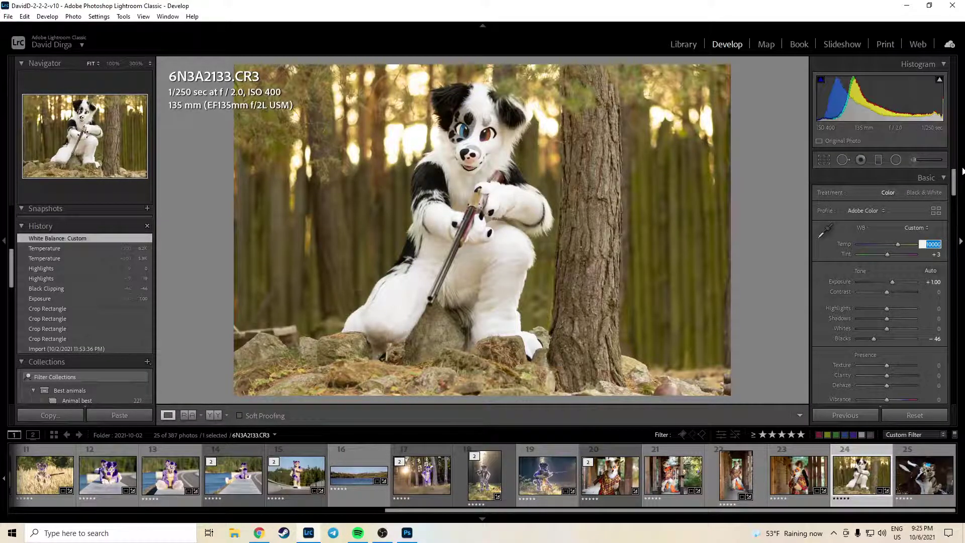
type("8500")
key("Return")
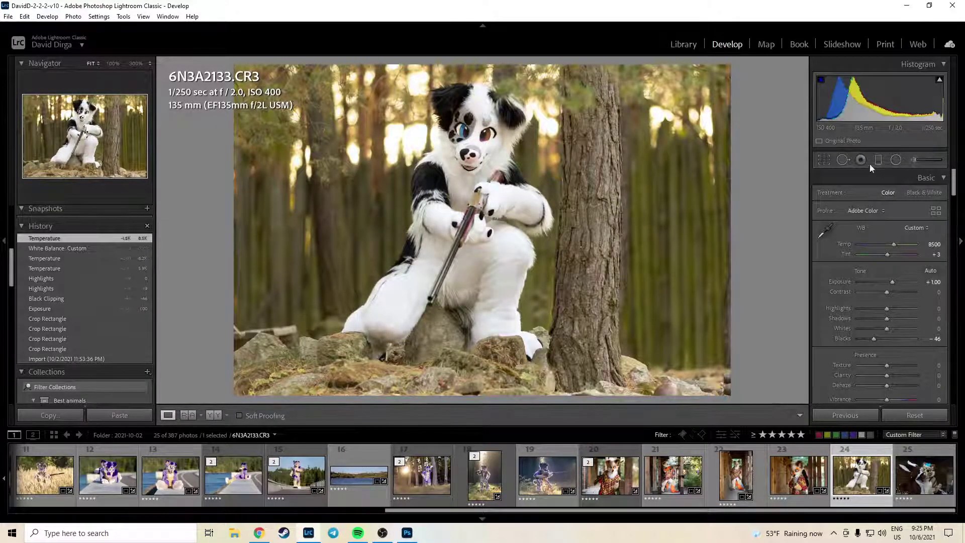
type("7450")
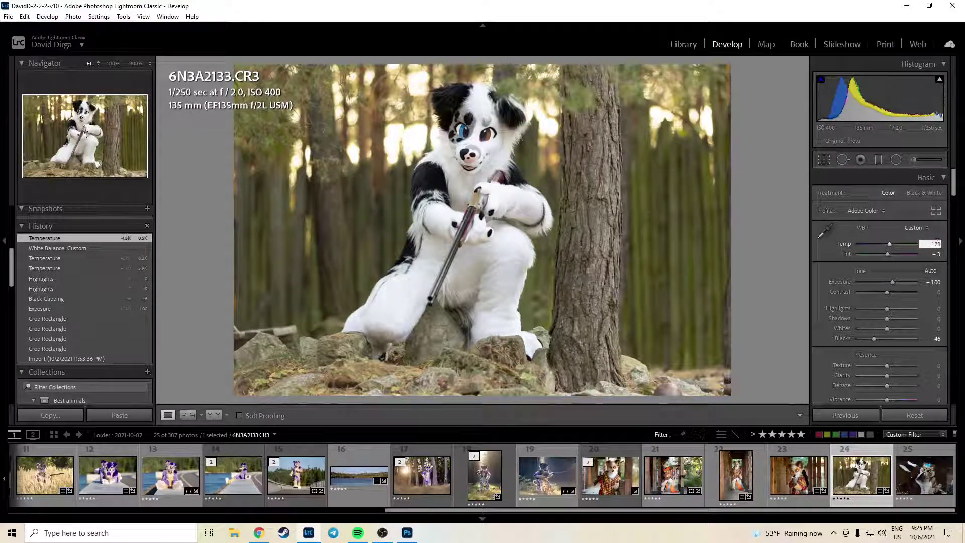
type("00")
key("Return")
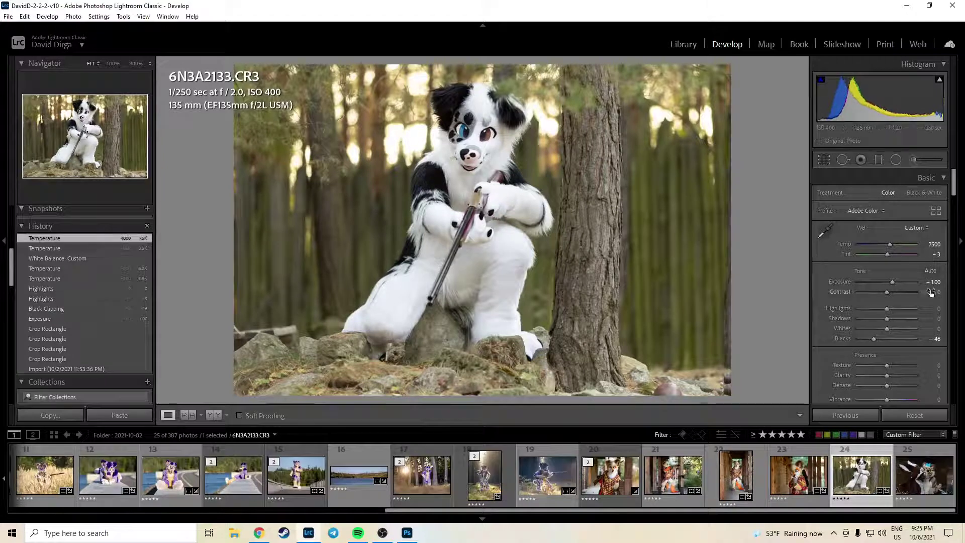
left_click(935, 253)
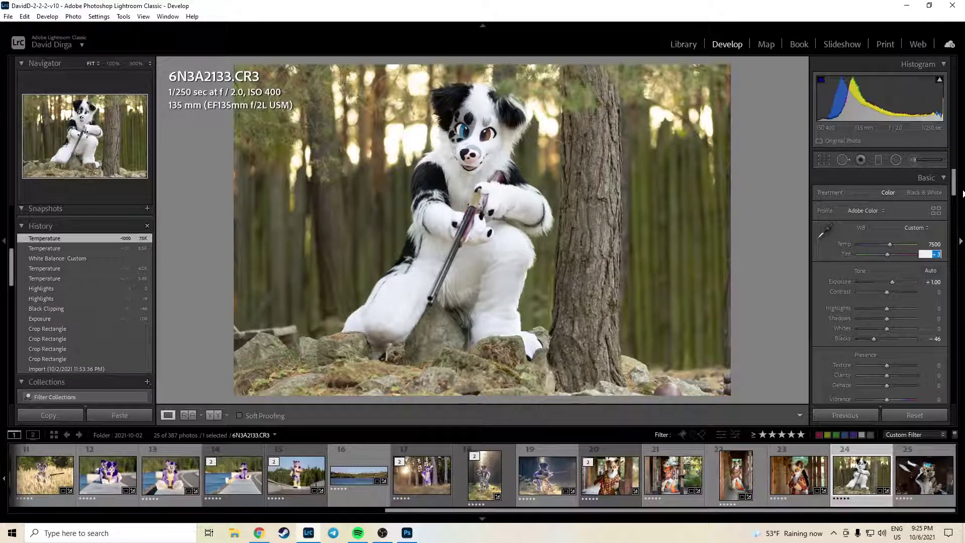
type("8")
key("Return")
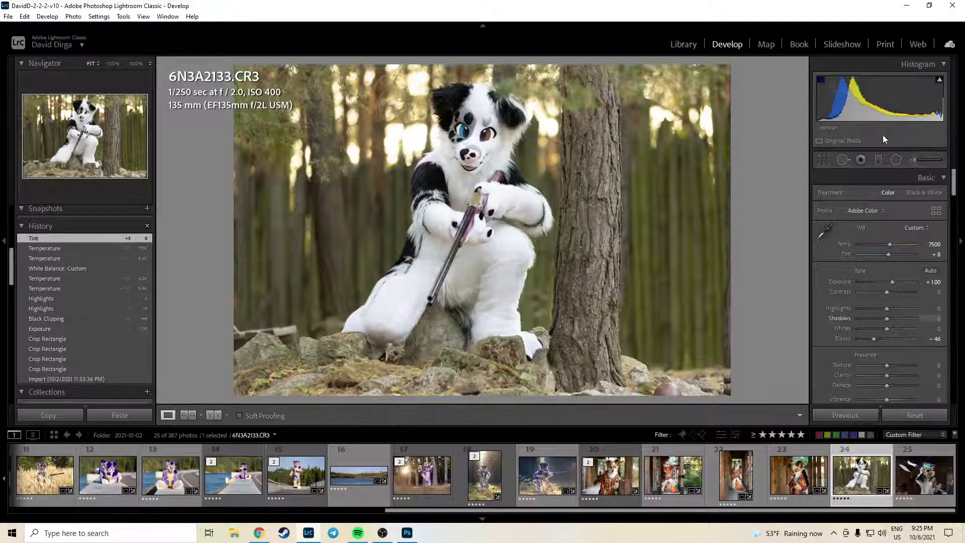
Paint a Burn brush adjustment with Exposure -0.30 and Highlights -40 over the bright background gaps on both sides of the character.
left_click(931, 160)
left_click(876, 195)
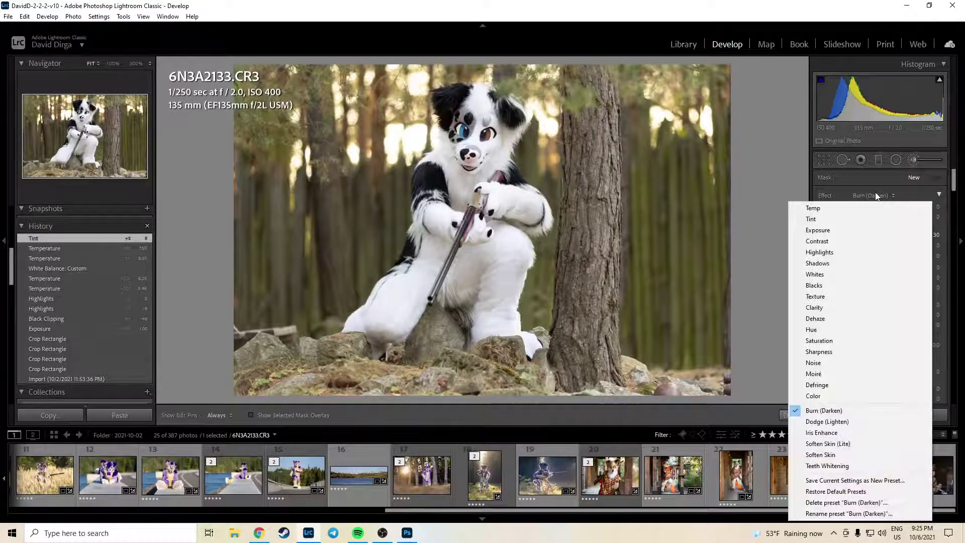
key("Escape")
left_click(938, 256)
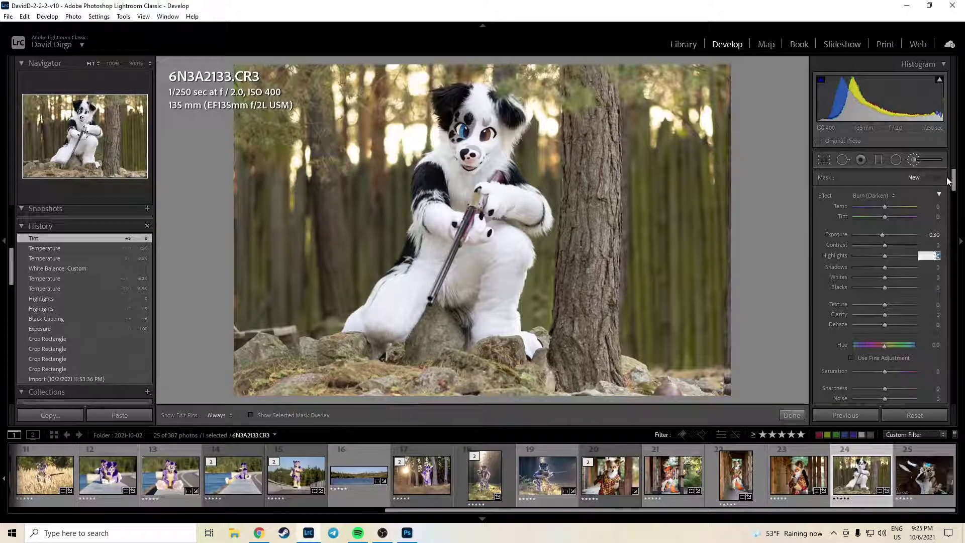
key("h")
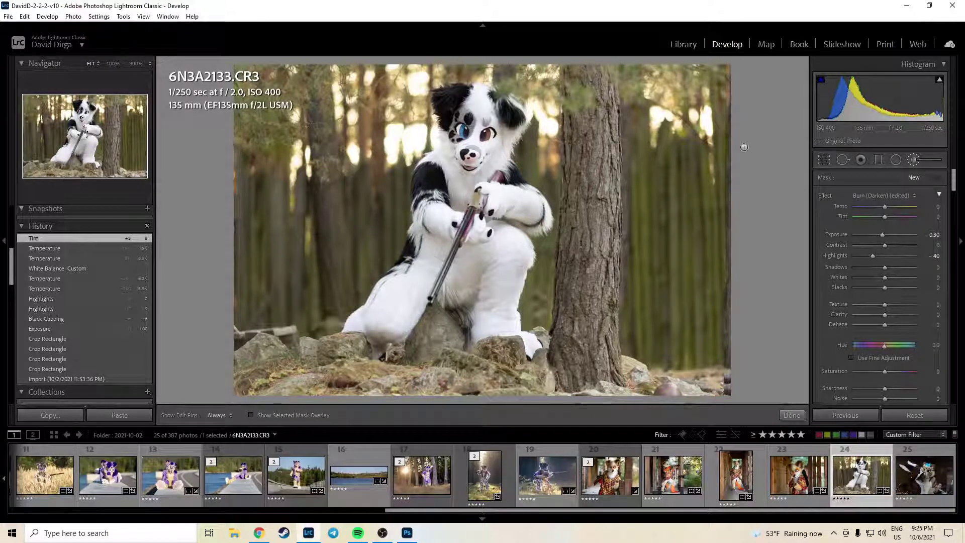
mouse_move(690, 91)
left_mouse_down()
mouse_move(687, 120)
mouse_move(649, 132)
left_mouse_up()
key("h")
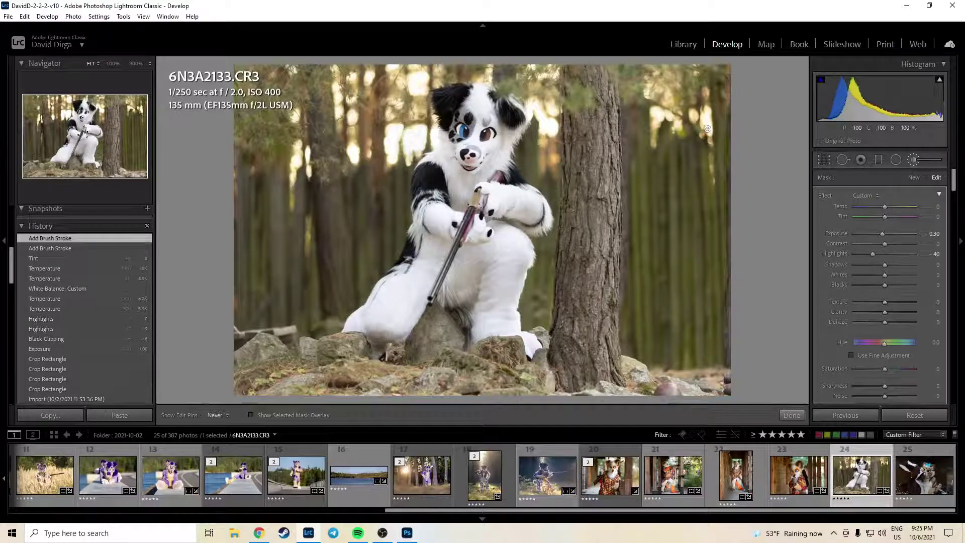
left_click_drag(365, 104, 351, 130)
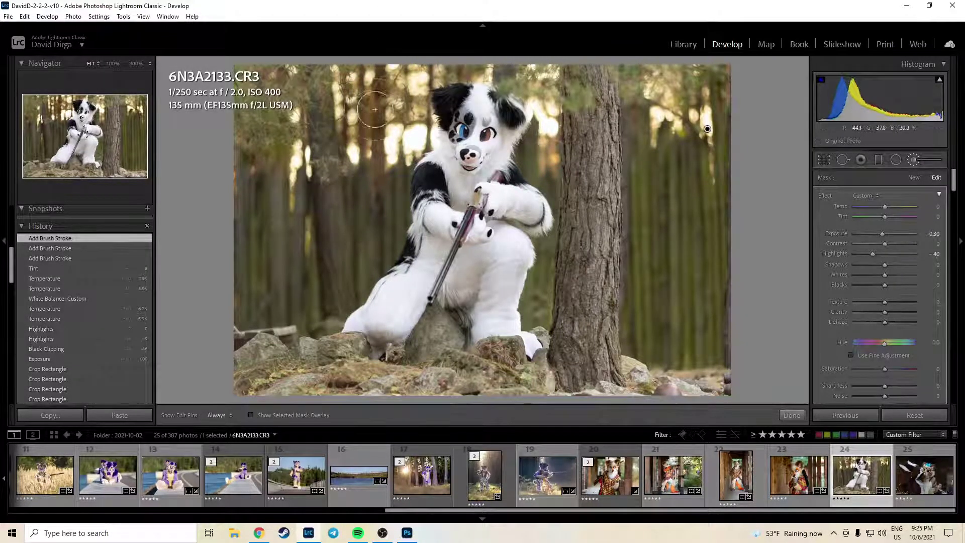
key("h")
scroll(374, 141, "up", 4)
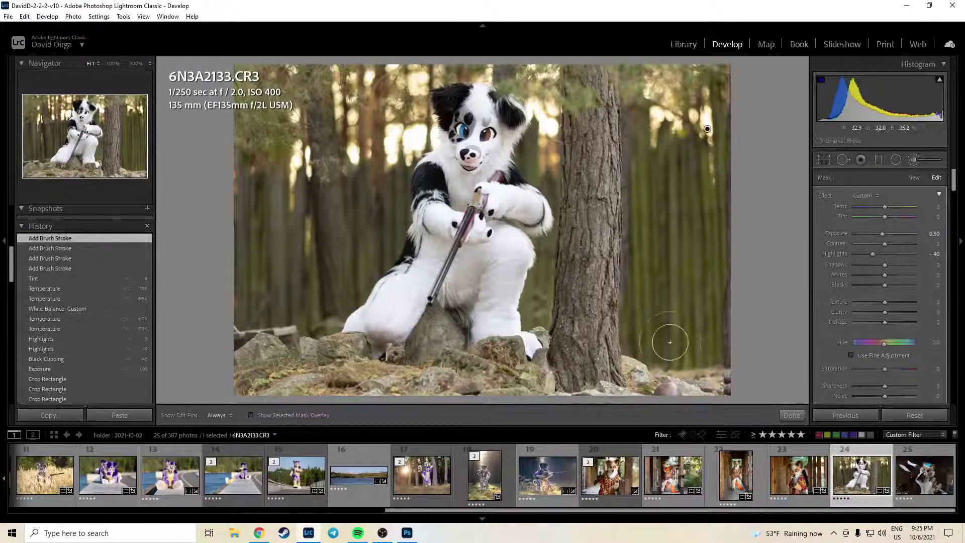
left_click(792, 415)
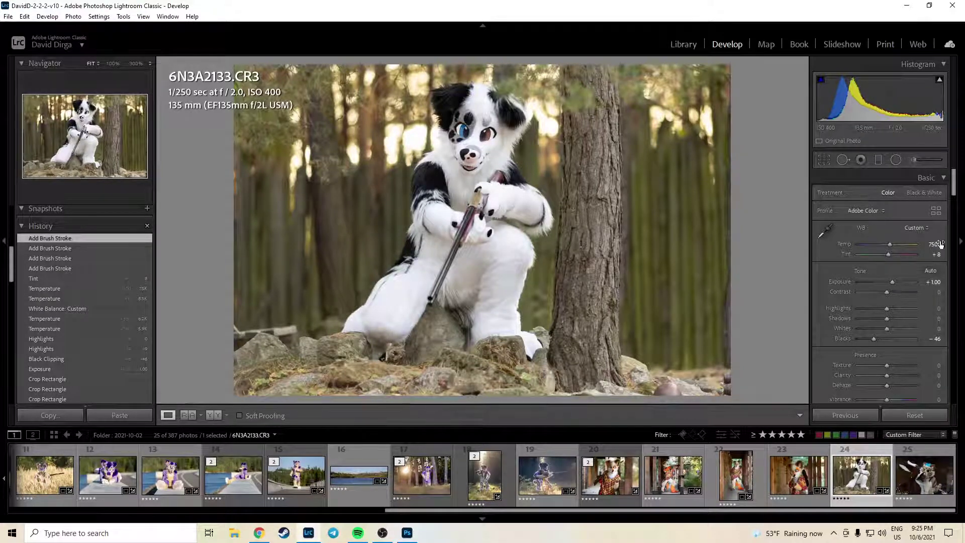
Raise the overall Exposure to +1.40 and darken the surroundings with a radial filter around the character at Exposure -0.80 and Highlights 0.
left_click_drag(933, 284, 940, 284)
left_click(902, 161)
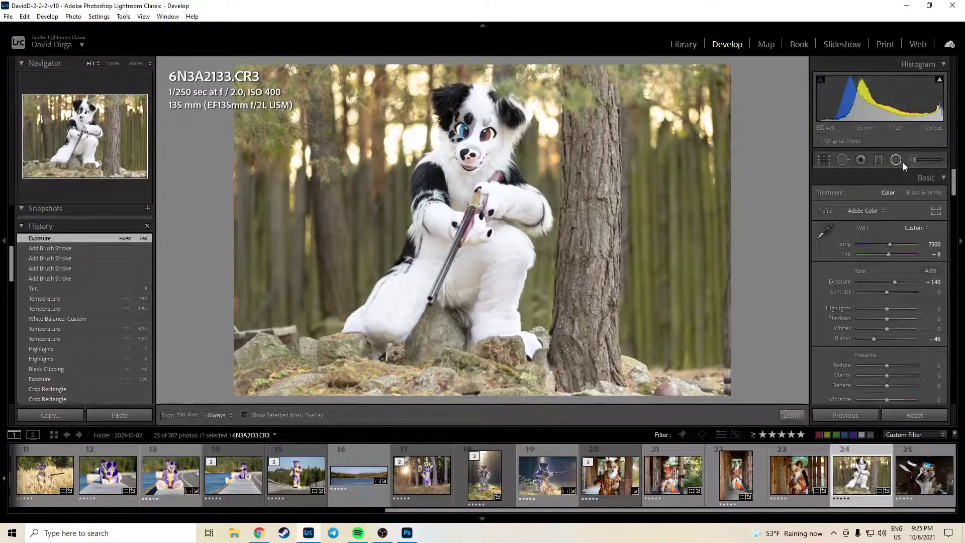
left_click_drag(471, 227, 573, 390)
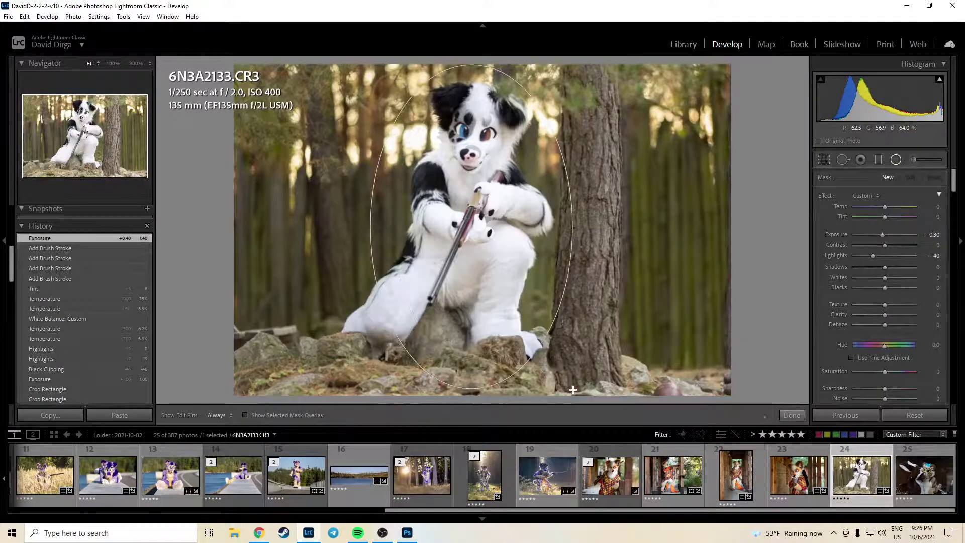
left_click_drag(556, 347, 566, 358)
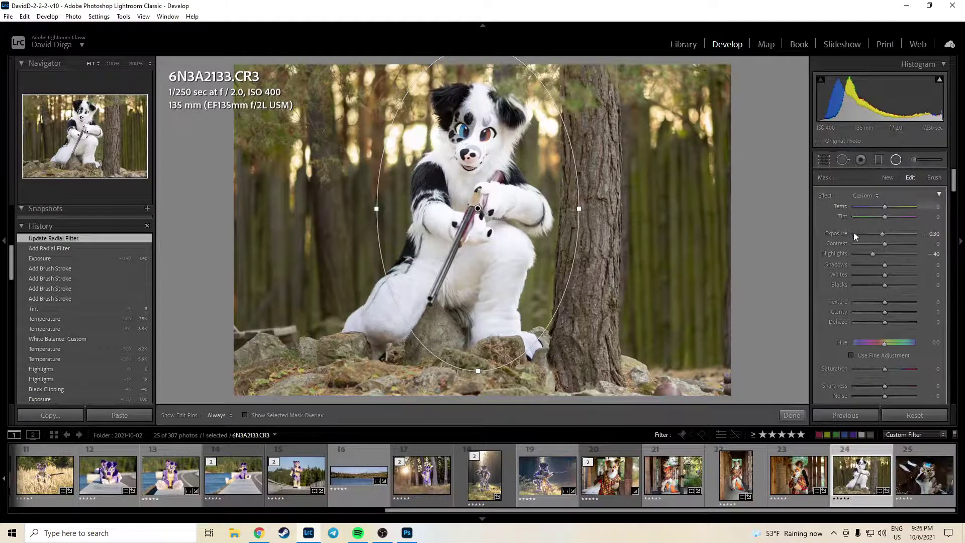
double_click(839, 254)
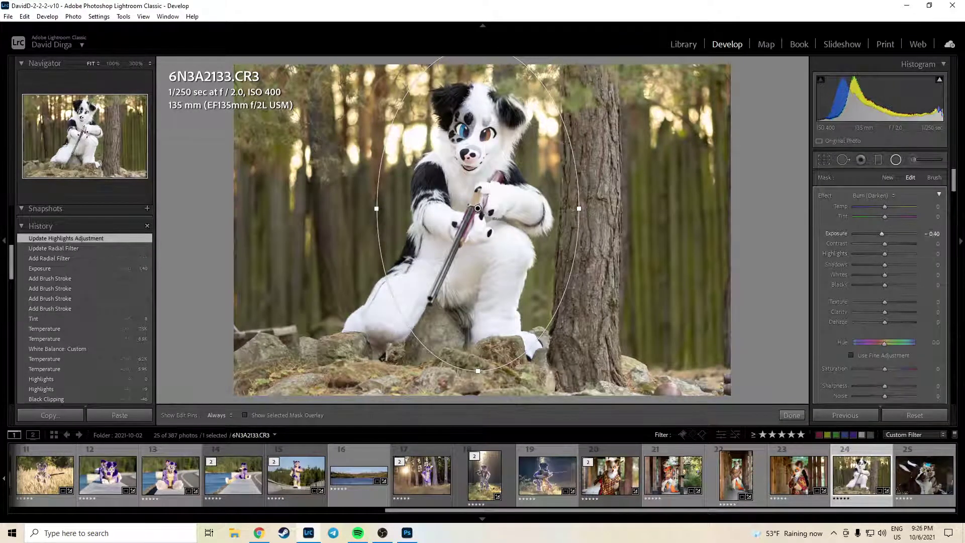
left_click_drag(882, 234, 879, 234)
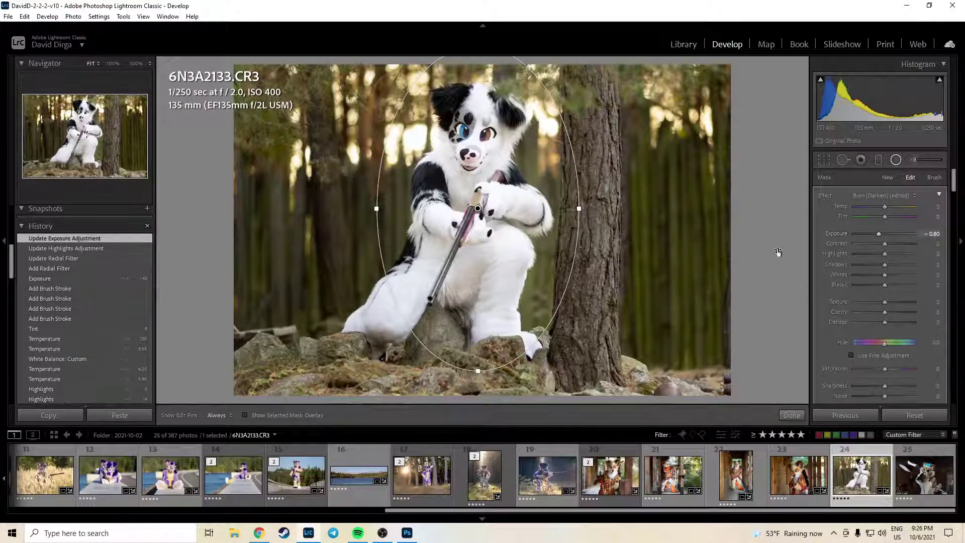
left_click_drag(564, 249, 556, 251)
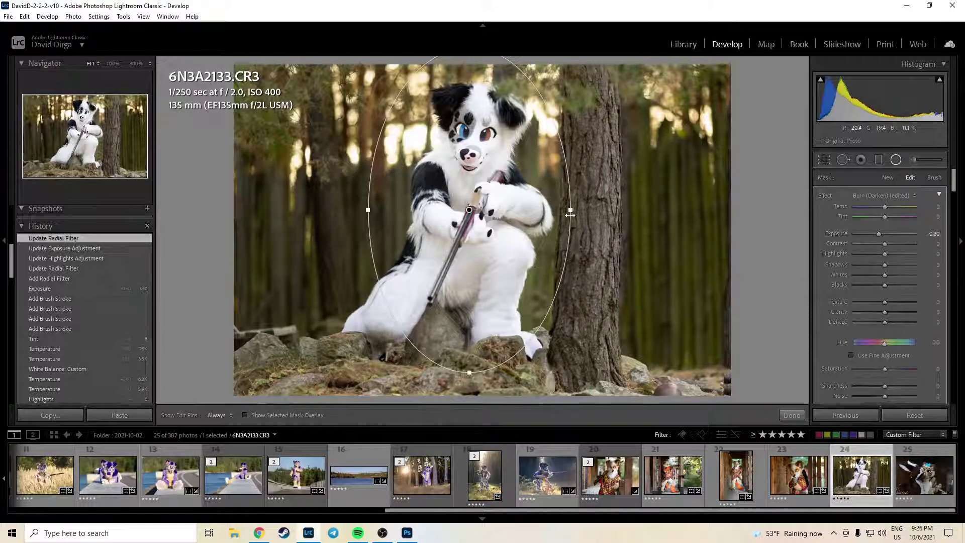
left_click(792, 415)
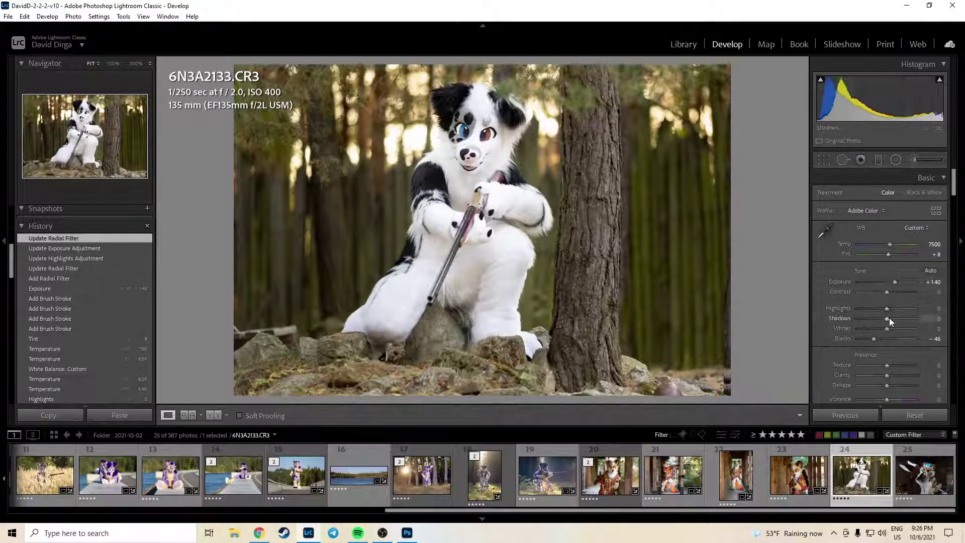
Set Shadows +37, Blacks -49, Highlights -18 and Whites +37, and undo a trial Exposure increase to +1.70.
left_click_drag(885, 318, 899, 332)
double_click(841, 328)
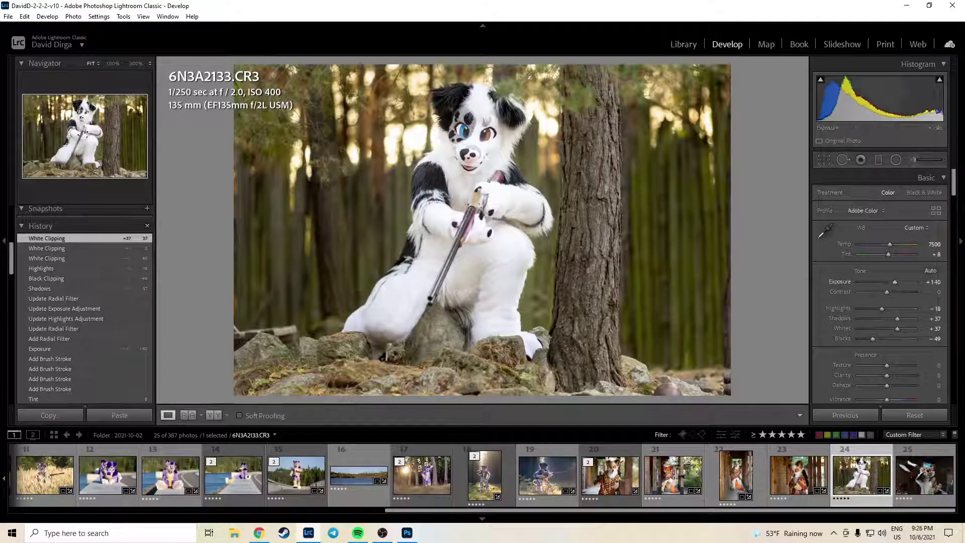
scroll(930, 284, "up", 3)
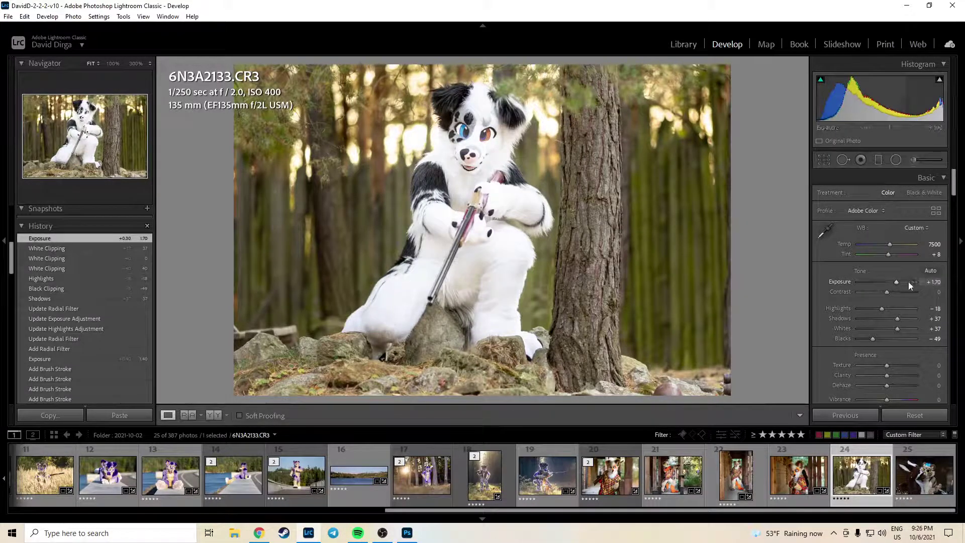
key("ctrl+z")
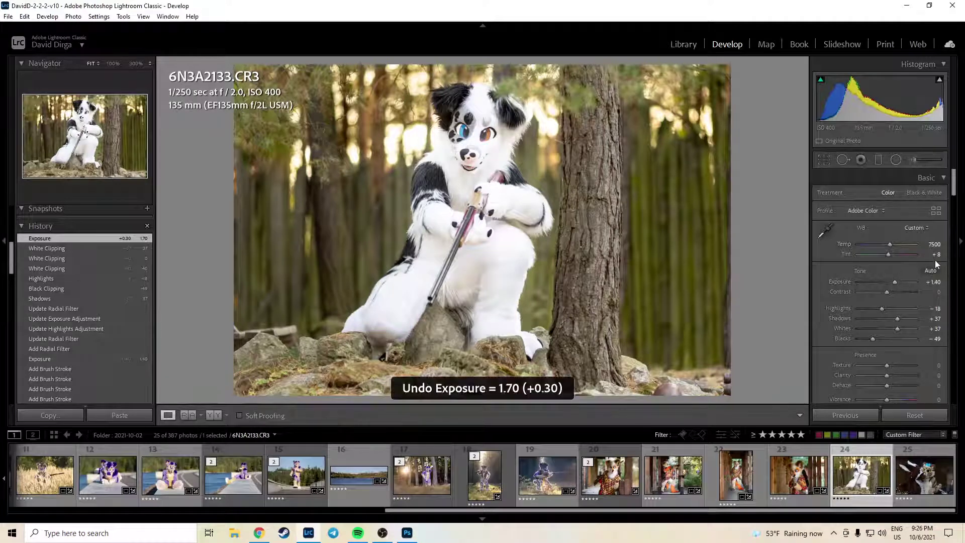
Set Dehaze to +10 and Clarity to +10 on the forest portrait.
left_click(936, 385)
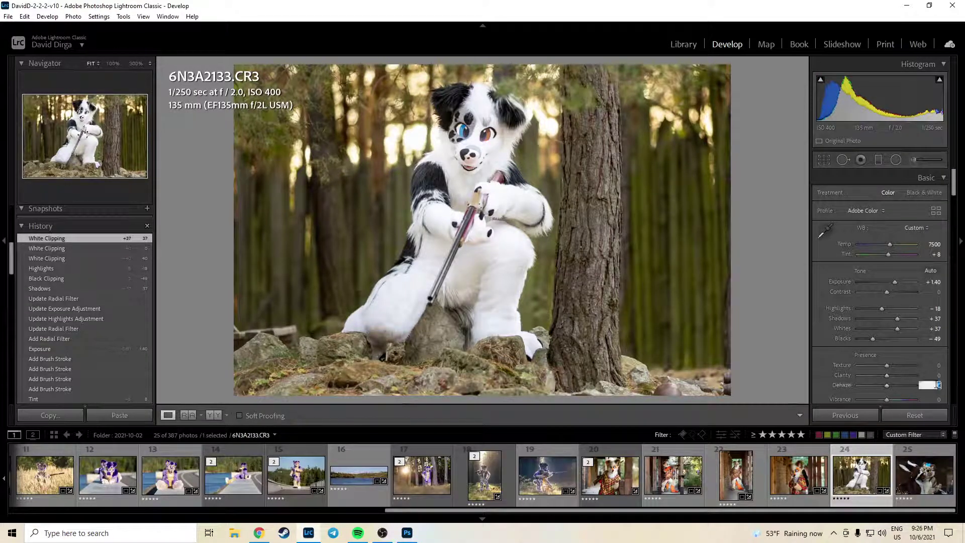
type("10")
key("Return")
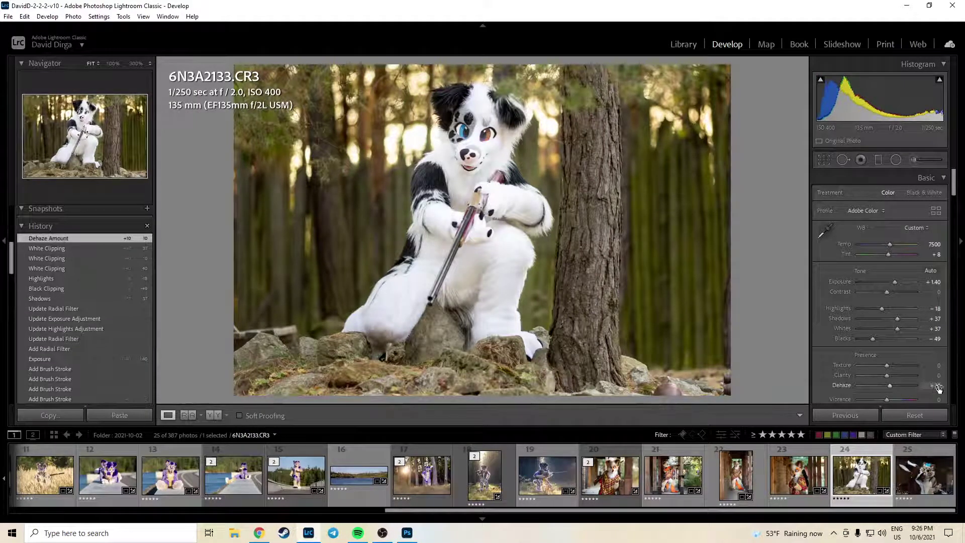
type("10")
key("Return")
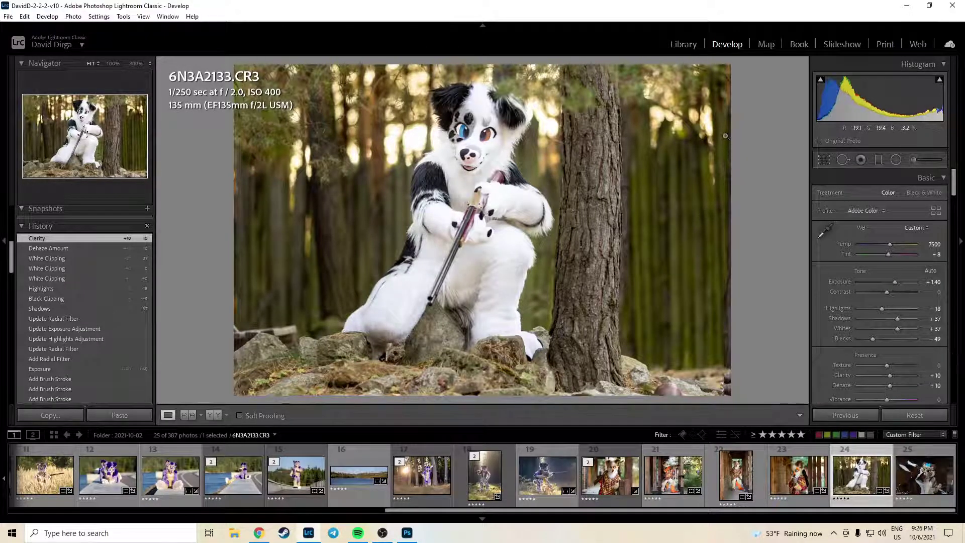
Send photo 6N3A2133 from Lightroom Classic to Photoshop for editing and switch to Photoshop.
right_click(643, 228)
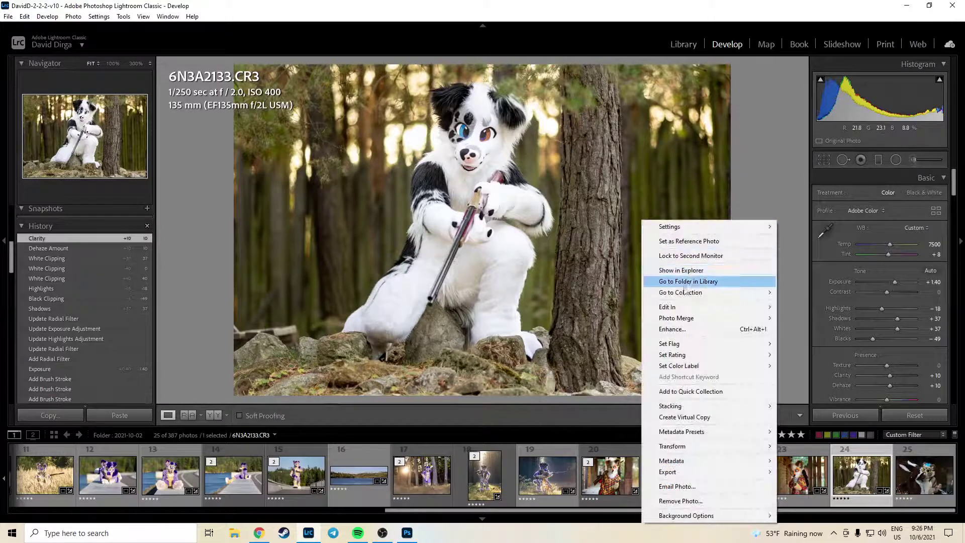
mouse_move(671, 308)
left_click(812, 309)
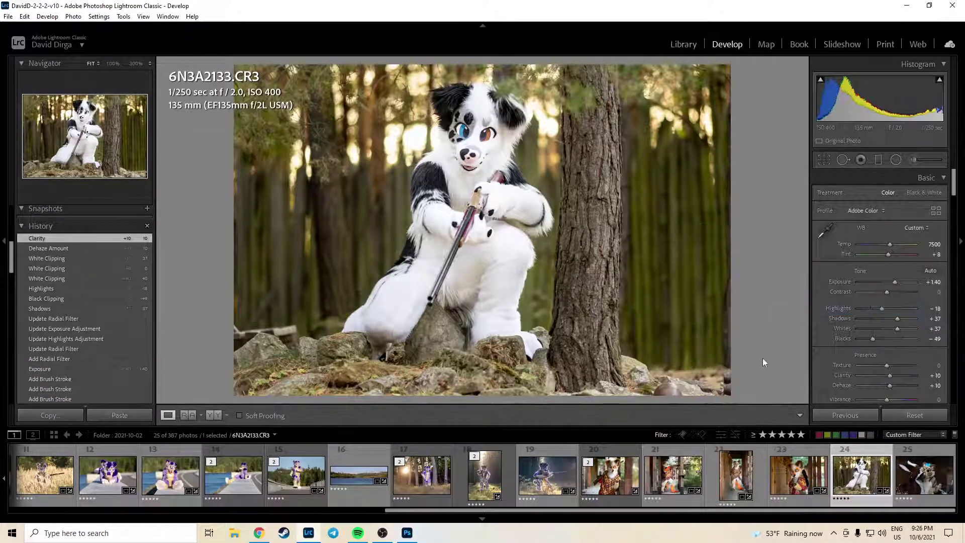
left_click(407, 533)
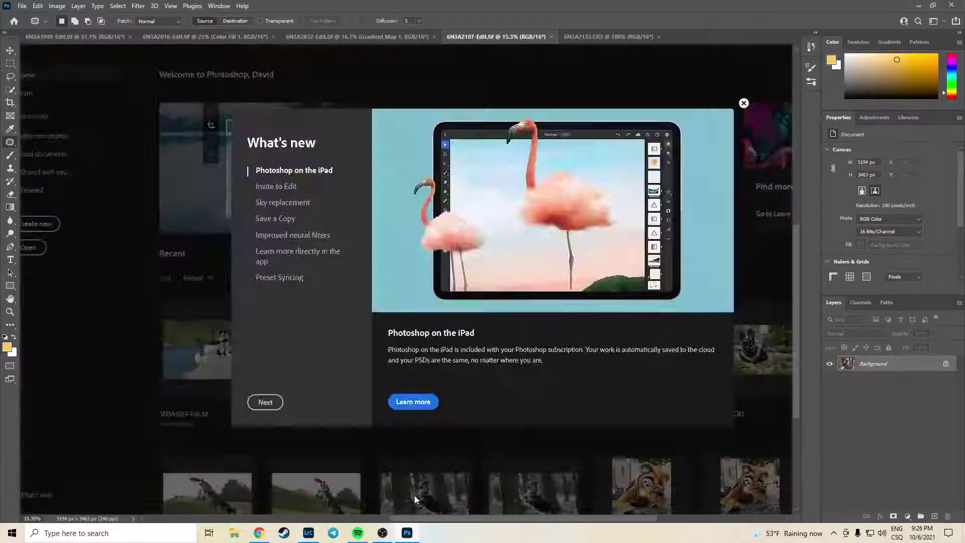
Lasso the round brown object at the photo's lower edge beside the tree trunk and replace it with a content-aware fill.
scroll(639, 472, "up", 8)
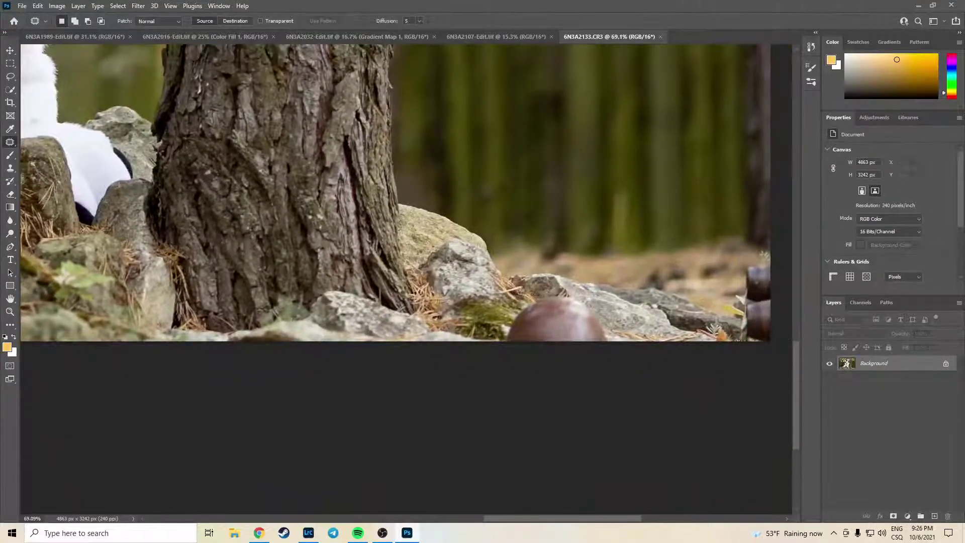
left_click(11, 76)
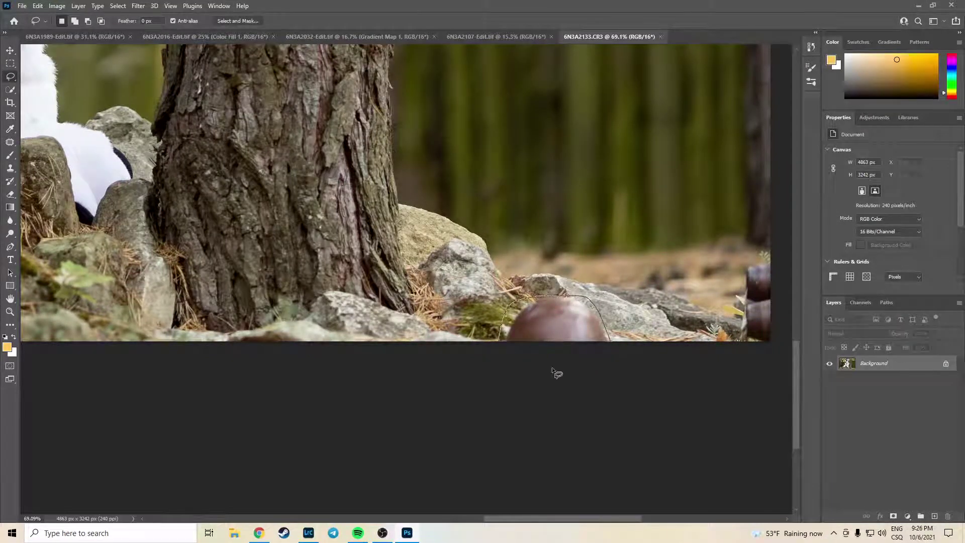
left_click_drag(552, 371, 496, 382)
key("shift+F5")
key("Return")
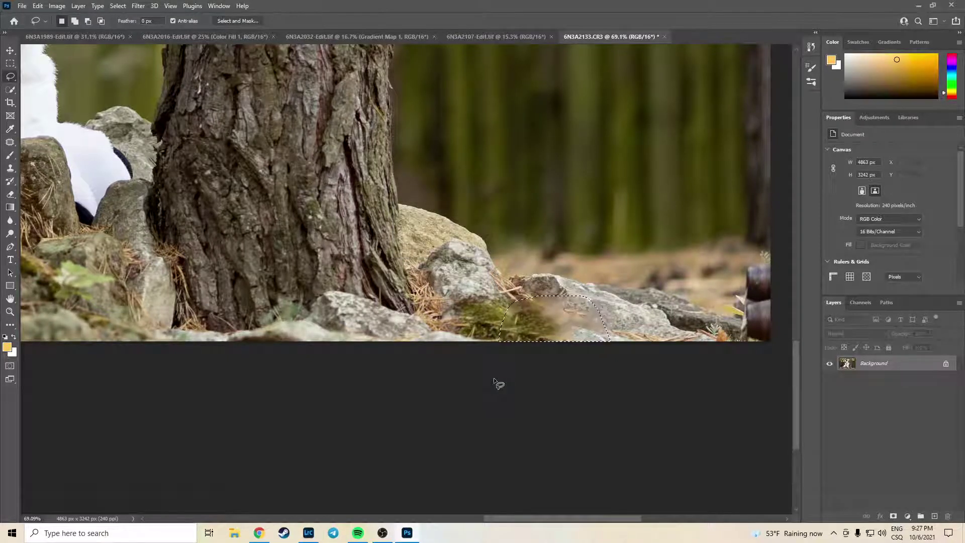
Deselect the filled area and clone pine needles and mossy rock texture over its blurry patch with the Clone Stamp tool.
scroll(496, 383, "up", 3)
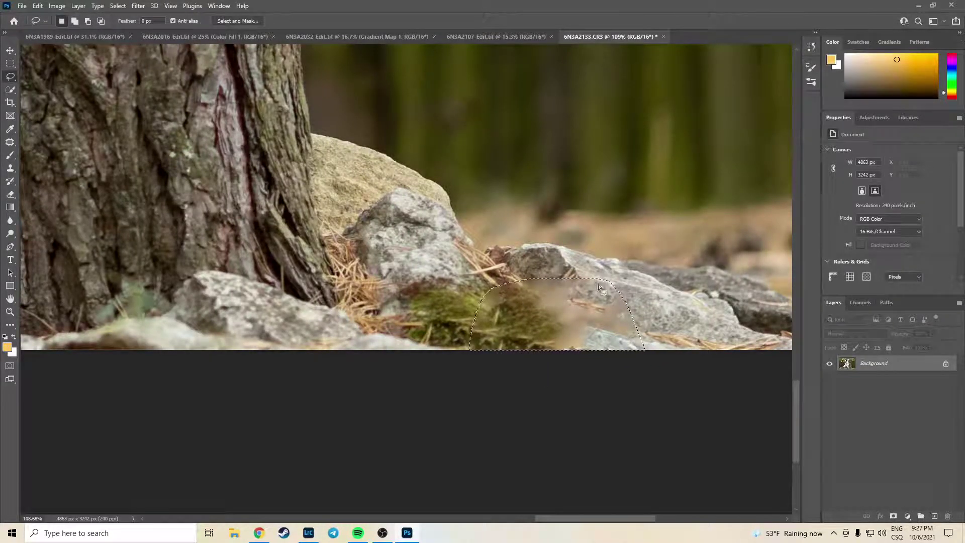
left_click(670, 243)
key("s")
mouse_move(462, 268)
left_mouse_down()
mouse_move(442, 268)
mouse_move(452, 268)
left_mouse_up()
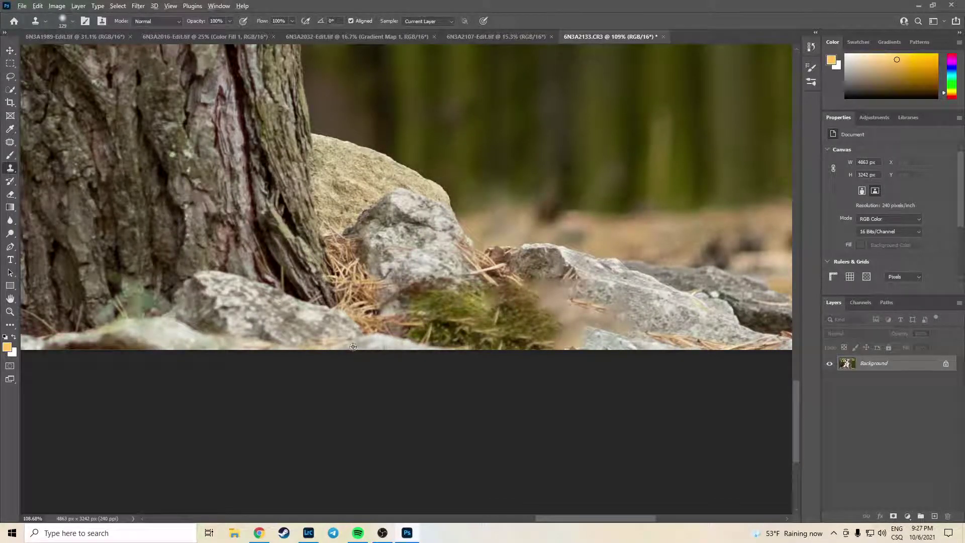
left_click(263, 326, "alt")
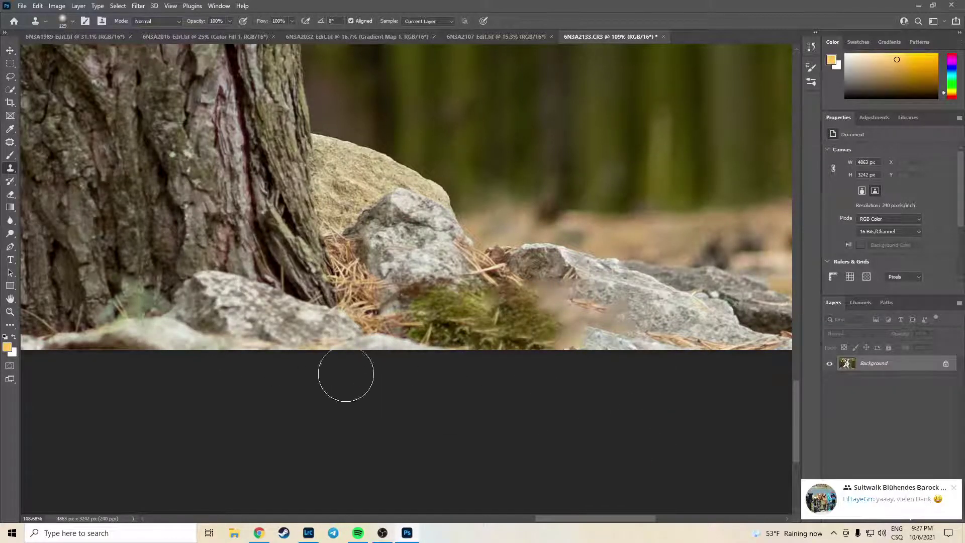
mouse_move(247, 311)
left_mouse_down()
mouse_move(554, 236)
mouse_move(523, 271)
mouse_move(533, 282)
mouse_move(525, 305)
mouse_move(572, 318)
left_mouse_up()
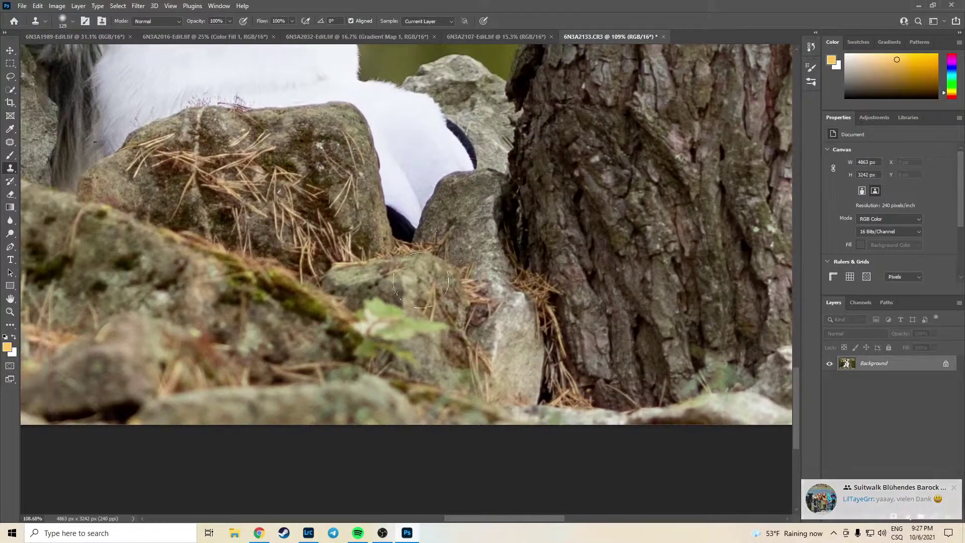
left_click_drag(647, 350, 141, 252)
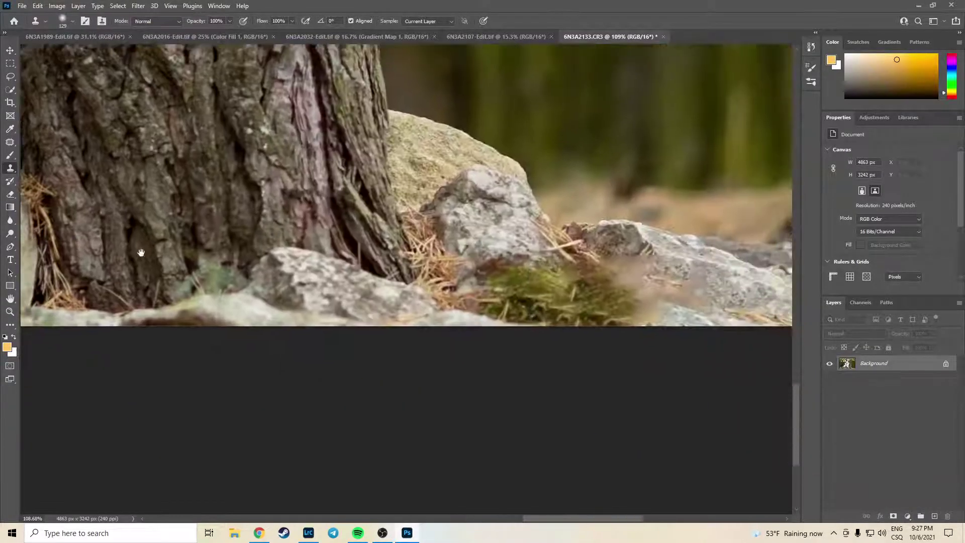
mouse_move(583, 313)
left_mouse_down()
mouse_move(549, 328)
mouse_move(448, 340)
mouse_move(606, 351)
left_mouse_up()
mouse_move(507, 310)
left_mouse_down()
mouse_move(438, 369)
mouse_move(424, 358)
mouse_move(478, 298)
mouse_move(381, 393)
mouse_move(465, 340)
mouse_move(533, 313)
mouse_move(560, 284)
mouse_move(536, 283)
left_mouse_up()
scroll(576, 319, "up", 2)
right_click(562, 288, "alt")
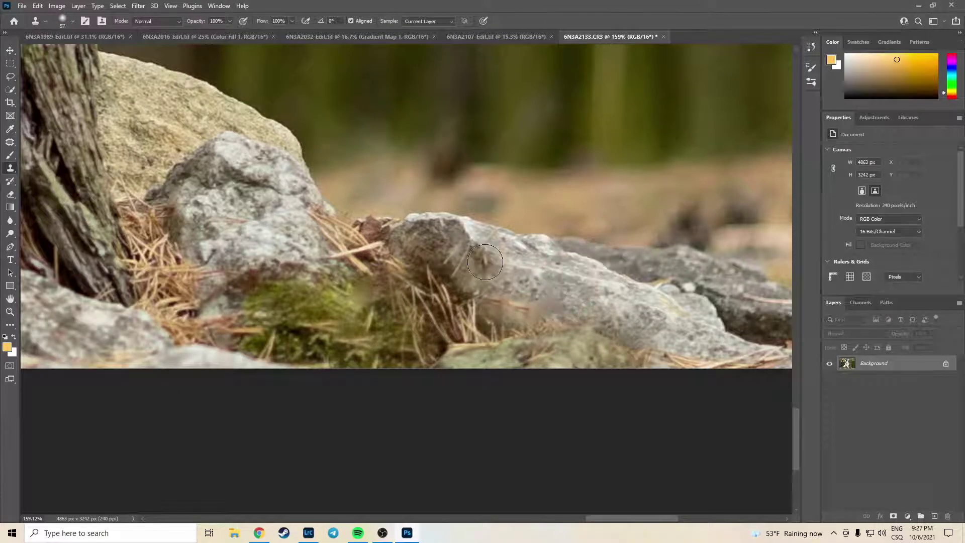
Refine the patched area with a smaller Clone Stamp brush, blending pine needles and grey rock texture over the remaining smudges.
mouse_move(460, 294)
left_mouse_down()
mouse_move(476, 272)
mouse_move(473, 292)
mouse_move(467, 273)
mouse_move(465, 284)
mouse_move(442, 268)
mouse_move(456, 316)
mouse_move(456, 298)
mouse_move(497, 232)
left_mouse_up()
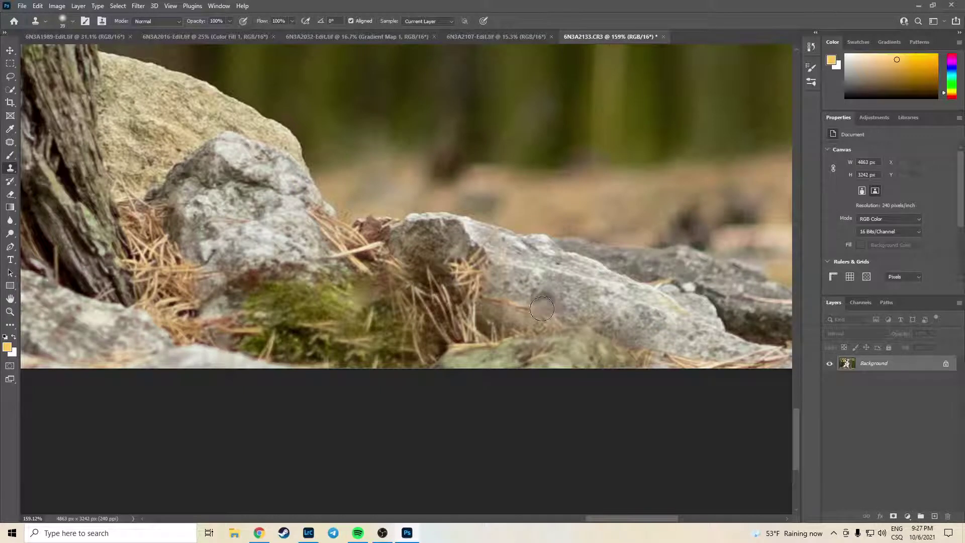
key("ctrl+z")
left_click_drag(467, 296, 450, 269)
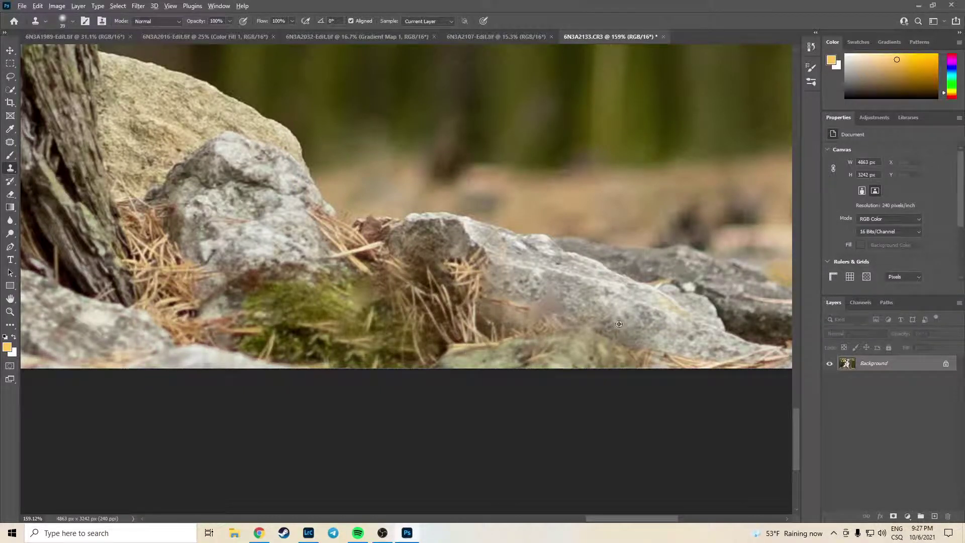
left_click(573, 293, "alt")
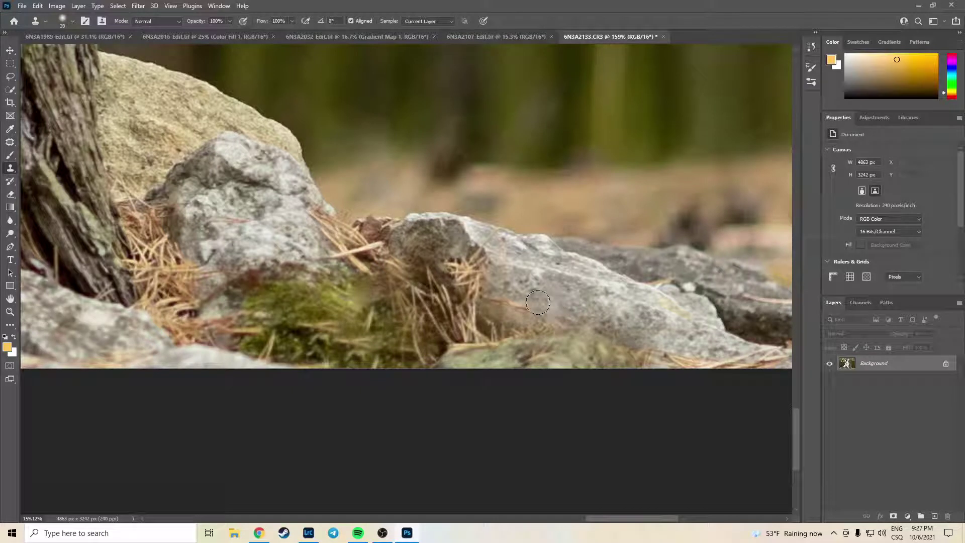
left_click_drag(523, 289, 513, 289)
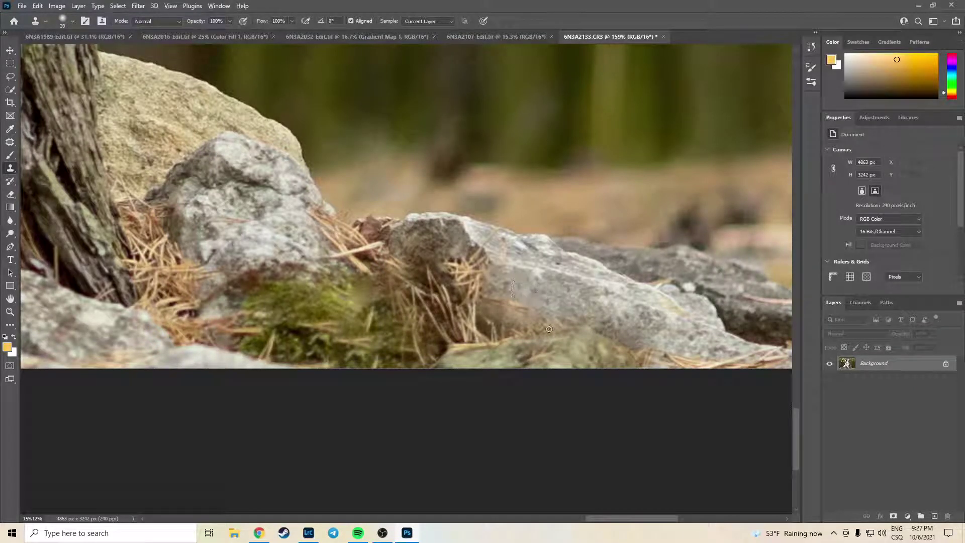
mouse_move(394, 283)
left_mouse_down()
mouse_move(469, 287)
mouse_move(469, 272)
mouse_move(390, 284)
left_mouse_up()
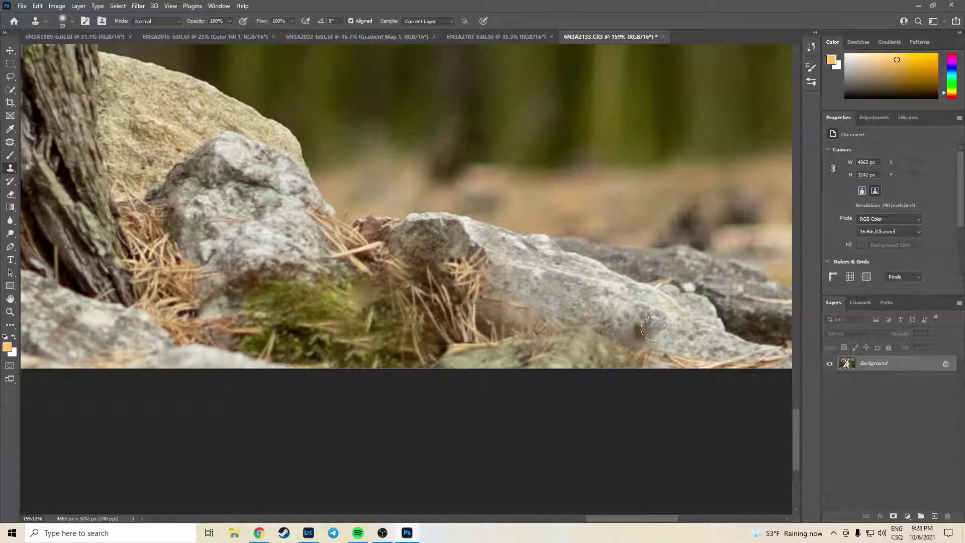
left_click_drag(643, 330, 678, 334)
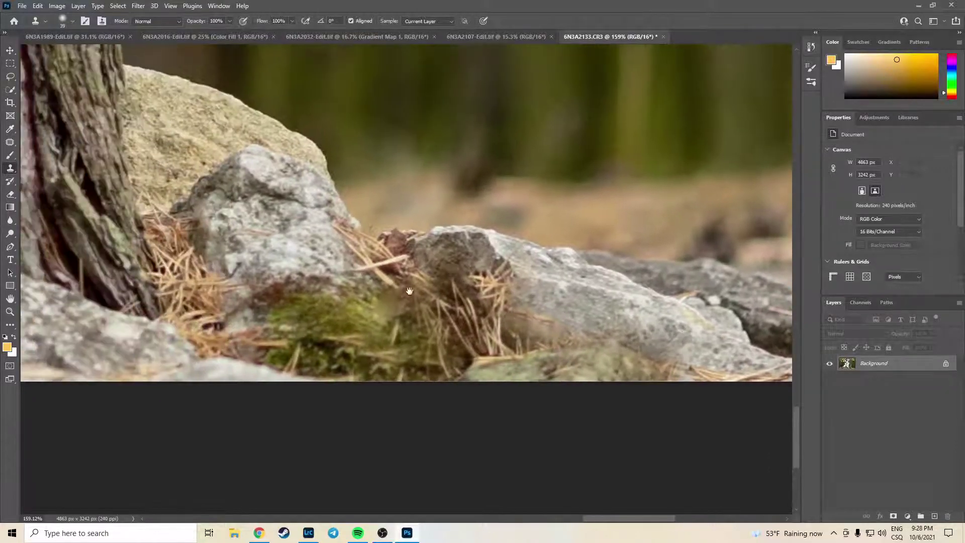
left_click_drag(409, 290, 16, 226)
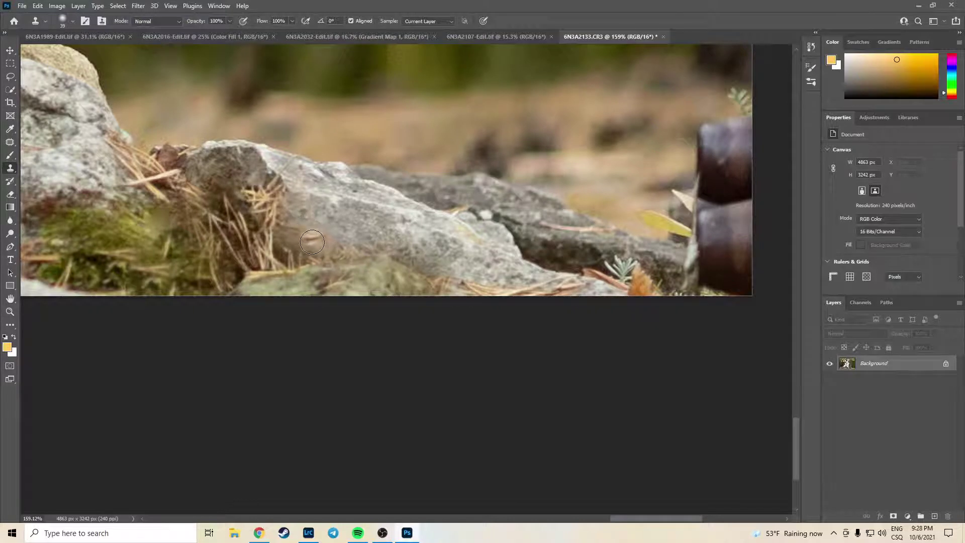
mouse_move(307, 245)
left_mouse_down()
mouse_move(342, 237)
mouse_move(328, 260)
mouse_move(304, 252)
mouse_move(299, 228)
mouse_move(336, 243)
mouse_move(305, 222)
left_mouse_up()
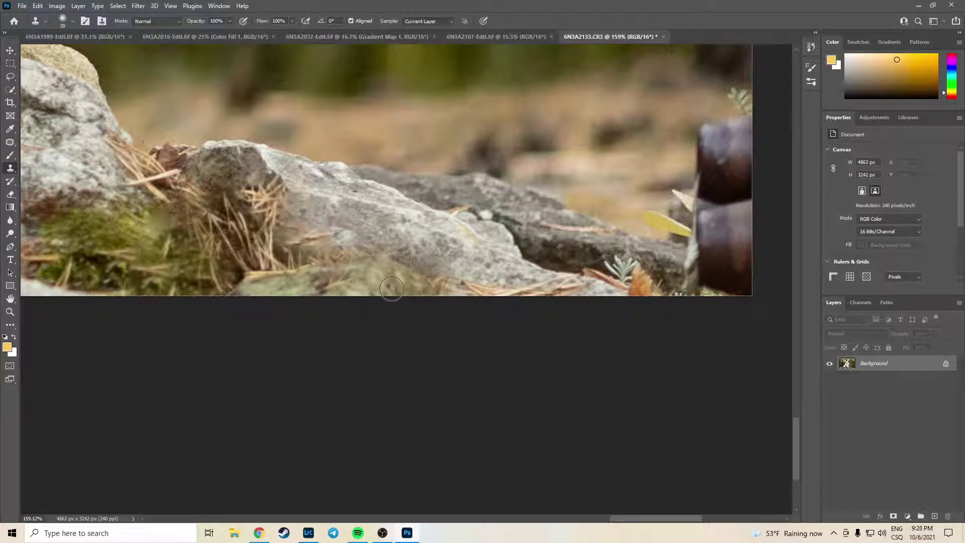
Try to remove the two brown cylindrical objects in the photo's lower-right corner with a lasso selection and fill, and undo it.
scroll(493, 198, "down", 5)
scroll(493, 199, "up", 5)
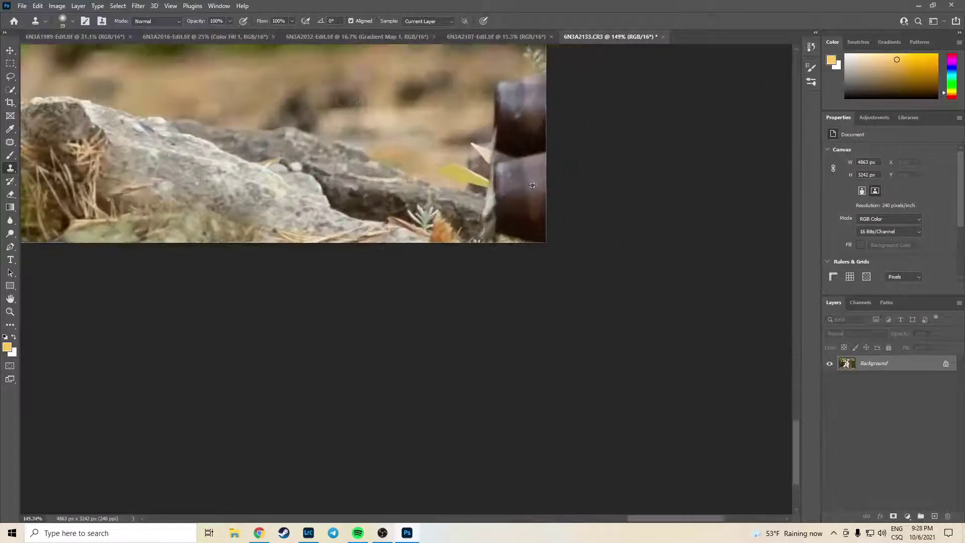
left_click(10, 76)
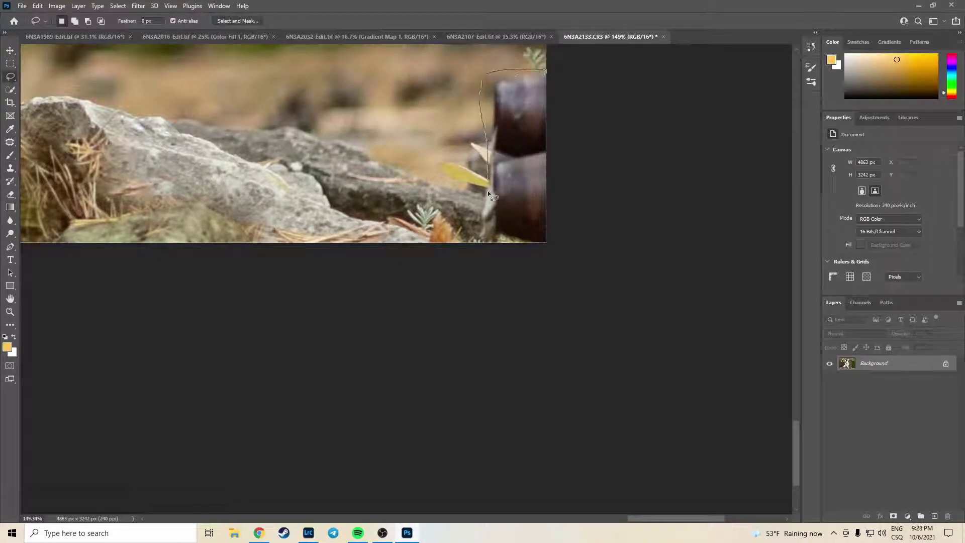
mouse_move(586, 249)
left_mouse_down()
mouse_move(632, 198)
mouse_move(677, 82)
left_mouse_up()
key("Delete")
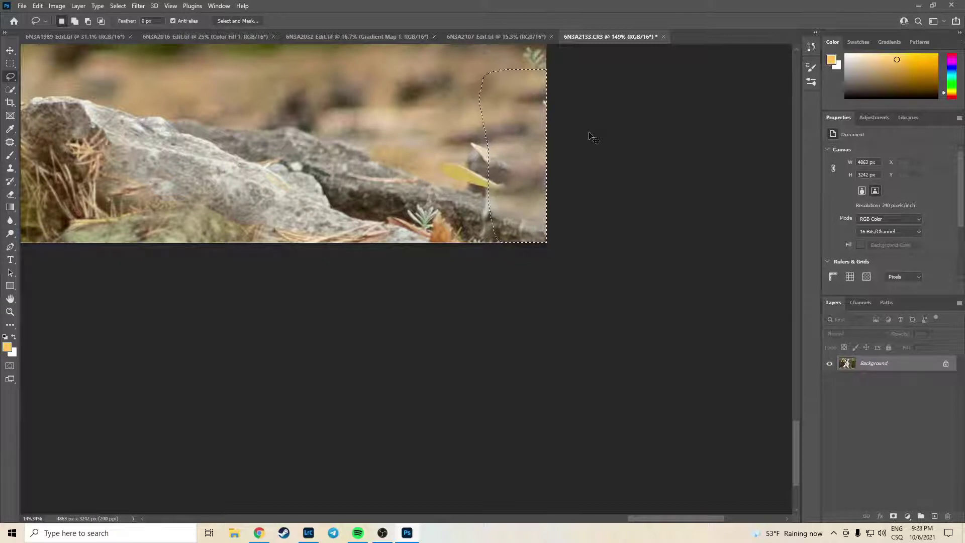
key("ctrl+z")
key("ctrl+z")
Clone blurred forest floor and rock texture over the brown cylindrical objects in the photo's lower-right corner.
scroll(378, 114, "down", 15)
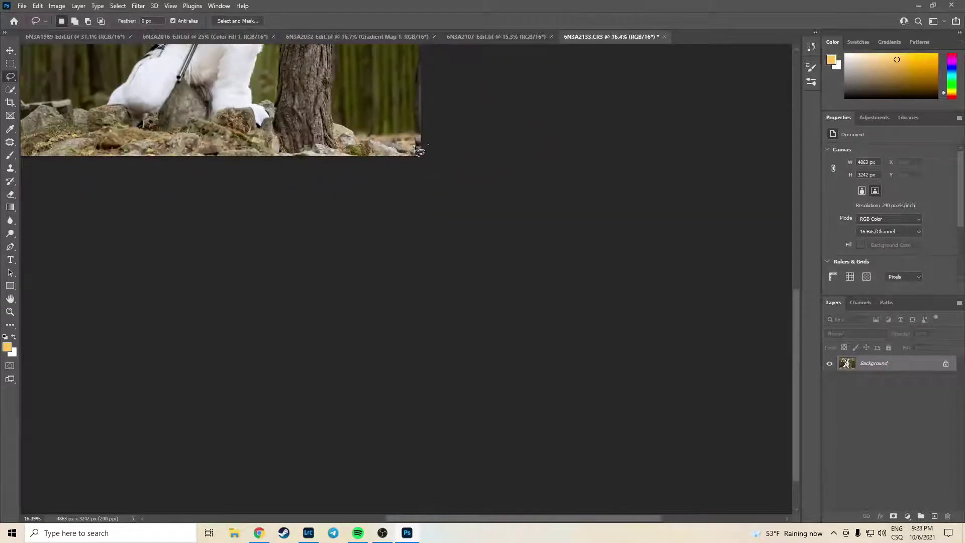
scroll(378, 115, "up", 5)
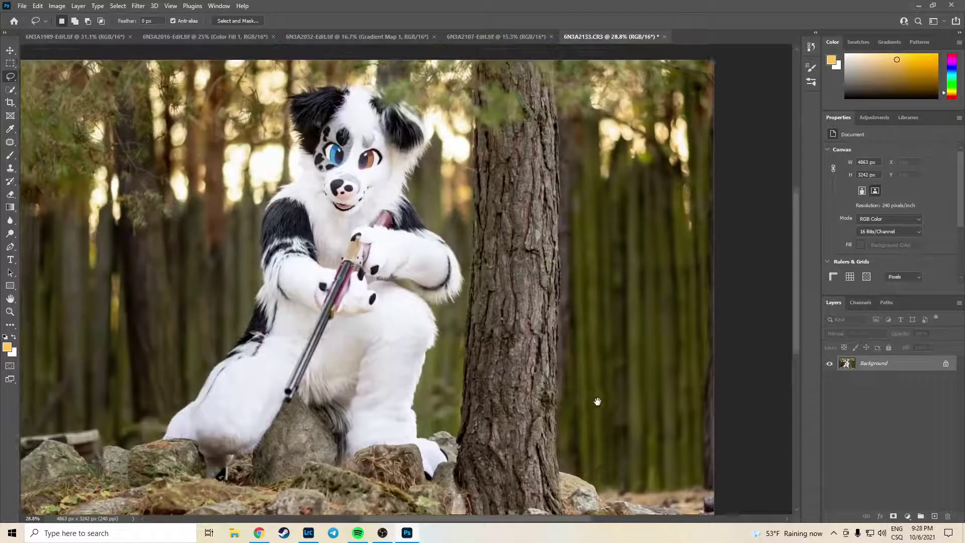
left_click_drag(597, 401, 575, 283)
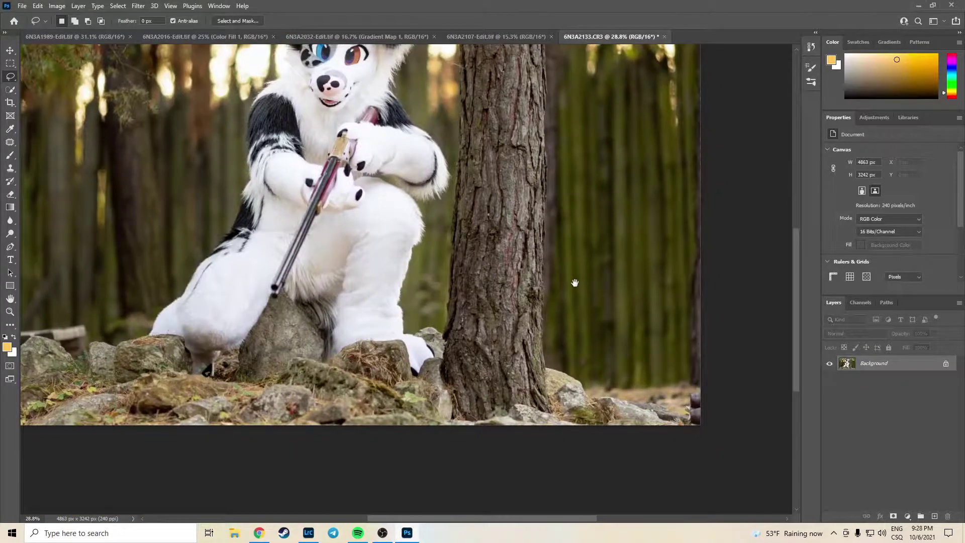
scroll(731, 405, "up", 2)
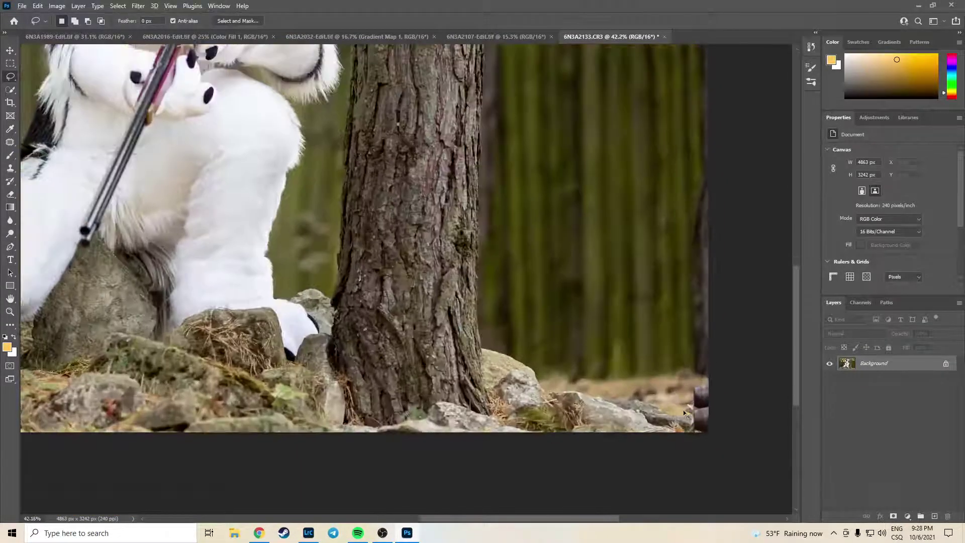
left_click_drag(679, 410, 519, 318)
scroll(492, 313, "up", 3)
key("s")
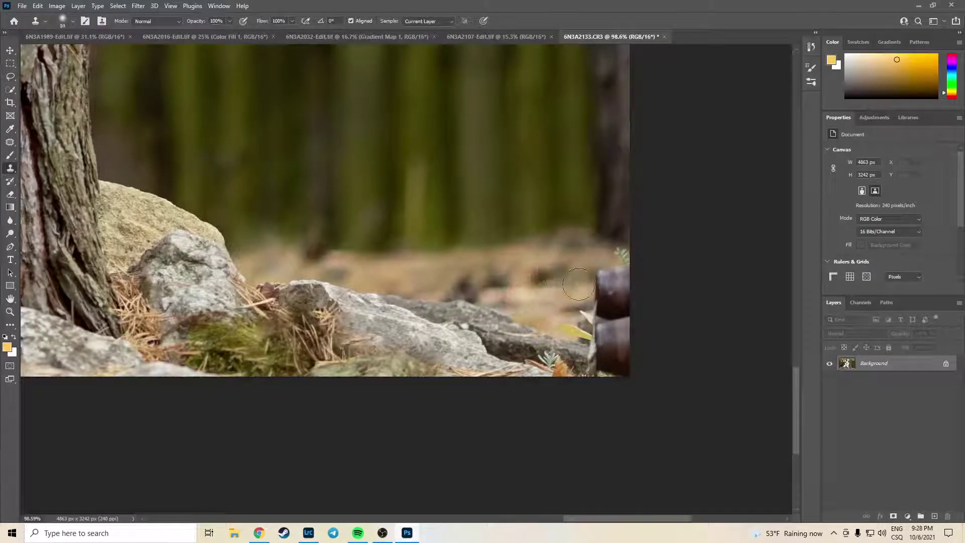
mouse_move(578, 285)
left_mouse_down()
mouse_move(608, 278)
mouse_move(601, 329)
left_mouse_up()
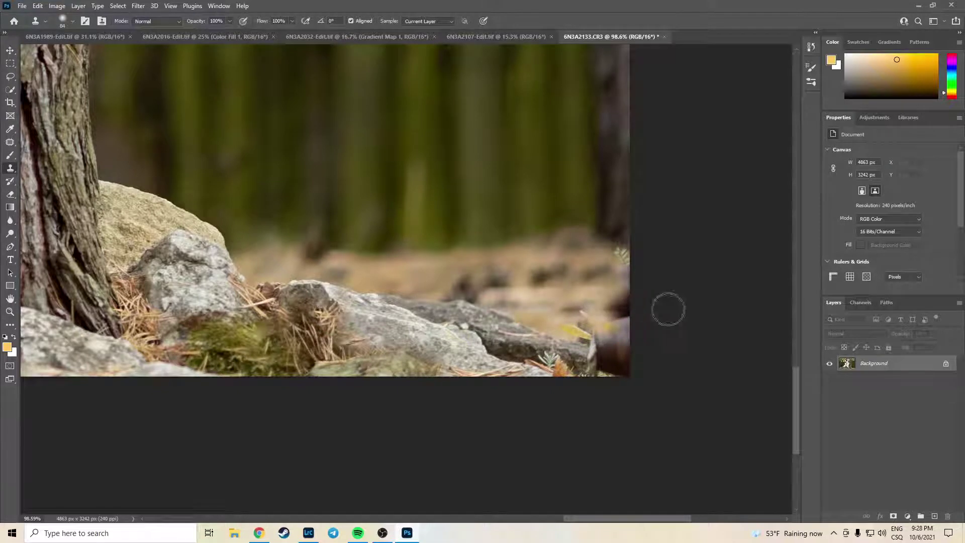
left_click_drag(635, 291, 618, 252)
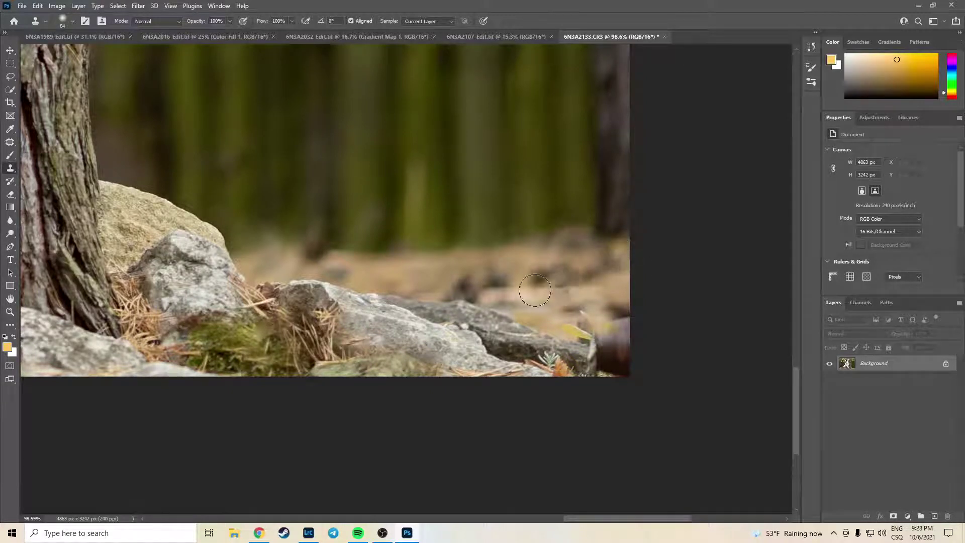
mouse_move(602, 325)
left_mouse_down()
mouse_move(612, 375)
mouse_move(623, 331)
mouse_move(583, 327)
mouse_move(579, 317)
mouse_move(628, 339)
mouse_move(625, 317)
mouse_move(610, 323)
mouse_move(621, 321)
left_mouse_up()
Save the retouched forest portrait.
scroll(483, 246, "down", 10)
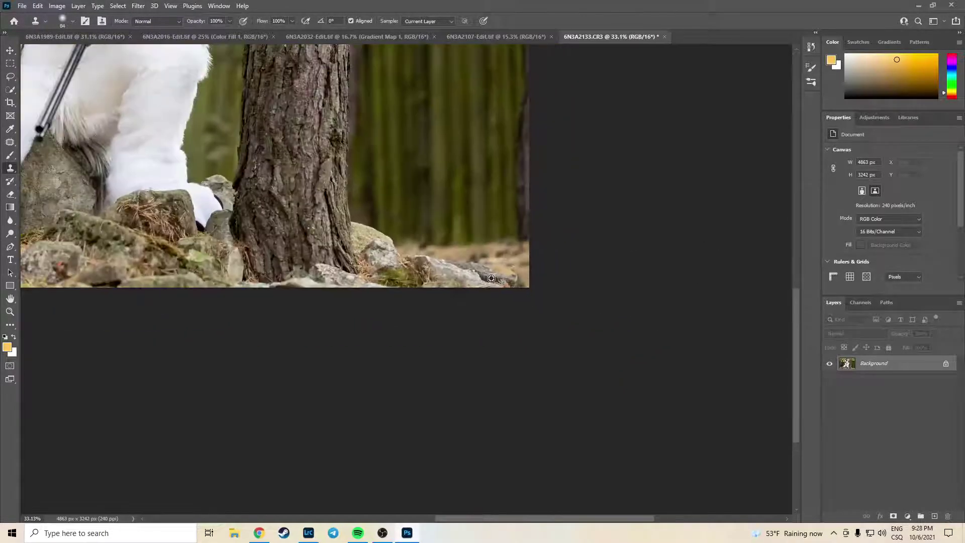
scroll(409, 321, "up", 2)
key("ctrl+s")
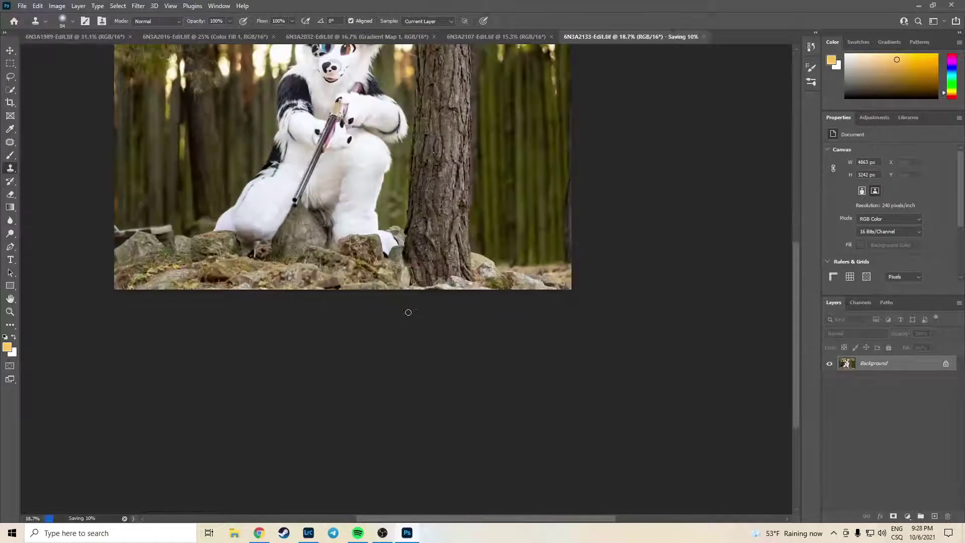
Switch to Lightroom Classic, rate the original 6N3A2133.CR3 one star and 6N3A2138.CR3 four stars to drop both from the filtered set.
key("alt+Tab")
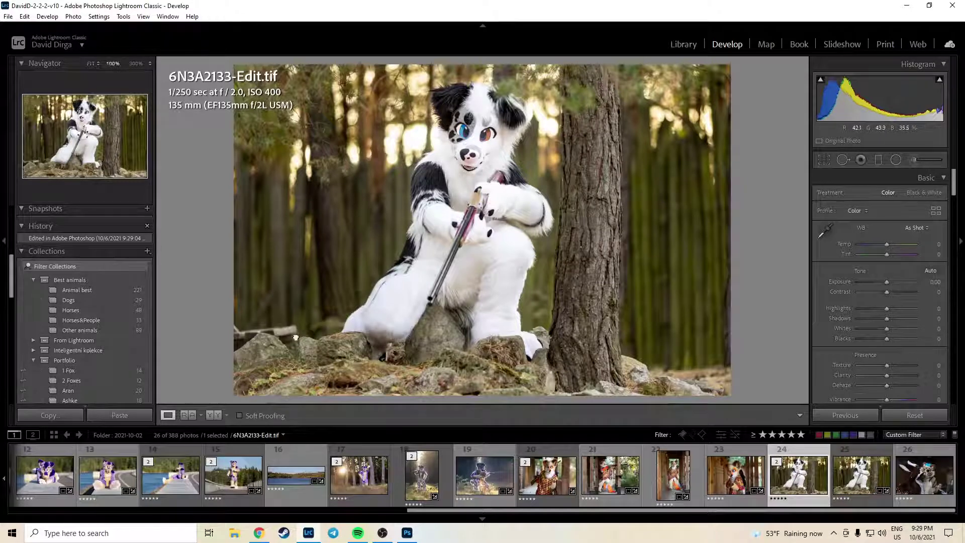
left_click(225, 311)
left_click(573, 236)
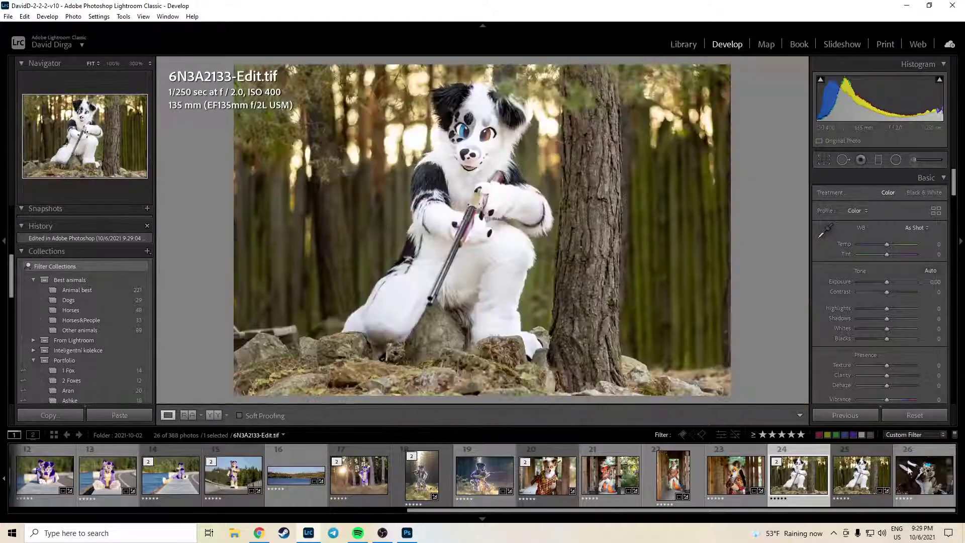
left_click(848, 490)
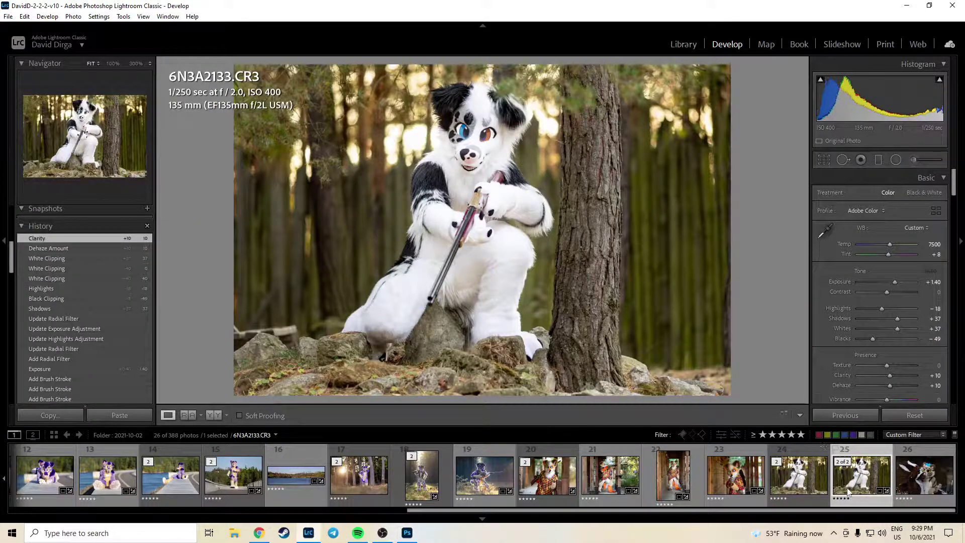
key("1")
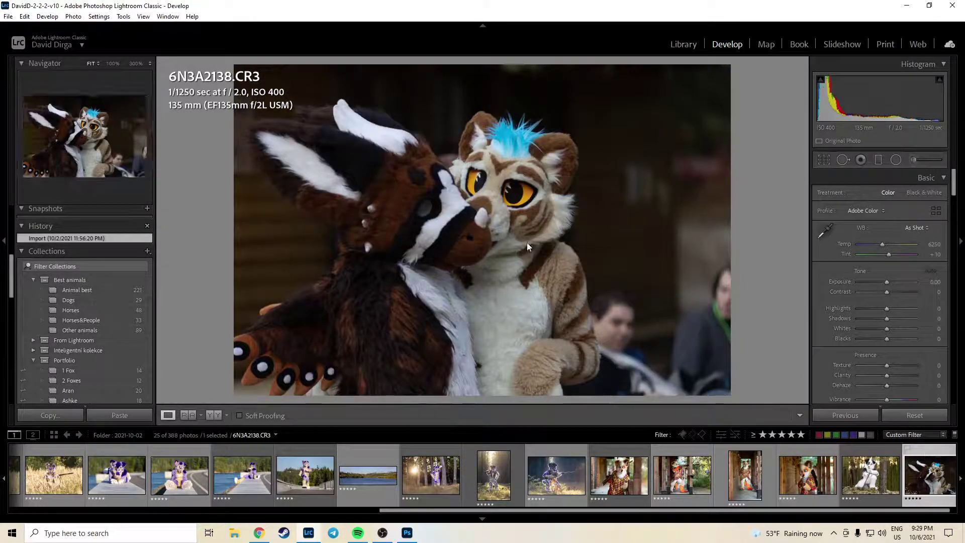
key("4")
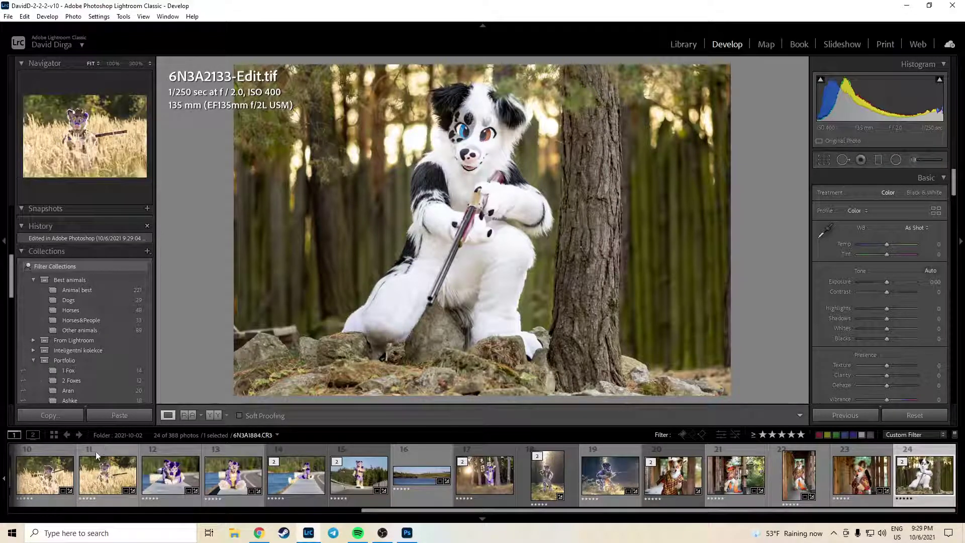
left_click(920, 533)
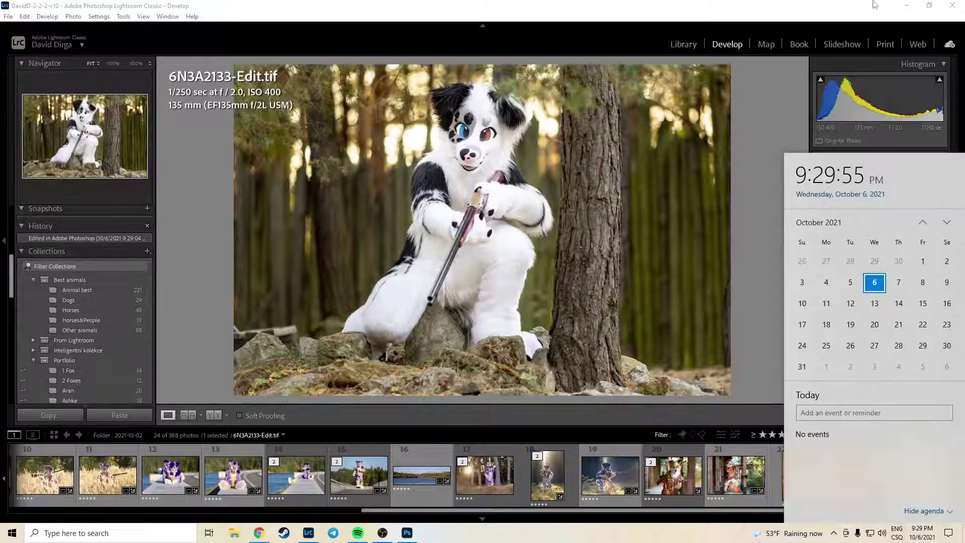
key("Escape")
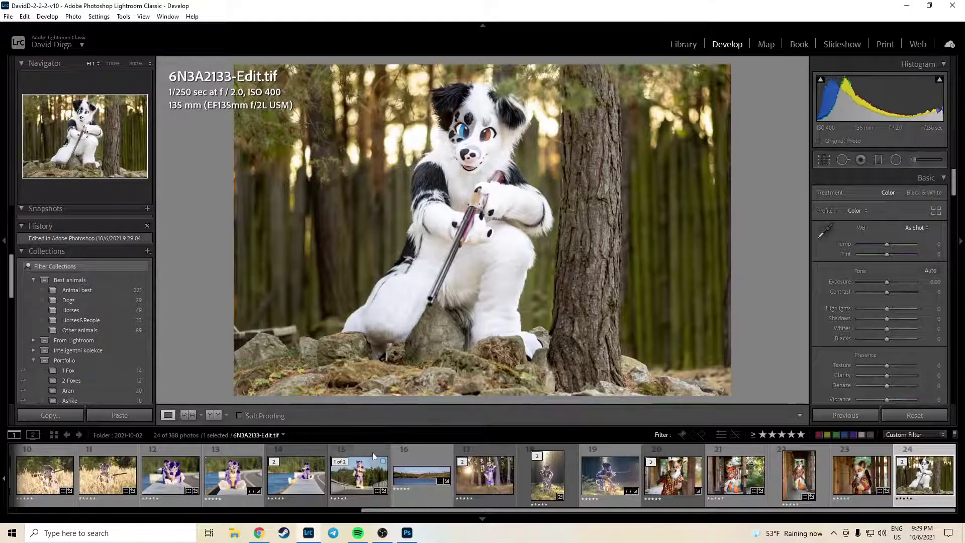
Select all 24 filtered photos in the filmstrip and start their export up to choosing the destination folder.
left_click(197, 511)
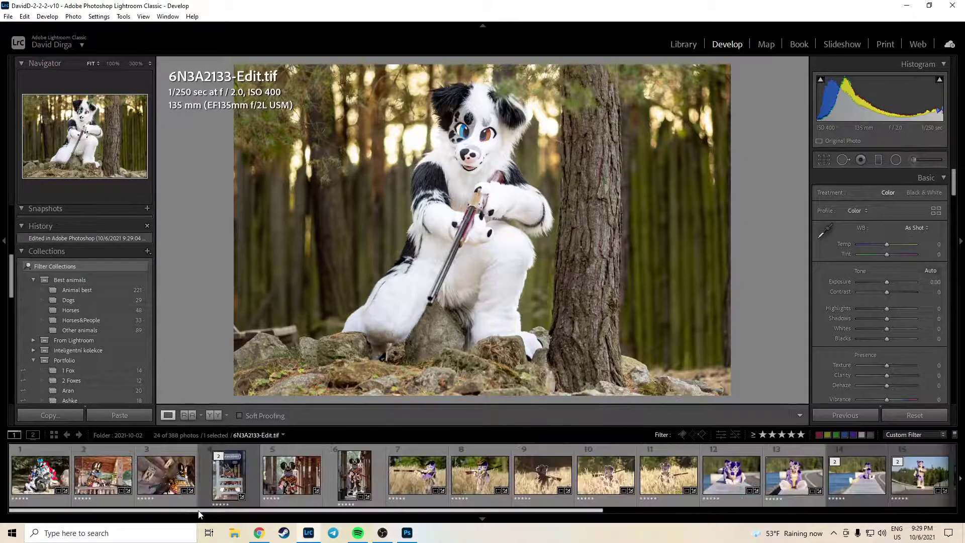
right_click(206, 476)
left_click(184, 476)
left_click(181, 477)
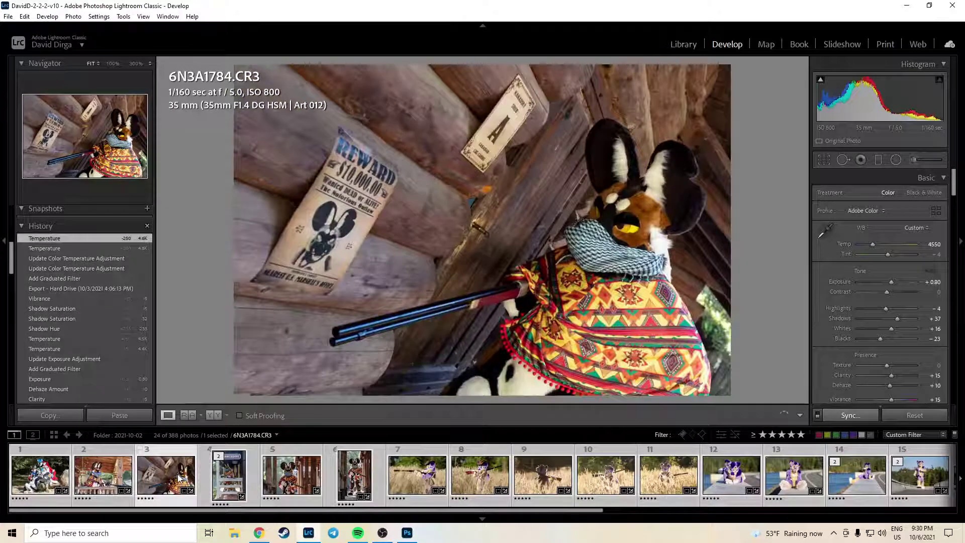
right_click(179, 477)
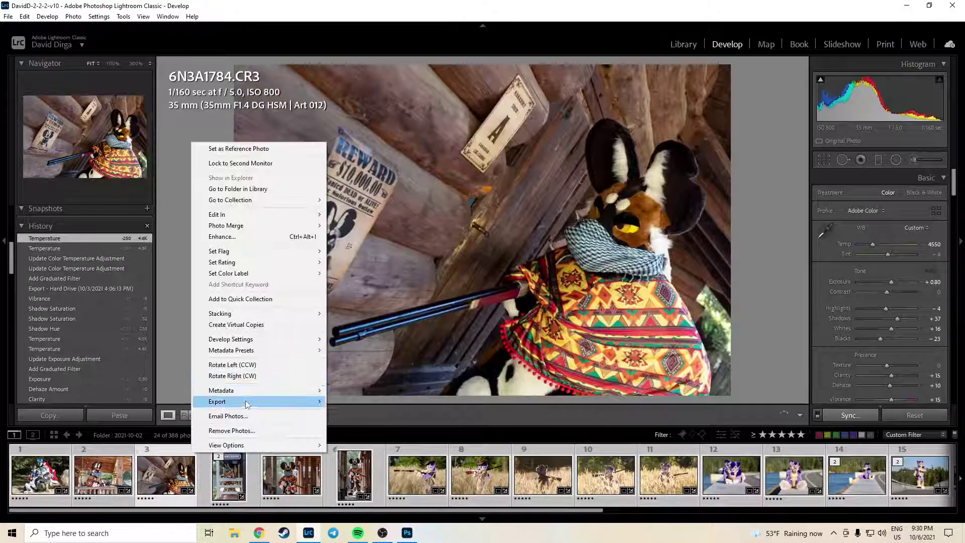
mouse_move(301, 403)
left_click(369, 346)
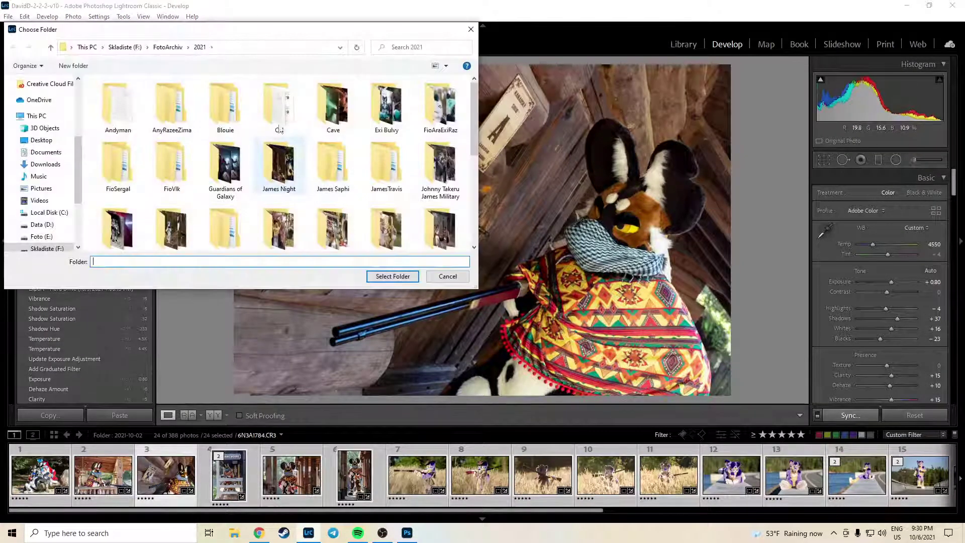
left_click(203, 147)
right_click(202, 144)
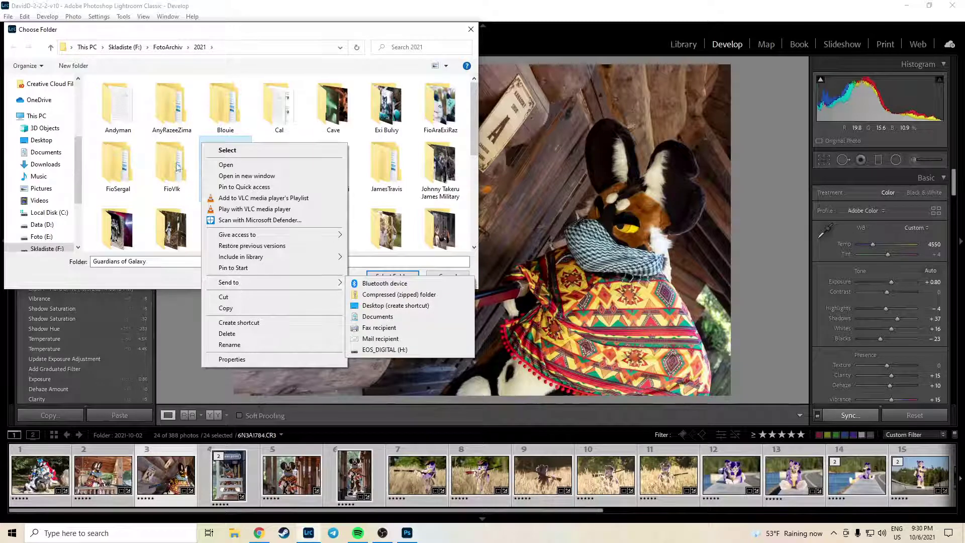
left_click(151, 148)
right_click(150, 146)
left_click(138, 143)
right_click(138, 141)
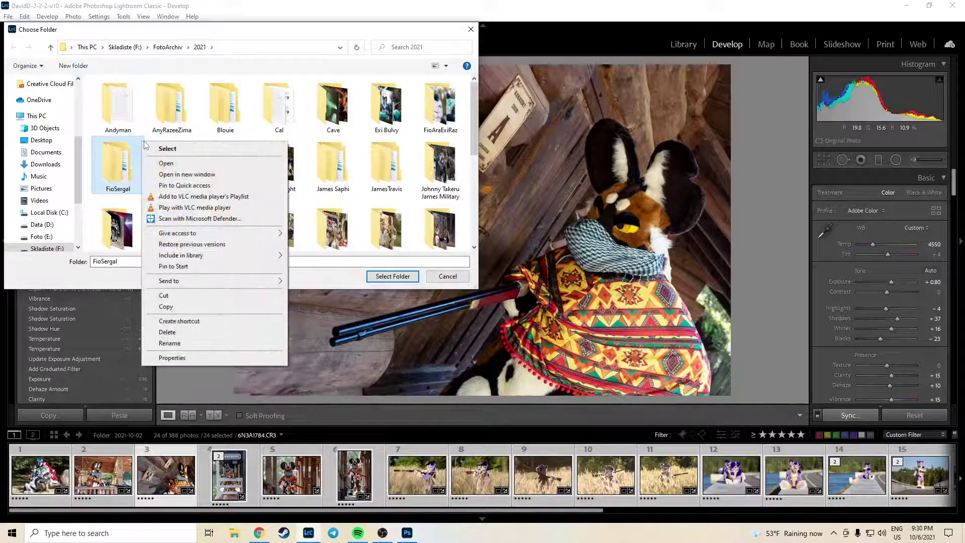
left_click(101, 120)
right_click(100, 121)
Create a folder named Kraz inside FotoArchiv's 2021 folder and export the selected photos into it.
right_click(90, 109)
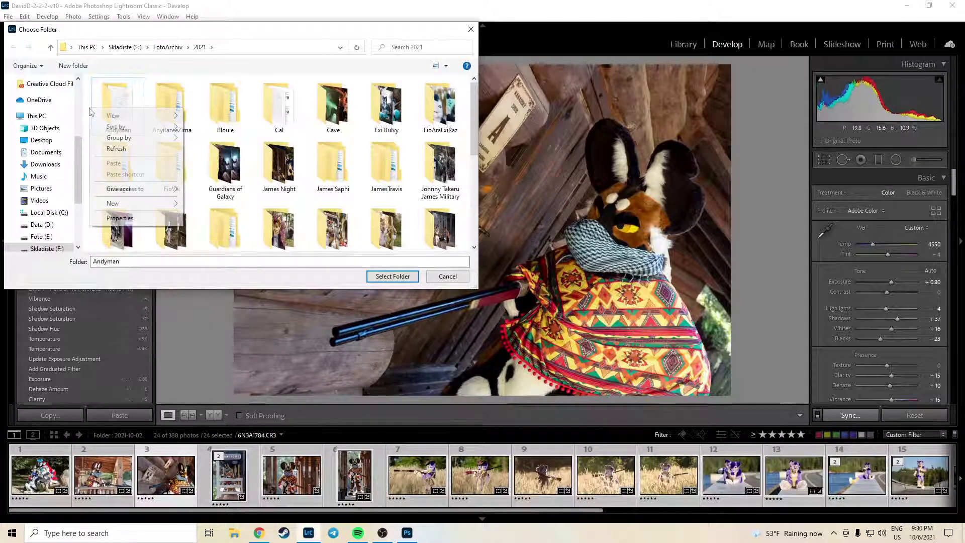
mouse_move(125, 206)
left_click(251, 209)
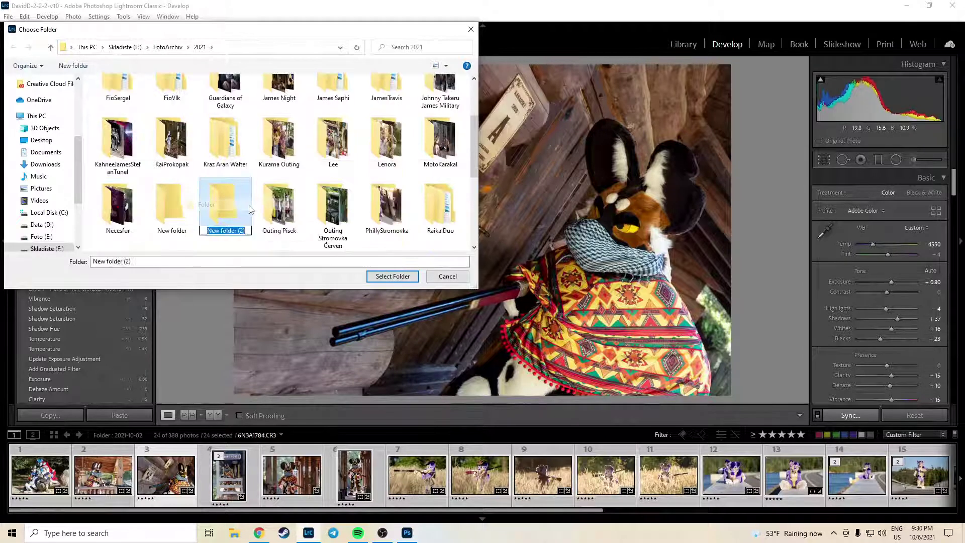
type("Kra")
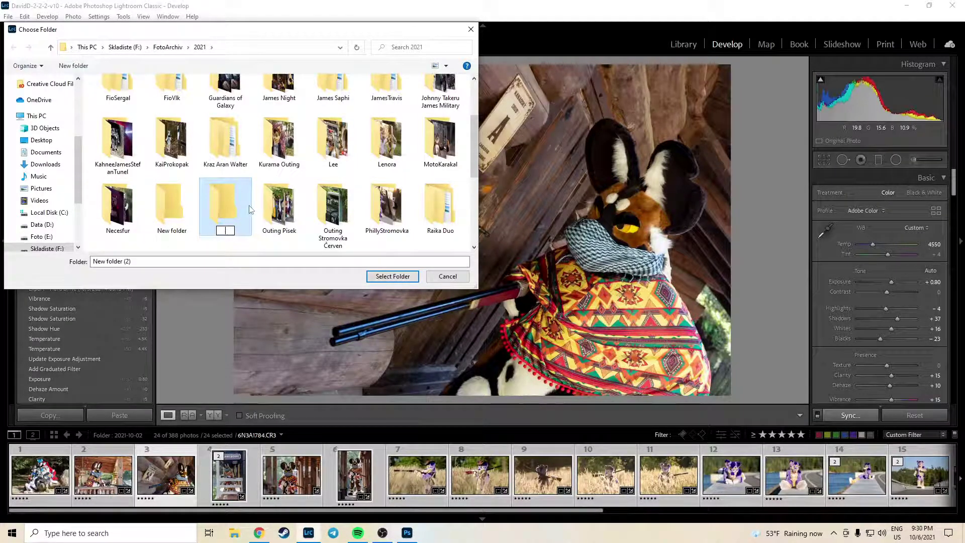
type("z")
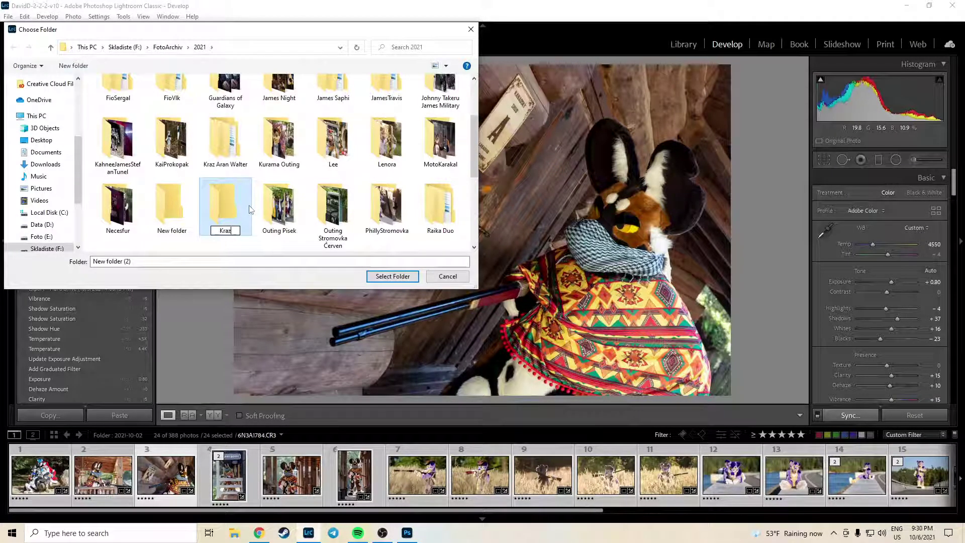
key("Return")
double_click(251, 209)
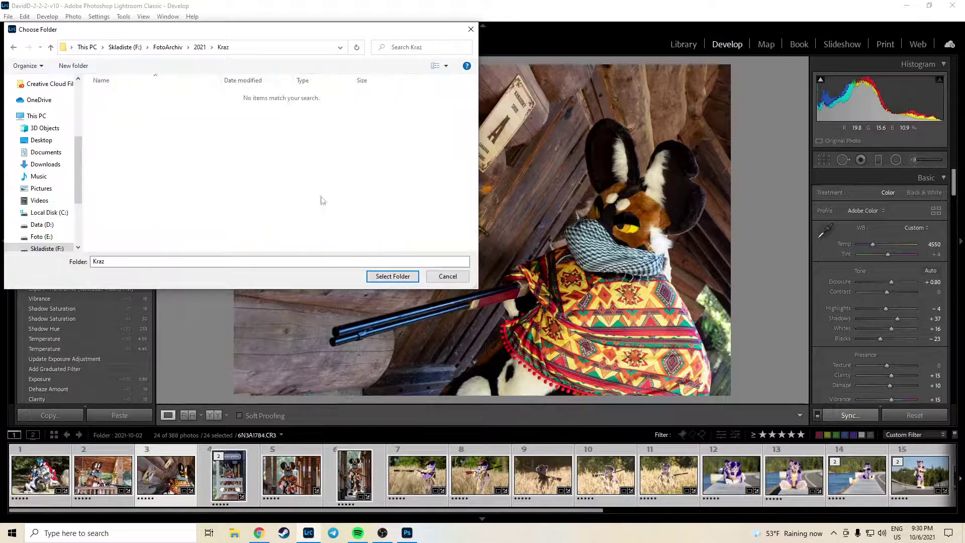
left_click(388, 276)
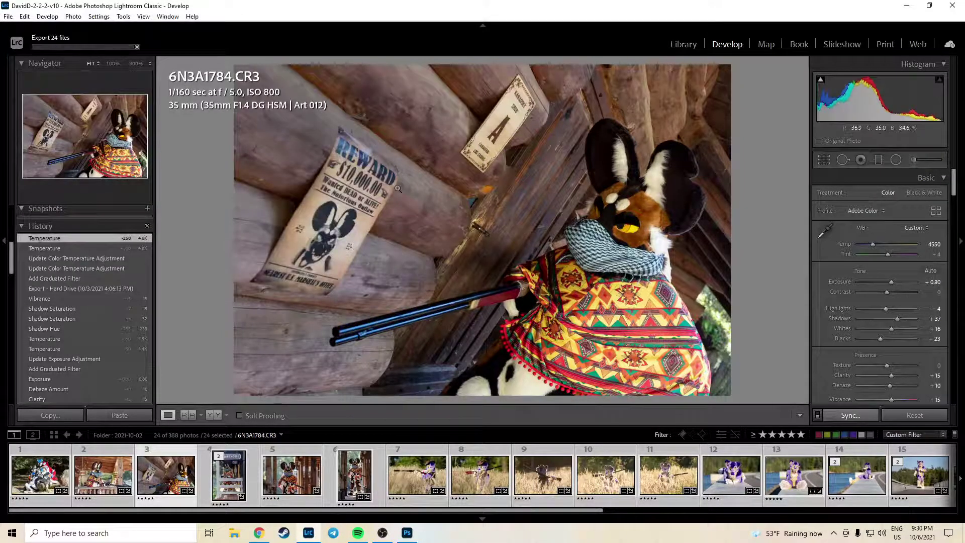